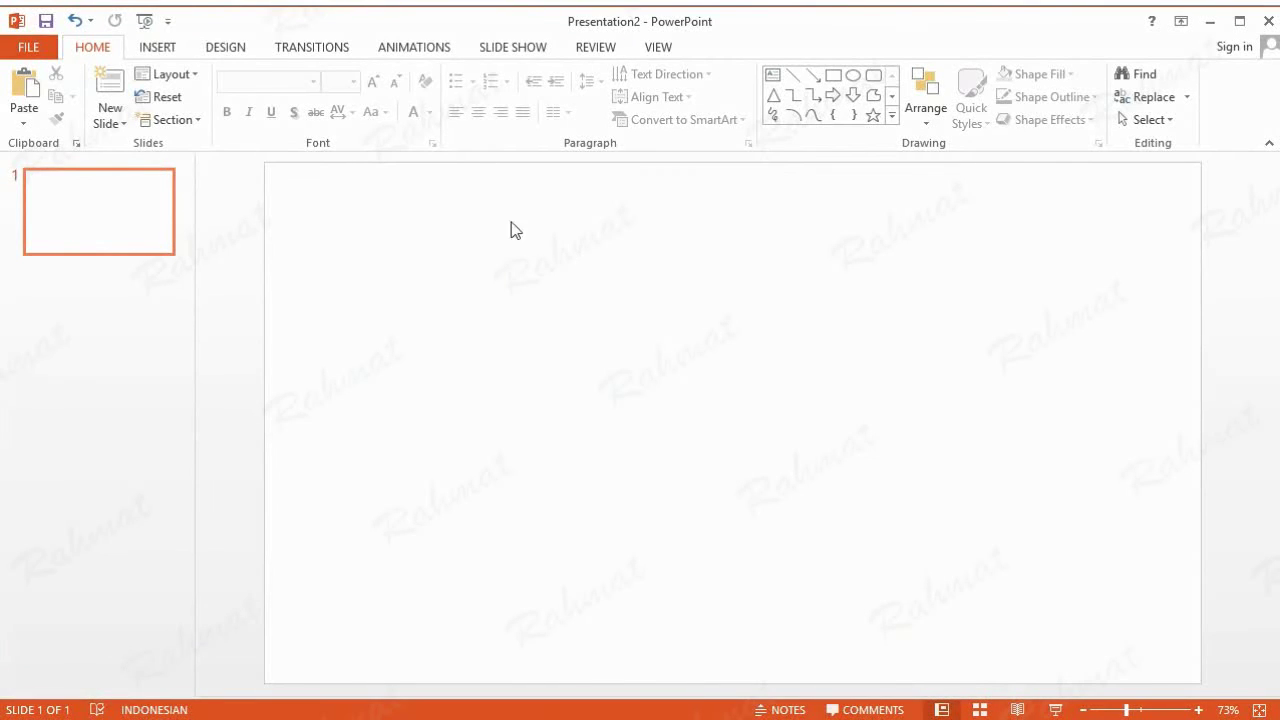
Apply the fifth Design theme and its second, blue variant with a green tab to this slide
{"action": "left_click", "coordinate": [224, 52]}
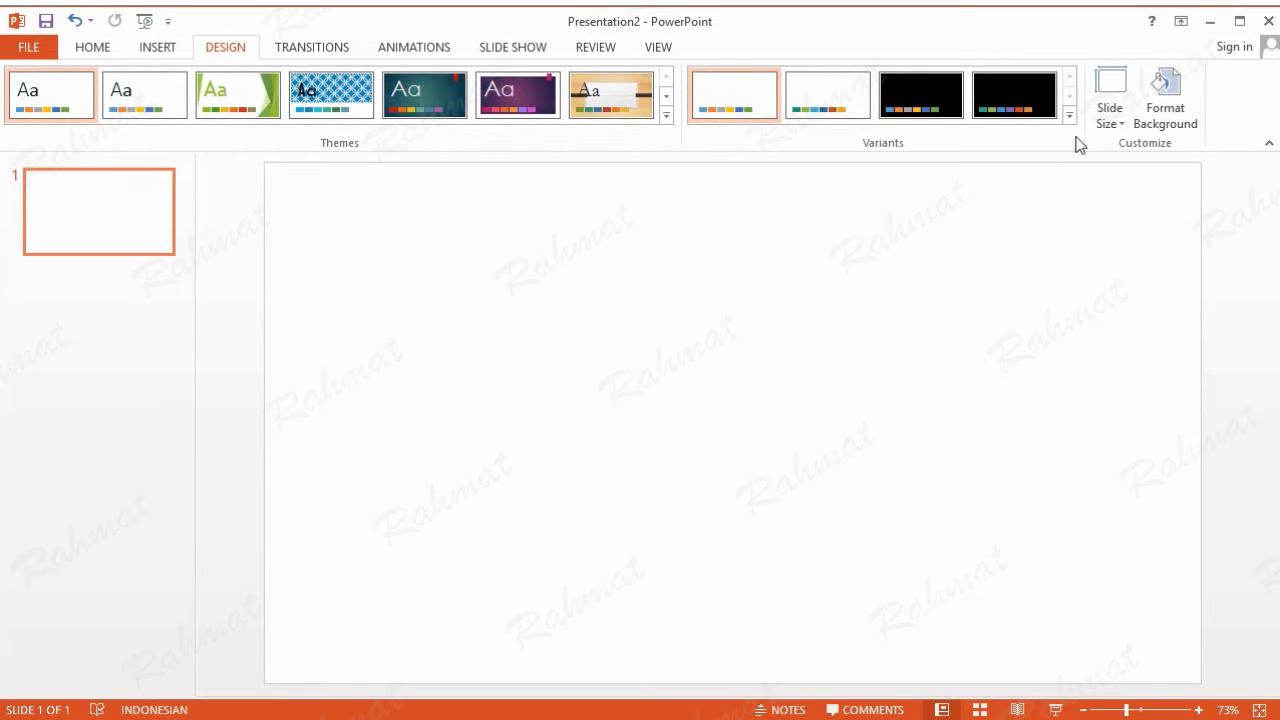
{"action": "left_click", "coordinate": [1109, 118]}
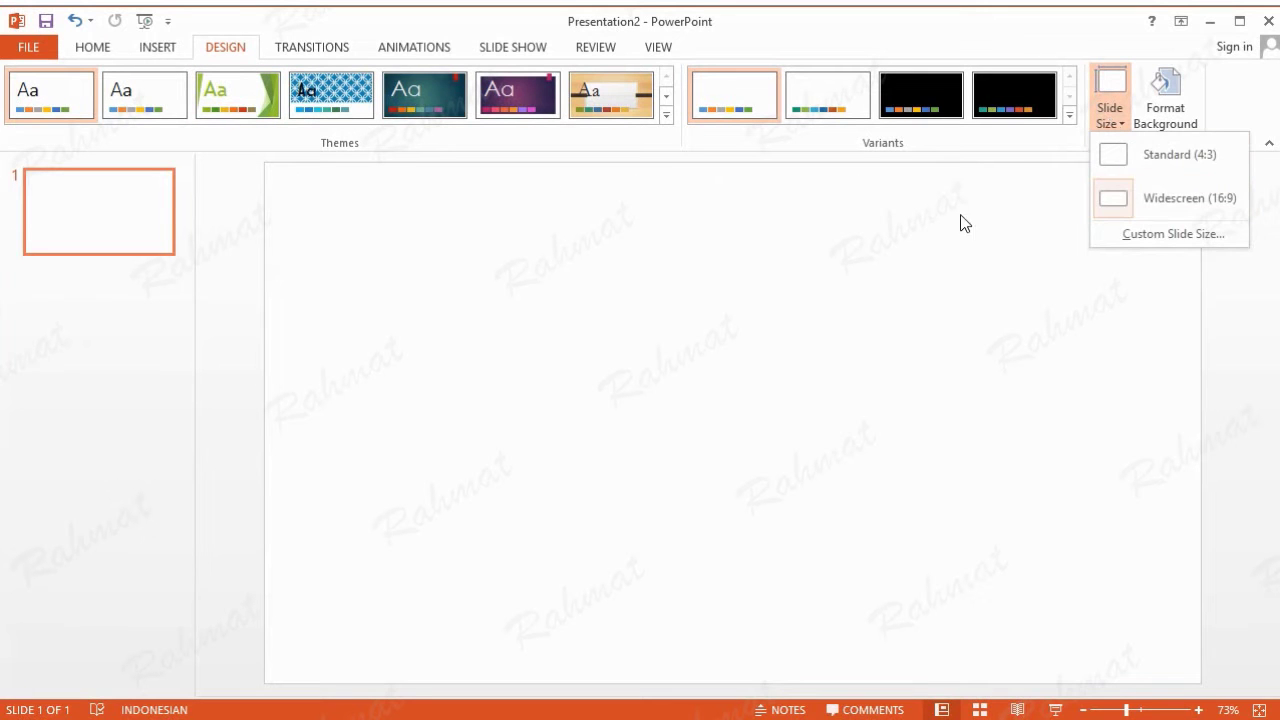
{"action": "left_click", "coordinate": [831, 249]}
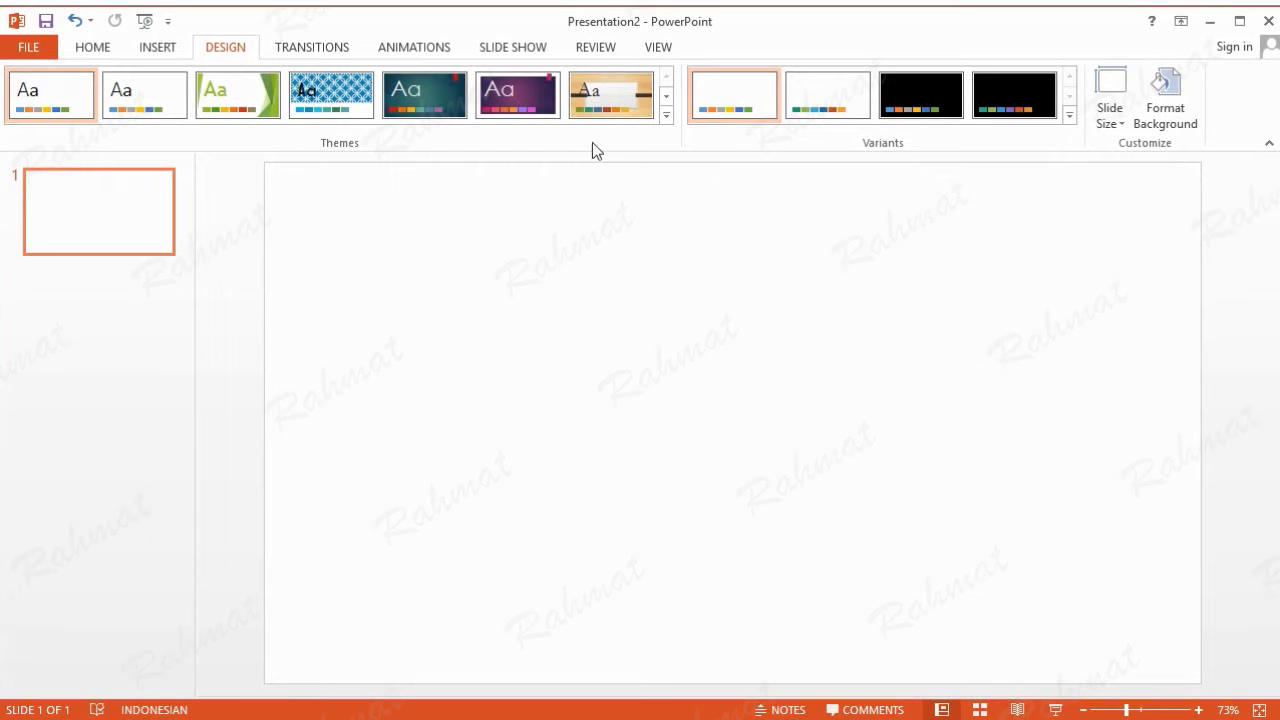
{"action": "left_click", "coordinate": [448, 93]}
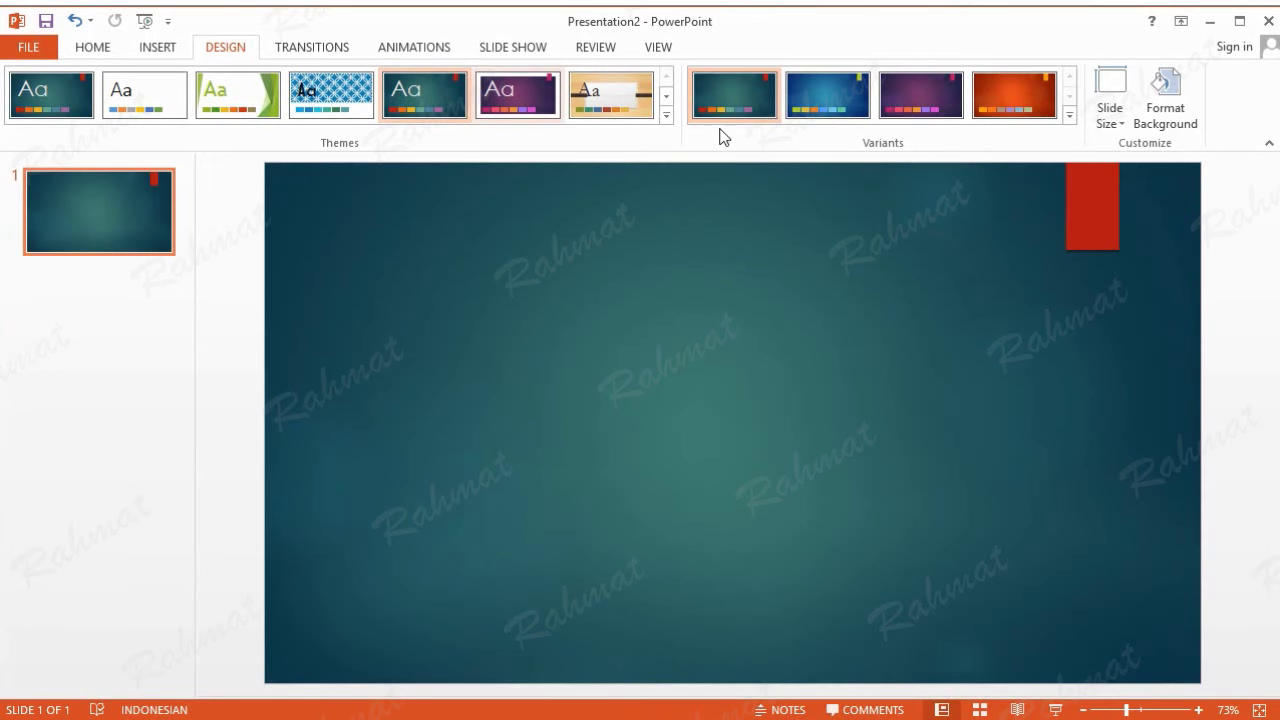
{"action": "right_click", "coordinate": [834, 105]}
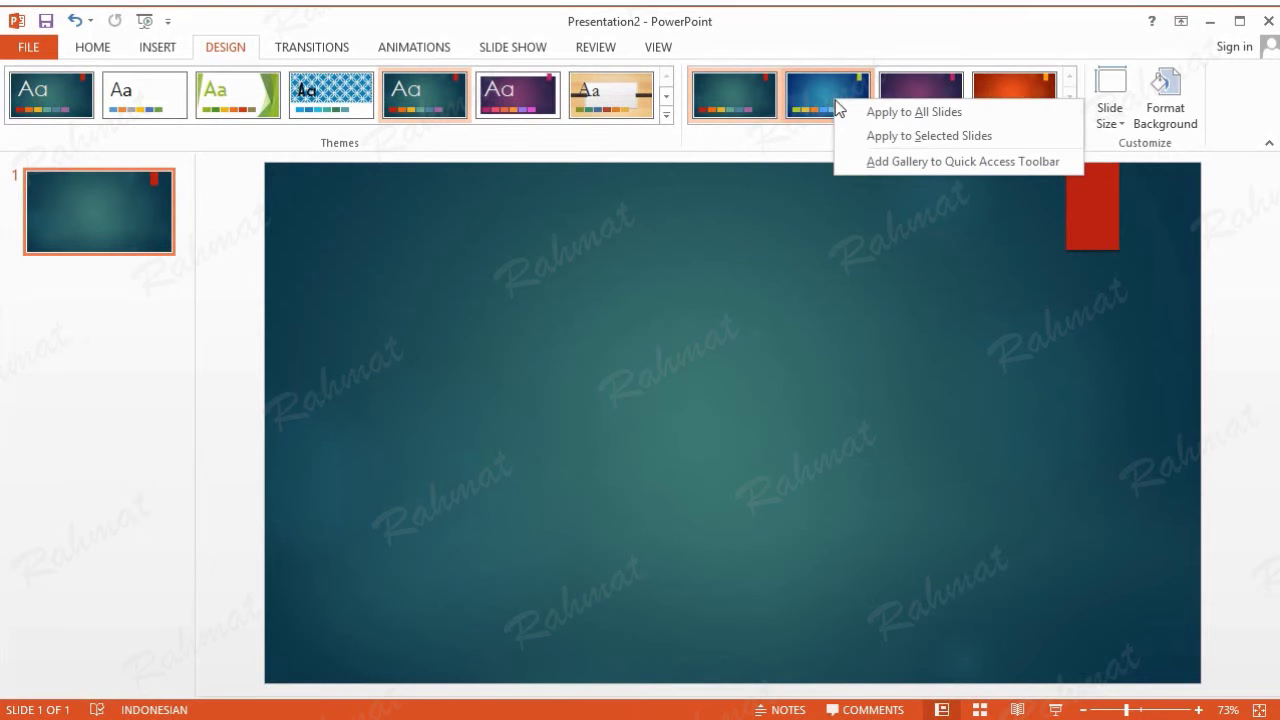
{"action": "left_click", "coordinate": [870, 135]}
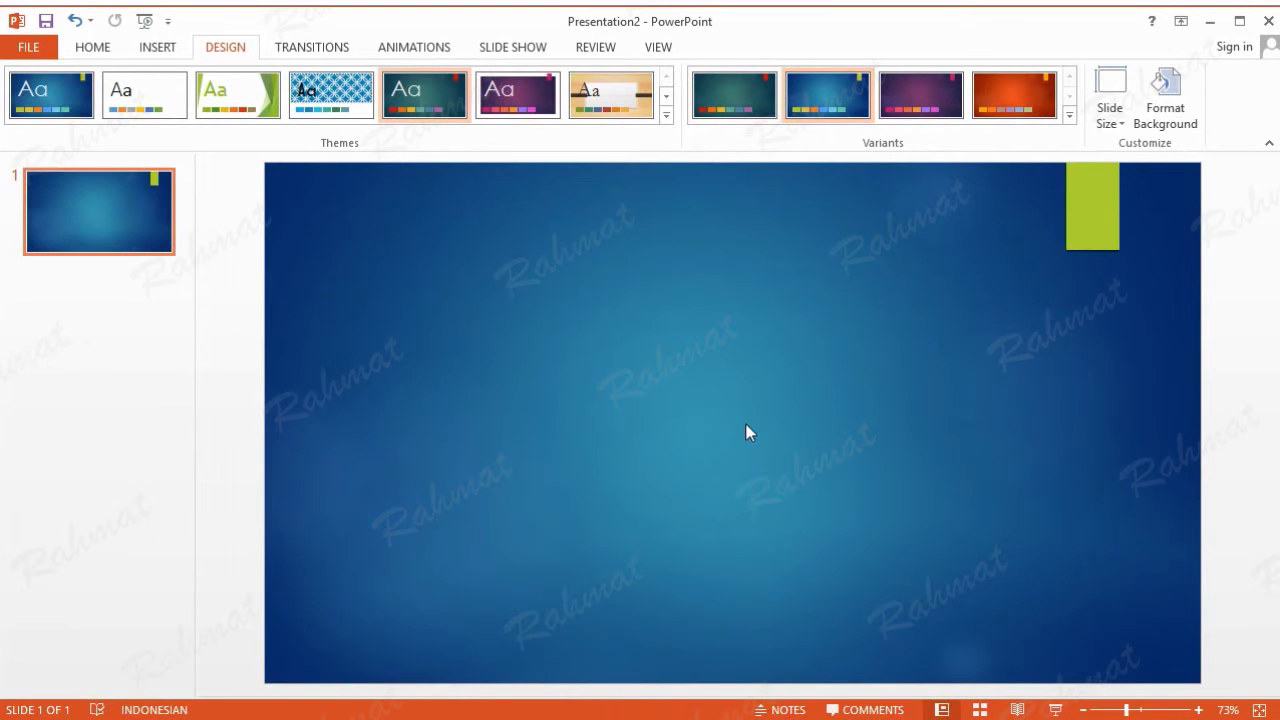
Insert a WordArt box reading 'Welcome to' and select its text
{"action": "left_click", "coordinate": [163, 54]}
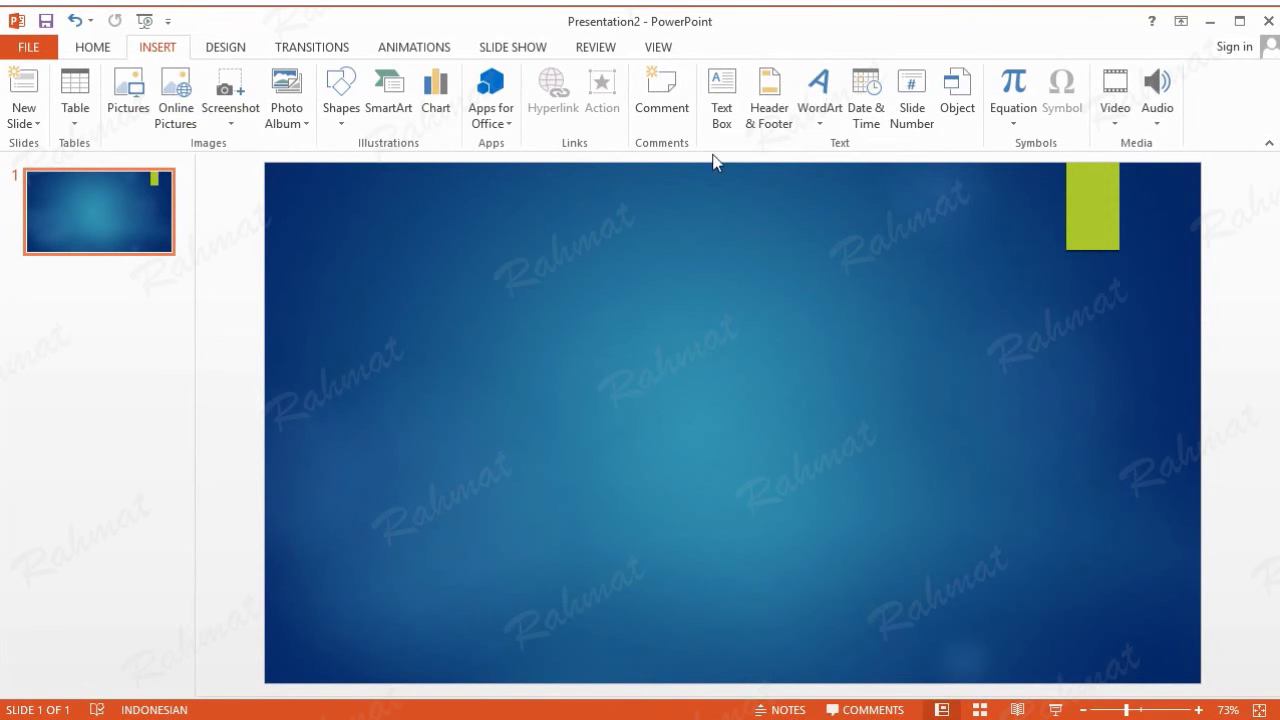
{"action": "left_click", "coordinate": [816, 126]}
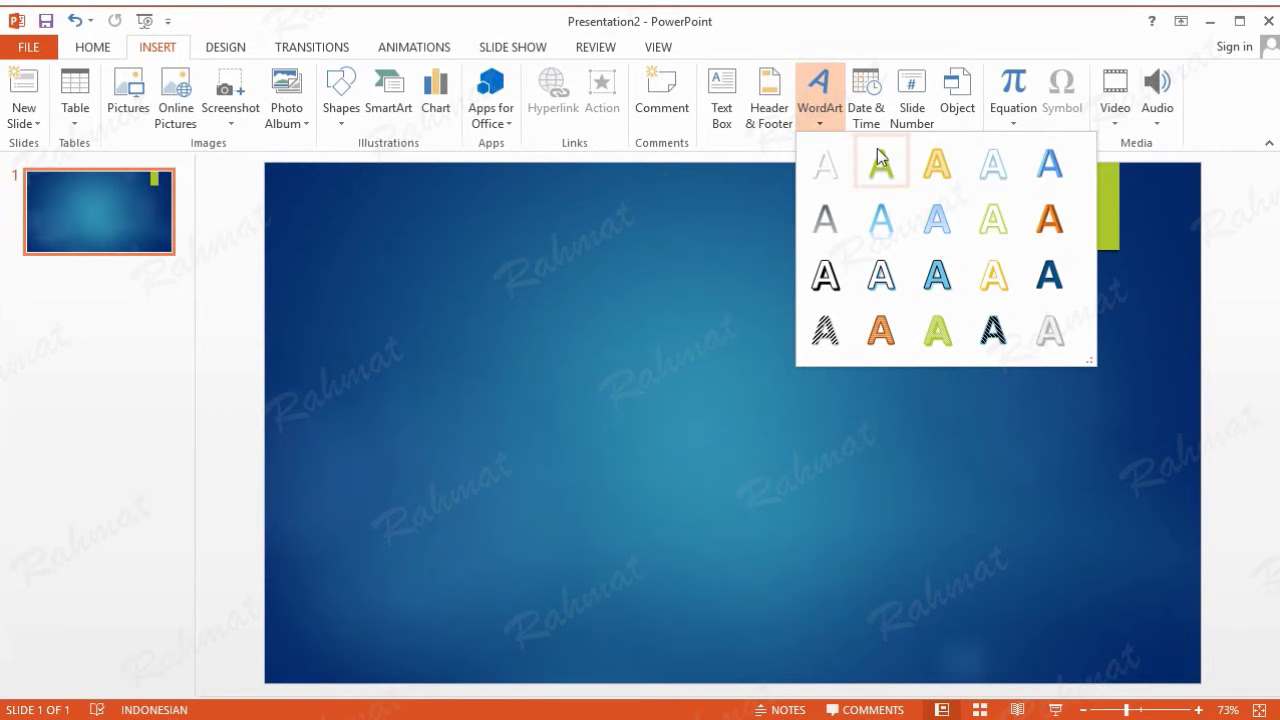
{"action": "left_click", "coordinate": [987, 164]}
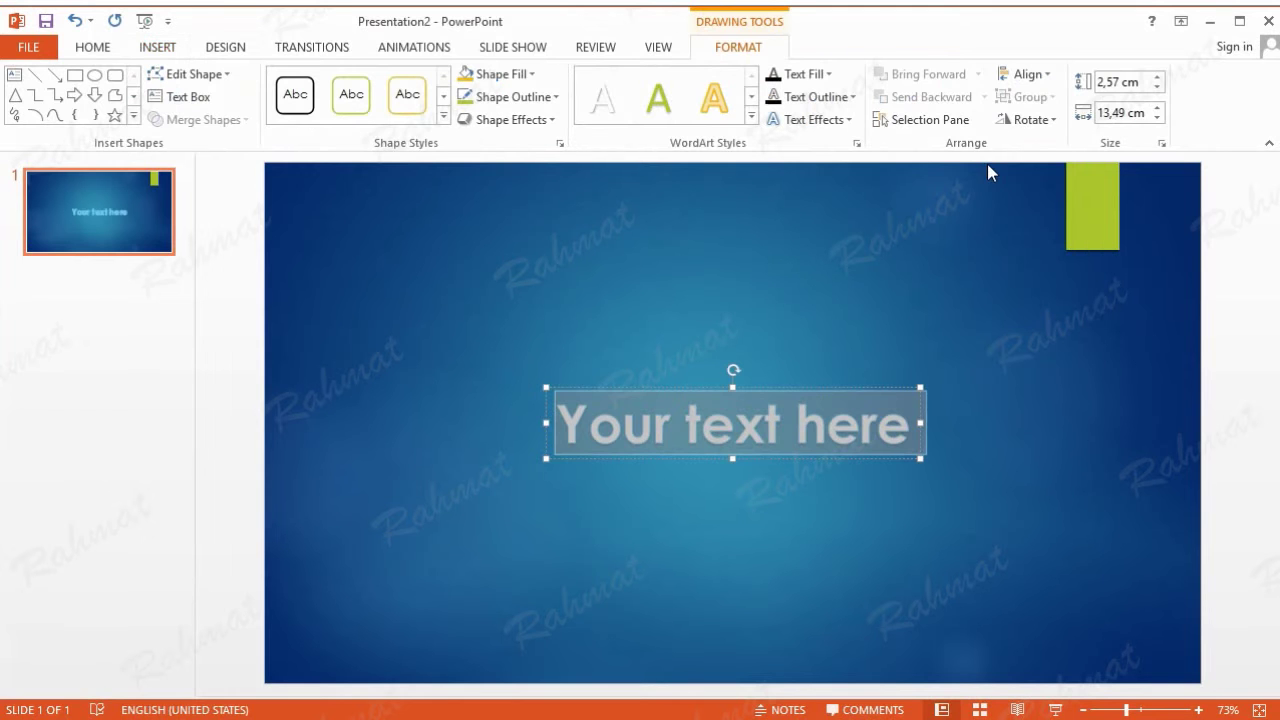
{"action": "type", "text": "Welcome to"}
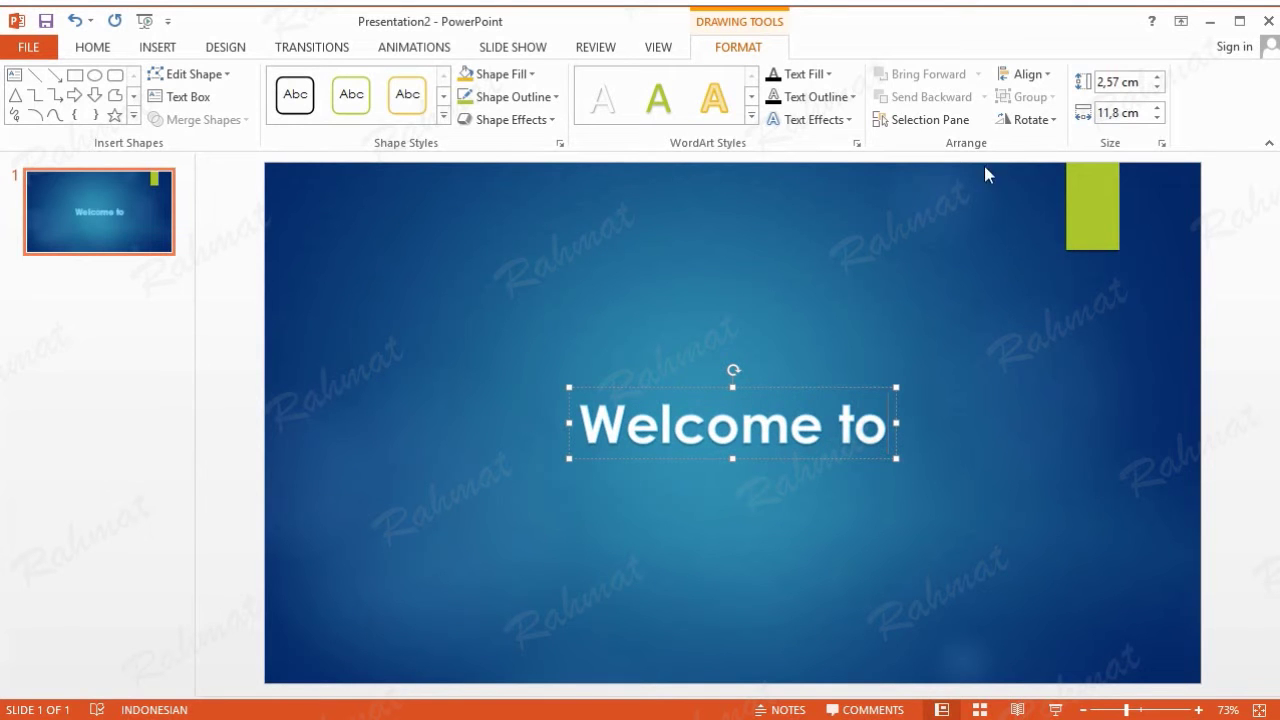
{"action": "triple_click", "coordinate": [814, 445]}
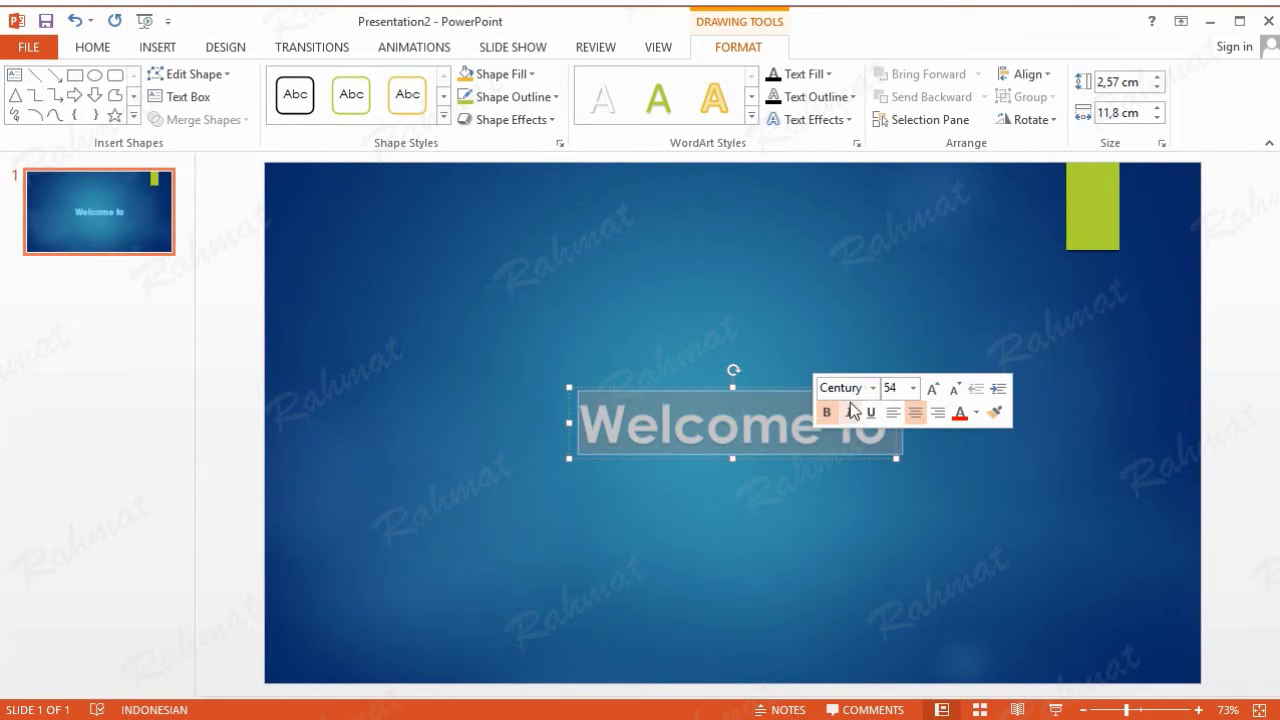
{"action": "right_click", "coordinate": [768, 390]}
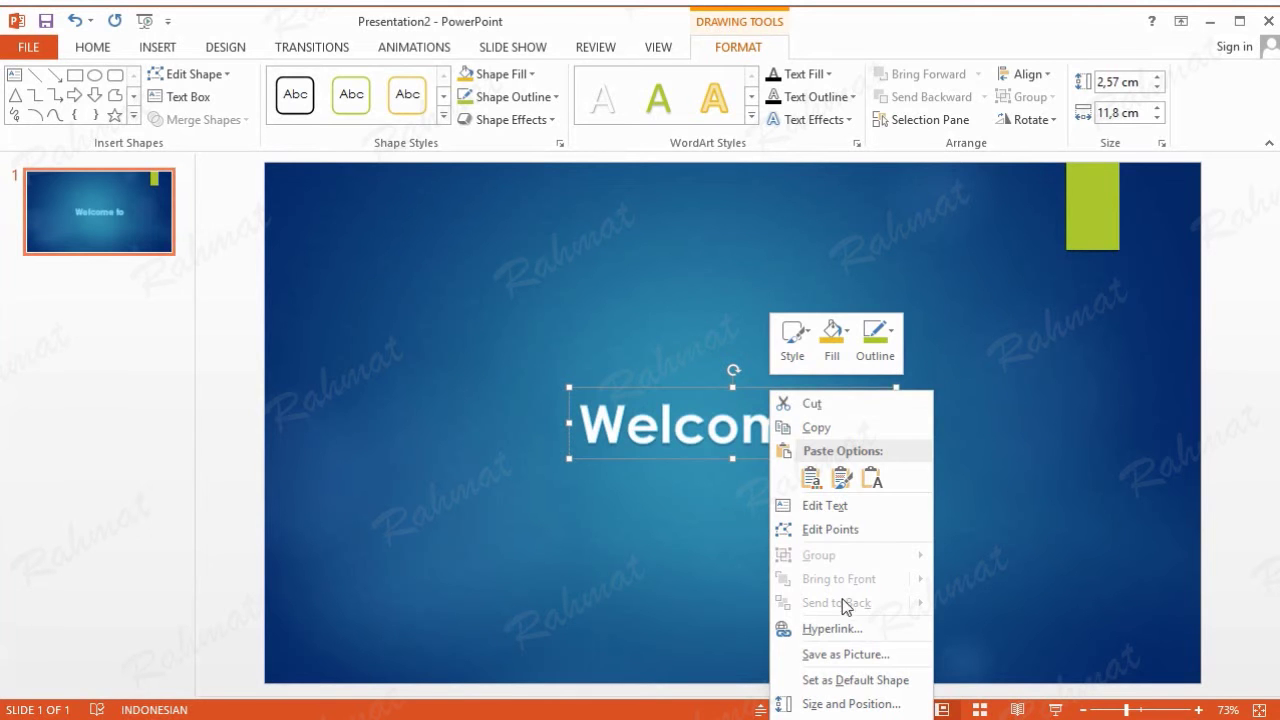
Position the 'Welcome to' WordArt at Horizontal 11,07 cm and Vertical 7,11 cm
{"action": "left_click", "coordinate": [846, 703]}
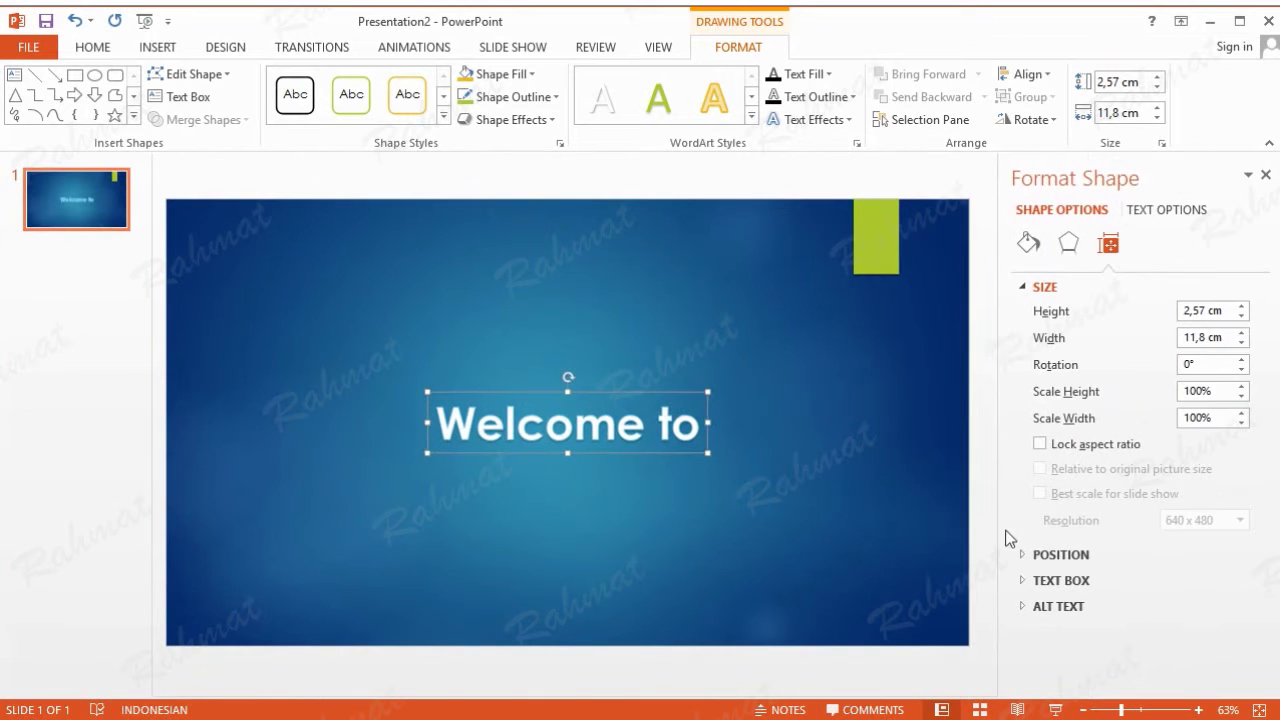
{"action": "left_click", "coordinate": [1025, 556]}
{"action": "left_click", "coordinate": [1209, 578]}
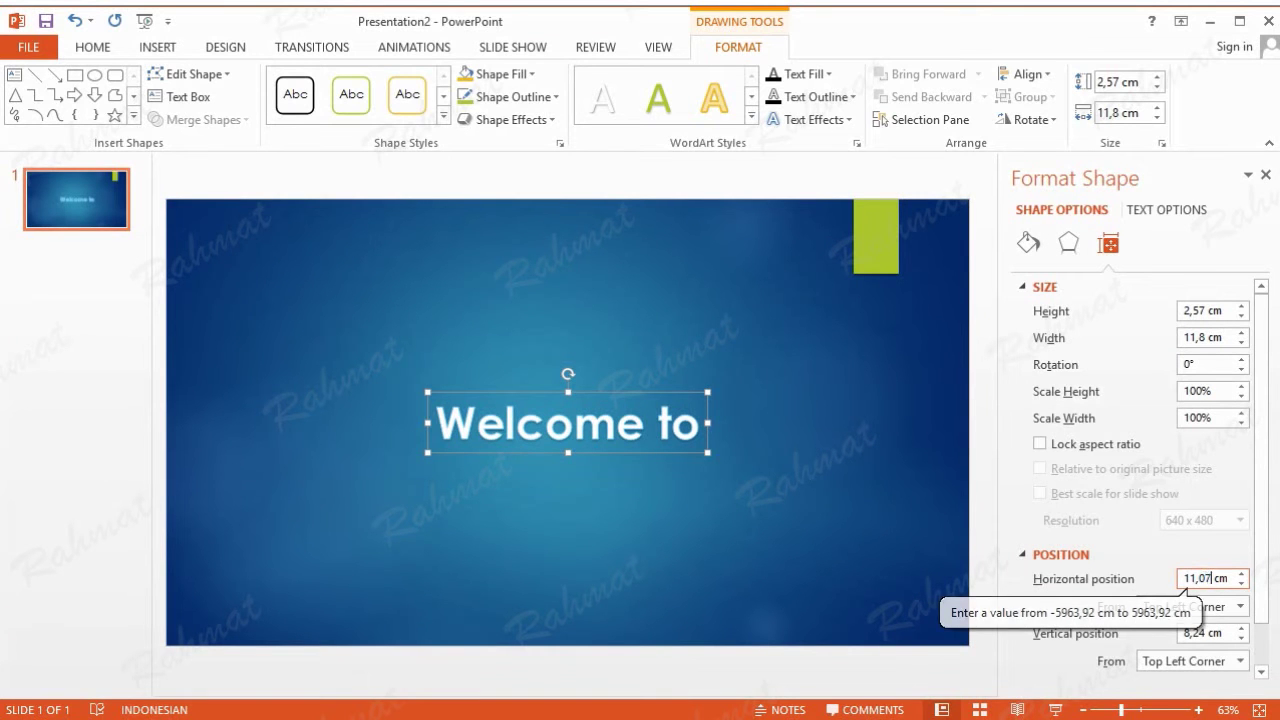
{"action": "left_click", "coordinate": [1202, 633]}
{"action": "left_click_drag", "start_coordinate": [1205, 633], "coordinate": [1146, 636]}
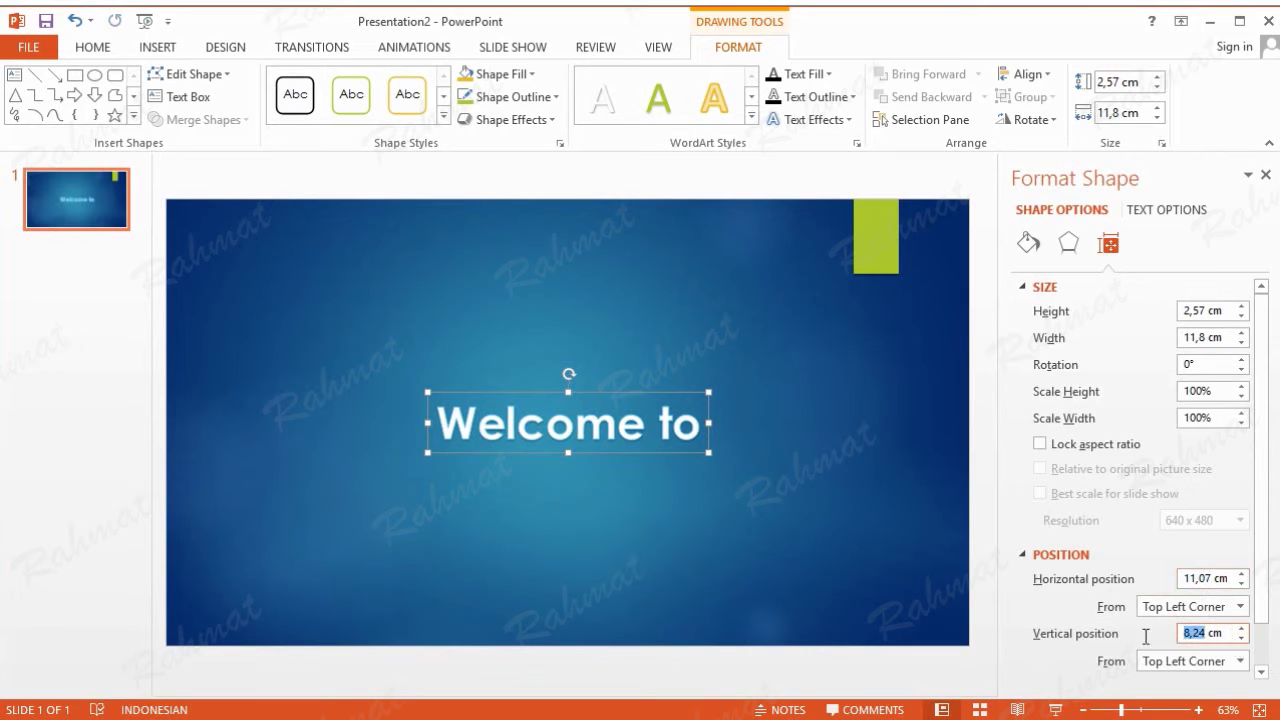
{"action": "type", "text": "7,11"}
{"action": "key", "text": "Return"}
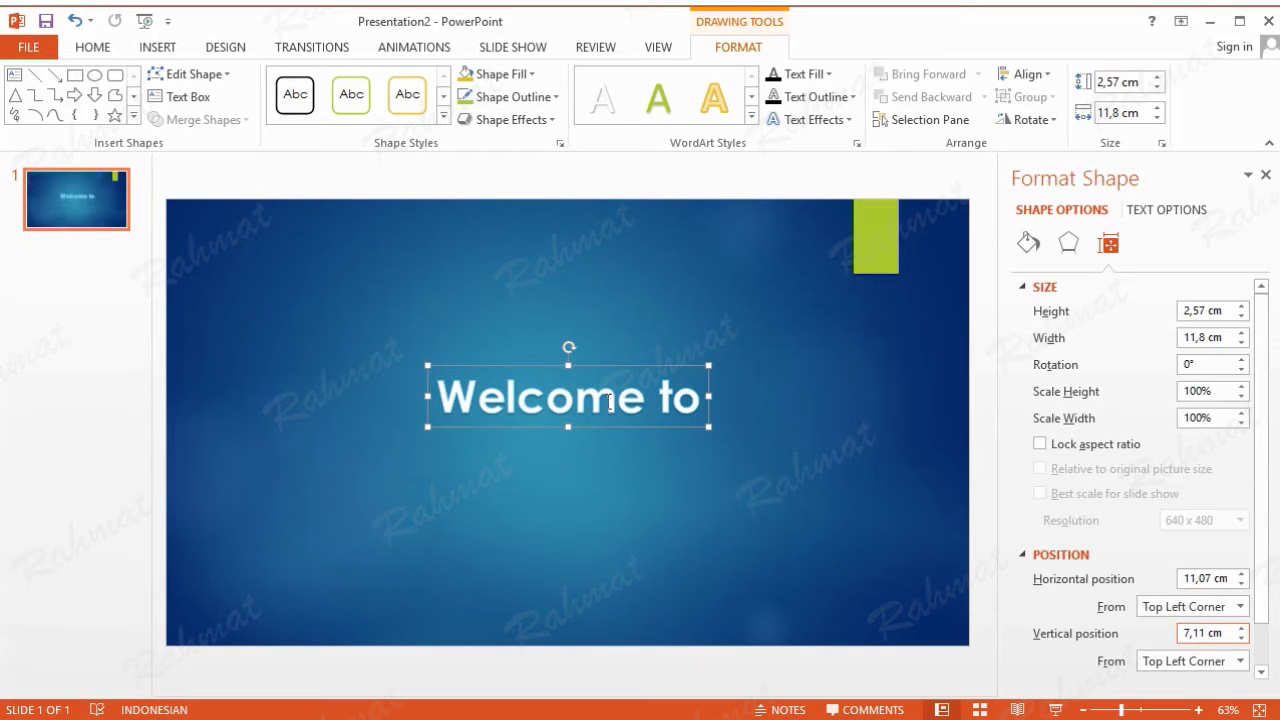
{"action": "left_click", "coordinate": [1266, 176]}
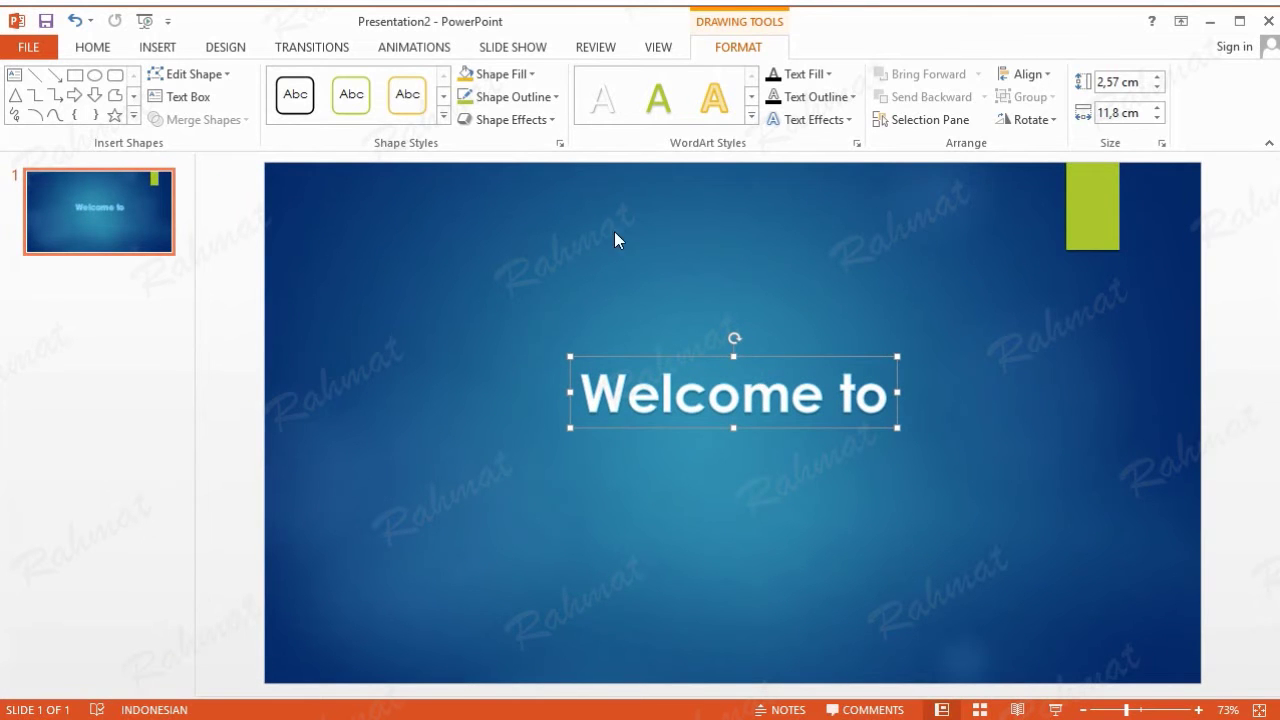
{"action": "left_click", "coordinate": [162, 50]}
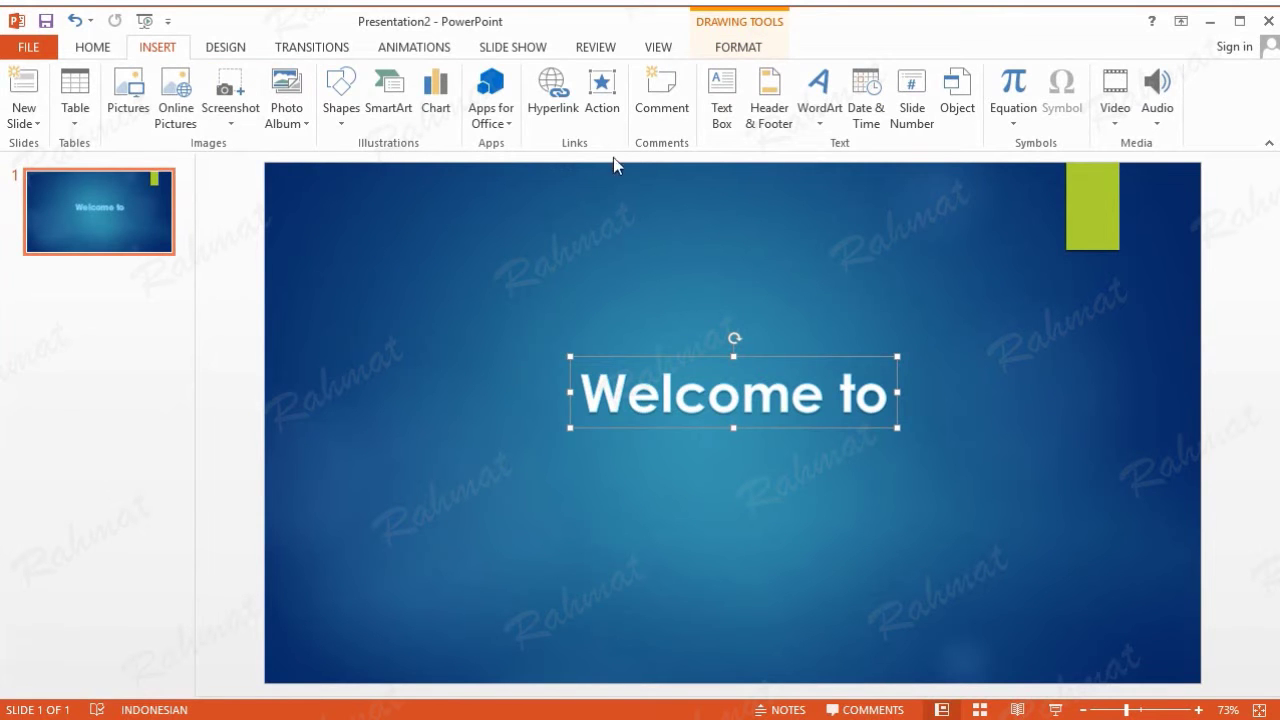
Draw a text box above 'Welcome to', enter 'PHOTO ALBUM', and select the text
{"action": "left_click", "coordinate": [720, 125]}
{"action": "left_click_drag", "start_coordinate": [566, 258], "coordinate": [978, 396]}
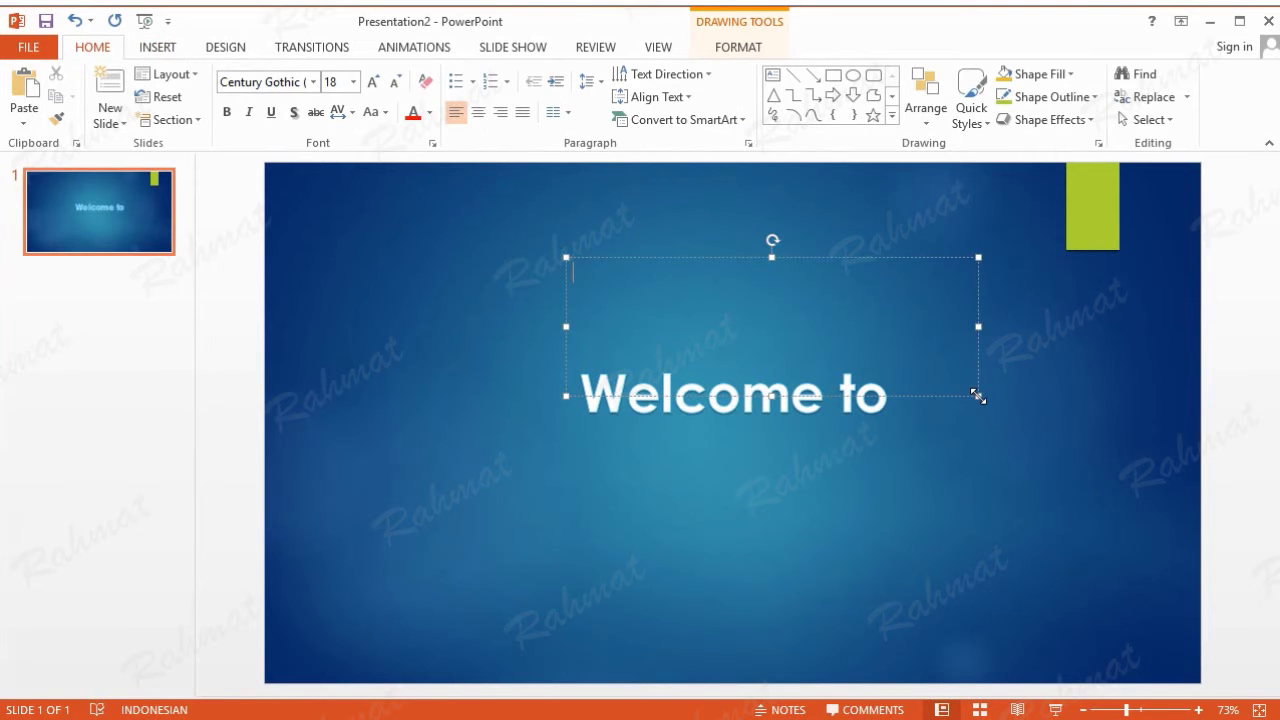
{"action": "type", "text": "PHO"}
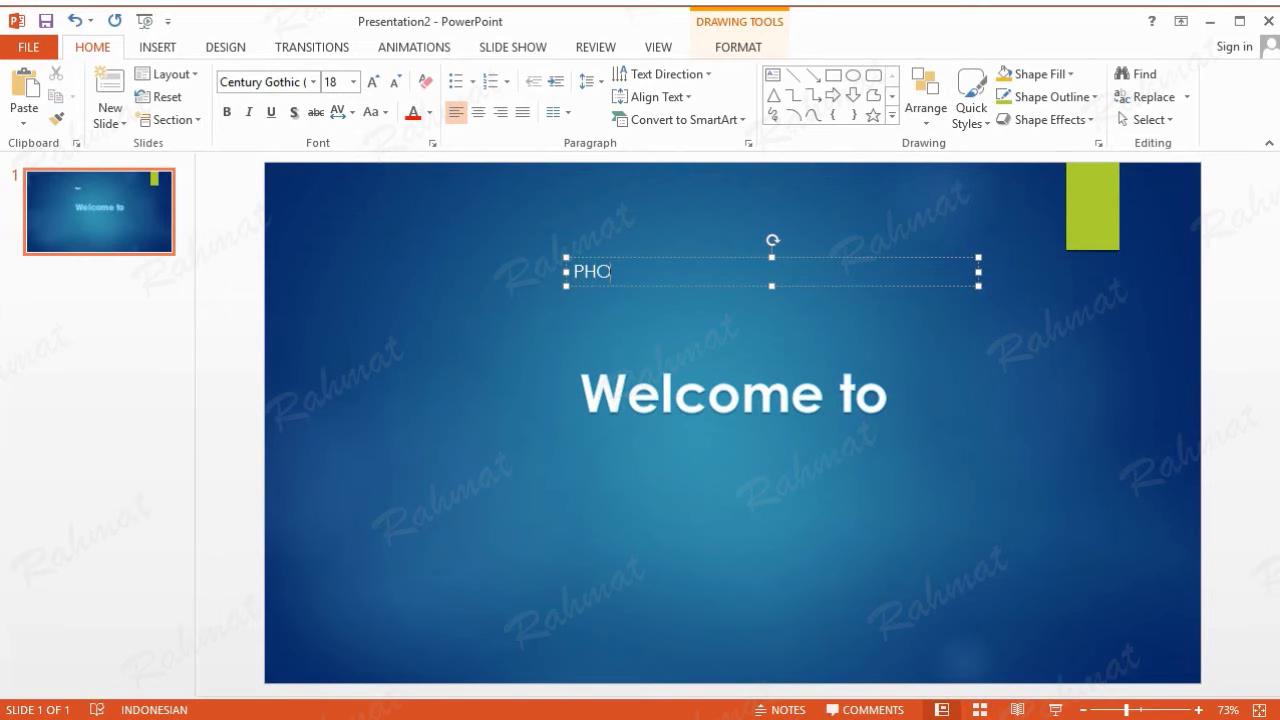
{"action": "type", "text": "TO ALBUM"}
{"action": "triple_click", "coordinate": [660, 276]}
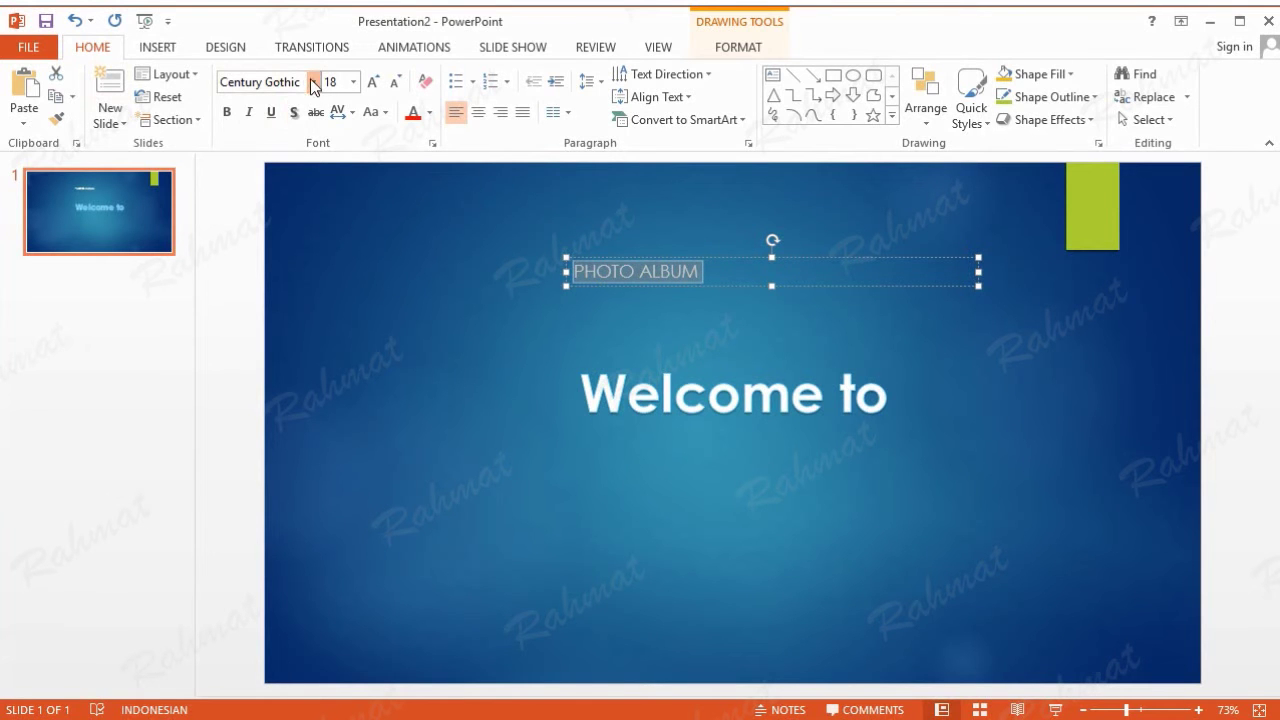
Set the PHOTO ALBUM text to Bauhaus 93 at size 88
{"action": "left_click", "coordinate": [313, 82]}
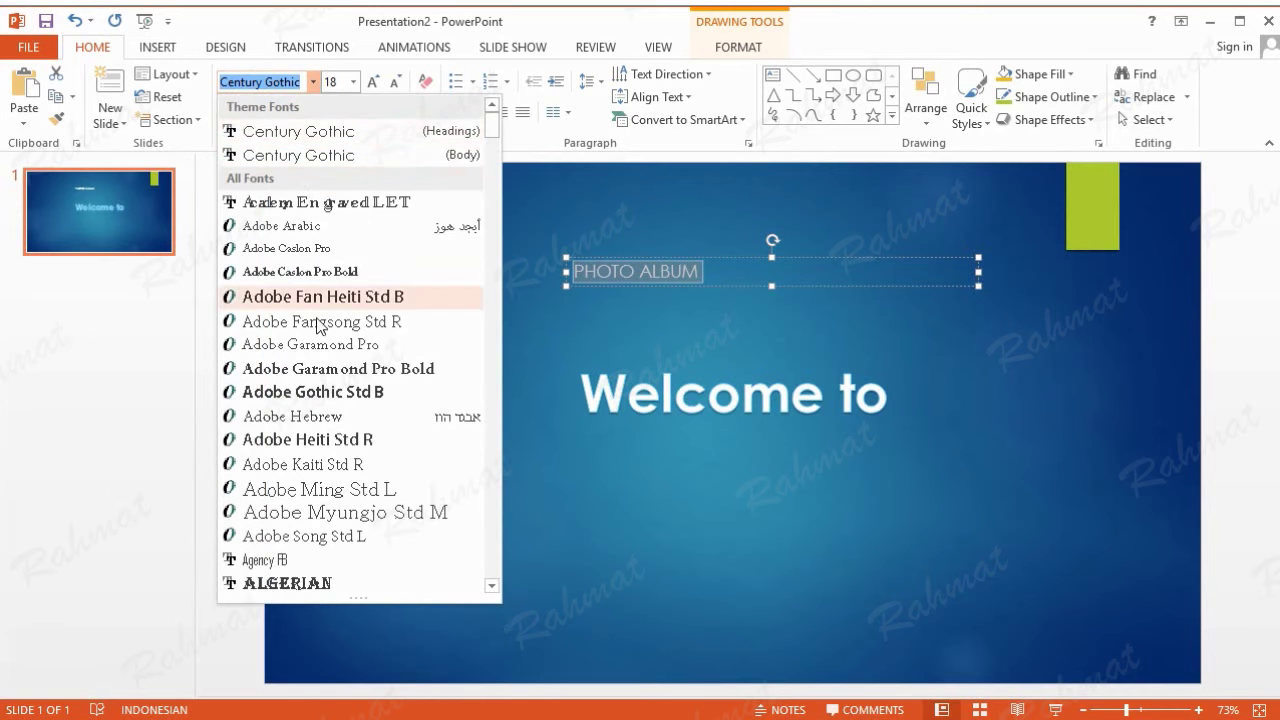
{"action": "scroll", "coordinate": [325, 425], "scroll_direction": "down", "scroll_amount": 3}
{"action": "scroll", "coordinate": [330, 445], "scroll_direction": "down", "scroll_amount": 4}
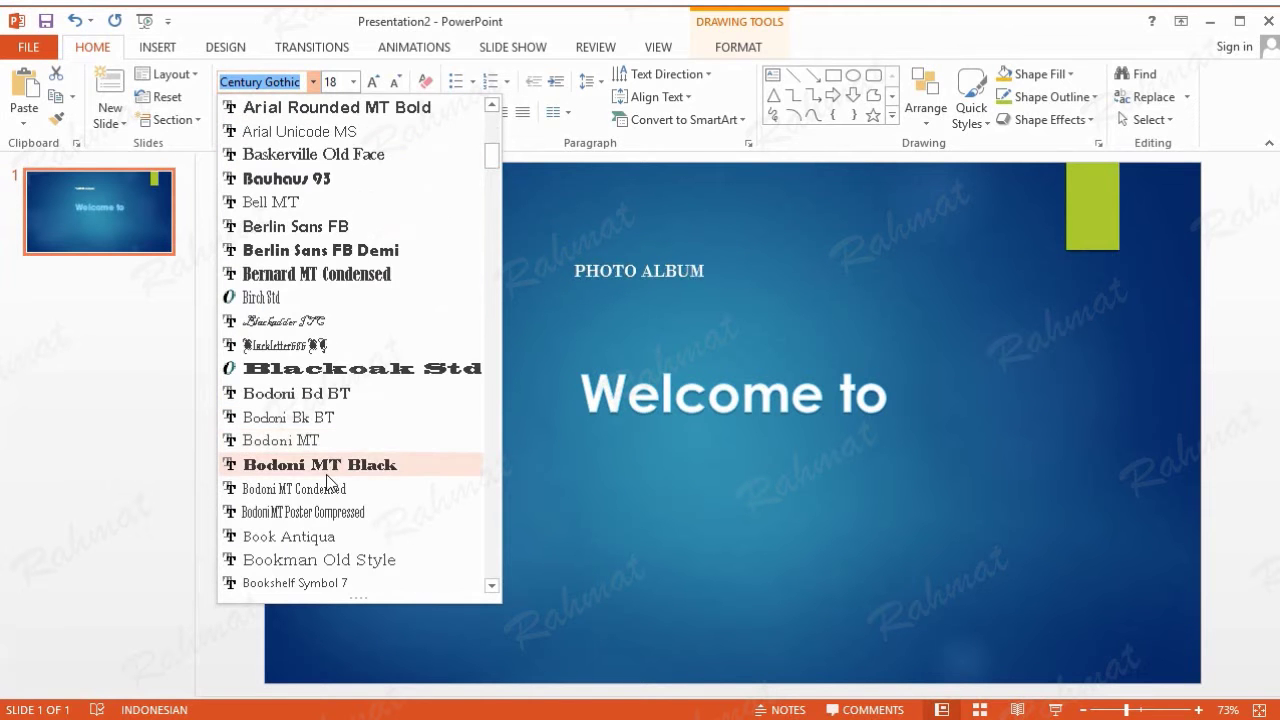
{"action": "scroll", "coordinate": [330, 480], "scroll_direction": "down", "scroll_amount": 3}
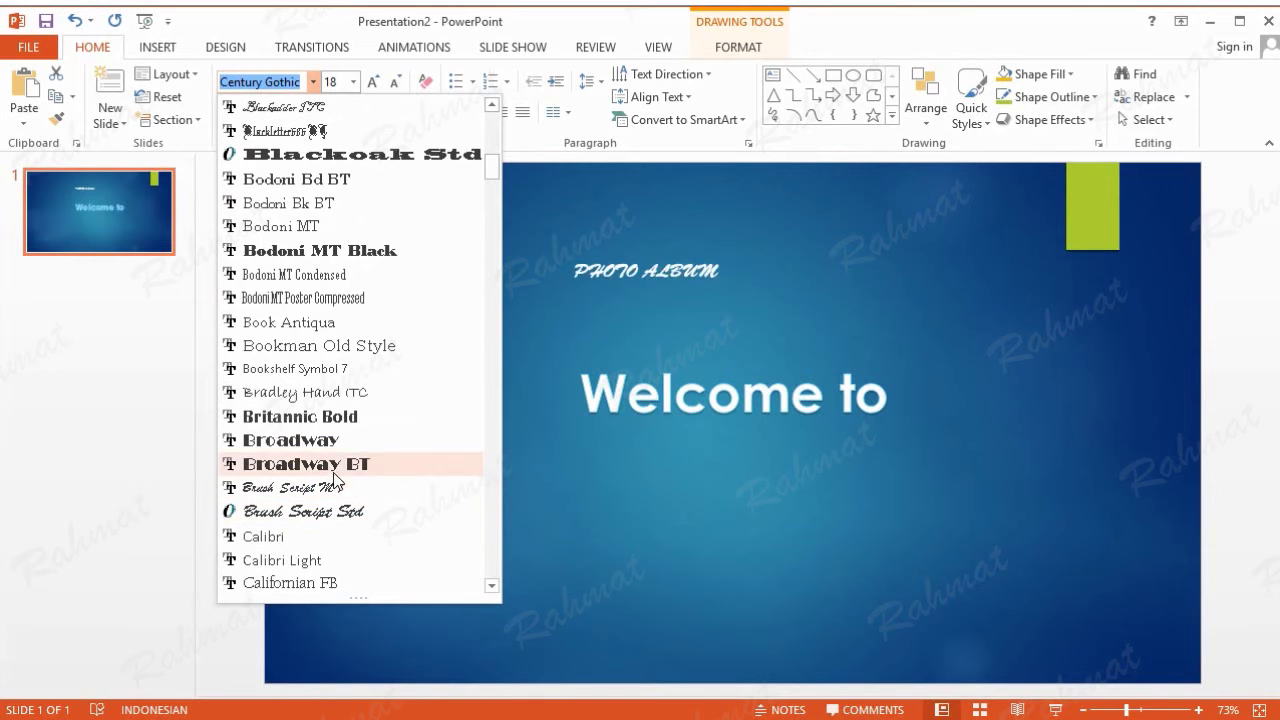
{"action": "scroll", "coordinate": [355, 236], "scroll_direction": "up", "scroll_amount": 1}
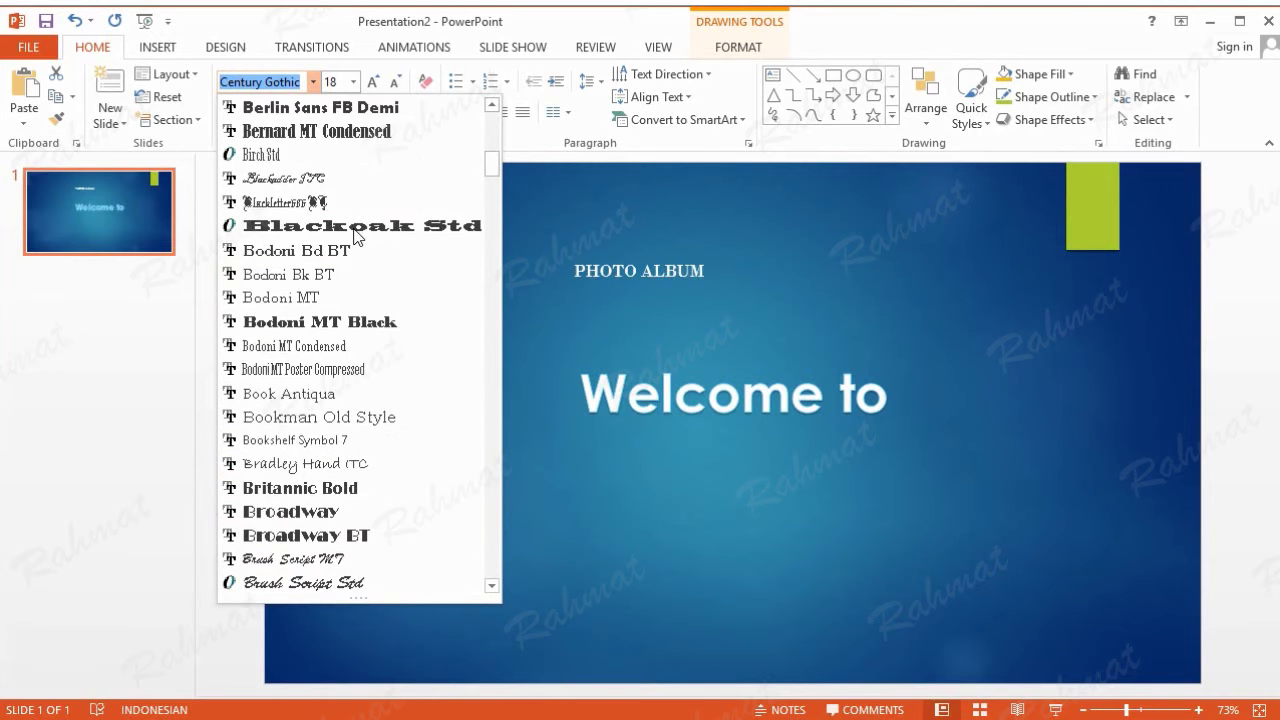
{"action": "scroll", "coordinate": [355, 233], "scroll_direction": "up", "scroll_amount": 2}
{"action": "left_click", "coordinate": [330, 178]}
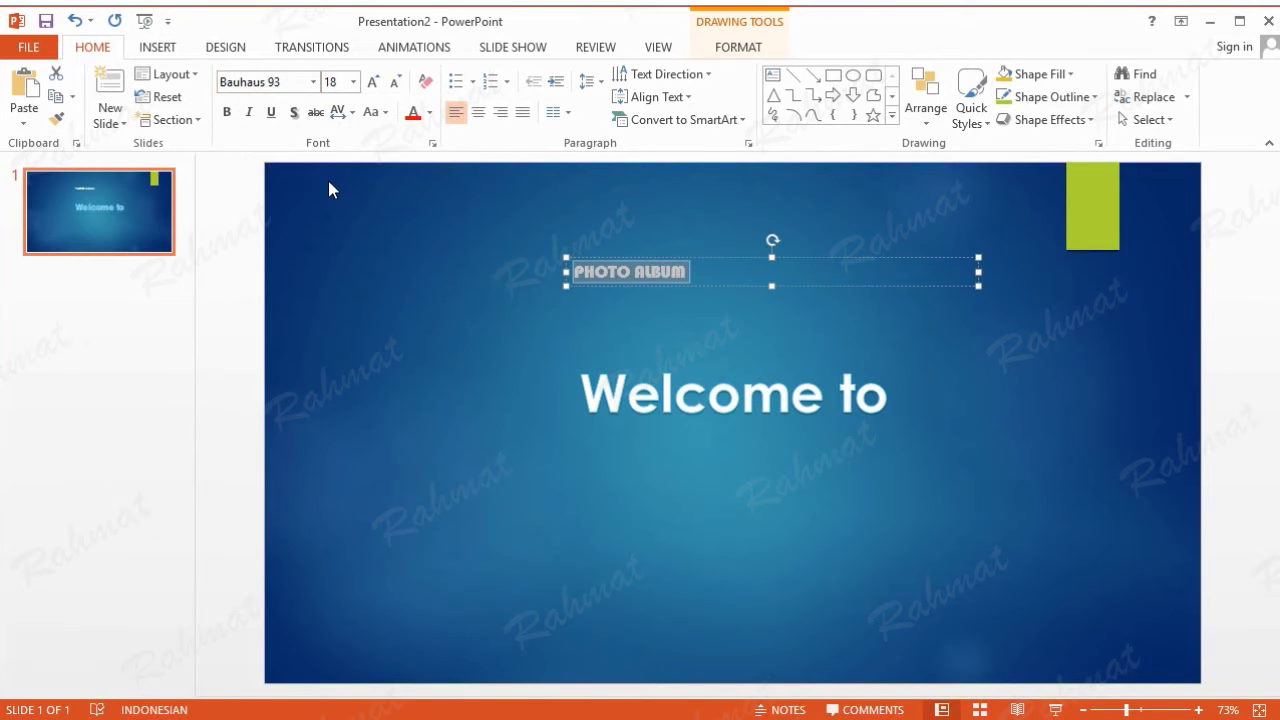
{"action": "left_click", "coordinate": [353, 82]}
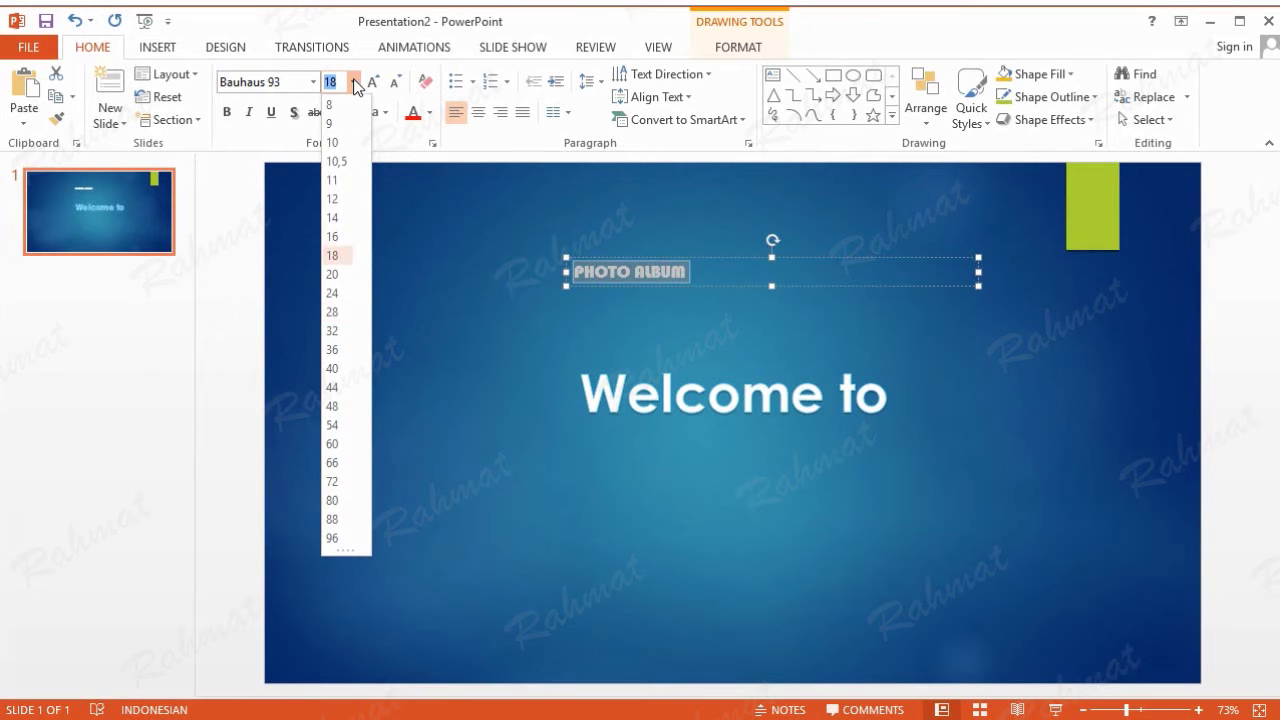
{"action": "left_click", "coordinate": [347, 522]}
Resize the title box so PHOTO ALBUM fits on one line, and move it slightly higher
{"action": "left_click_drag", "start_coordinate": [980, 363], "coordinate": [1118, 357]}
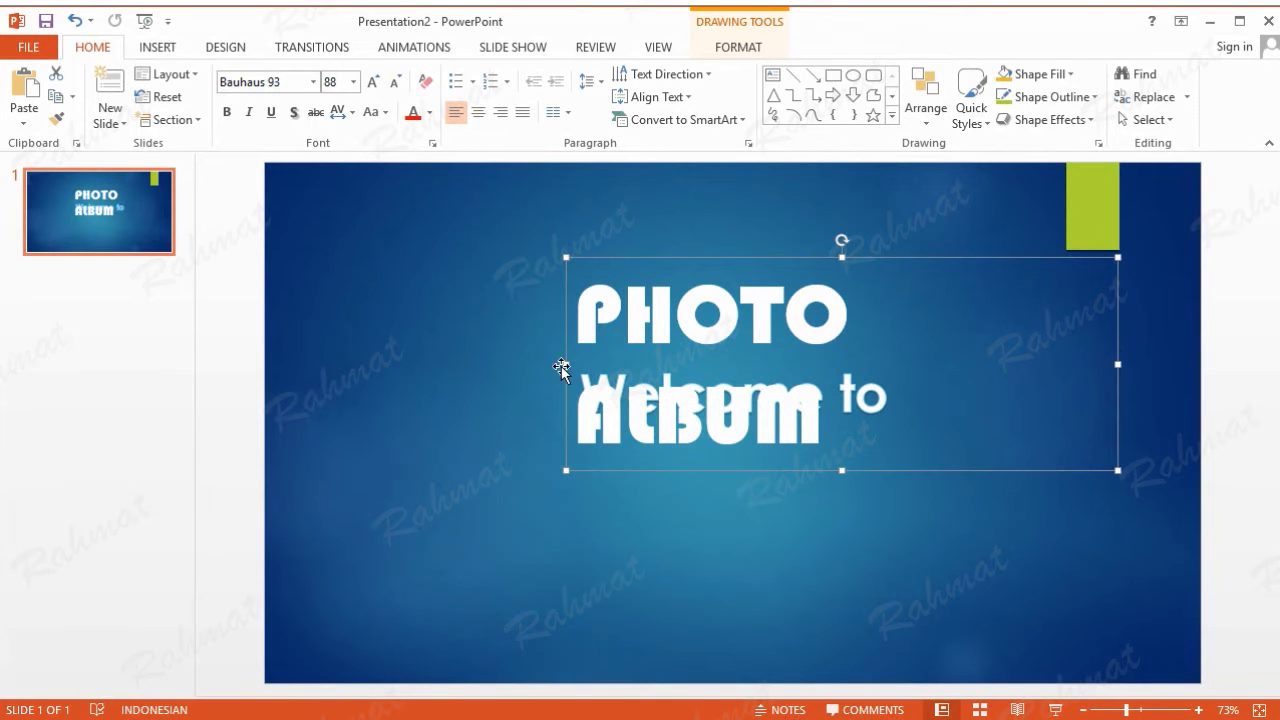
{"action": "left_click_drag", "start_coordinate": [566, 364], "coordinate": [402, 363]}
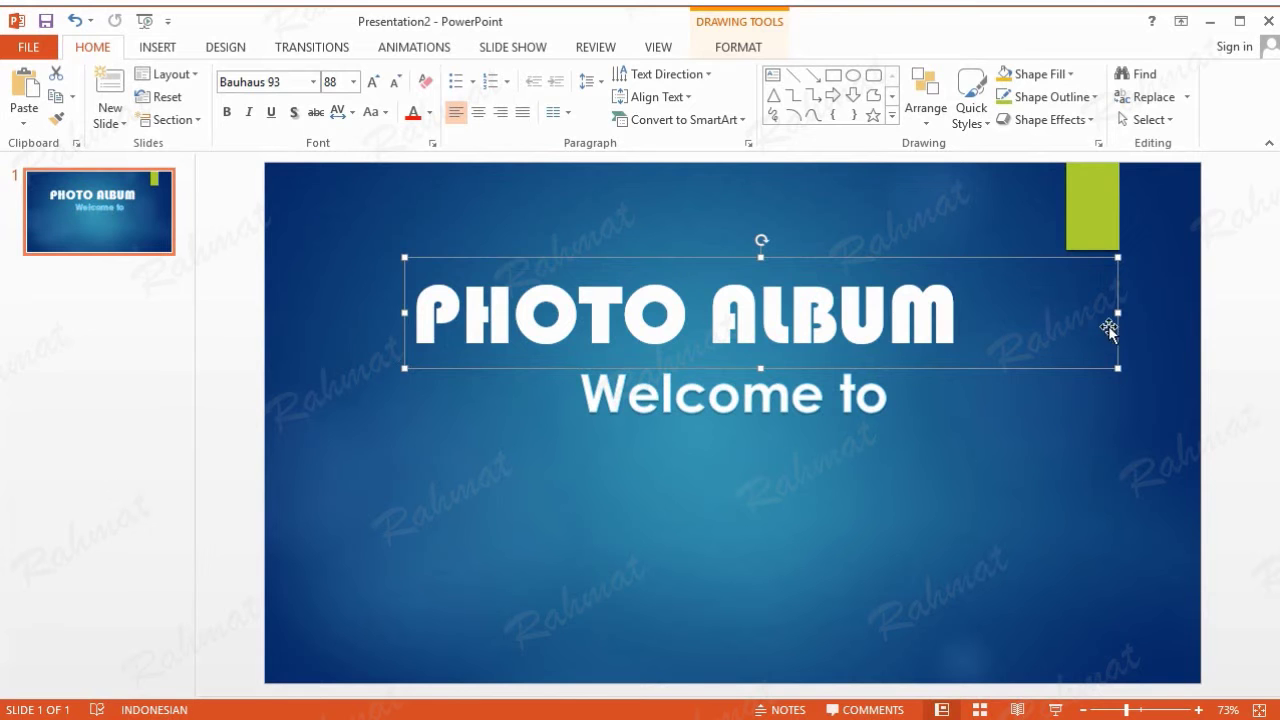
{"action": "left_click_drag", "start_coordinate": [1115, 314], "coordinate": [982, 313]}
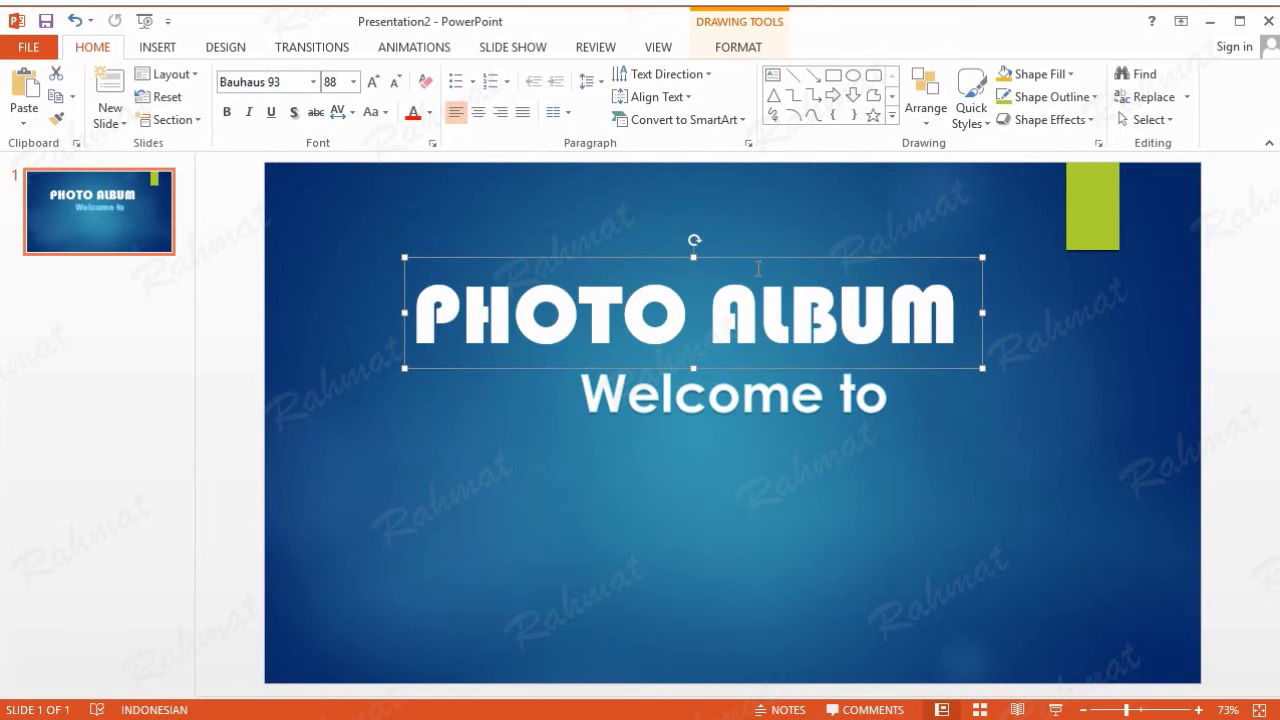
{"action": "left_click_drag", "start_coordinate": [759, 261], "coordinate": [765, 235]}
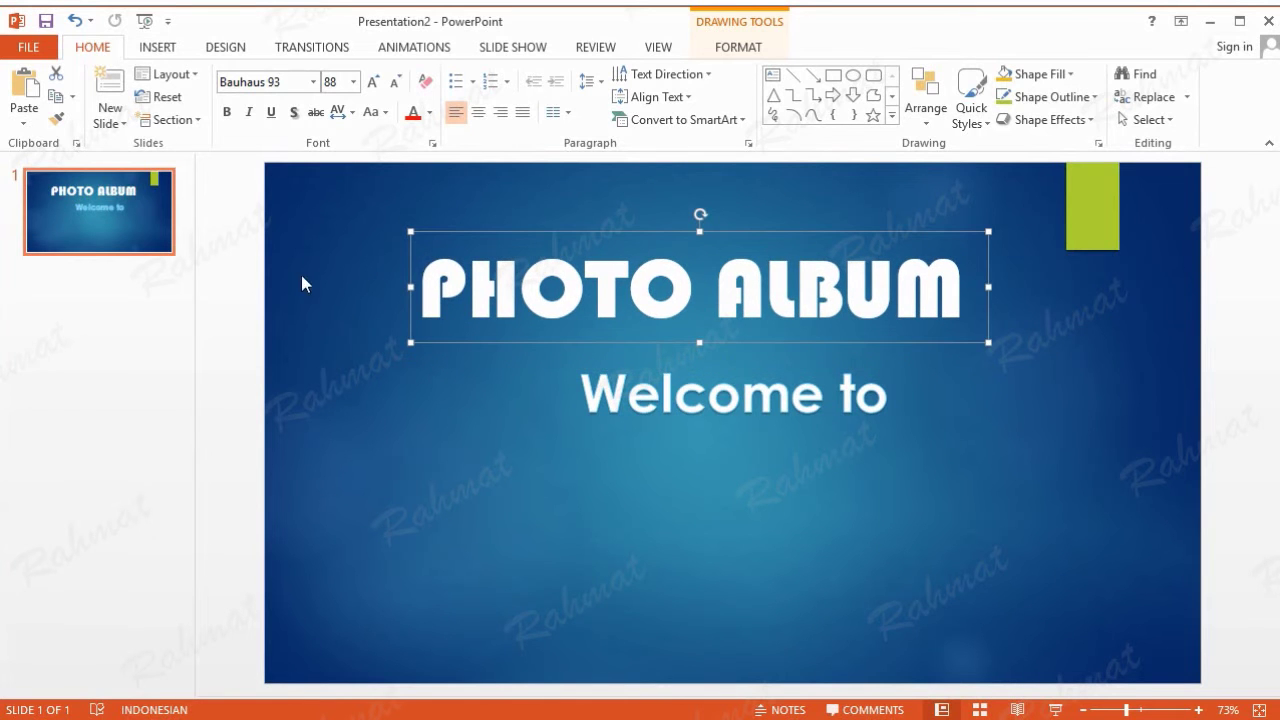
{"action": "left_click_drag", "start_coordinate": [428, 290], "coordinate": [955, 292]}
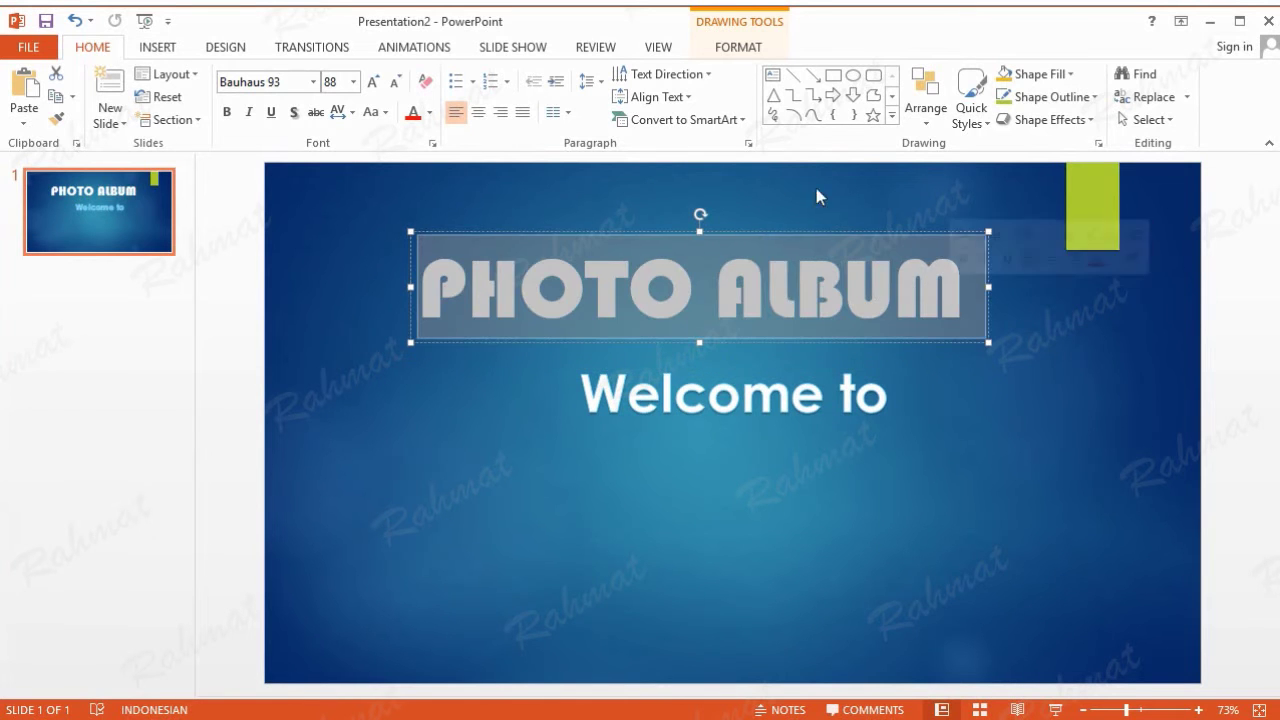
Try an Oblique 3-D rotation on the title, undo it, and reopen Text Effects for bevels
{"action": "left_click", "coordinate": [737, 50]}
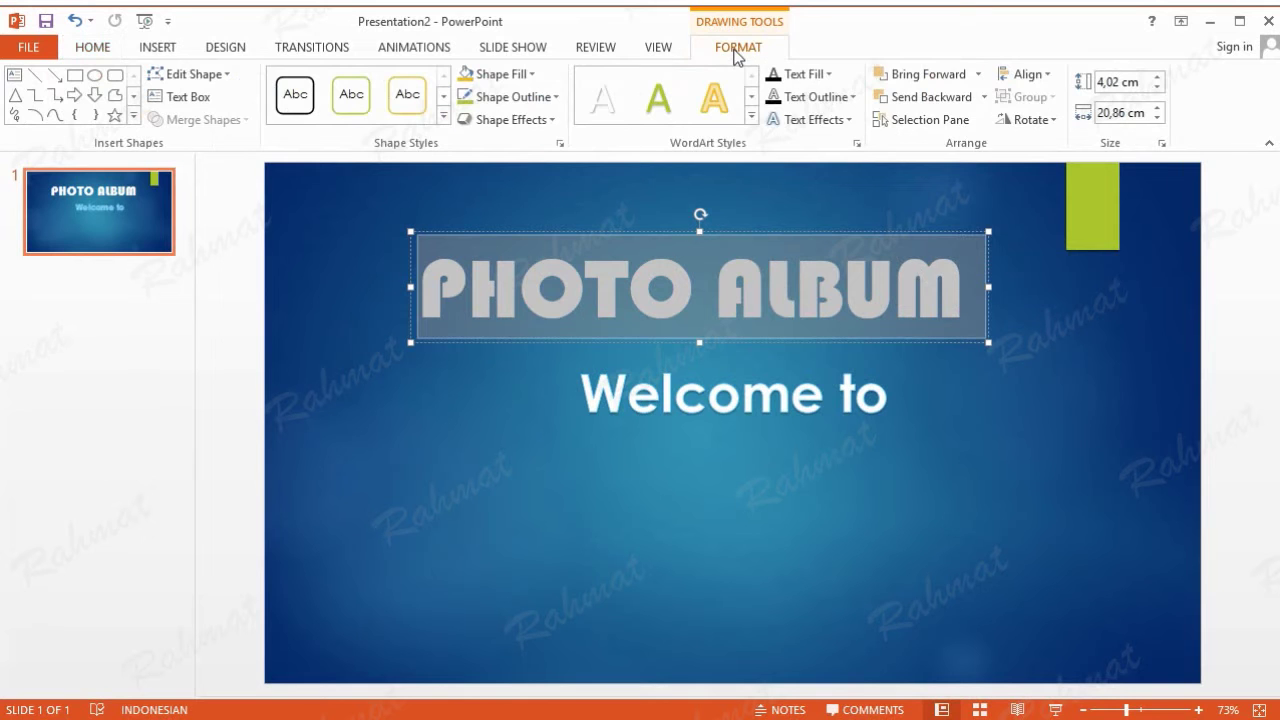
{"action": "left_click", "coordinate": [813, 119]}
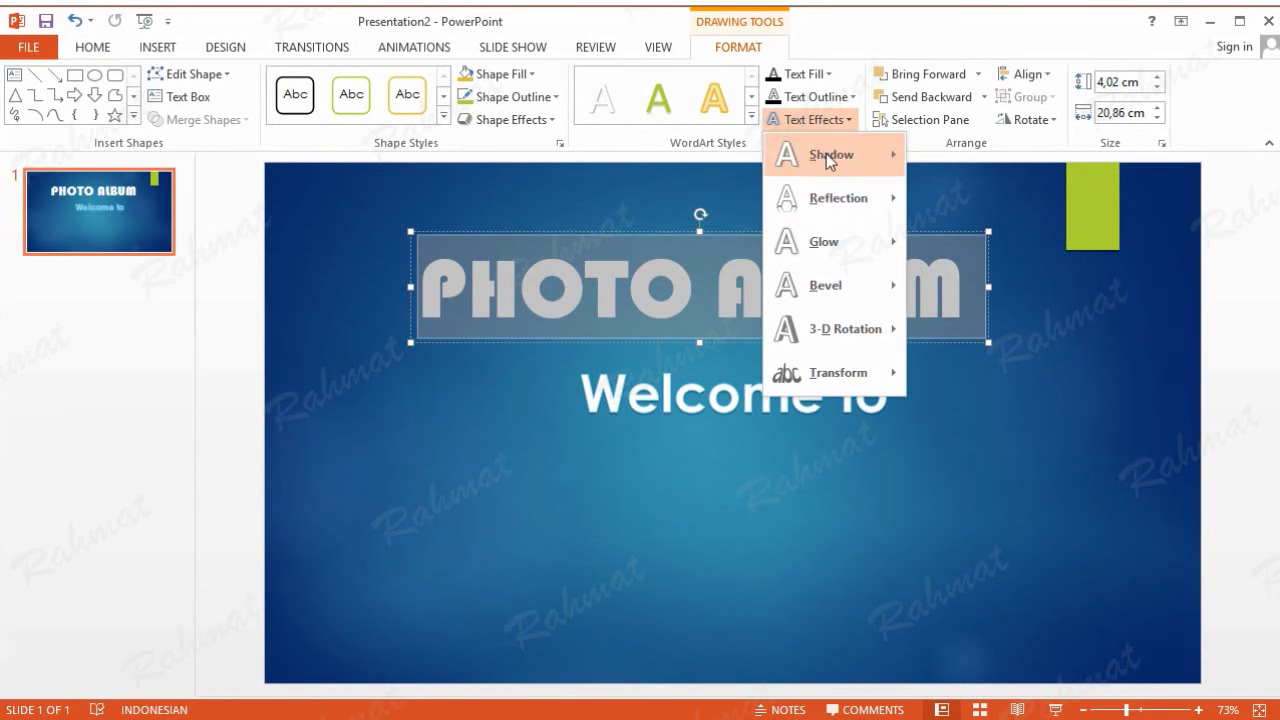
{"action": "mouse_move", "coordinate": [843, 329]}
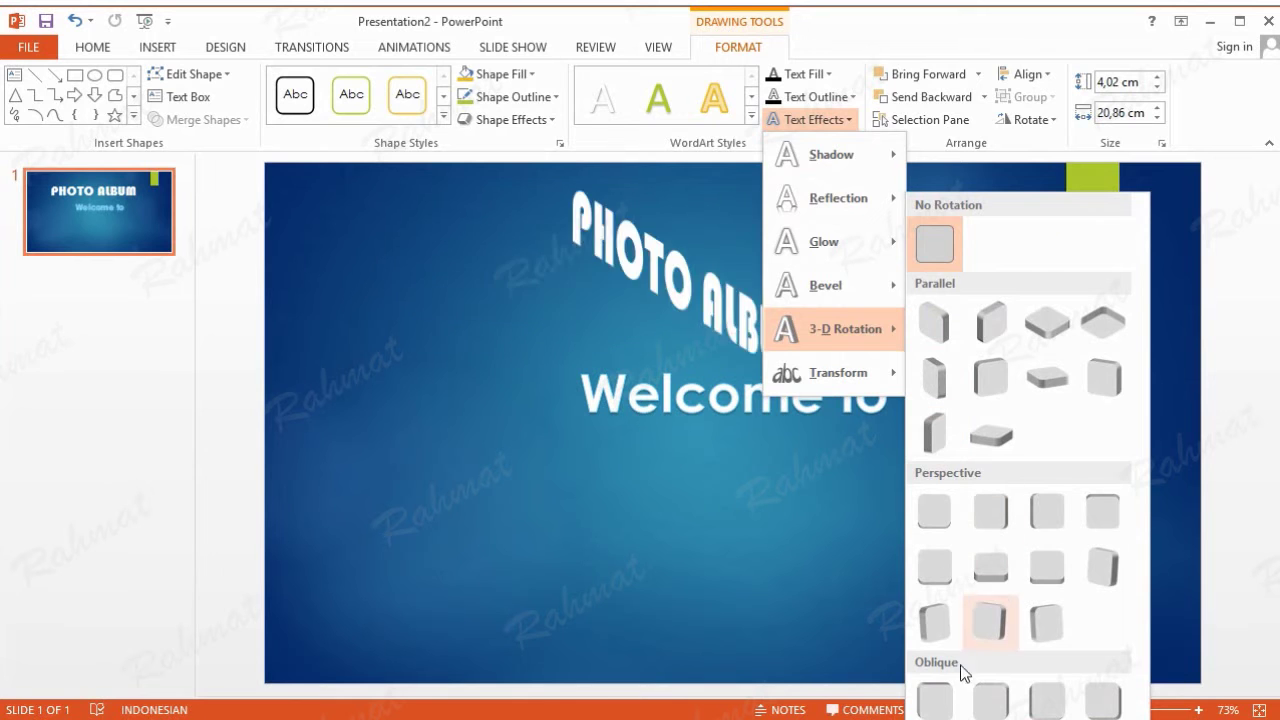
{"action": "left_click", "coordinate": [938, 700]}
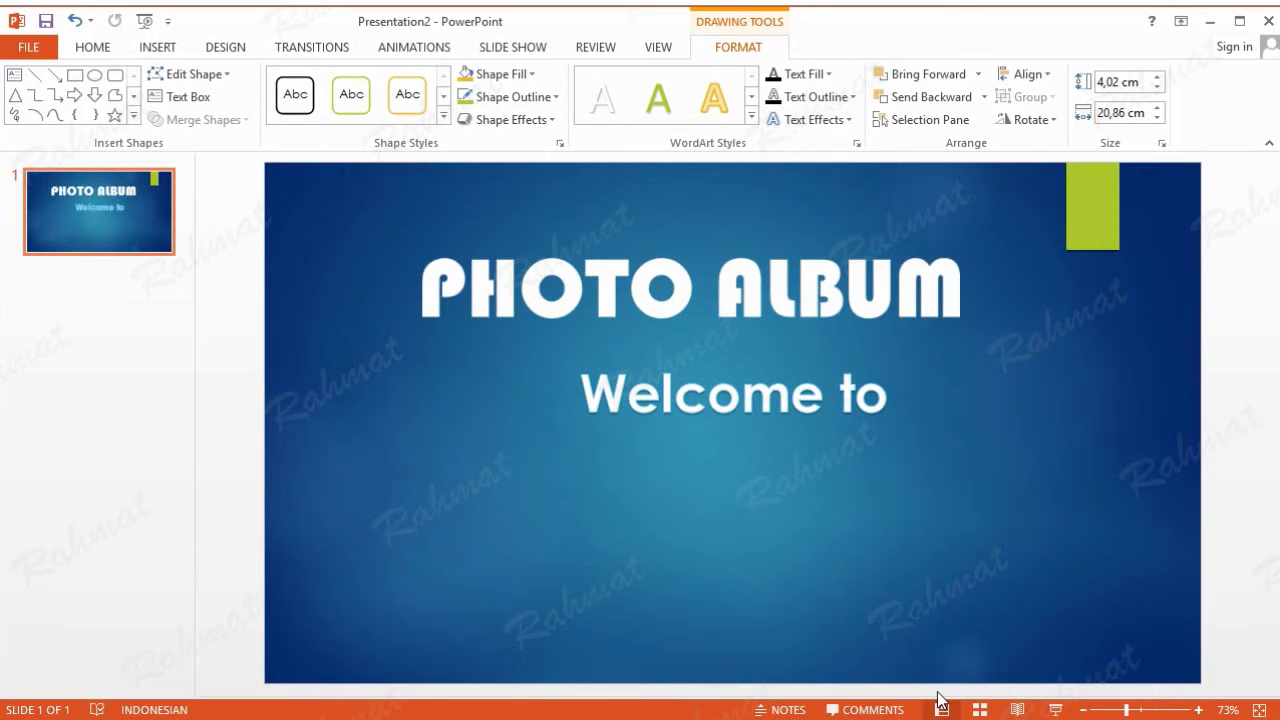
{"action": "left_click", "coordinate": [74, 20]}
{"action": "left_click", "coordinate": [840, 119]}
{"action": "mouse_move", "coordinate": [826, 285]}
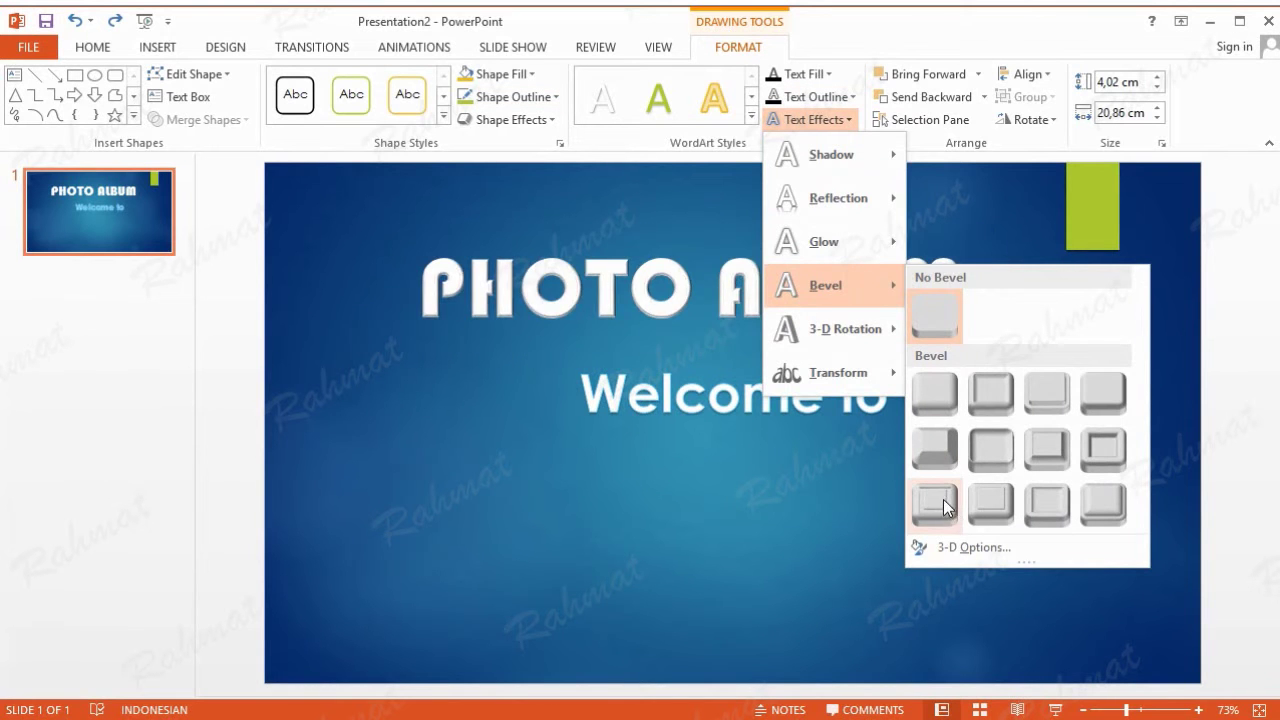
In 3-D Options, apply a Circle top bevel and set Depth Size to 19 pt
{"action": "left_click", "coordinate": [961, 545]}
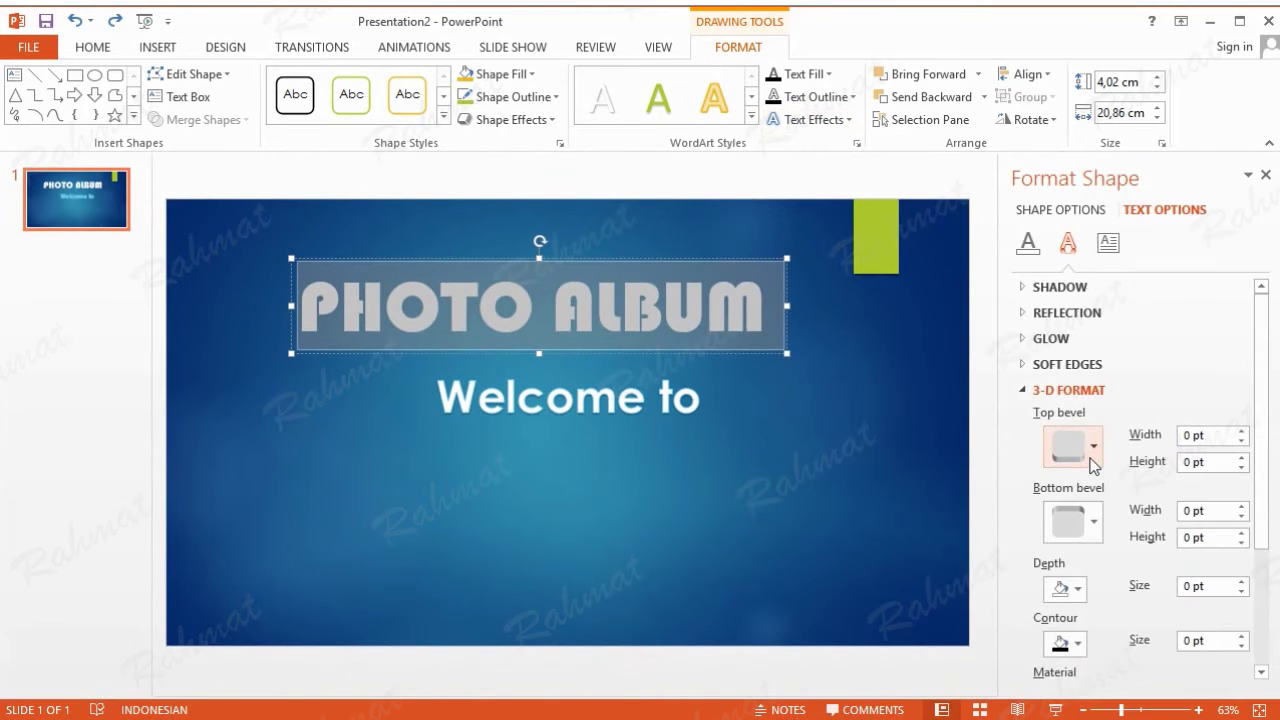
{"action": "left_click", "coordinate": [1093, 447]}
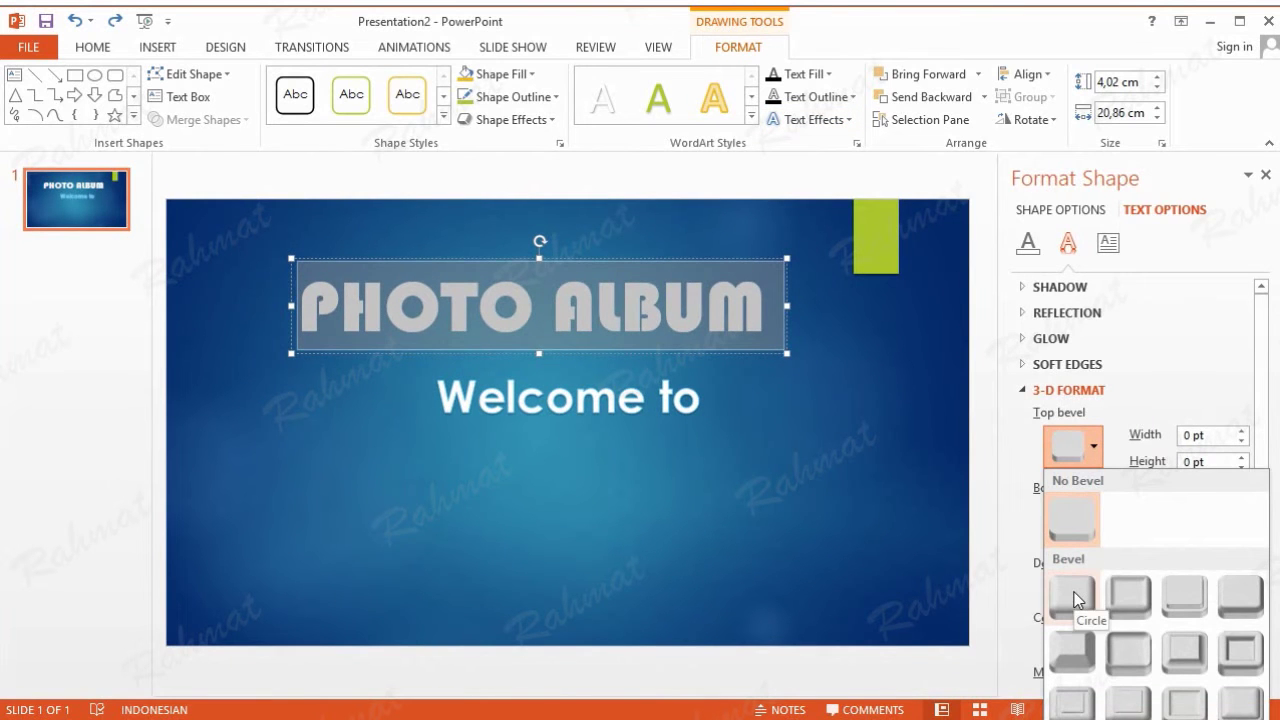
{"action": "left_click", "coordinate": [1075, 600]}
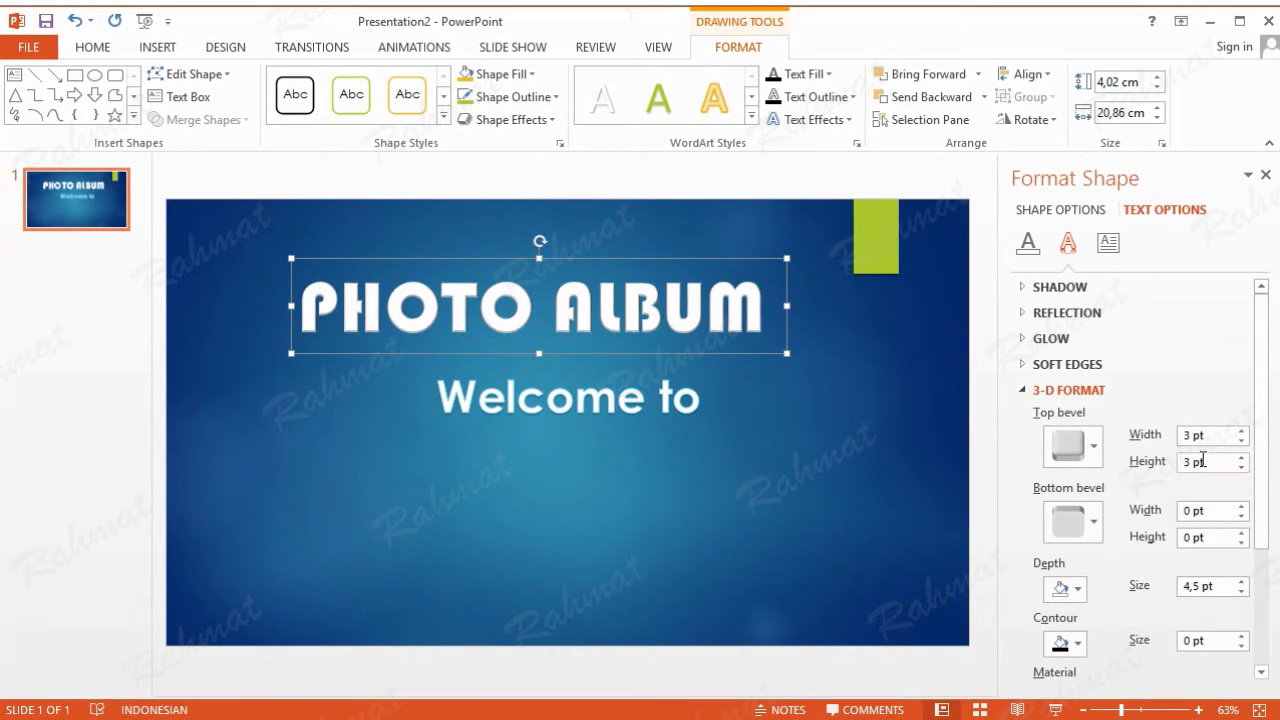
{"action": "left_click", "coordinate": [1189, 538]}
{"action": "double_click", "coordinate": [1193, 586]}
{"action": "type", "text": "19"}
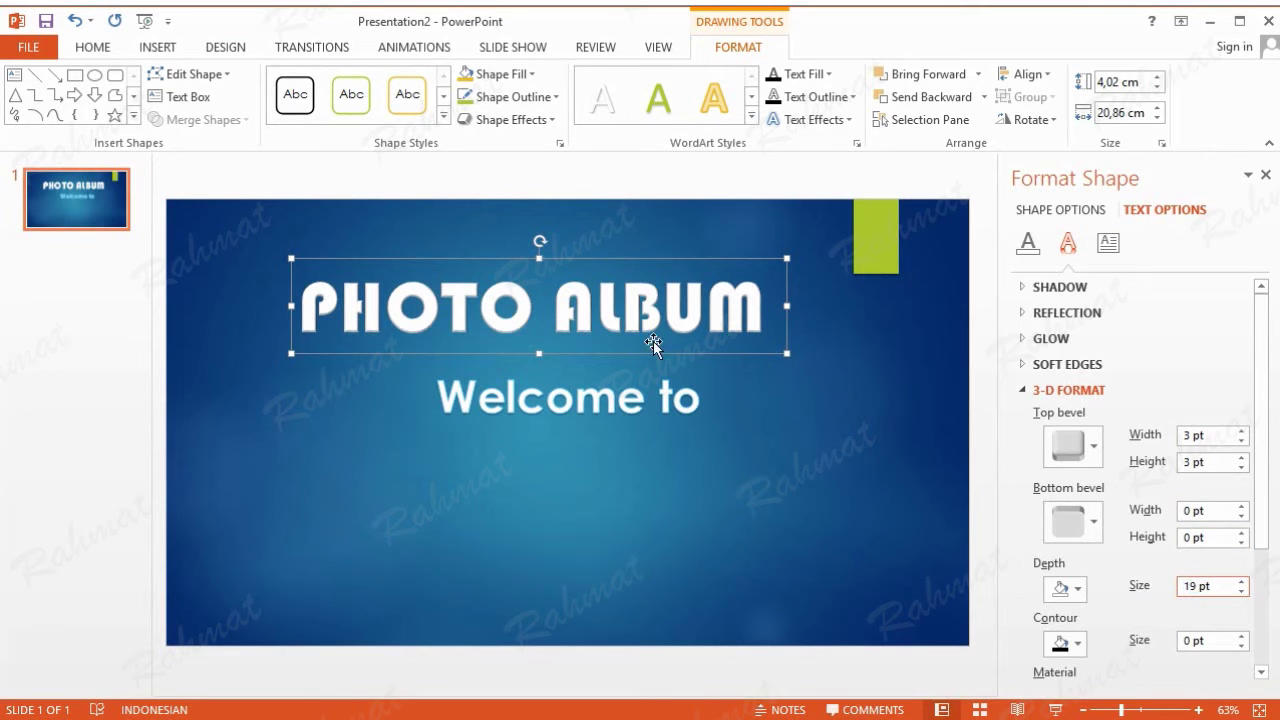
Apply the first Oblique 3-D rotation preset to PHOTO ALBUM and close the Format Shape pane
{"action": "left_click", "coordinate": [838, 120]}
{"action": "mouse_move", "coordinate": [845, 329]}
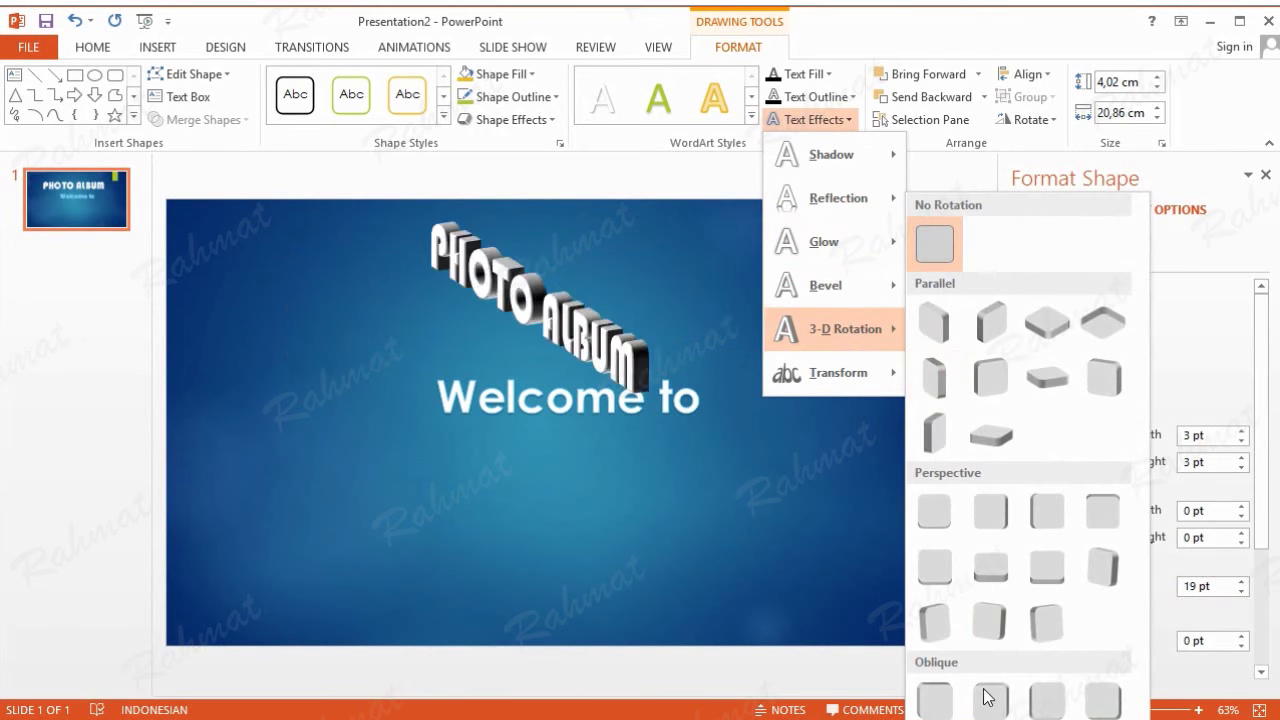
{"action": "left_click", "coordinate": [940, 702]}
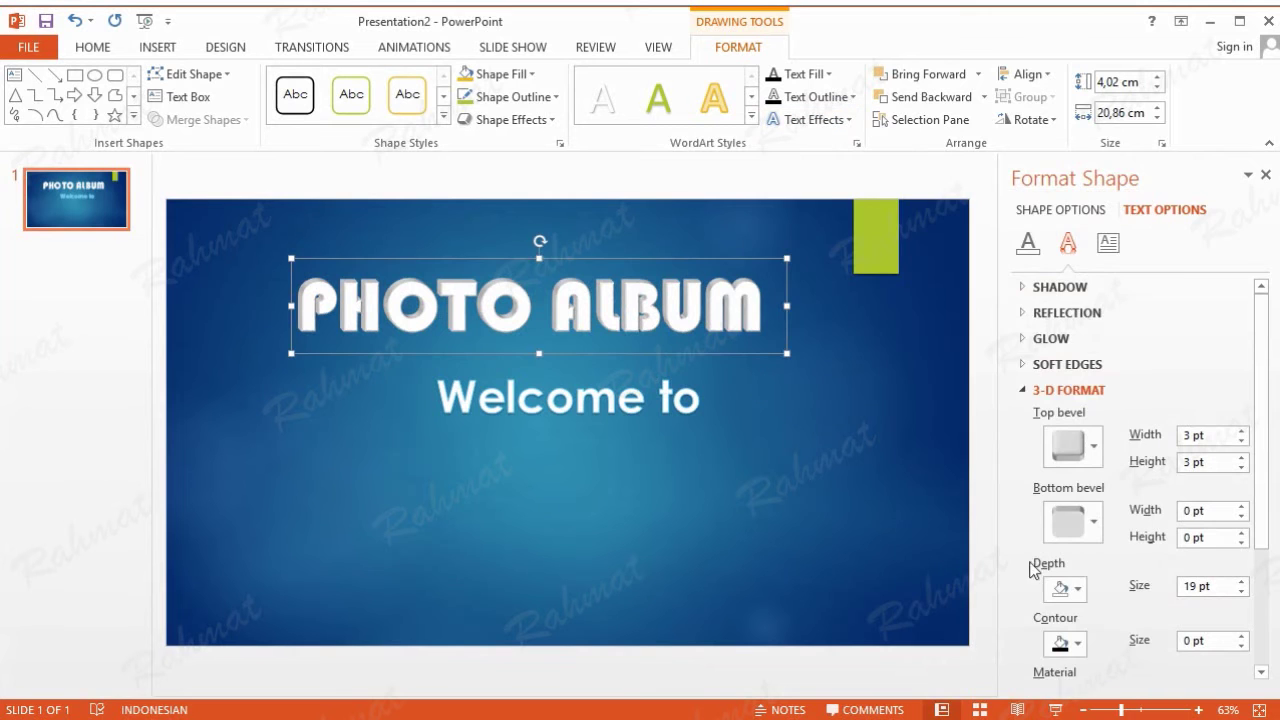
{"action": "left_click", "coordinate": [1266, 177]}
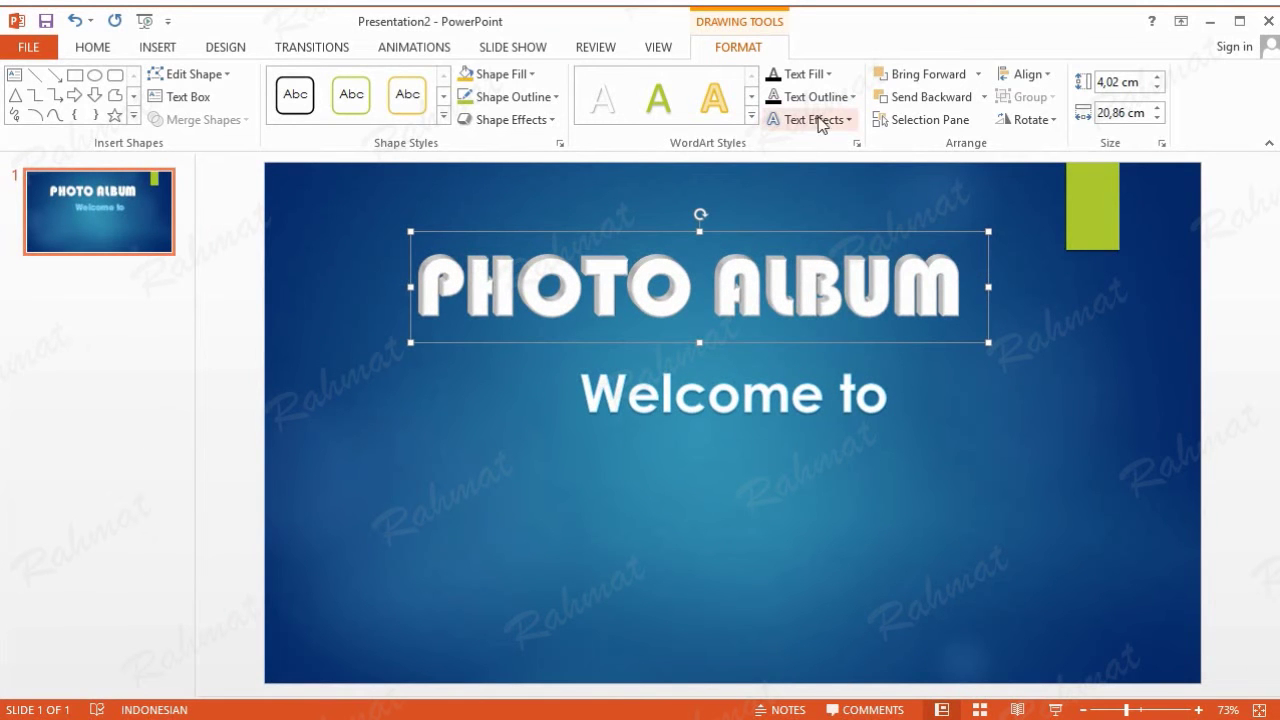
Change the PHOTO ALBUM text fill to a pattern fill
{"action": "left_click", "coordinate": [828, 75]}
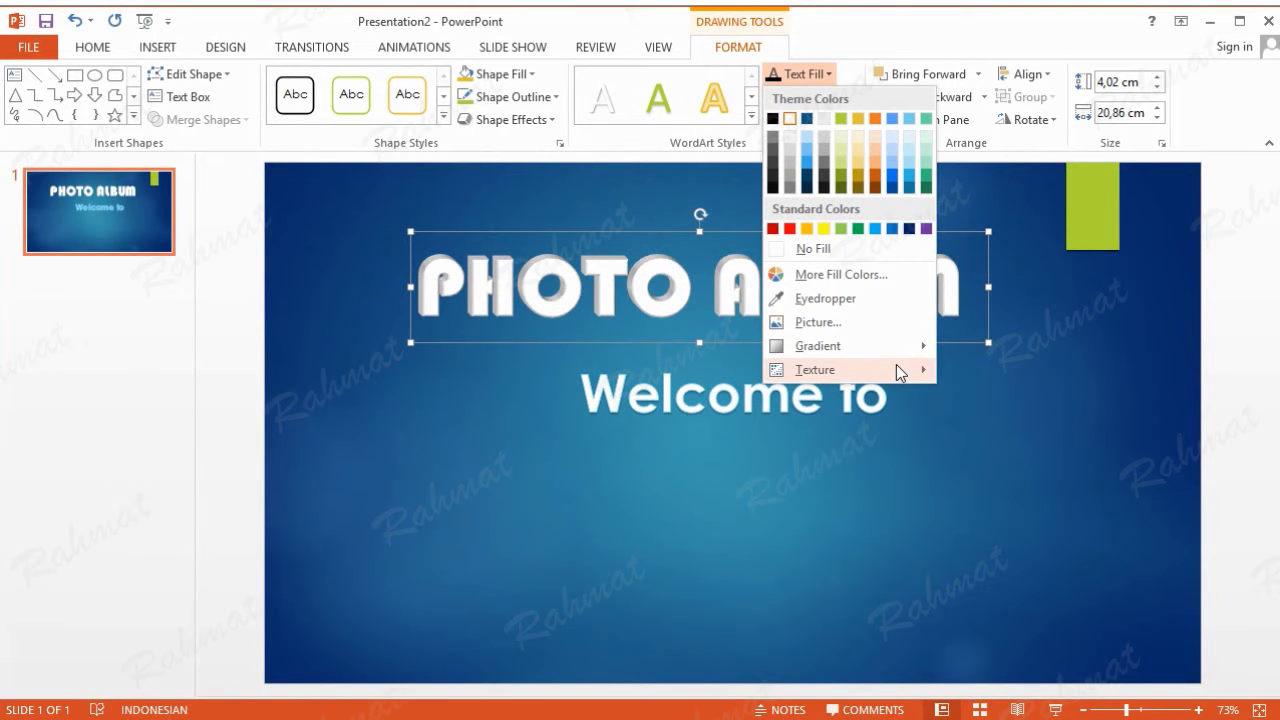
{"action": "mouse_move", "coordinate": [818, 346]}
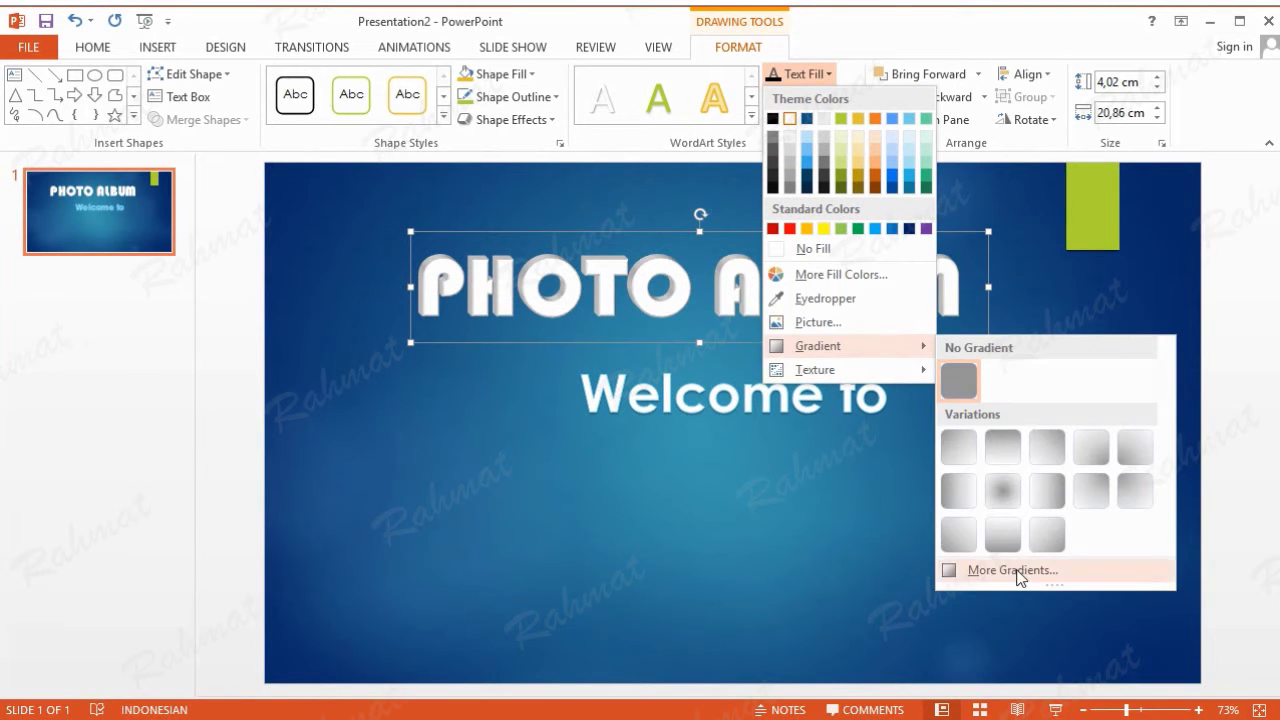
{"action": "left_click", "coordinate": [1013, 570]}
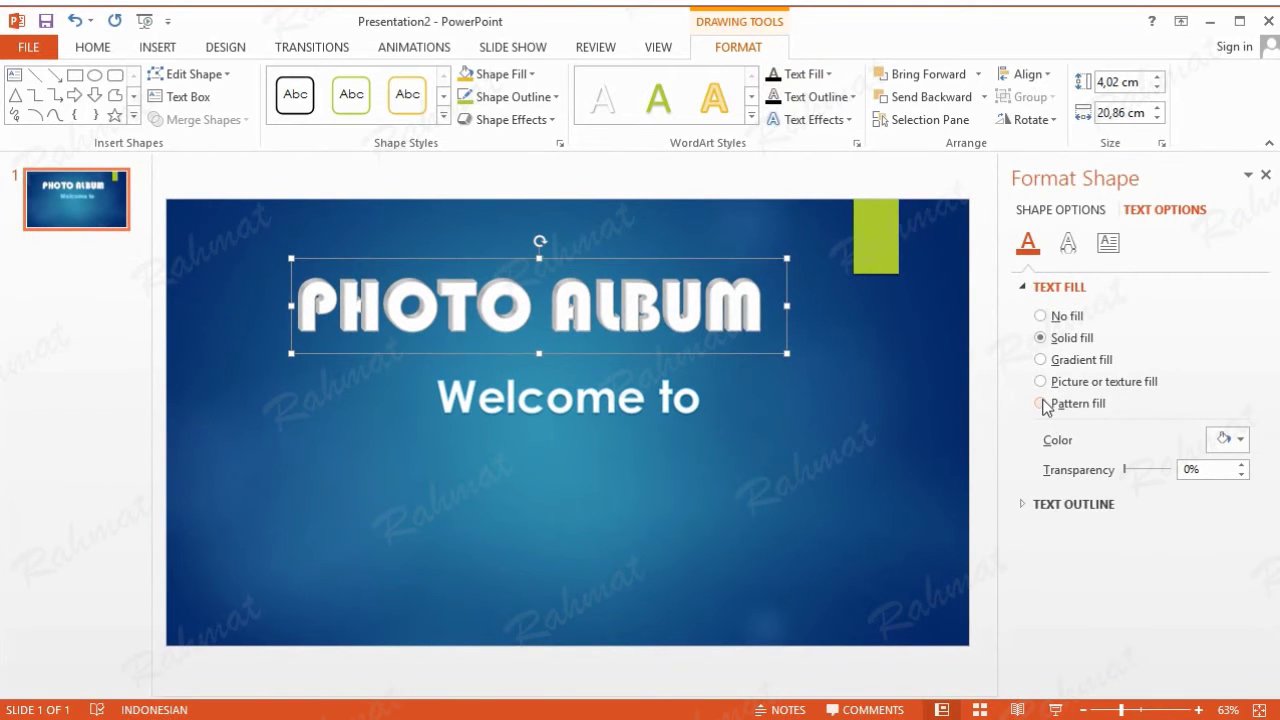
{"action": "left_click", "coordinate": [1041, 403]}
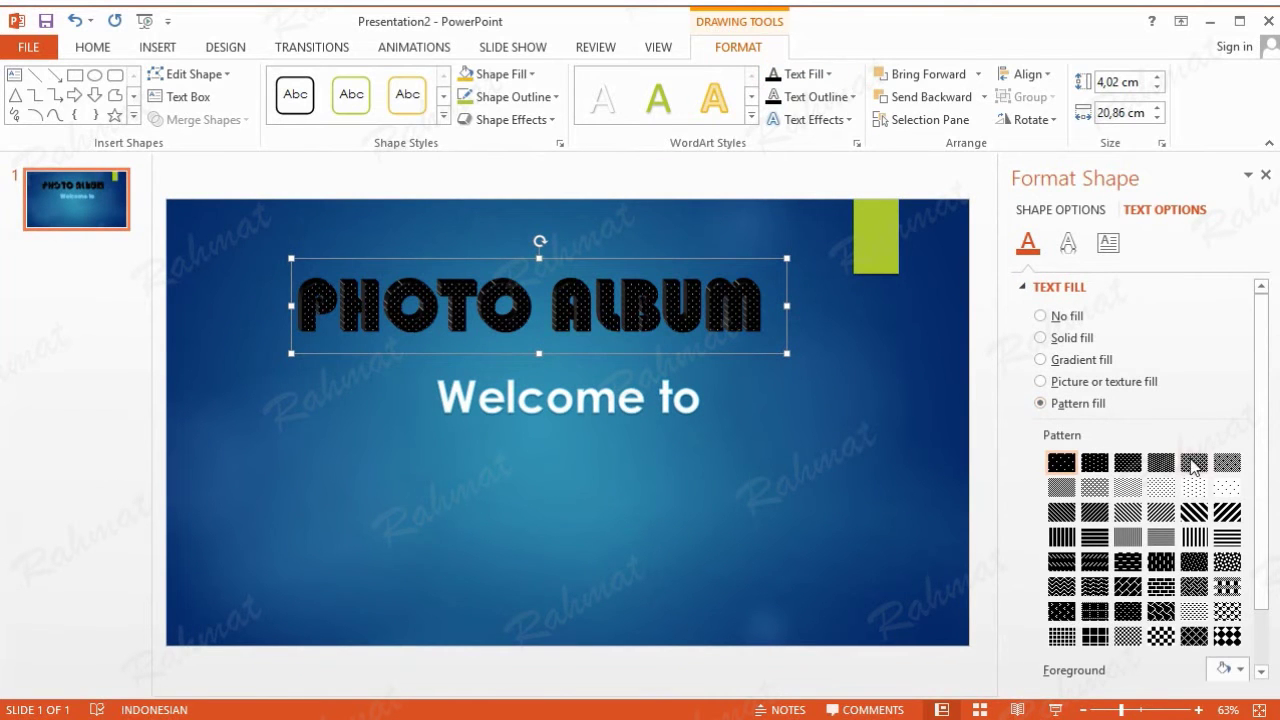
{"action": "left_click_drag", "start_coordinate": [1257, 514], "coordinate": [1268, 628]}
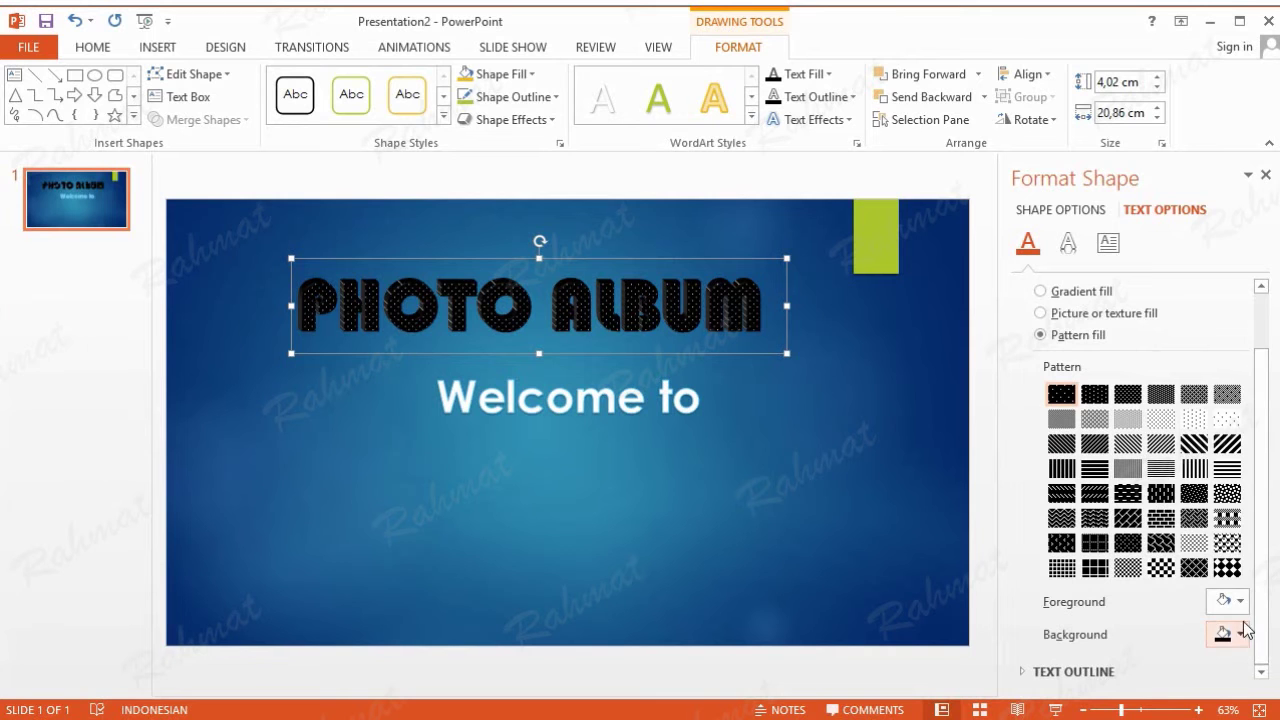
Make the pattern background pink and give the title a pink text outline
{"action": "left_click", "coordinate": [1239, 603]}
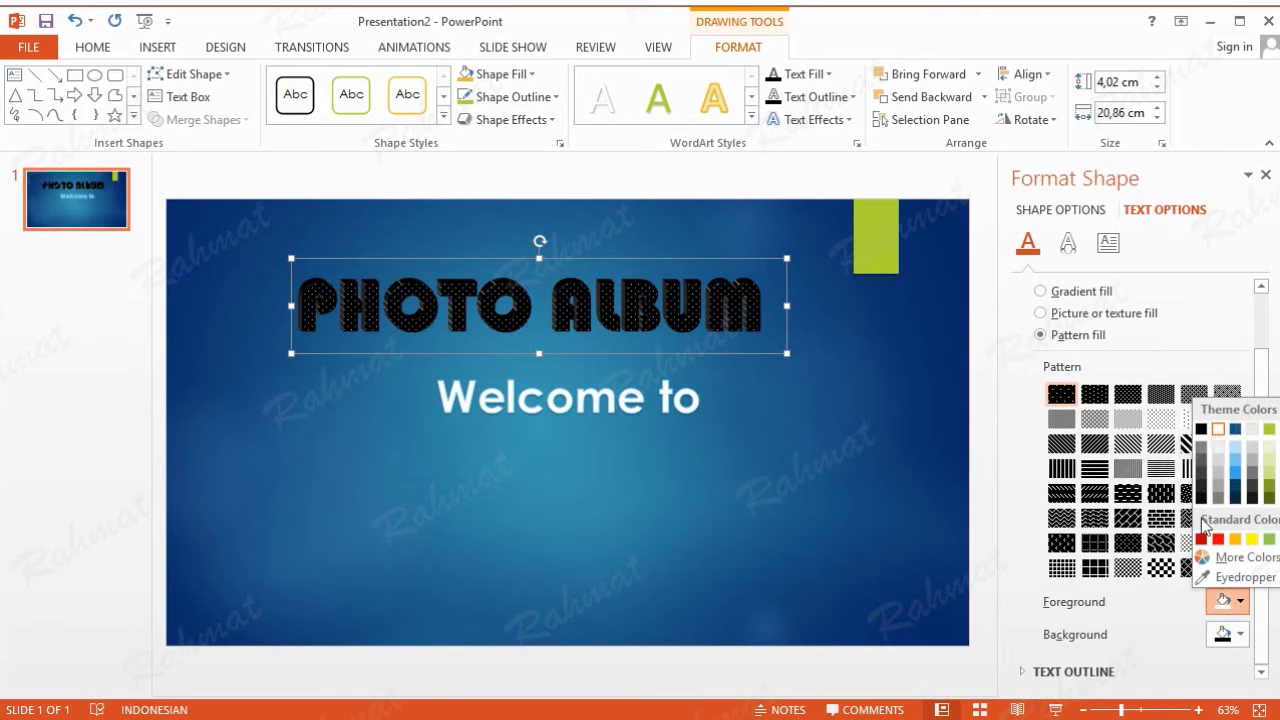
{"action": "left_click", "coordinate": [1243, 636]}
{"action": "left_click", "coordinate": [1241, 636]}
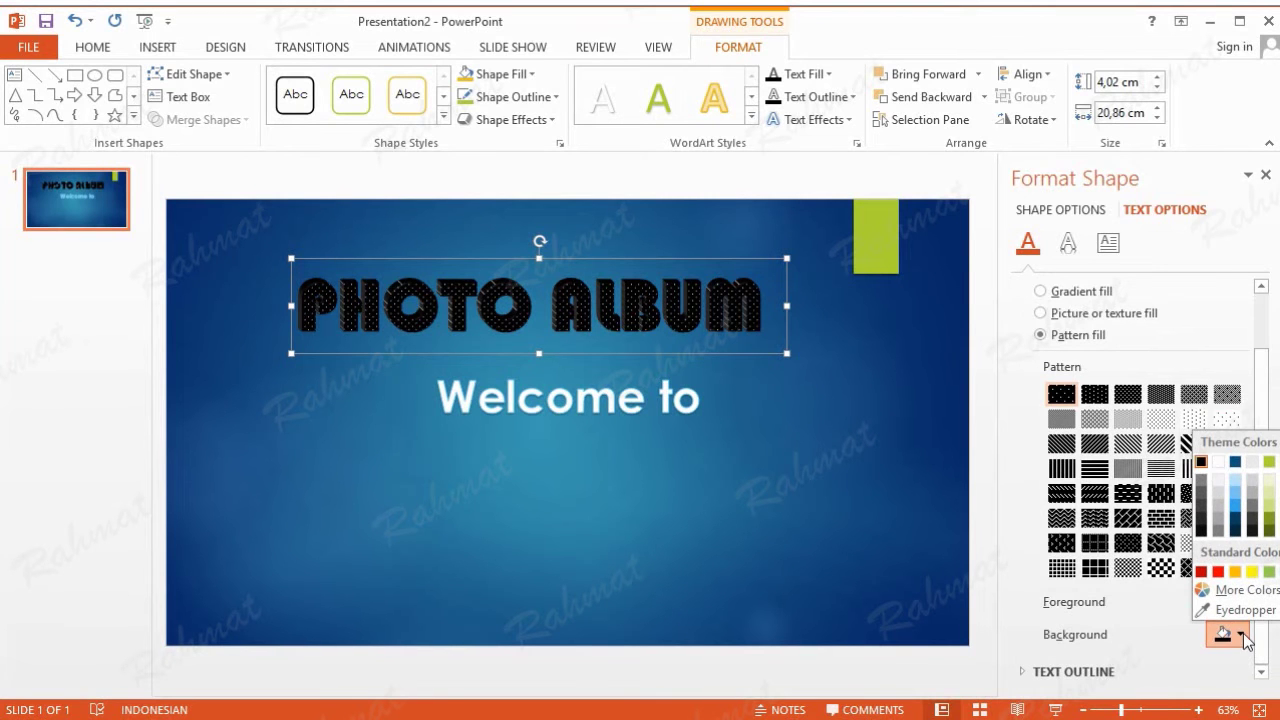
{"action": "left_click", "coordinate": [1245, 590]}
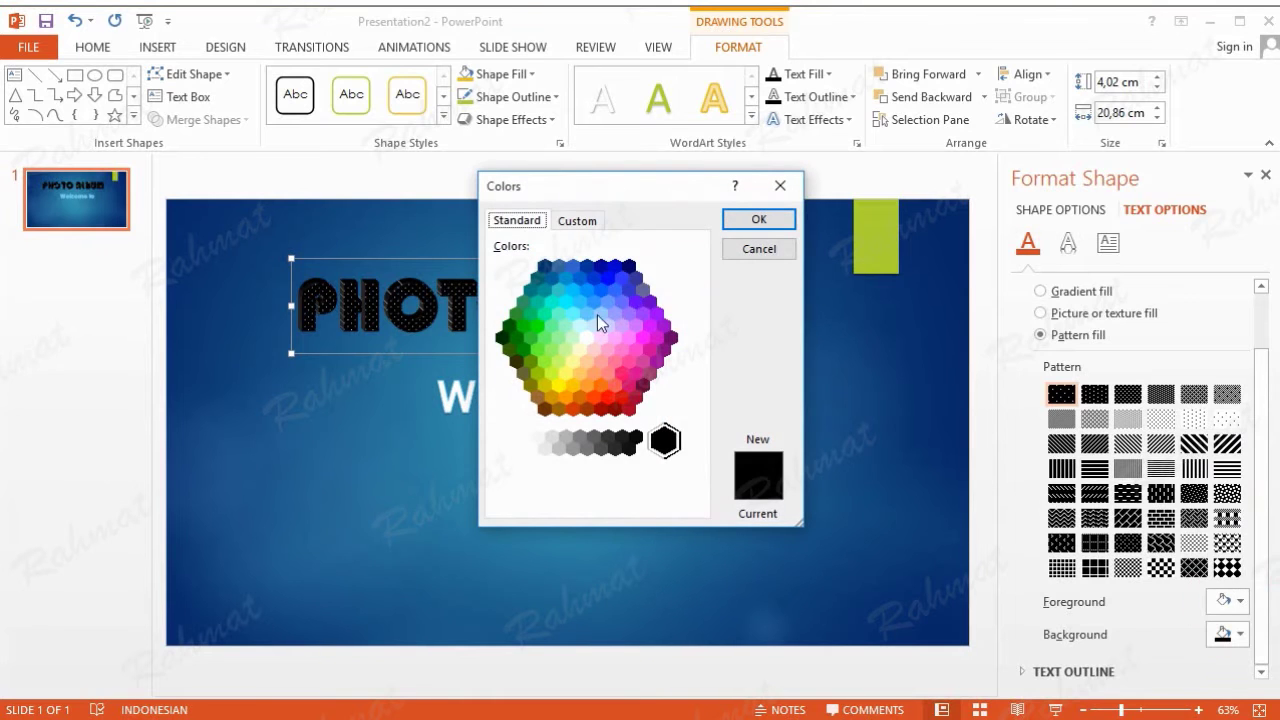
{"action": "left_click", "coordinate": [611, 348]}
{"action": "left_click", "coordinate": [740, 220]}
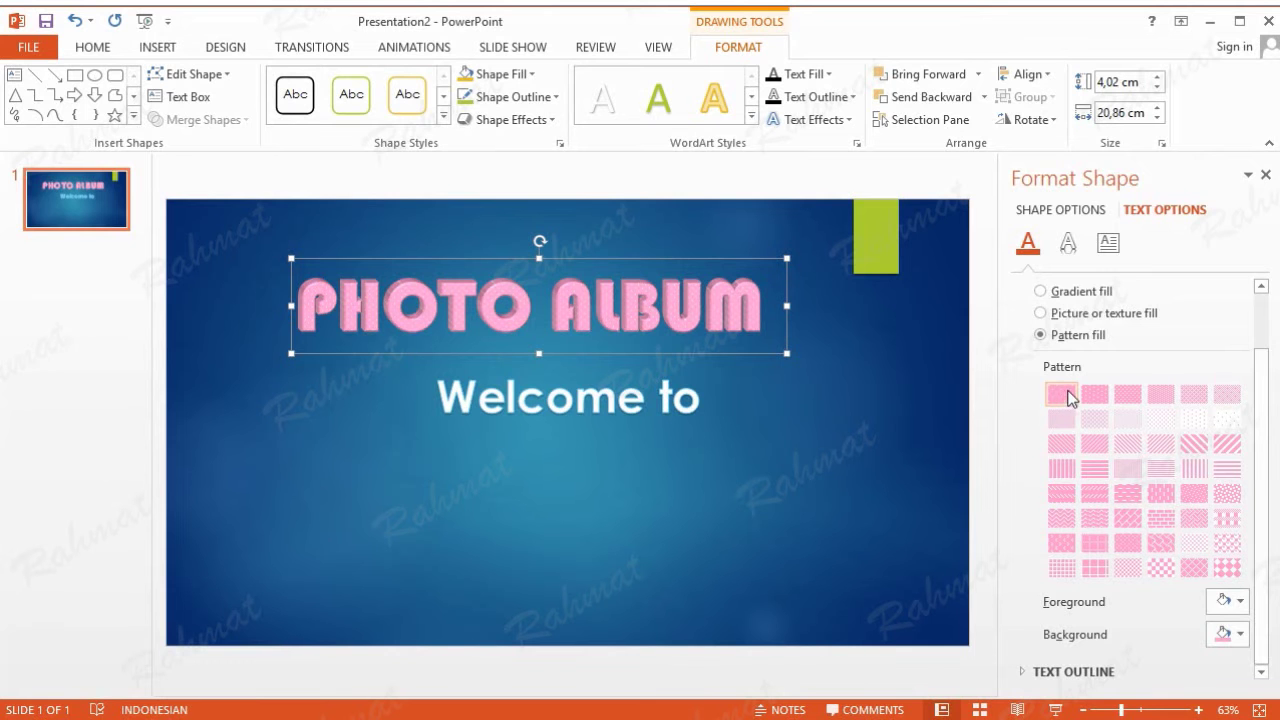
{"action": "left_click", "coordinate": [1265, 175]}
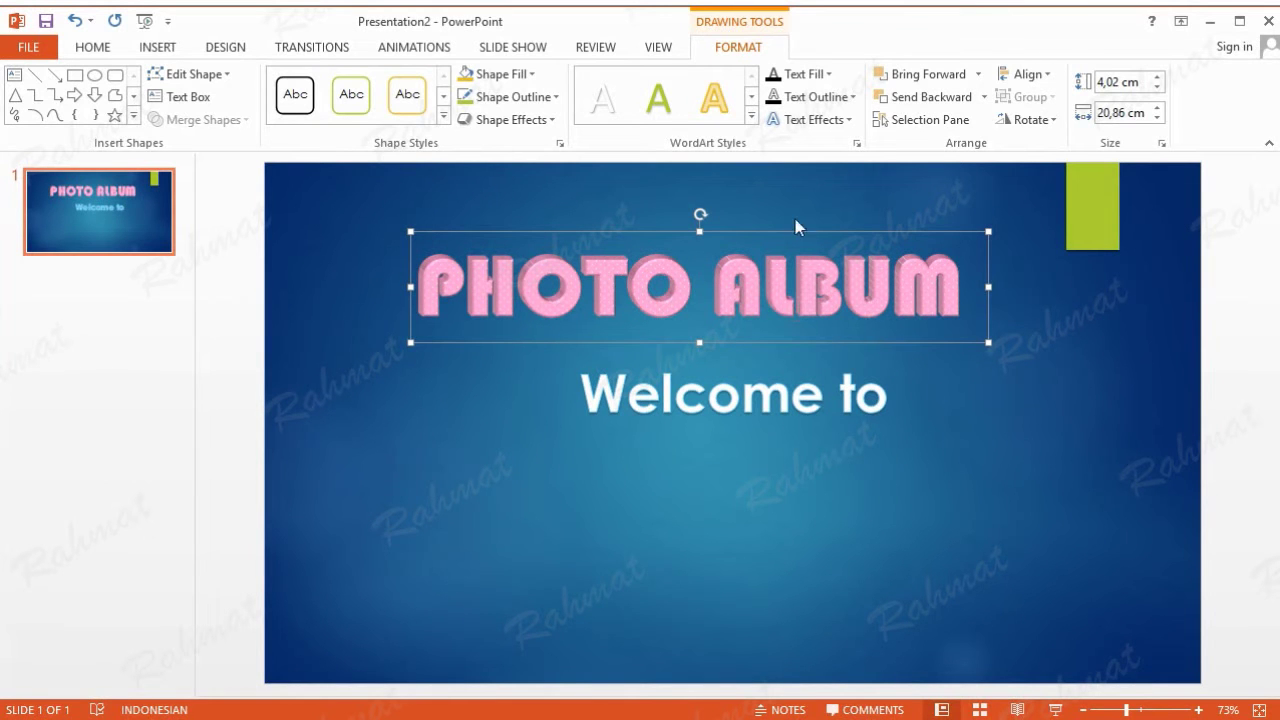
{"action": "left_click", "coordinate": [826, 96]}
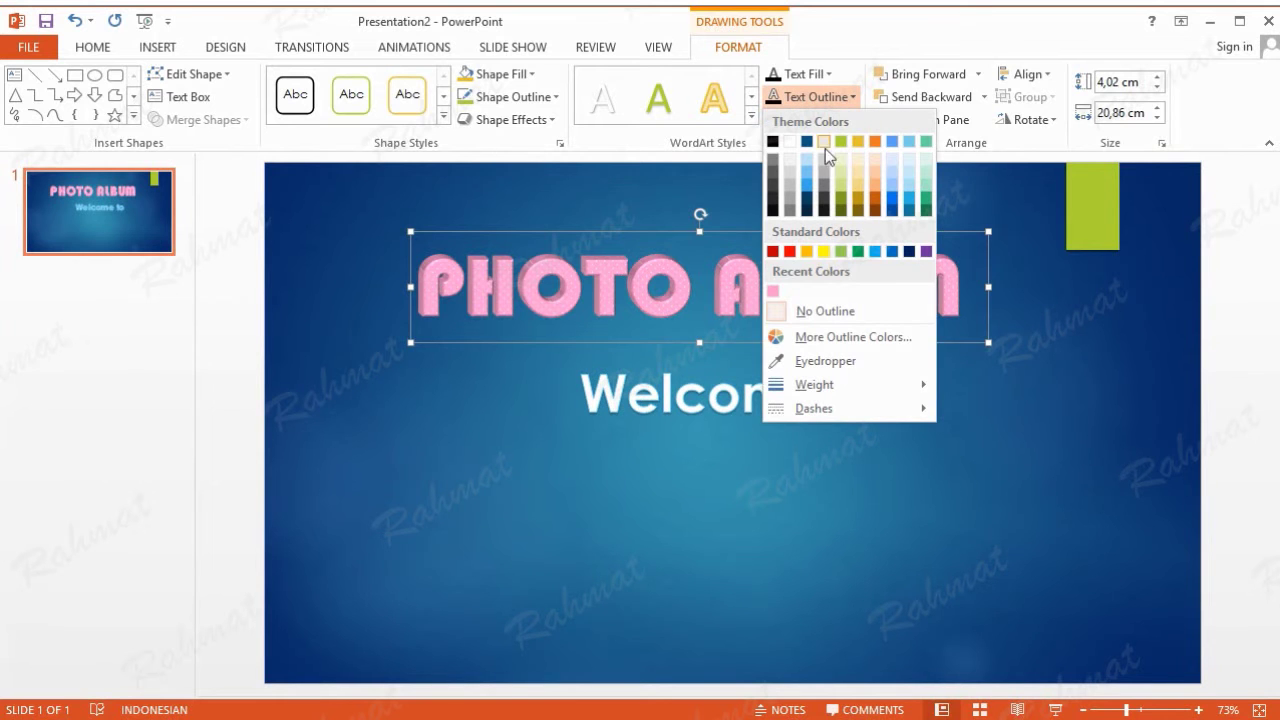
{"action": "left_click", "coordinate": [773, 291]}
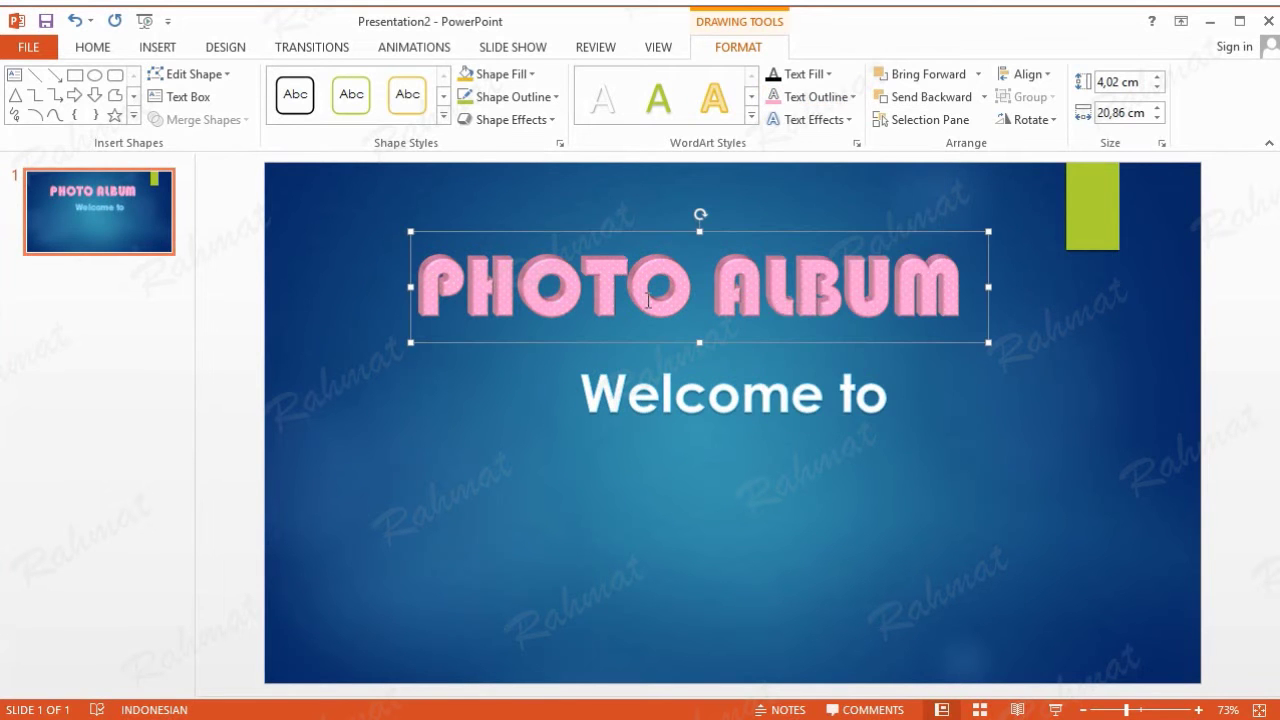
Set the PHOTO ALBUM box position to Horizontal 6,7 cm and Vertical 6,36 cm
{"action": "left_click_drag", "start_coordinate": [746, 232], "coordinate": [751, 239]}
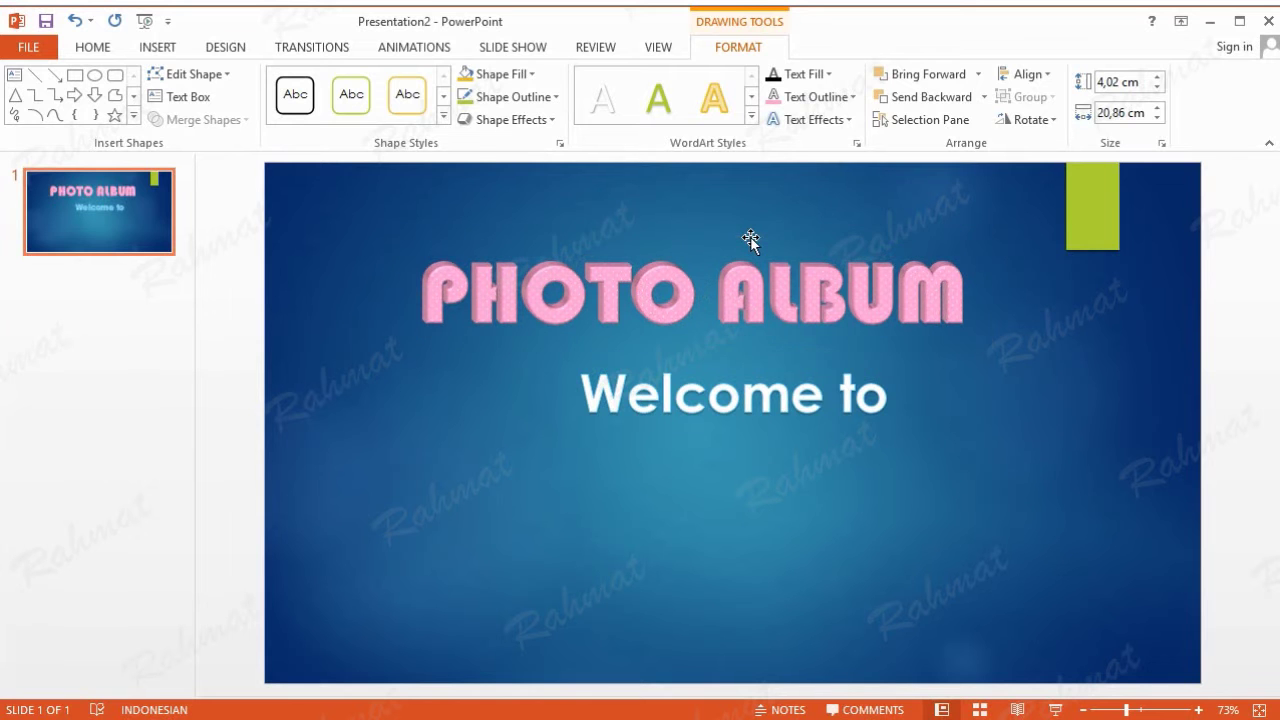
{"action": "right_click", "coordinate": [752, 238]}
{"action": "left_click", "coordinate": [834, 551]}
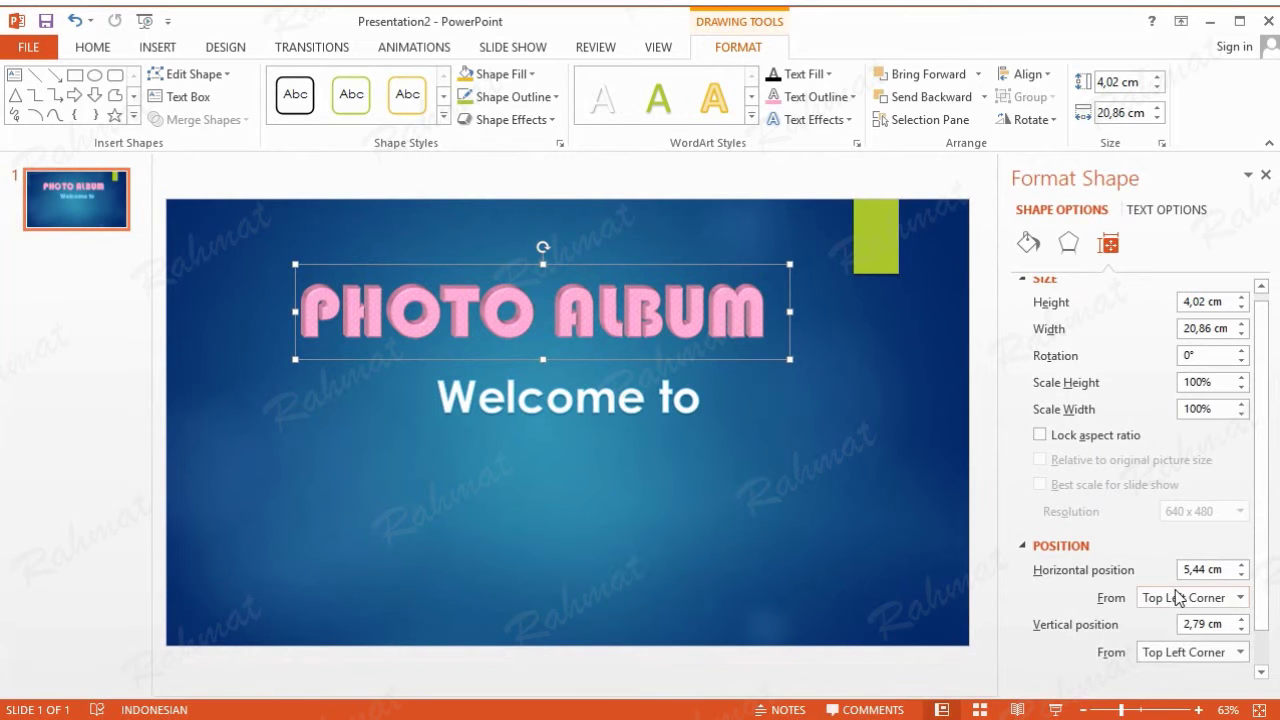
{"action": "double_click", "coordinate": [1205, 569]}
{"action": "type", "text": "6,"}
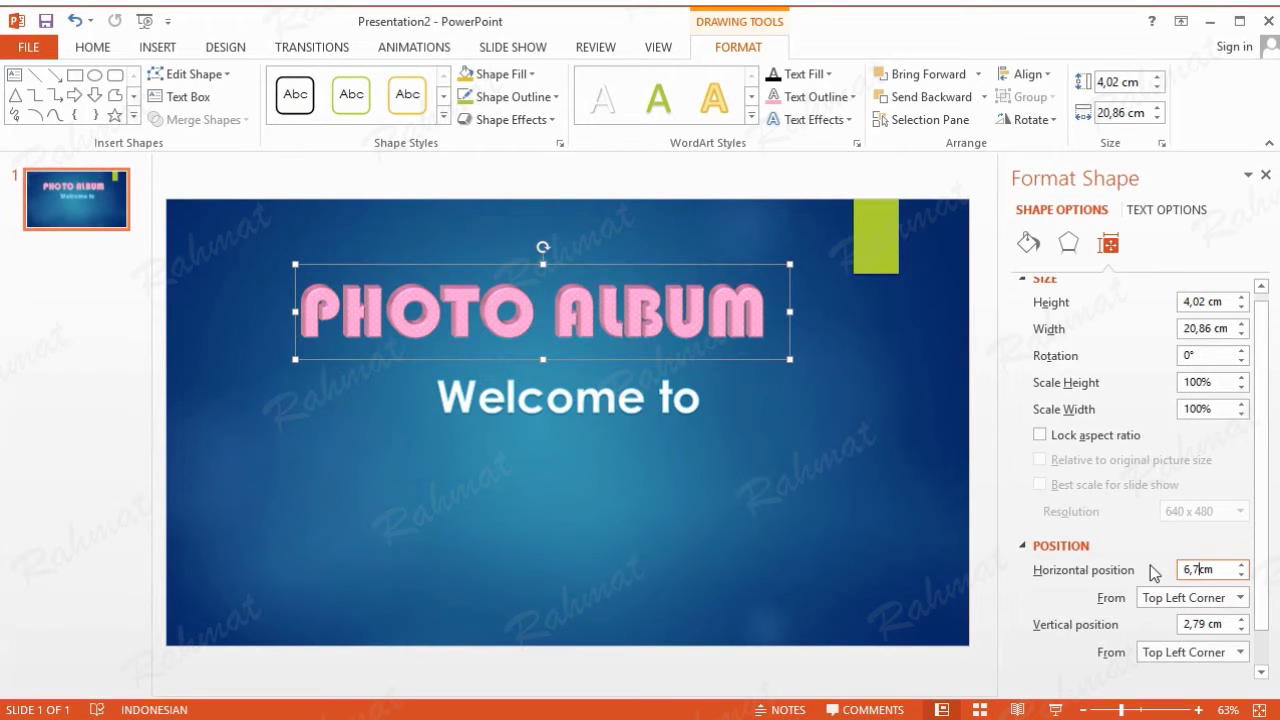
{"action": "double_click", "coordinate": [1198, 624]}
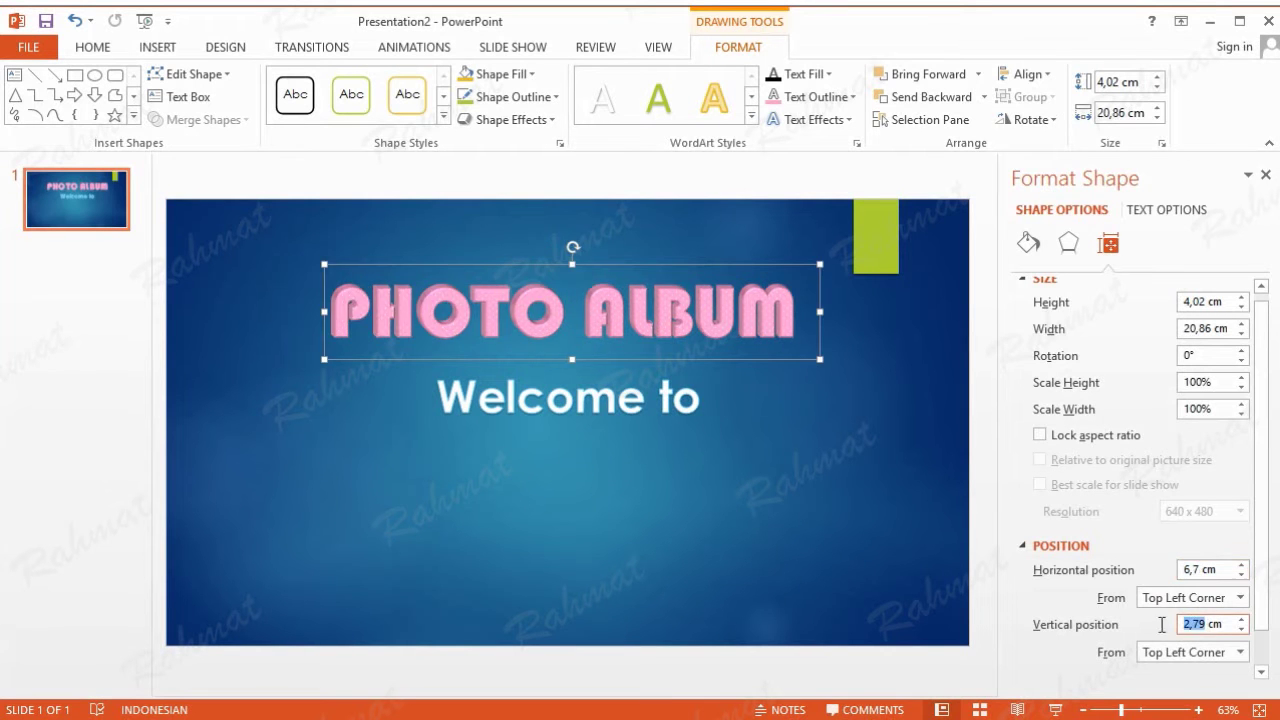
{"action": "type", "text": "6,"}
{"action": "key", "text": "Return"}
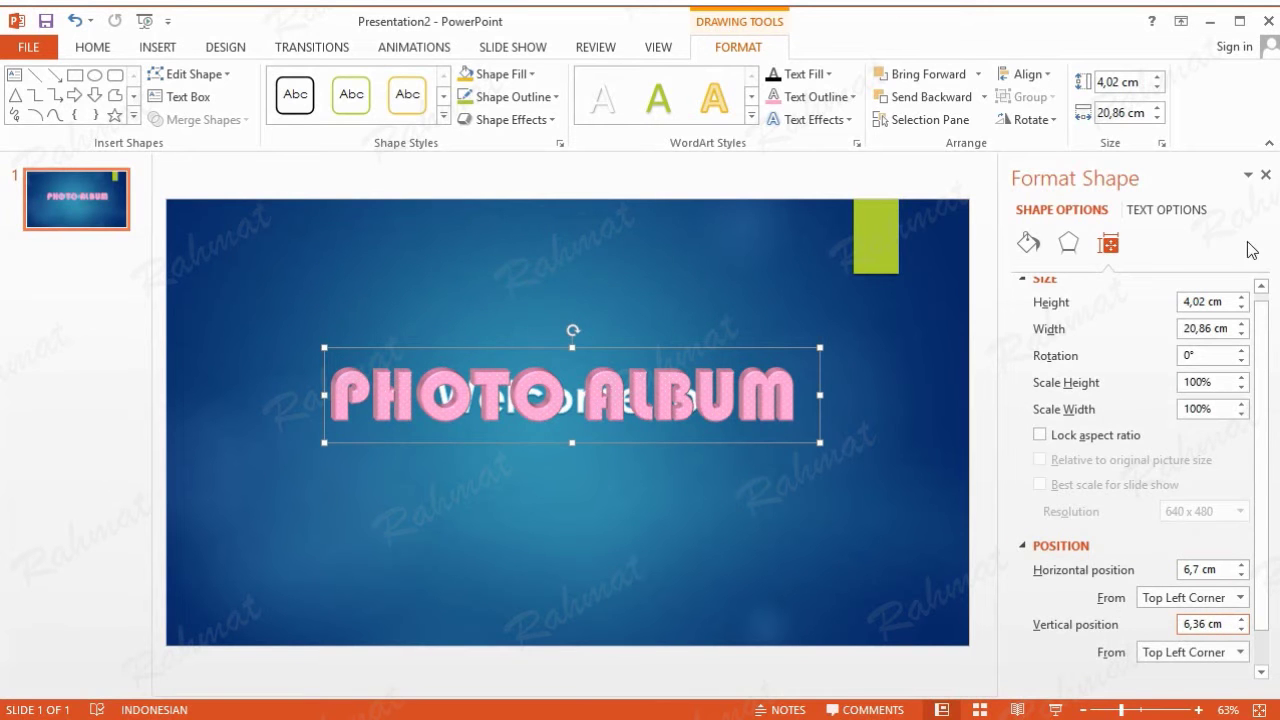
{"action": "left_click", "coordinate": [1265, 176]}
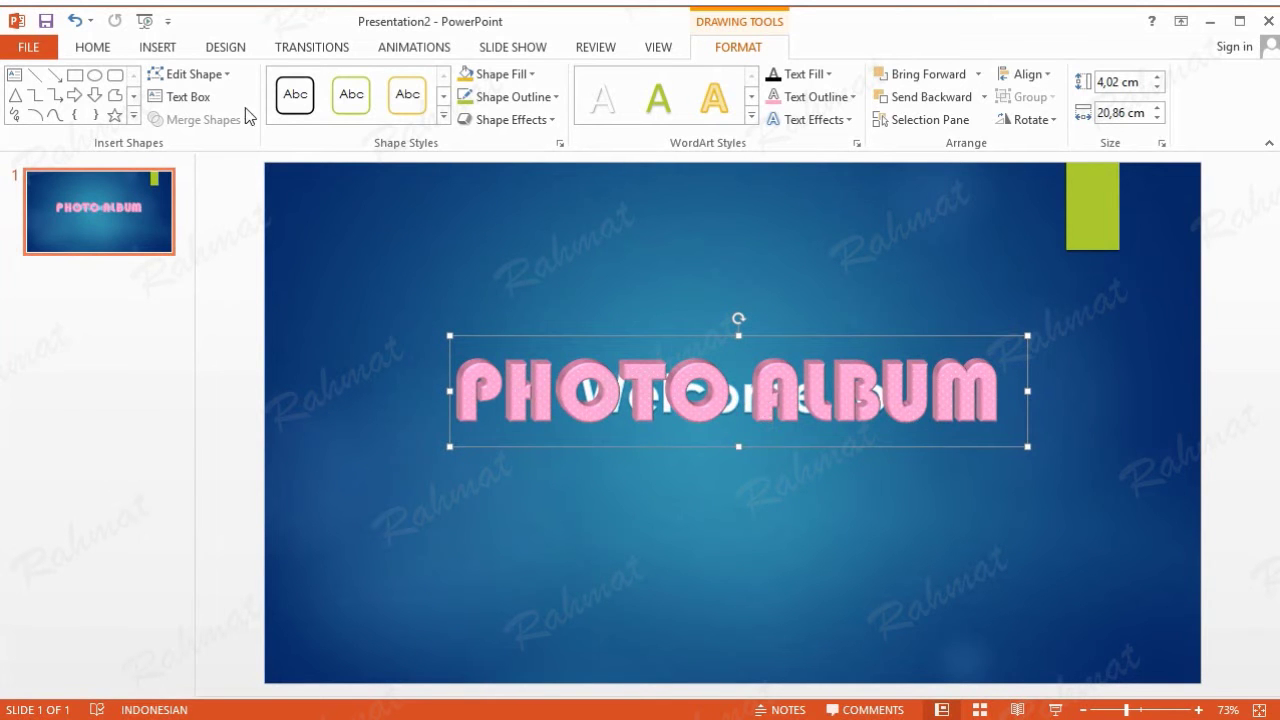
{"action": "left_click", "coordinate": [171, 52]}
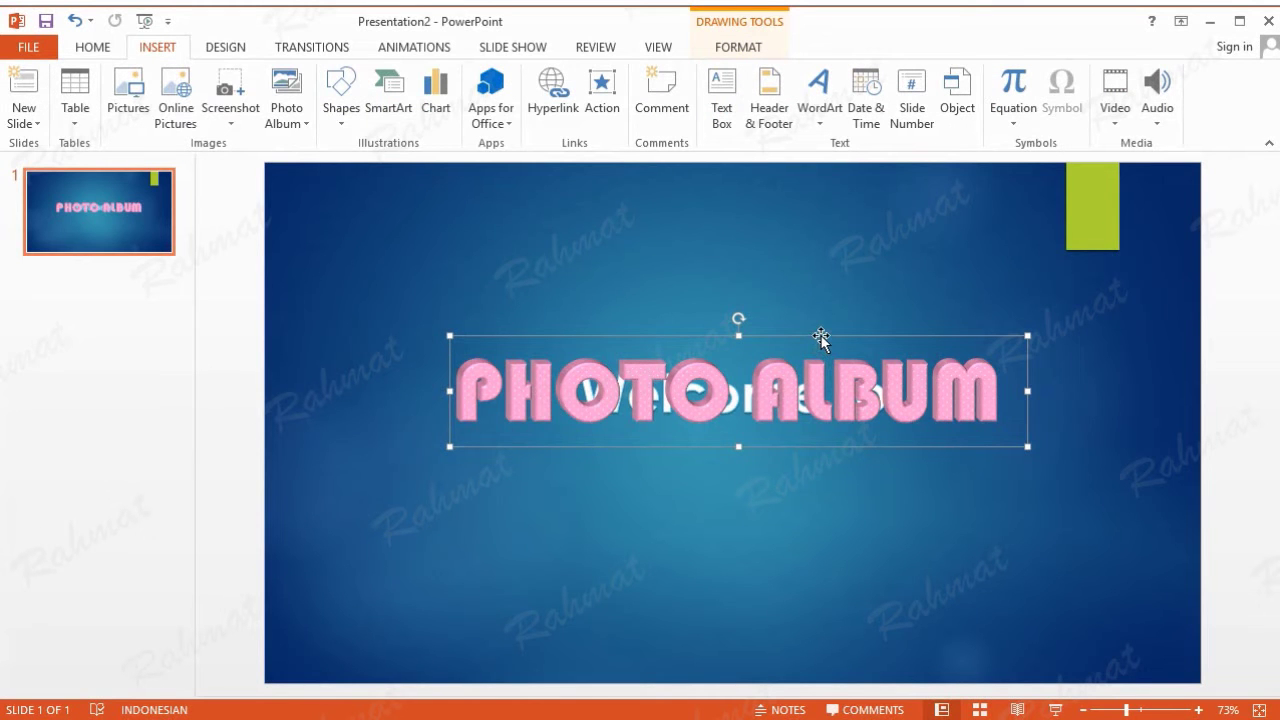
Move 'PHOTO ALBUM' back above 'Welcome to' and draw an oval at the lower left
{"action": "left_click_drag", "start_coordinate": [821, 336], "coordinate": [835, 200]}
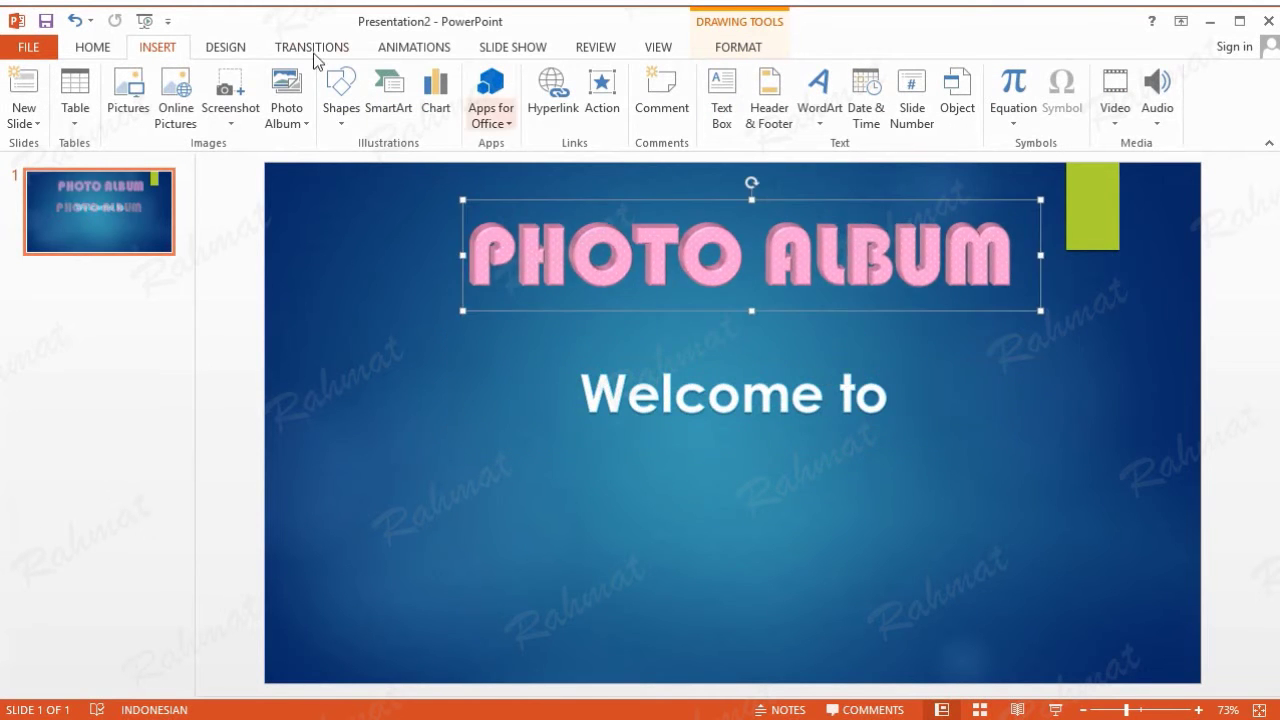
{"action": "left_click", "coordinate": [343, 120]}
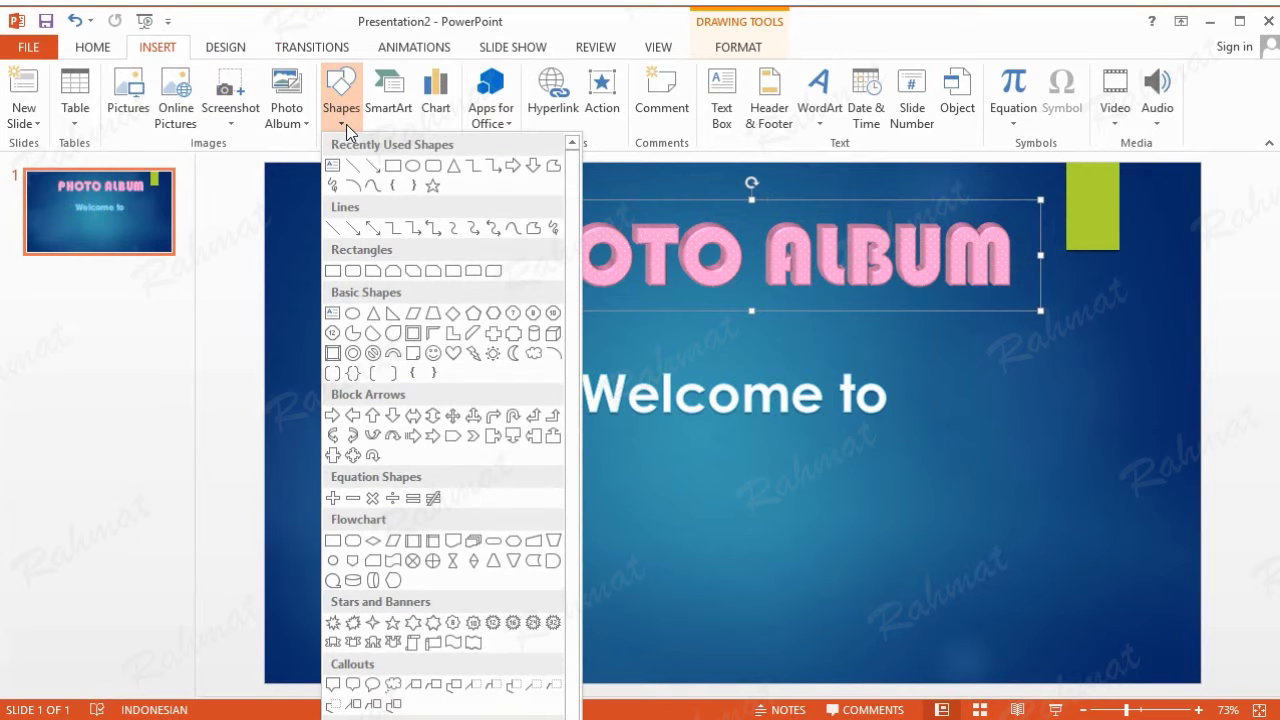
{"action": "left_click", "coordinate": [352, 313]}
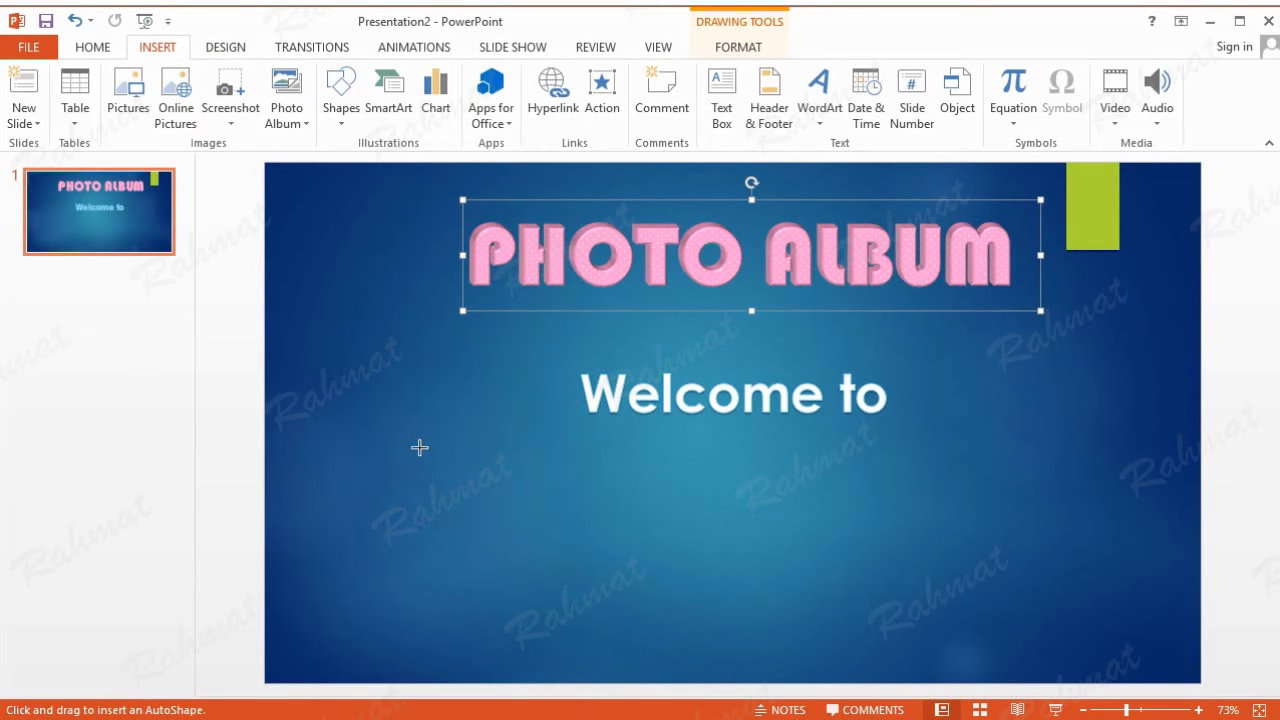
{"action": "left_click_drag", "start_coordinate": [384, 445], "coordinate": [496, 503]}
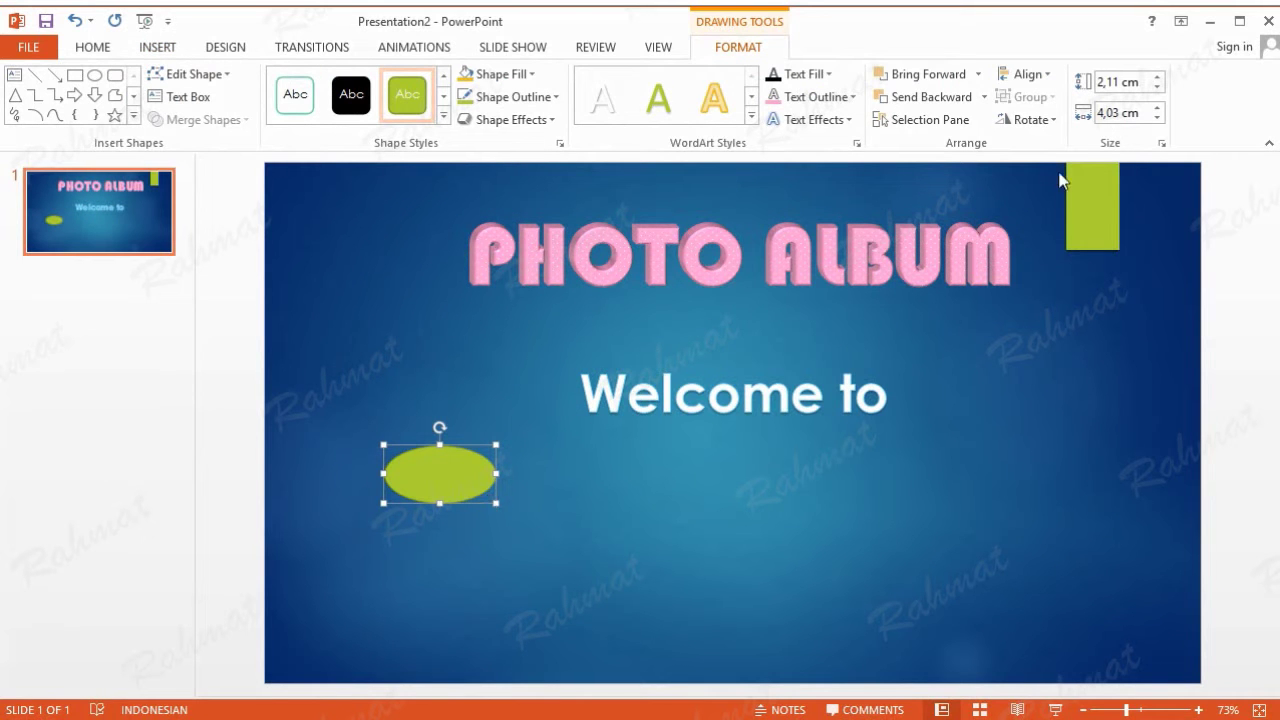
Size the oval to 4 cm tall and 10.41 cm wide
{"action": "left_click", "coordinate": [1115, 83]}
{"action": "double_click", "coordinate": [1118, 83]}
{"action": "type", "text": "4"}
{"action": "key", "text": "Tab"}
{"action": "type", "text": "1"}
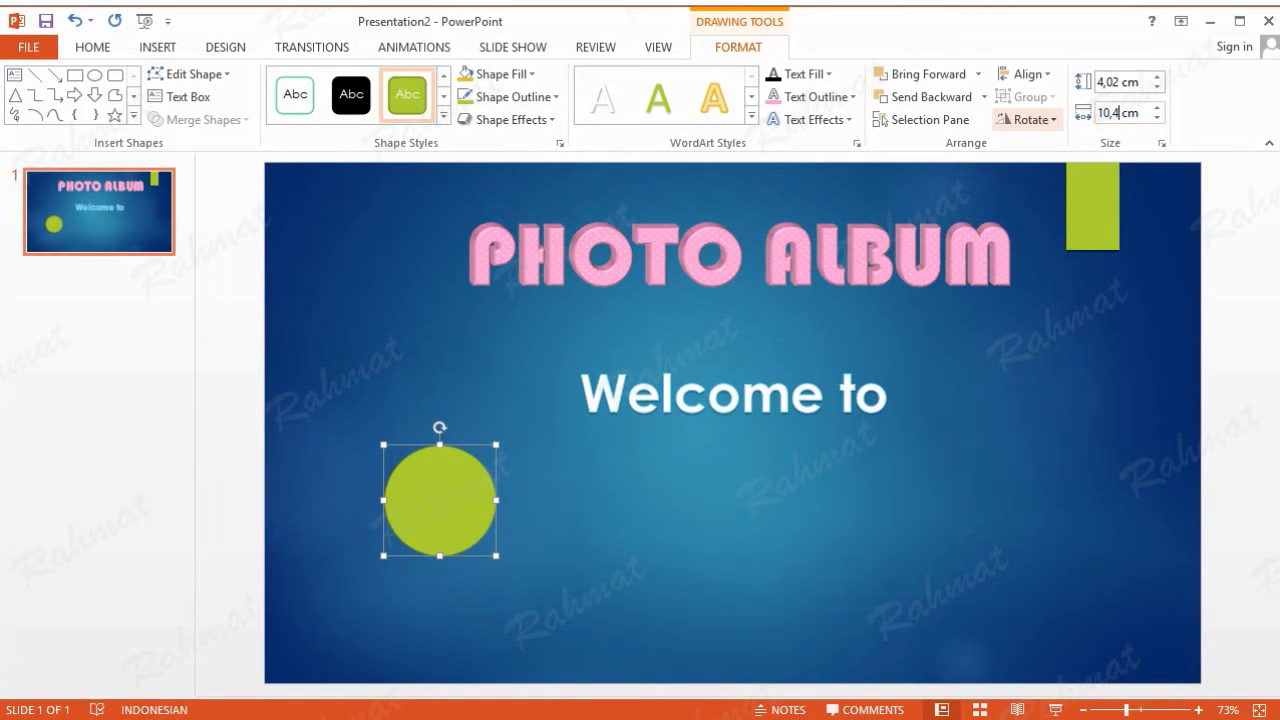
{"action": "key", "text": "Return"}
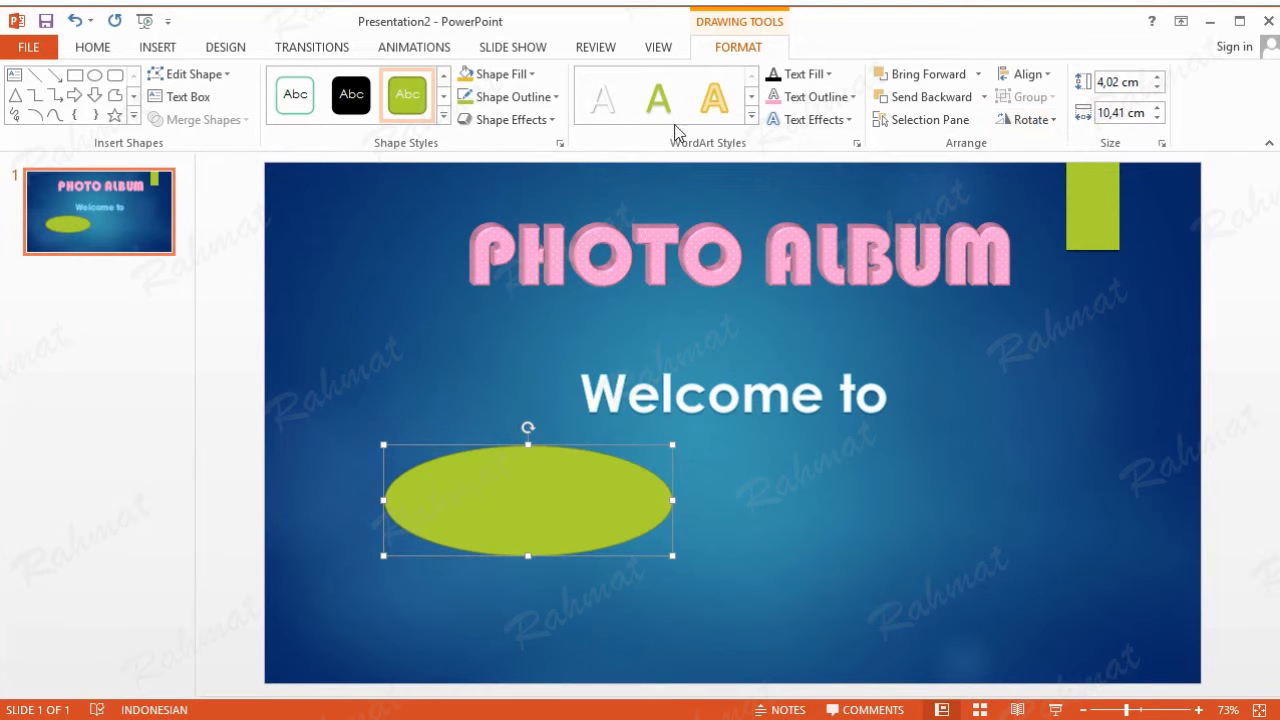
Give the ellipse the blue shape style and a transparent bevelled effect preset
{"action": "left_click", "coordinate": [444, 117]}
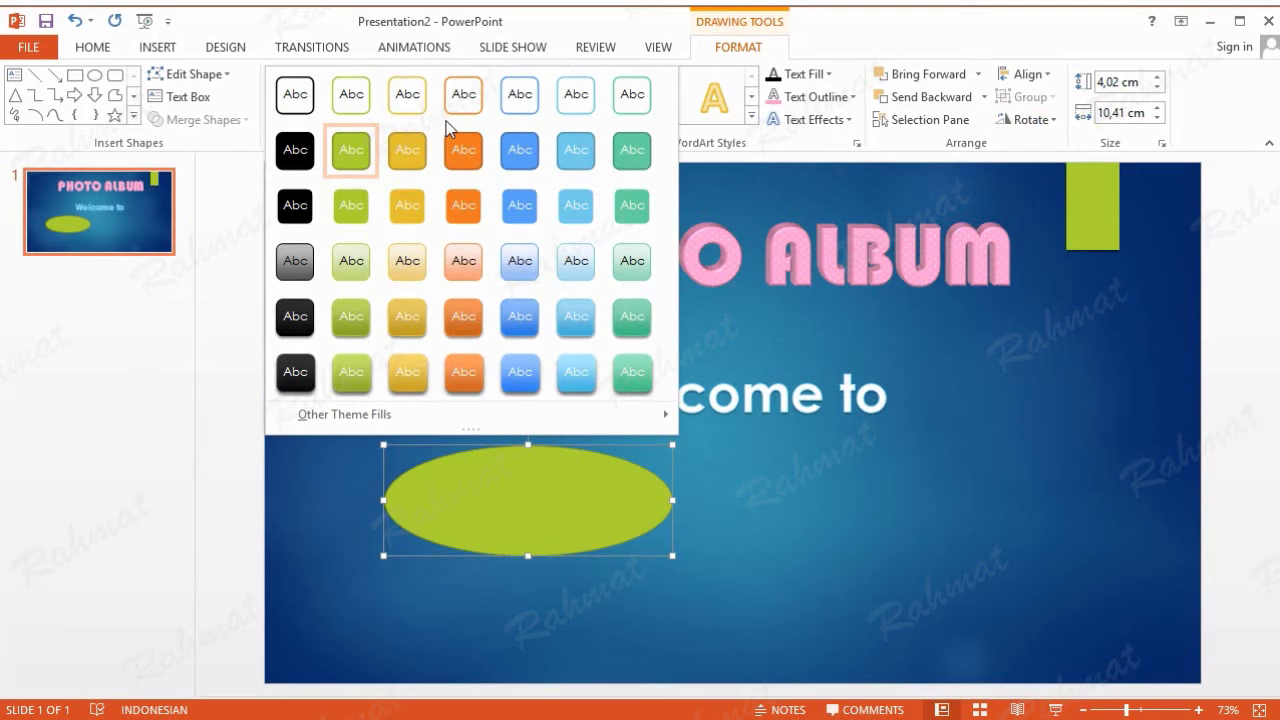
{"action": "left_click", "coordinate": [520, 372]}
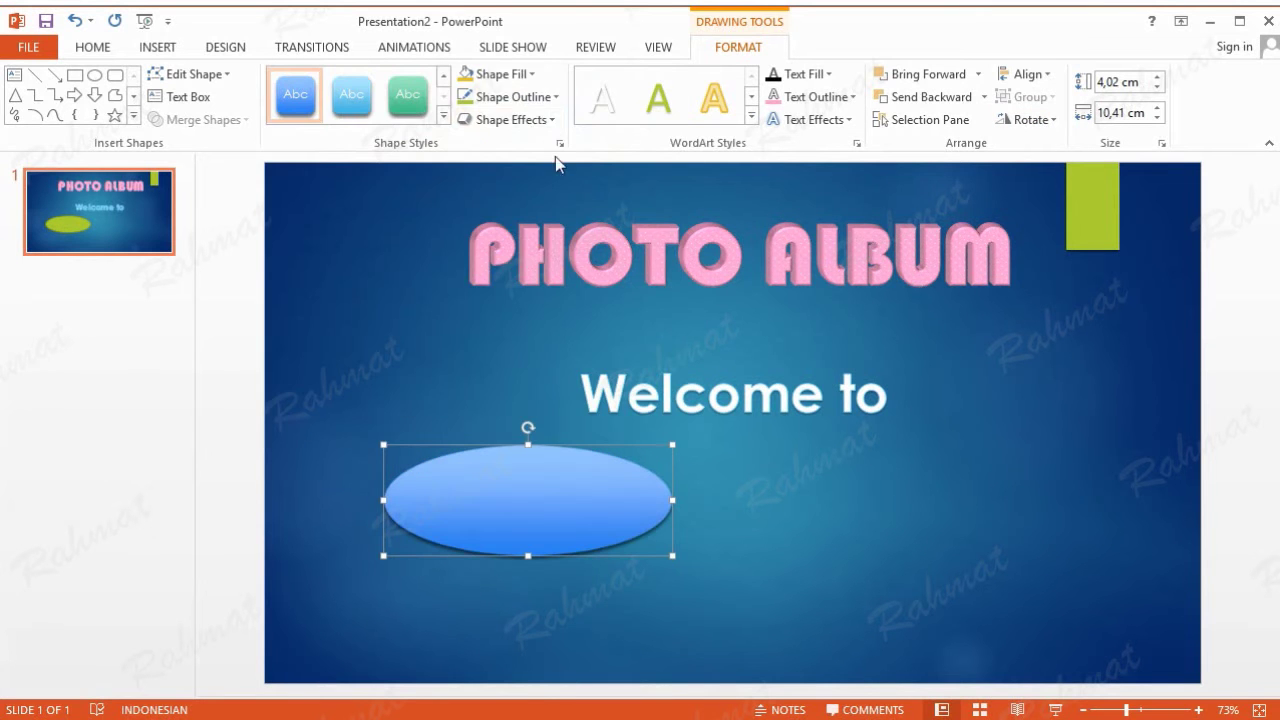
{"action": "left_click", "coordinate": [510, 119]}
{"action": "left_click", "coordinate": [780, 320]}
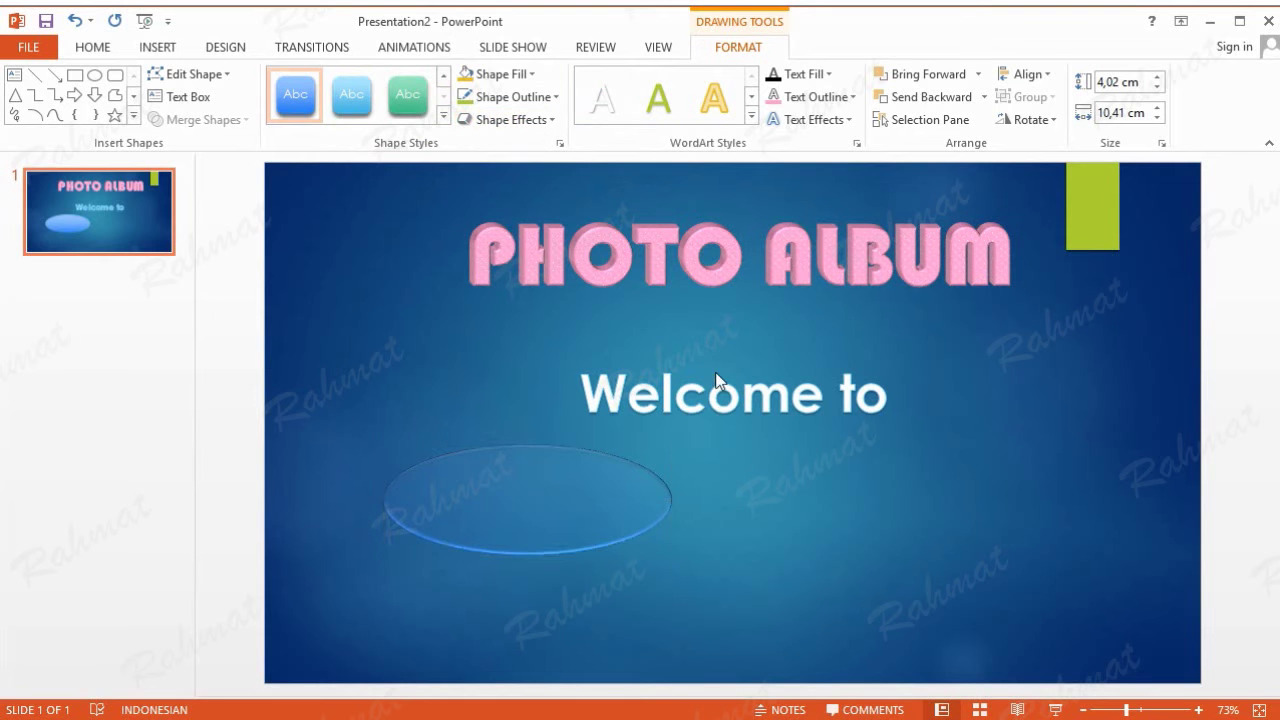
Move the ellipse onto 'Welcome to' and send it behind the text
{"action": "left_click_drag", "start_coordinate": [543, 527], "coordinate": [749, 419]}
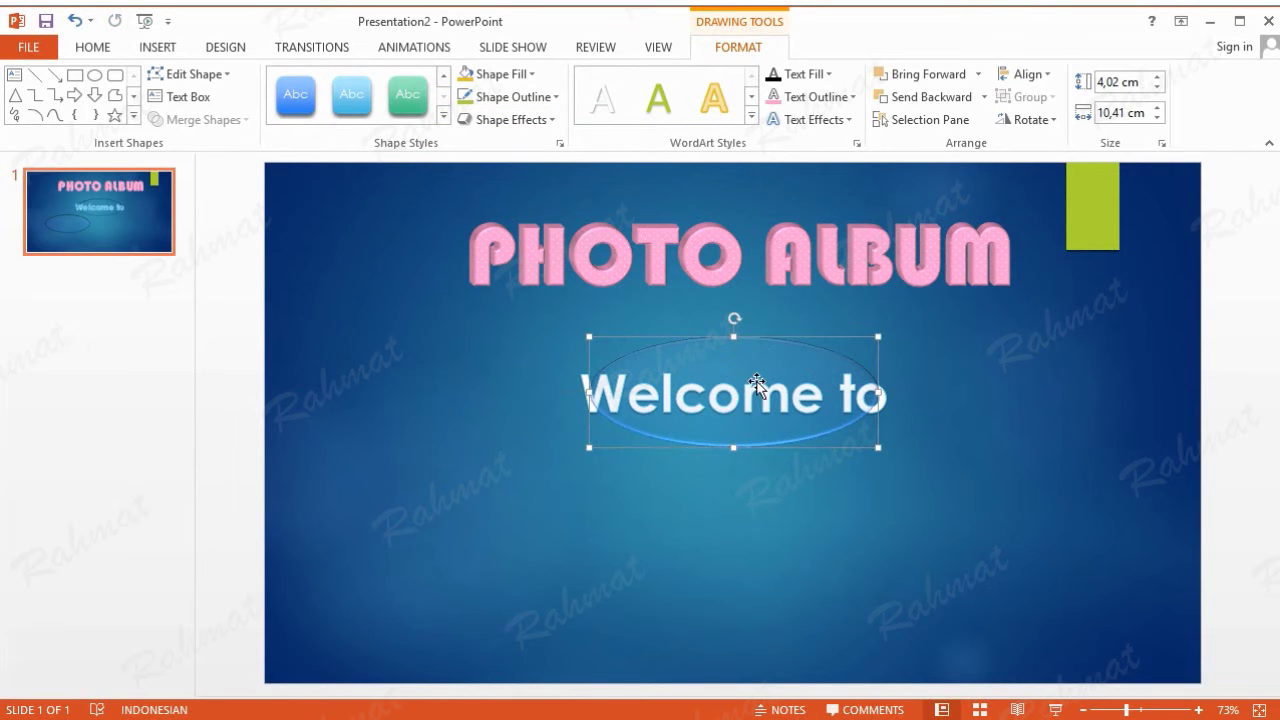
{"action": "right_click", "coordinate": [765, 355]}
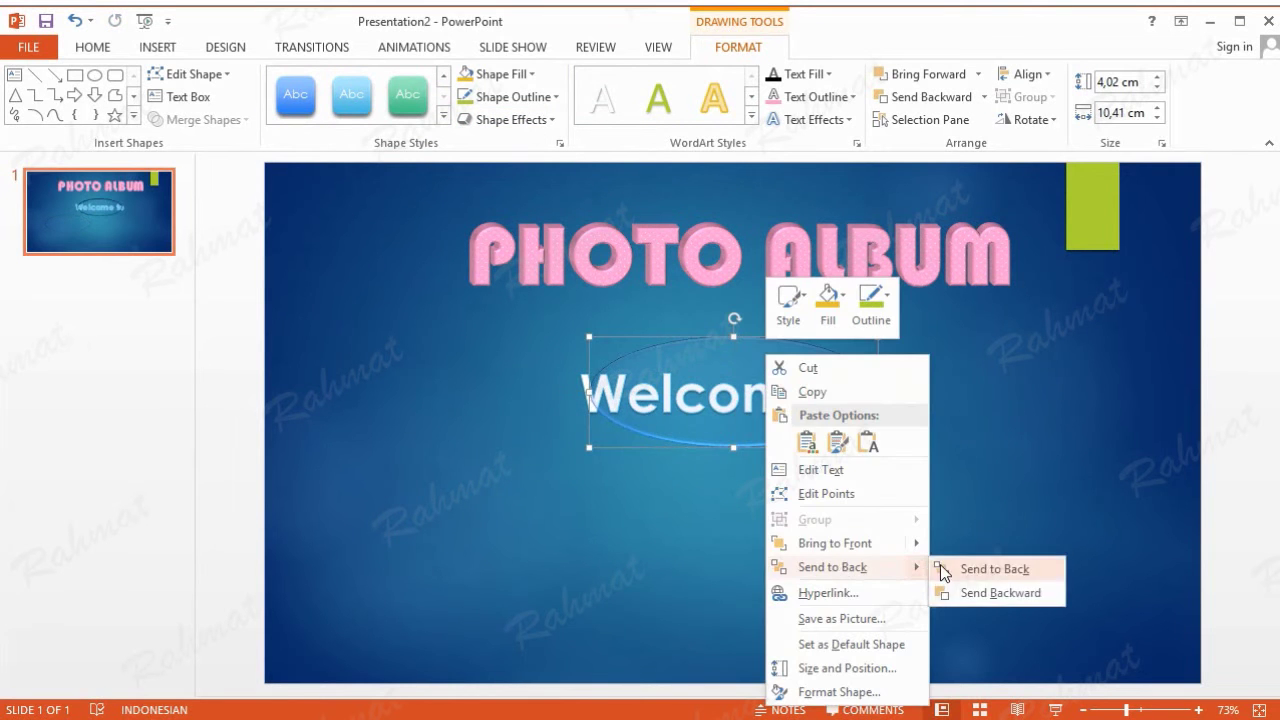
{"action": "left_click", "coordinate": [950, 570]}
{"action": "left_click_drag", "start_coordinate": [759, 343], "coordinate": [760, 355]}
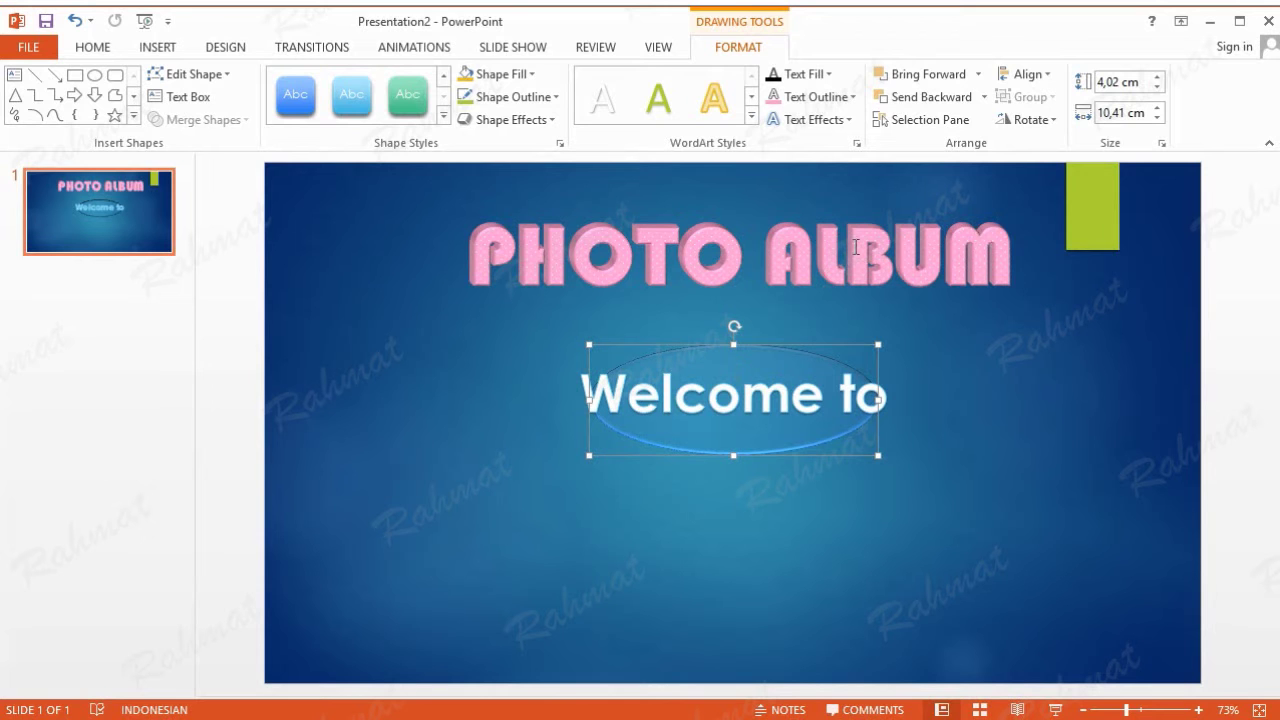
{"action": "left_click", "coordinate": [981, 432]}
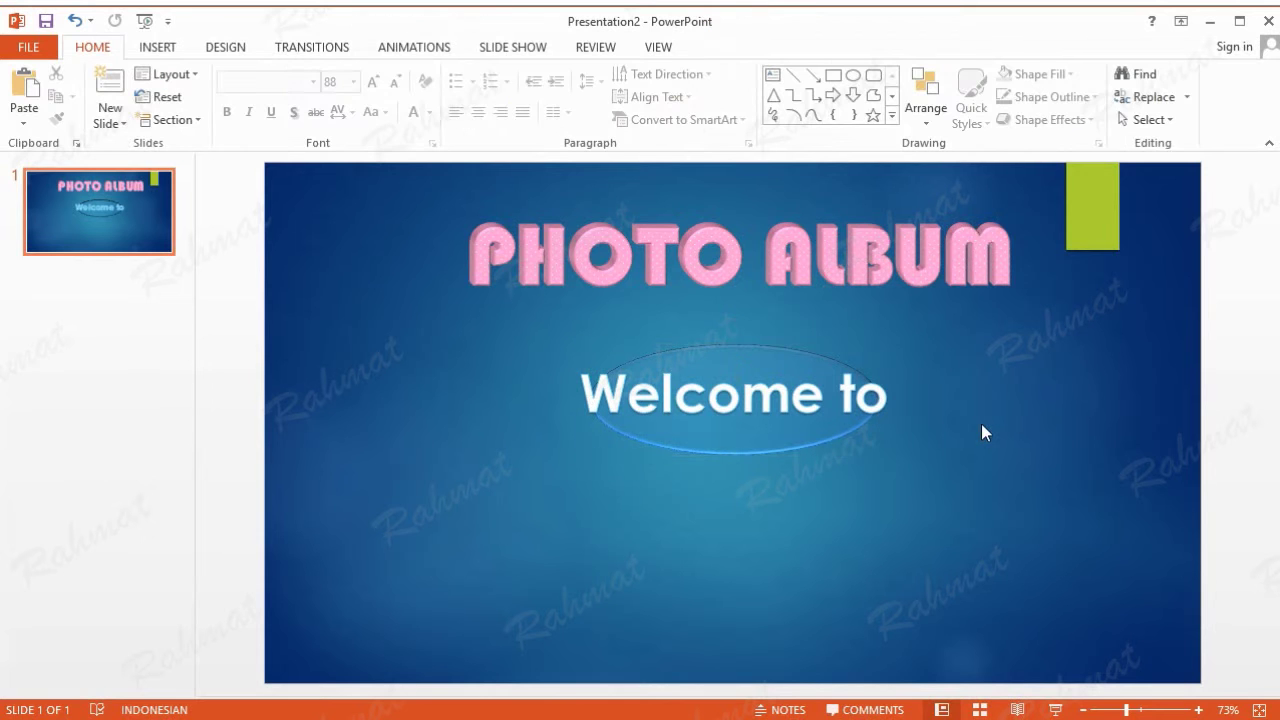
Draw a wide rectangle near the bottom of the slide
{"action": "left_click", "coordinate": [160, 50]}
{"action": "left_click", "coordinate": [336, 127]}
{"action": "left_click", "coordinate": [393, 168]}
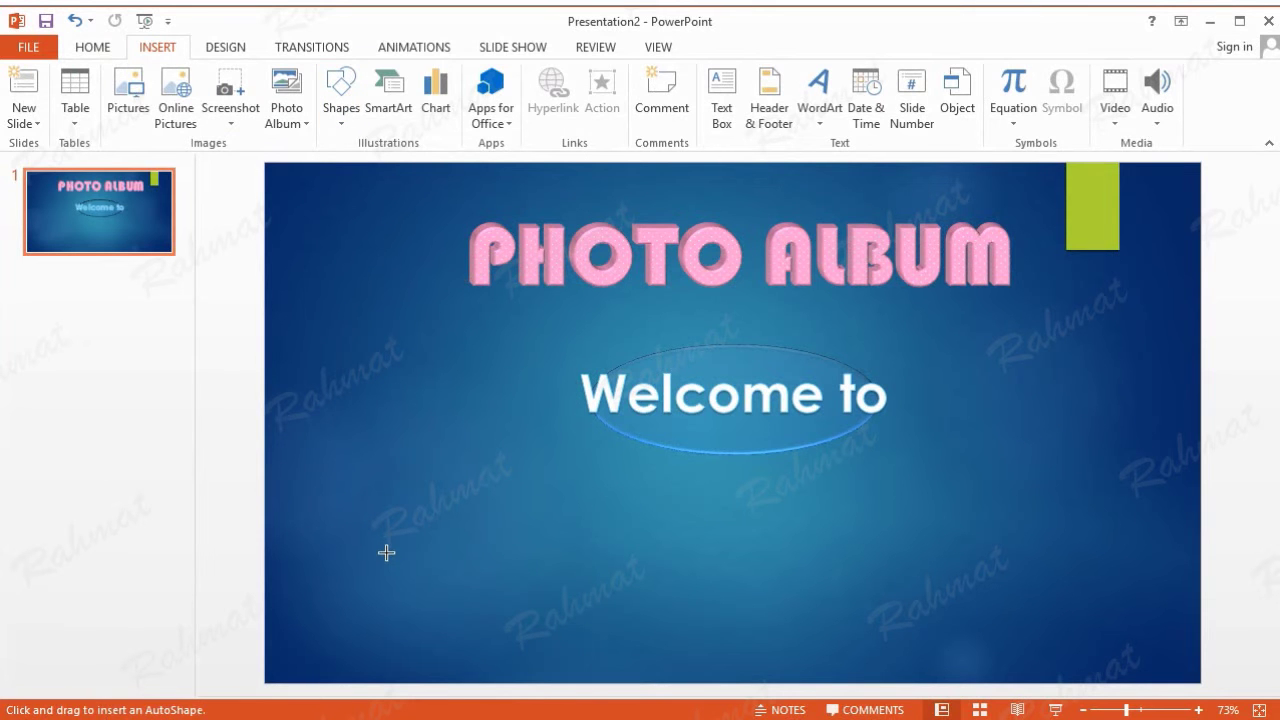
{"action": "left_click_drag", "start_coordinate": [386, 551], "coordinate": [710, 634]}
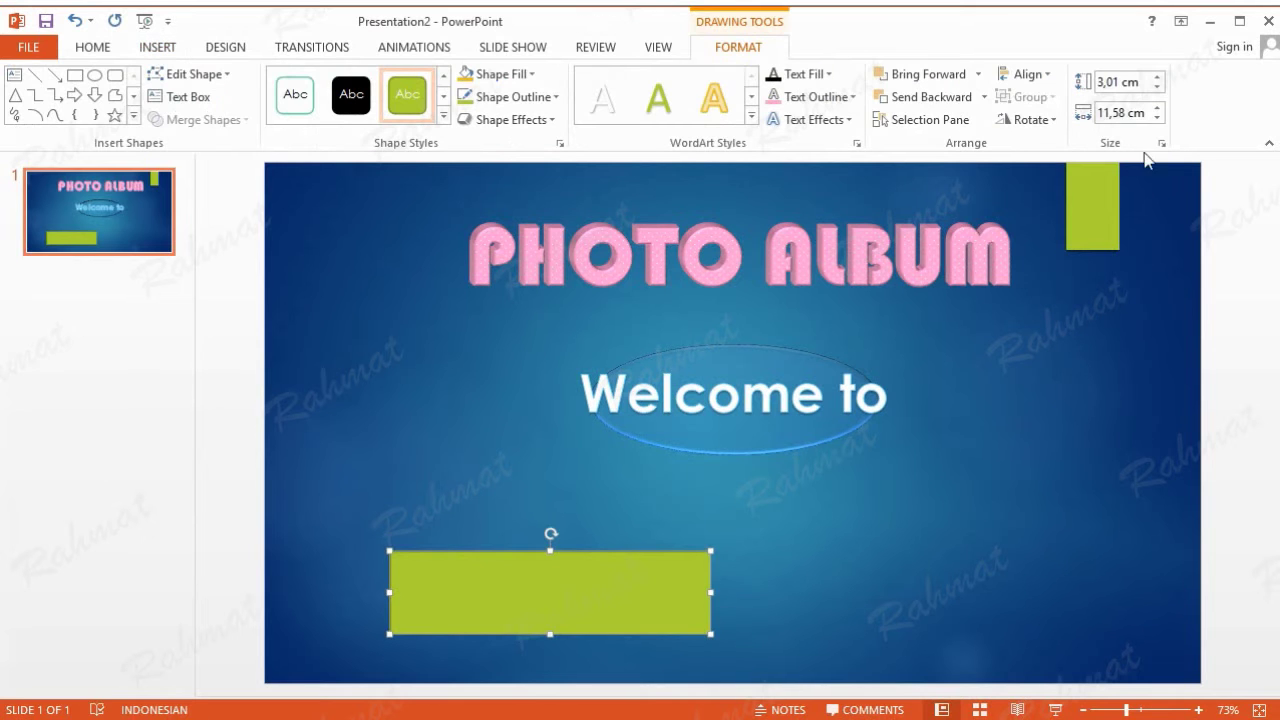
Set the rectangle to 3.92 cm tall and 18.65 cm wide
{"action": "double_click", "coordinate": [1118, 84]}
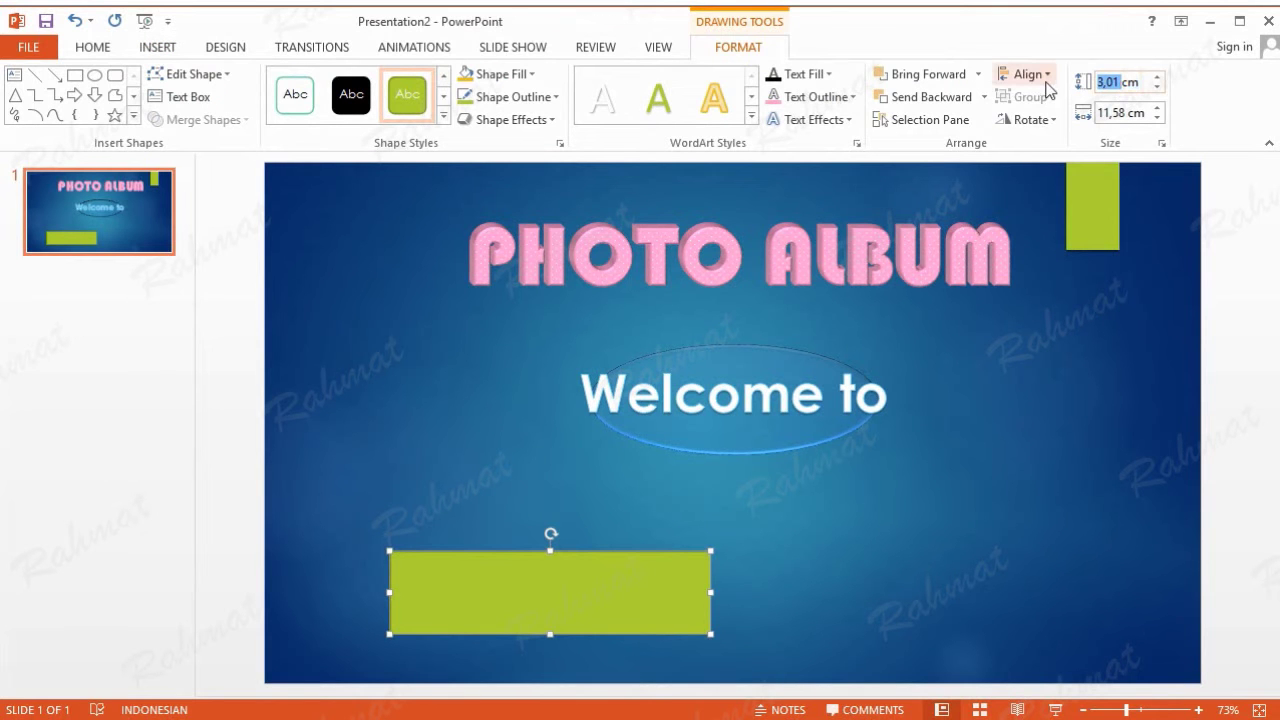
{"action": "type", "text": "3,"}
{"action": "double_click", "coordinate": [1120, 113]}
{"action": "type", "text": "18"}
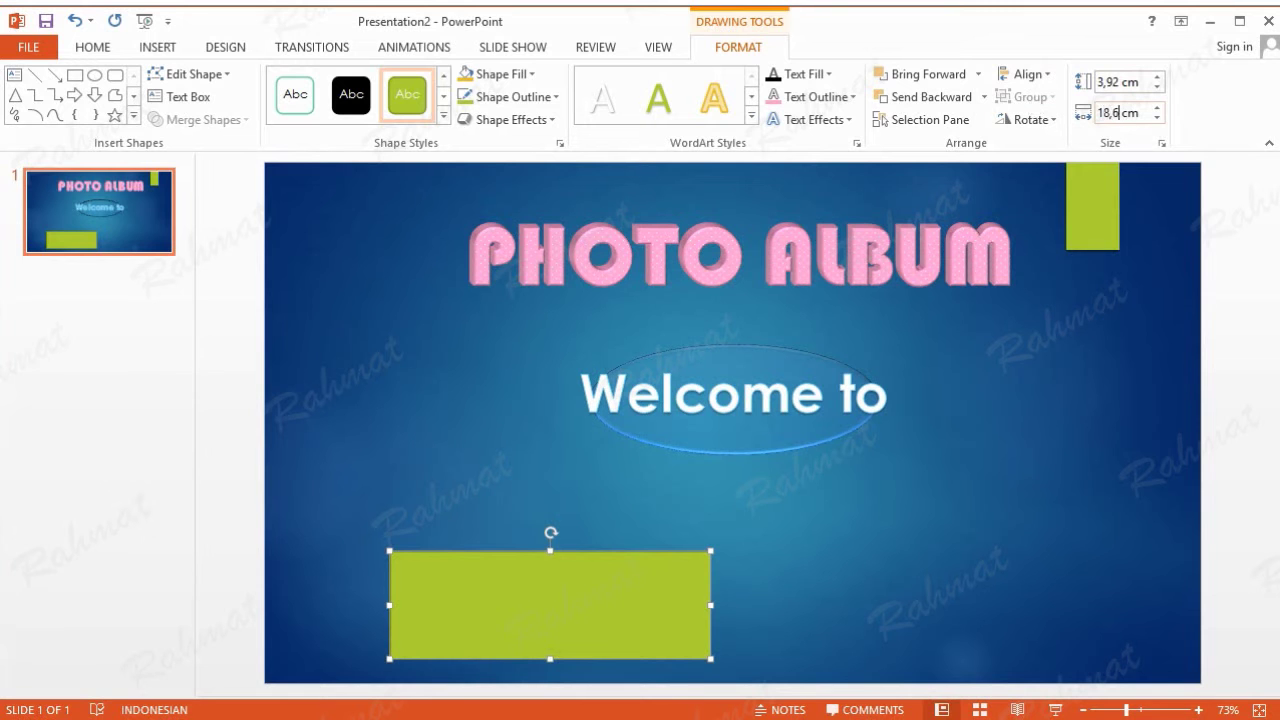
Apply the black shape style to the rectangle
{"action": "left_click", "coordinate": [447, 115]}
{"action": "left_click", "coordinate": [310, 150]}
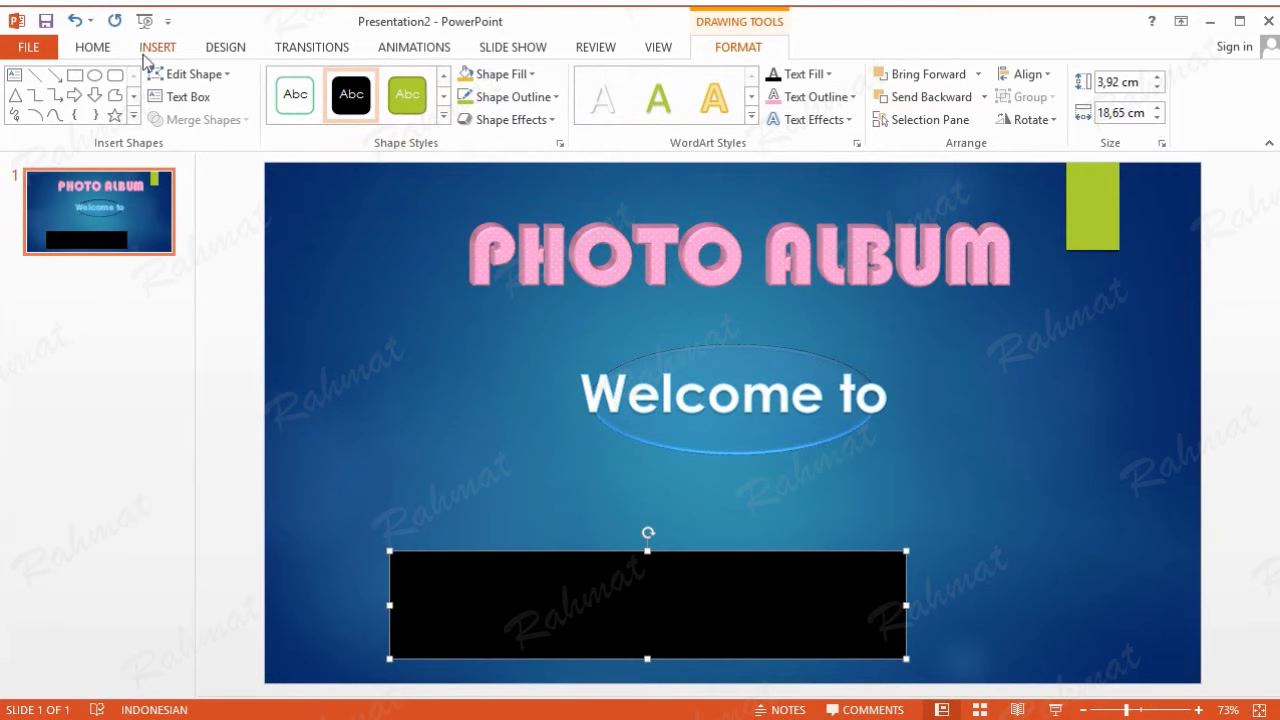
{"action": "left_click", "coordinate": [156, 52]}
Draw a small rectangle and size it 0.32 cm tall by 0.91 cm wide
{"action": "left_click", "coordinate": [342, 128]}
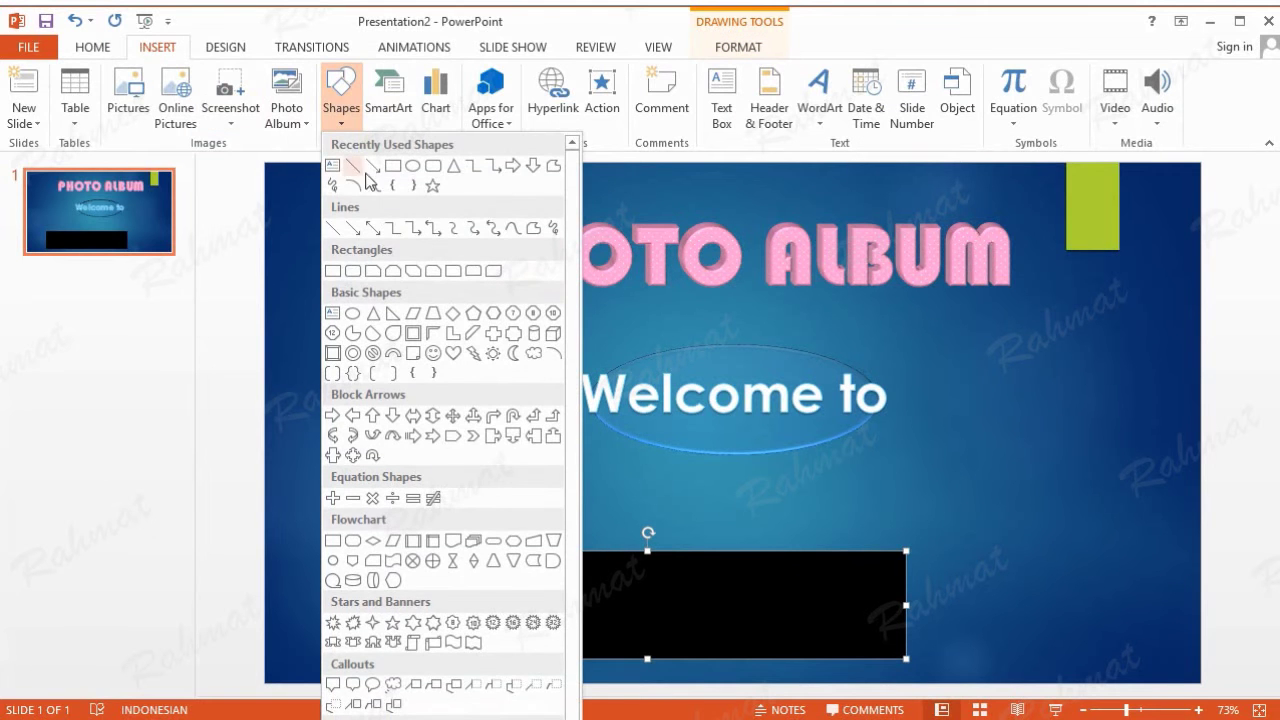
{"action": "left_click", "coordinate": [332, 270]}
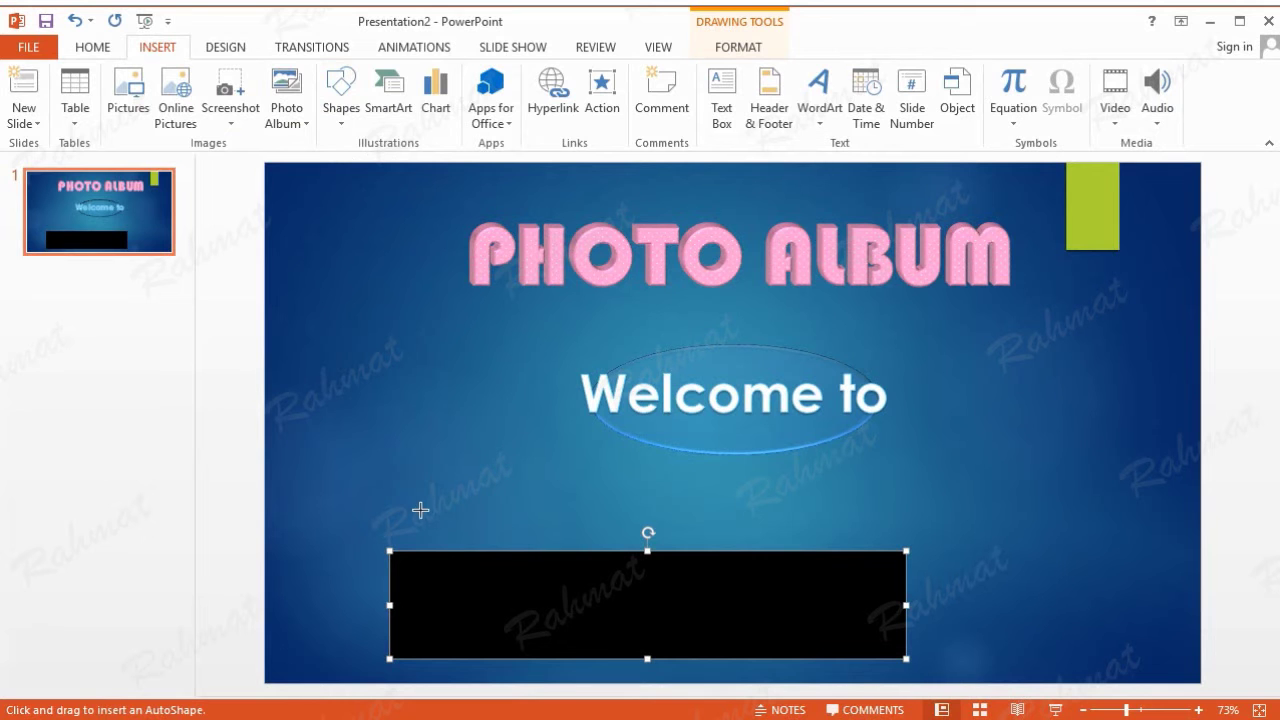
{"action": "left_click_drag", "start_coordinate": [416, 505], "coordinate": [463, 513]}
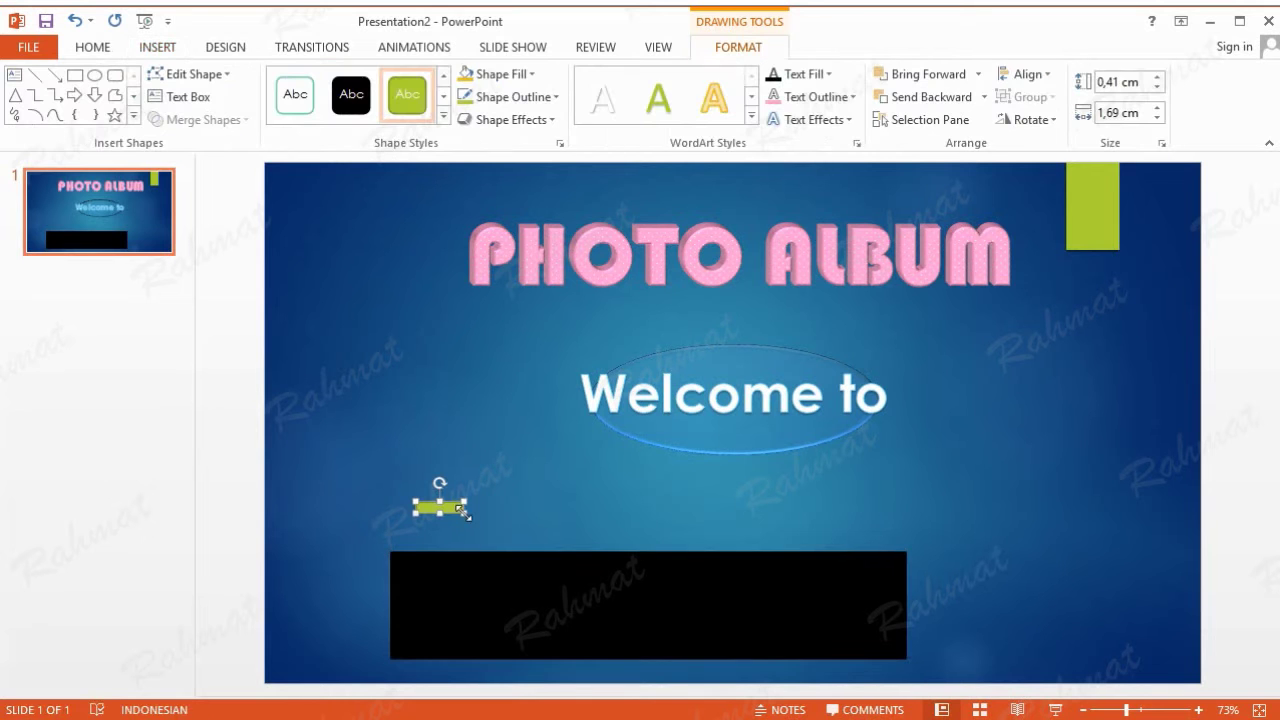
{"action": "left_click", "coordinate": [1108, 86]}
{"action": "left_click", "coordinate": [1110, 80]}
{"action": "type", "text": "32"}
{"action": "left_click", "coordinate": [1108, 114]}
{"action": "type", "text": "9,9"}
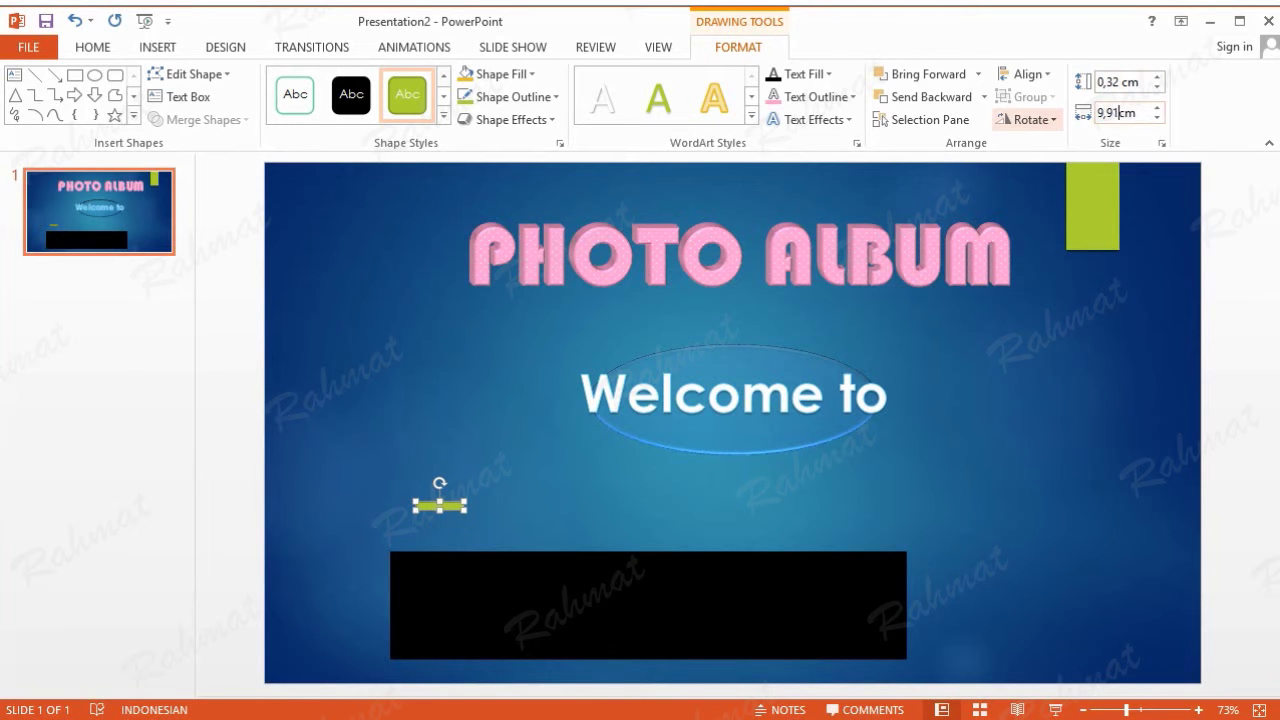
{"action": "key", "text": "Return"}
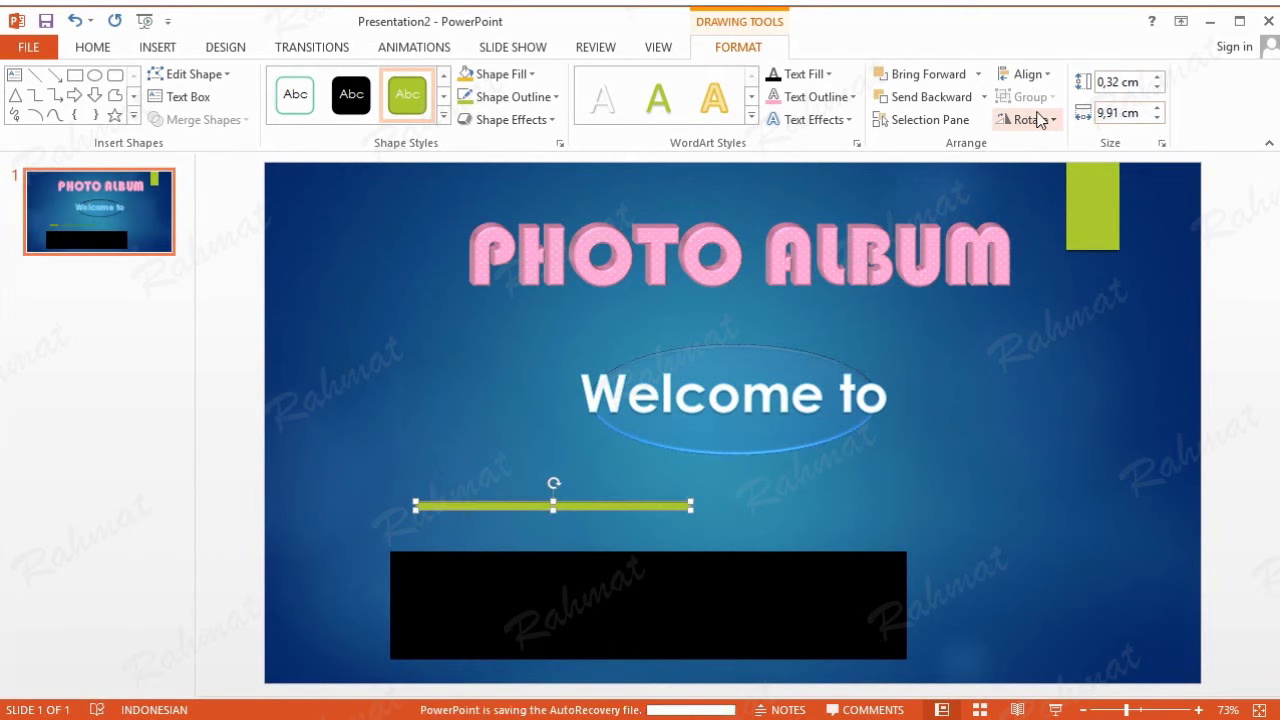
{"action": "left_click", "coordinate": [1103, 112]}
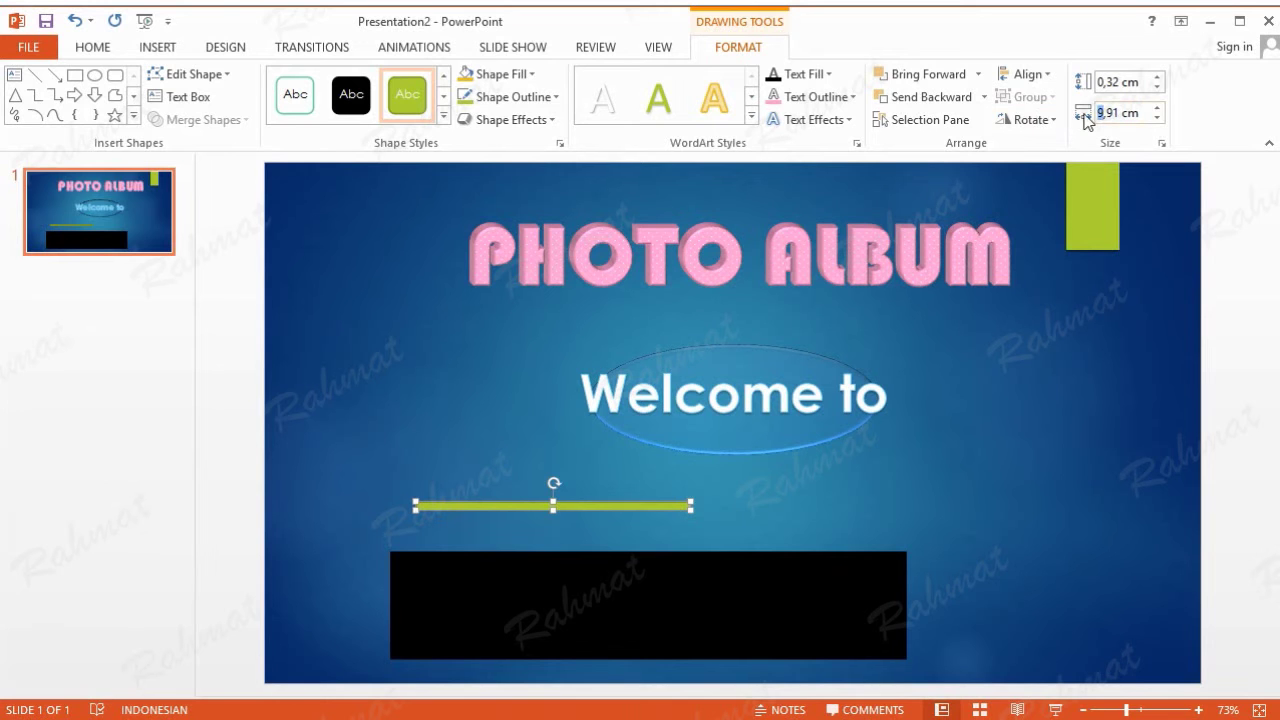
{"action": "key", "text": "Return"}
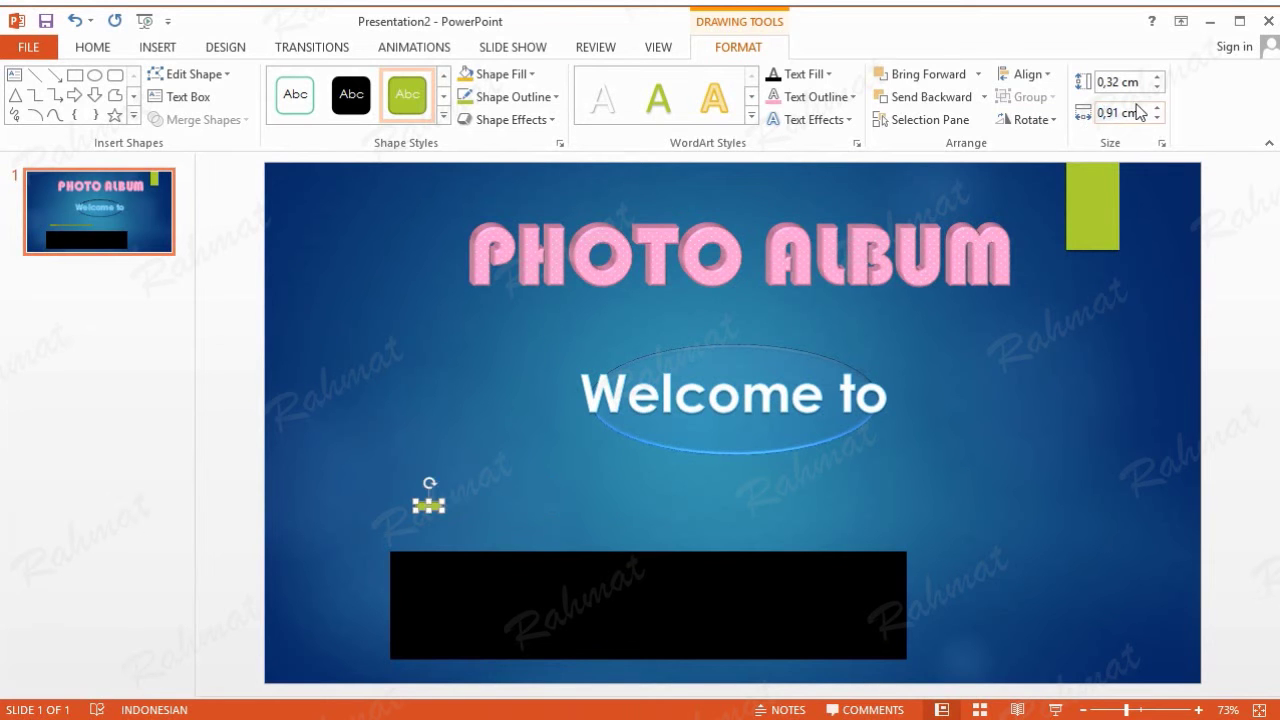
Fill the small shape white with no outline and move it into the black bar's lower left
{"action": "left_click", "coordinate": [527, 75]}
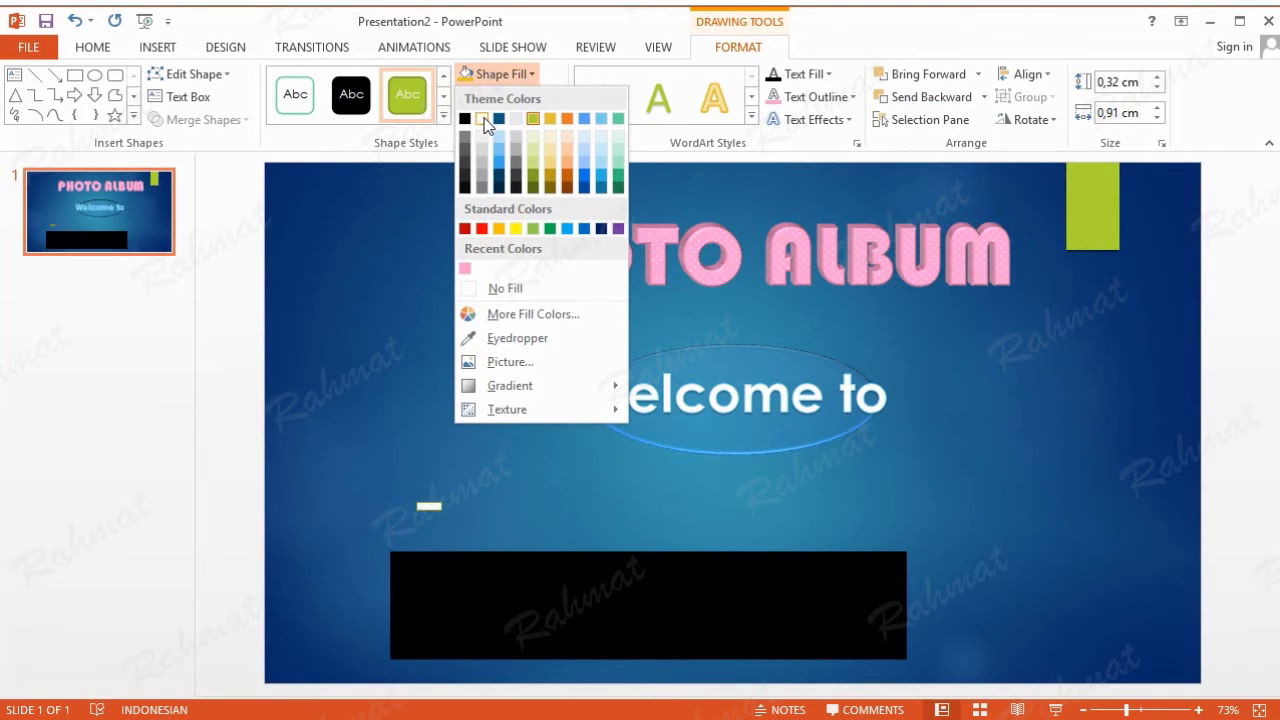
{"action": "left_click", "coordinate": [485, 121]}
{"action": "left_click", "coordinate": [514, 97]}
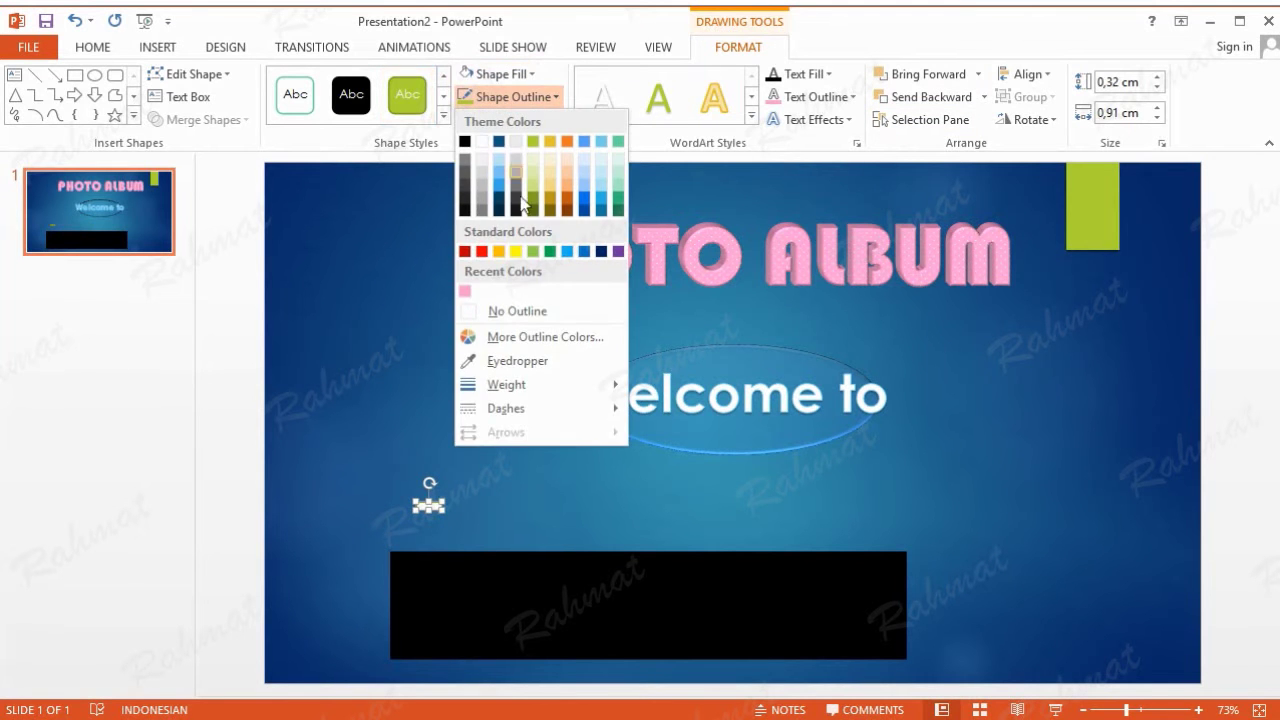
{"action": "left_click", "coordinate": [541, 309]}
{"action": "left_click_drag", "start_coordinate": [436, 508], "coordinate": [425, 646]}
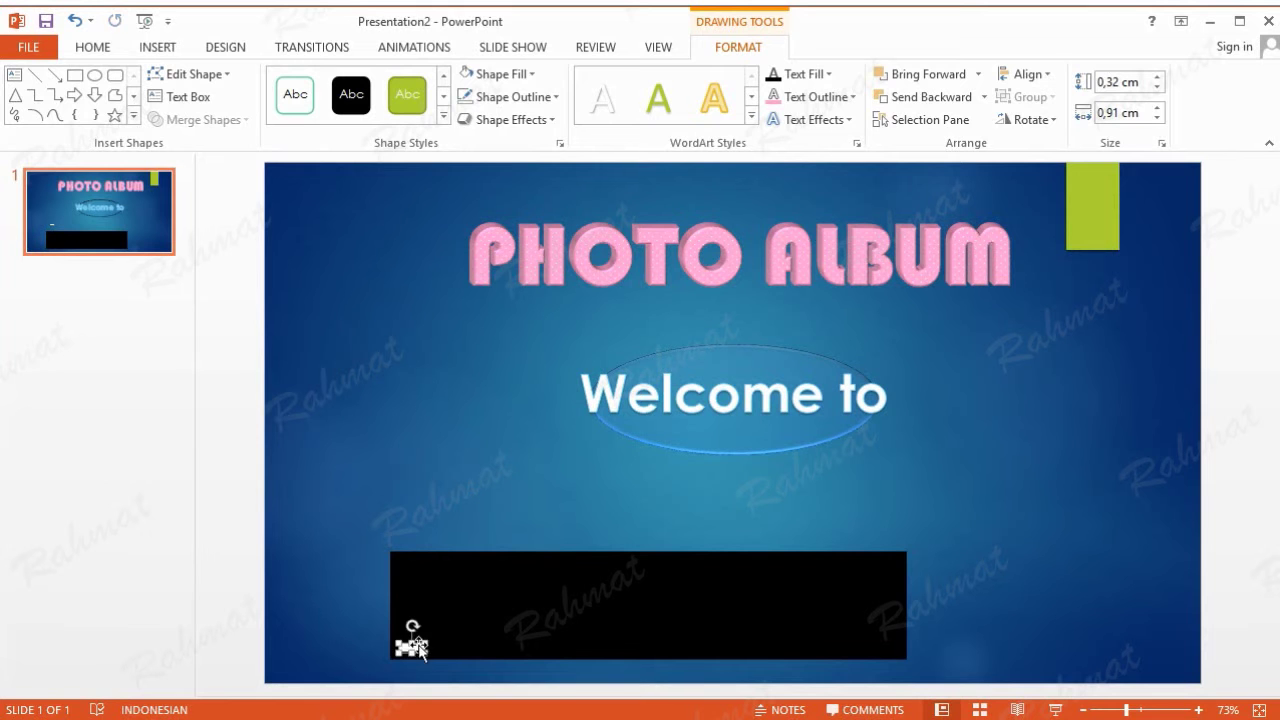
Duplicate the white dash twice to form a row of three along the bar's bottom
{"action": "left_click_drag", "start_coordinate": [355, 618], "coordinate": [452, 690]}
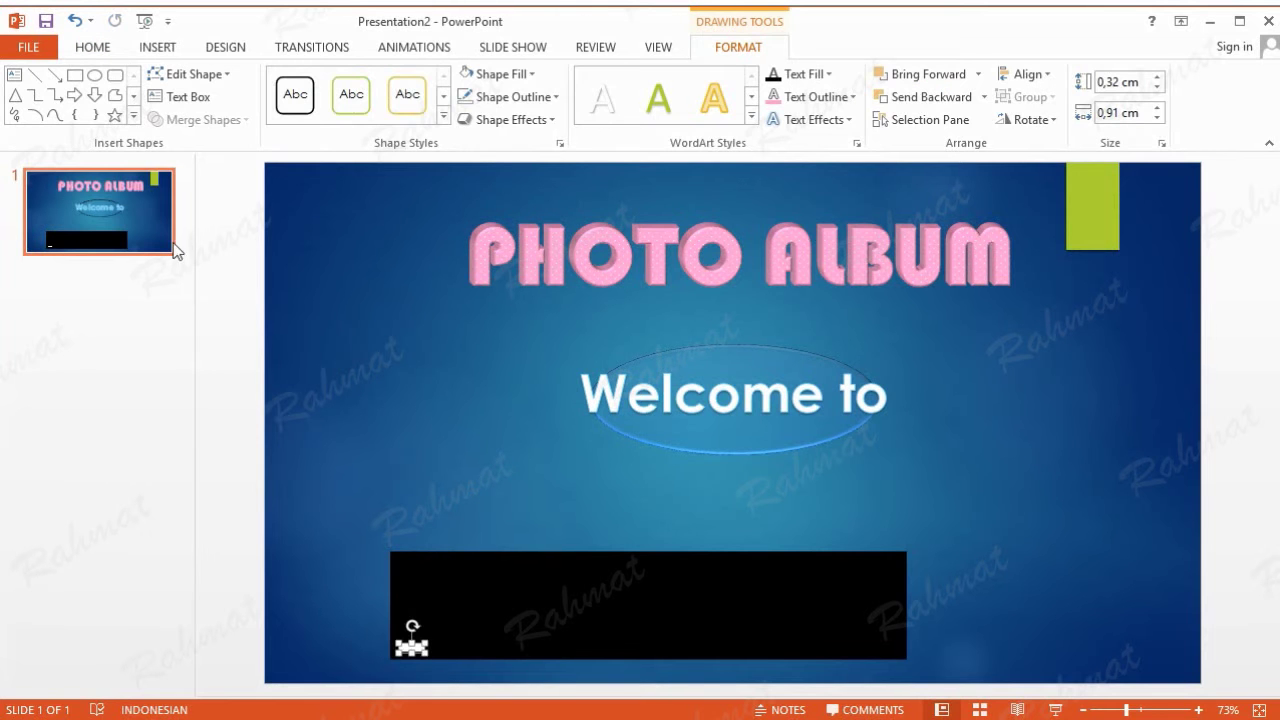
{"action": "left_click", "coordinate": [100, 48]}
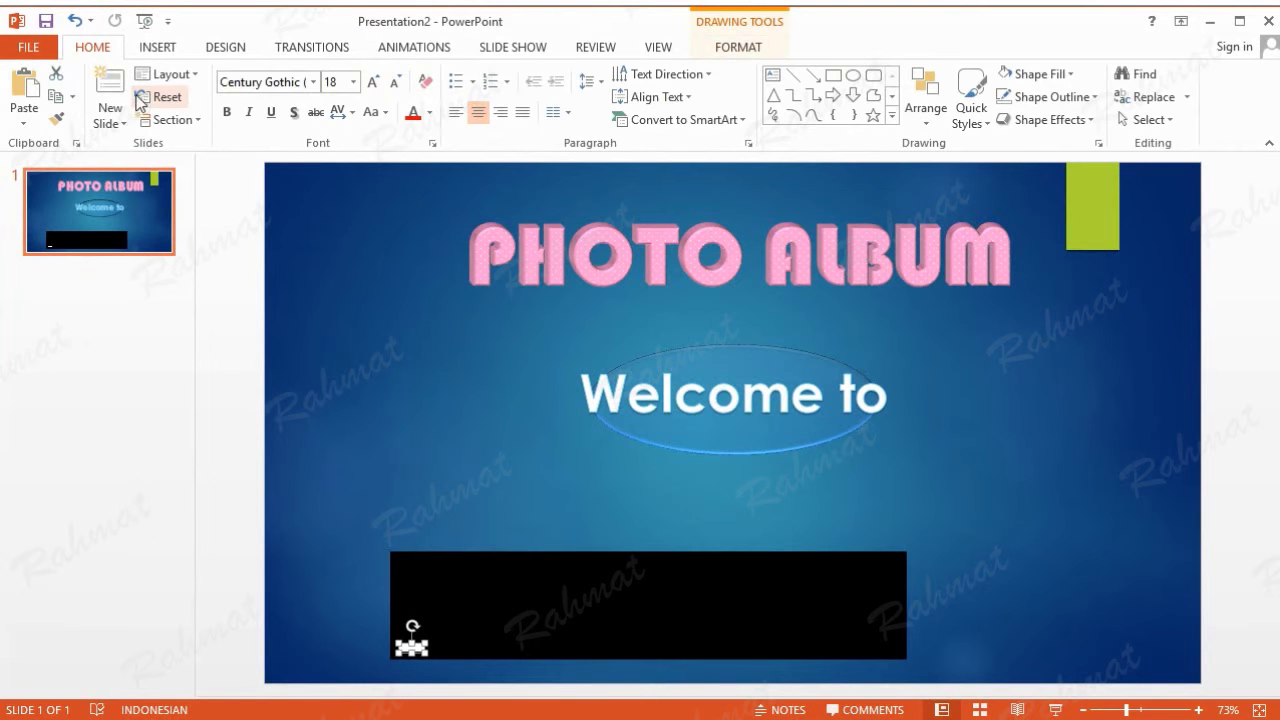
{"action": "left_click", "coordinate": [56, 96]}
{"action": "left_click", "coordinate": [24, 88]}
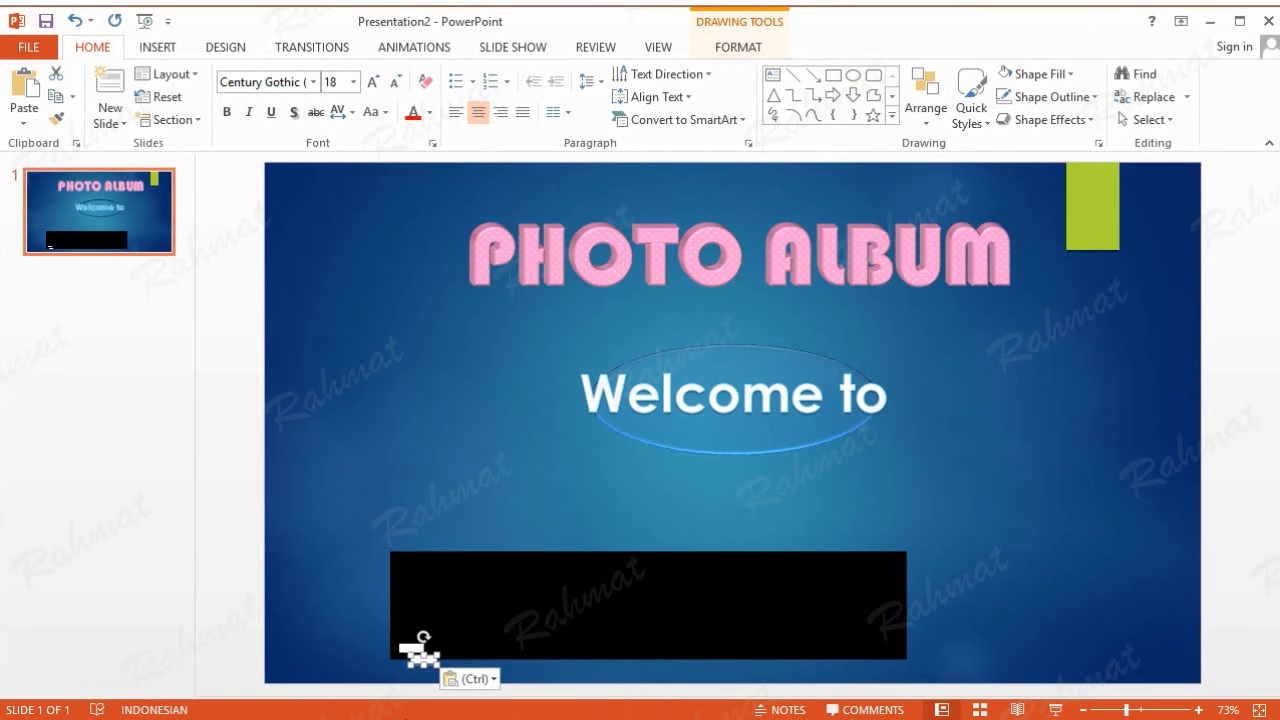
{"action": "left_click_drag", "start_coordinate": [422, 656], "coordinate": [450, 649]}
{"action": "left_click", "coordinate": [24, 88]}
{"action": "mouse_move", "coordinate": [427, 660]}
{"action": "left_mouse_down"}
{"action": "mouse_move", "coordinate": [517, 655]}
{"action": "mouse_move", "coordinate": [494, 646]}
{"action": "left_mouse_up"}
Copy the dashes in groups of three and six to extend the row rightward
{"action": "left_click_drag", "start_coordinate": [359, 617], "coordinate": [528, 668]}
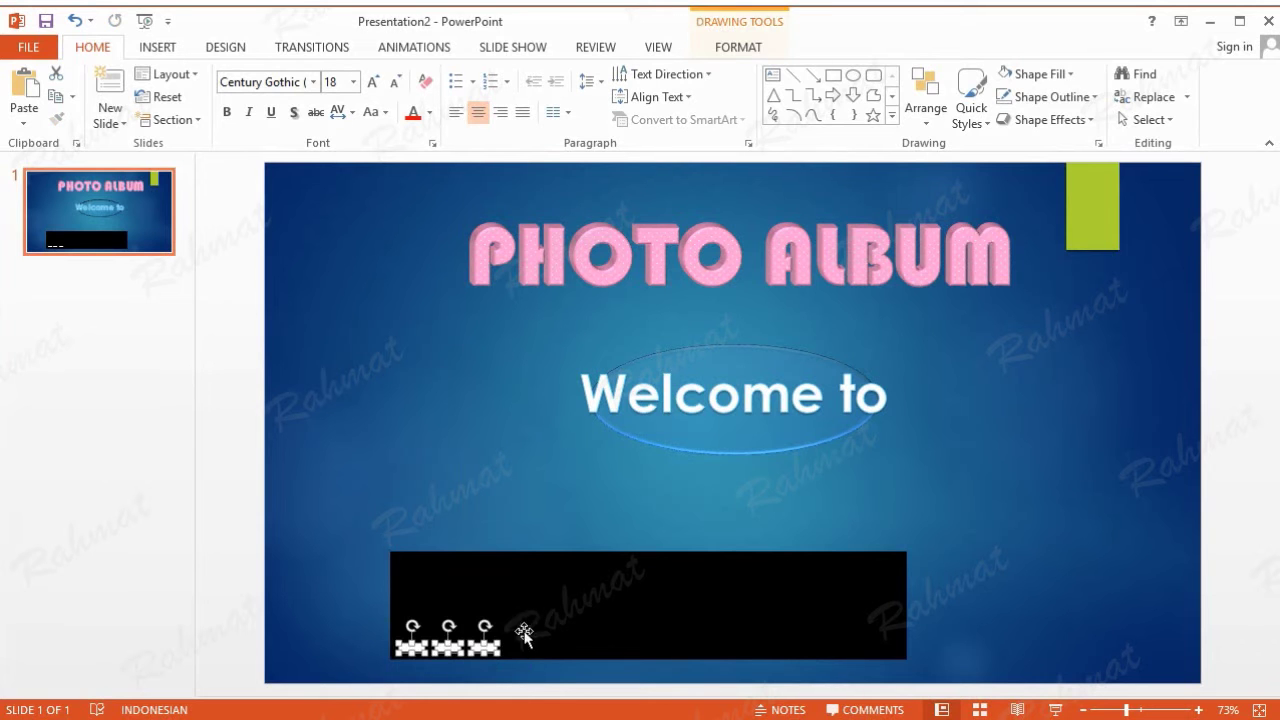
{"action": "left_click", "coordinate": [34, 90]}
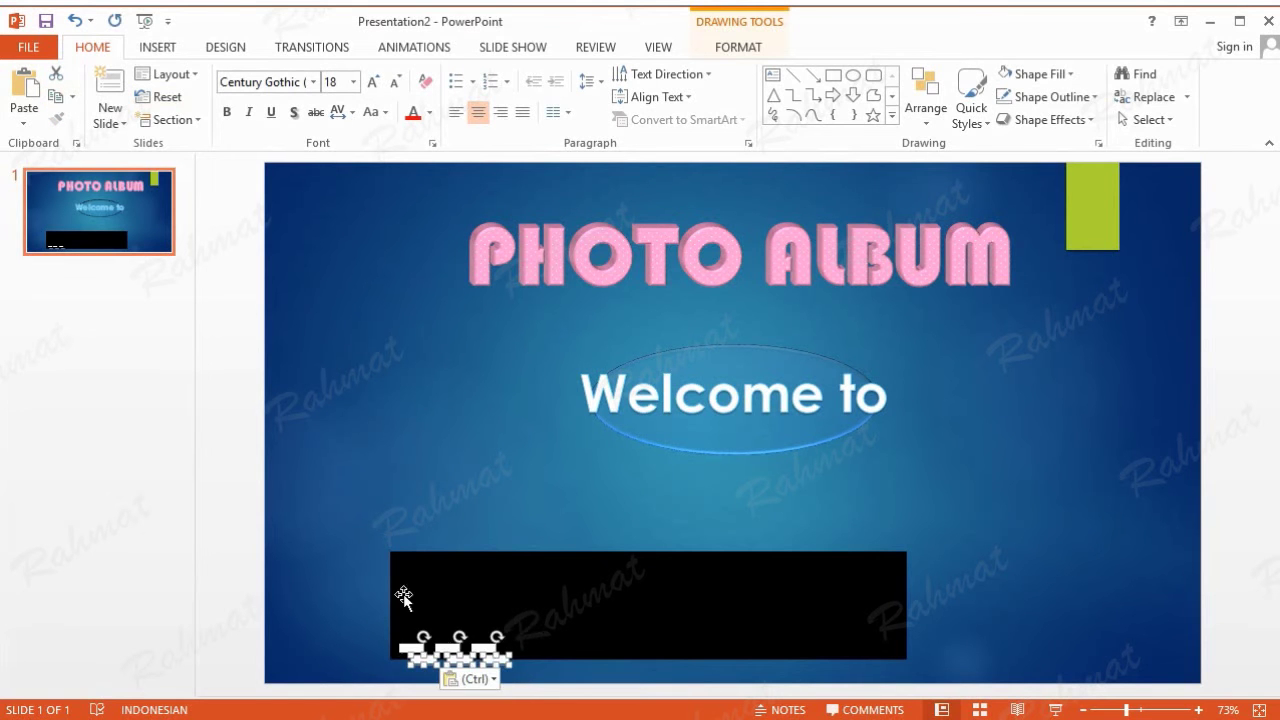
{"action": "left_click_drag", "start_coordinate": [489, 648], "coordinate": [599, 648]}
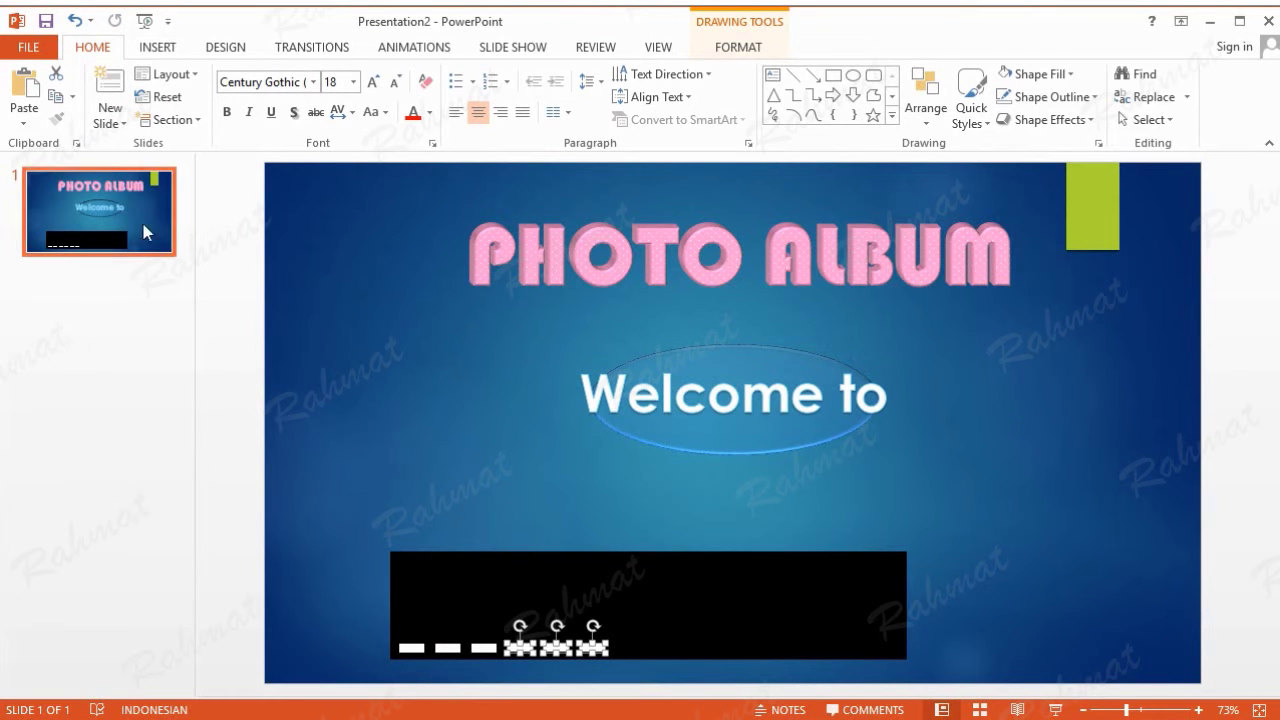
{"action": "left_click_drag", "start_coordinate": [322, 600], "coordinate": [606, 692]}
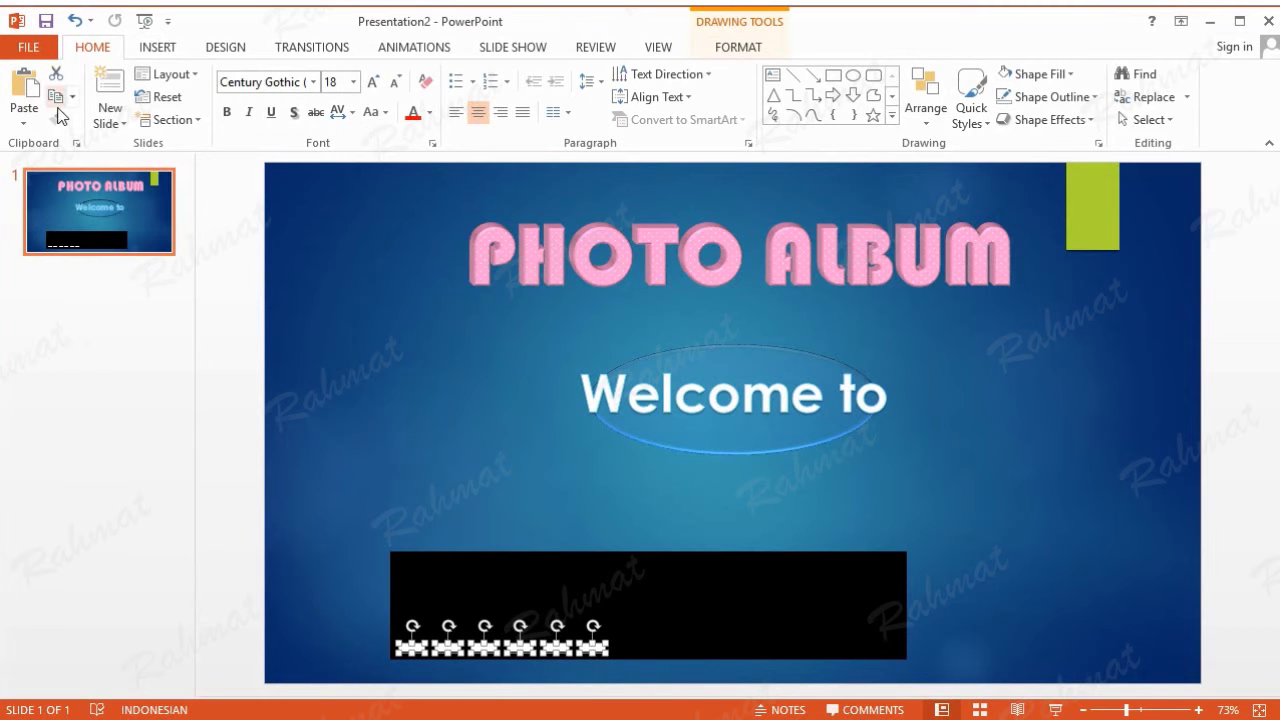
{"action": "left_click", "coordinate": [20, 98]}
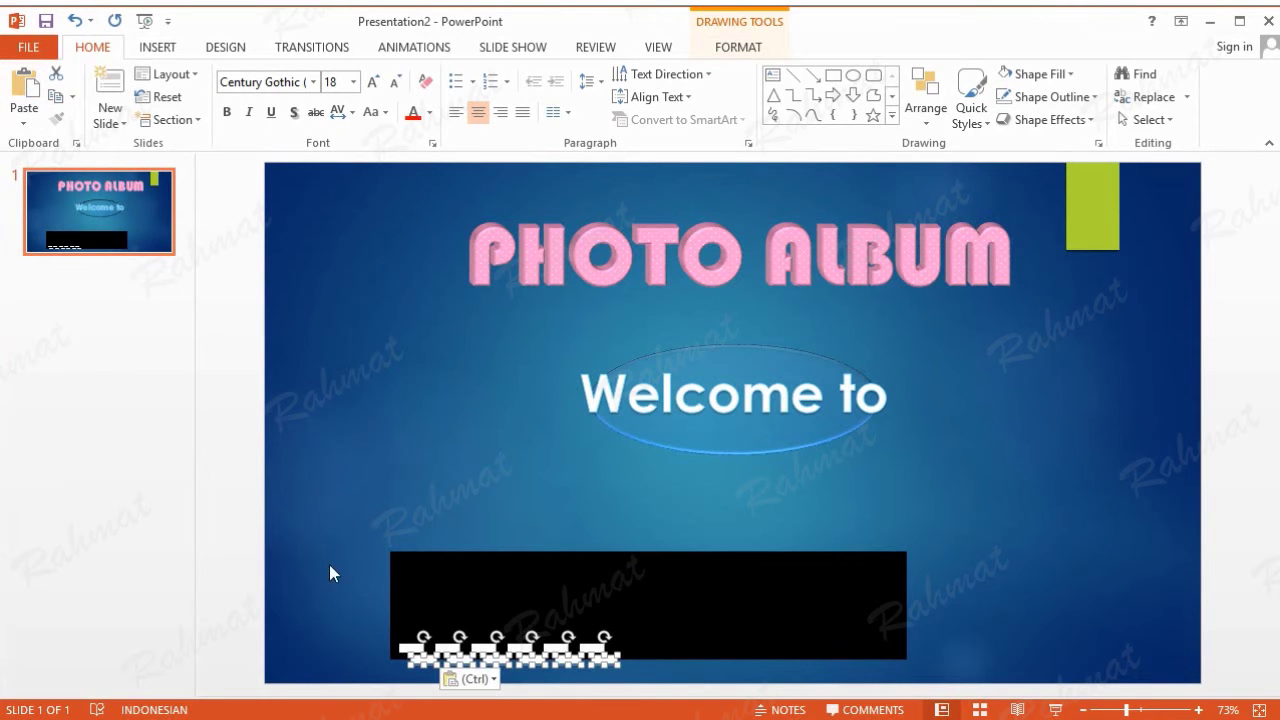
{"action": "left_click_drag", "start_coordinate": [565, 658], "coordinate": [772, 648]}
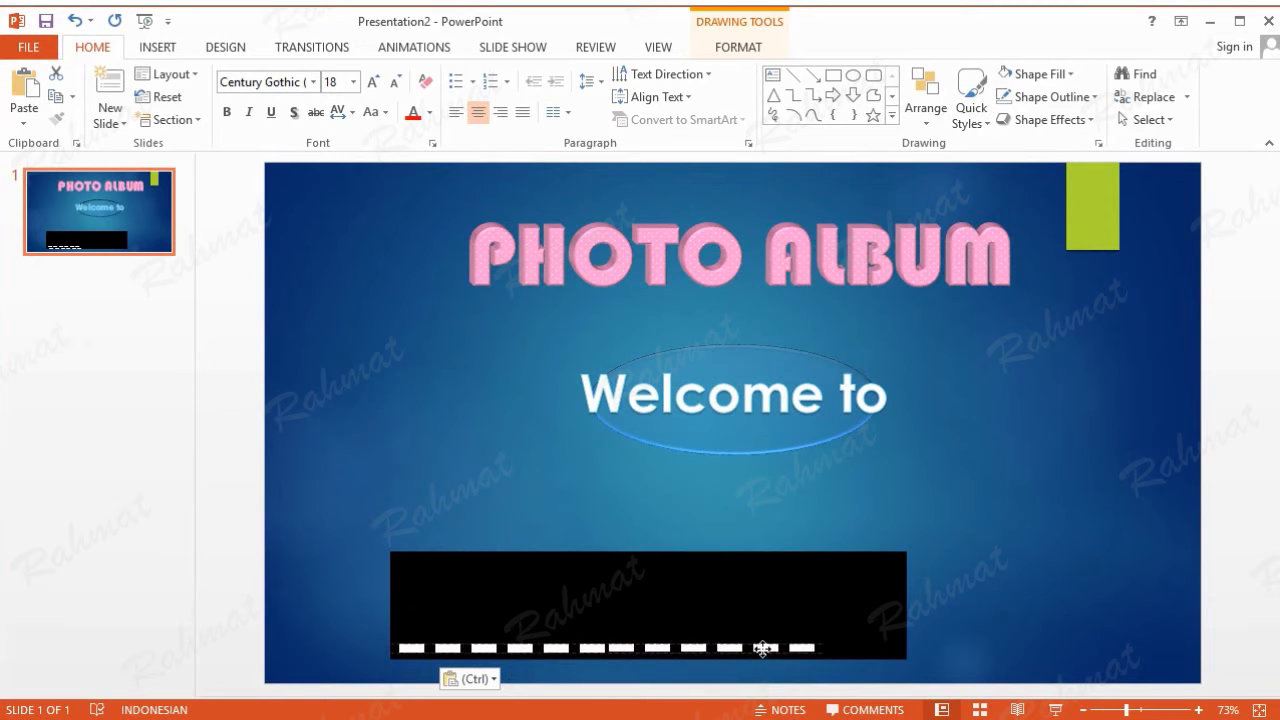
Add a final pair of dashes at the right end of the row
{"action": "left_click", "coordinate": [975, 624]}
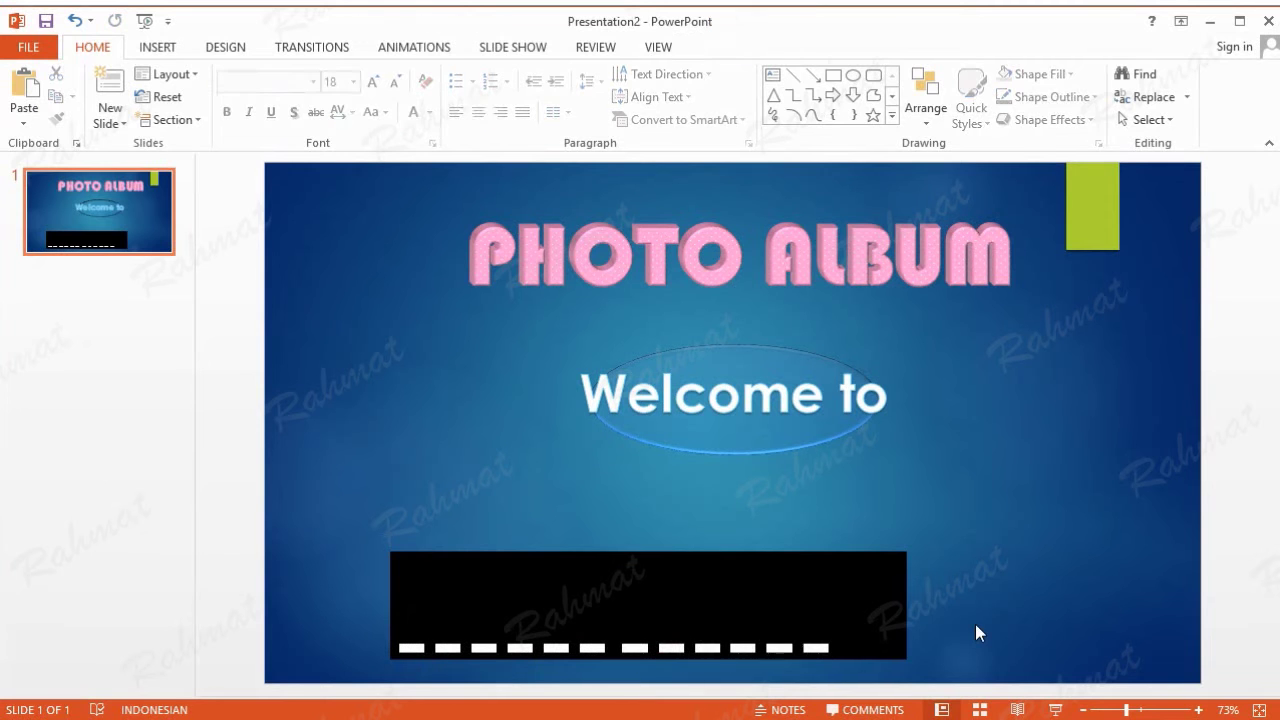
{"action": "left_click_drag", "start_coordinate": [753, 547], "coordinate": [843, 672]}
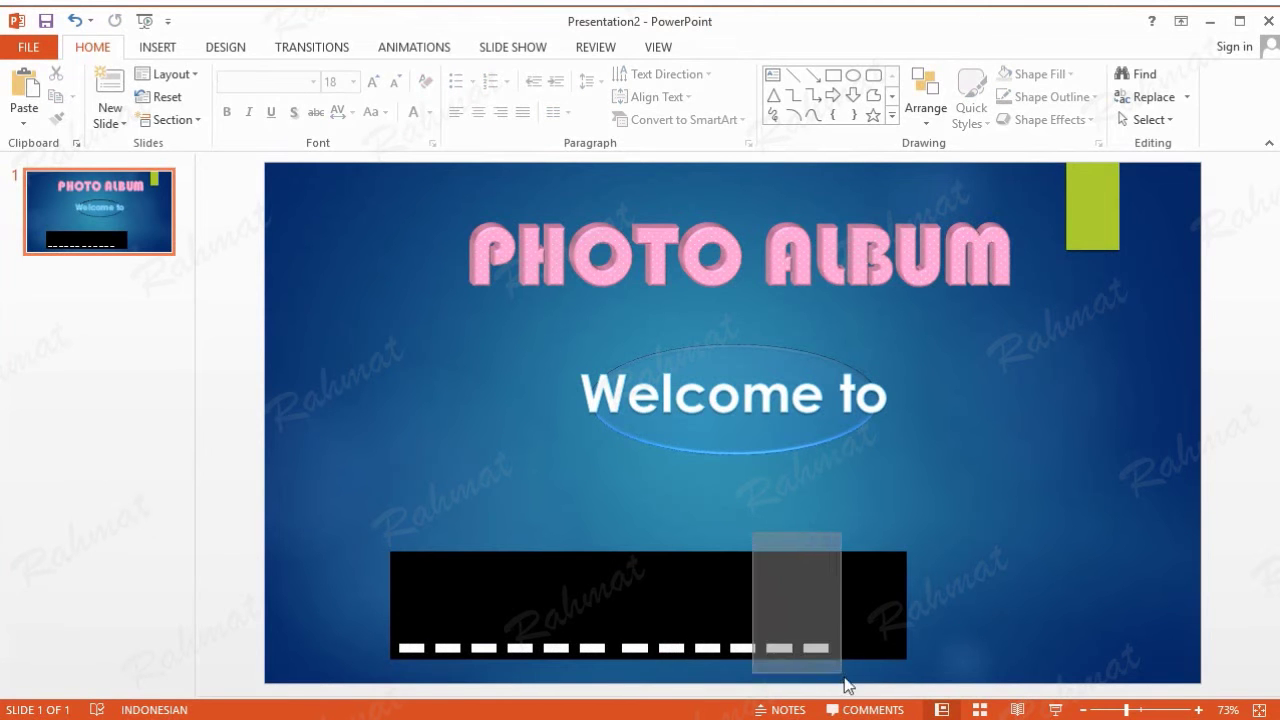
{"action": "left_click", "coordinate": [55, 96]}
{"action": "left_click", "coordinate": [24, 88]}
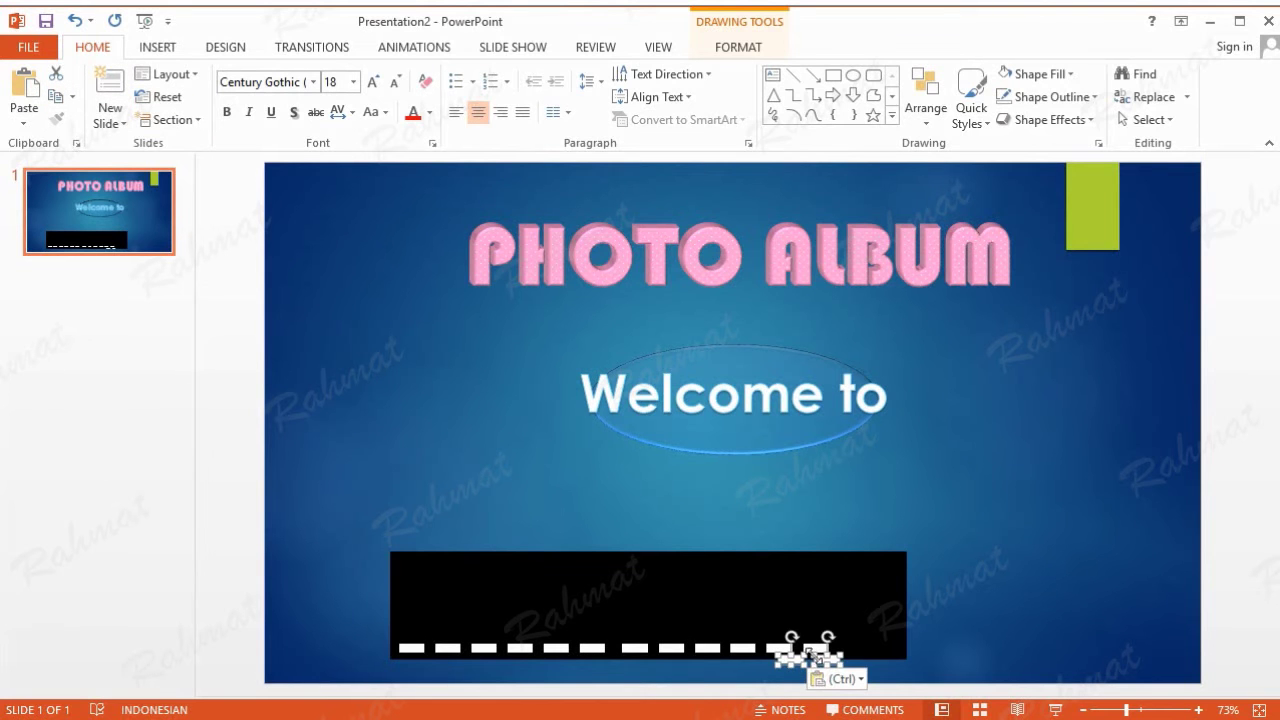
{"action": "left_click_drag", "start_coordinate": [821, 662], "coordinate": [879, 650]}
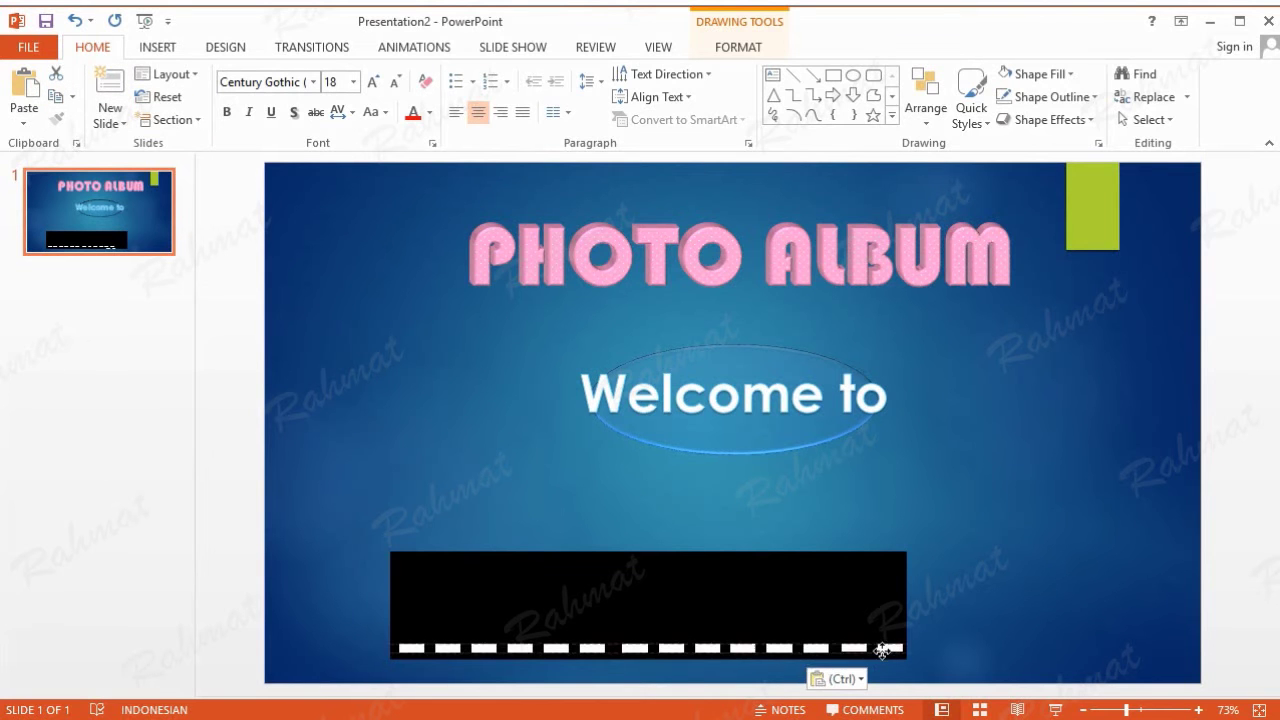
{"action": "left_click", "coordinate": [986, 596]}
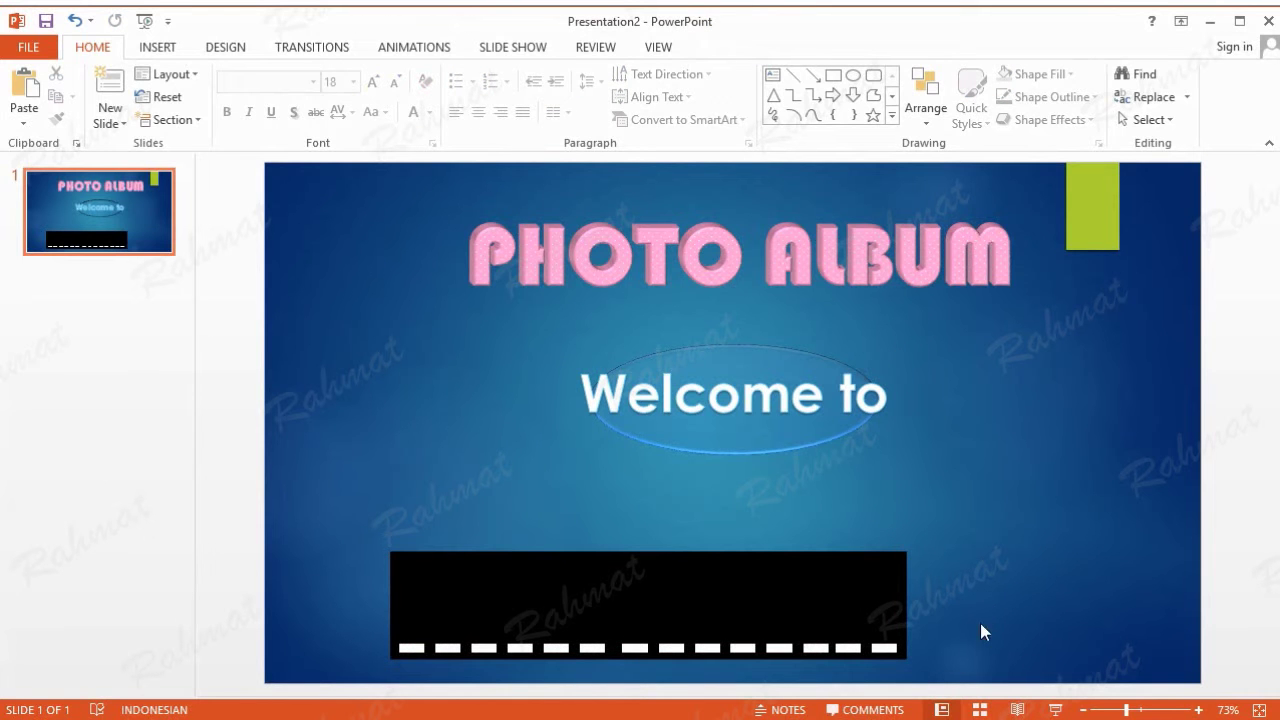
{"action": "left_click_drag", "start_coordinate": [957, 677], "coordinate": [806, 616]}
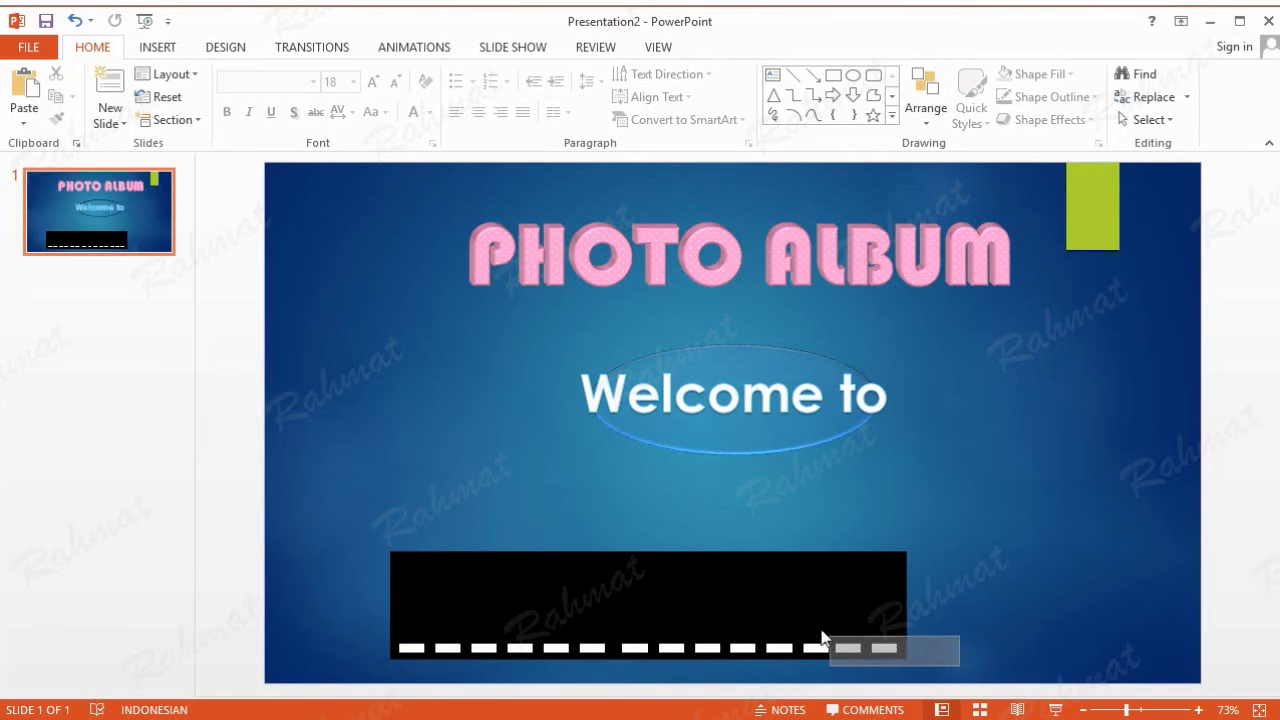
Copy the whole bottom row of dashes and move the copy to the strip's top edge
{"action": "left_click", "coordinate": [998, 633]}
{"action": "left_click_drag", "start_coordinate": [957, 677], "coordinate": [342, 633]}
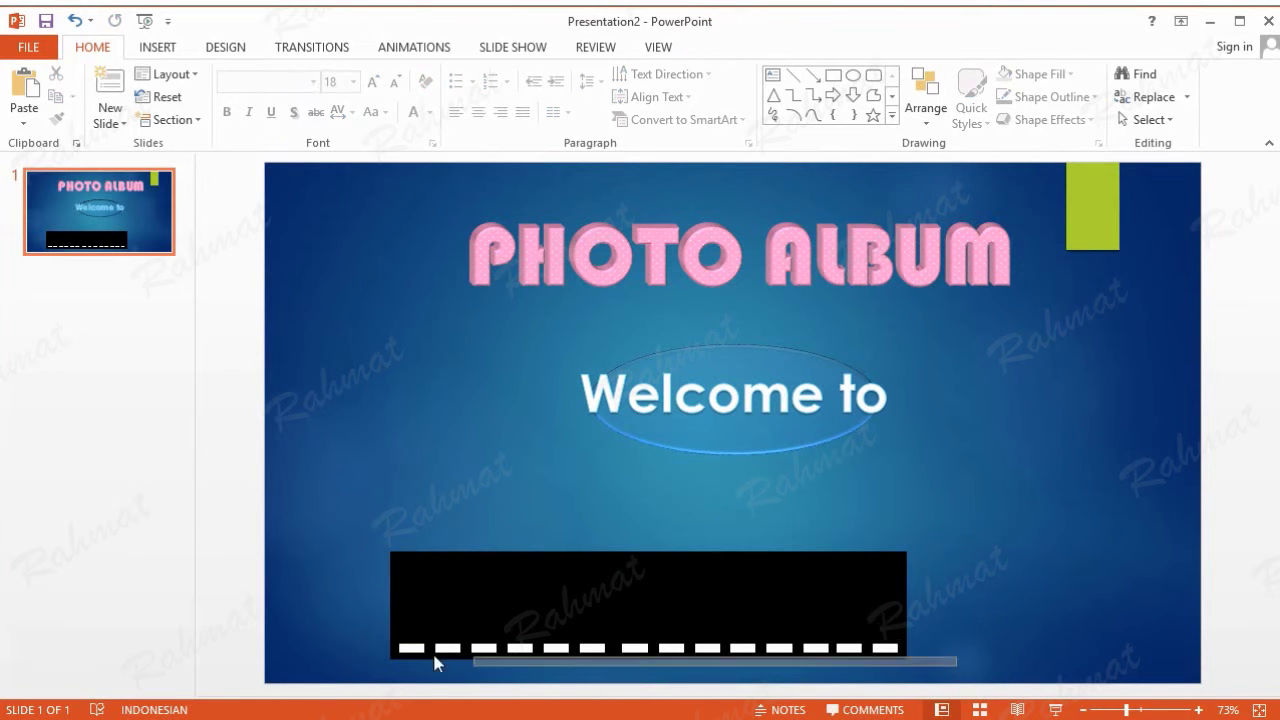
{"action": "left_click", "coordinate": [30, 93]}
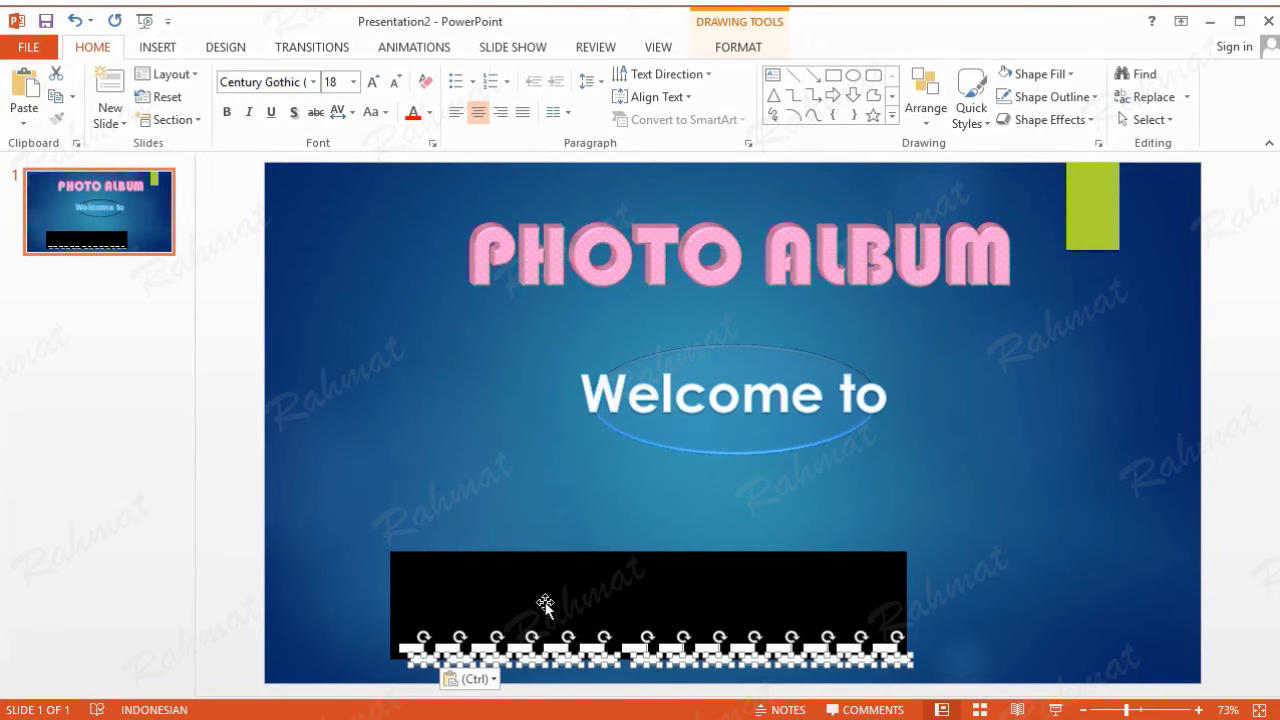
{"action": "left_click_drag", "start_coordinate": [655, 657], "coordinate": [638, 564]}
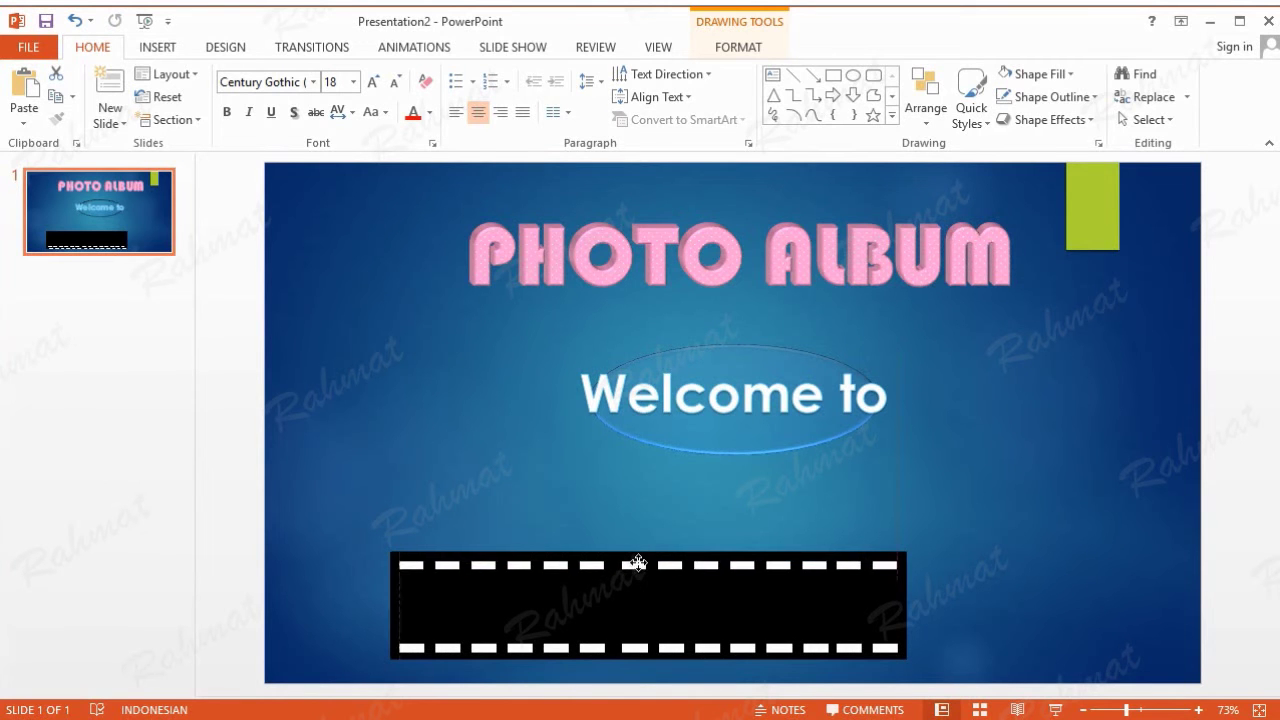
{"action": "left_click", "coordinate": [638, 565]}
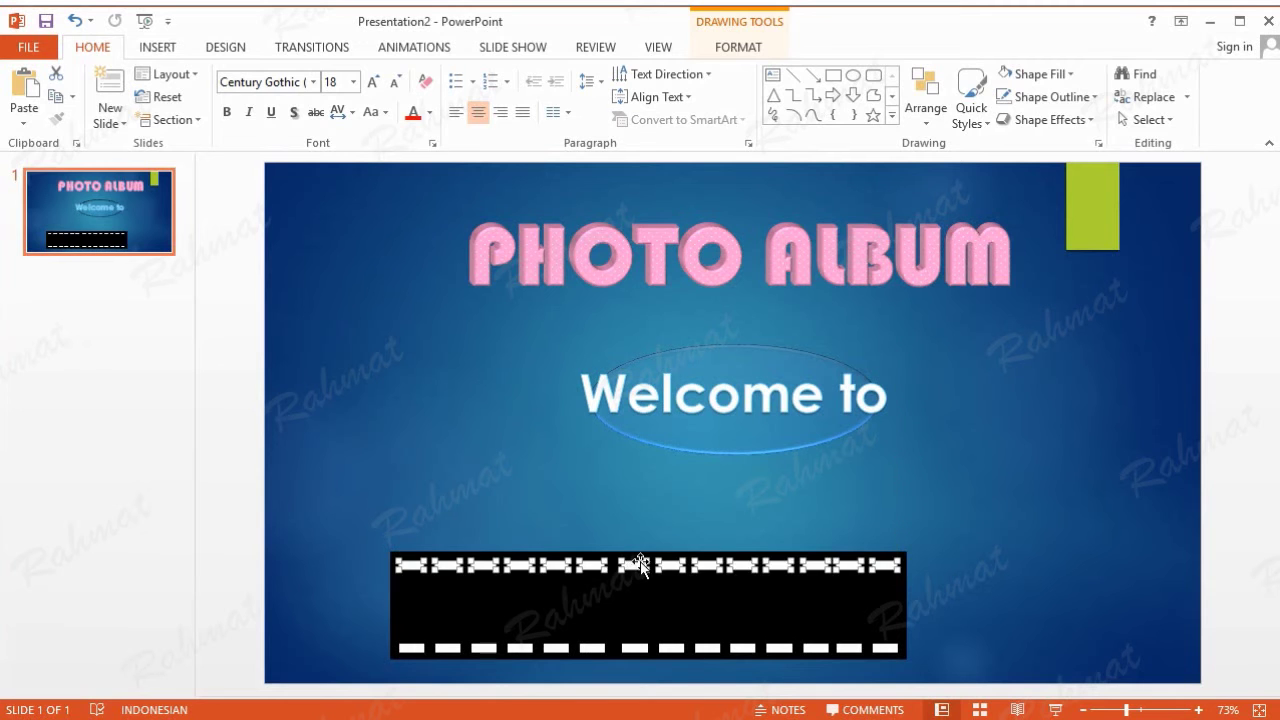
{"action": "left_click", "coordinate": [958, 476]}
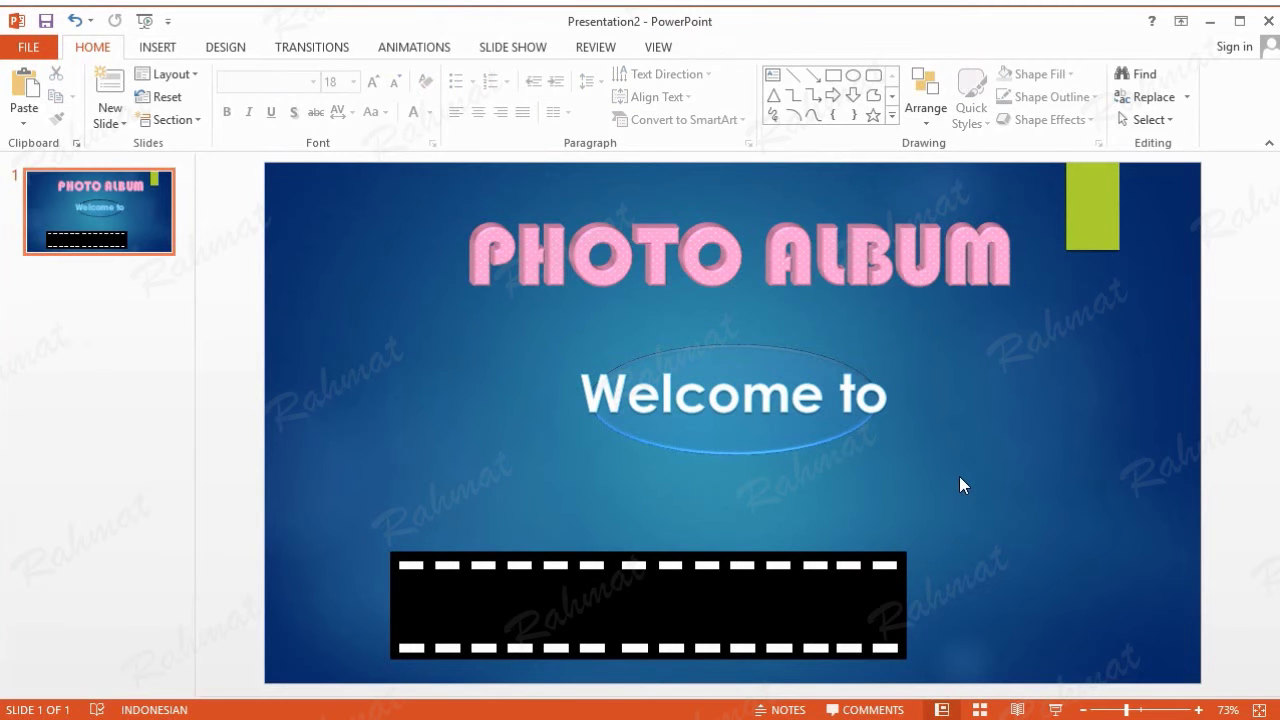
{"action": "left_click_drag", "start_coordinate": [325, 504], "coordinate": [1045, 625]}
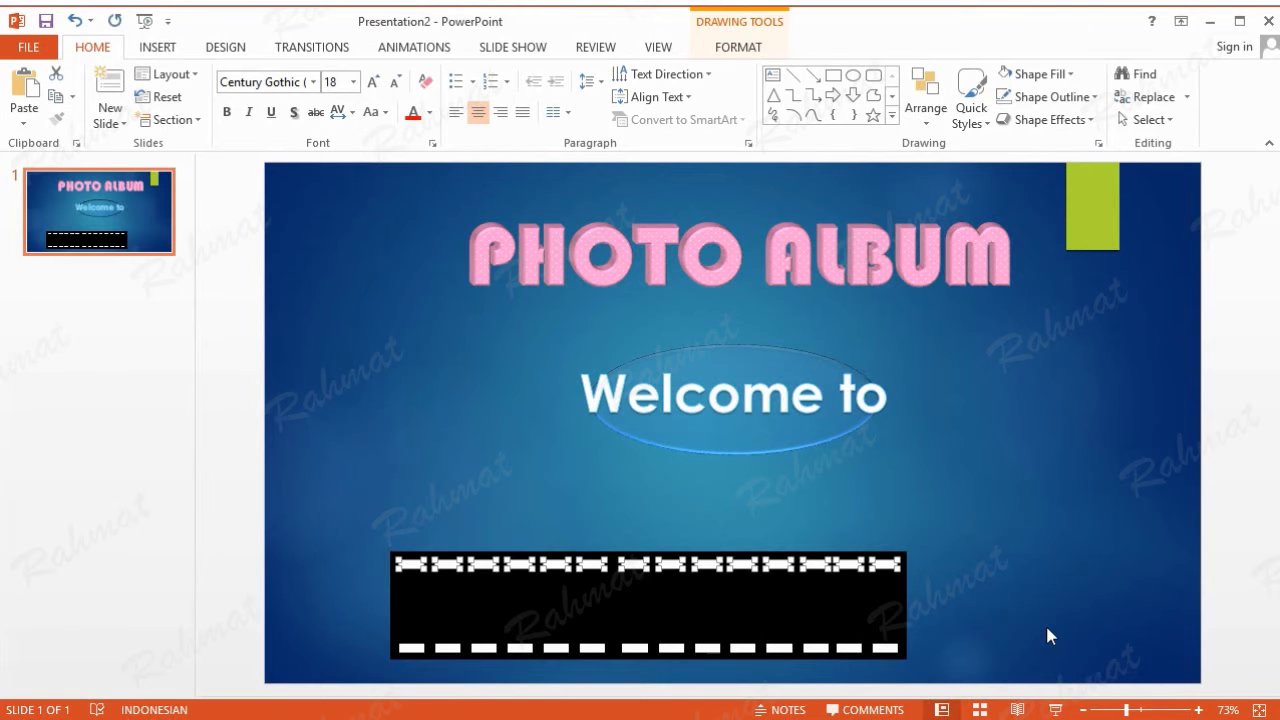
Draw a rounded rectangle above the film strip's left end
{"action": "left_click", "coordinate": [1046, 636]}
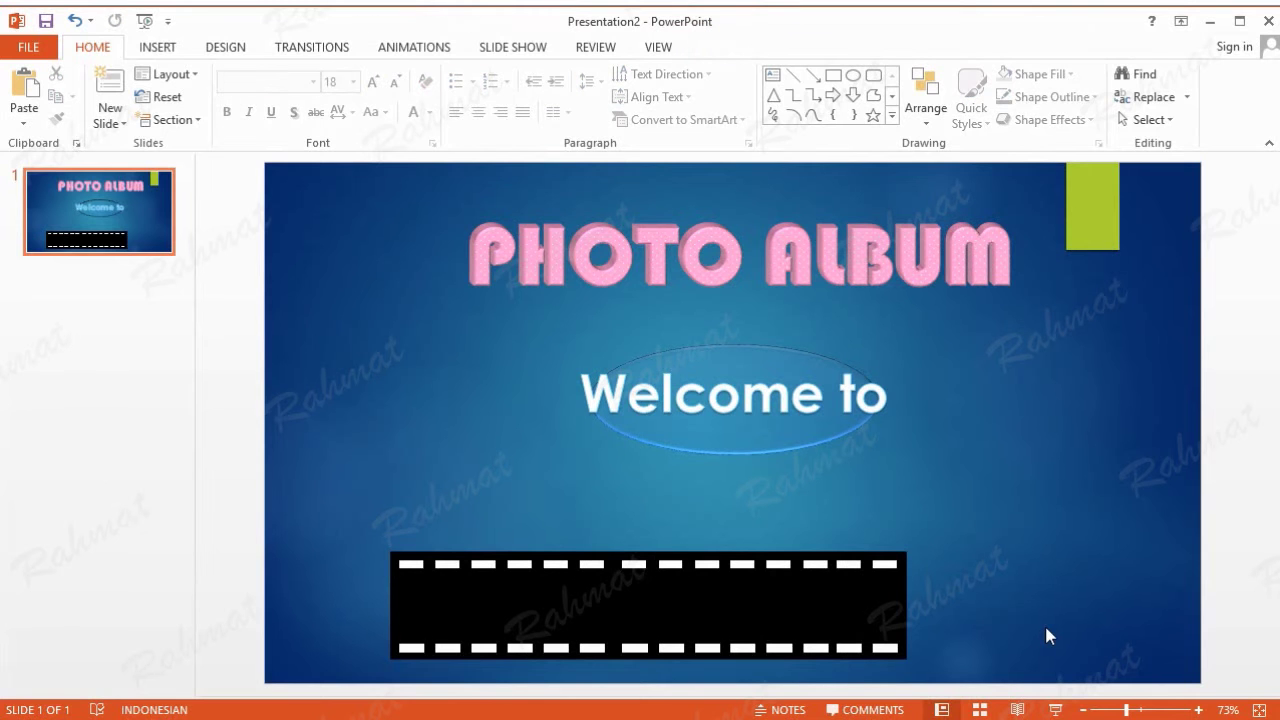
{"action": "left_click", "coordinate": [163, 53]}
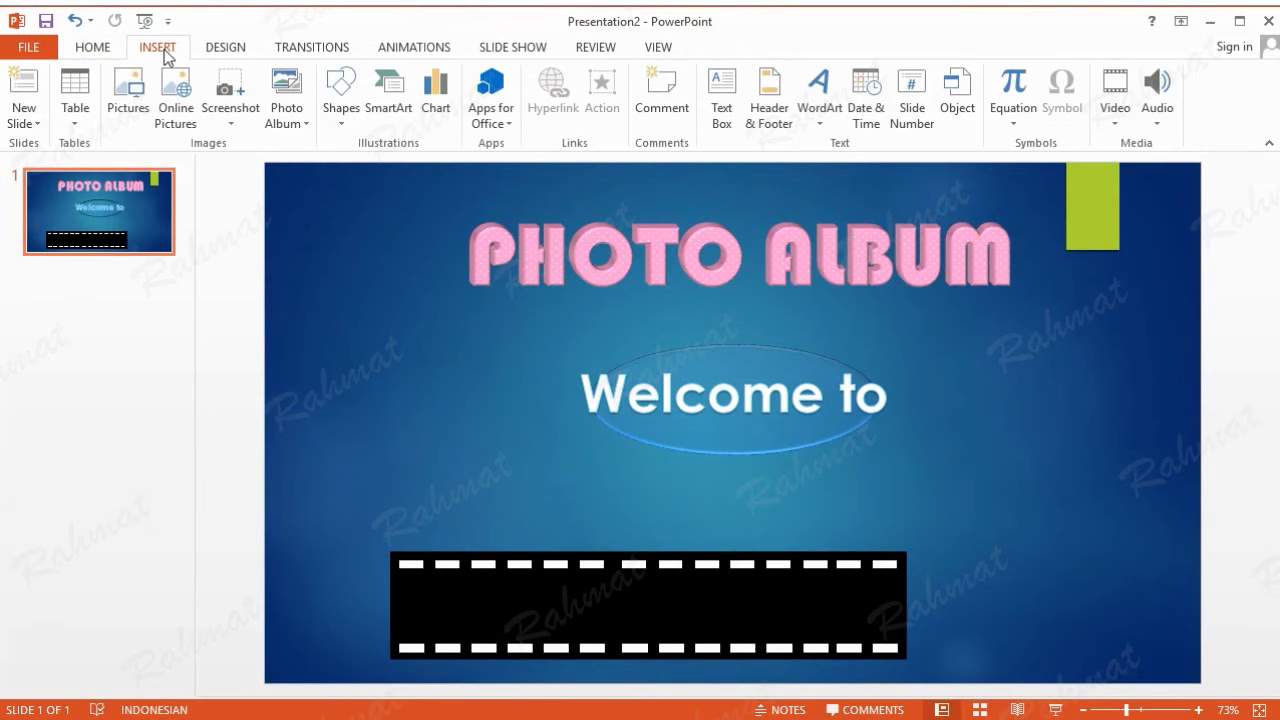
{"action": "left_click", "coordinate": [341, 110]}
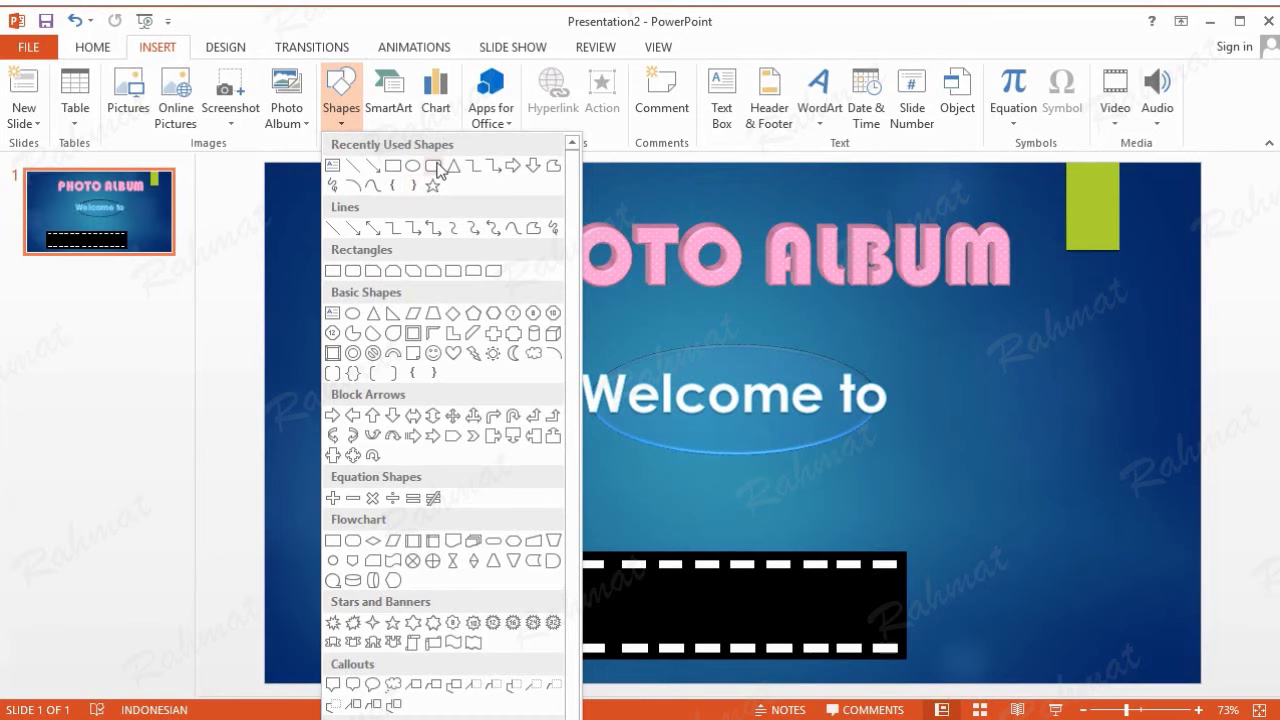
{"action": "left_click", "coordinate": [352, 271]}
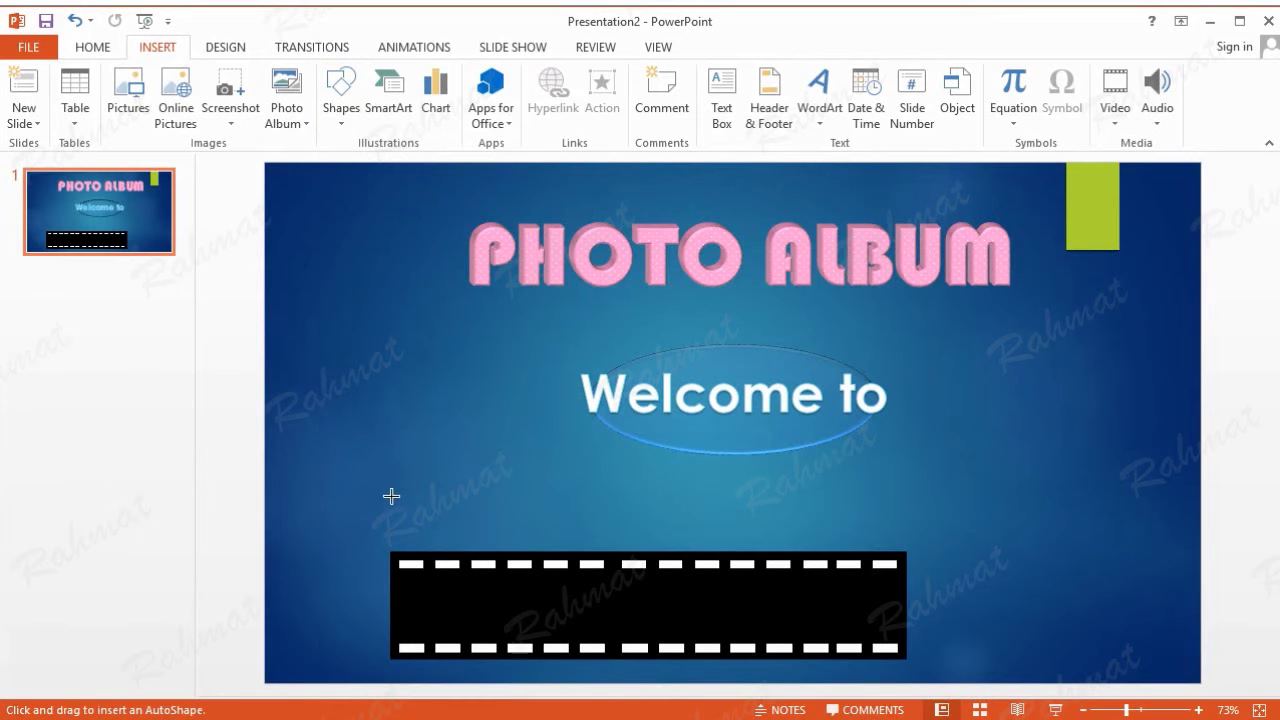
{"action": "left_click_drag", "start_coordinate": [390, 462], "coordinate": [497, 515]}
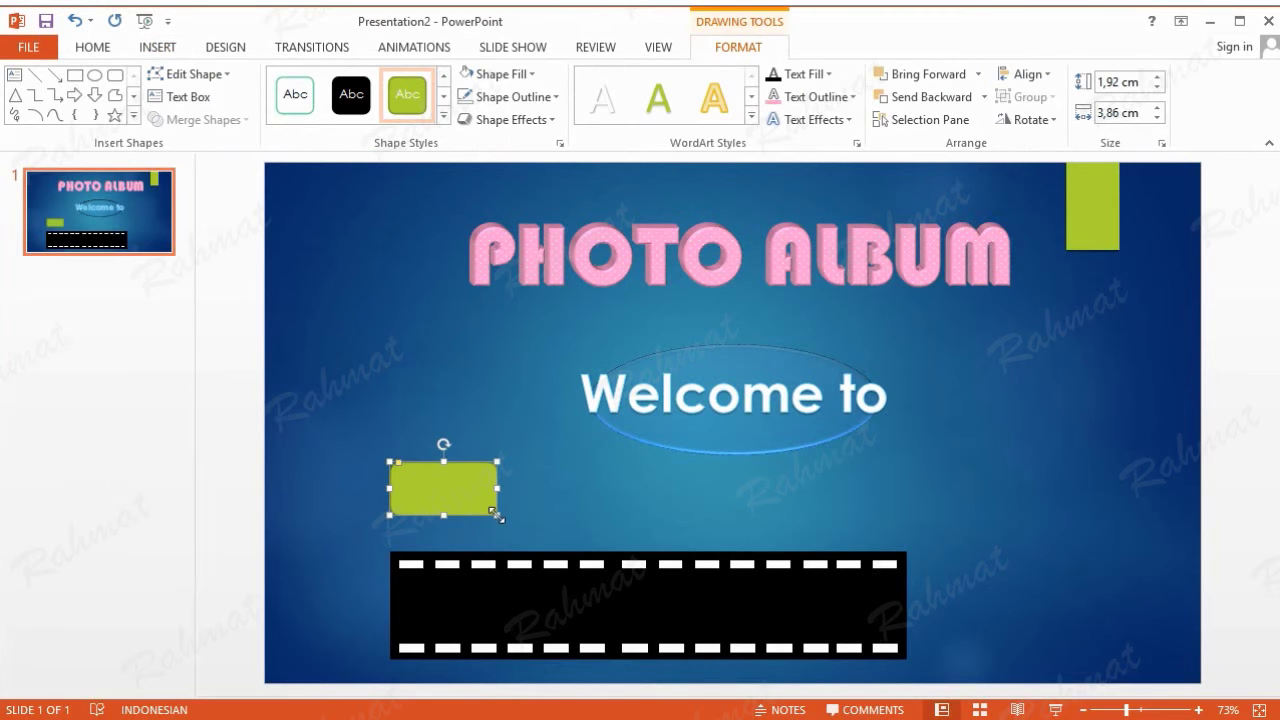
Set the rounded rectangle to 2,3 cm tall and 4,9 cm wide
{"action": "left_click", "coordinate": [1123, 82]}
{"action": "type", "text": "2"}
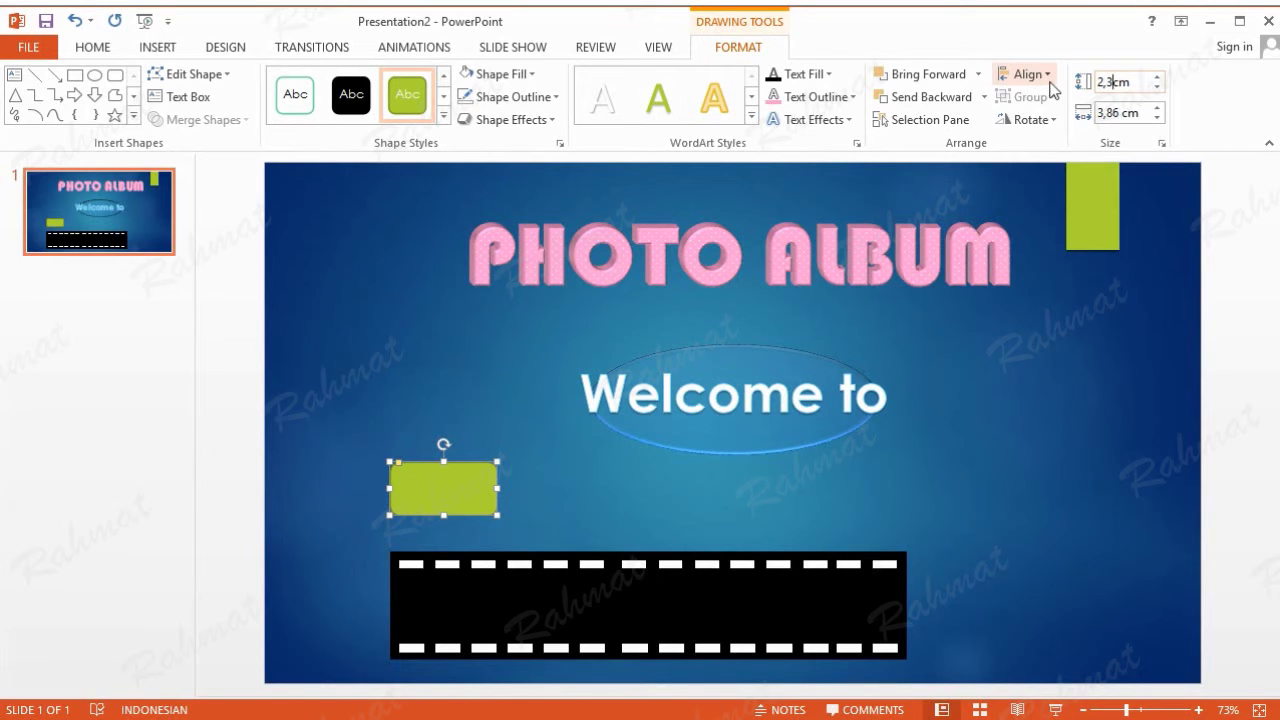
{"action": "left_click", "coordinate": [1119, 112]}
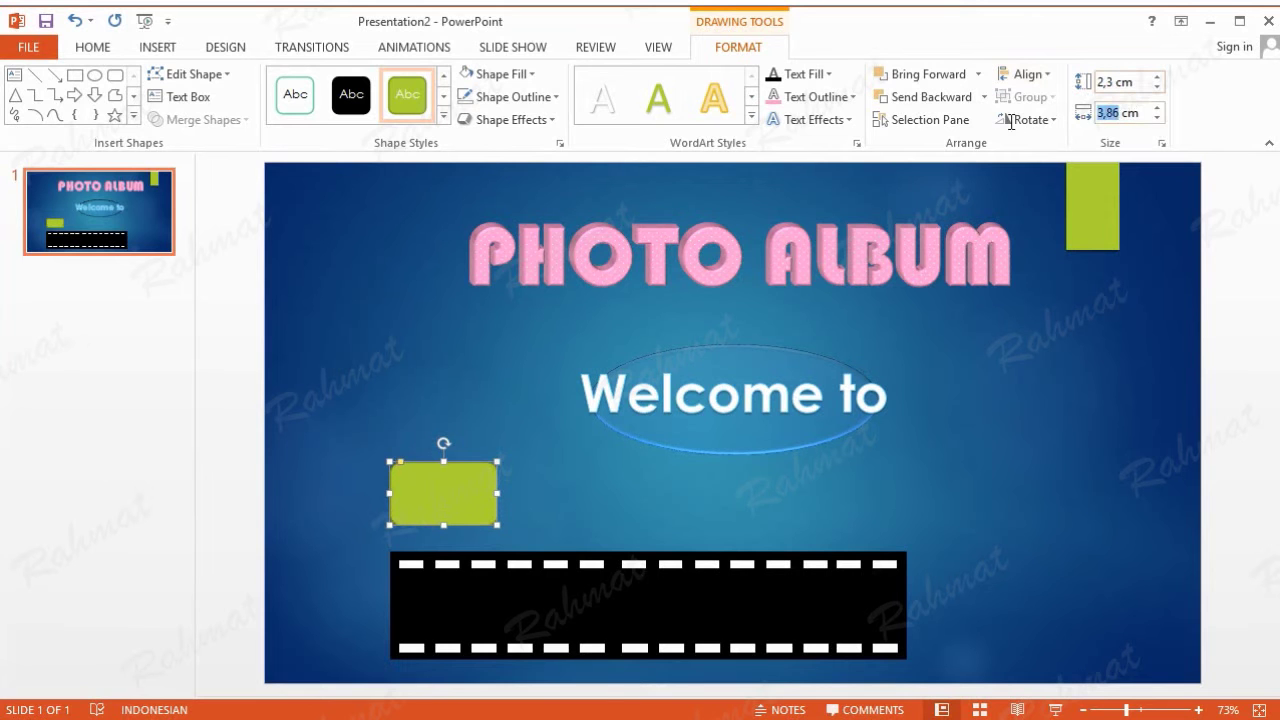
{"action": "type", "text": "4"}
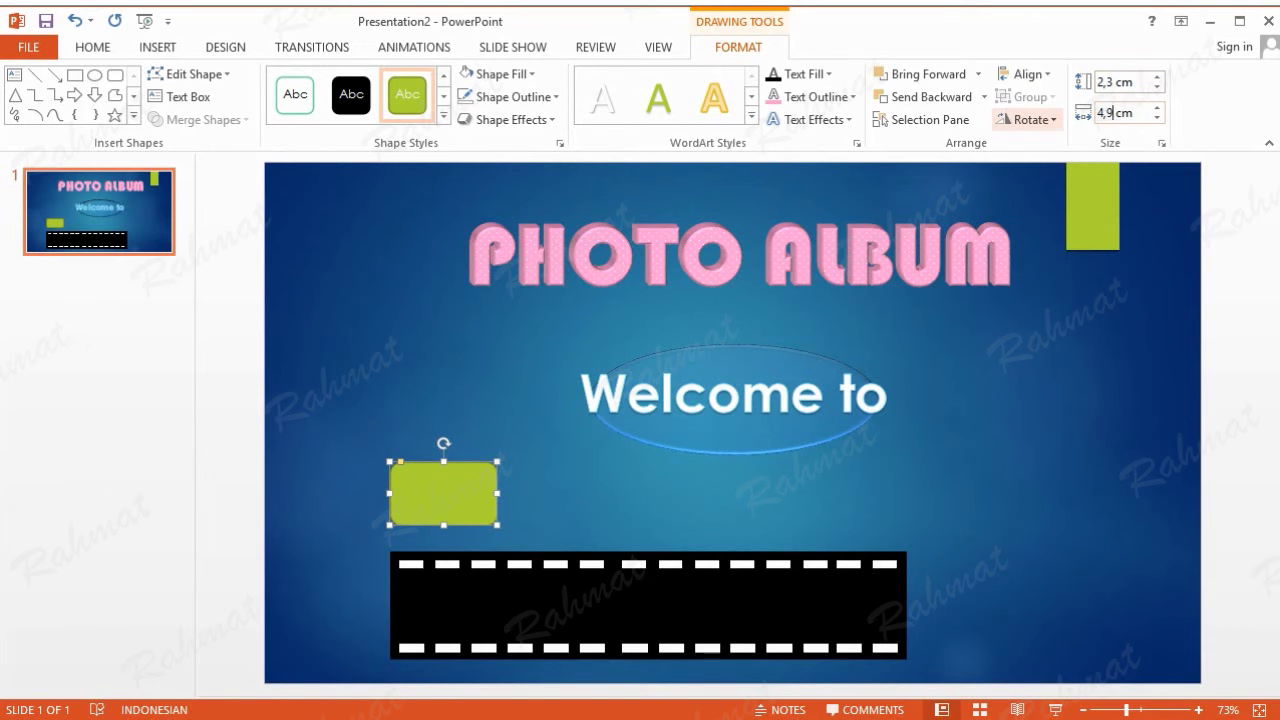
{"action": "key", "text": "Return"}
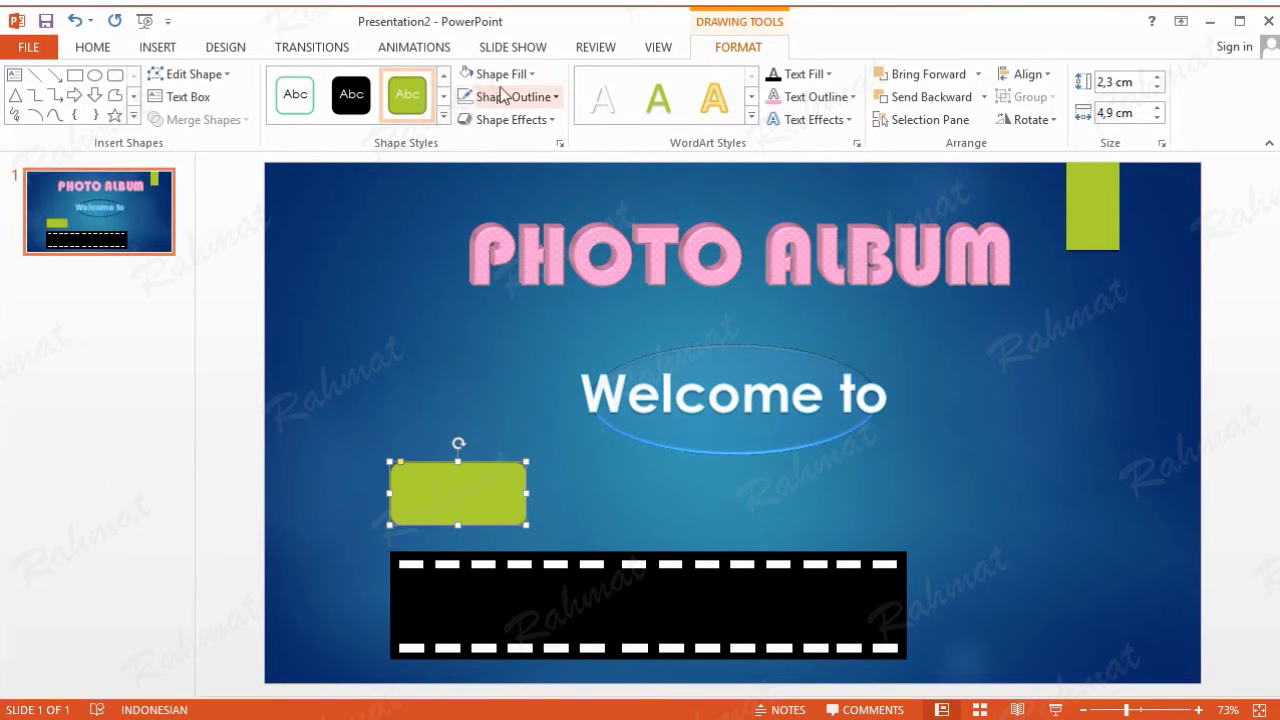
Fill the rounded rectangle with the Desert image from Sample Pictures, working offline
{"action": "left_click", "coordinate": [497, 97]}
{"action": "left_click", "coordinate": [502, 75]}
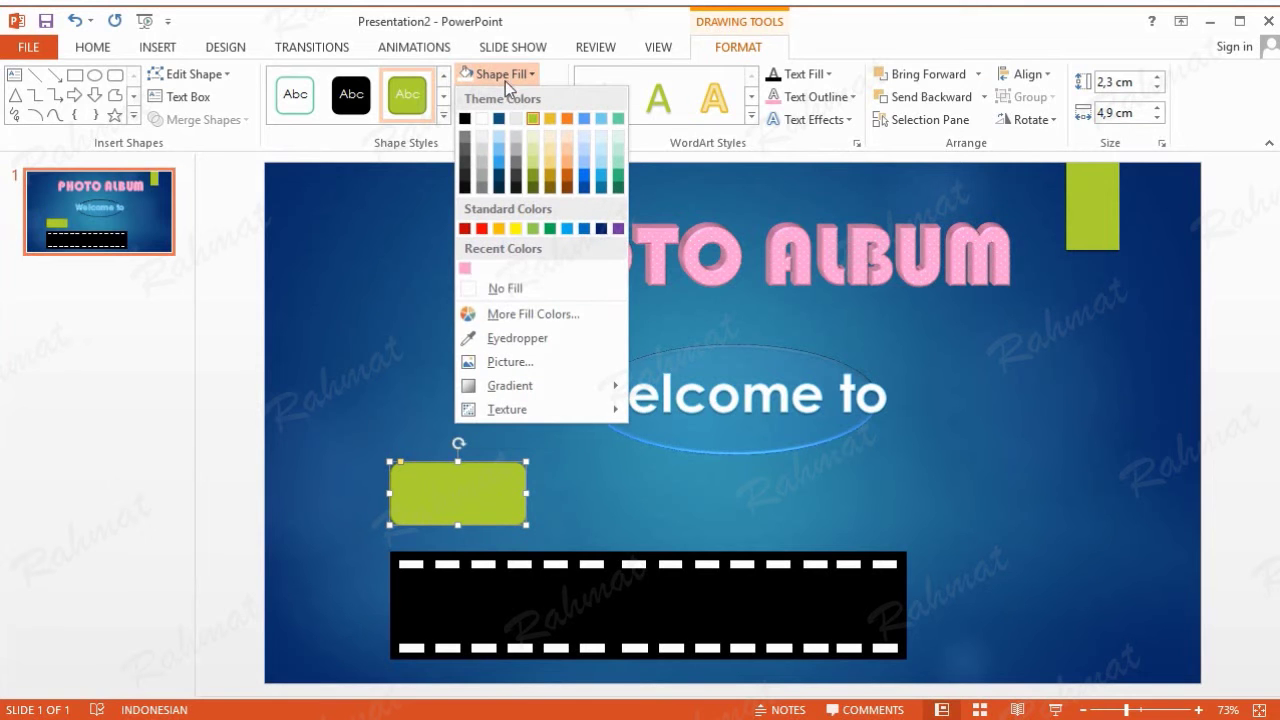
{"action": "left_click", "coordinate": [517, 338]}
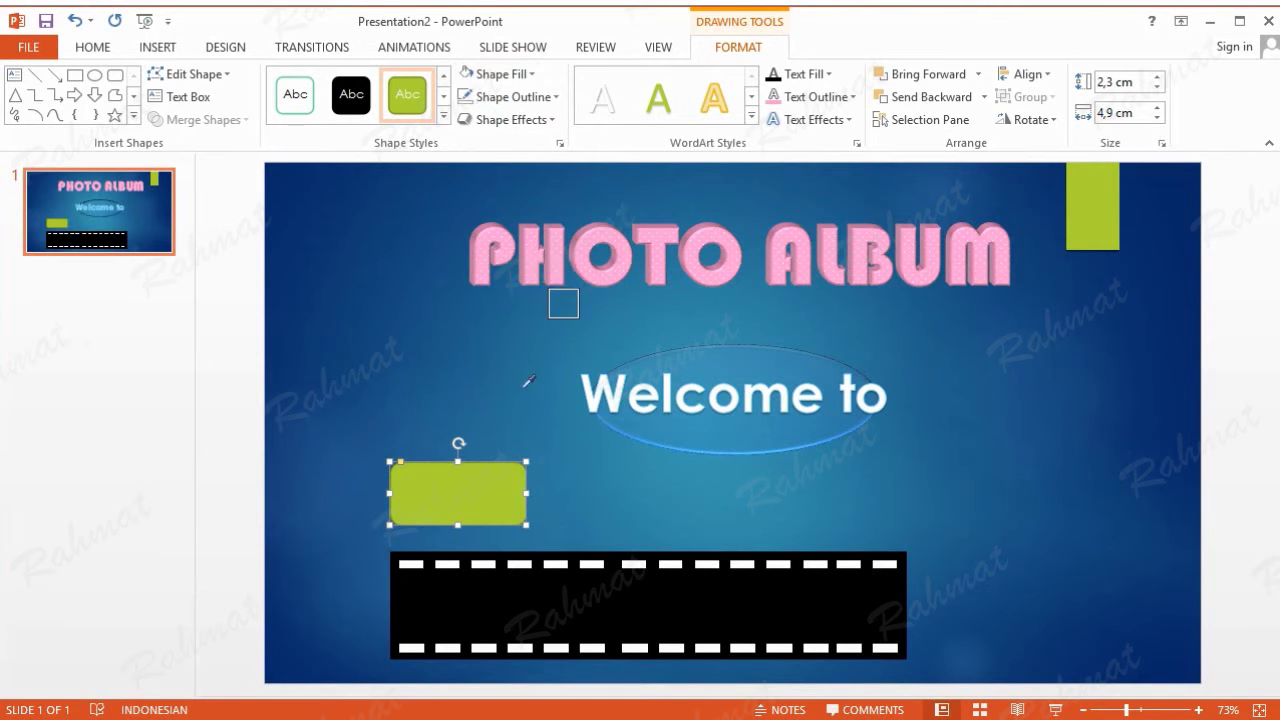
{"action": "left_click", "coordinate": [497, 74]}
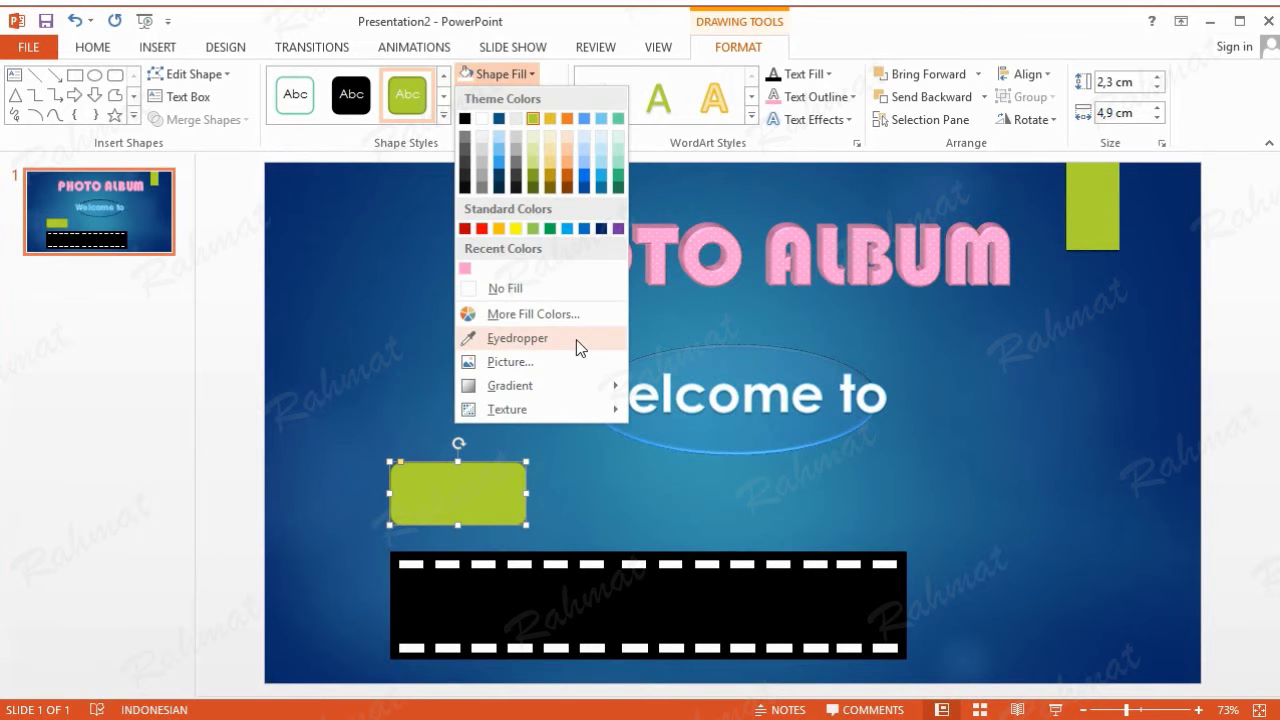
{"action": "left_click", "coordinate": [517, 361]}
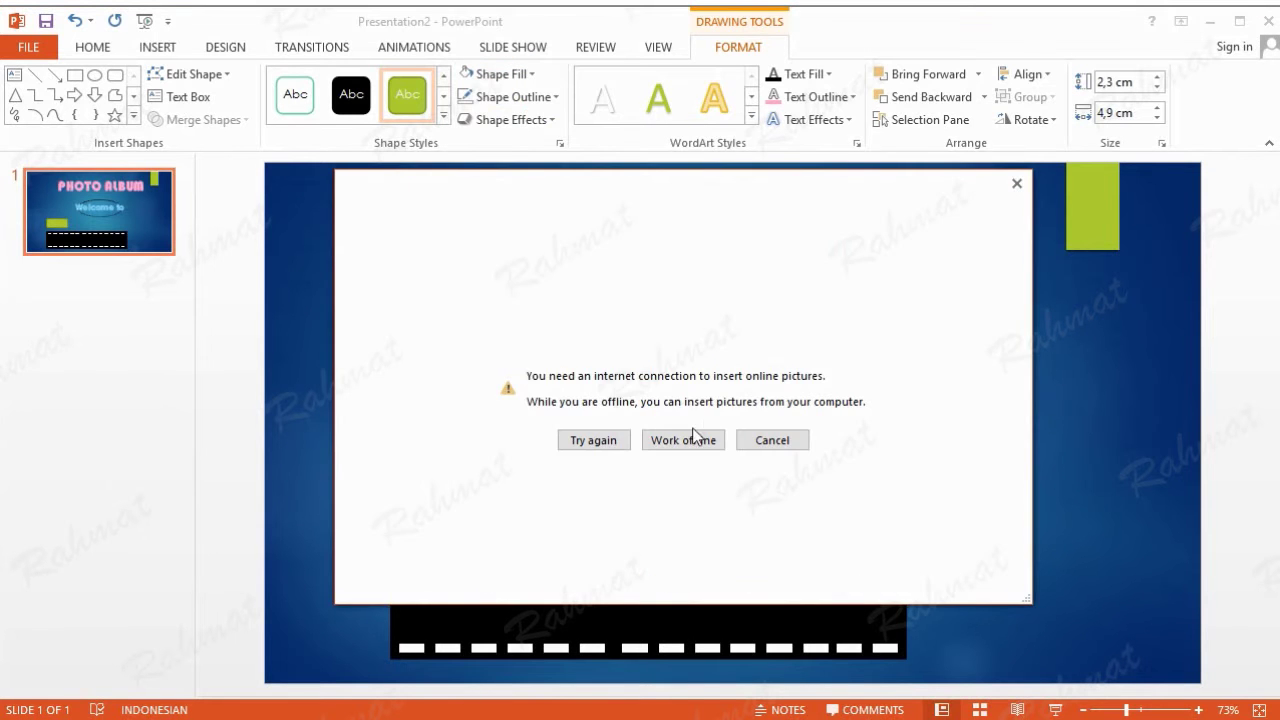
{"action": "left_click", "coordinate": [683, 440]}
{"action": "left_click", "coordinate": [372, 155]}
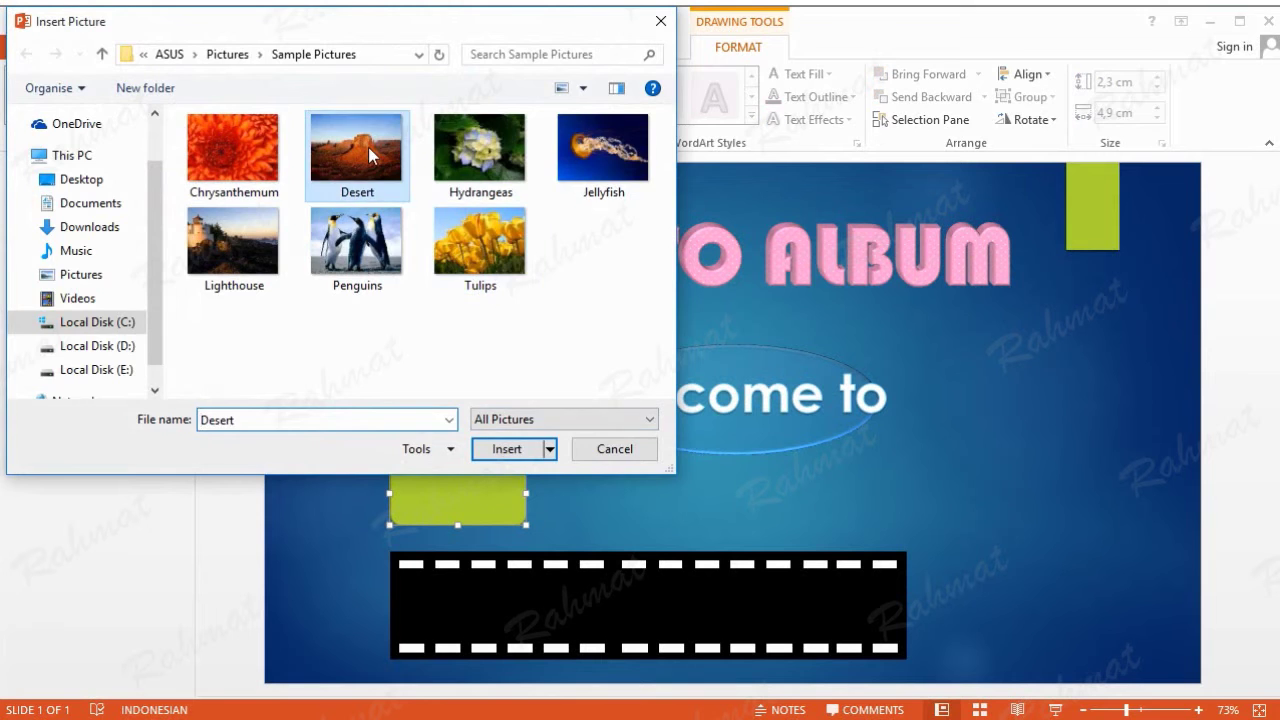
{"action": "double_click", "coordinate": [372, 155]}
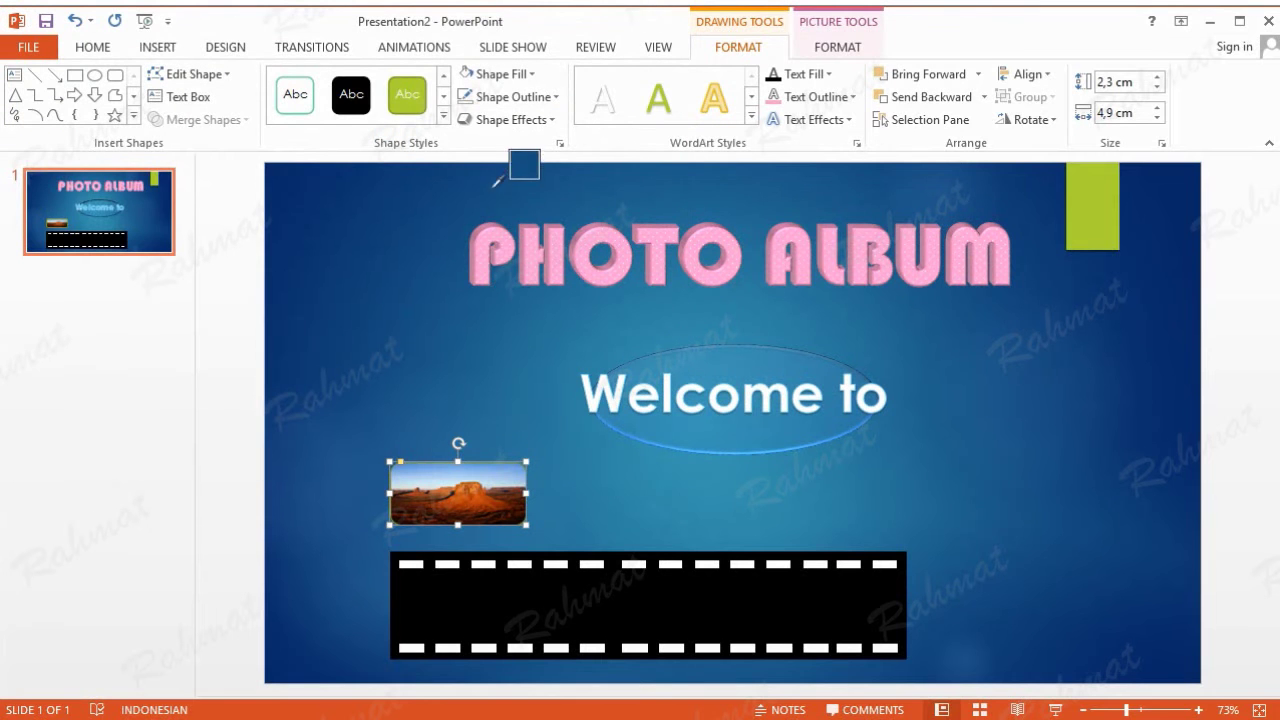
Apply a Circle top bevel 15 pt wide and 3 pt high in 3-D Format
{"action": "left_click", "coordinate": [515, 122]}
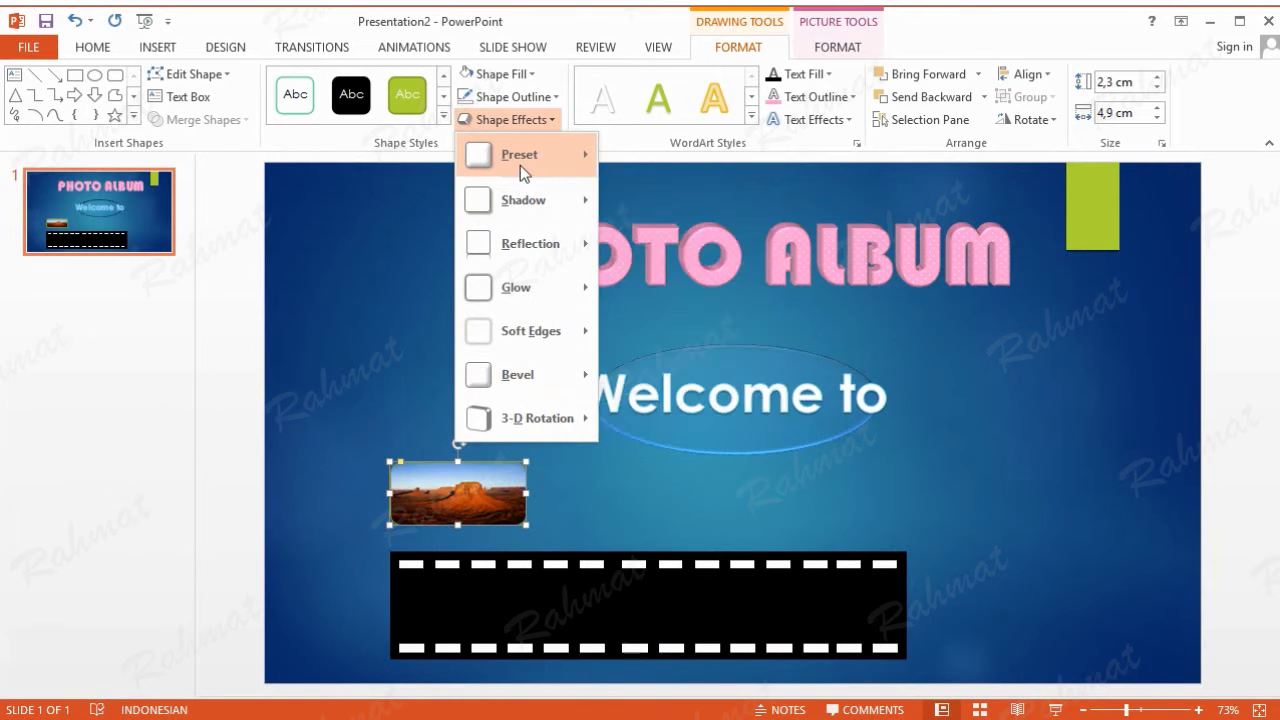
{"action": "mouse_move", "coordinate": [520, 154]}
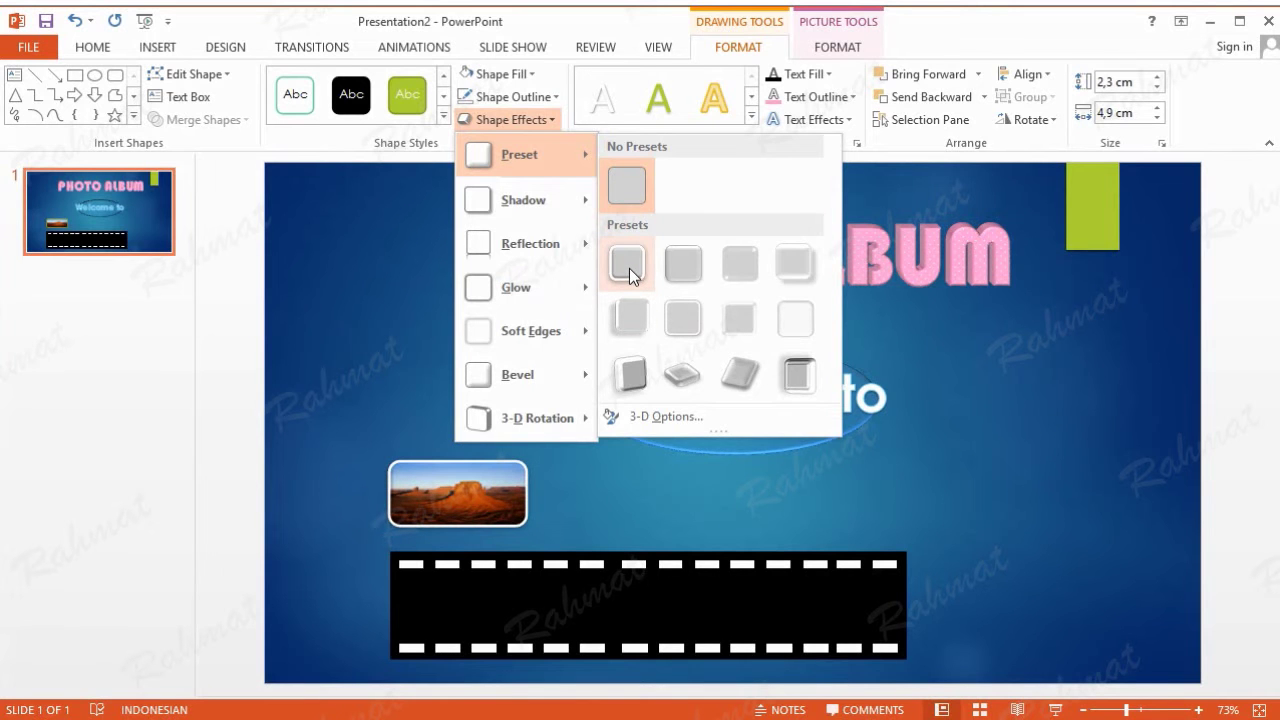
{"action": "left_click", "coordinate": [545, 122]}
{"action": "left_click", "coordinate": [540, 120]}
{"action": "mouse_move", "coordinate": [518, 374]}
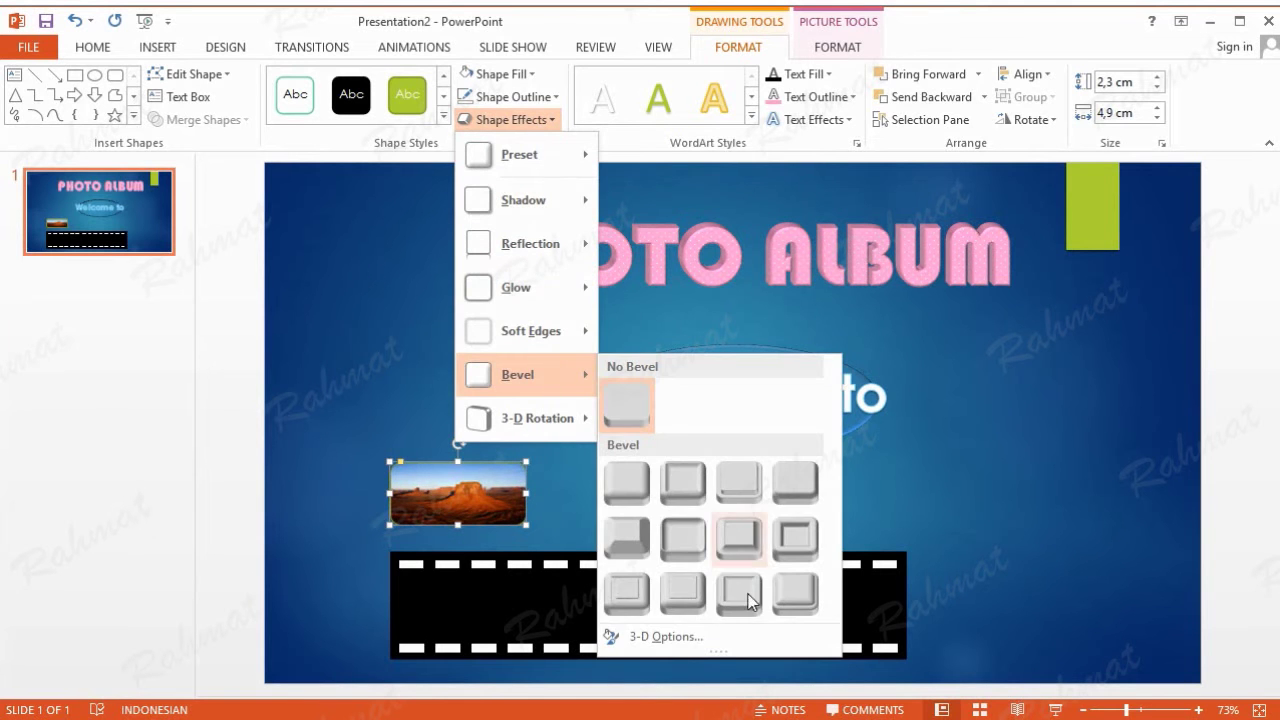
{"action": "left_click", "coordinate": [695, 642]}
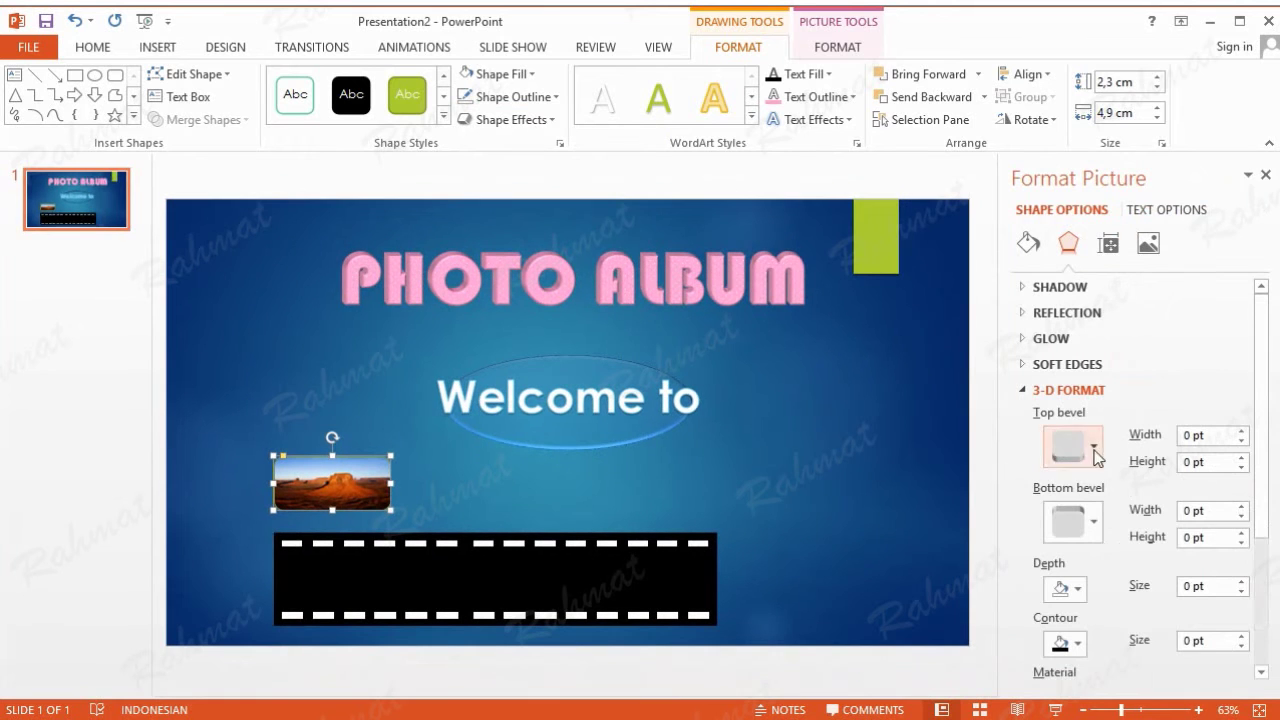
{"action": "left_click", "coordinate": [1072, 446]}
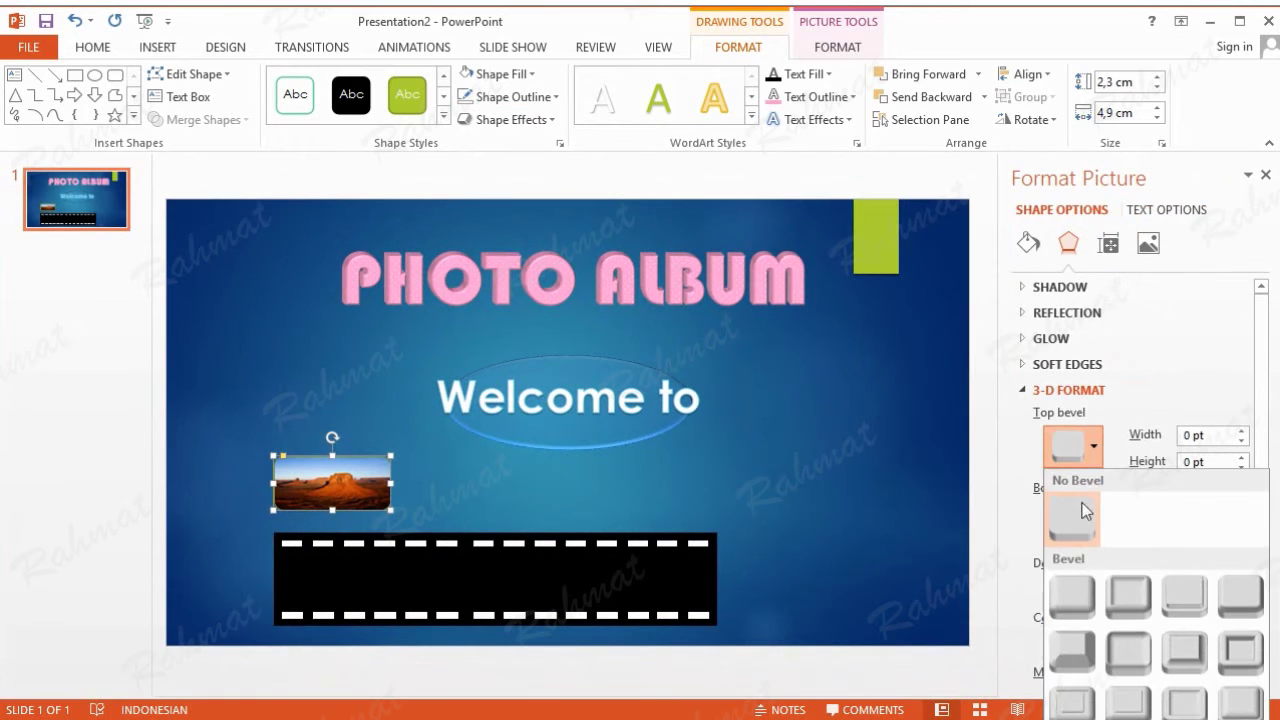
{"action": "left_click", "coordinate": [1075, 592]}
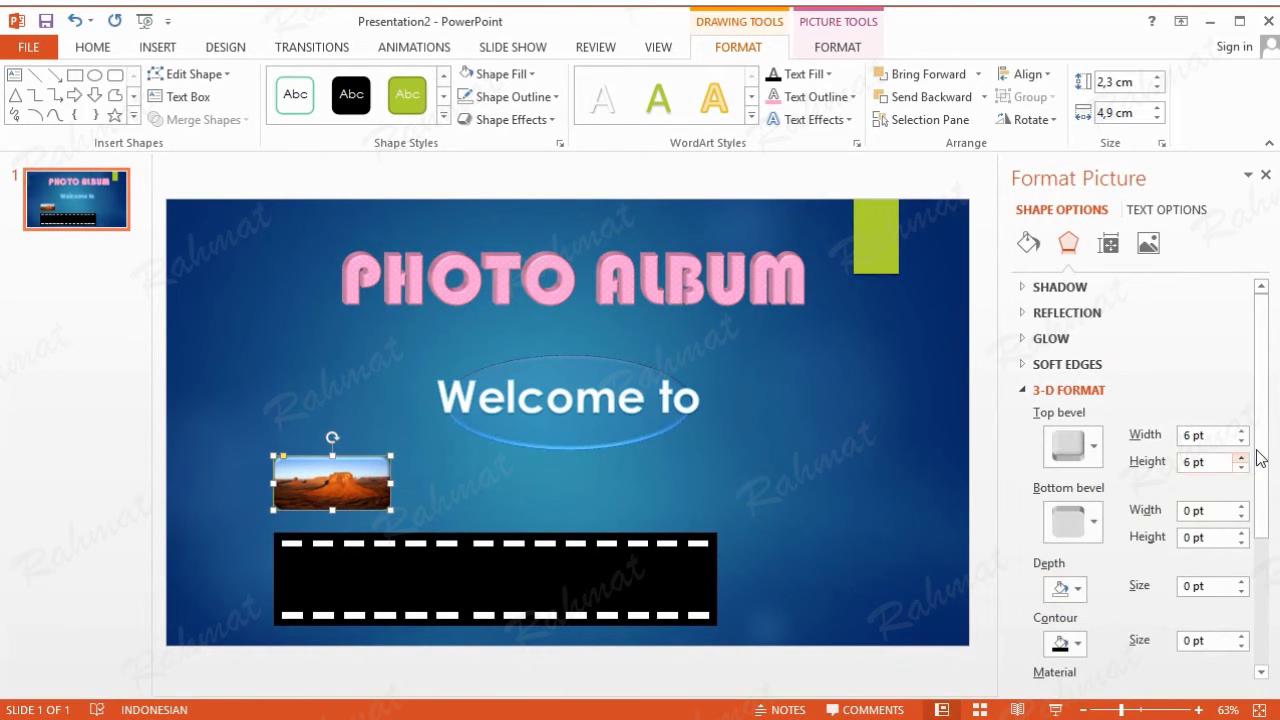
{"action": "left_click", "coordinate": [1196, 436]}
{"action": "left_click_drag", "start_coordinate": [1194, 436], "coordinate": [1178, 443]}
{"action": "type", "text": "15"}
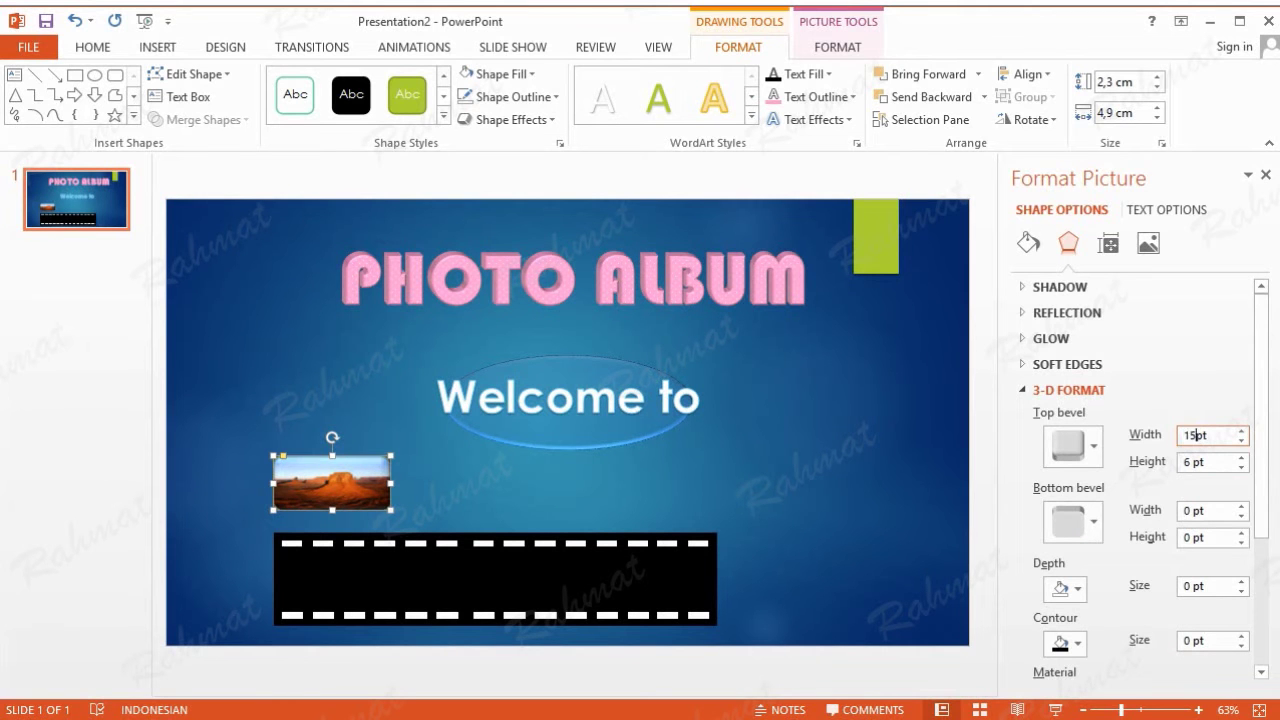
{"action": "left_click", "coordinate": [1192, 462]}
{"action": "type", "text": "3"}
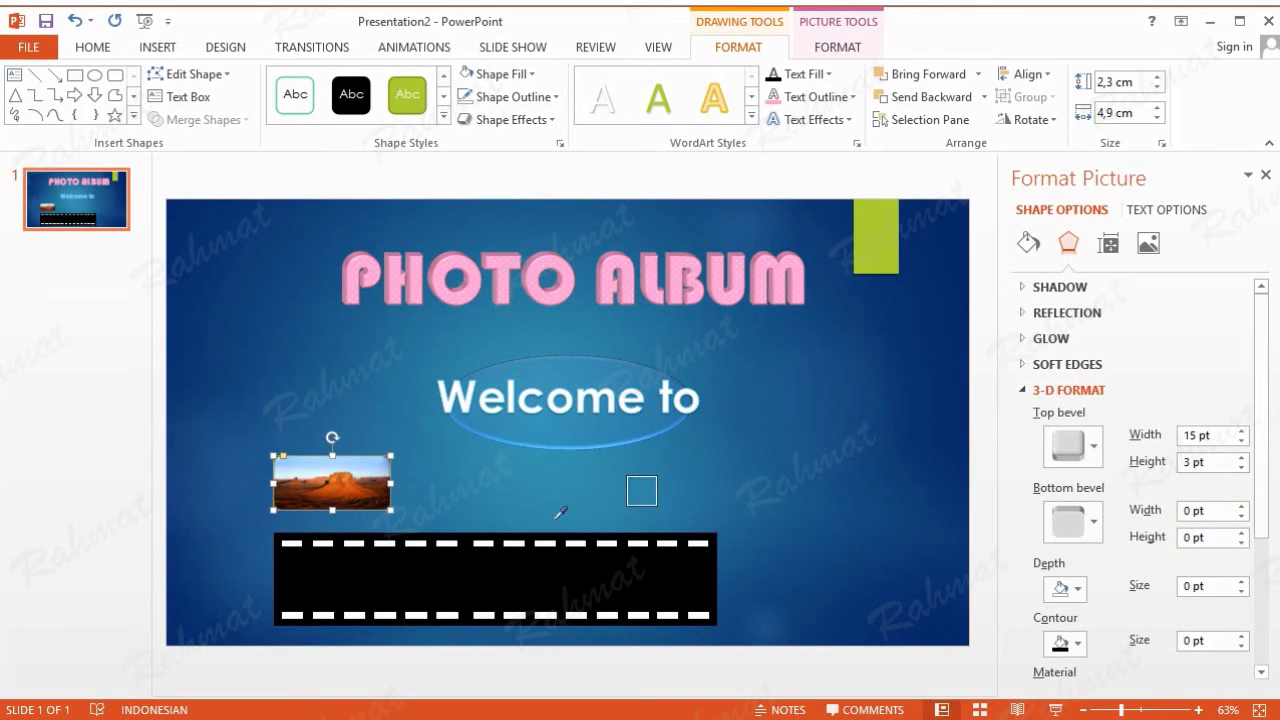
Give the picture a thicker white outline
{"action": "left_click", "coordinate": [1265, 174]}
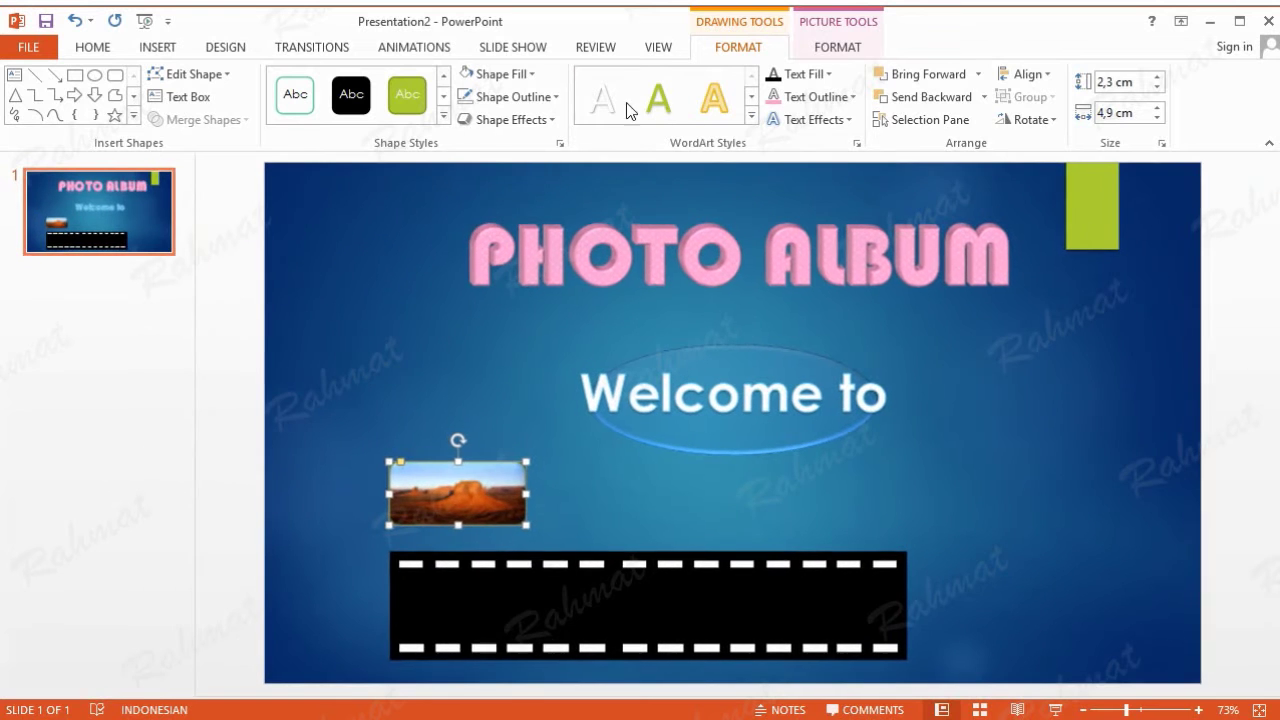
{"action": "left_click", "coordinate": [474, 122]}
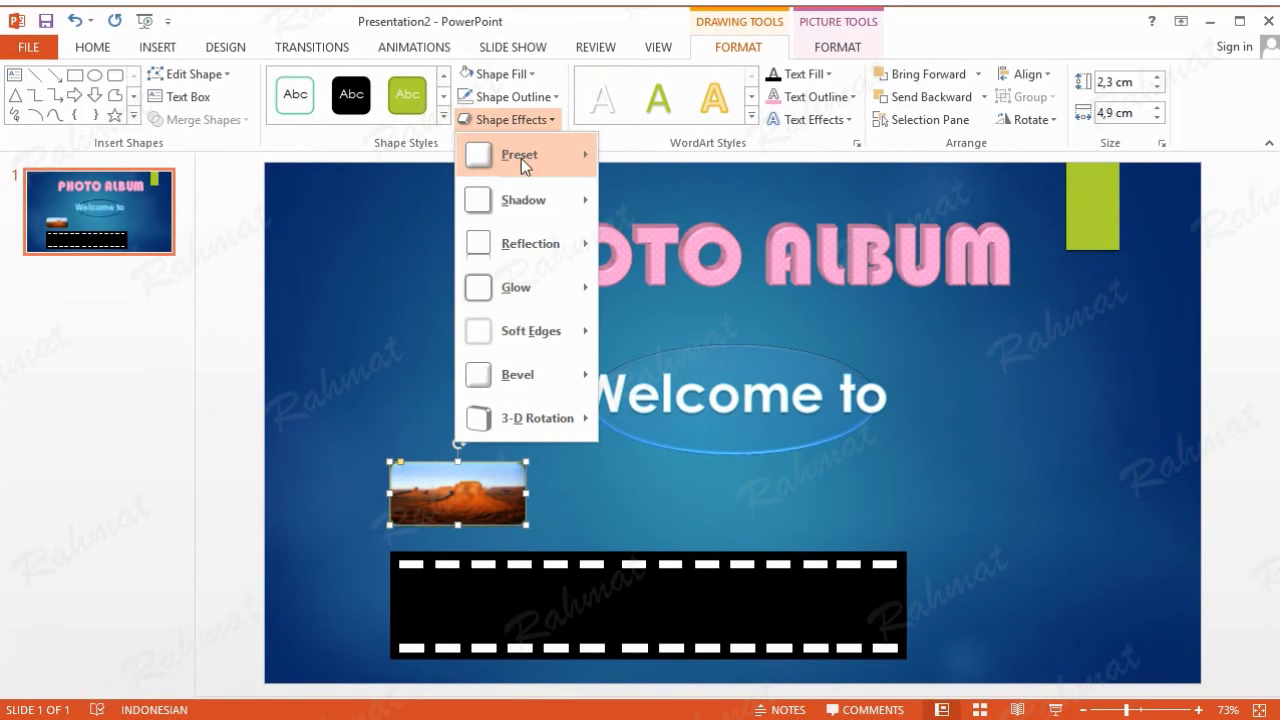
{"action": "left_click", "coordinate": [510, 96]}
{"action": "left_click", "coordinate": [482, 141]}
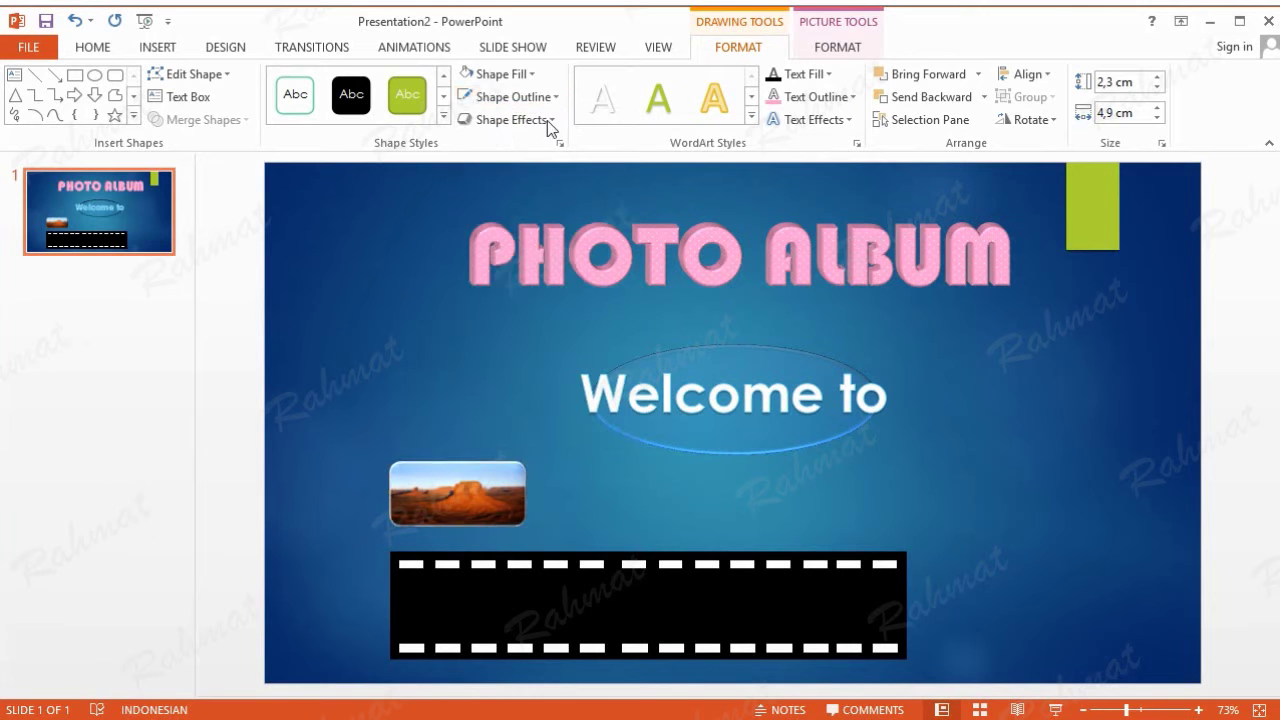
{"action": "left_click", "coordinate": [540, 96]}
{"action": "mouse_move", "coordinate": [507, 384]}
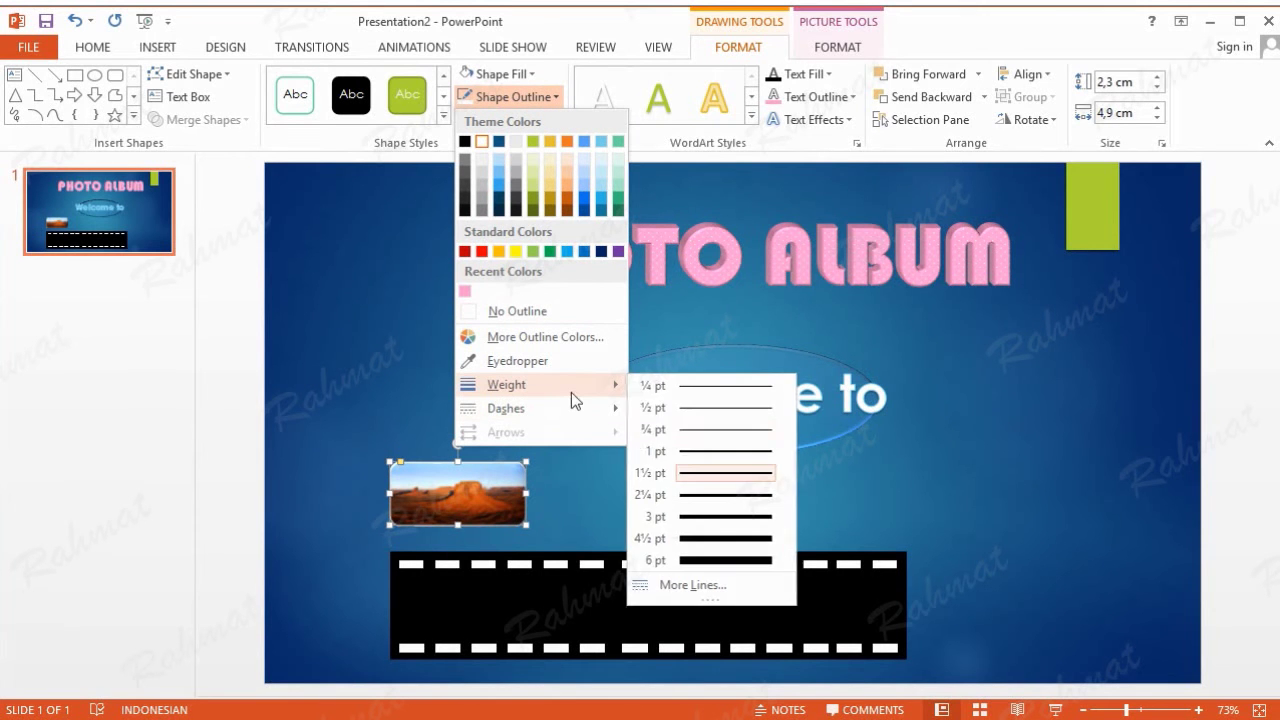
{"action": "left_click", "coordinate": [703, 472]}
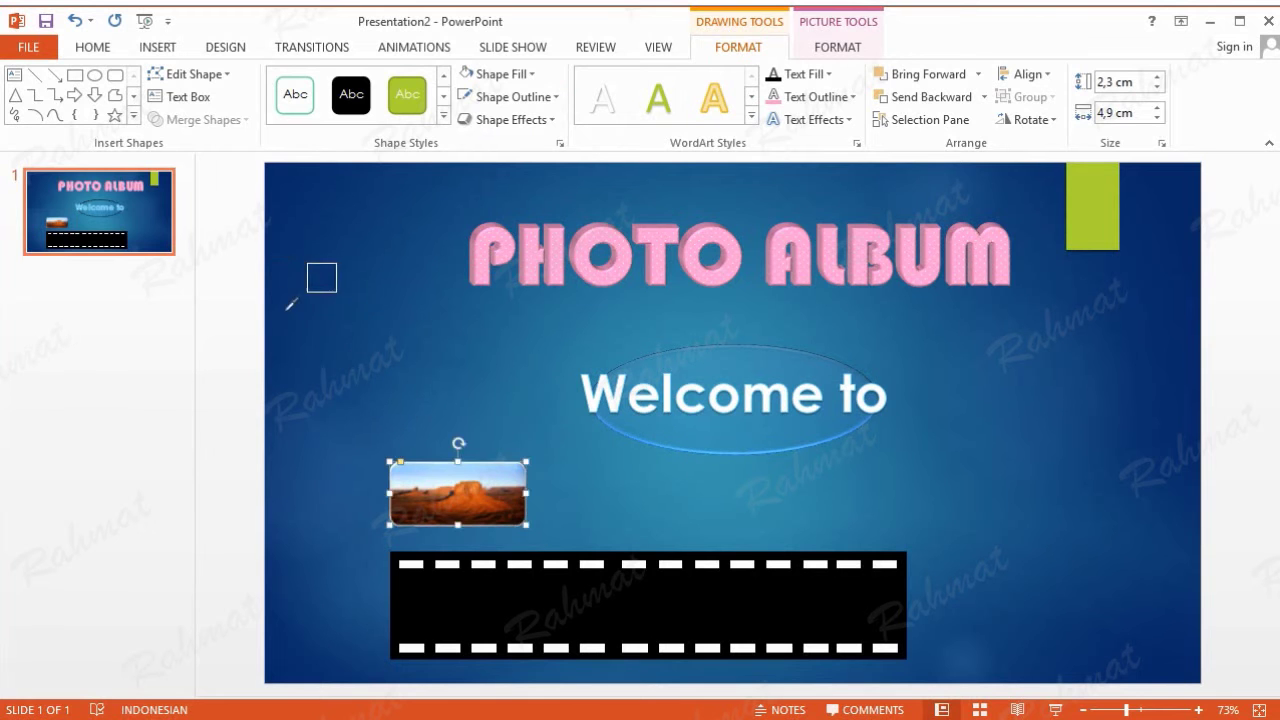
Delete the photo, move the white frame up, and refill it with the Desert picture
{"action": "right_click", "coordinate": [252, 266]}
{"action": "left_click", "coordinate": [440, 570]}
{"action": "left_click_drag", "start_coordinate": [474, 508], "coordinate": [471, 418]}
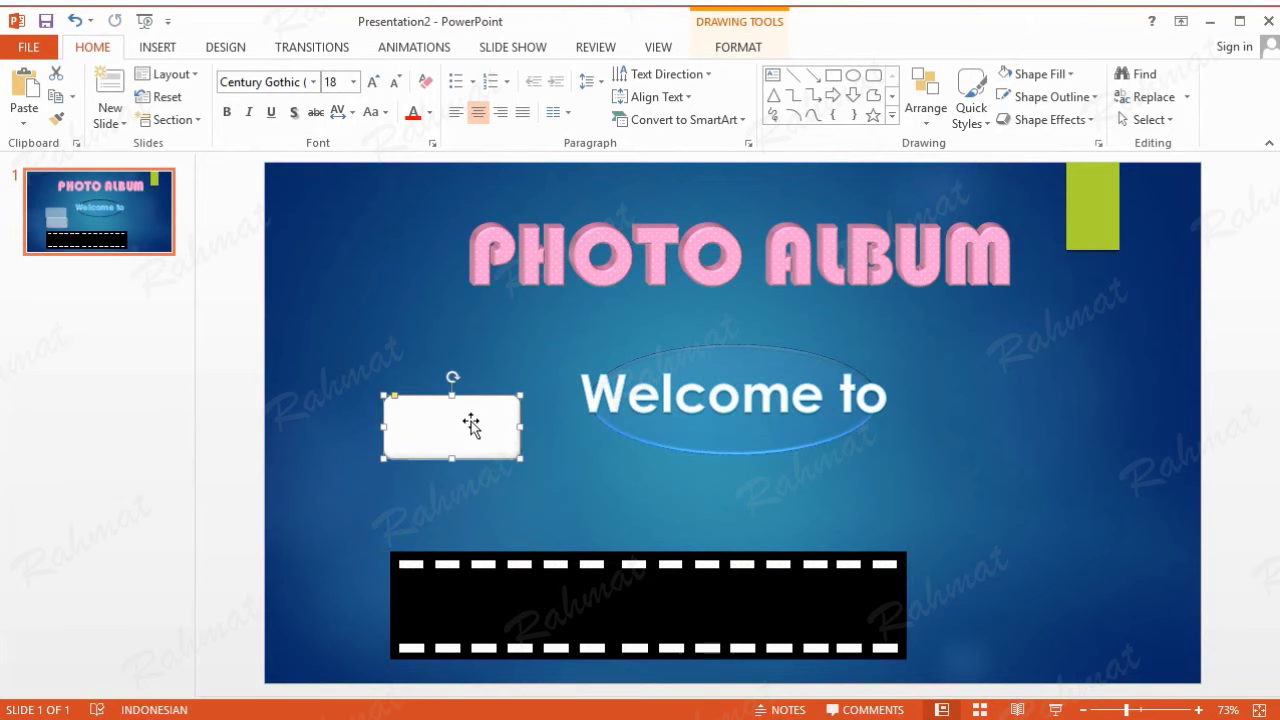
{"action": "left_click", "coordinate": [733, 53]}
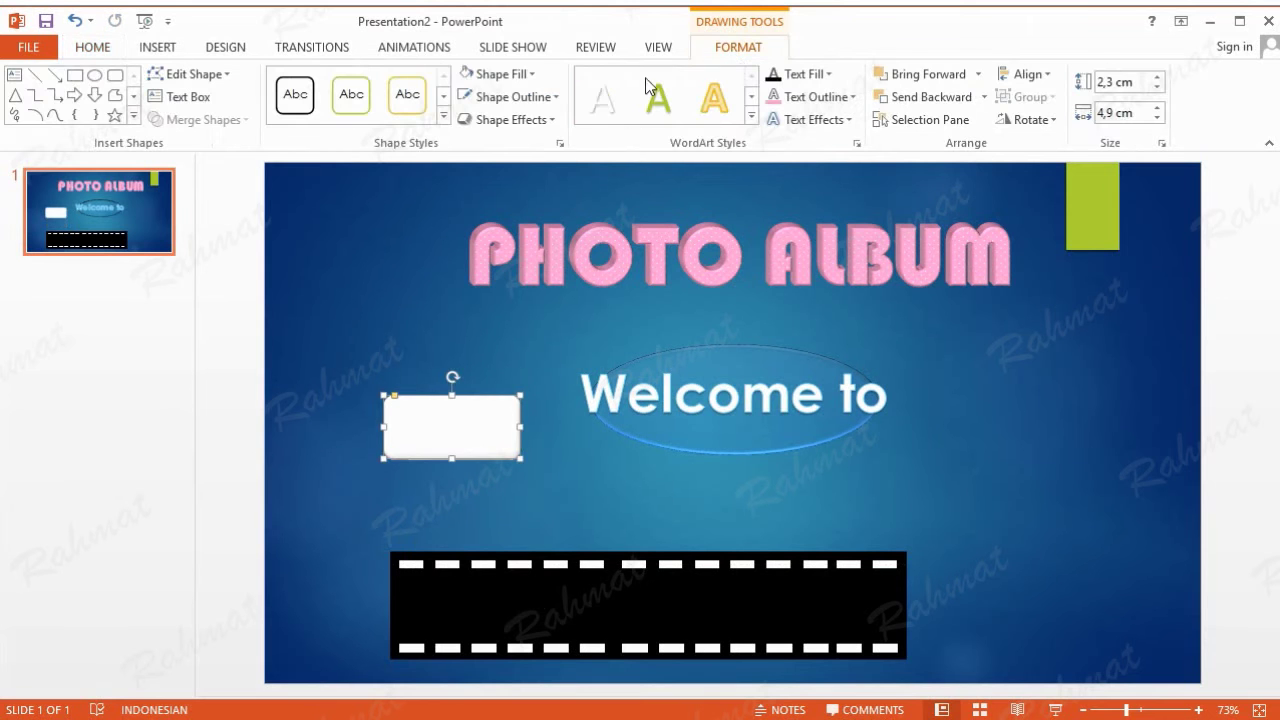
{"action": "left_click", "coordinate": [498, 74]}
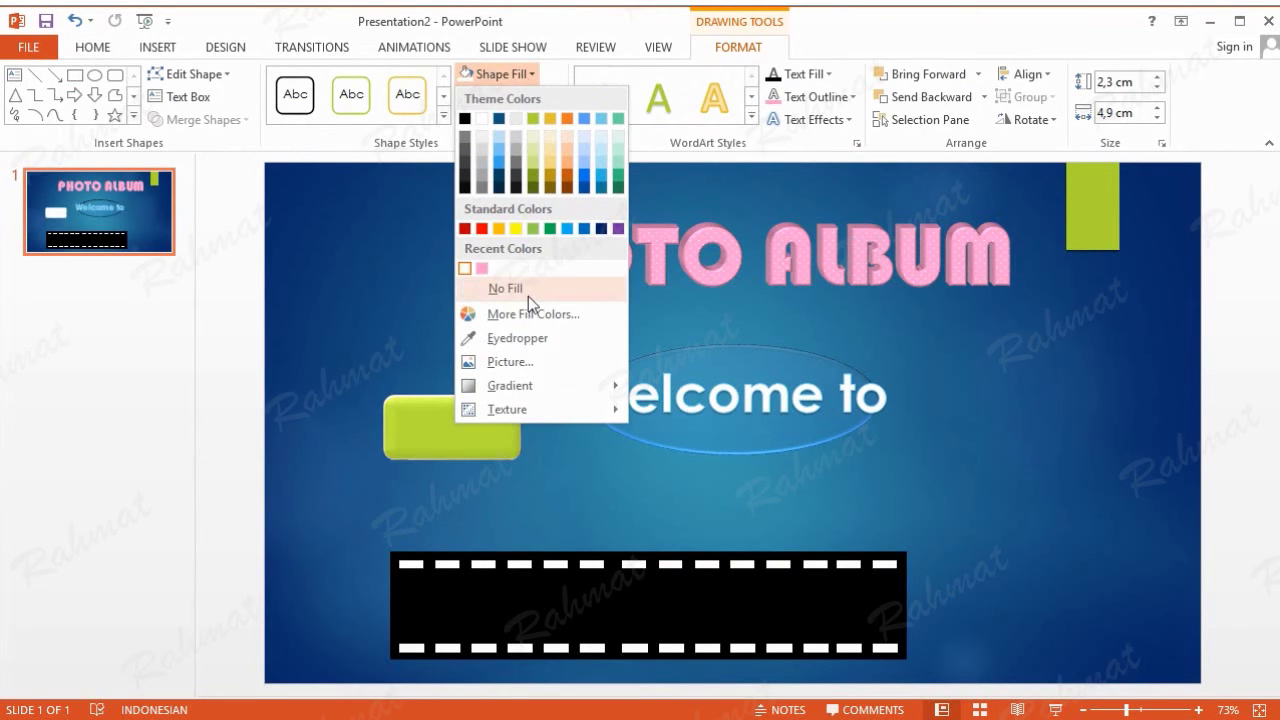
{"action": "left_click", "coordinate": [537, 355]}
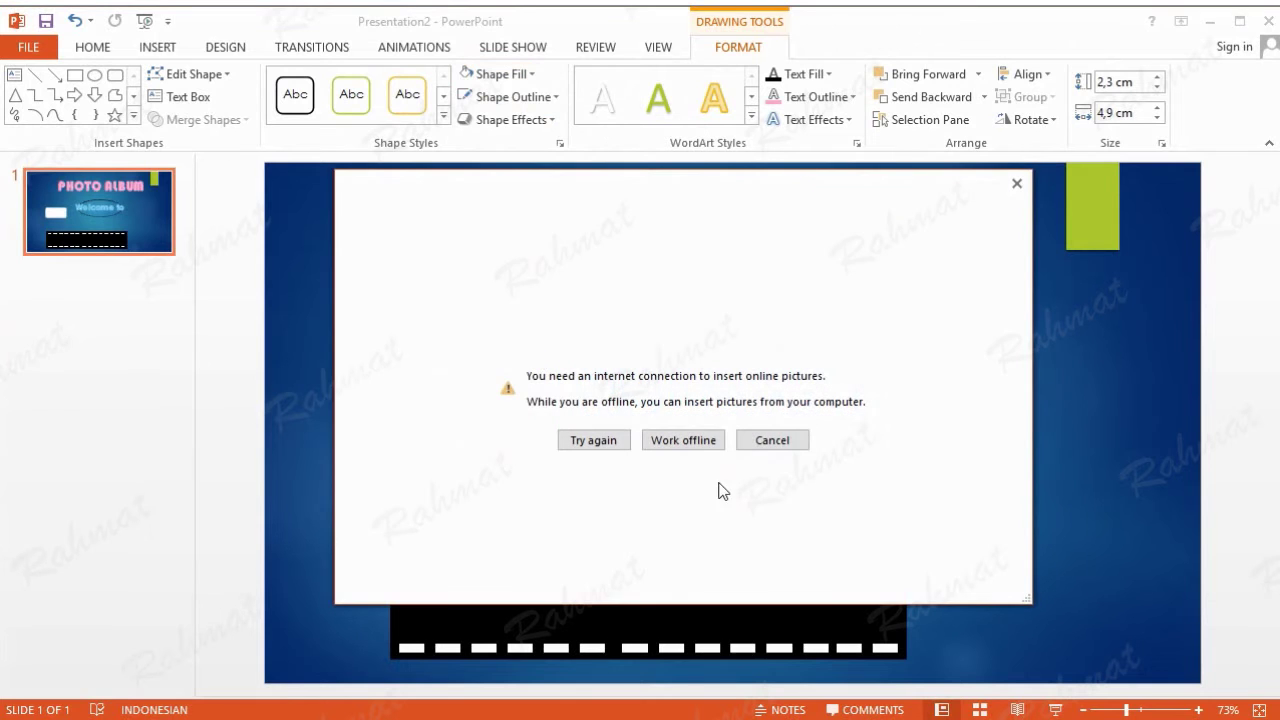
{"action": "left_click", "coordinate": [688, 441]}
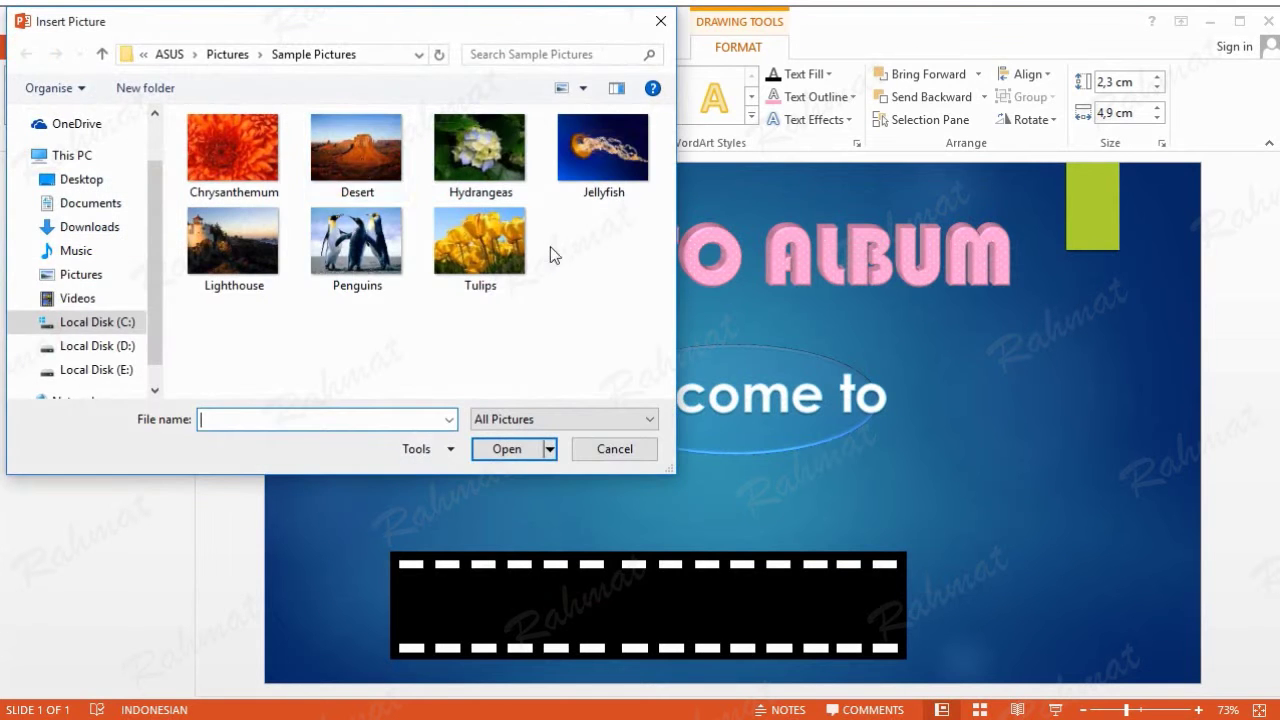
{"action": "double_click", "coordinate": [365, 165]}
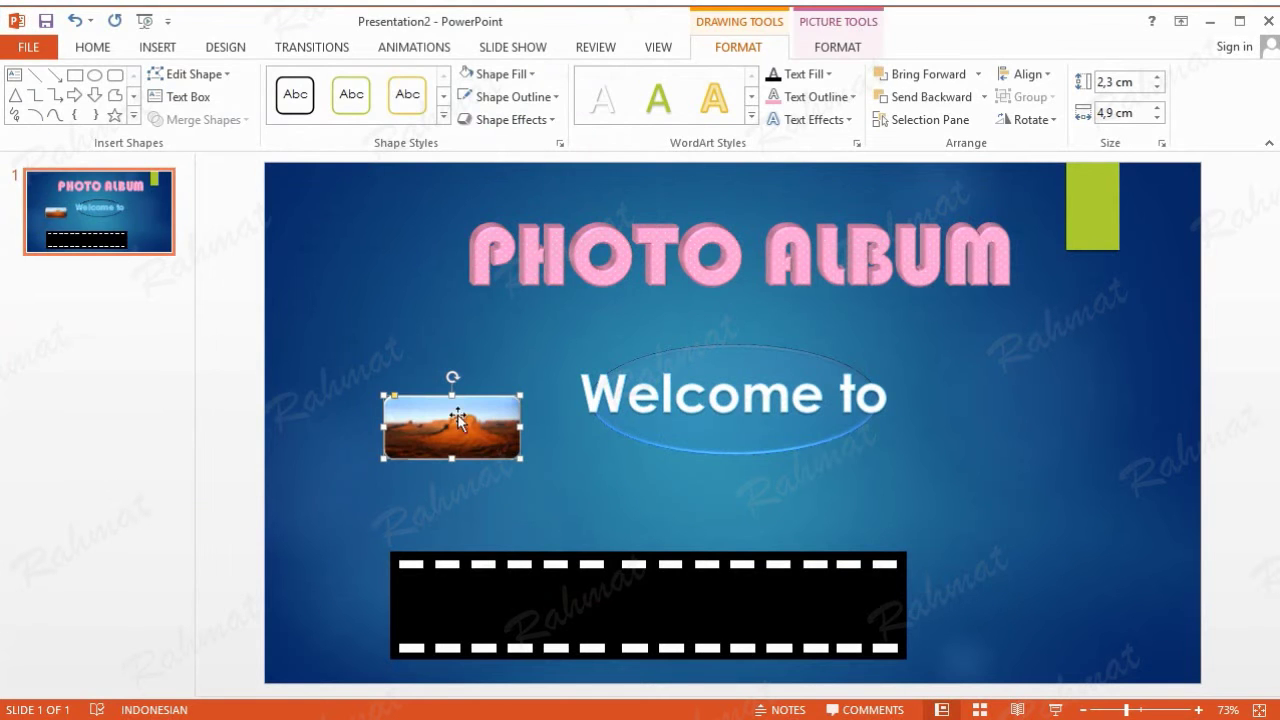
{"action": "left_click", "coordinate": [518, 387]}
Drag the desert photo onto the film strip's left end, undoing the extra nudge
{"action": "left_click_drag", "start_coordinate": [496, 437], "coordinate": [511, 600]}
{"action": "key", "text": "Down"}
{"action": "key", "text": "Down"}
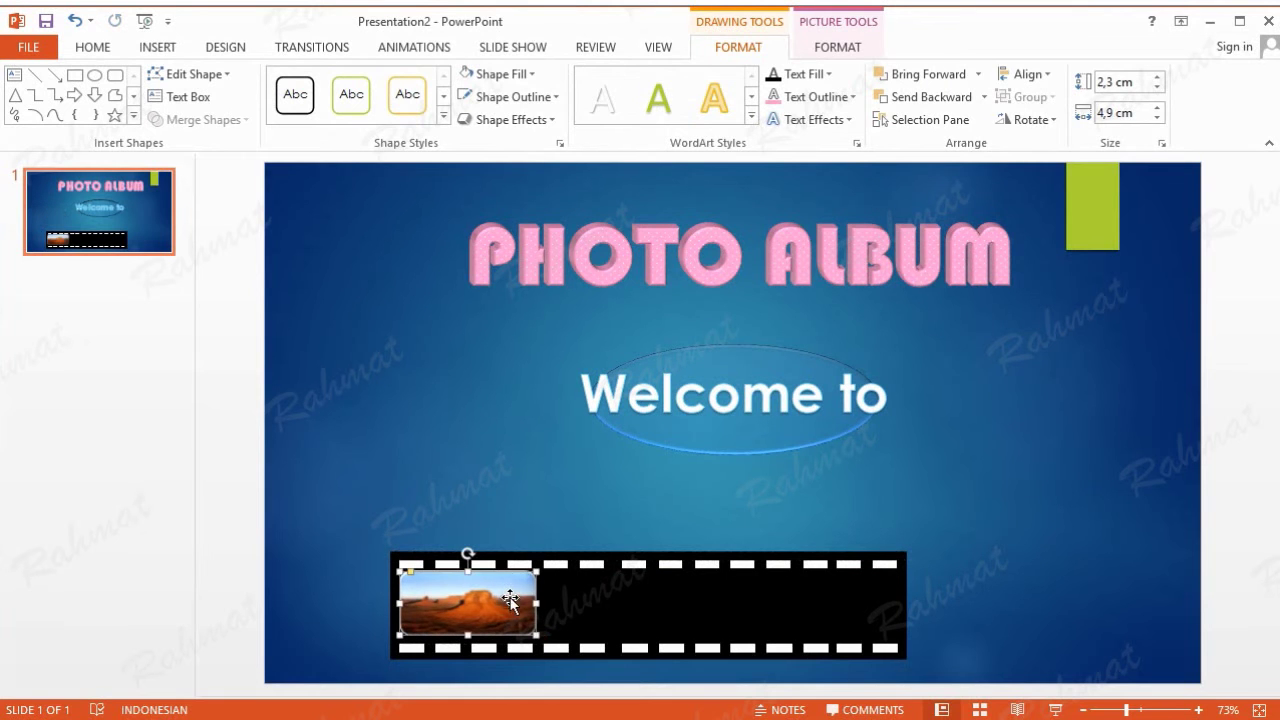
{"action": "key", "text": "ctrl+z"}
{"action": "key", "text": "ctrl+z"}
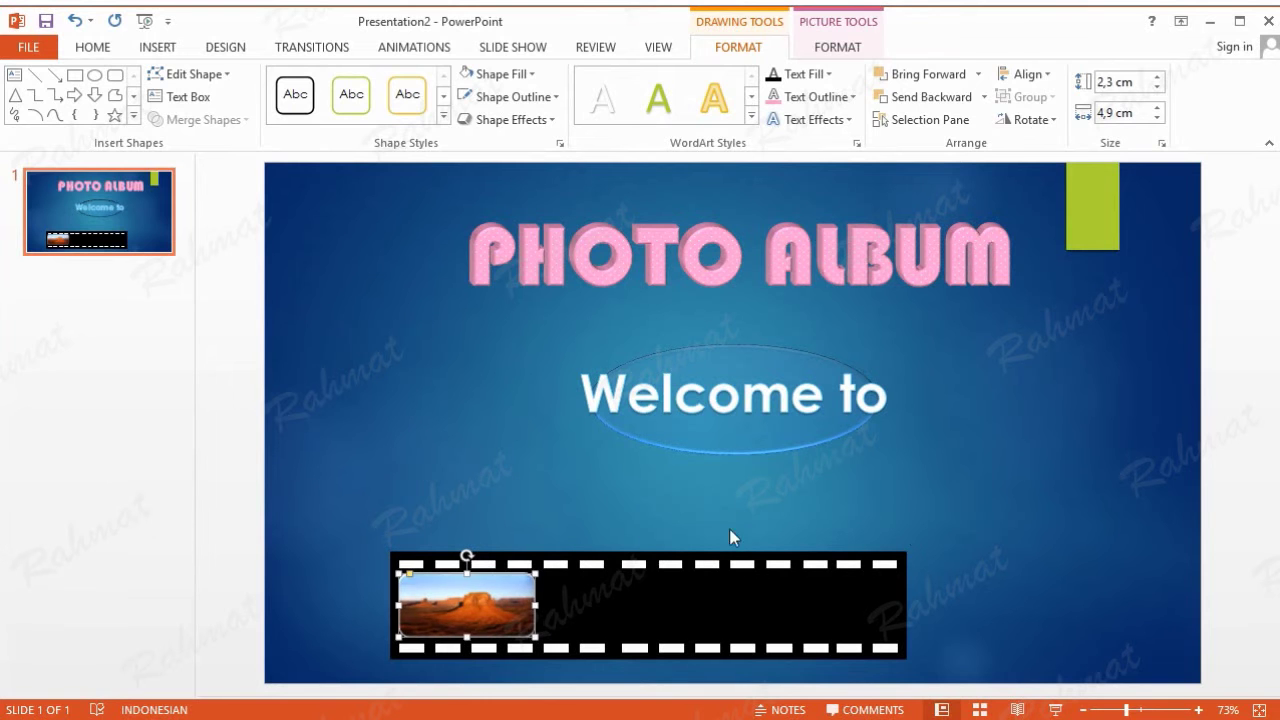
{"action": "left_click", "coordinate": [935, 535]}
Check the photo's placement by selecting it and the strip's top row of holes
{"action": "left_click", "coordinate": [471, 630]}
{"action": "left_click", "coordinate": [1000, 487]}
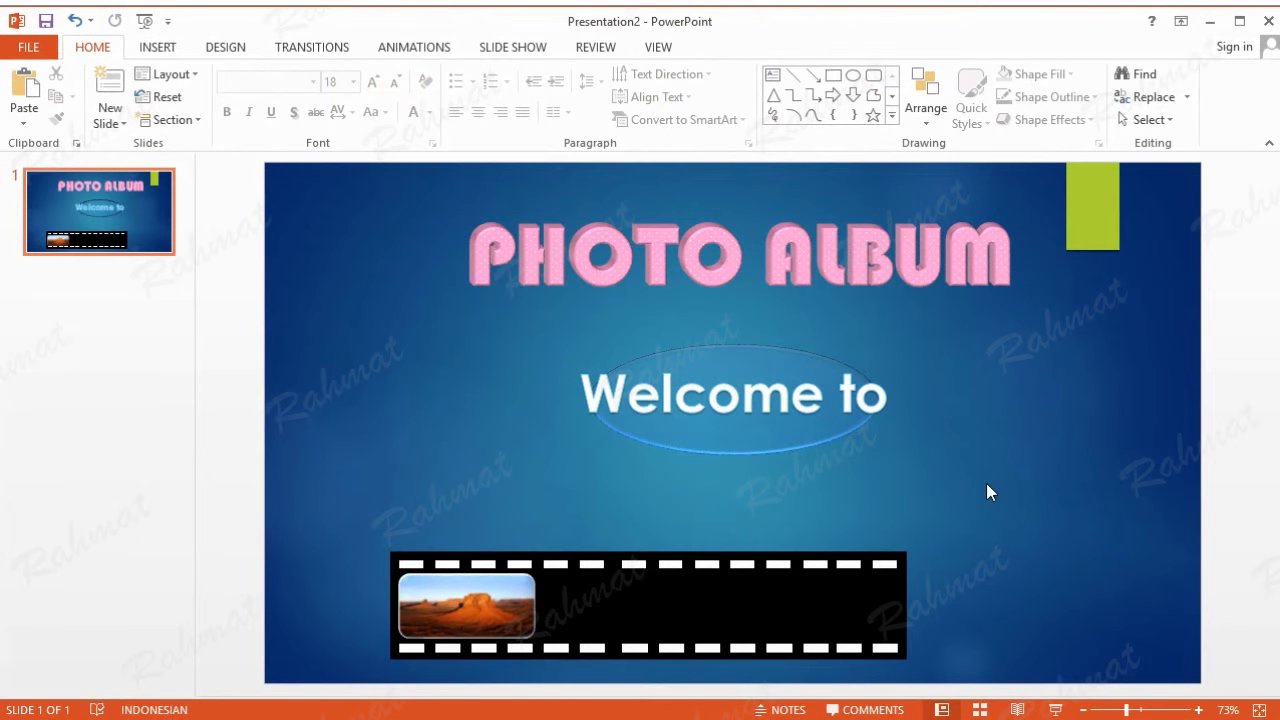
{"action": "left_click_drag", "start_coordinate": [358, 510], "coordinate": [974, 585]}
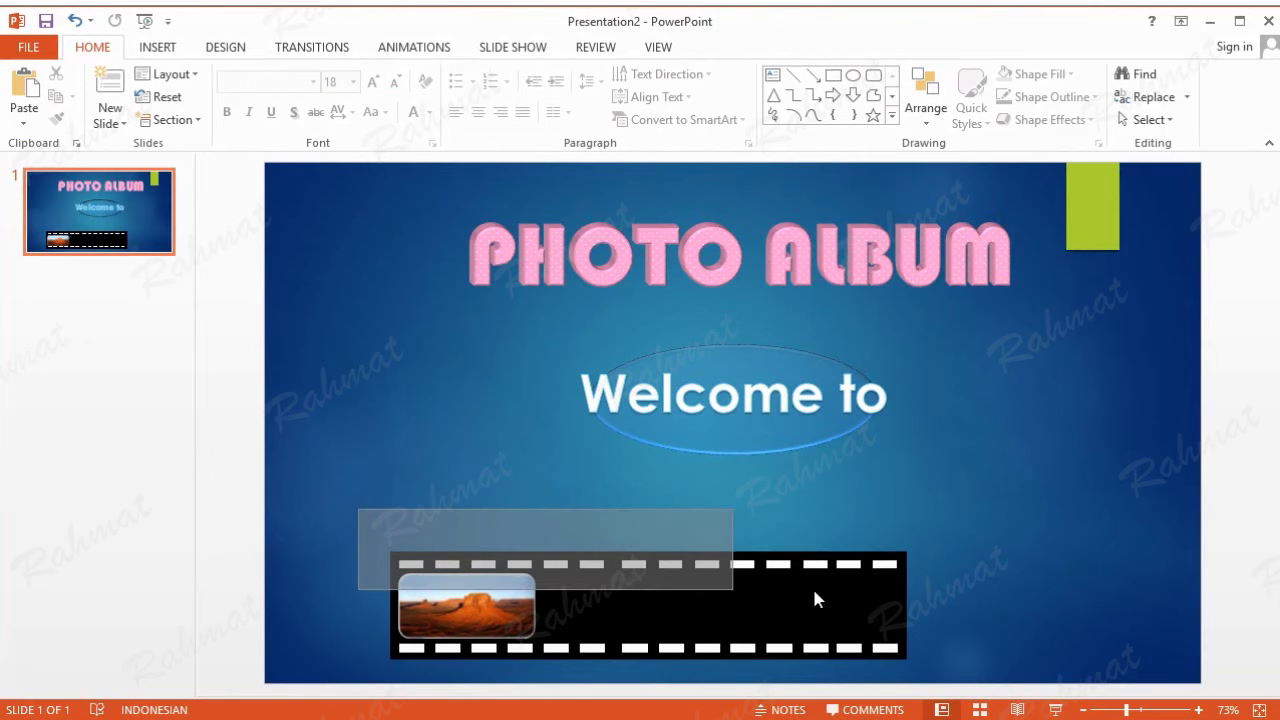
{"action": "left_click", "coordinate": [989, 575]}
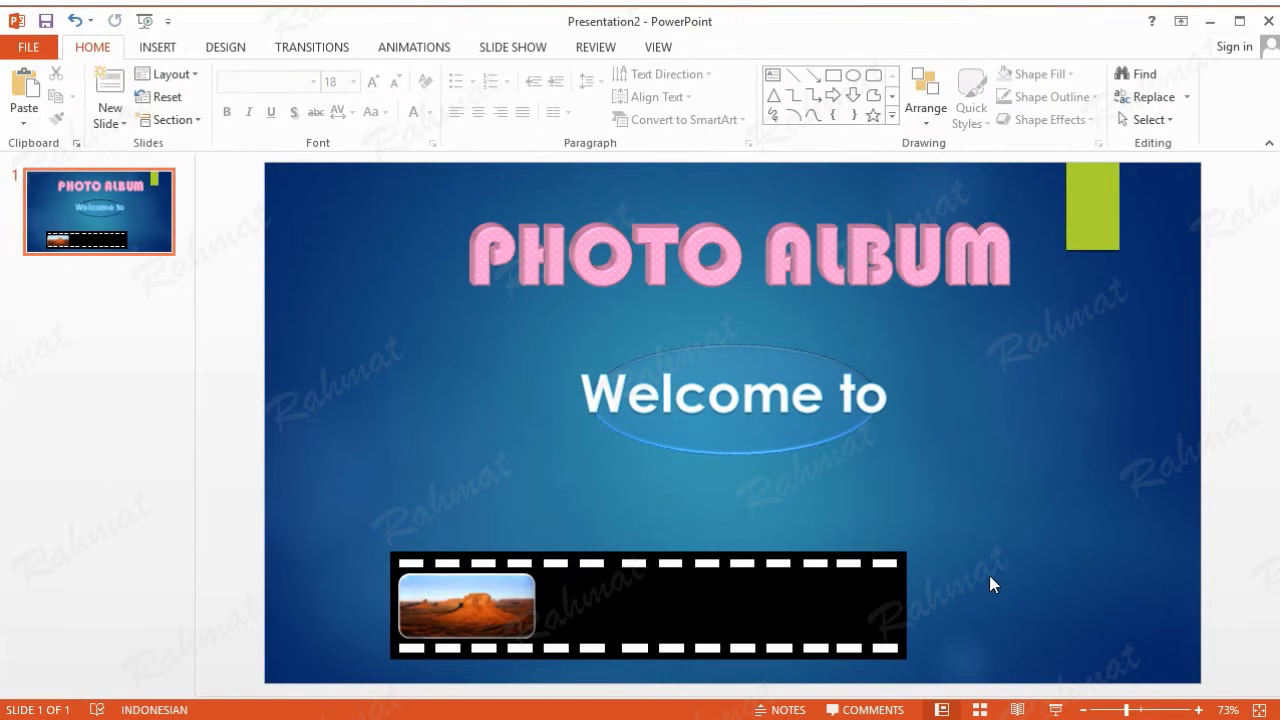
{"action": "left_click", "coordinate": [506, 612]}
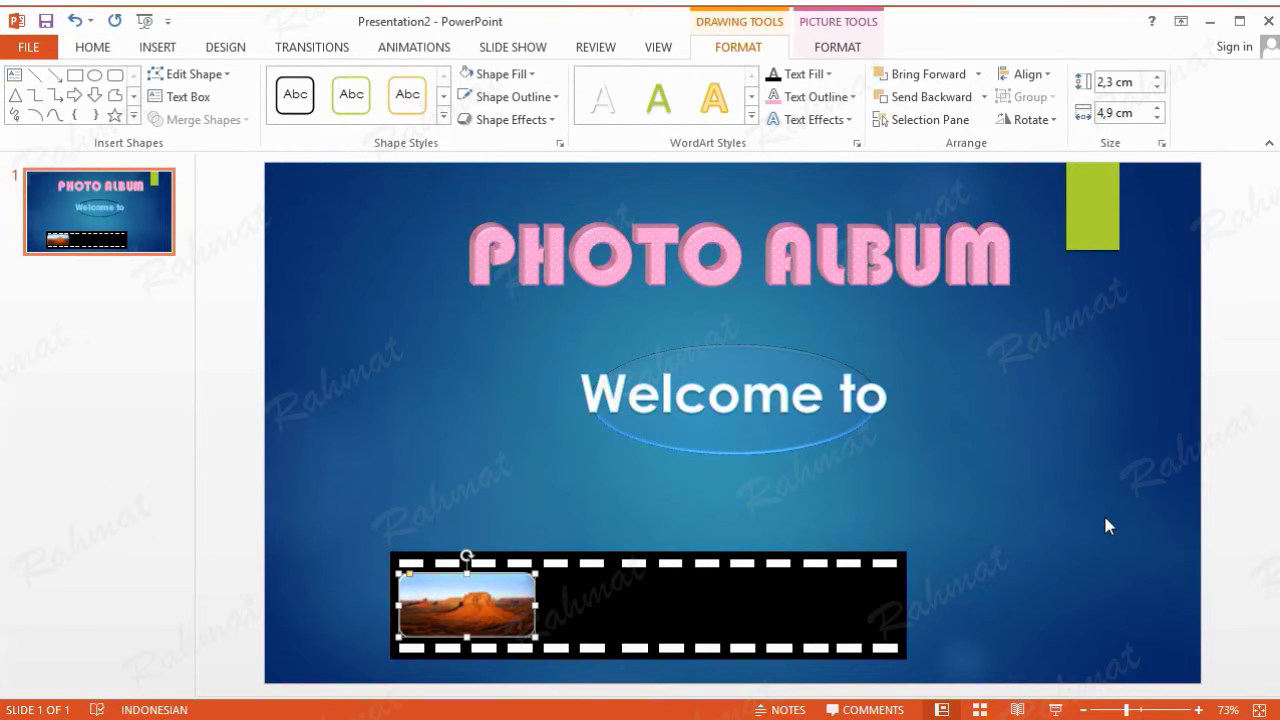
{"action": "left_click", "coordinate": [1103, 512]}
{"action": "left_click", "coordinate": [484, 610]}
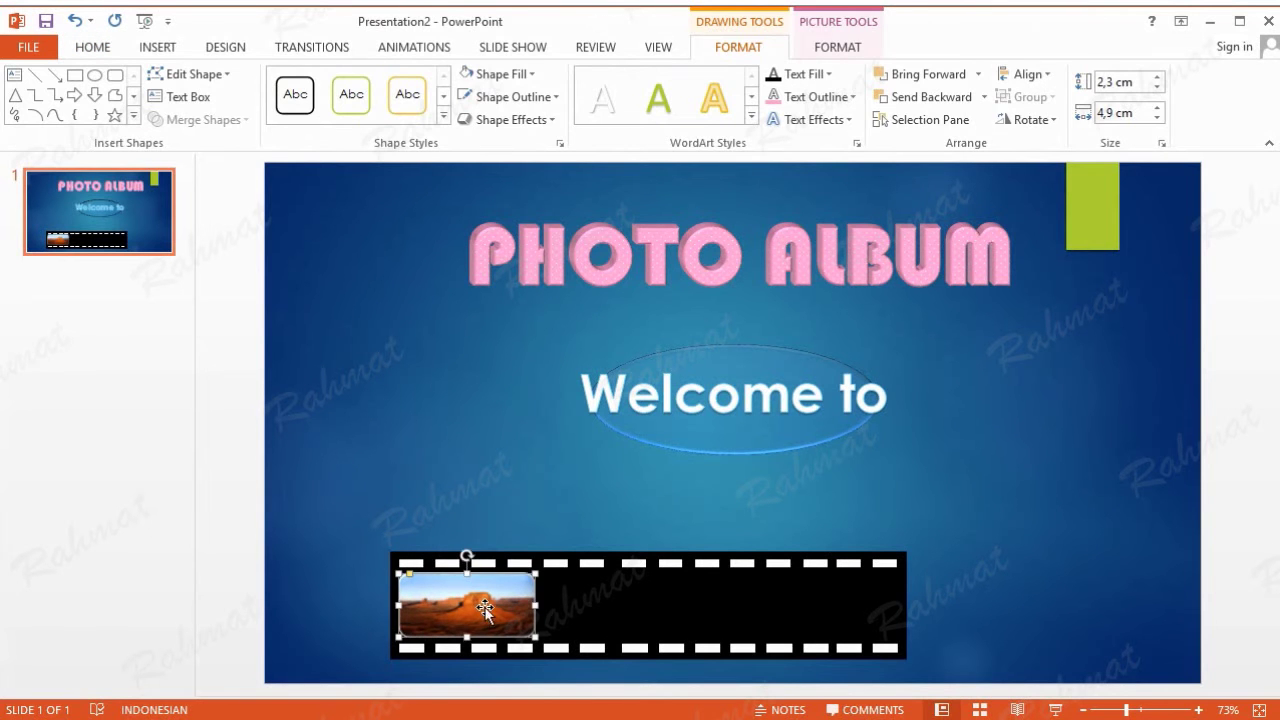
{"action": "left_click", "coordinate": [1071, 497]}
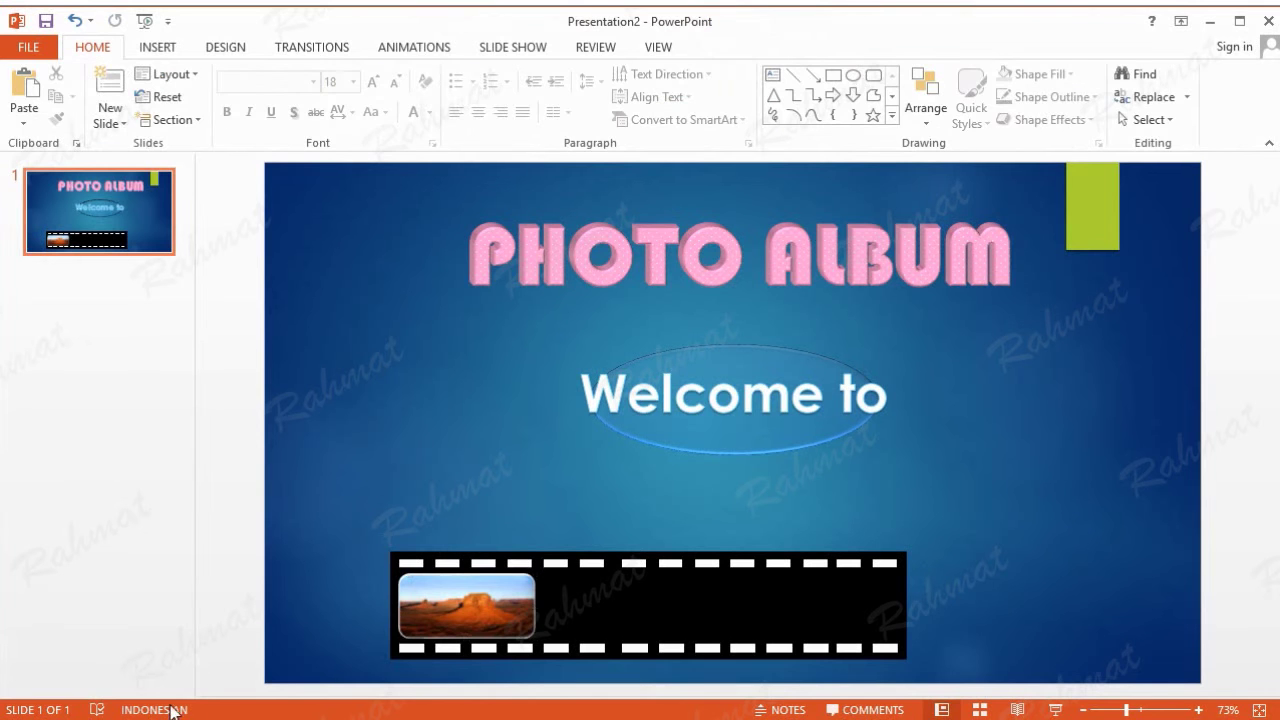
Select the bottom and top rows of holes, then the desert photo, to verify alignment
{"action": "left_click_drag", "start_coordinate": [478, 676], "coordinate": [940, 700]}
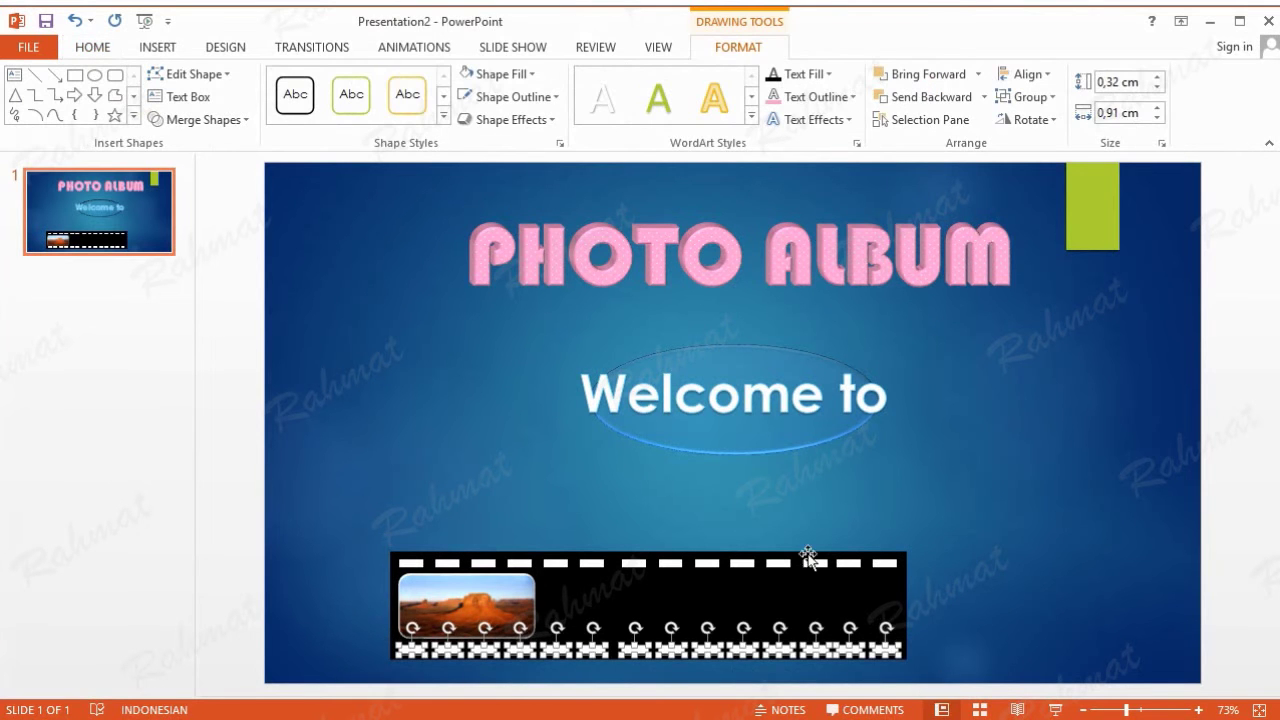
{"action": "left_click", "coordinate": [354, 527]}
{"action": "left_click_drag", "start_coordinate": [354, 527], "coordinate": [951, 582]}
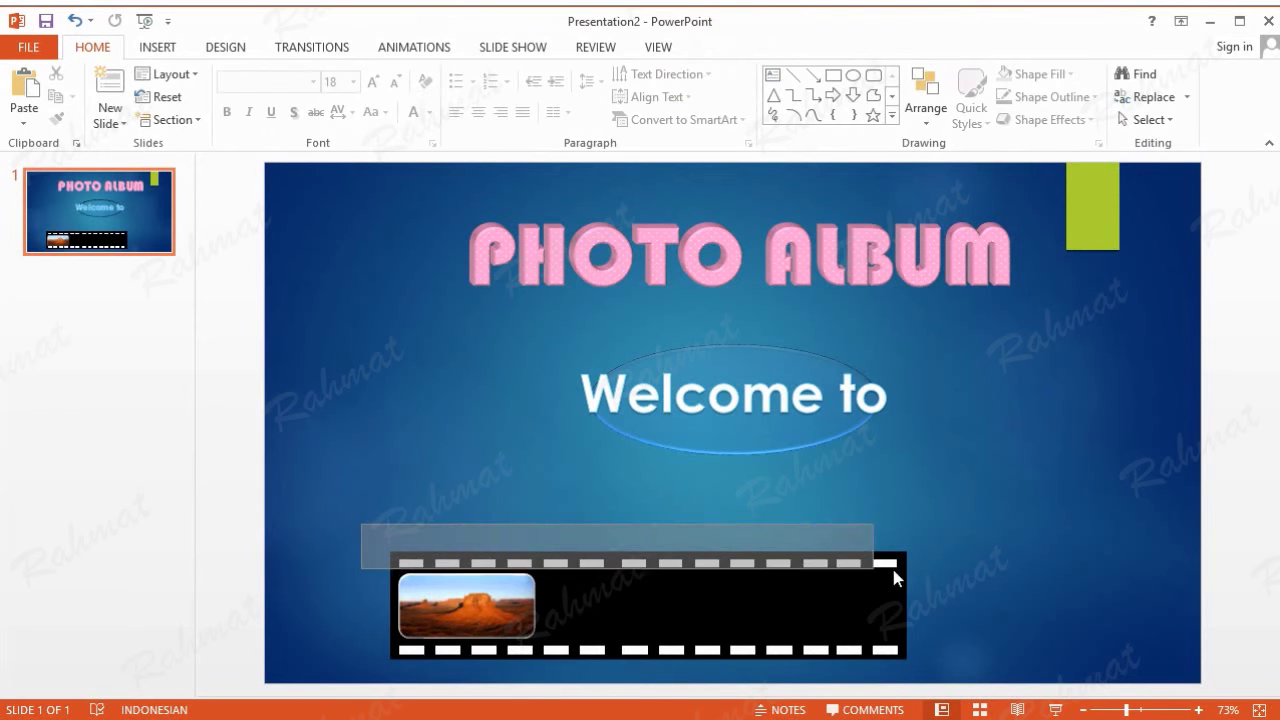
{"action": "left_click", "coordinate": [987, 560]}
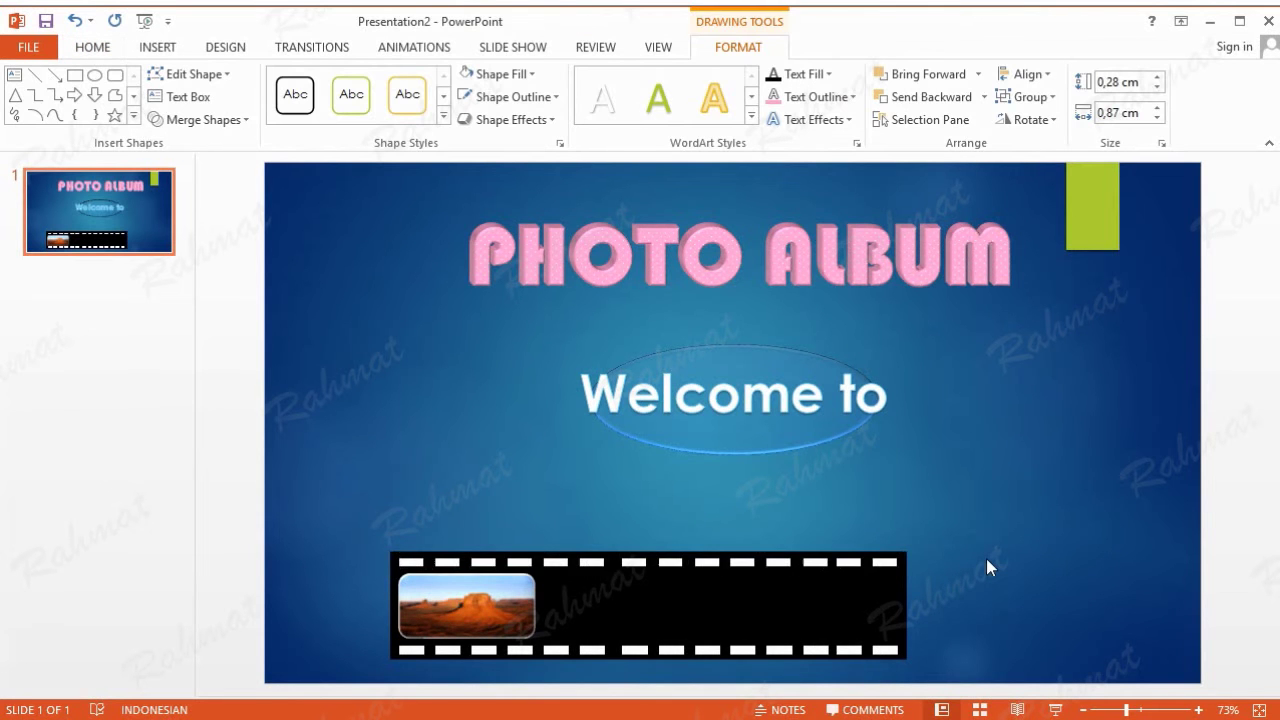
{"action": "left_click", "coordinate": [528, 594]}
{"action": "left_click", "coordinate": [1052, 502]}
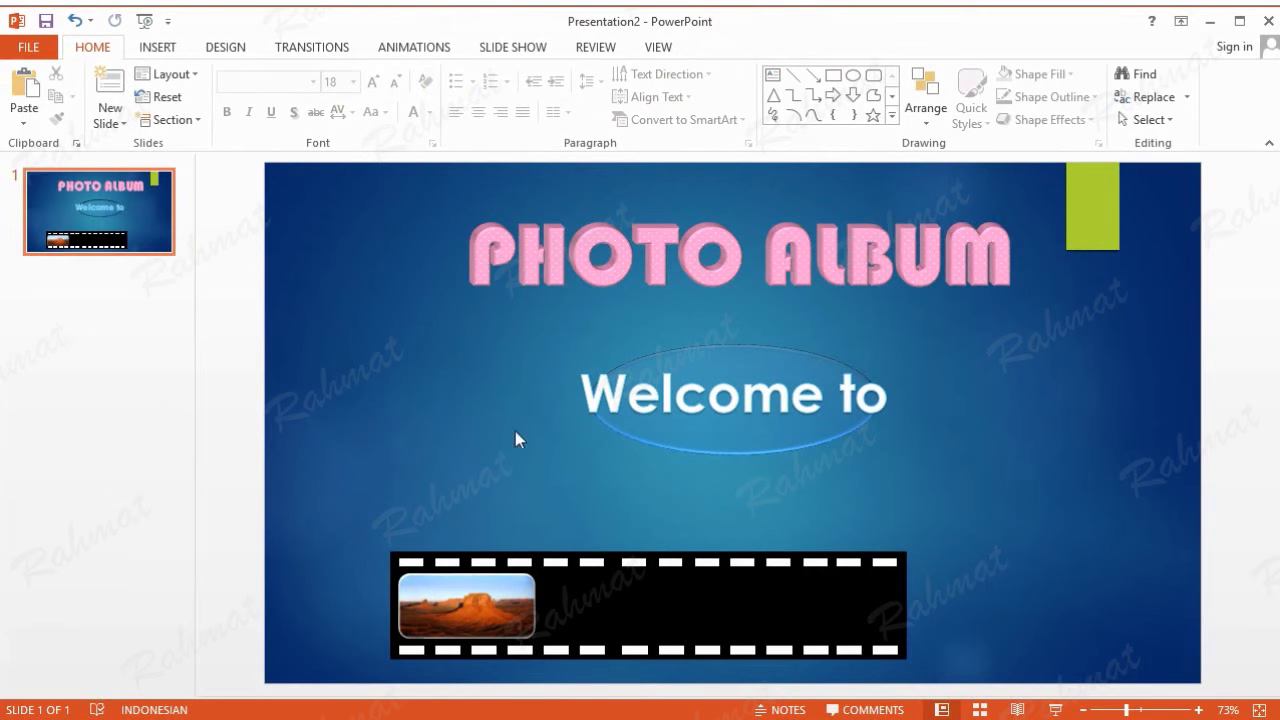
Paste two copies of the desert photo into the second and third film-strip frames
{"action": "left_click", "coordinate": [512, 600]}
{"action": "left_click", "coordinate": [104, 50]}
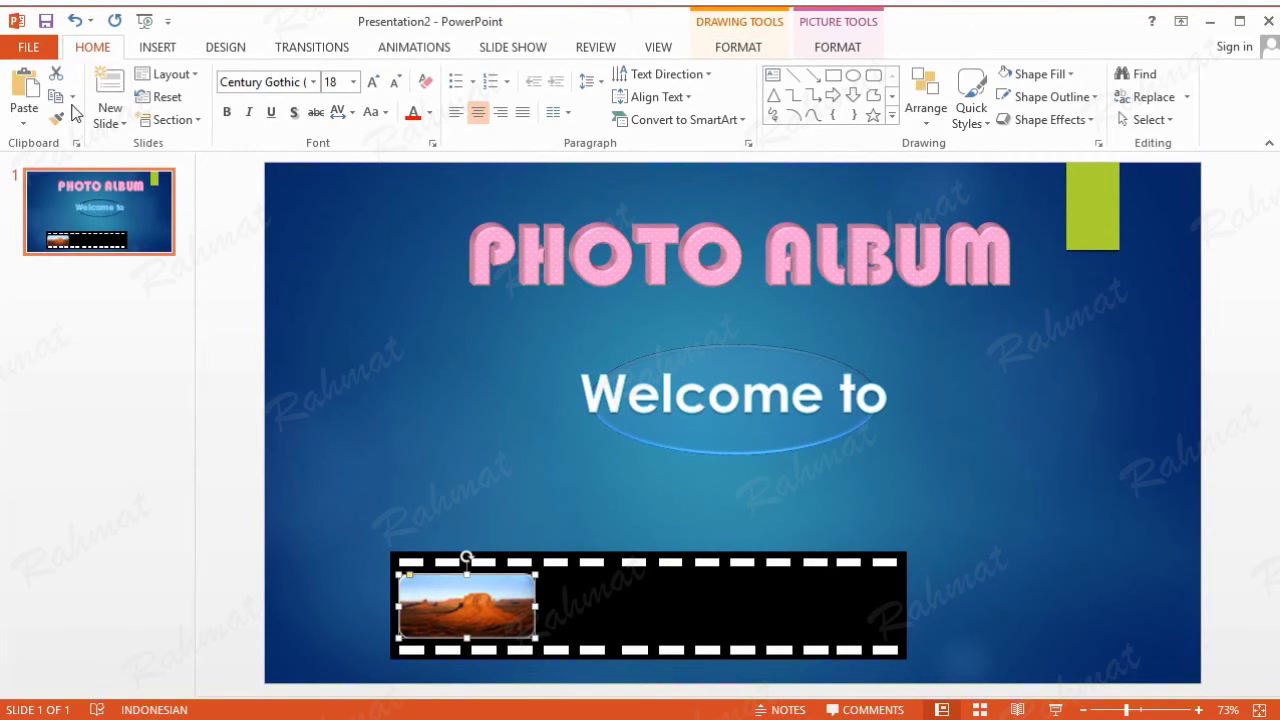
{"action": "left_click", "coordinate": [22, 82]}
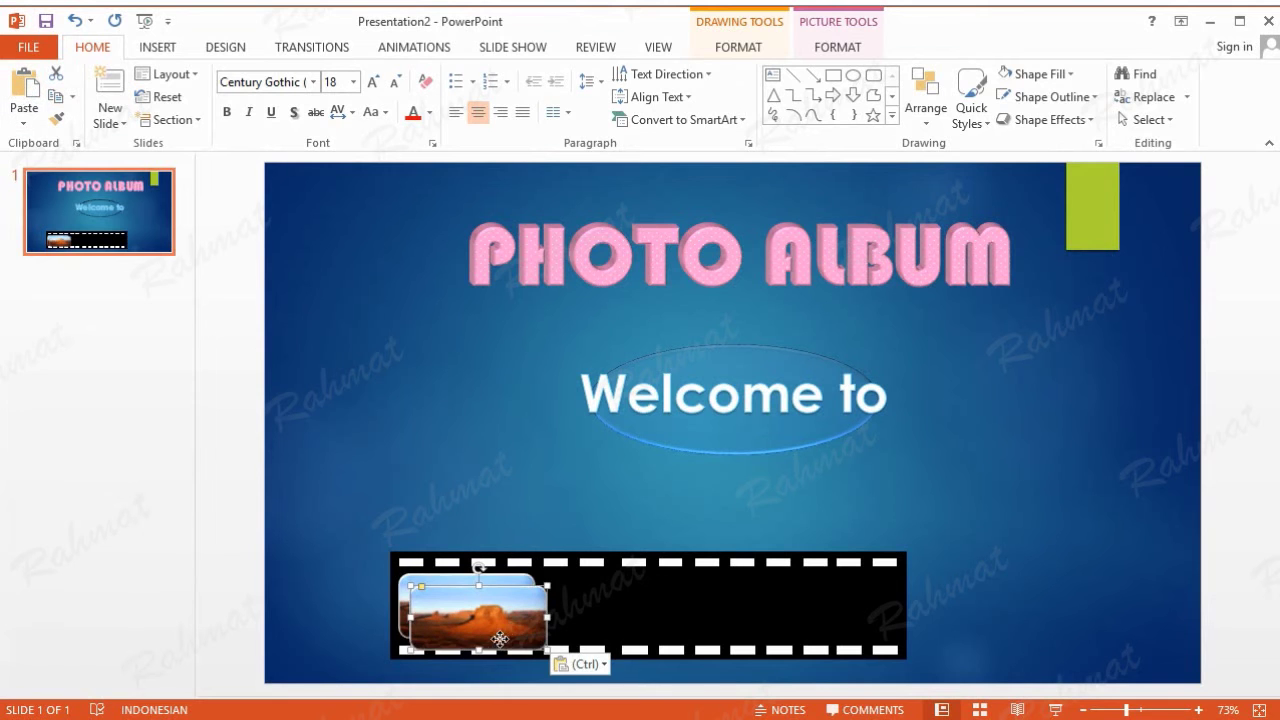
{"action": "left_click_drag", "start_coordinate": [499, 638], "coordinate": [630, 622]}
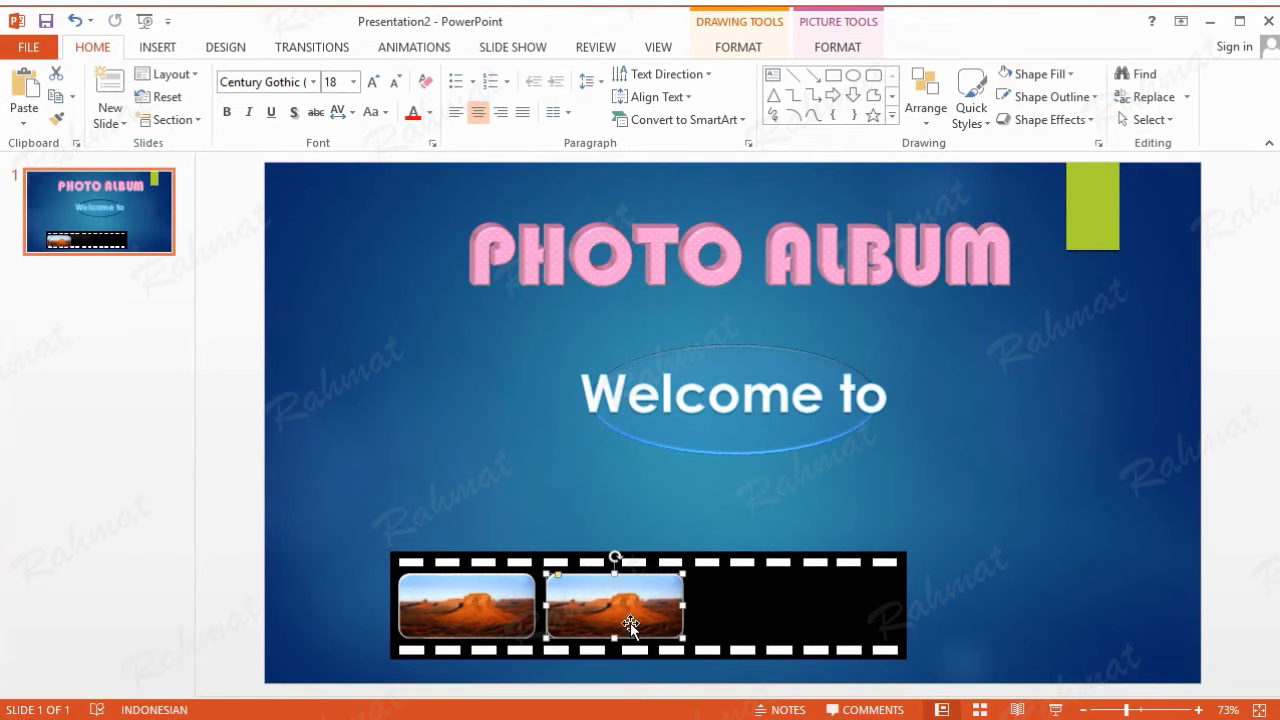
{"action": "left_click", "coordinate": [20, 88]}
{"action": "mouse_move", "coordinate": [468, 622]}
{"action": "left_mouse_down"}
{"action": "mouse_move", "coordinate": [797, 618]}
{"action": "mouse_move", "coordinate": [762, 620]}
{"action": "left_mouse_up"}
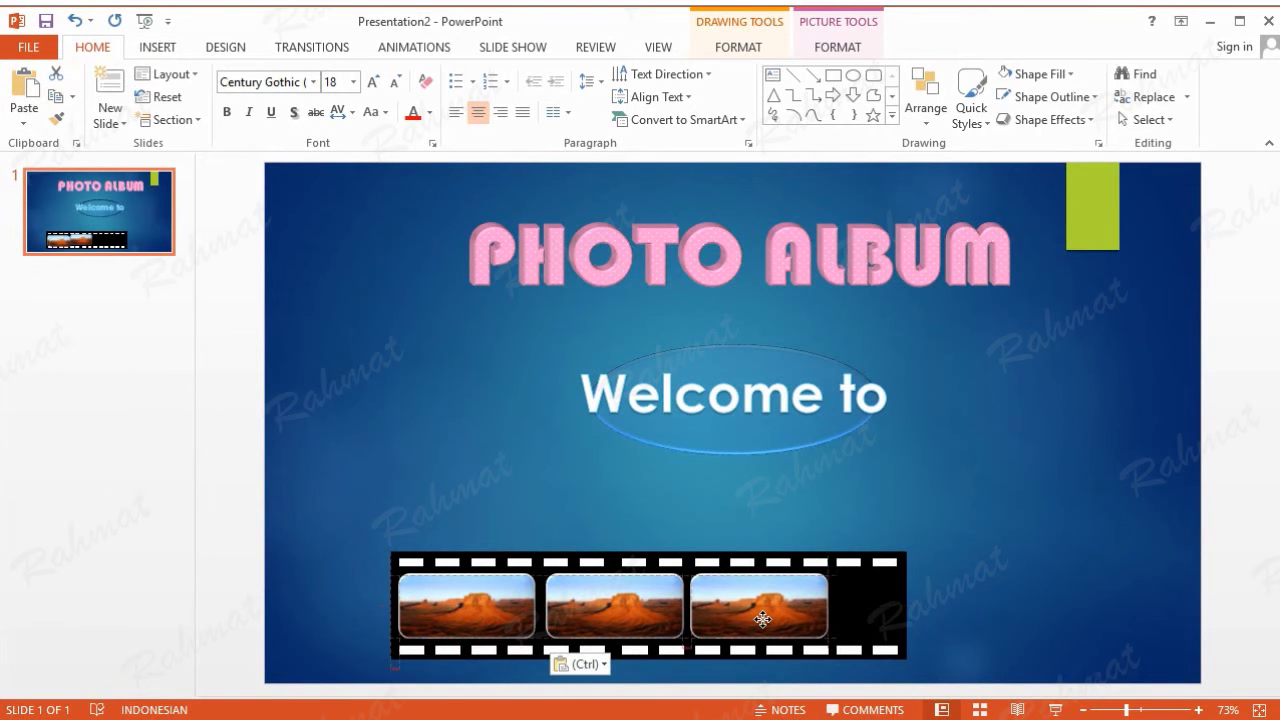
{"action": "left_click_drag", "start_coordinate": [763, 620], "coordinate": [764, 618]}
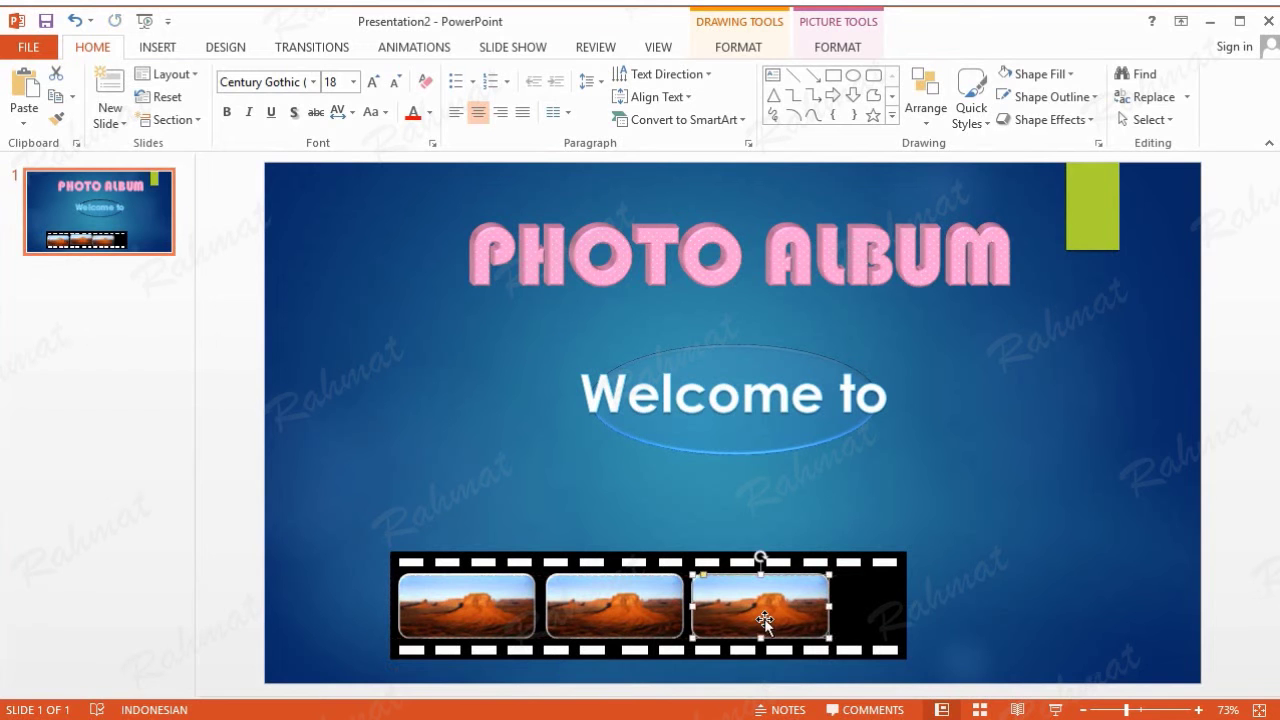
Show the picture formatting options and select the third photo in the strip
{"action": "left_click", "coordinate": [836, 52]}
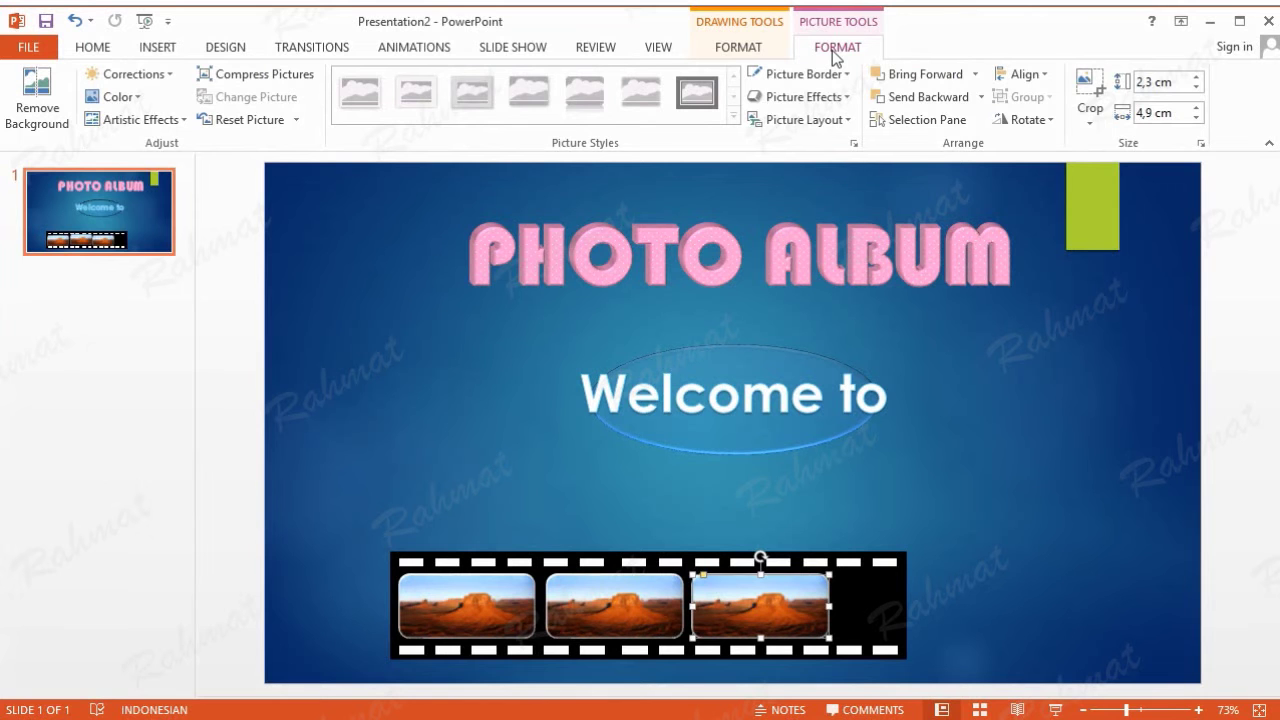
{"action": "left_click", "coordinate": [882, 601]}
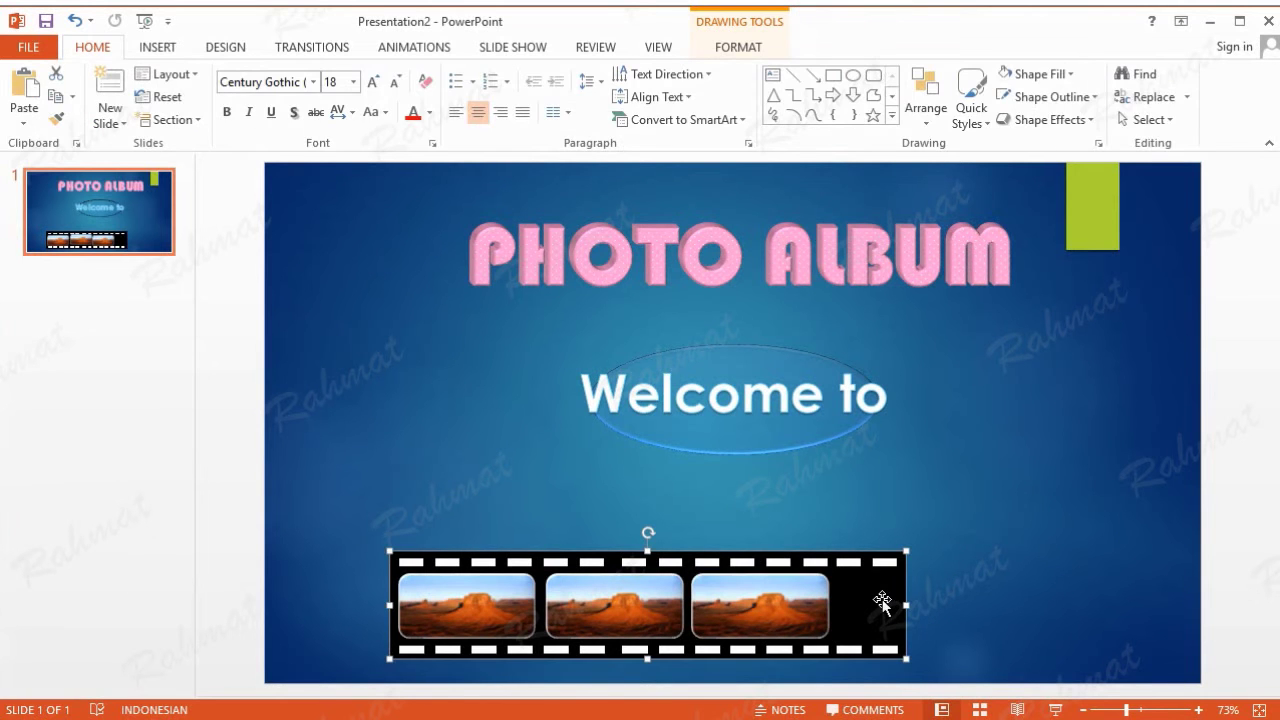
{"action": "left_click", "coordinate": [784, 616]}
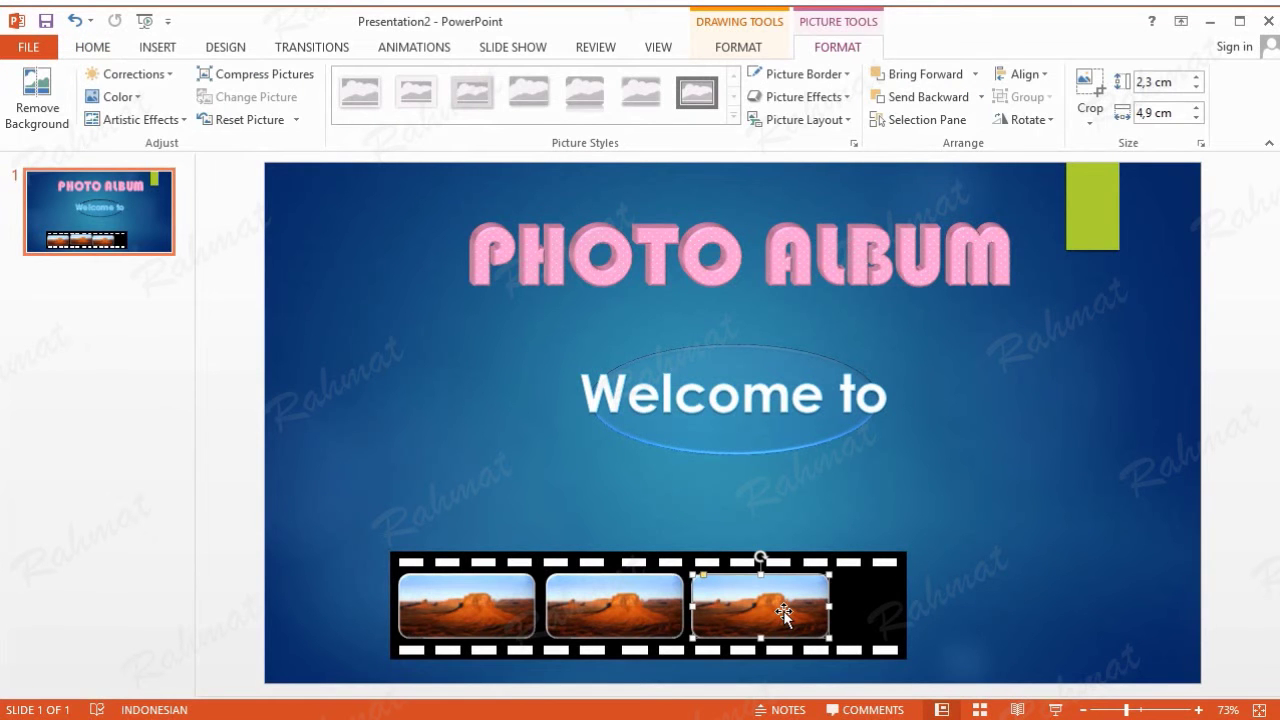
Set the first photo's width to 4,19 cm and the middle photo's to 4,18 cm
{"action": "left_click", "coordinate": [469, 595]}
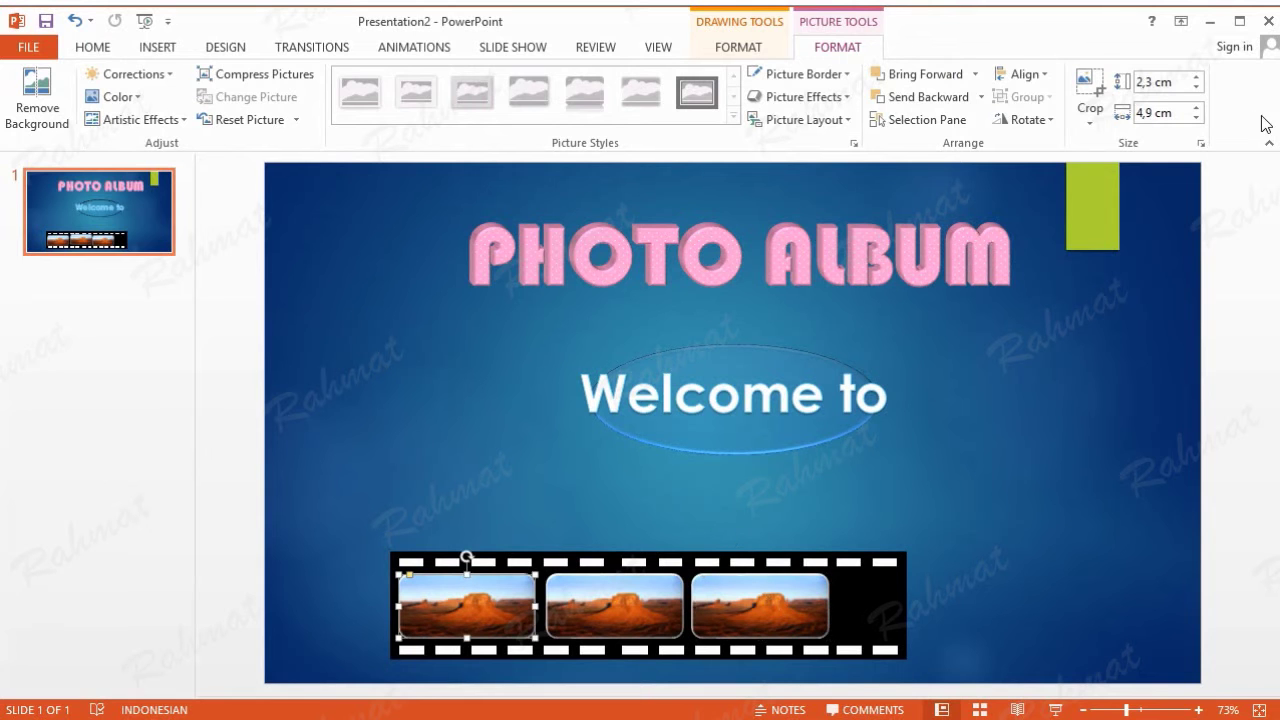
{"action": "left_click", "coordinate": [1153, 113]}
{"action": "left_click", "coordinate": [1153, 111]}
{"action": "type", "text": "4,19"}
{"action": "key", "text": "Return"}
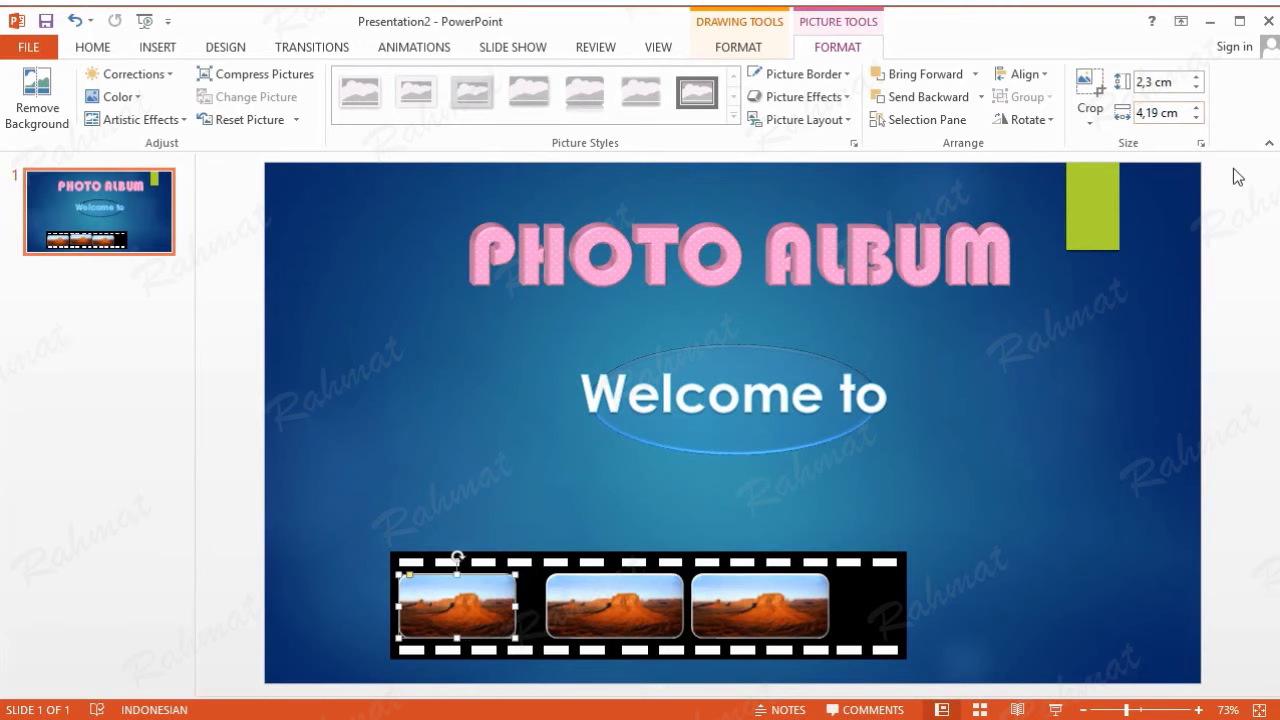
{"action": "left_click", "coordinate": [649, 595]}
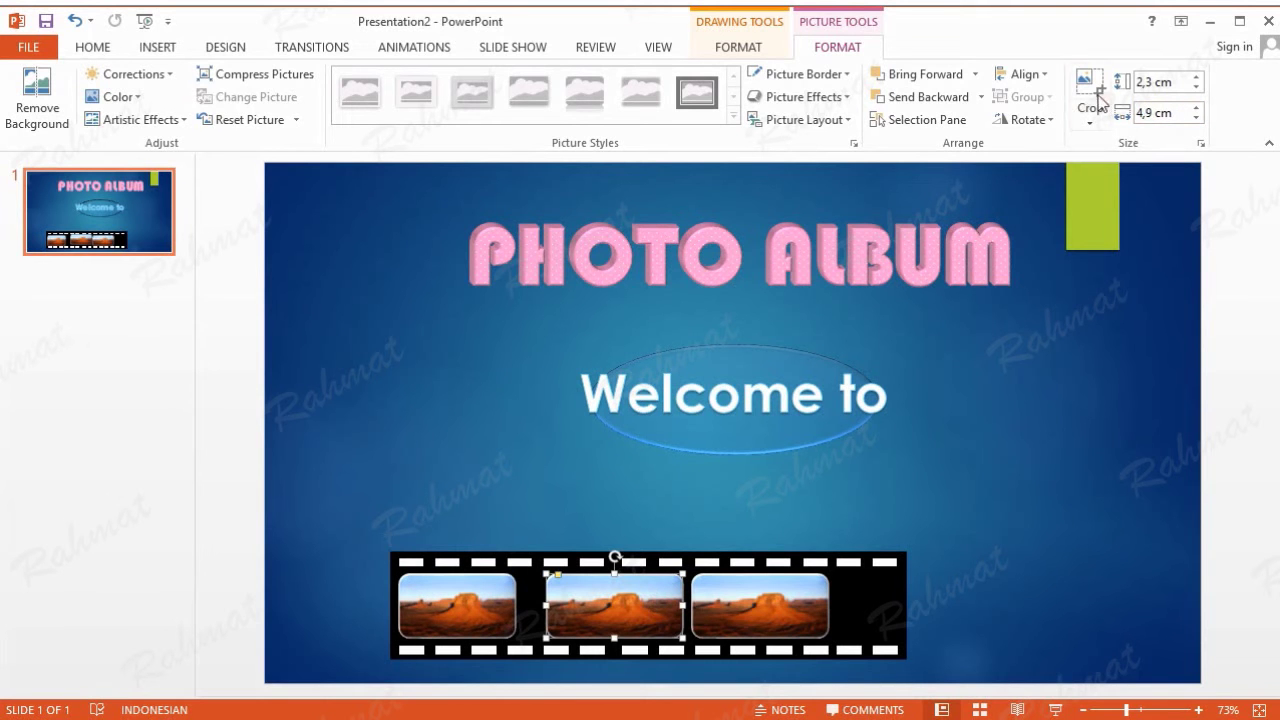
{"action": "left_click", "coordinate": [1148, 116]}
{"action": "left_click_drag", "start_coordinate": [1146, 116], "coordinate": [1152, 115]}
{"action": "type", "text": "18"}
{"action": "key", "text": "Return"}
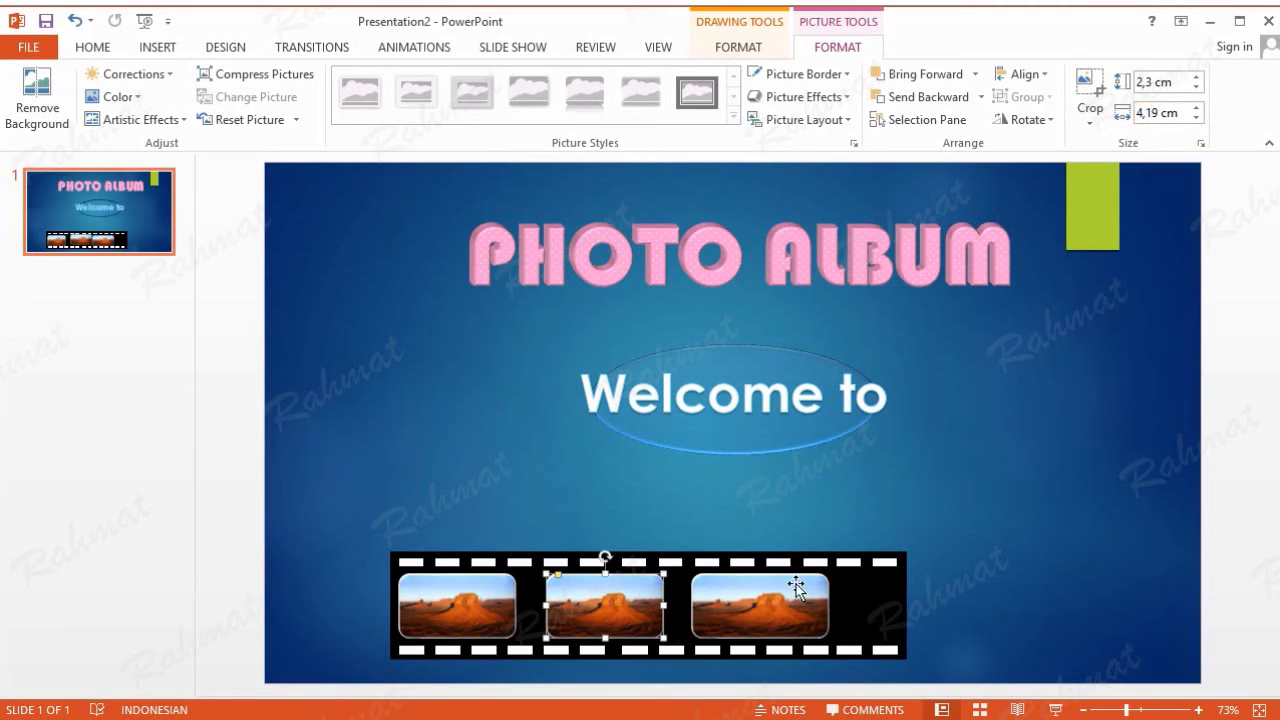
Narrow the third photo, then slide the middle and third photos left beside the first
{"action": "left_click", "coordinate": [796, 588]}
{"action": "left_click", "coordinate": [1151, 112]}
{"action": "left_click", "coordinate": [1152, 111]}
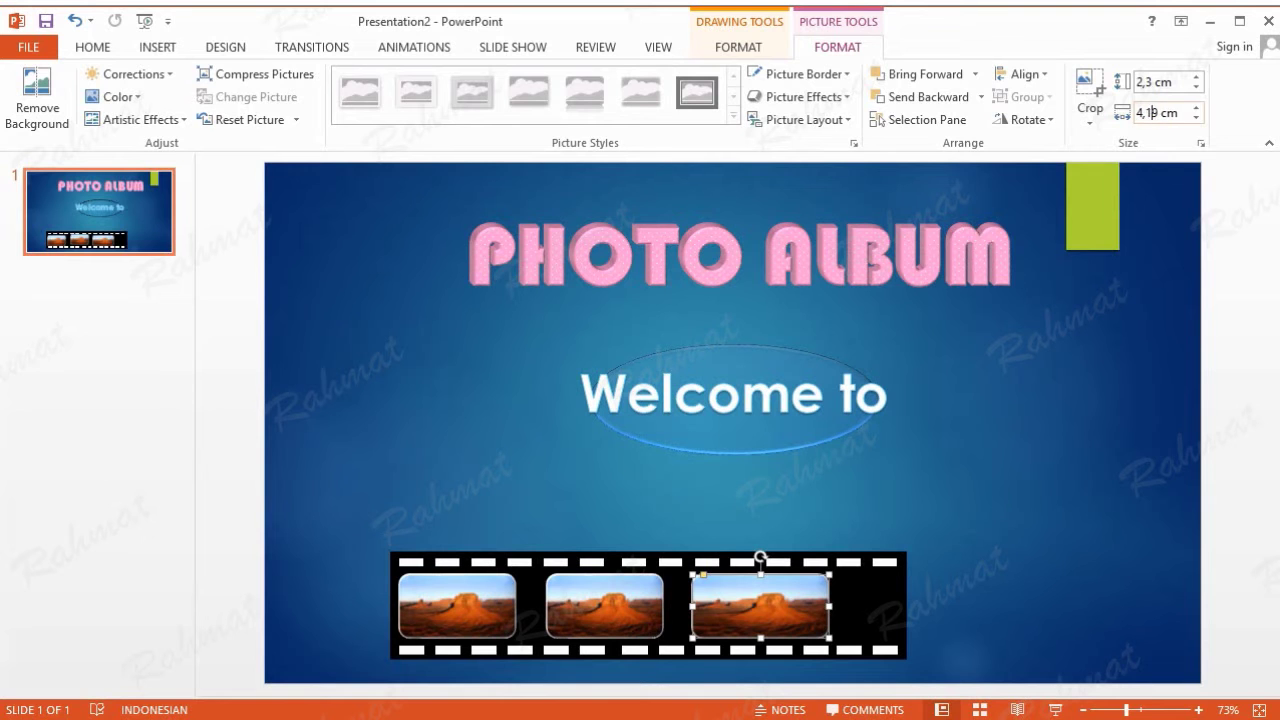
{"action": "key", "text": "Return"}
{"action": "left_click_drag", "start_coordinate": [606, 607], "coordinate": [599, 607]}
{"action": "left_click_drag", "start_coordinate": [735, 603], "coordinate": [697, 604]}
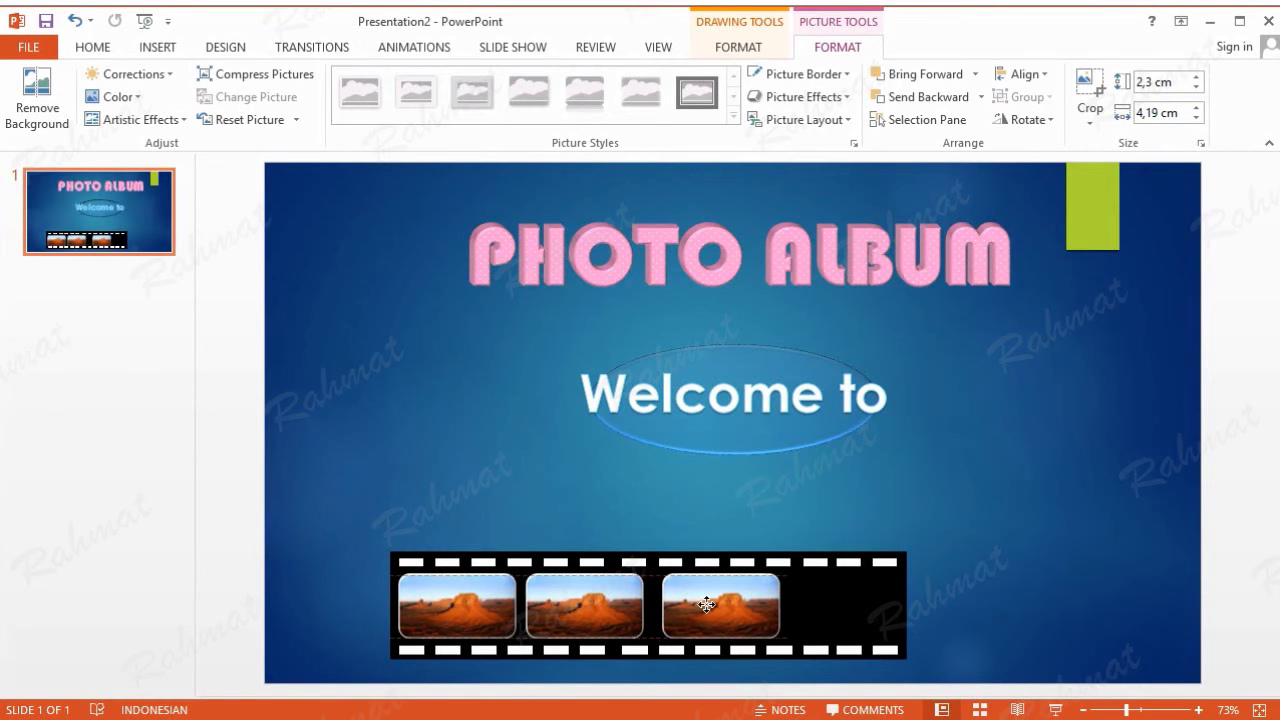
Fill the middle film-strip frame with the Lighthouse picture via Shape Fill > Picture
{"action": "left_click", "coordinate": [560, 601]}
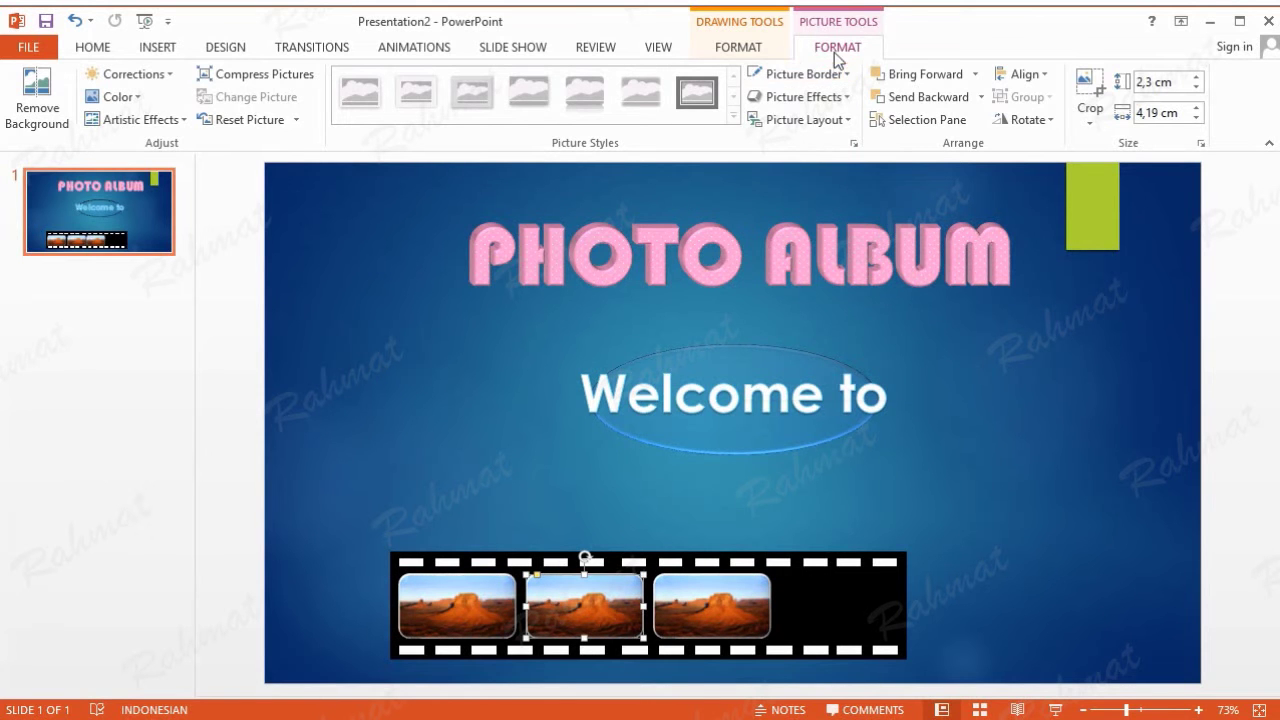
{"action": "left_click", "coordinate": [758, 52]}
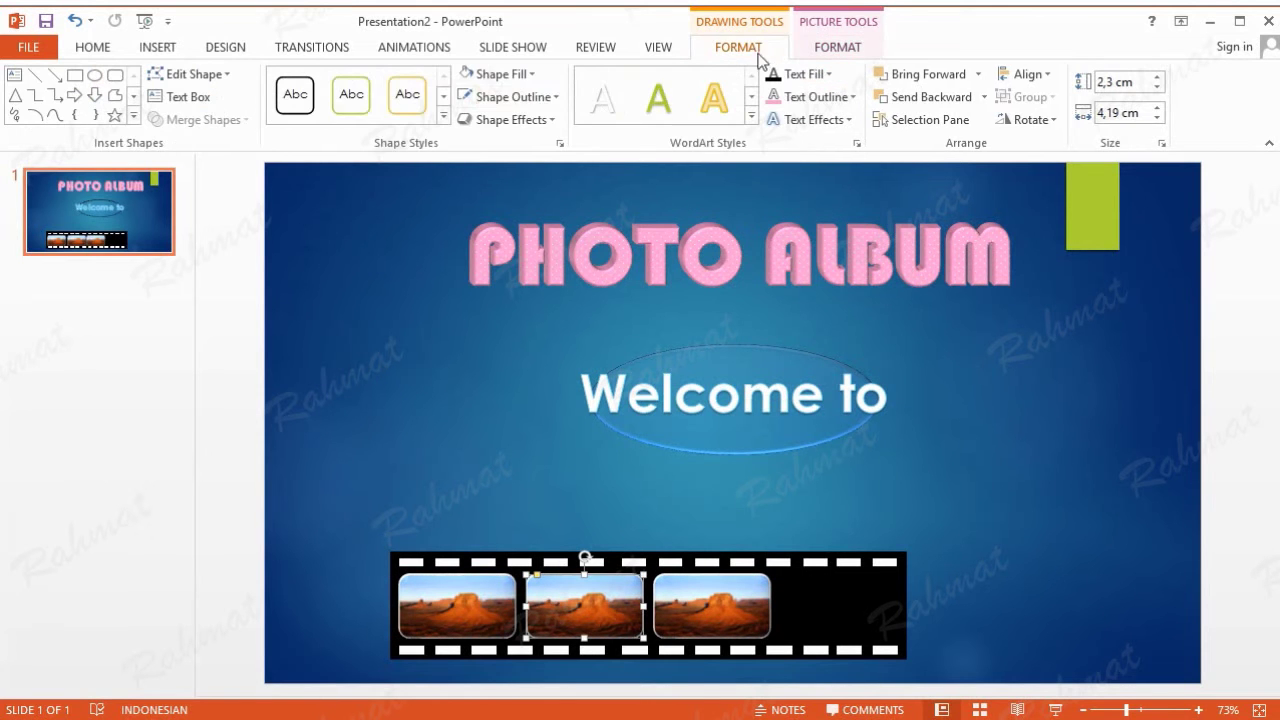
{"action": "left_click", "coordinate": [519, 78]}
{"action": "left_click", "coordinate": [512, 362]}
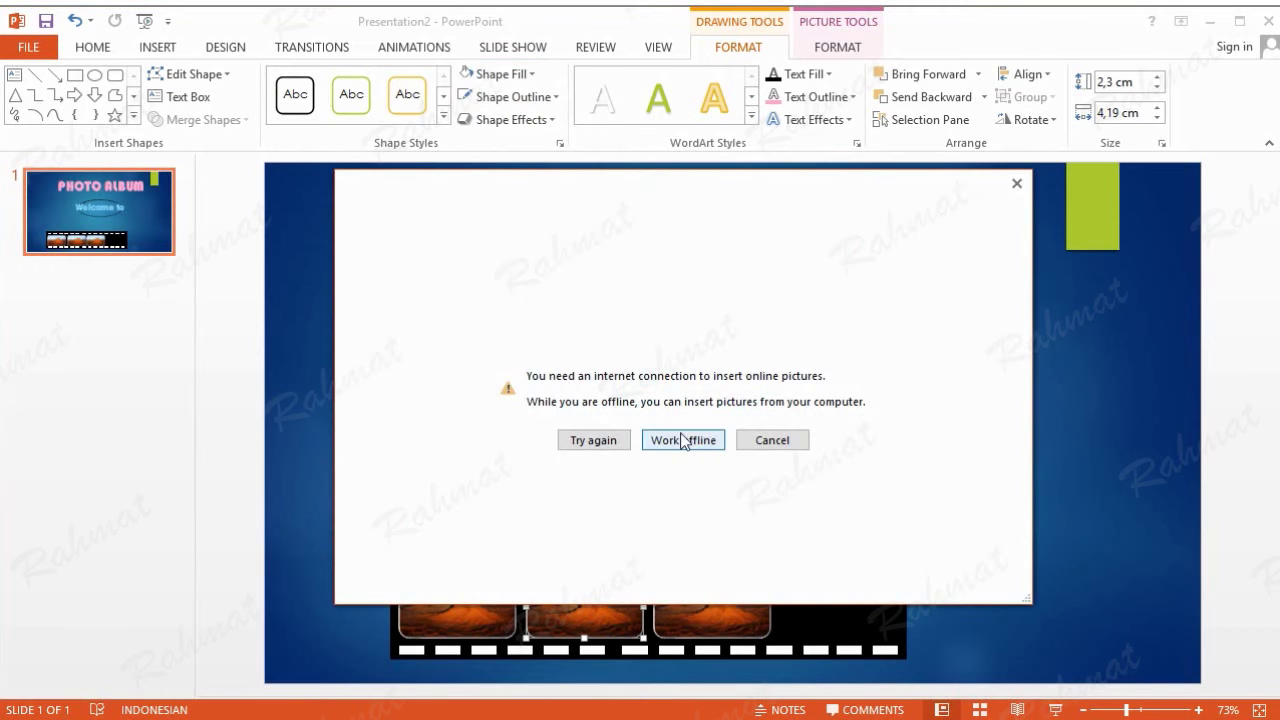
{"action": "left_click", "coordinate": [683, 441]}
{"action": "double_click", "coordinate": [249, 262]}
Fill the third frame with the Penguins picture
{"action": "left_click", "coordinate": [693, 615]}
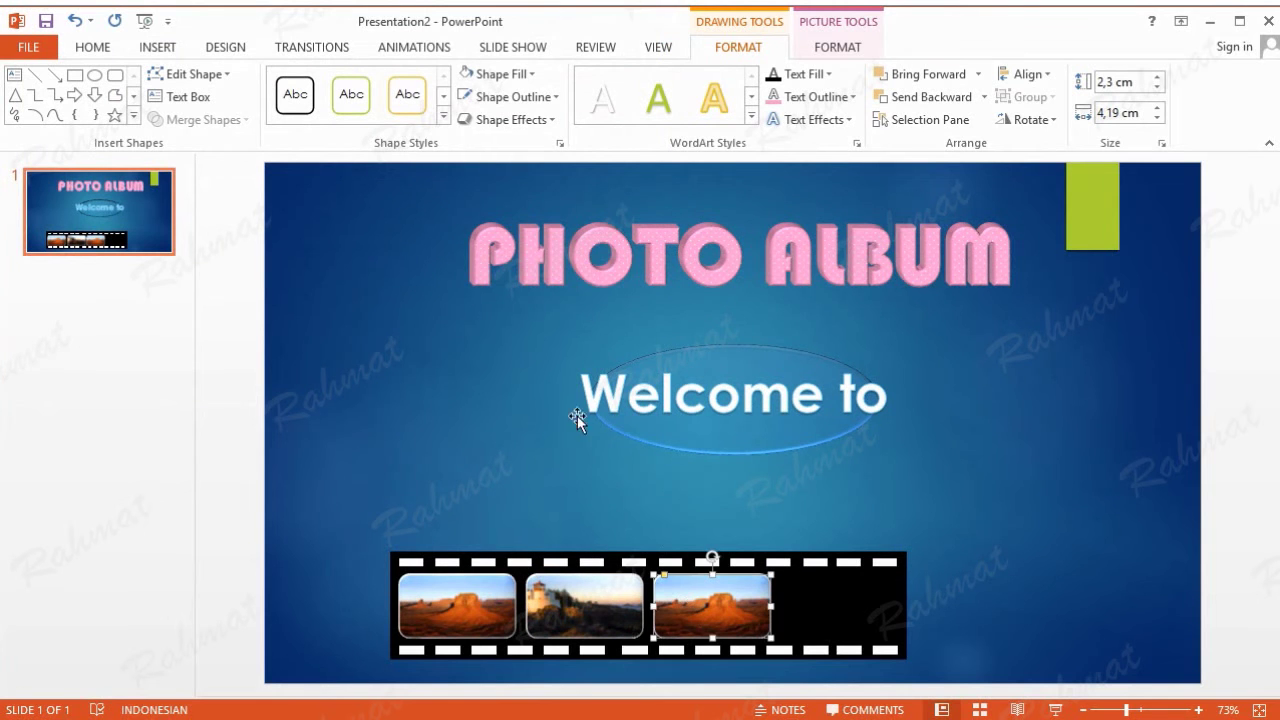
{"action": "left_click", "coordinate": [515, 75]}
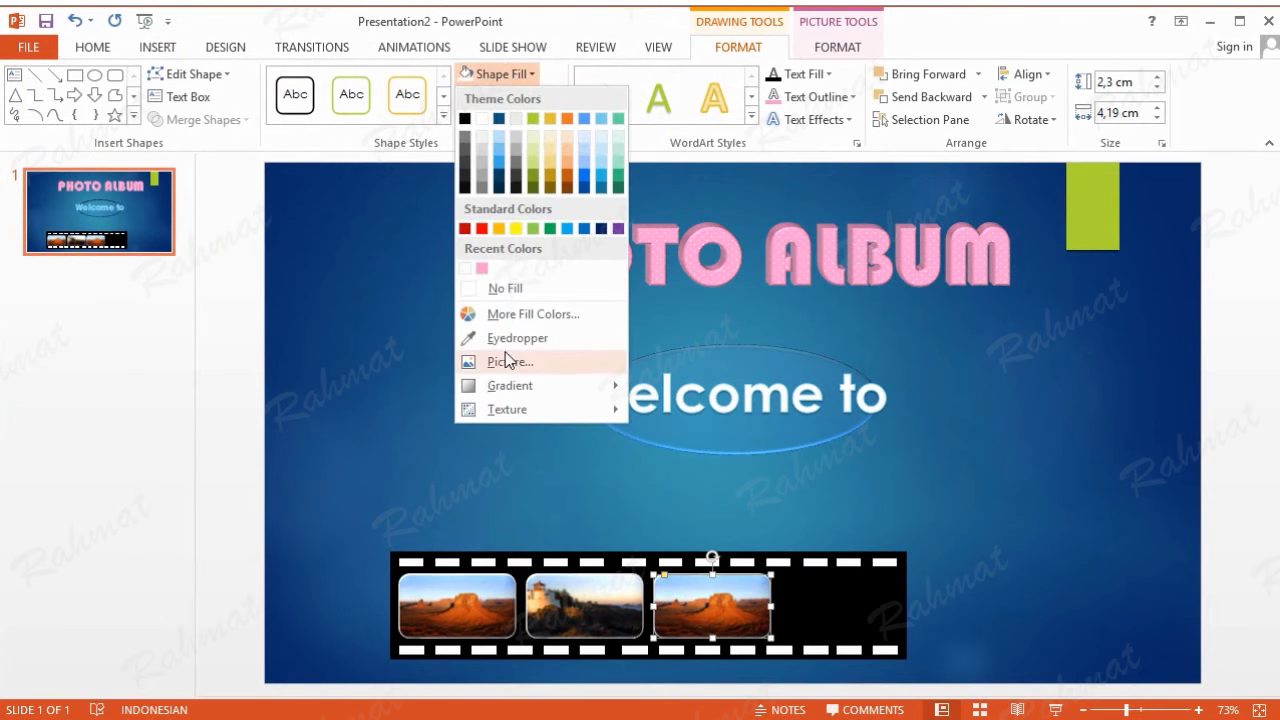
{"action": "left_click", "coordinate": [497, 358]}
{"action": "left_click", "coordinate": [710, 436]}
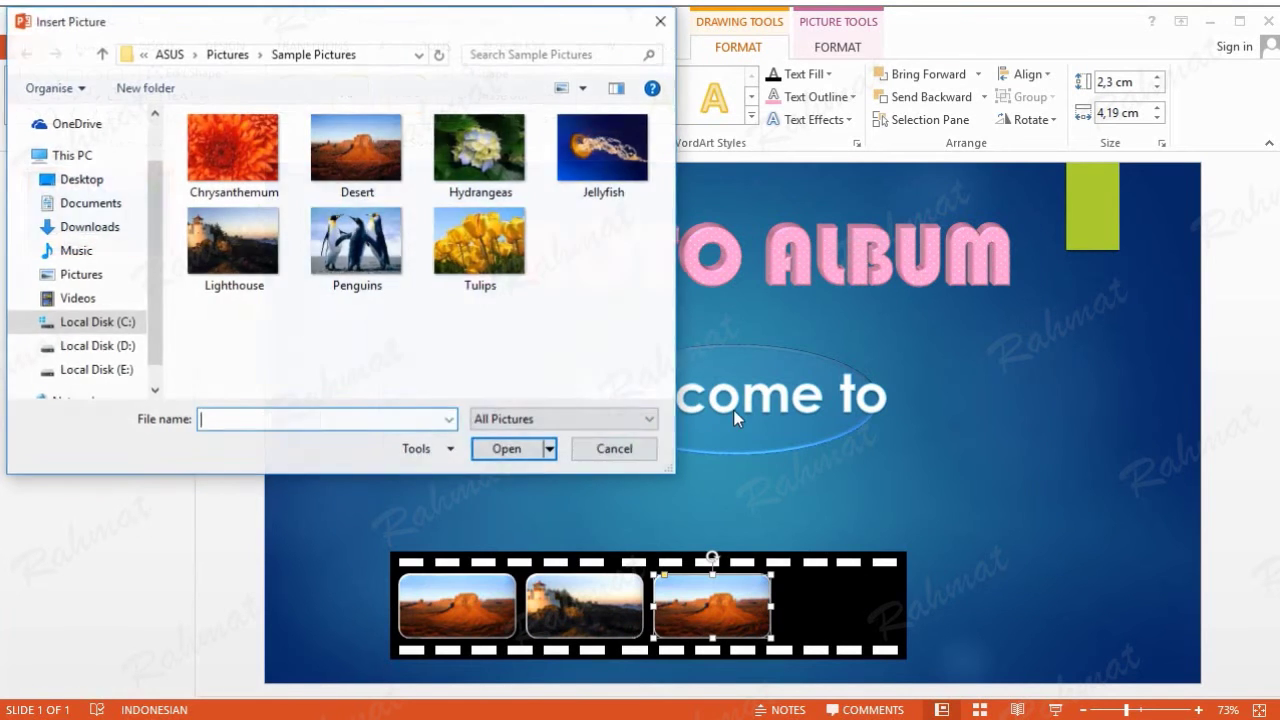
{"action": "double_click", "coordinate": [400, 225]}
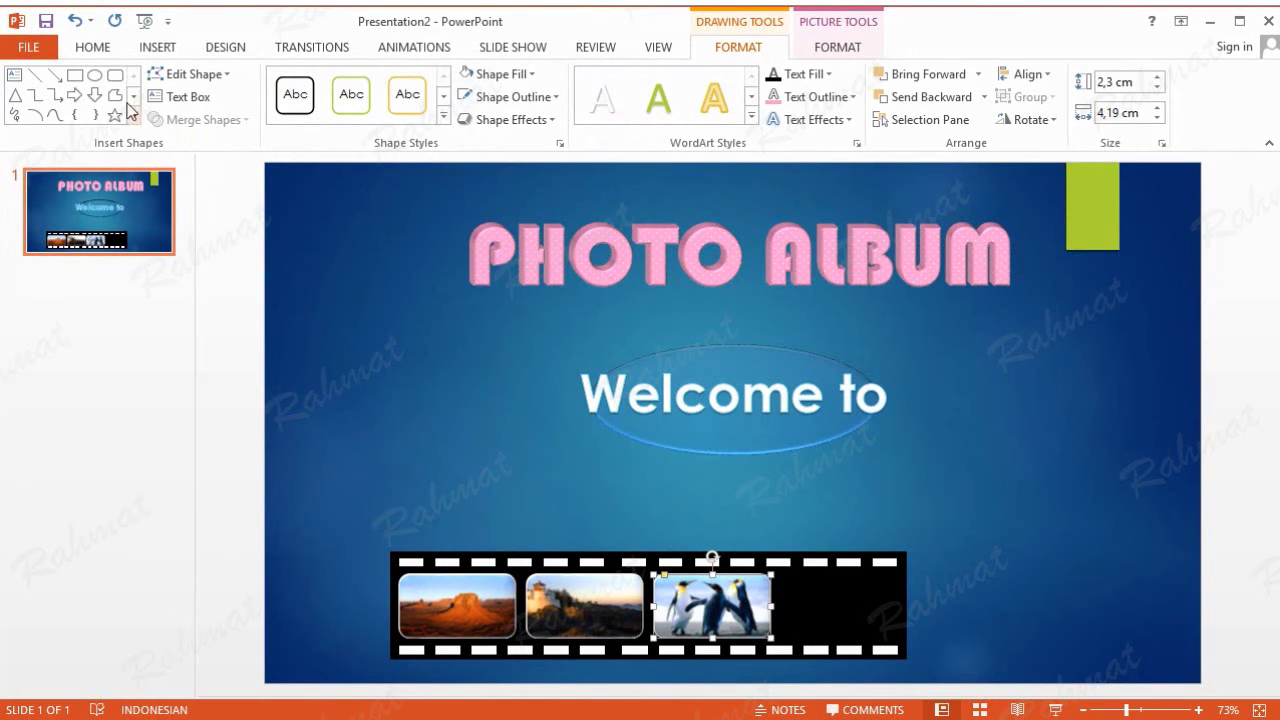
Paste a copy of the penguin photo into the empty fourth film-strip frame
{"action": "left_click", "coordinate": [96, 48]}
{"action": "left_click", "coordinate": [55, 97]}
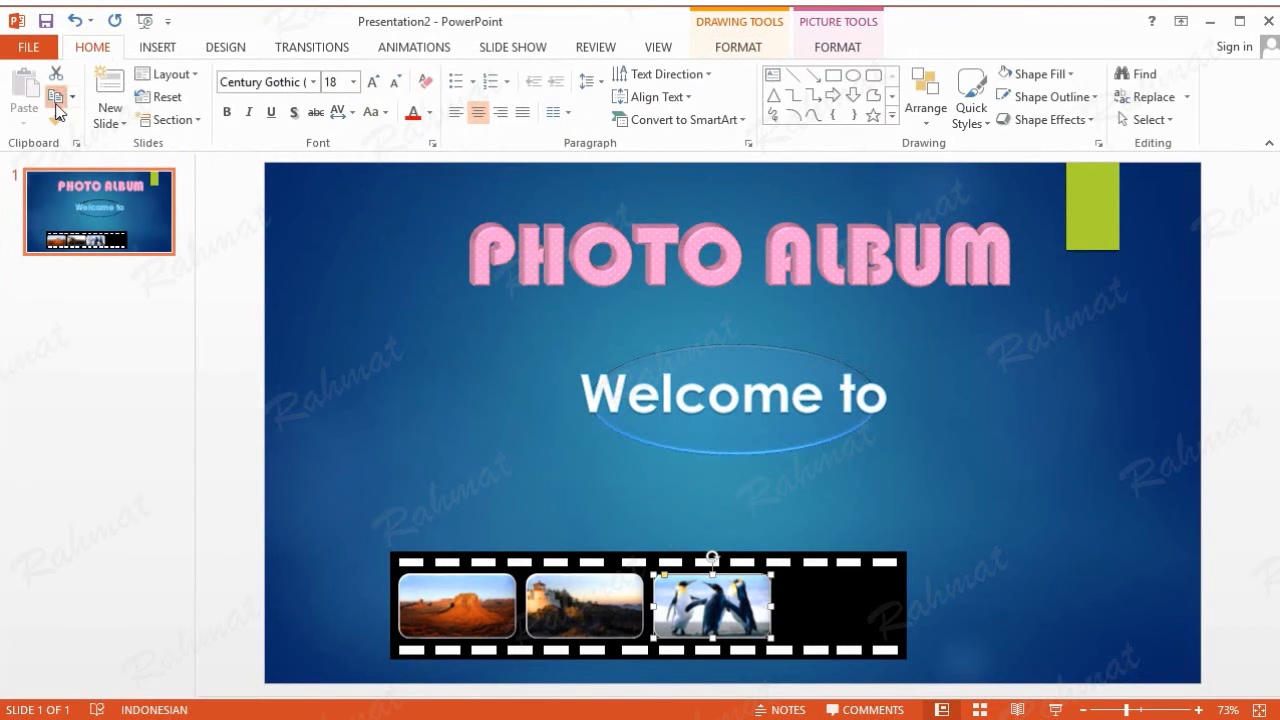
{"action": "left_click", "coordinate": [24, 92]}
{"action": "left_click_drag", "start_coordinate": [742, 597], "coordinate": [850, 617]}
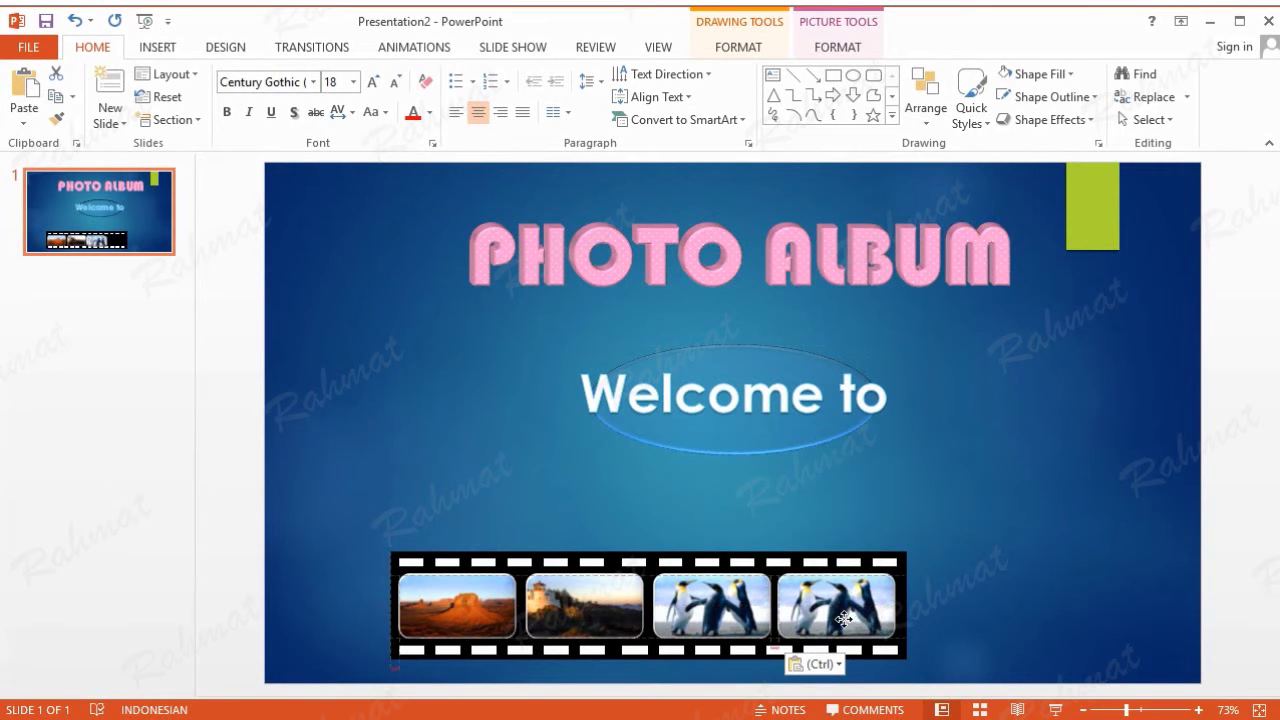
{"action": "left_click_drag", "start_coordinate": [850, 617], "coordinate": [853, 612]}
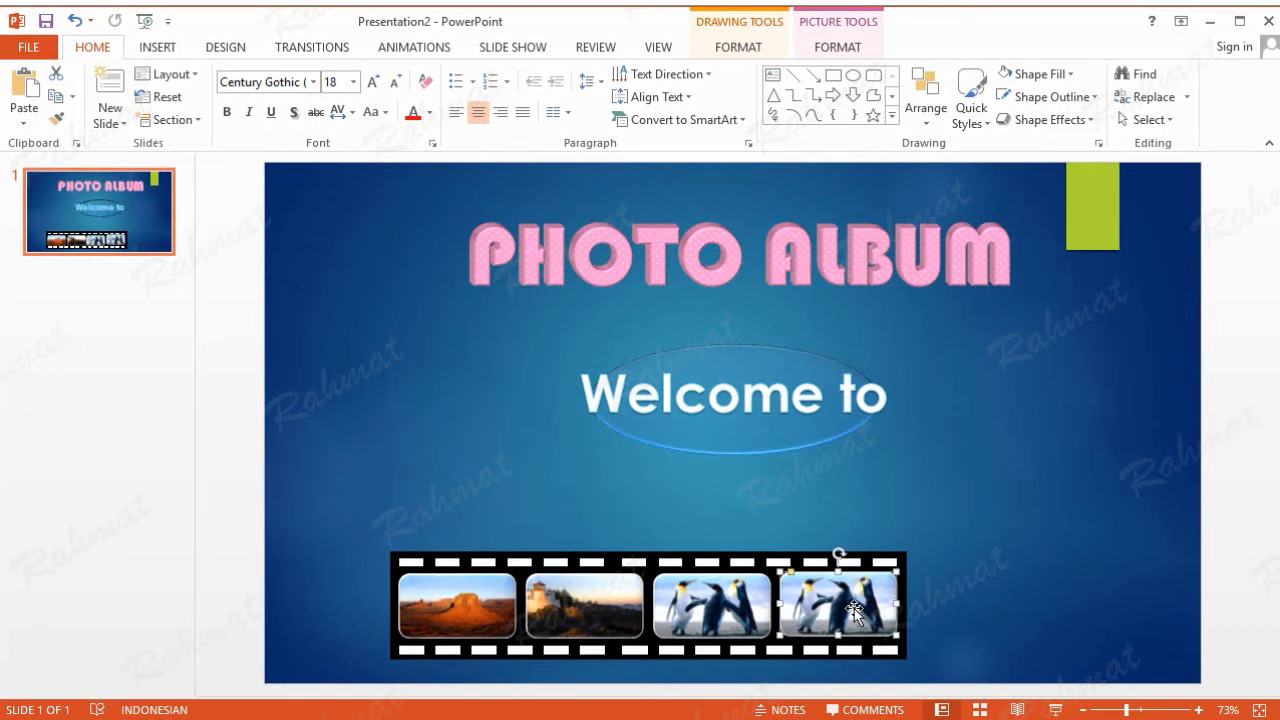
Replace the fourth frame's picture with Tulips using Shape Fill > Picture
{"action": "left_click", "coordinate": [760, 50]}
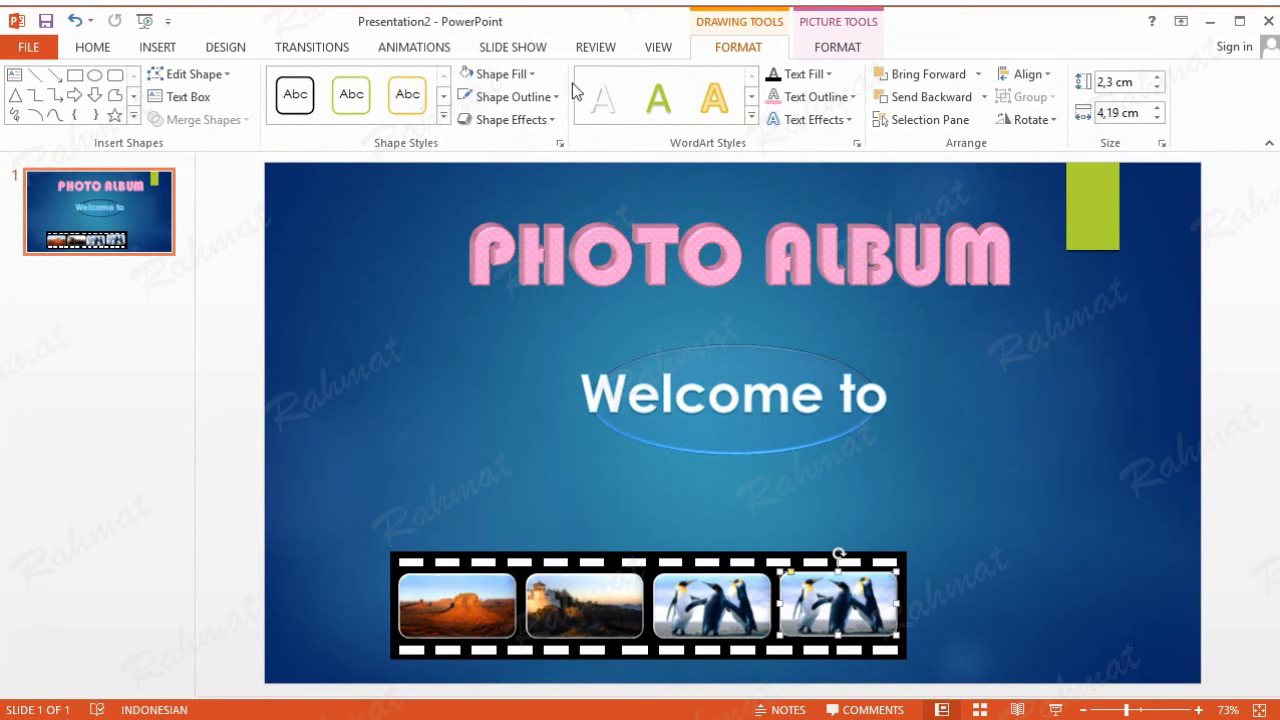
{"action": "left_click", "coordinate": [500, 74]}
{"action": "left_click", "coordinate": [571, 364]}
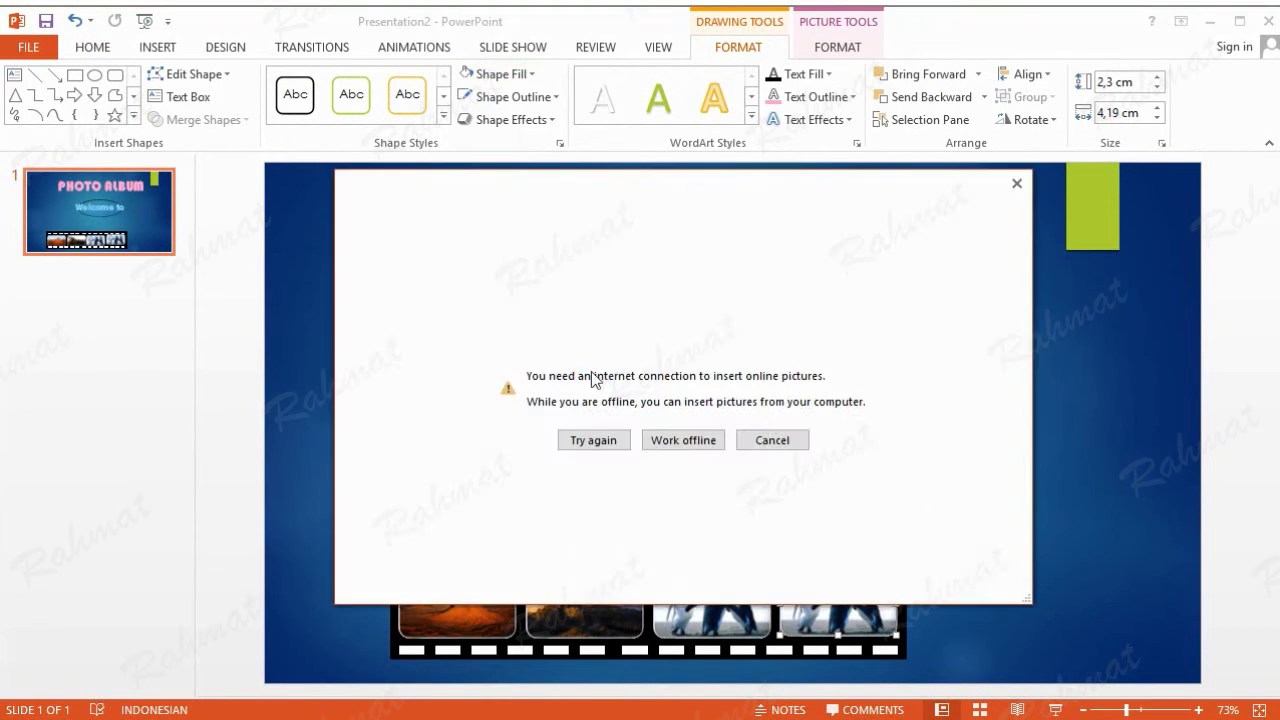
{"action": "left_click", "coordinate": [683, 440]}
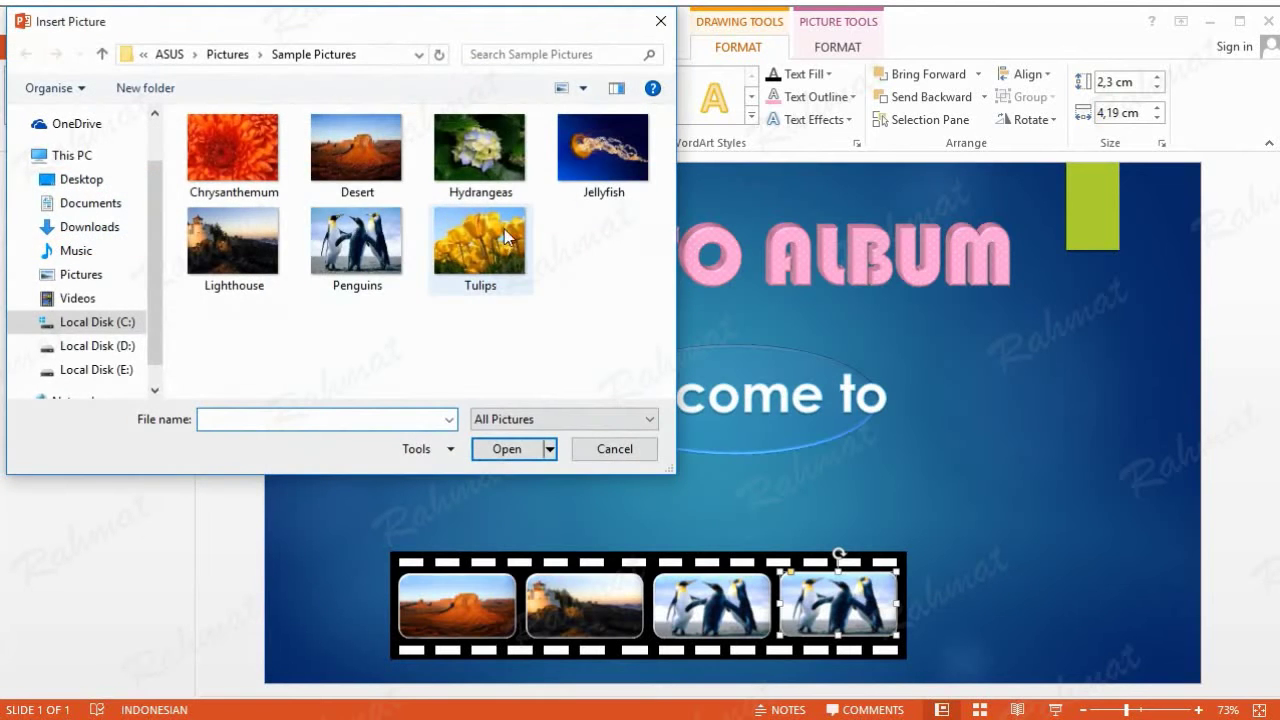
{"action": "double_click", "coordinate": [504, 229]}
{"action": "left_click", "coordinate": [1006, 564]}
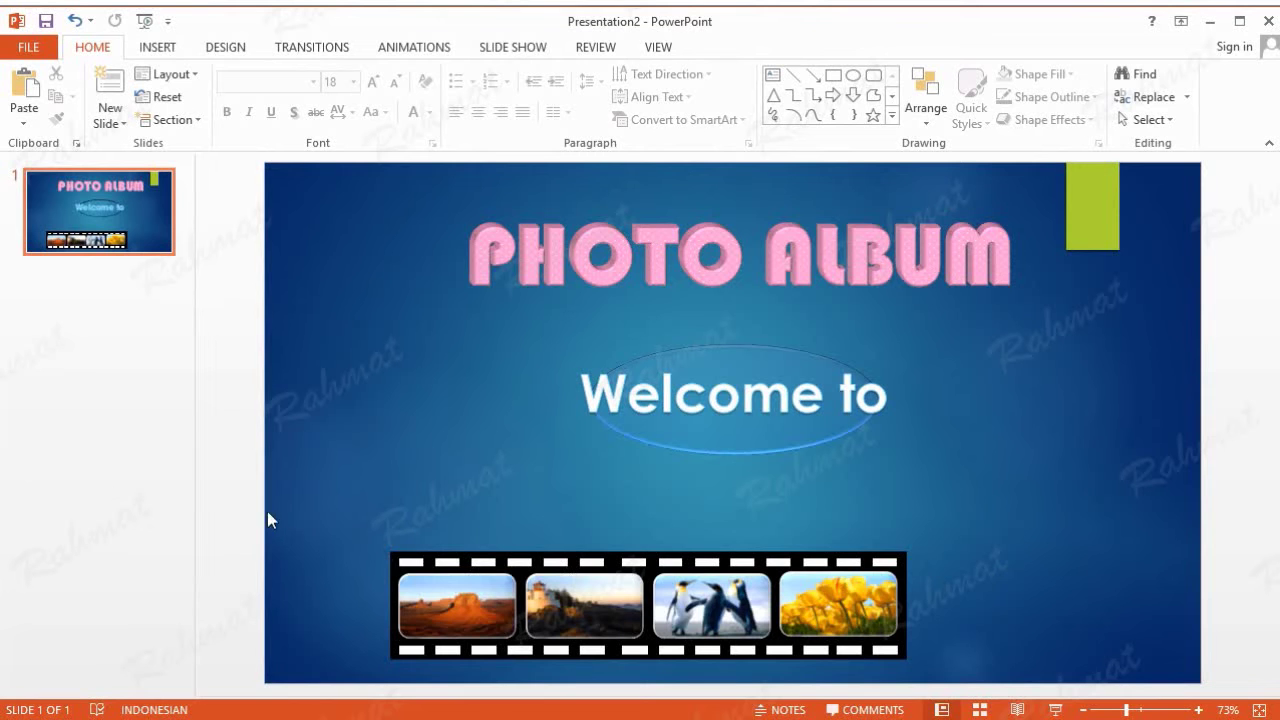
Group the film strip with its photos and move it off the slide's left edge
{"action": "left_click_drag", "start_coordinate": [276, 498], "coordinate": [1112, 700]}
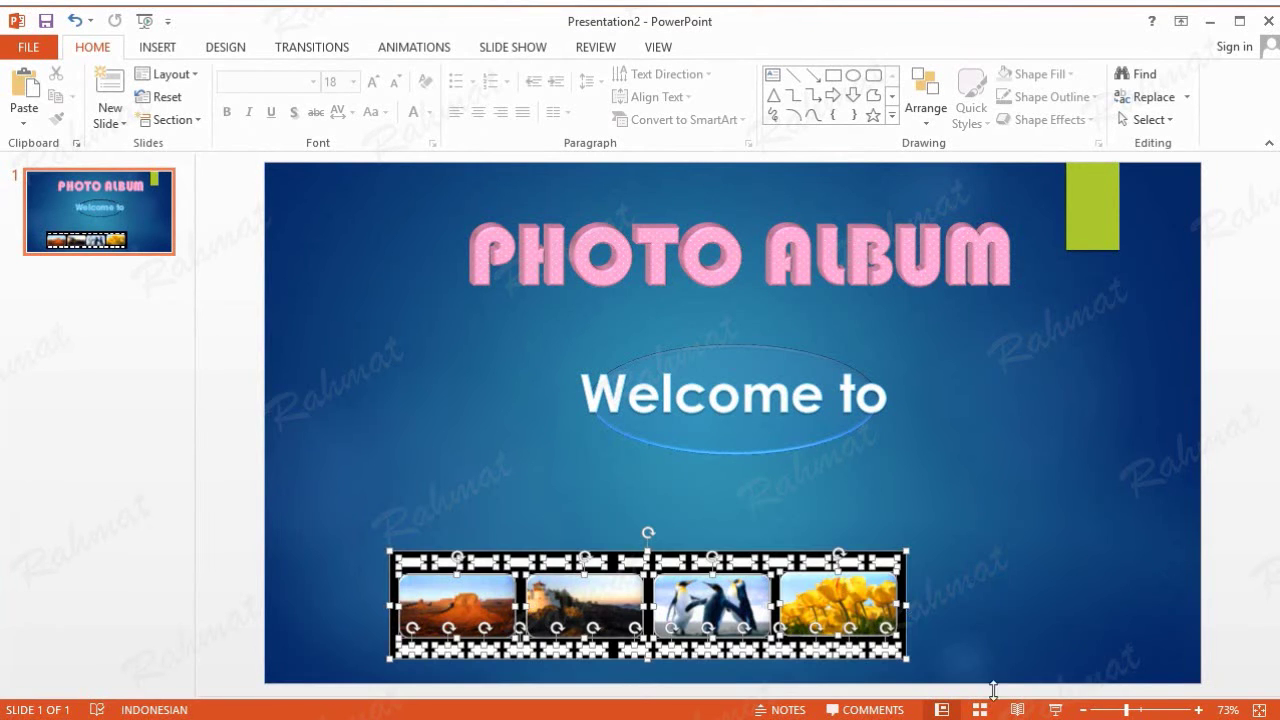
{"action": "right_click", "coordinate": [849, 557]}
{"action": "mouse_move", "coordinate": [903, 397]}
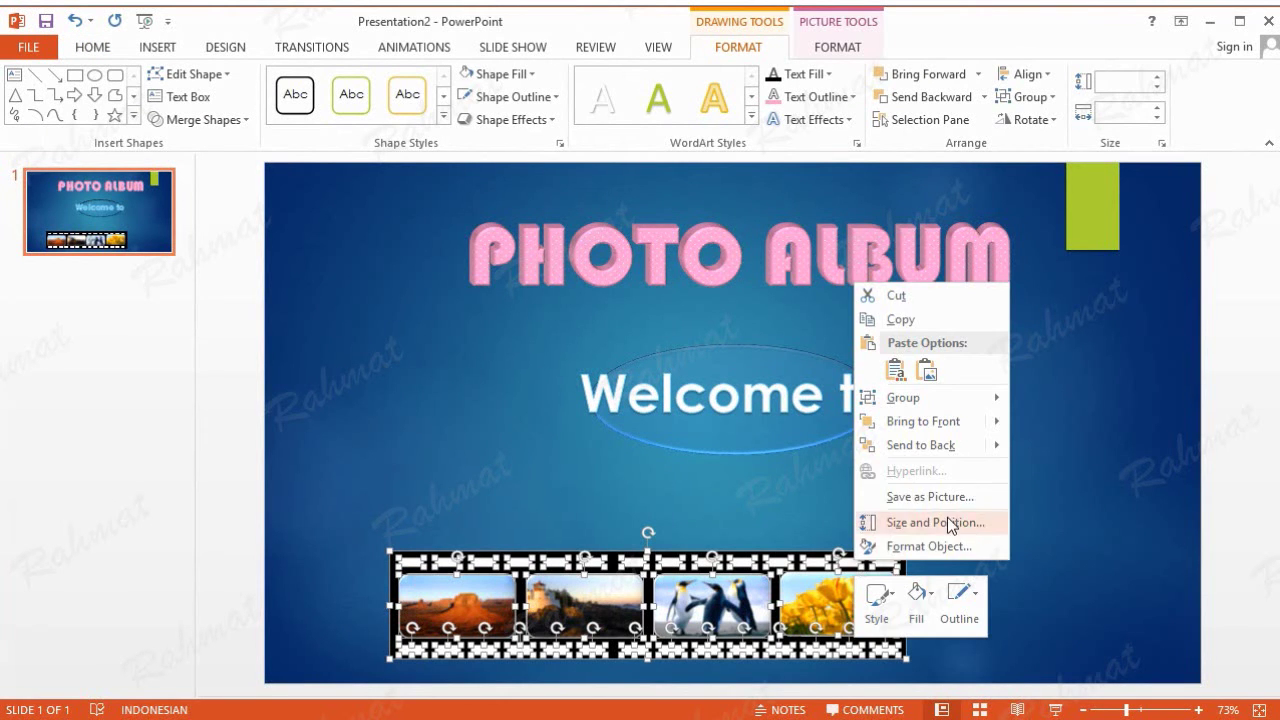
{"action": "left_click", "coordinate": [1050, 399]}
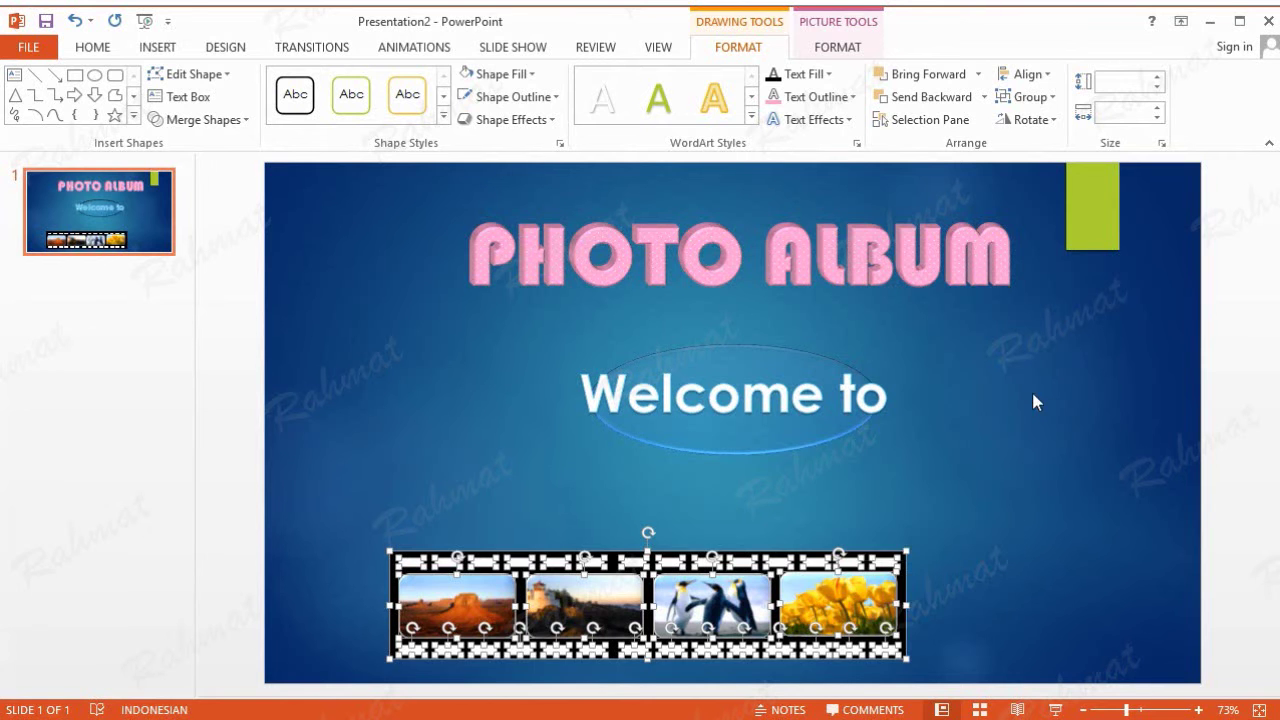
{"action": "mouse_move", "coordinate": [817, 541]}
{"action": "left_mouse_down"}
{"action": "mouse_move", "coordinate": [166, 537]}
{"action": "mouse_move", "coordinate": [291, 551]}
{"action": "left_mouse_up"}
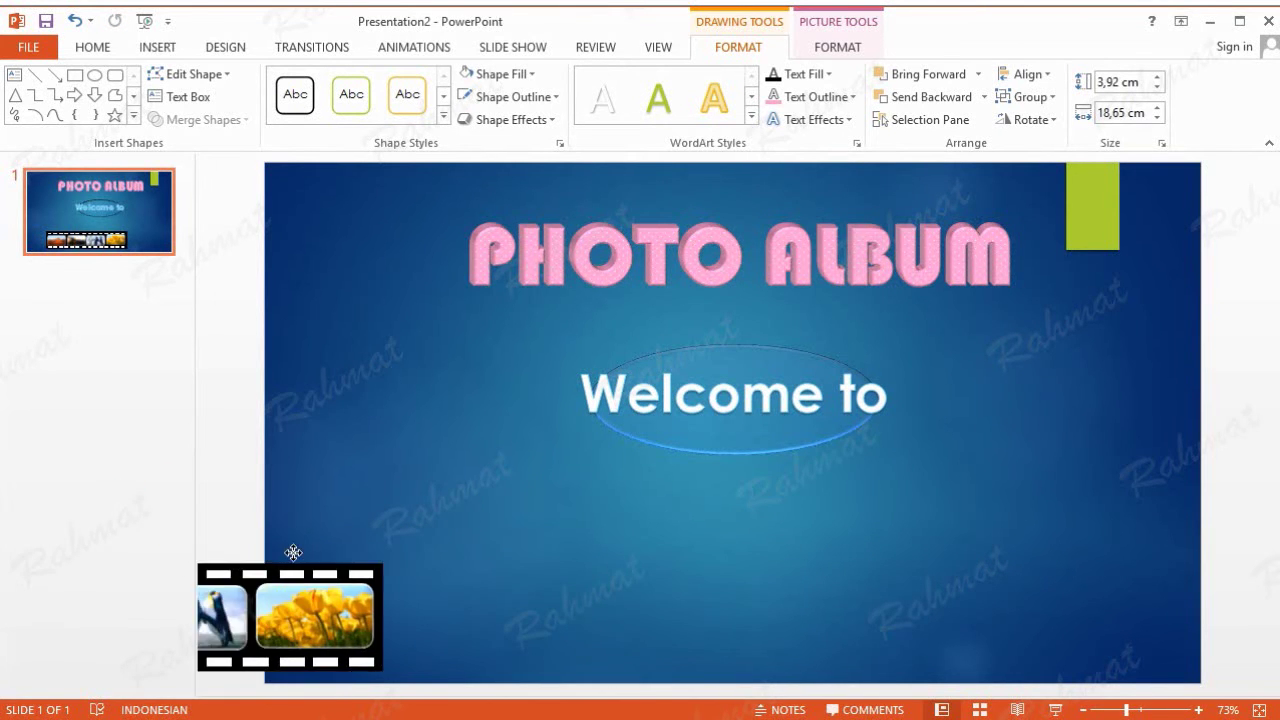
{"action": "left_click_drag", "start_coordinate": [671, 540], "coordinate": [534, 540]}
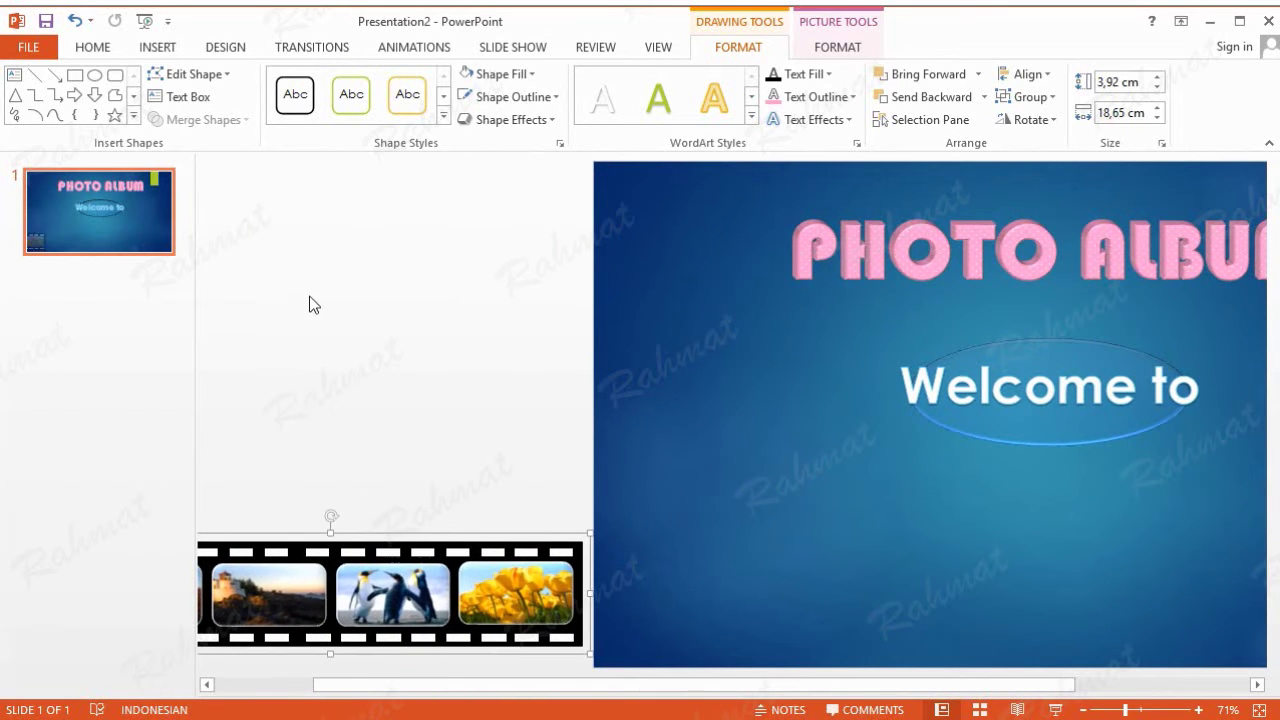
Paste a copy of the film strip and try moving it right, undoing both moves
{"action": "left_click", "coordinate": [107, 53]}
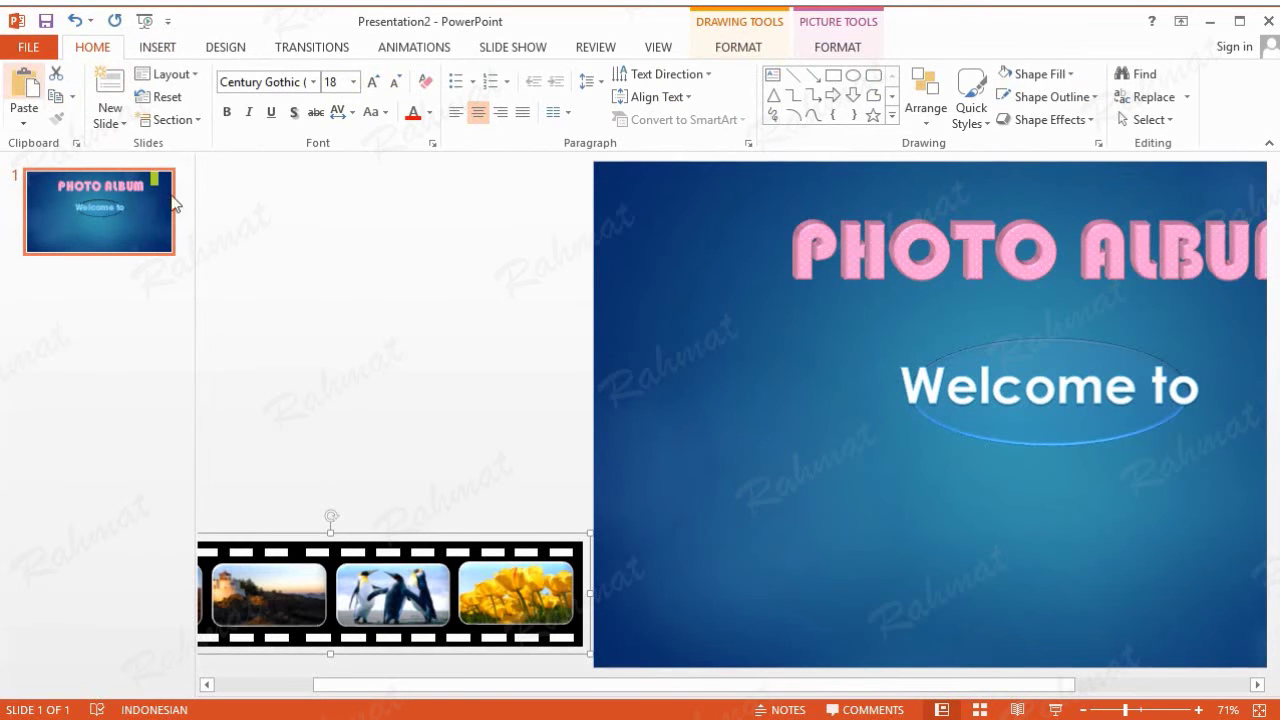
{"action": "key", "text": "ctrl+v"}
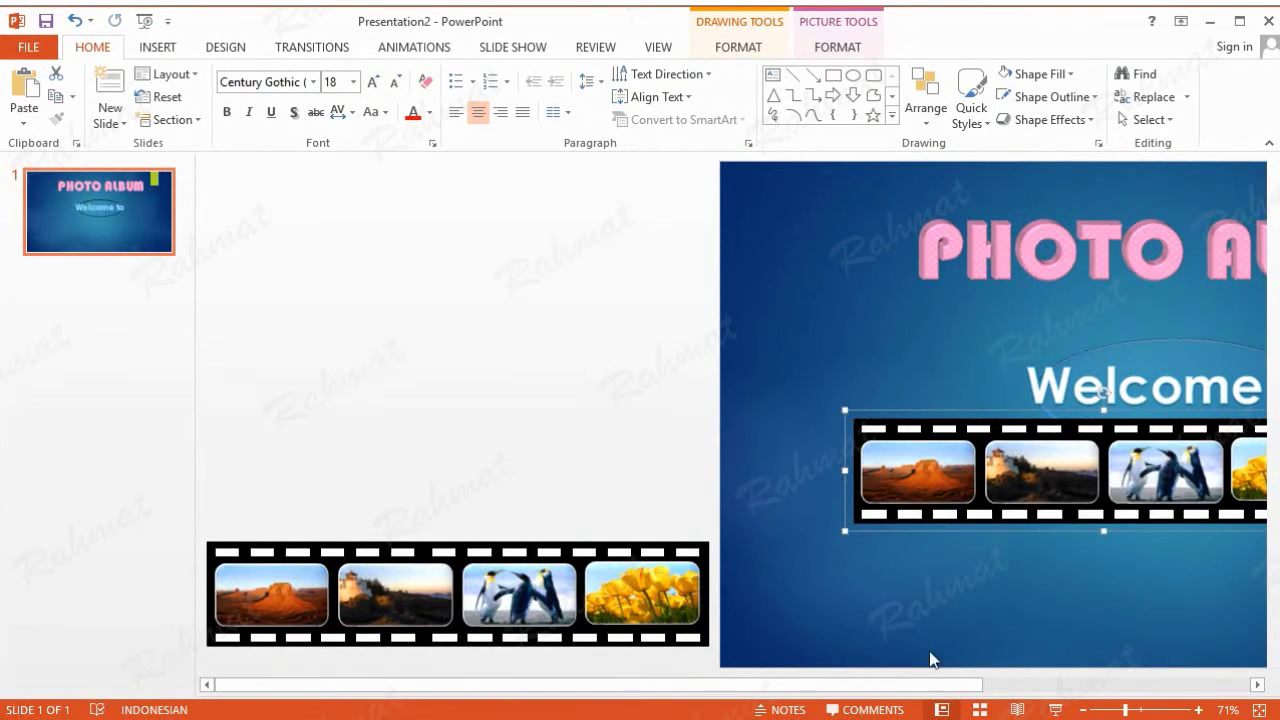
{"action": "left_click", "coordinate": [1000, 685]}
{"action": "left_click_drag", "start_coordinate": [738, 460], "coordinate": [1256, 382]}
{"action": "key", "text": "ctrl+z"}
{"action": "left_click_drag", "start_coordinate": [867, 464], "coordinate": [1170, 470]}
{"action": "key", "text": "ctrl+z"}
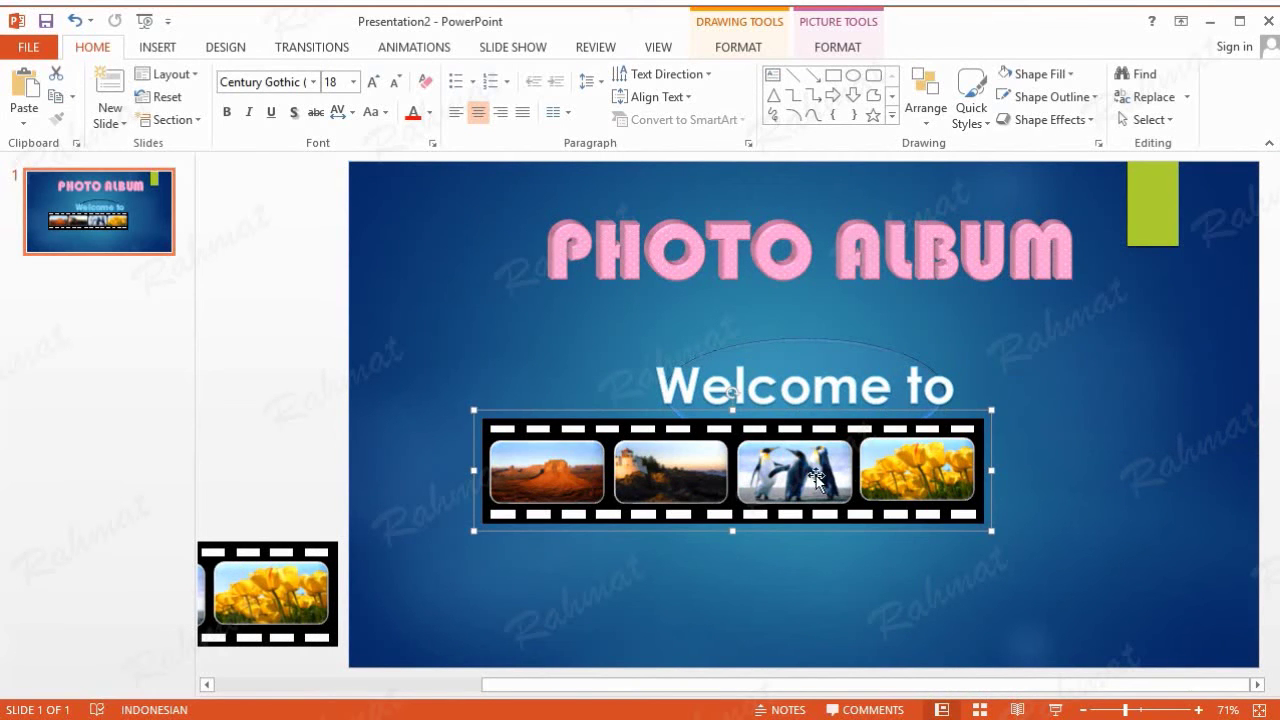
Move the copy past the slide's right edge to the top-right corner, then undo once
{"action": "left_click_drag", "start_coordinate": [840, 488], "coordinate": [1162, 492]}
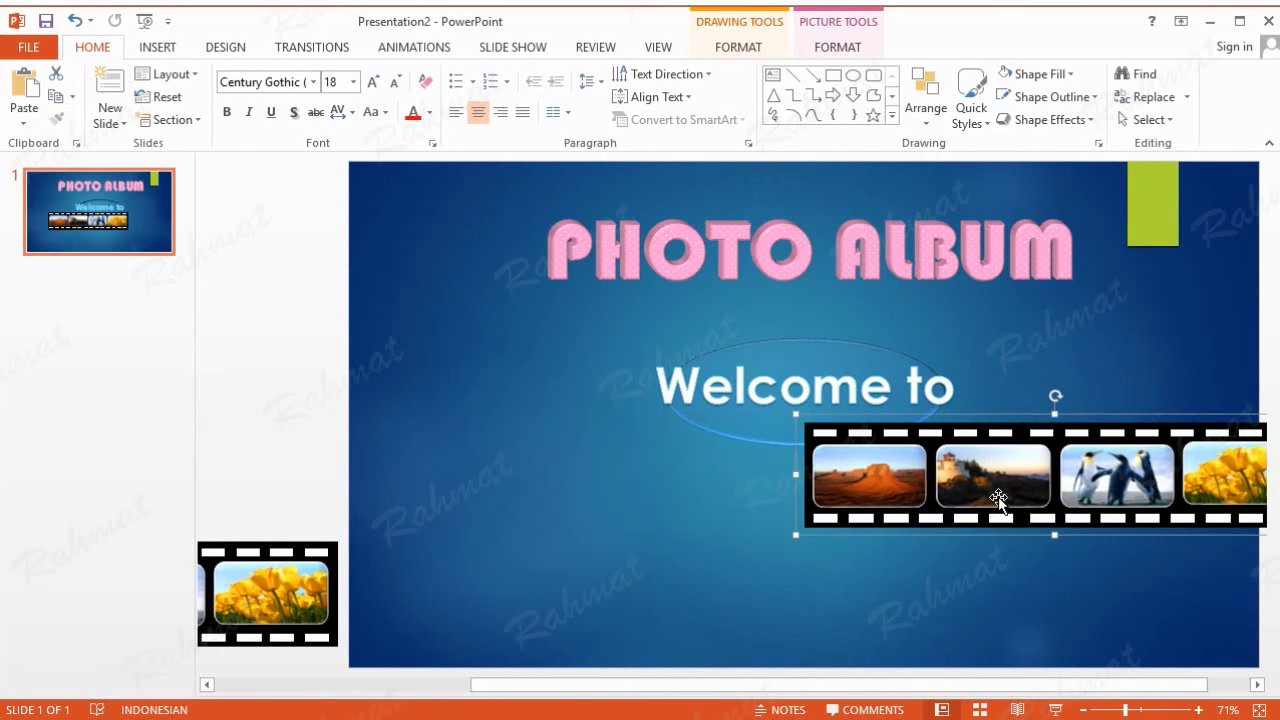
{"action": "left_click_drag", "start_coordinate": [998, 497], "coordinate": [1143, 495]}
{"action": "left_click_drag", "start_coordinate": [1094, 694], "coordinate": [1180, 673]}
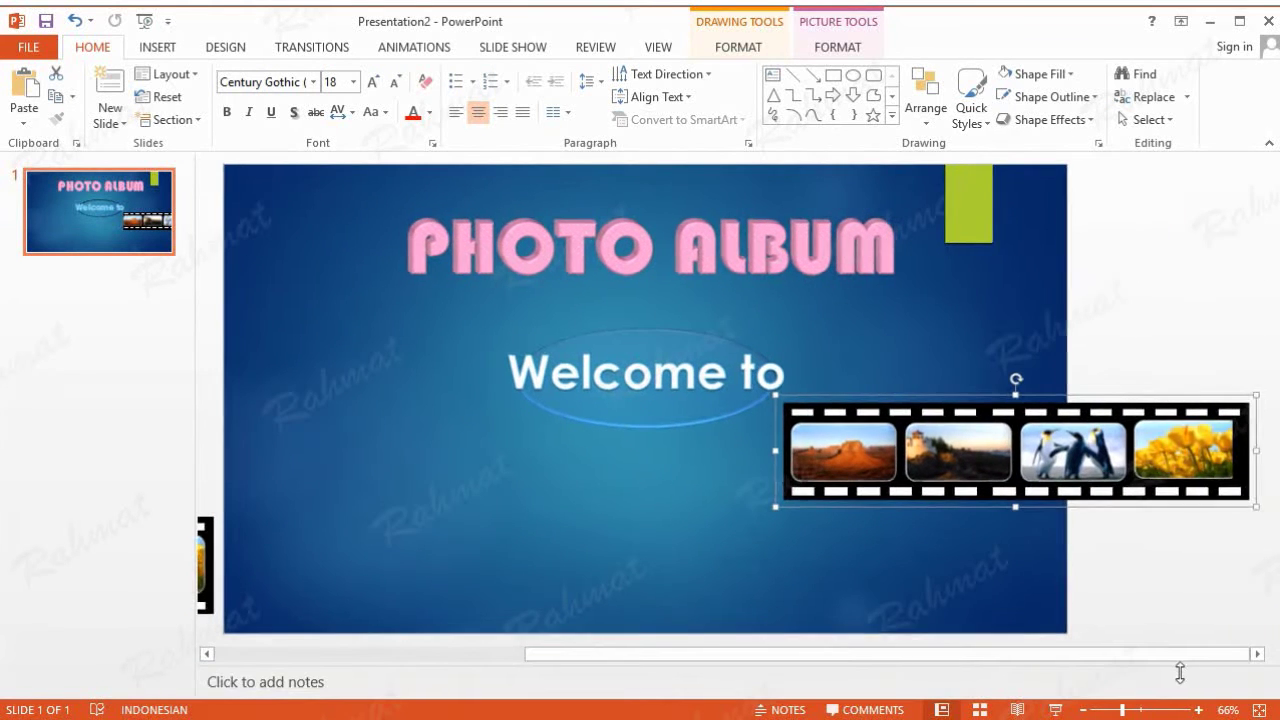
{"action": "mouse_move", "coordinate": [831, 454]}
{"action": "left_mouse_down"}
{"action": "mouse_move", "coordinate": [942, 329]}
{"action": "mouse_move", "coordinate": [1133, 215]}
{"action": "left_mouse_up"}
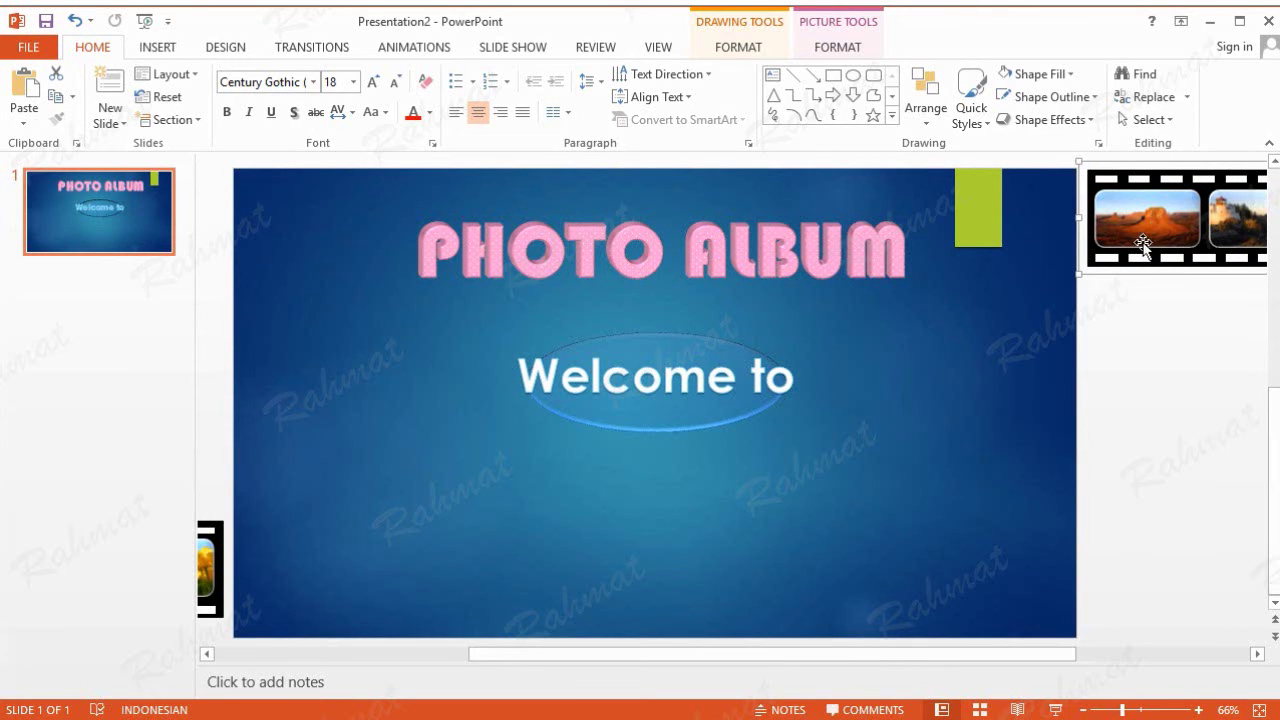
{"action": "left_click", "coordinate": [866, 441]}
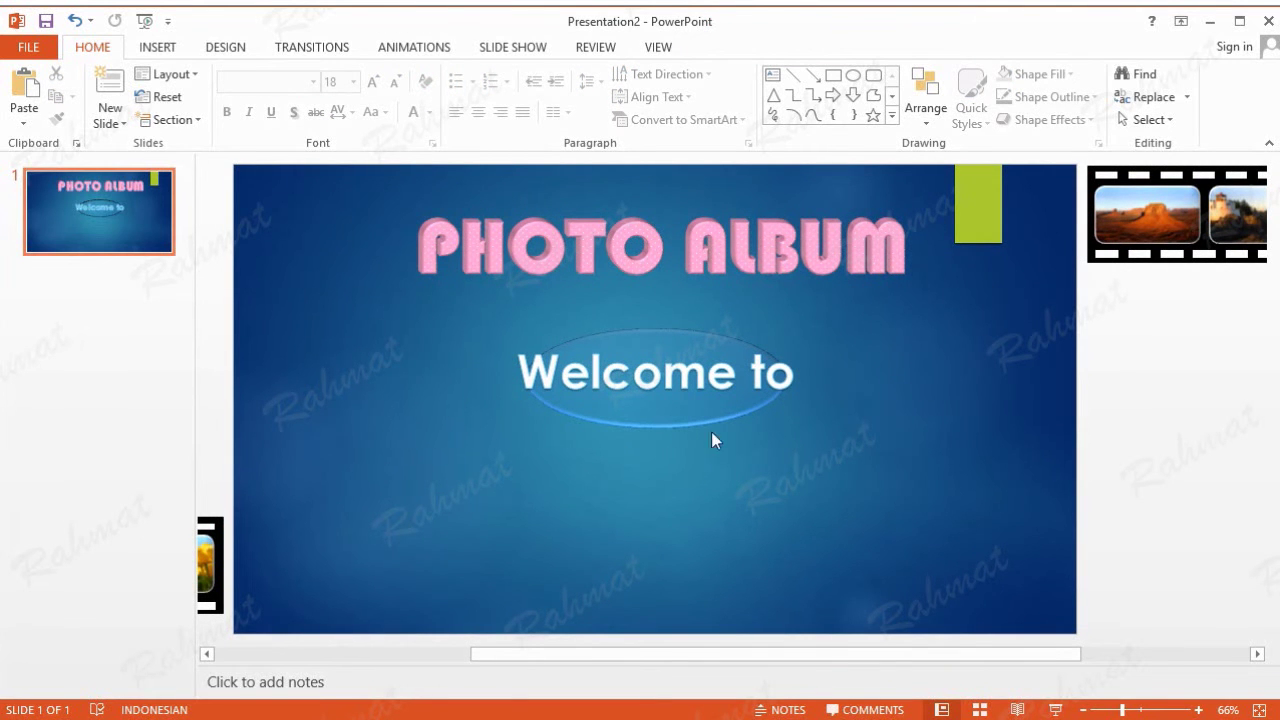
{"action": "key", "text": "ctrl+z"}
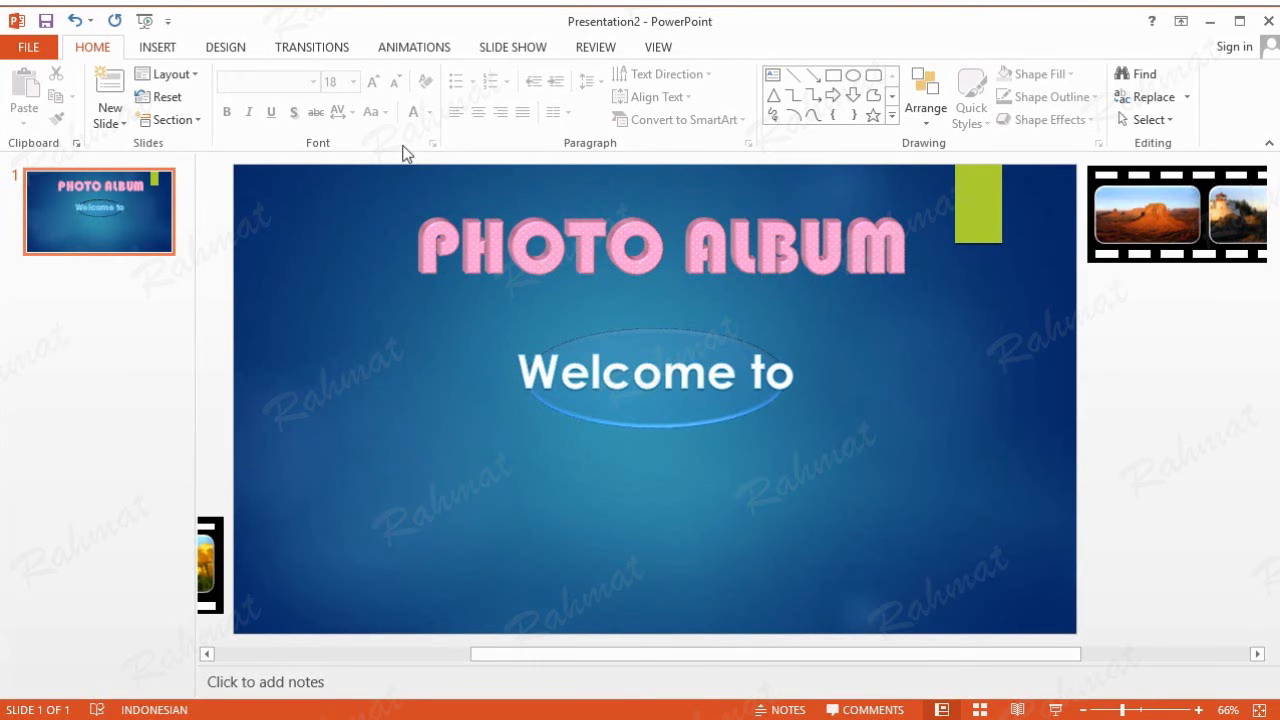
Open the Animation Pane and add a Flip entrance effect to the Welcome to ellipse
{"action": "left_click", "coordinate": [419, 47]}
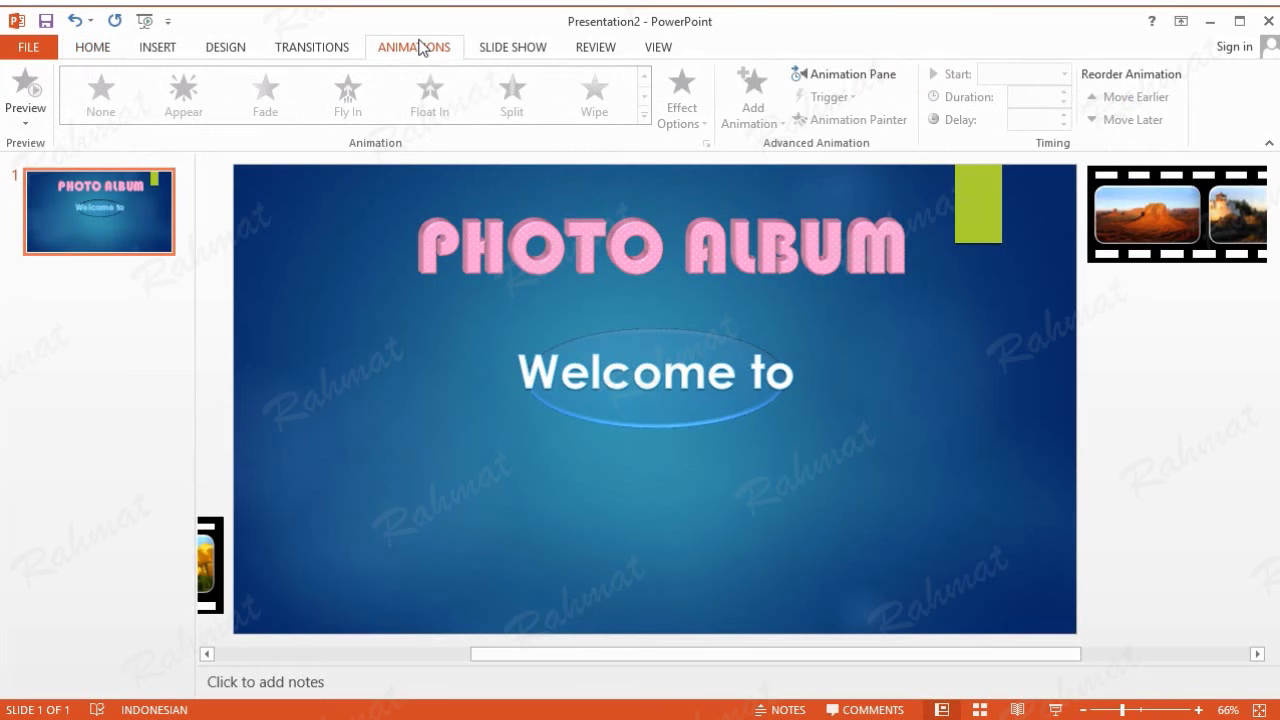
{"action": "left_click", "coordinate": [851, 78]}
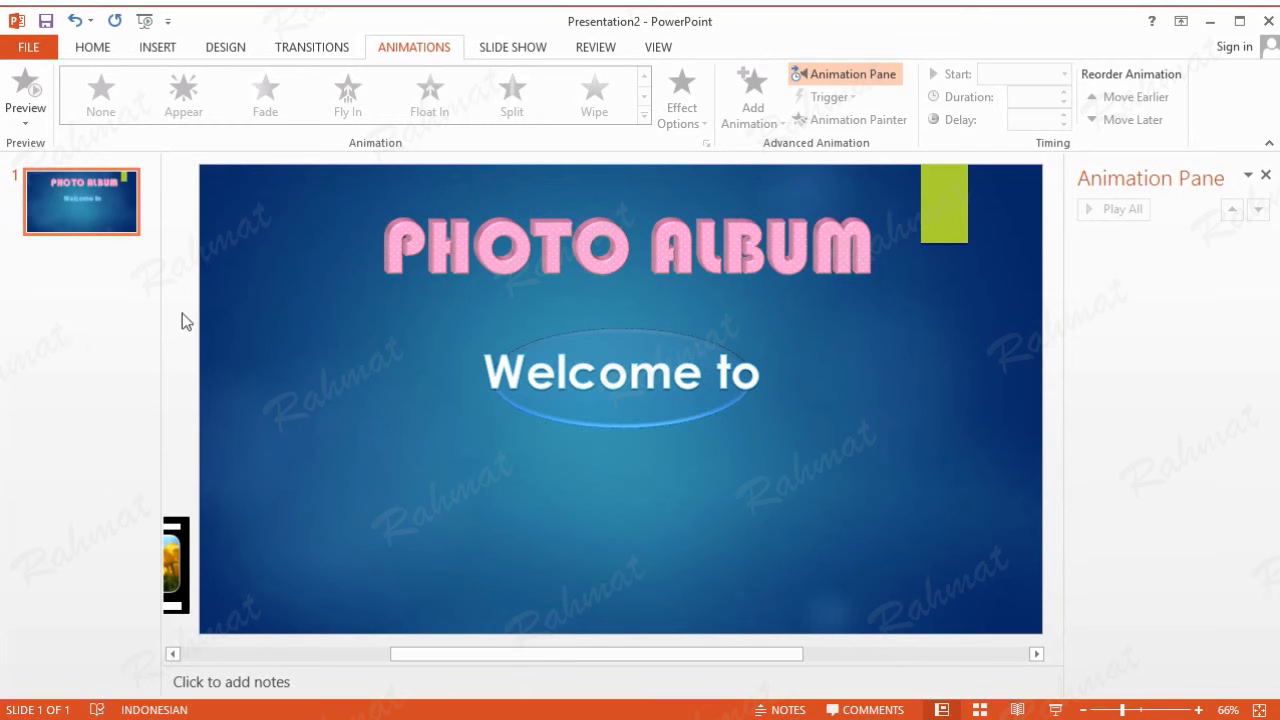
{"action": "left_click", "coordinate": [533, 258]}
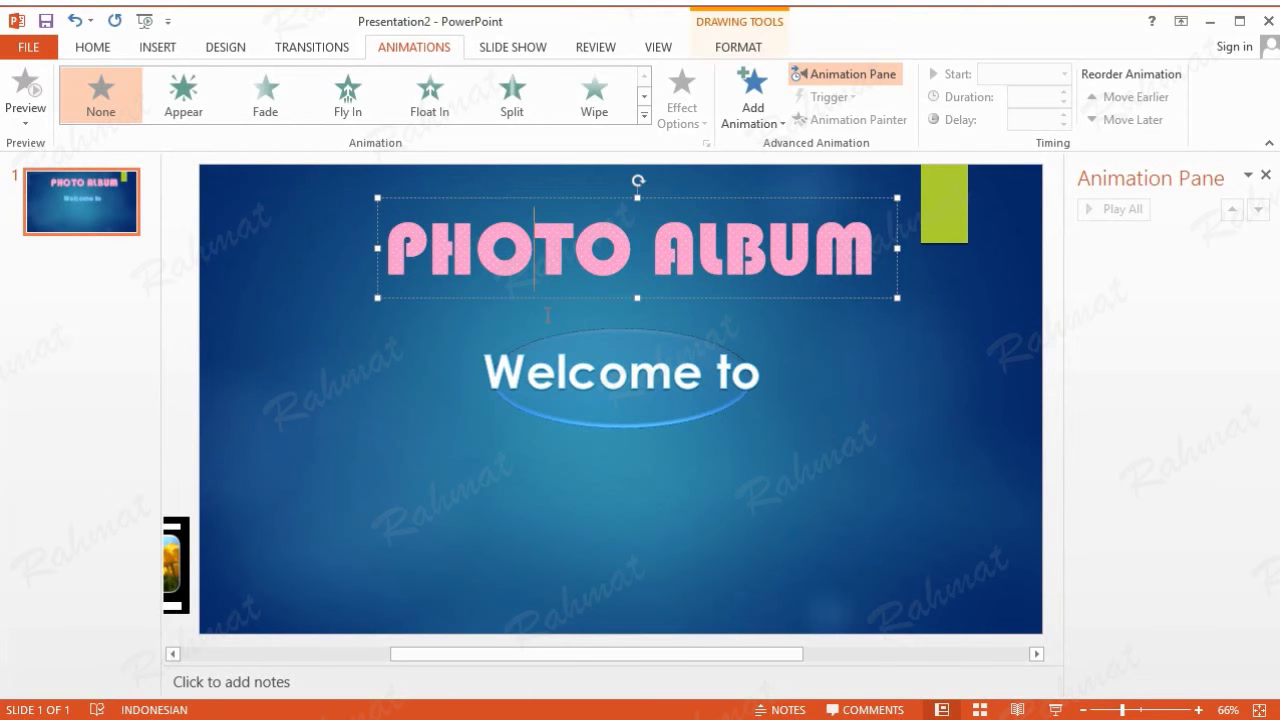
{"action": "left_click", "coordinate": [590, 383]}
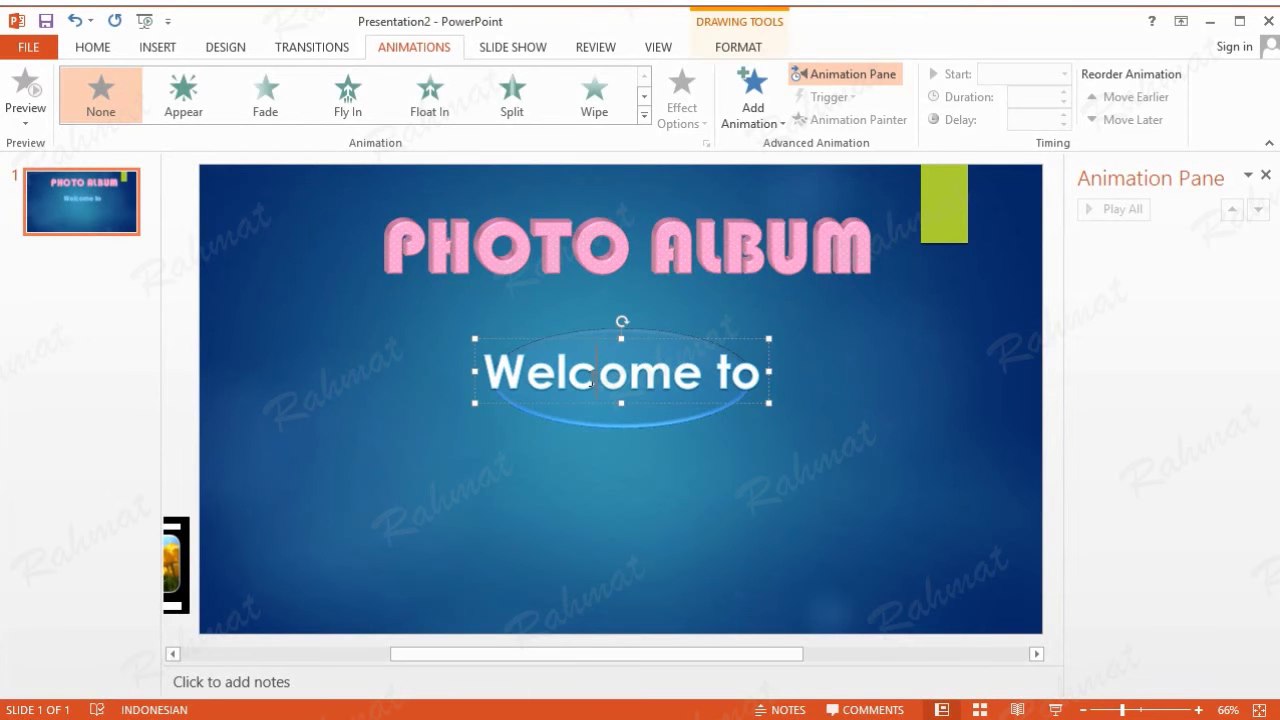
{"action": "left_click", "coordinate": [752, 125]}
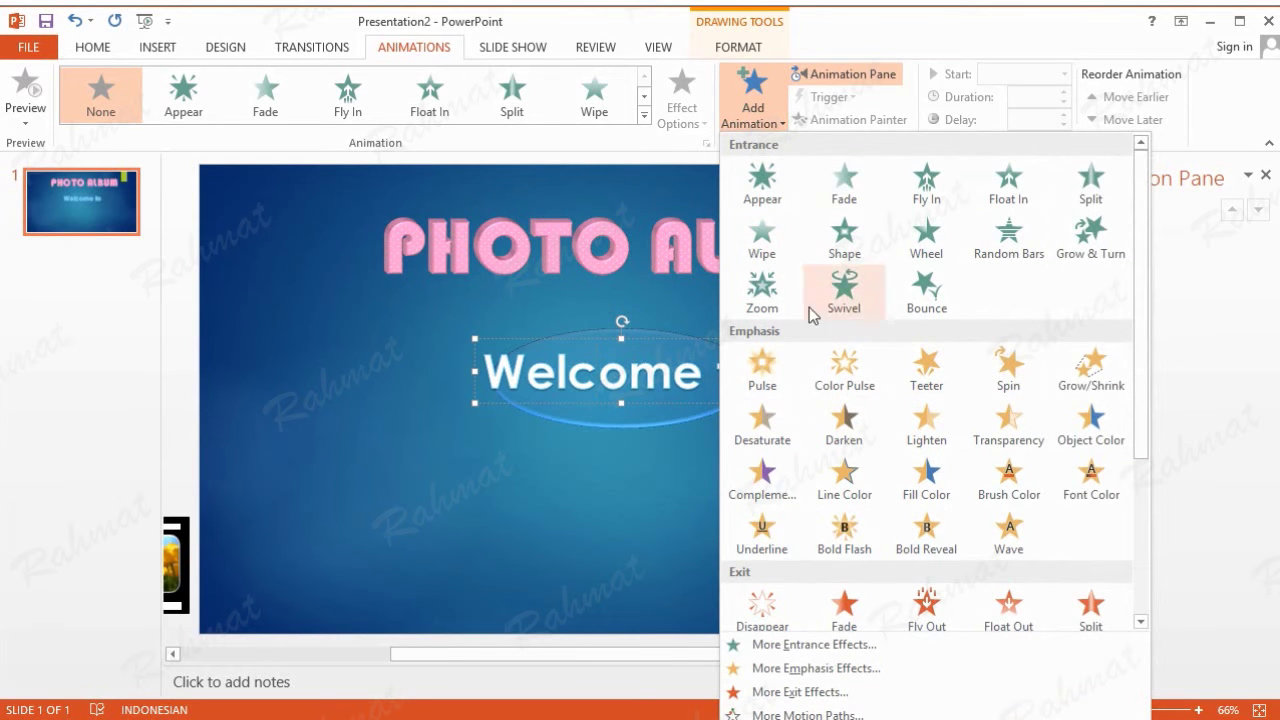
{"action": "left_click", "coordinate": [787, 647]}
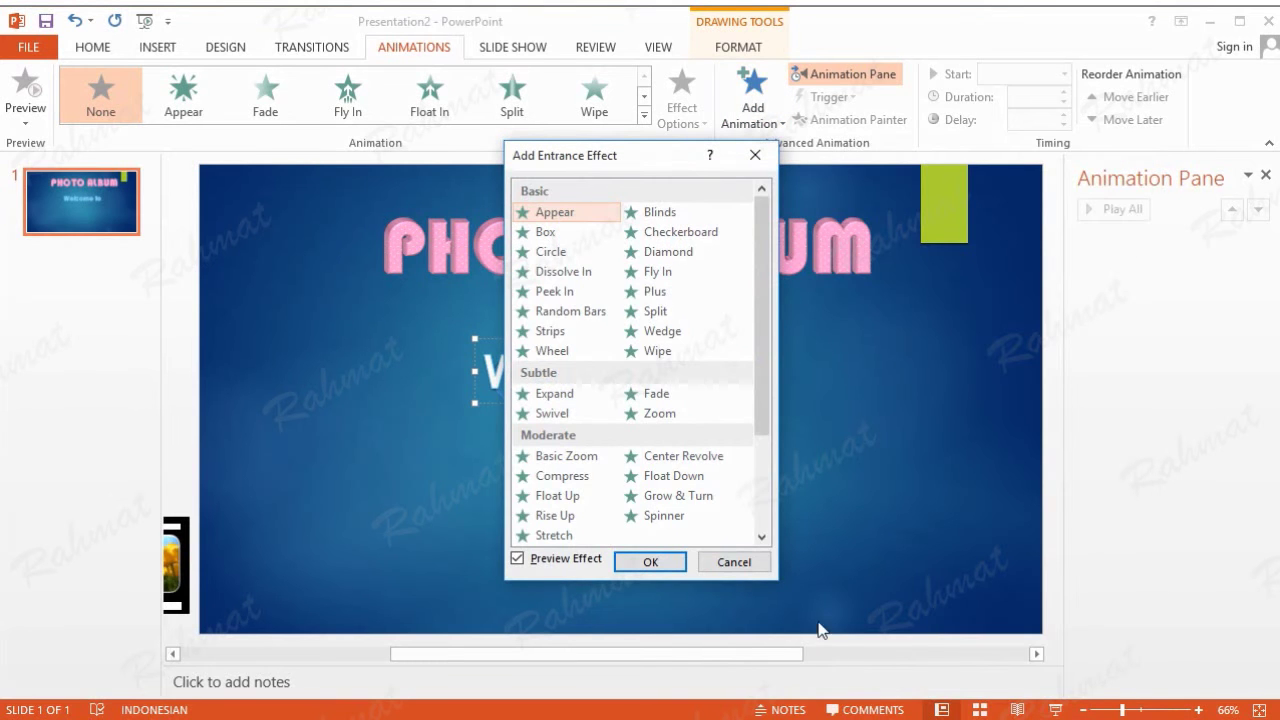
{"action": "scroll", "coordinate": [755, 480], "scroll_direction": "down", "scroll_amount": 2}
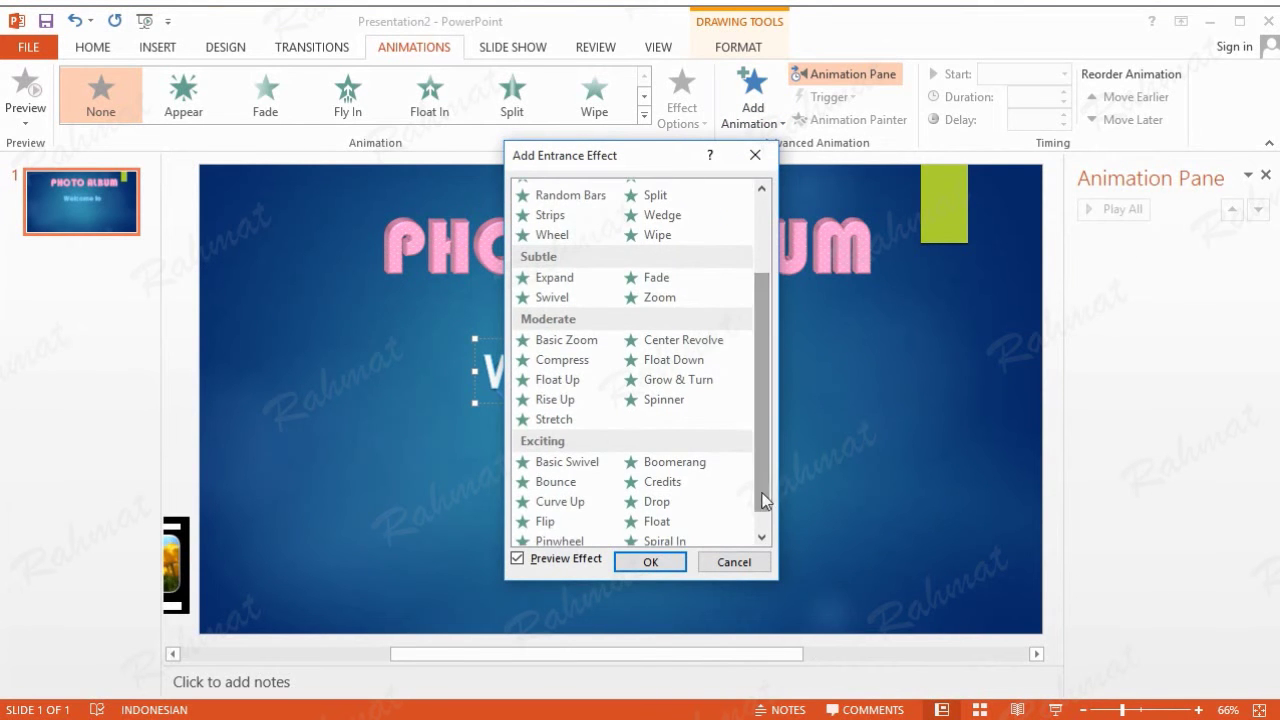
{"action": "scroll", "coordinate": [574, 402], "scroll_direction": "down", "scroll_amount": 1}
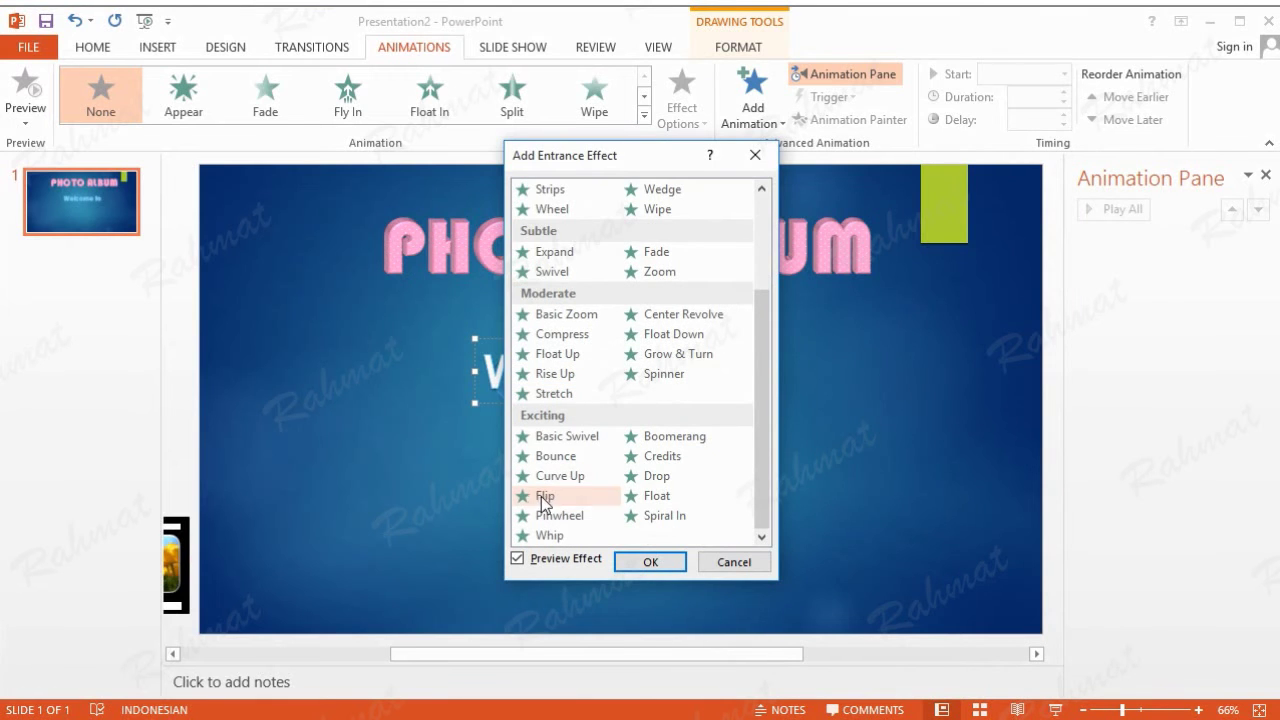
{"action": "left_click", "coordinate": [545, 495]}
{"action": "left_click", "coordinate": [670, 566]}
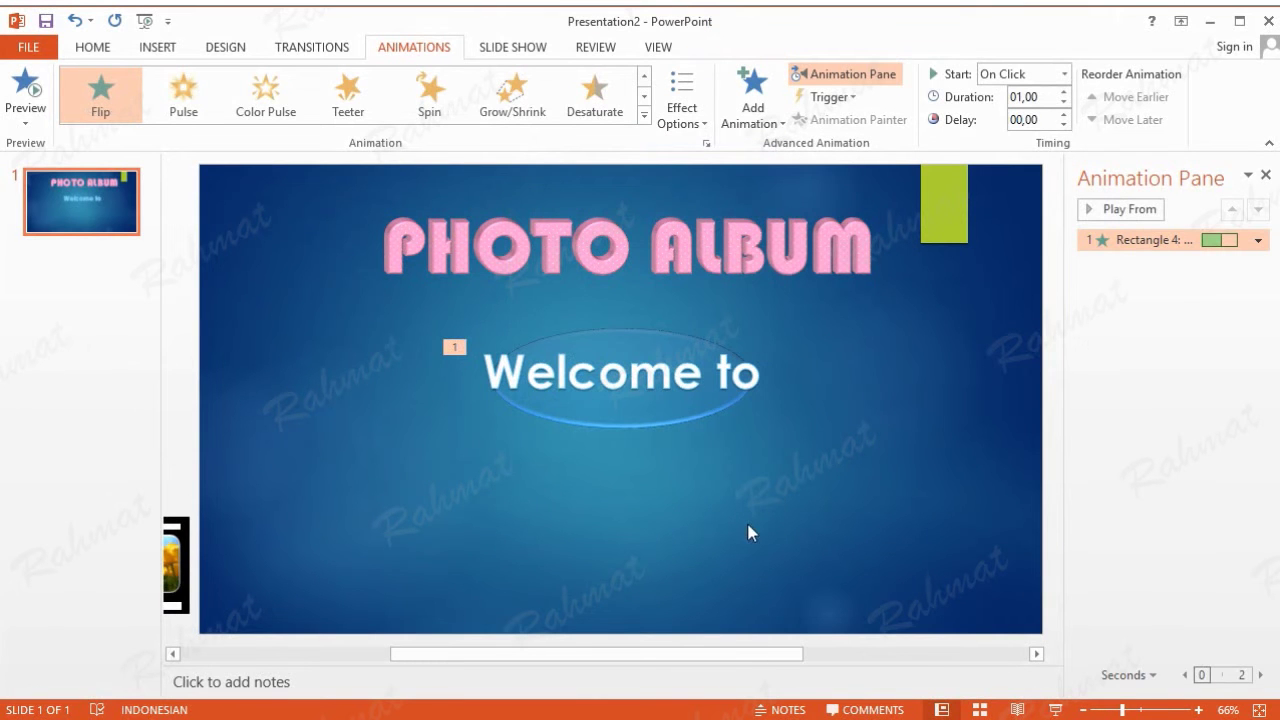
Set the ellipse's Flip animation to start With Previous in its Timing settings
{"action": "left_click", "coordinate": [1257, 240]}
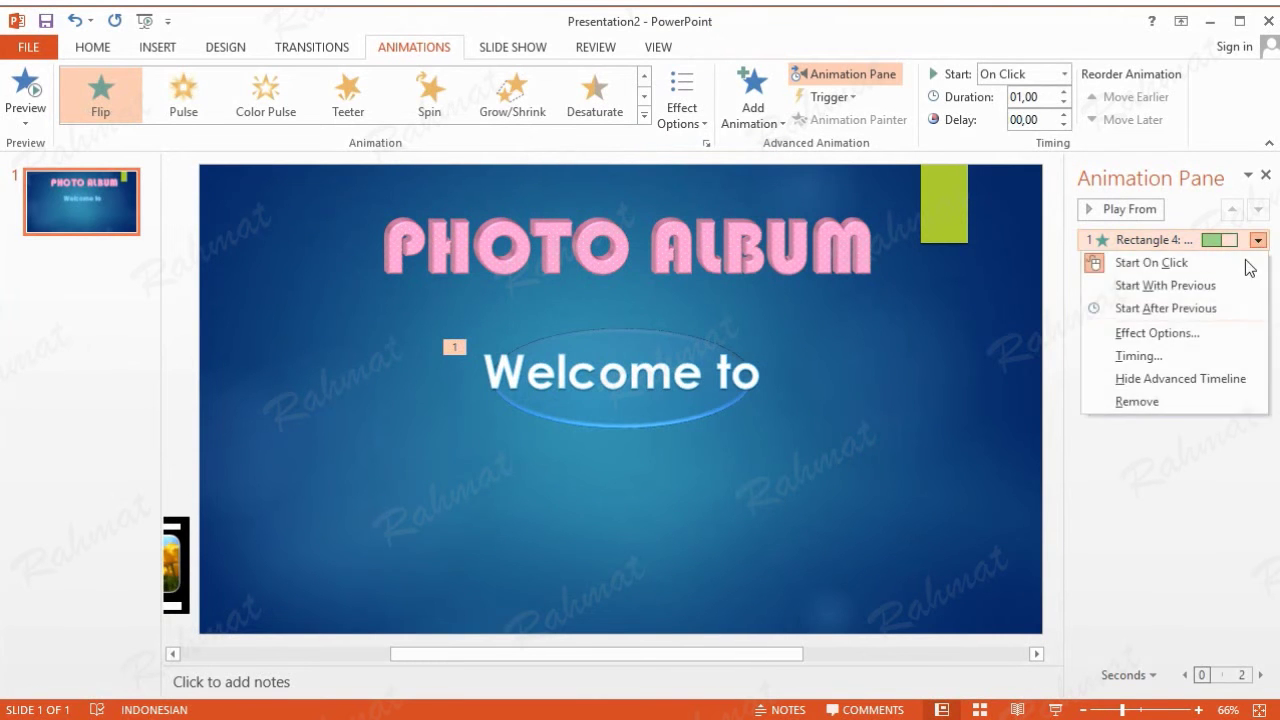
{"action": "left_click", "coordinate": [1160, 358]}
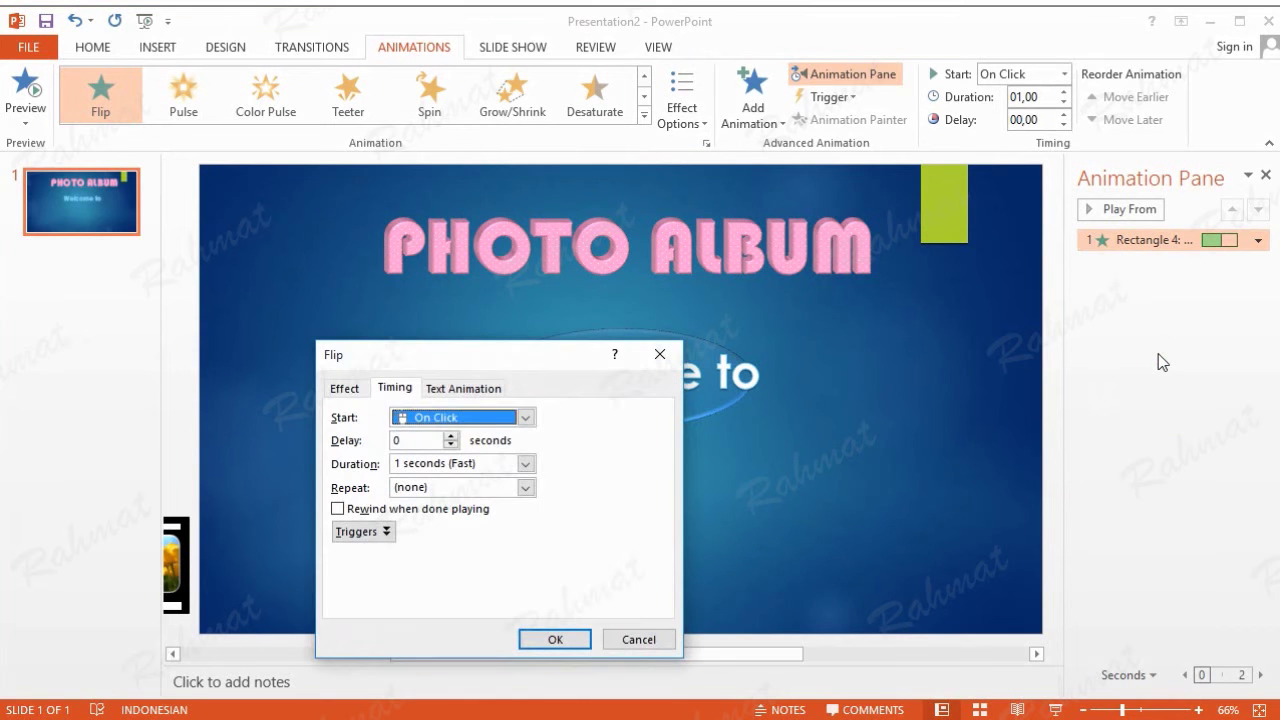
{"action": "left_click", "coordinate": [525, 417]}
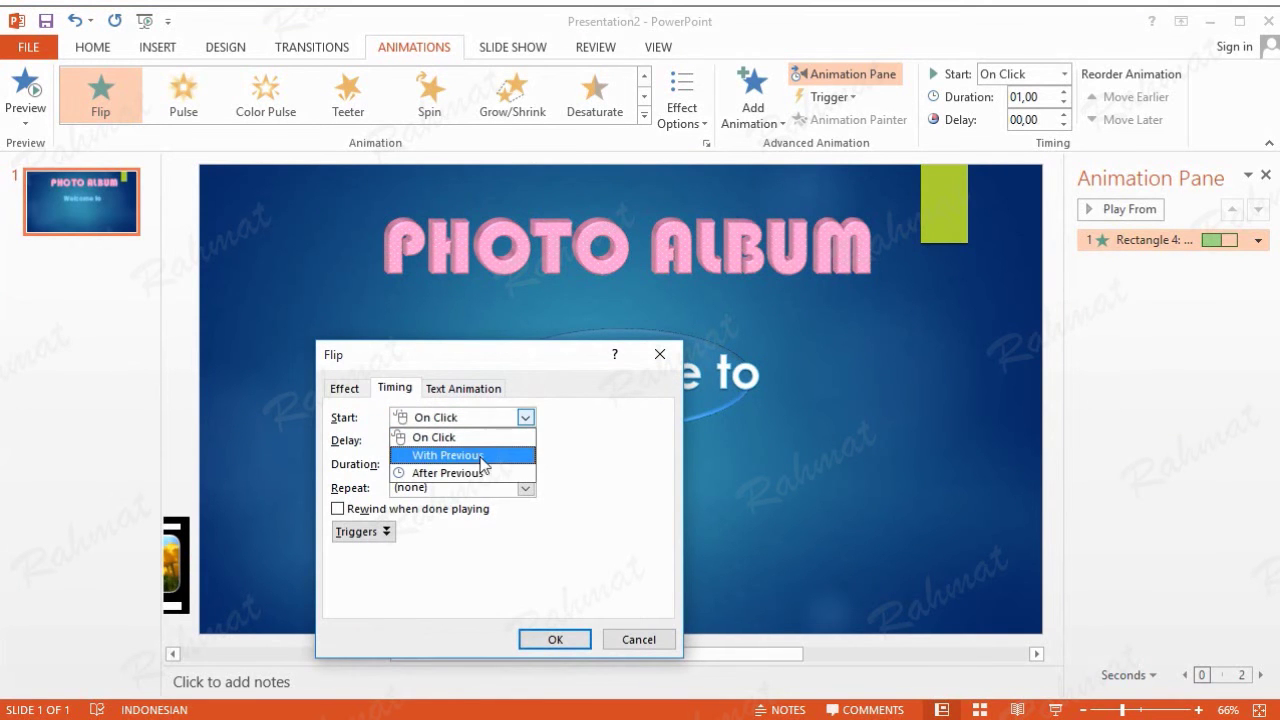
{"action": "left_click", "coordinate": [483, 456]}
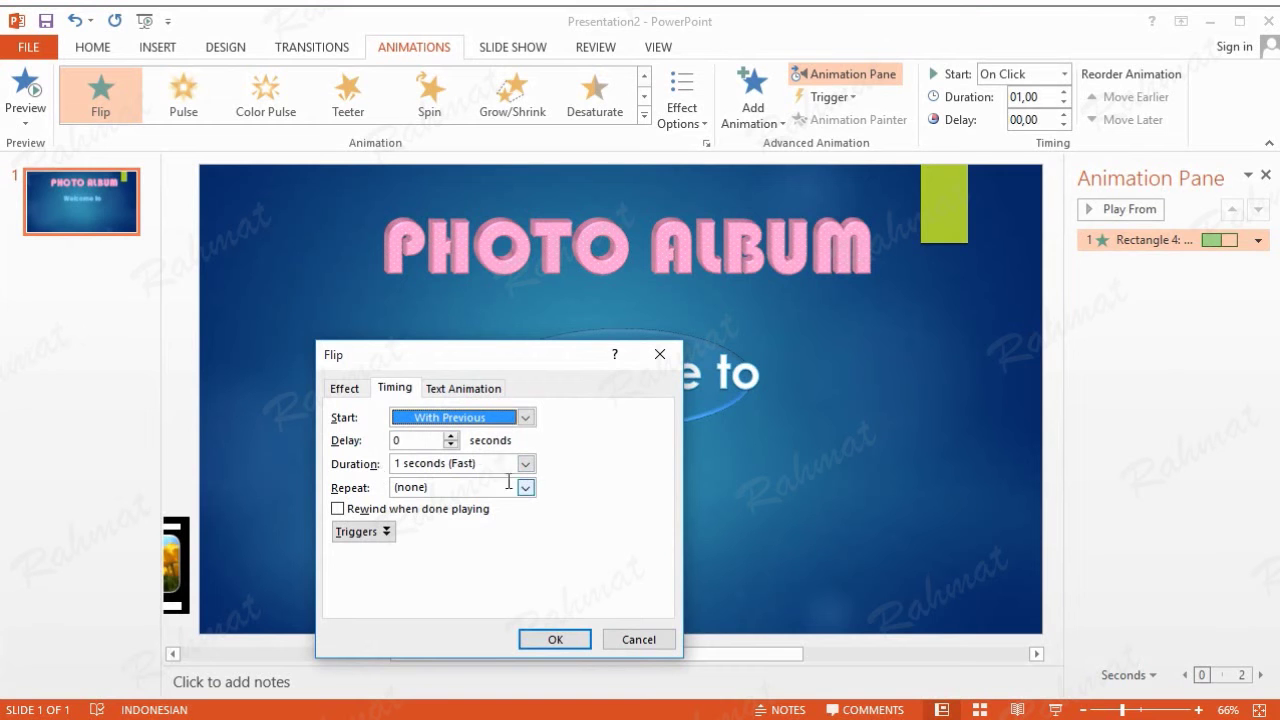
{"action": "left_click", "coordinate": [554, 639]}
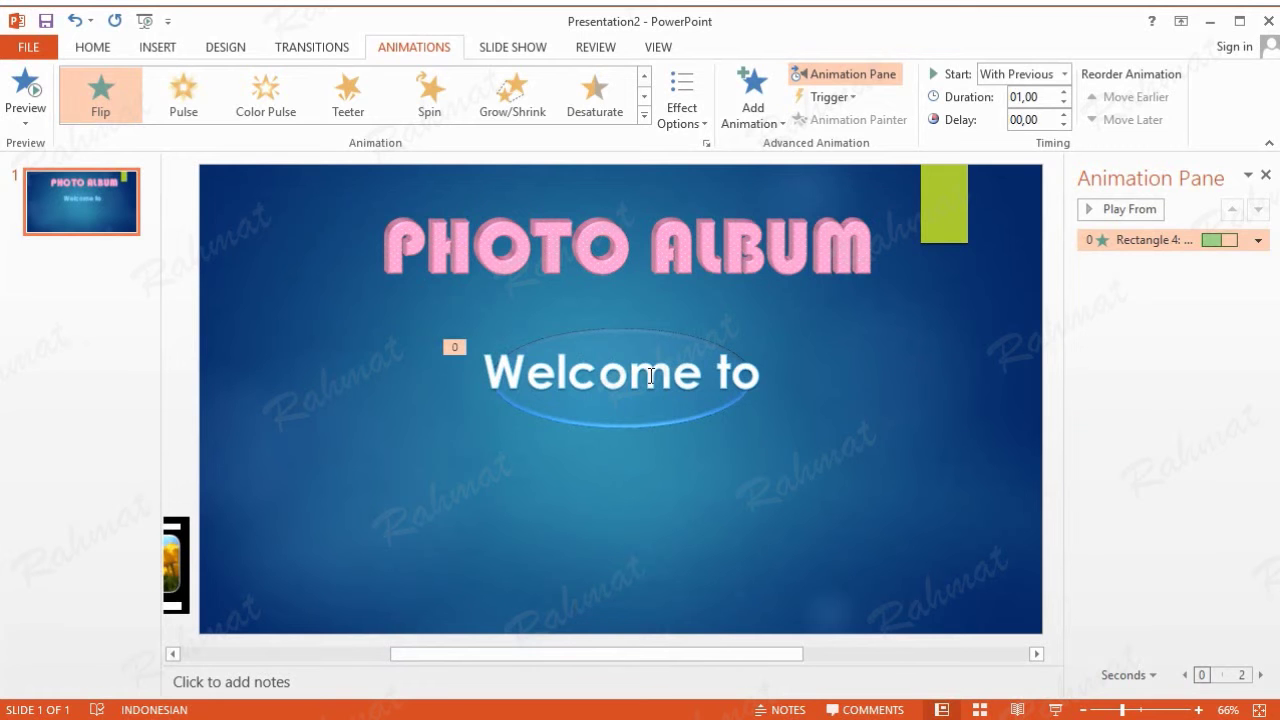
{"action": "left_click", "coordinate": [740, 259]}
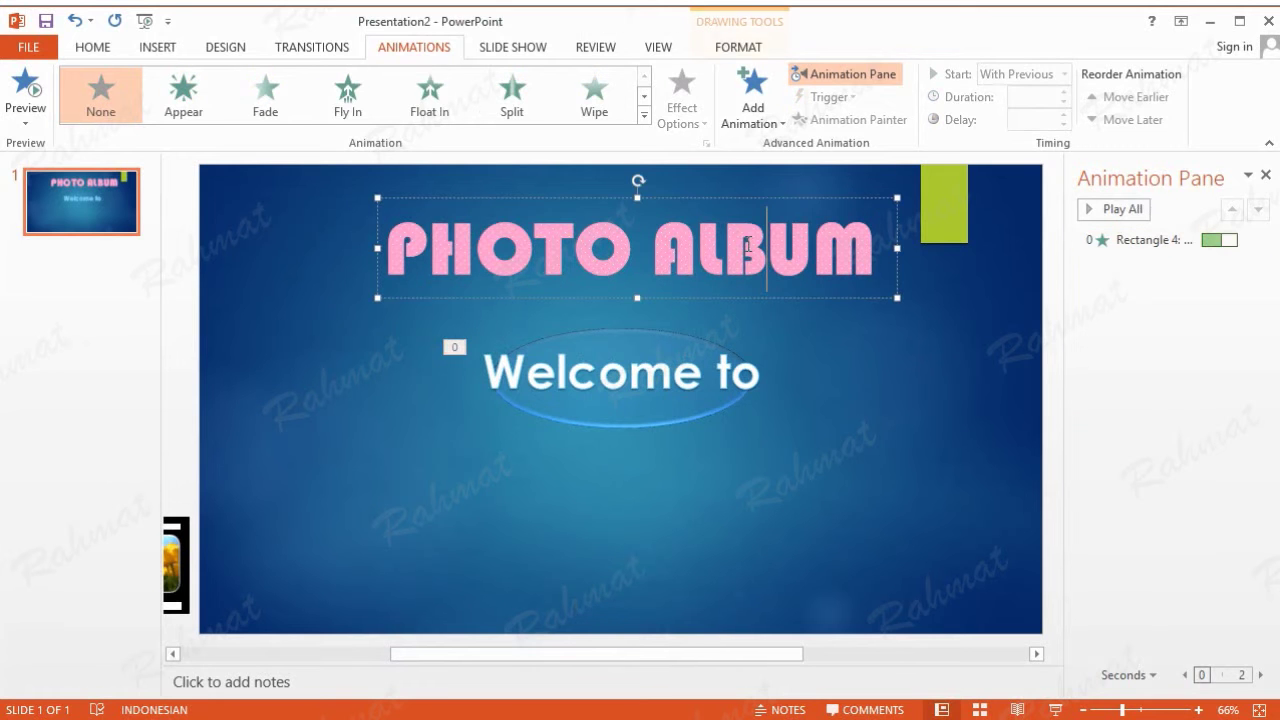
{"action": "left_click", "coordinate": [757, 123]}
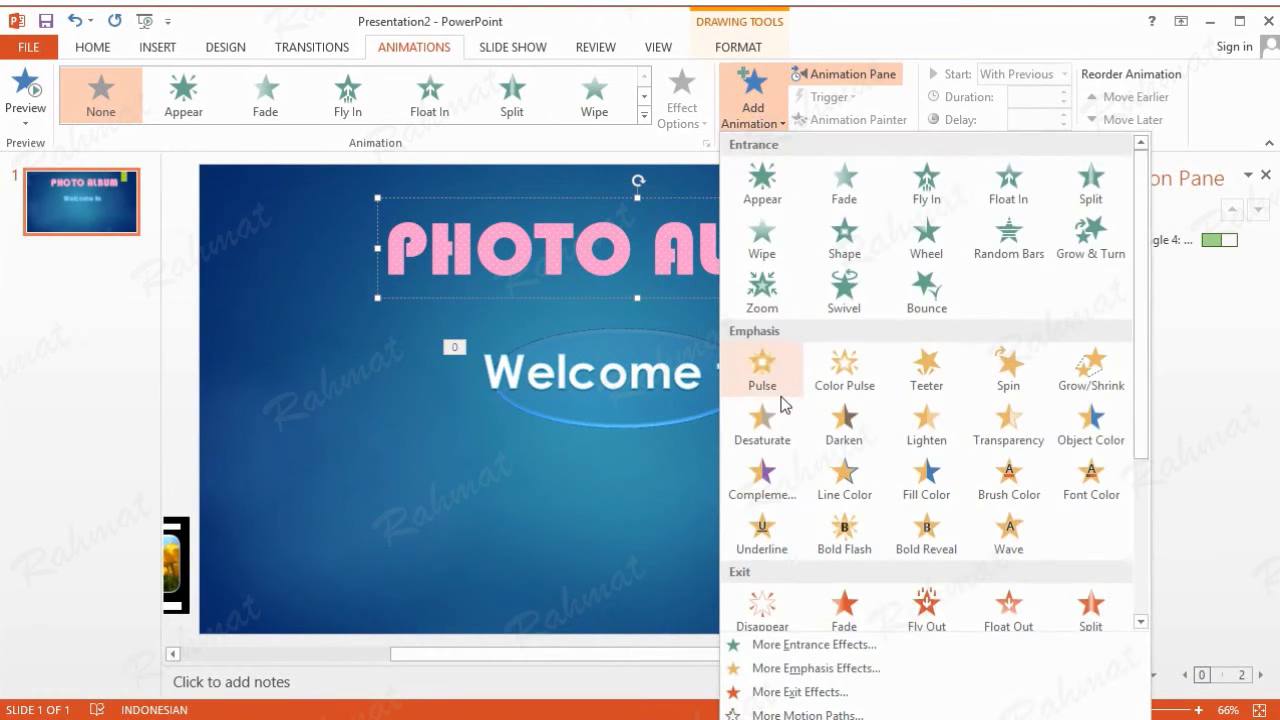
Add a Bounce entrance effect to the PHOTO ALBUM title
{"action": "left_click", "coordinate": [825, 645]}
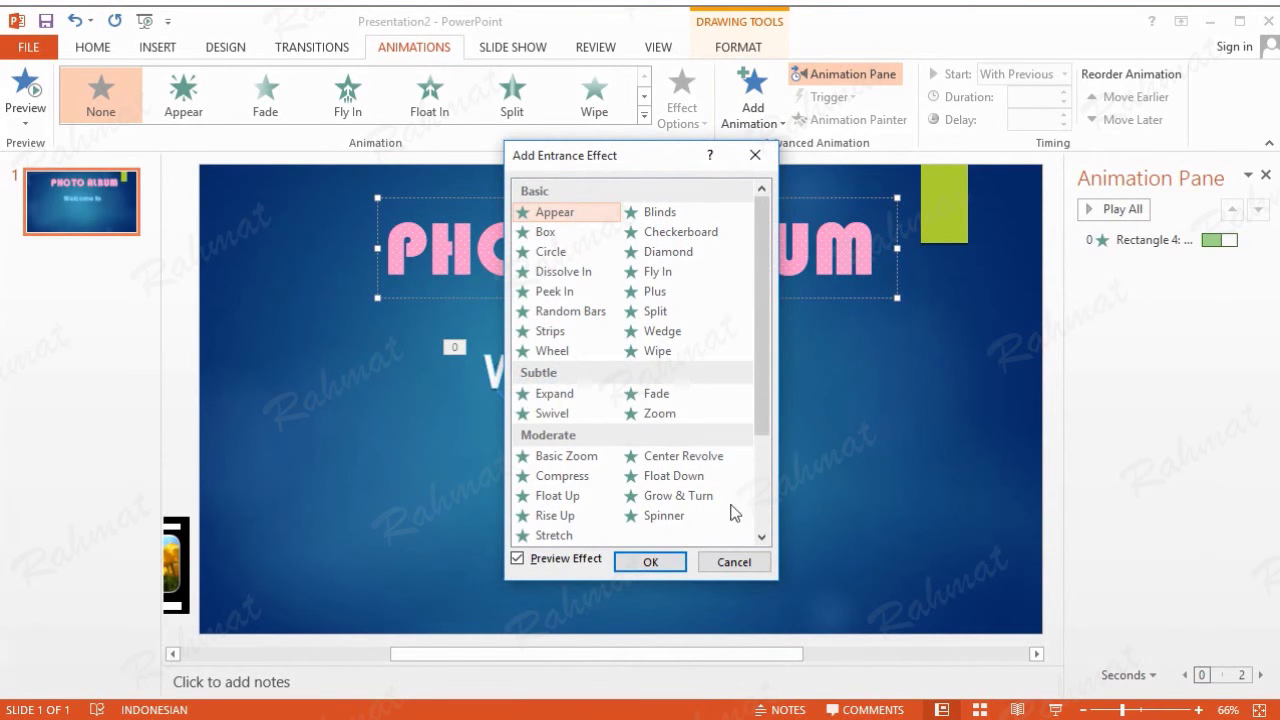
{"action": "scroll", "coordinate": [574, 484], "scroll_direction": "down", "scroll_amount": 1}
{"action": "scroll", "coordinate": [574, 484], "scroll_direction": "down", "scroll_amount": 1}
{"action": "left_click", "coordinate": [574, 480]}
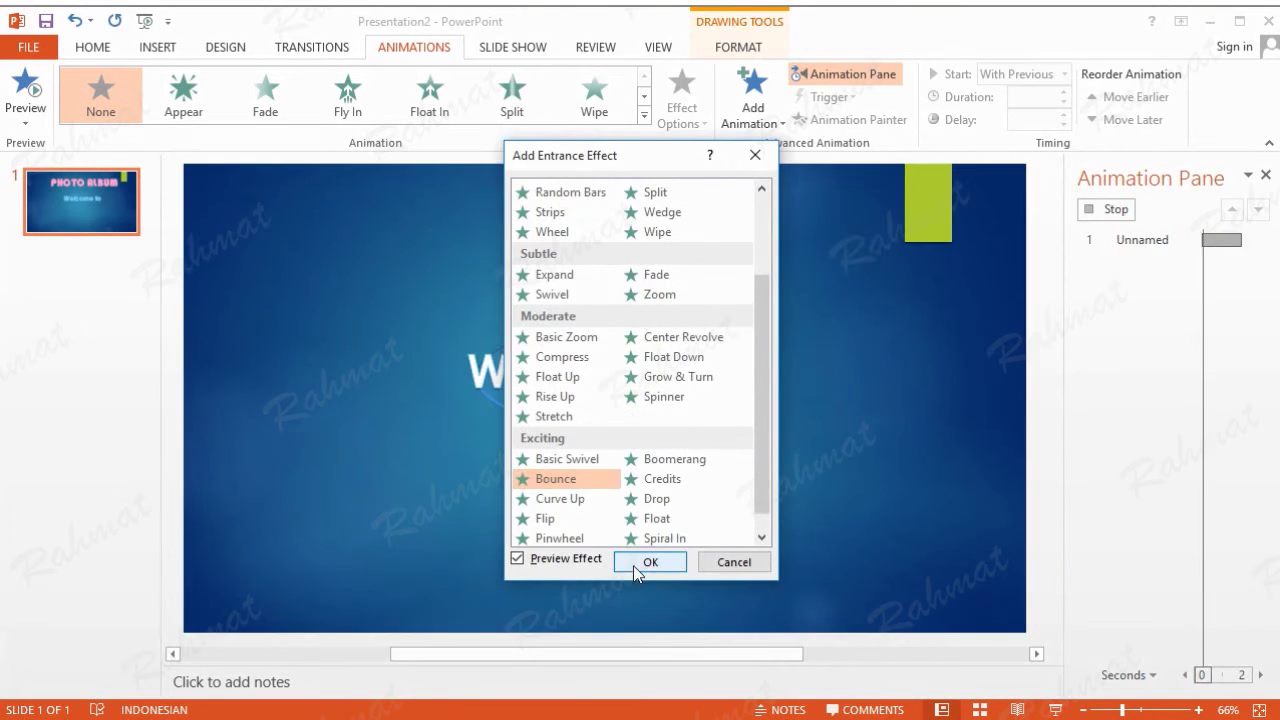
{"action": "left_click", "coordinate": [645, 563]}
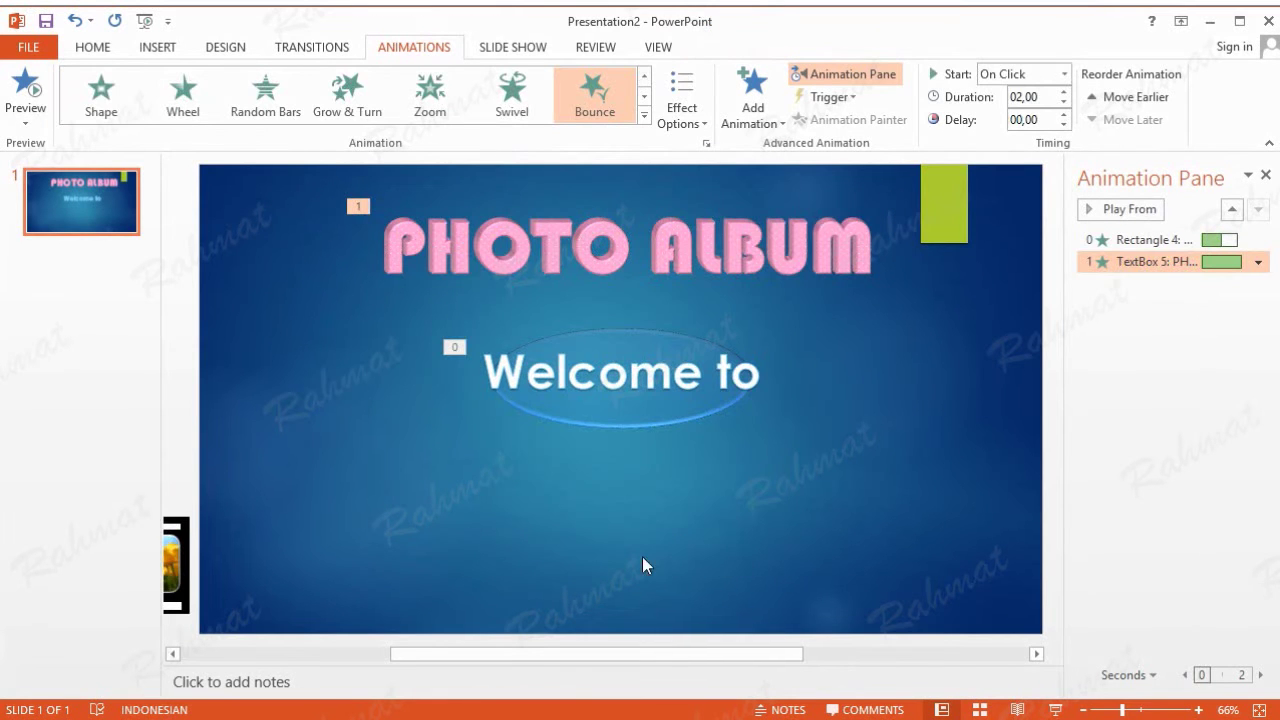
Set the Bounce animation to start After Previous with a 2-second duration
{"action": "left_click", "coordinate": [1258, 262]}
{"action": "left_click", "coordinate": [1152, 377]}
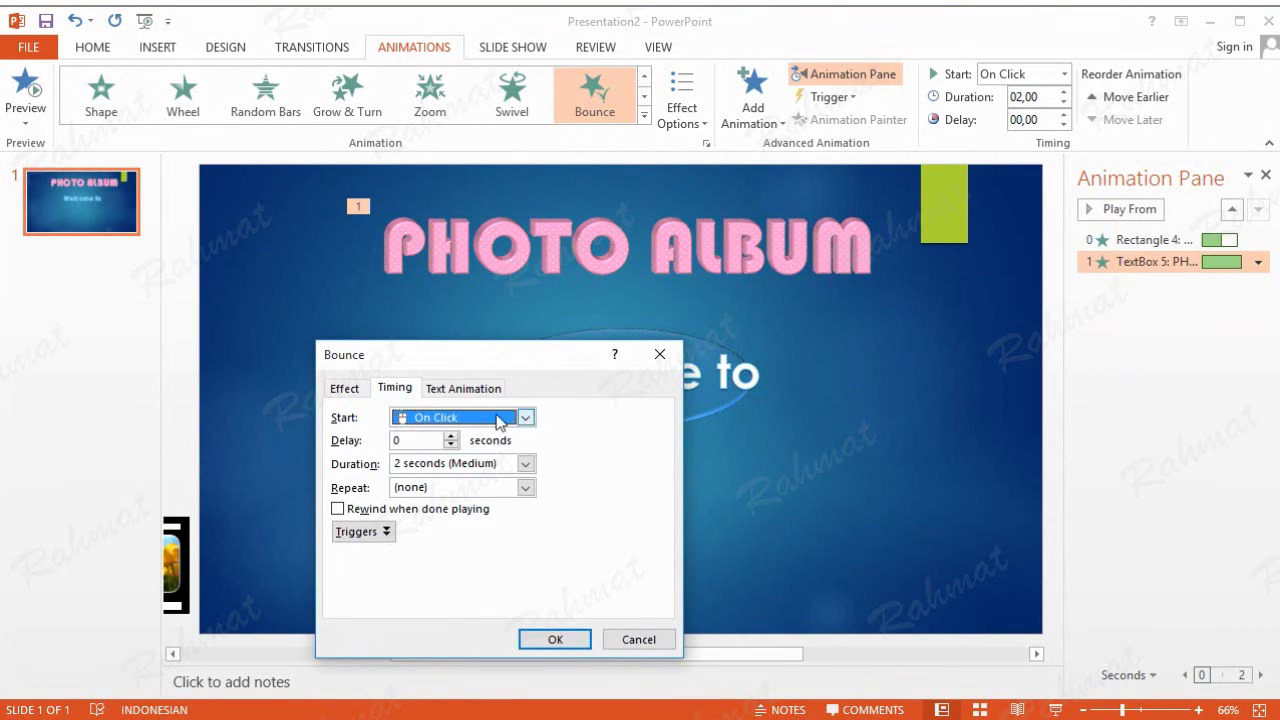
{"action": "left_click", "coordinate": [500, 418]}
{"action": "left_click", "coordinate": [472, 474]}
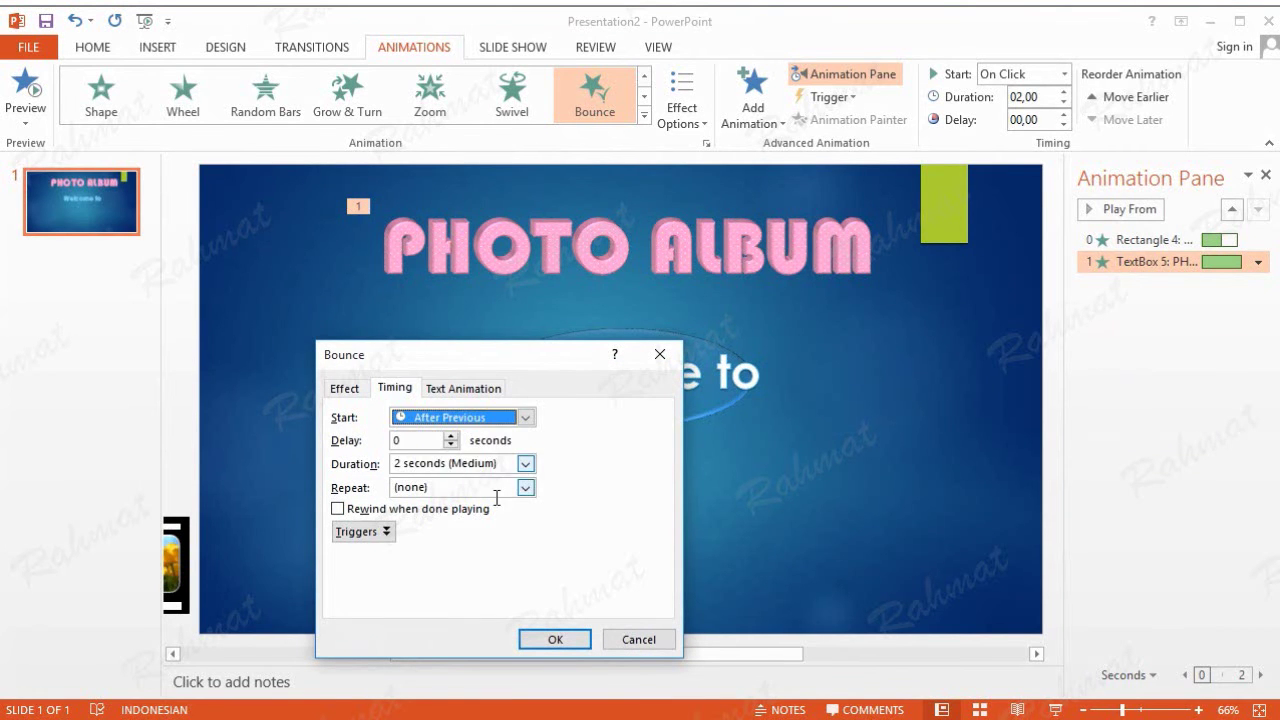
{"action": "left_click", "coordinate": [560, 640]}
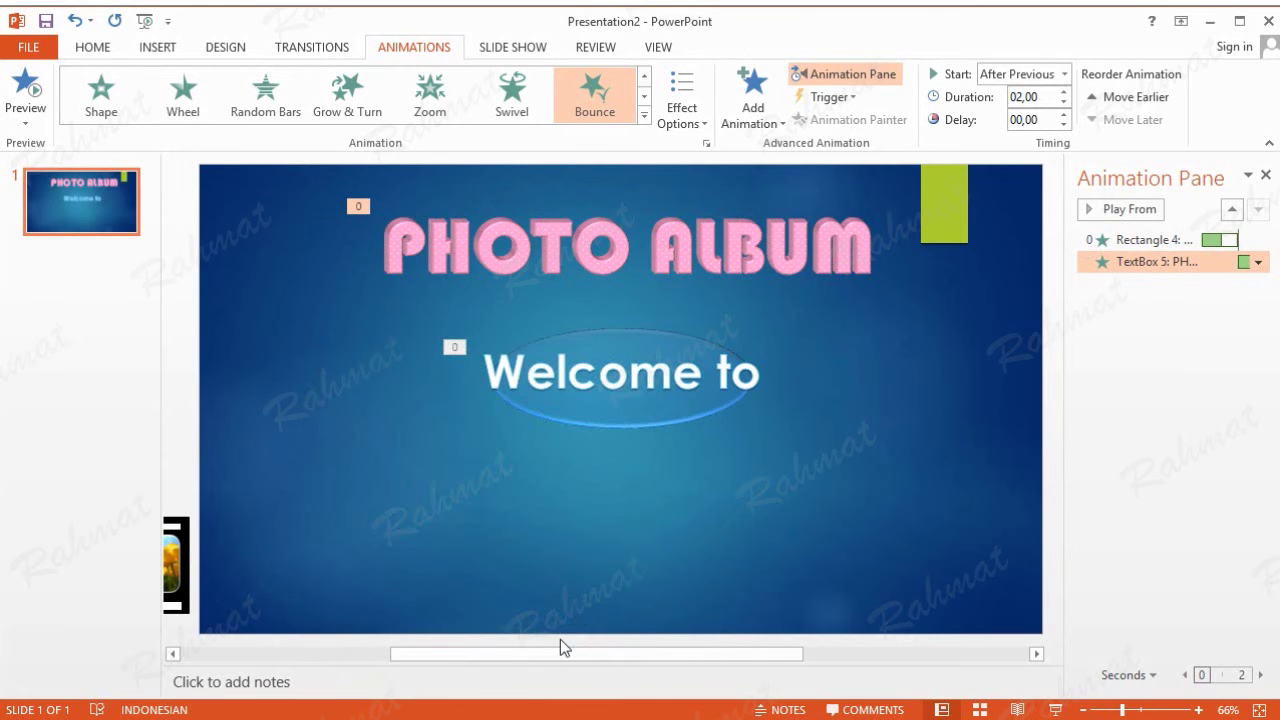
{"action": "left_click", "coordinate": [632, 373]}
Add a Curve Down exit effect to the Welcome to ellipse
{"action": "left_click", "coordinate": [776, 122]}
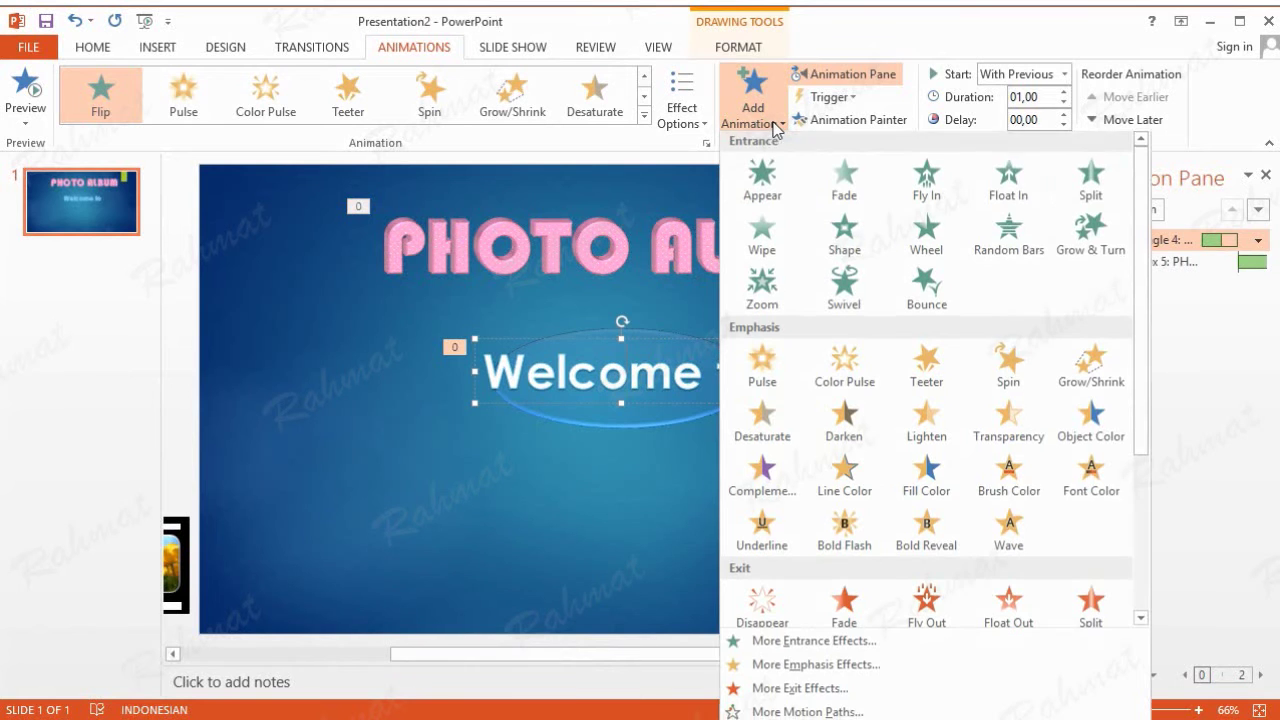
{"action": "left_click", "coordinate": [790, 692]}
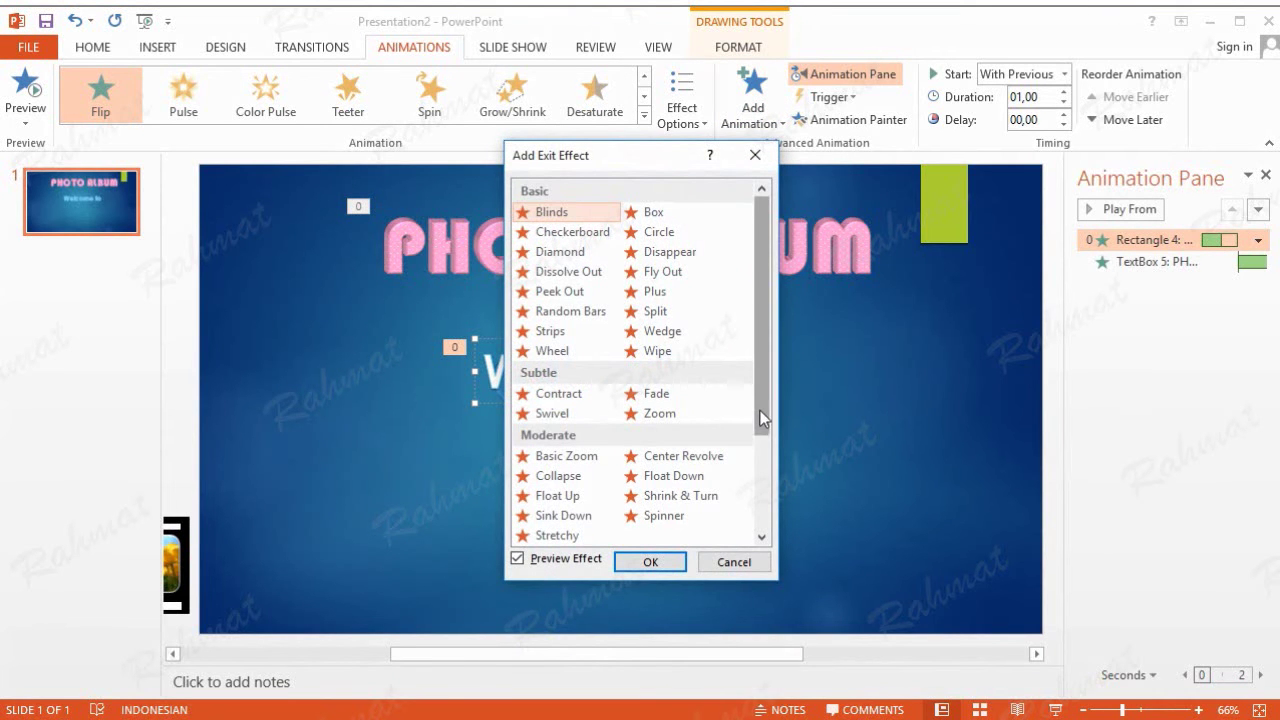
{"action": "left_click_drag", "start_coordinate": [762, 420], "coordinate": [766, 466]}
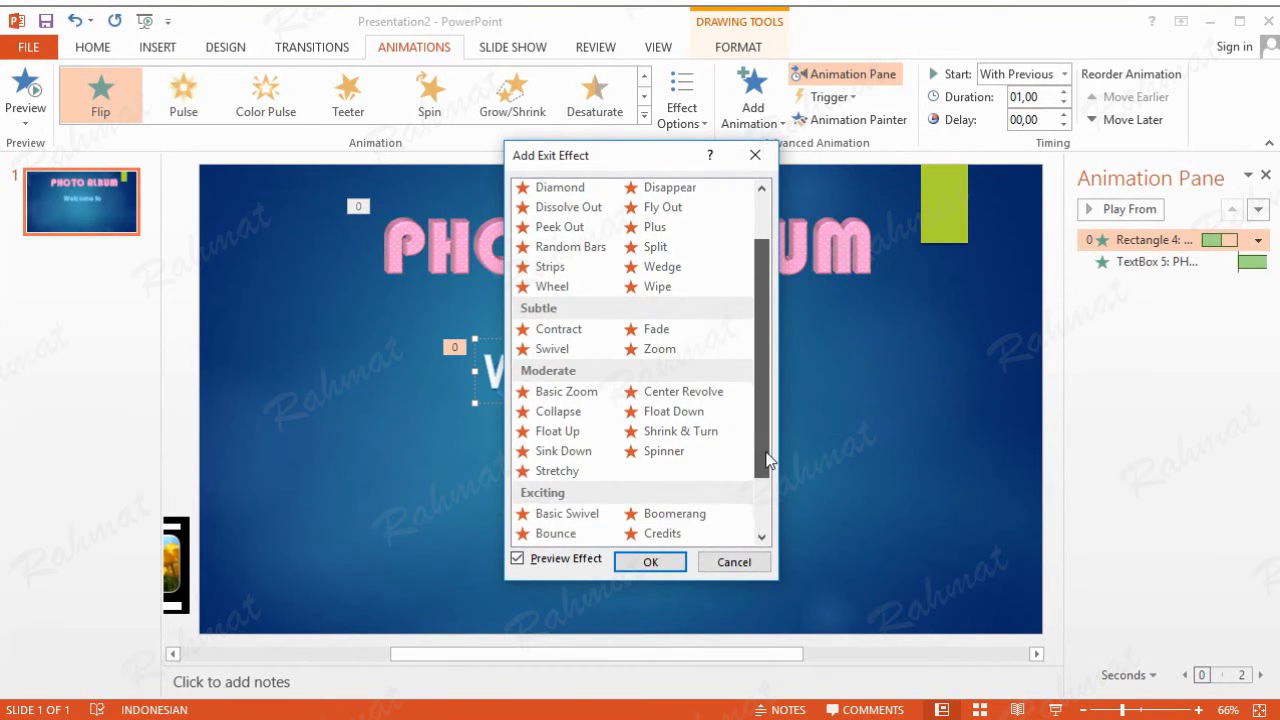
{"action": "scroll", "coordinate": [690, 495], "scroll_direction": "down", "scroll_amount": 2}
{"action": "left_click", "coordinate": [590, 477]}
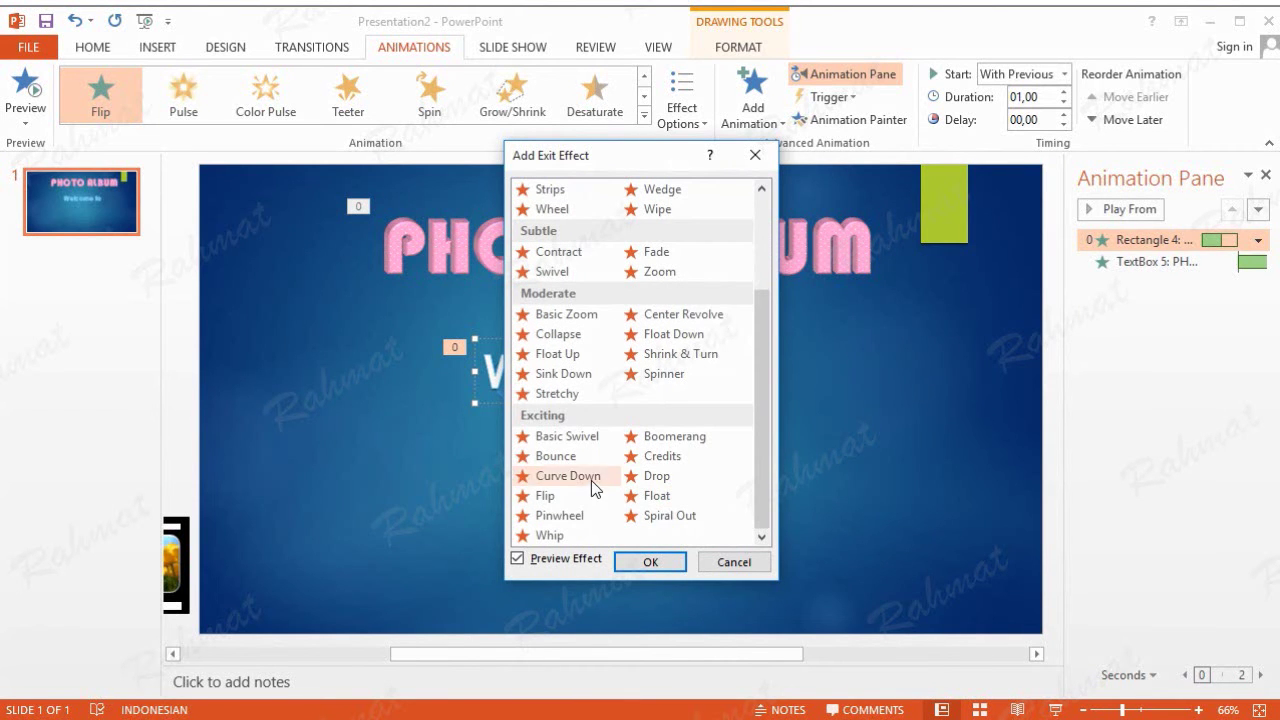
{"action": "left_click", "coordinate": [650, 562]}
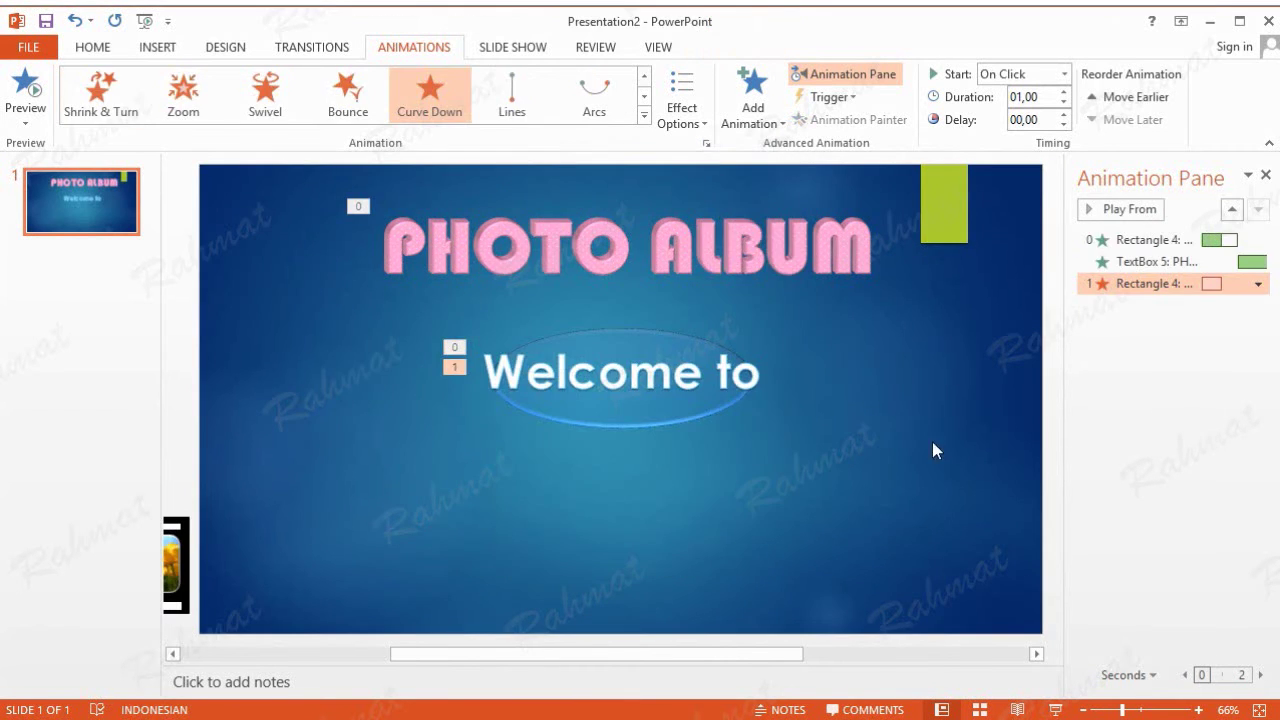
Set Curve Down to start With Previous after a 0.5-second delay, then preview the animations
{"action": "left_click", "coordinate": [1258, 286]}
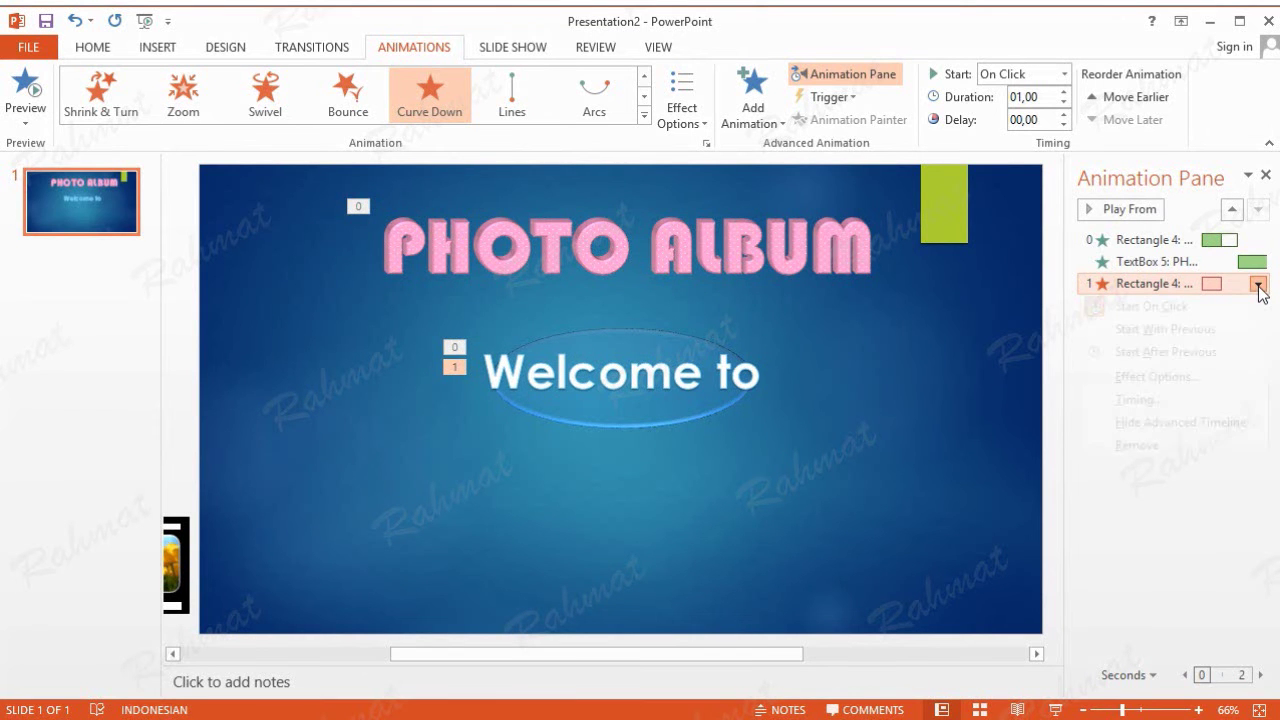
{"action": "left_click", "coordinate": [1187, 400]}
{"action": "left_click", "coordinate": [488, 418]}
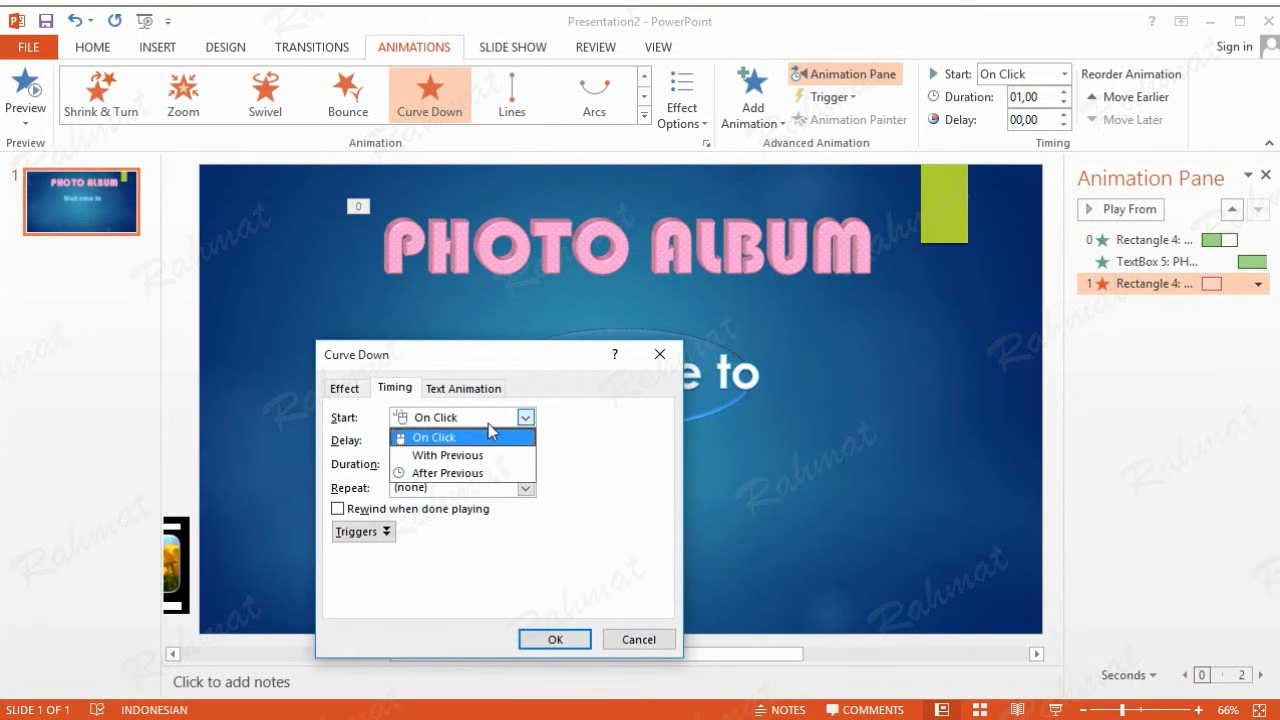
{"action": "left_click", "coordinate": [473, 458]}
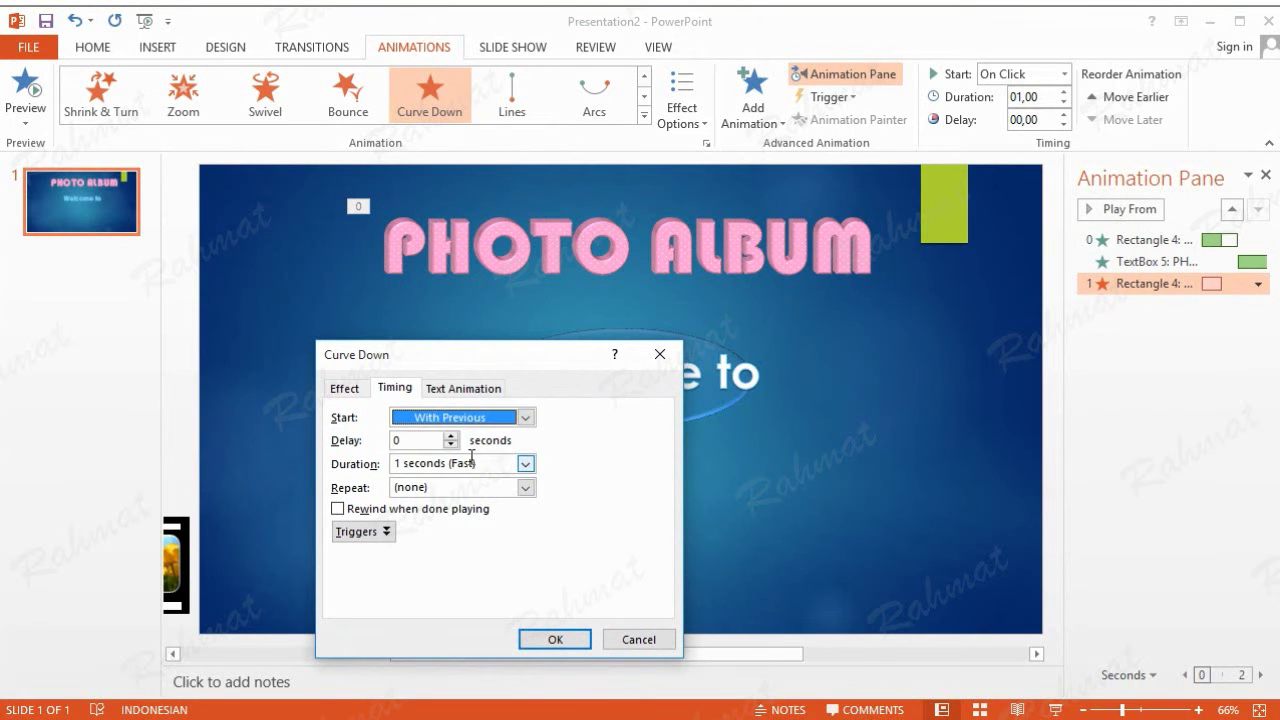
{"action": "left_click", "coordinate": [451, 436]}
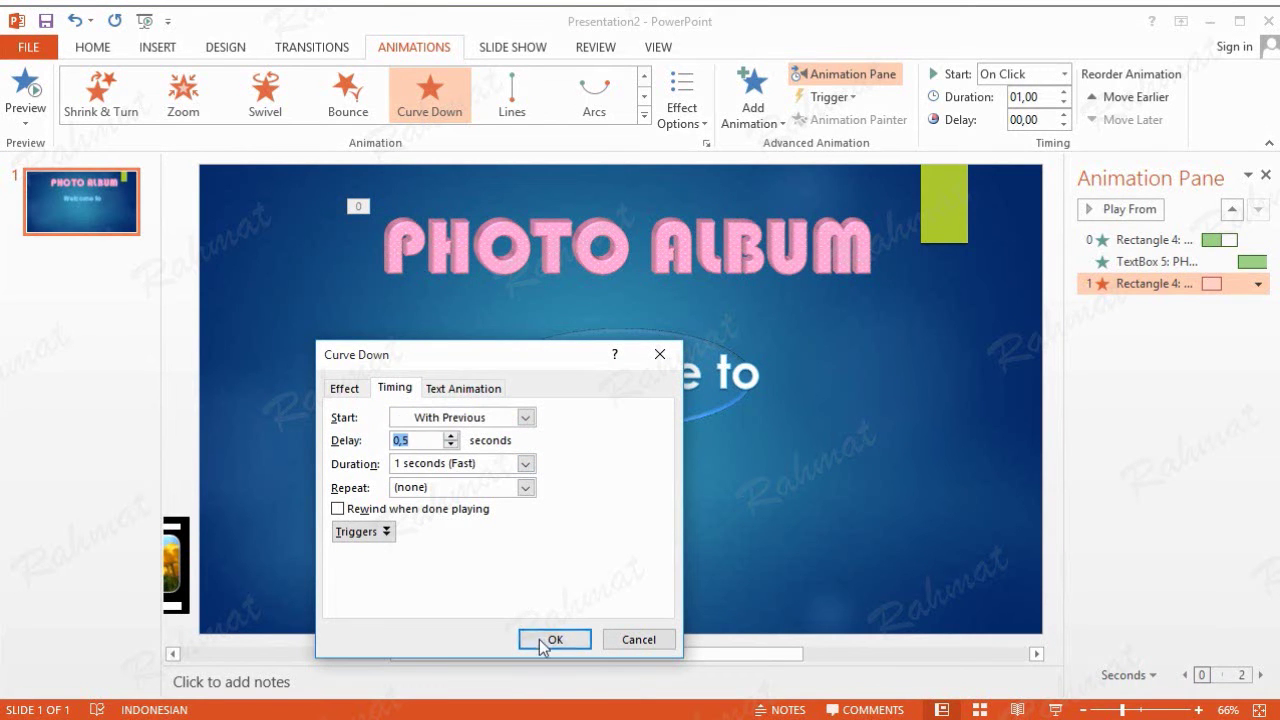
{"action": "left_click", "coordinate": [554, 639]}
{"action": "left_click", "coordinate": [1128, 209]}
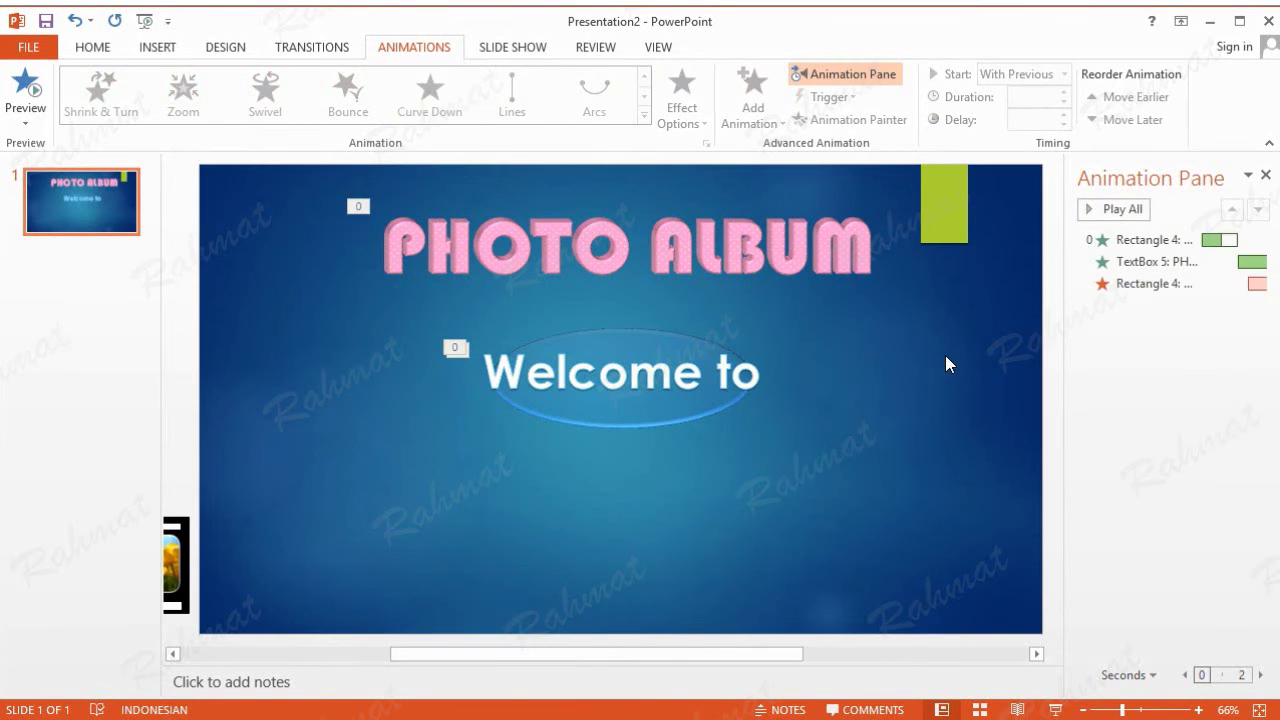
Add a Fade entrance effect to the 'Welcome to' oval
{"action": "left_click", "coordinate": [661, 412]}
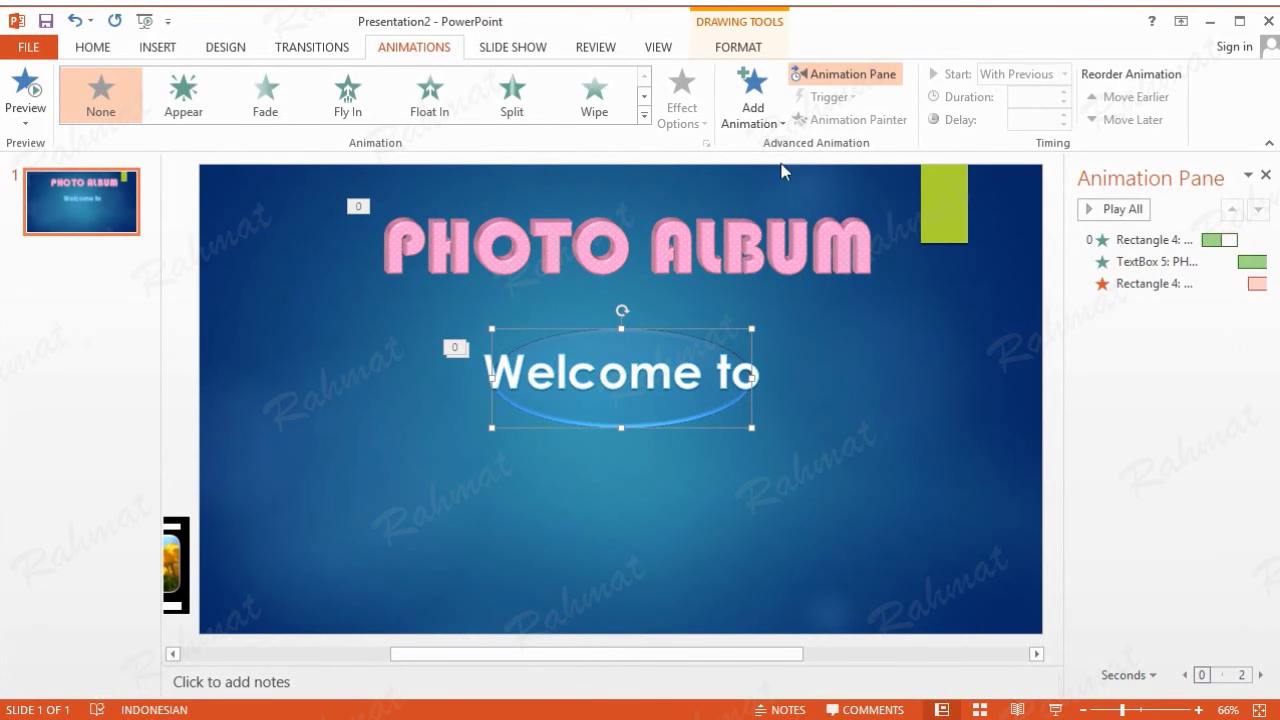
{"action": "left_click", "coordinate": [752, 110]}
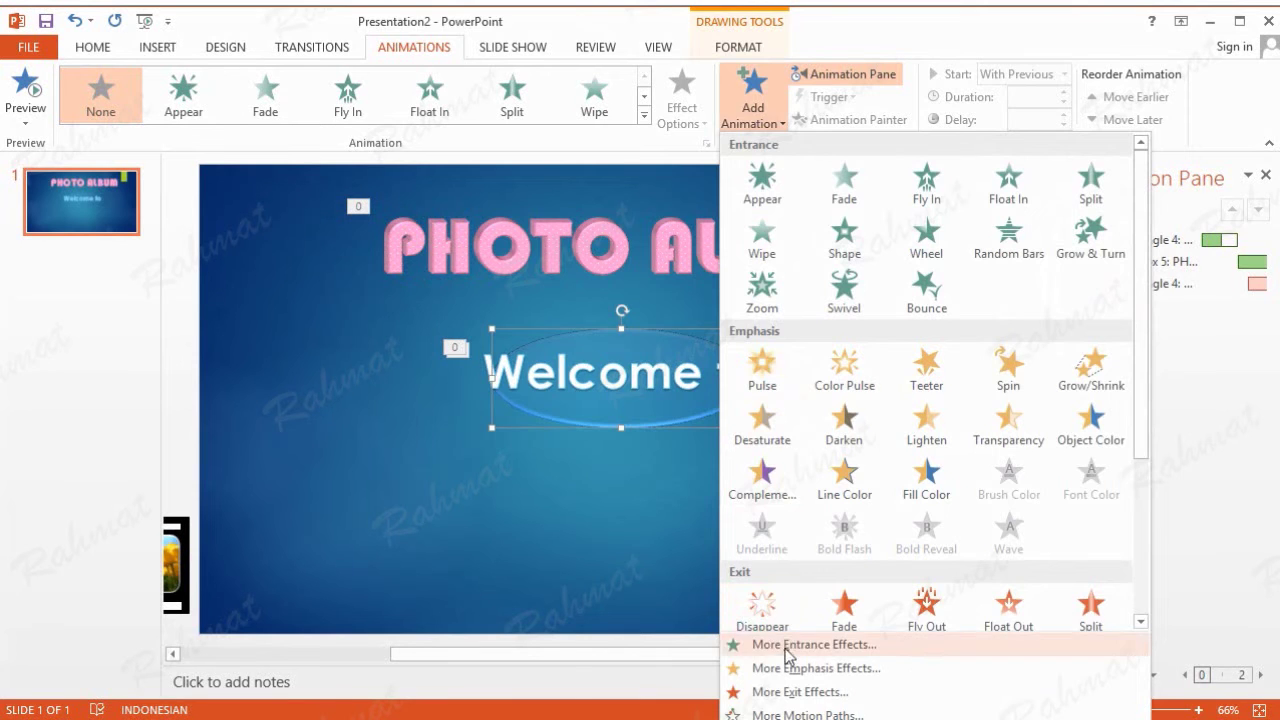
{"action": "left_click", "coordinate": [785, 642]}
{"action": "scroll", "coordinate": [707, 497], "scroll_direction": "down", "scroll_amount": 1}
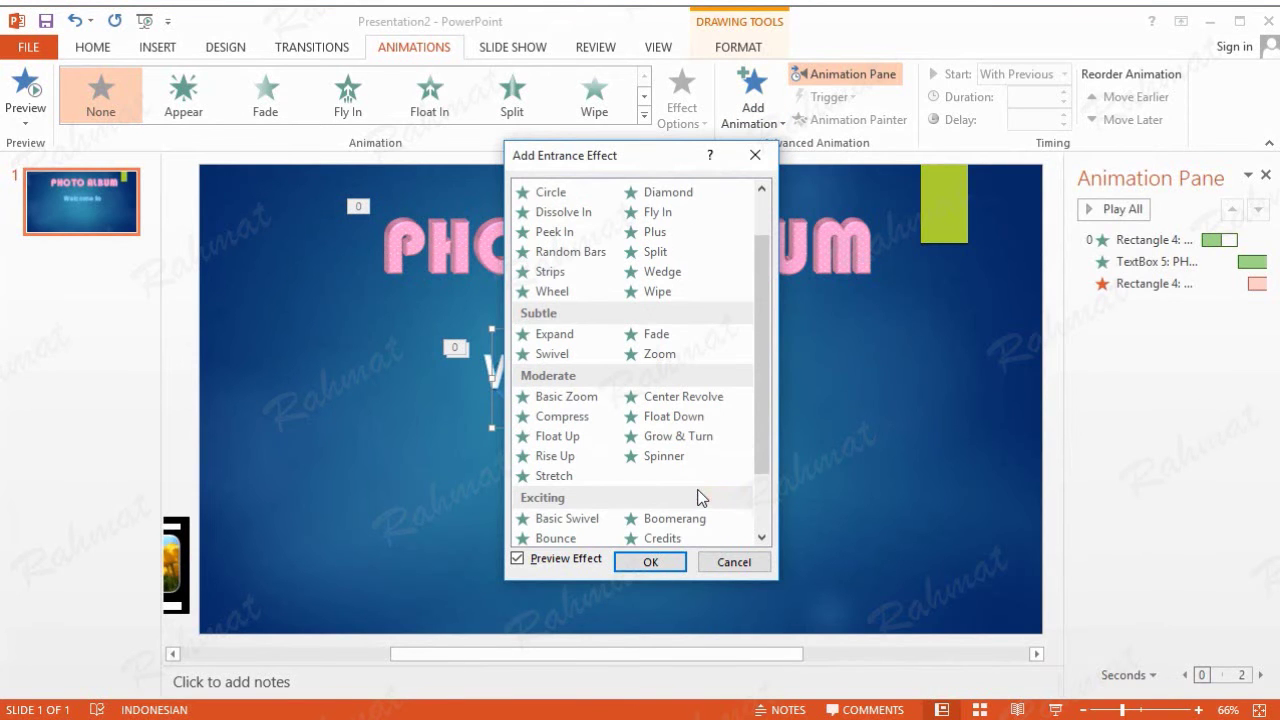
{"action": "left_click", "coordinate": [655, 334]}
{"action": "left_click", "coordinate": [652, 558]}
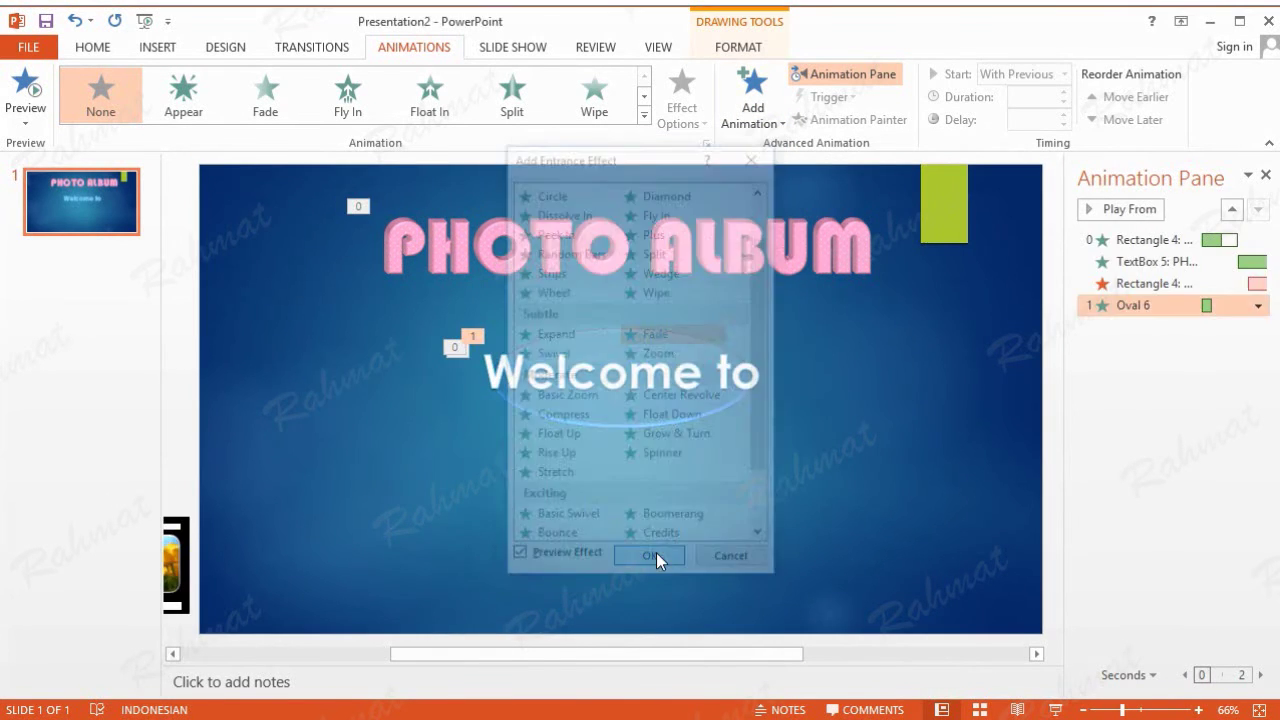
Set the oval's Fade to start After Previous in its Timing options
{"action": "left_click", "coordinate": [1258, 307]}
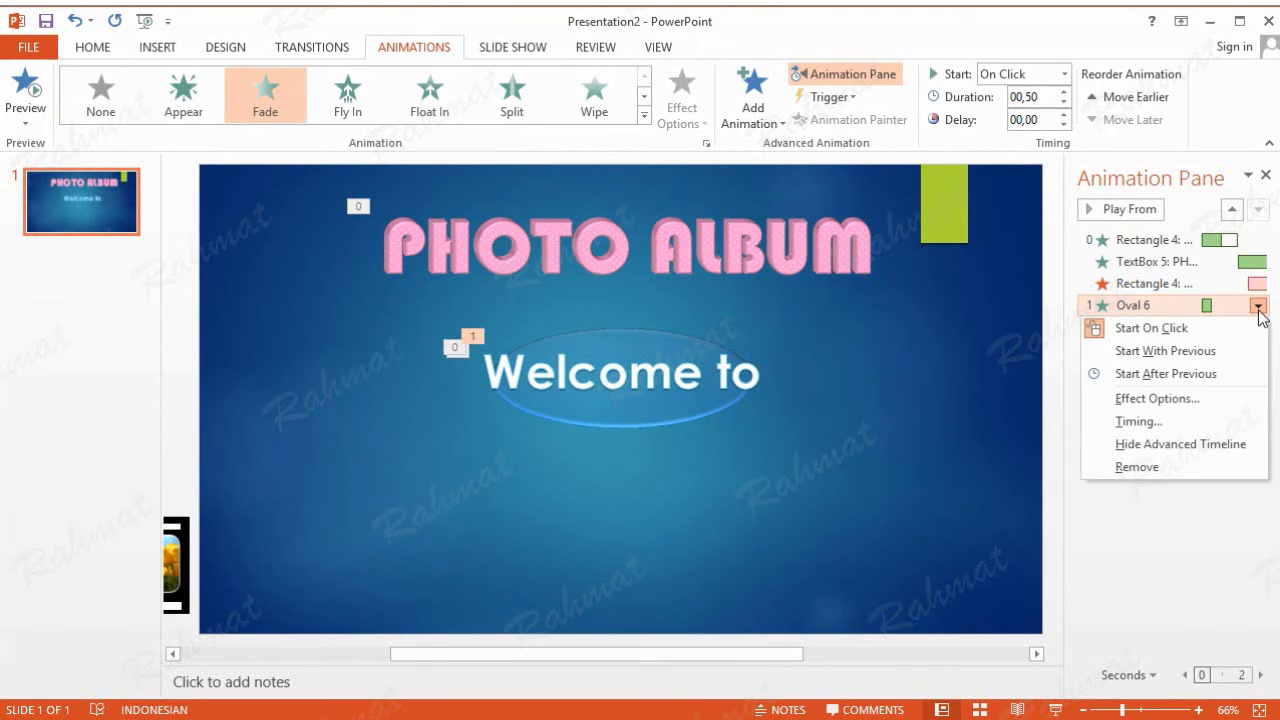
{"action": "left_click", "coordinate": [1204, 420]}
{"action": "left_click", "coordinate": [487, 420]}
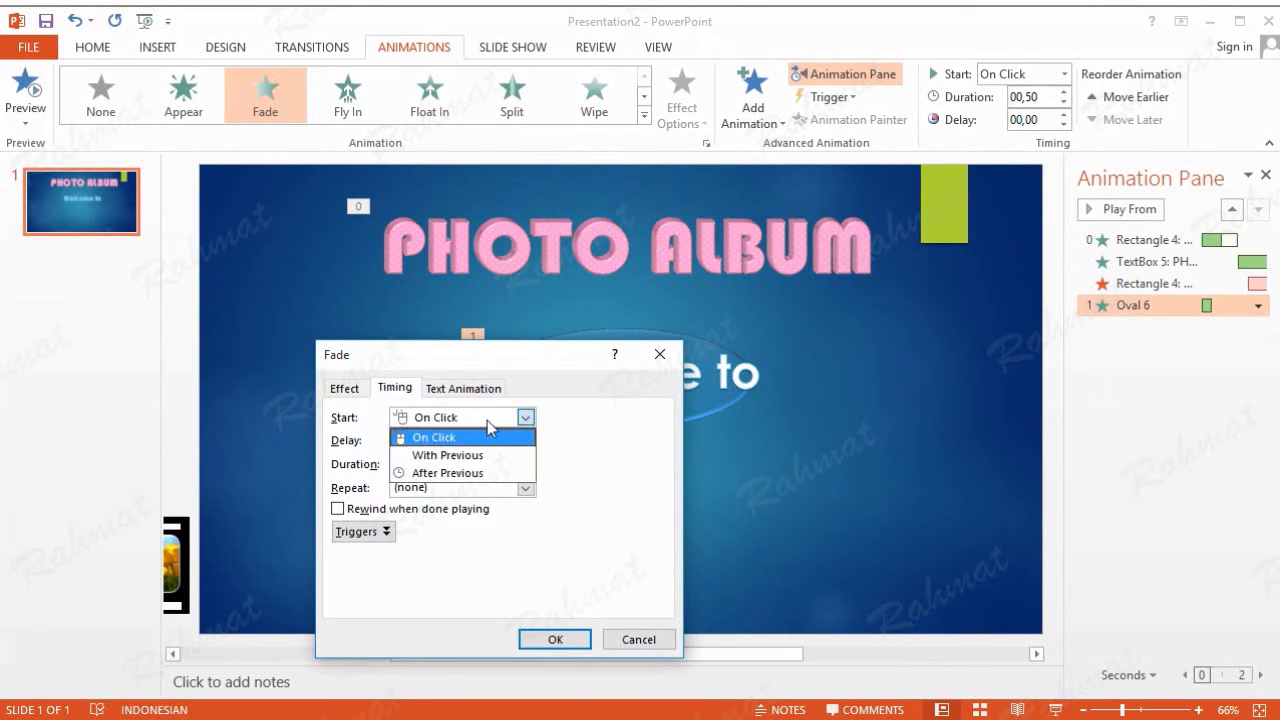
{"action": "left_click", "coordinate": [472, 475]}
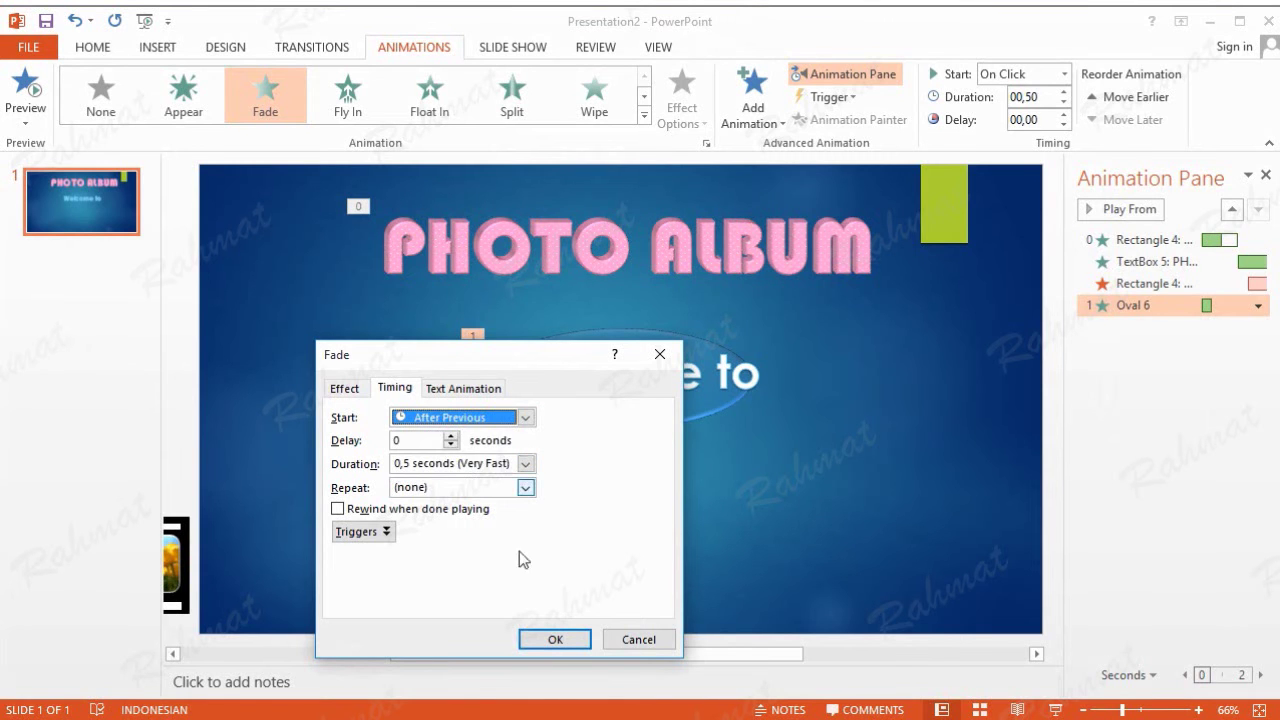
{"action": "left_click", "coordinate": [555, 640]}
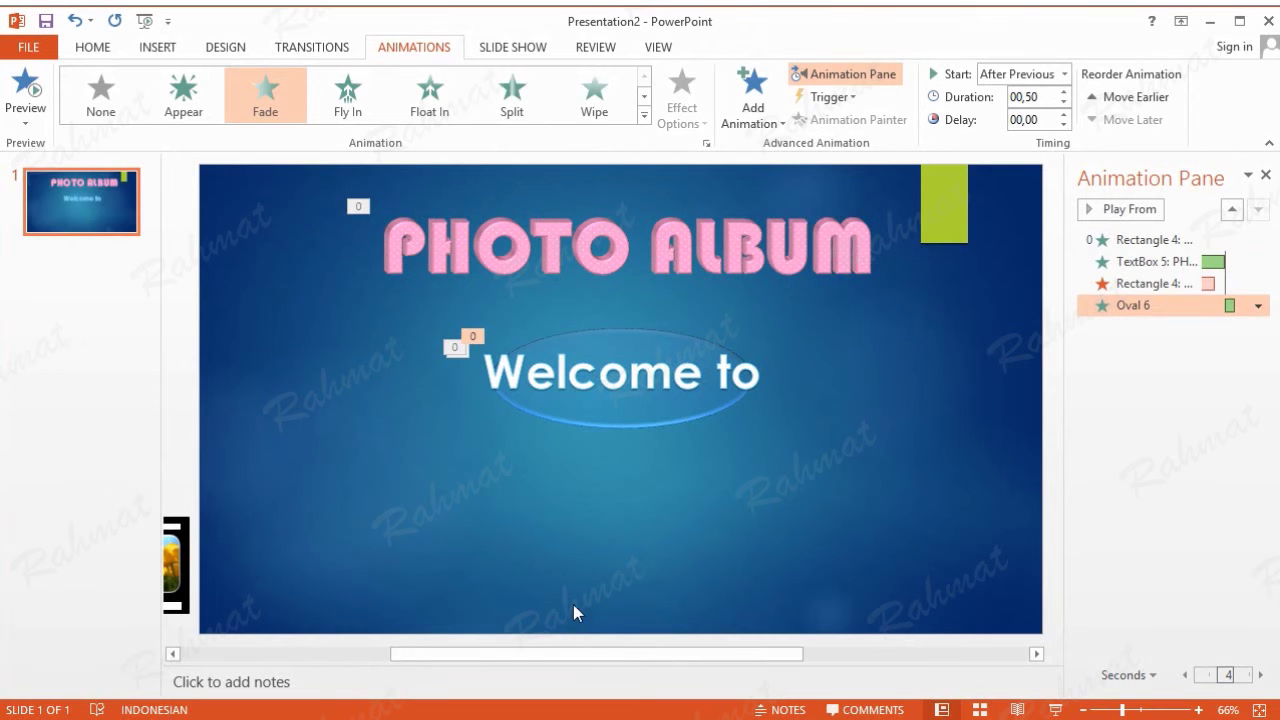
{"action": "left_click", "coordinate": [688, 490]}
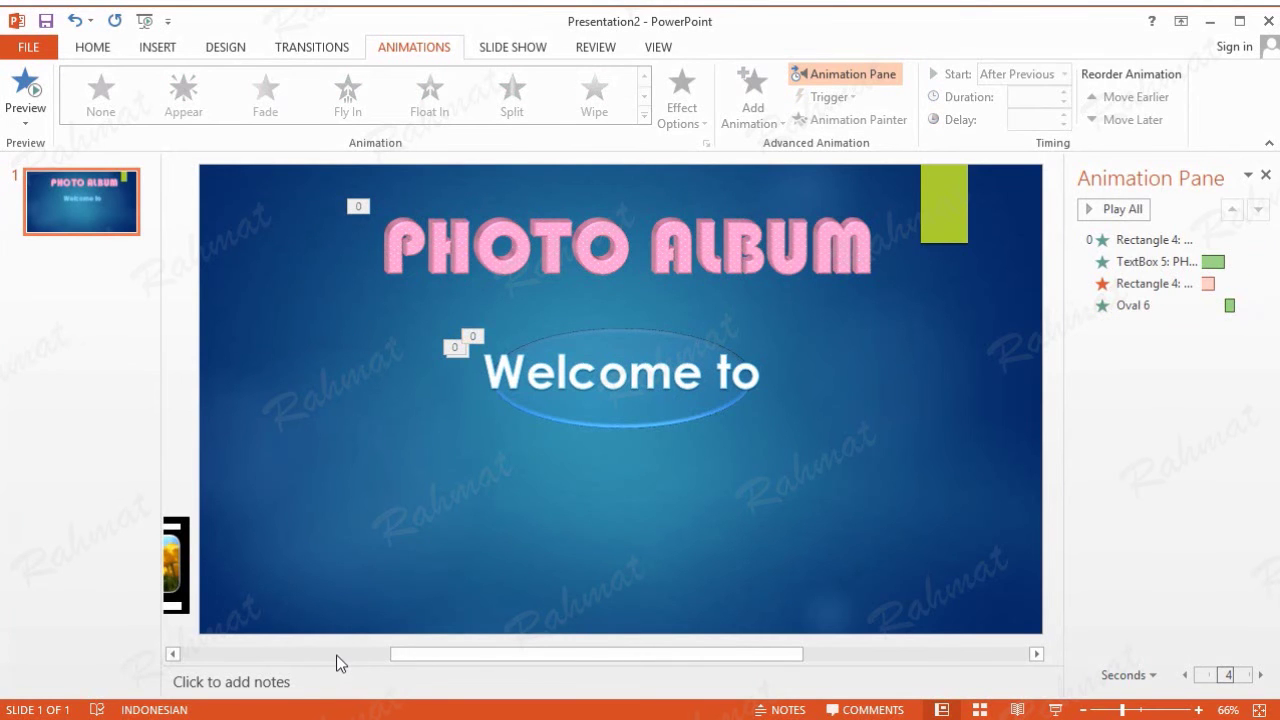
Select the film strip at the slide's left edge, undoing an accidental move
{"action": "left_click", "coordinate": [337, 656]}
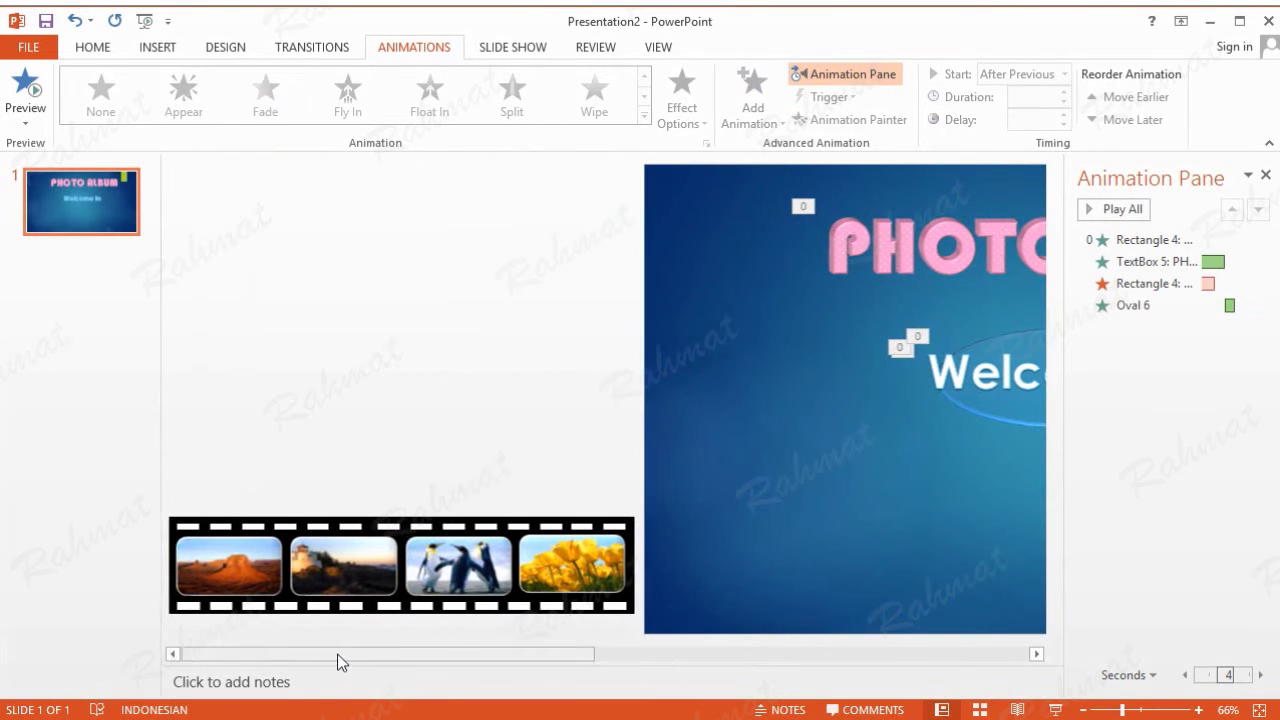
{"action": "left_click", "coordinate": [416, 525]}
{"action": "left_click_drag", "start_coordinate": [416, 525], "coordinate": [430, 455]}
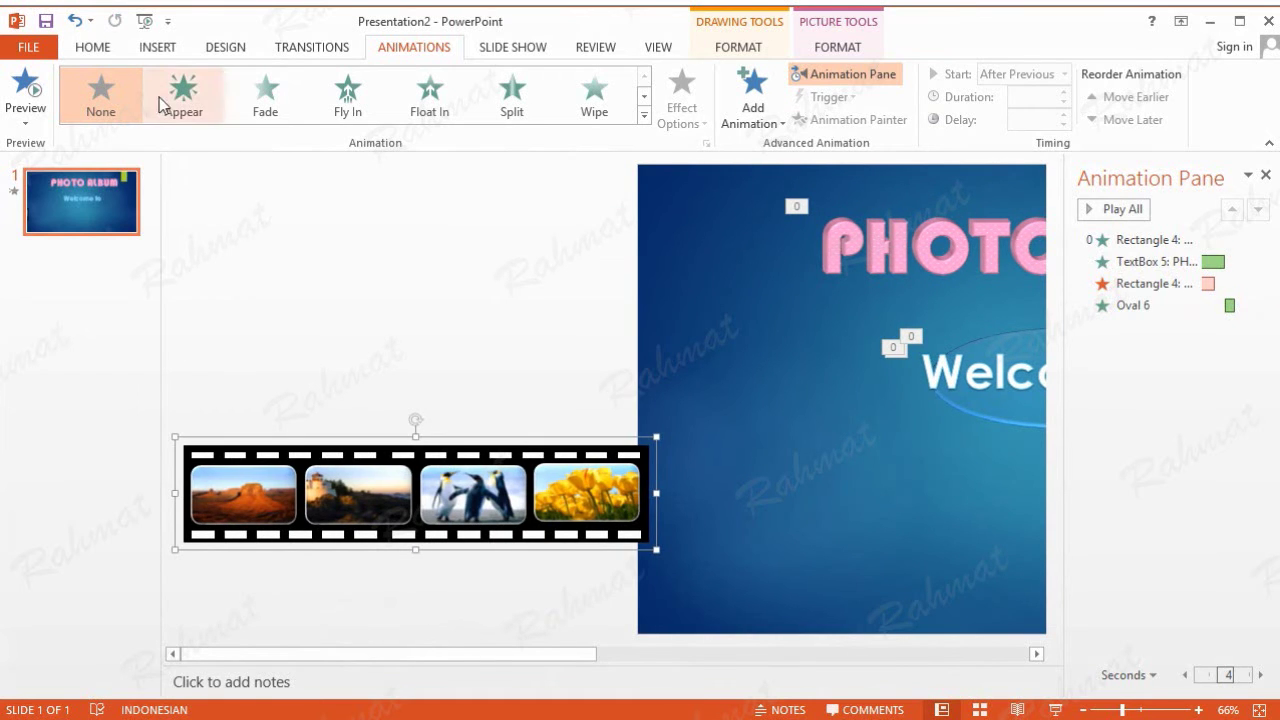
{"action": "left_click", "coordinate": [73, 25]}
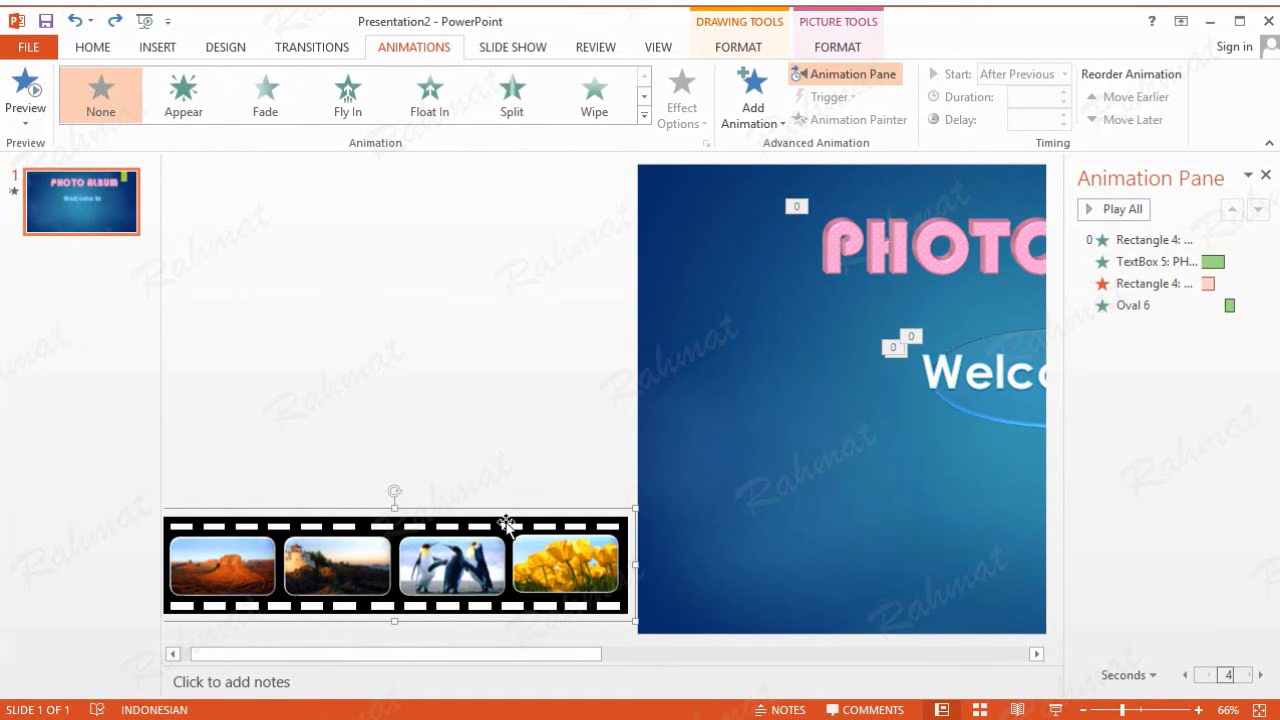
Preview the Left motion path on the film strip, then cancel and undo it
{"action": "left_click", "coordinate": [752, 105]}
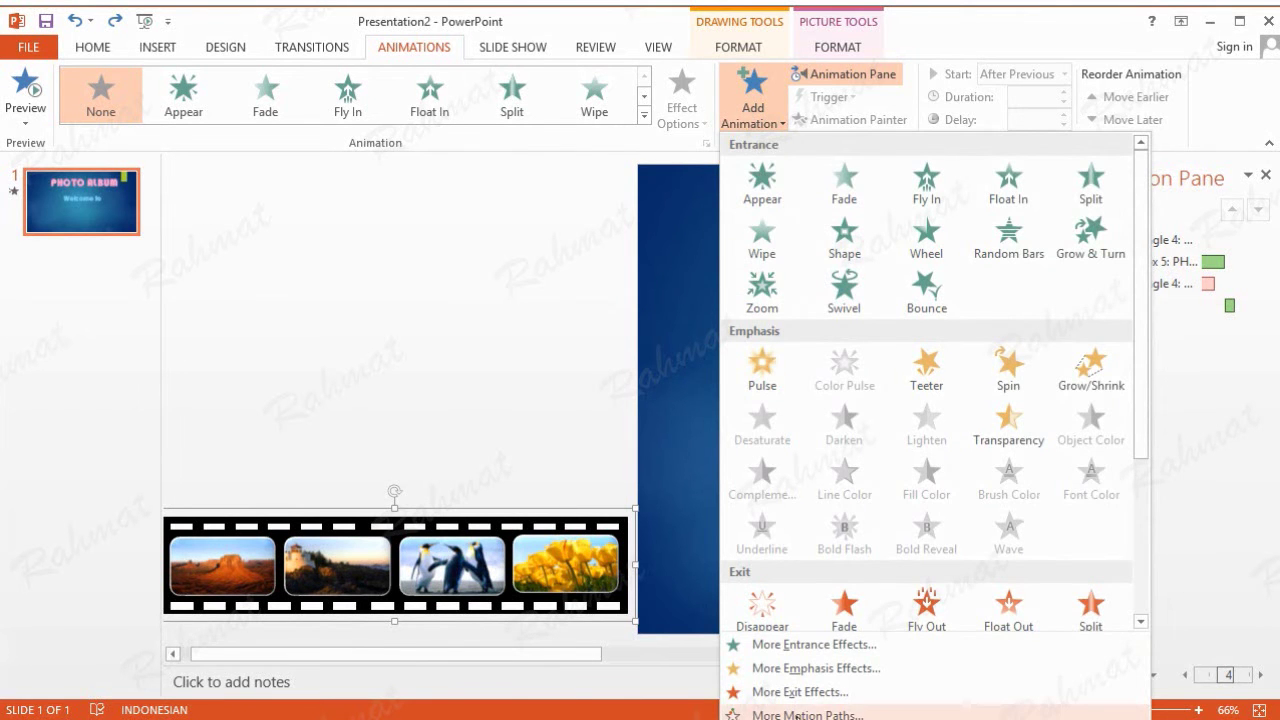
{"action": "left_click", "coordinate": [800, 714]}
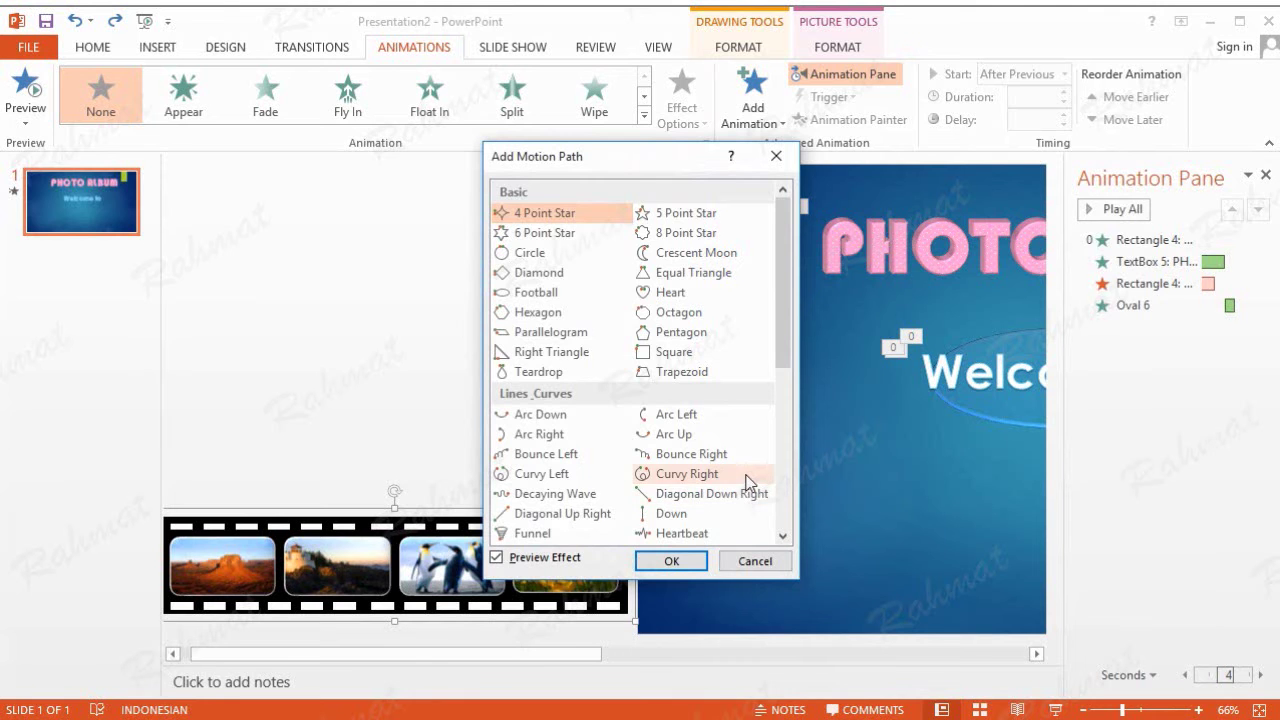
{"action": "scroll", "coordinate": [748, 485], "scroll_direction": "down", "scroll_amount": 2}
{"action": "left_click", "coordinate": [524, 434]}
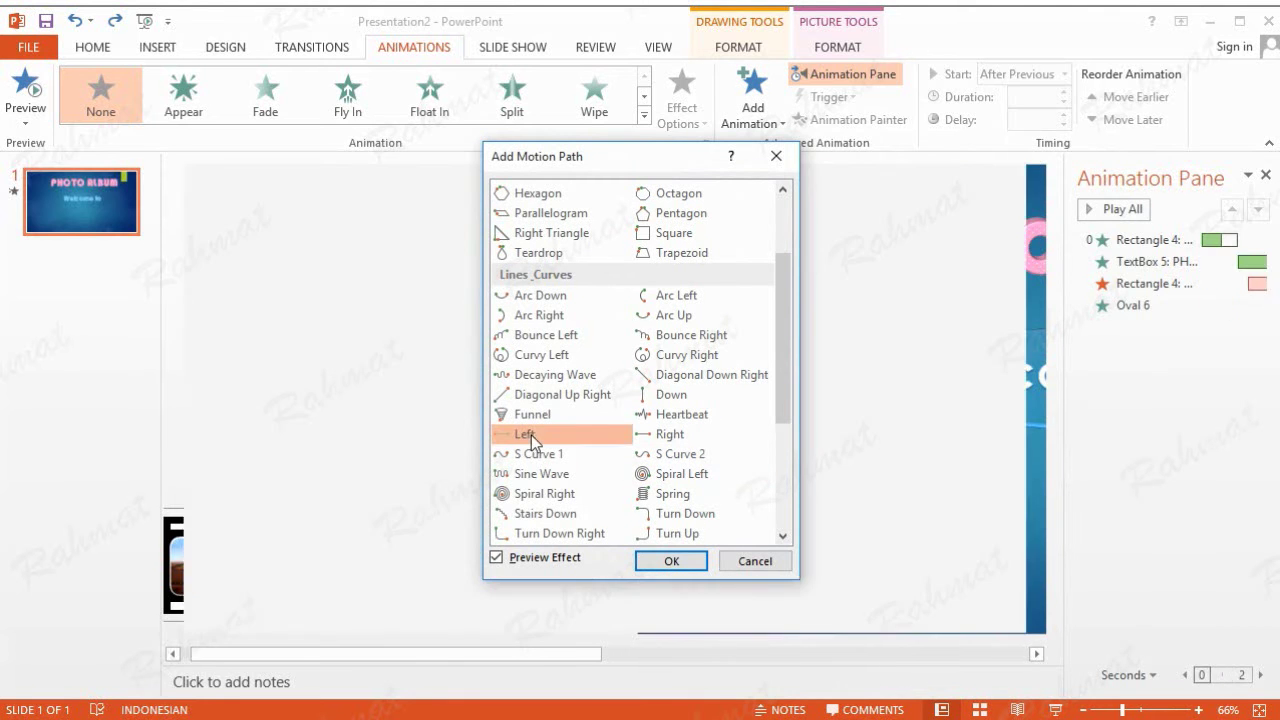
{"action": "left_click", "coordinate": [749, 561]}
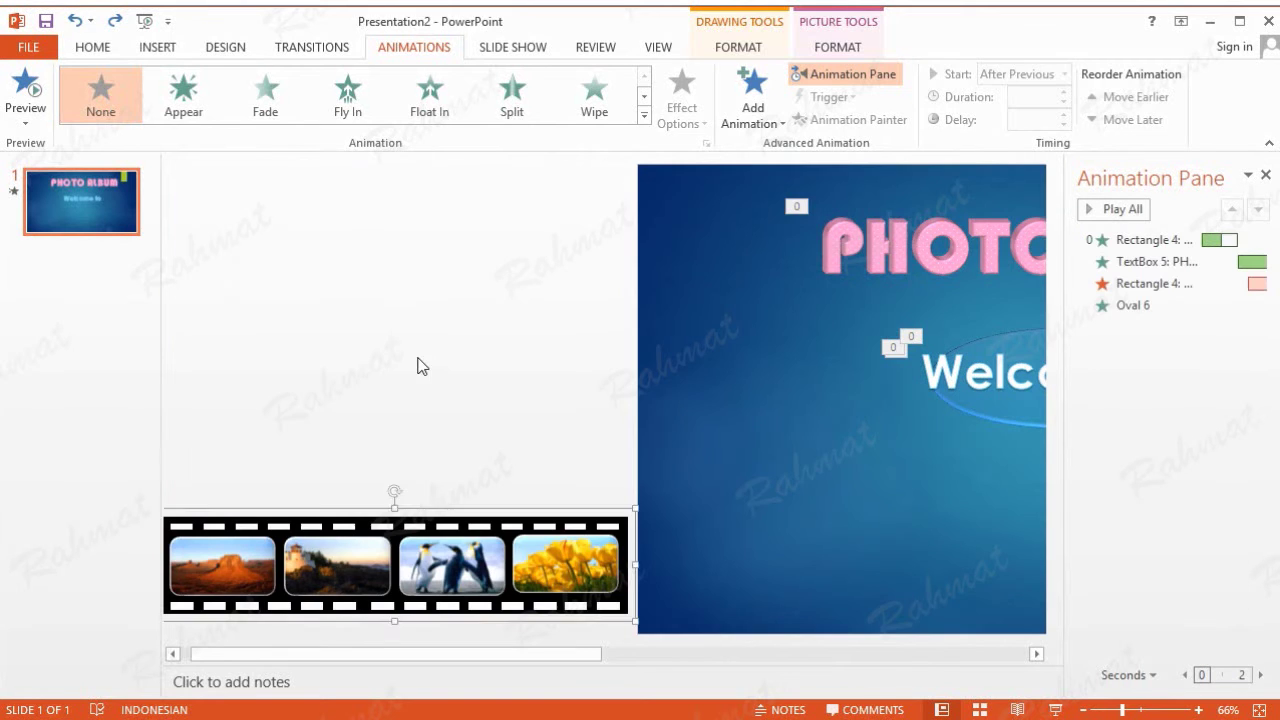
{"action": "left_click", "coordinate": [420, 366]}
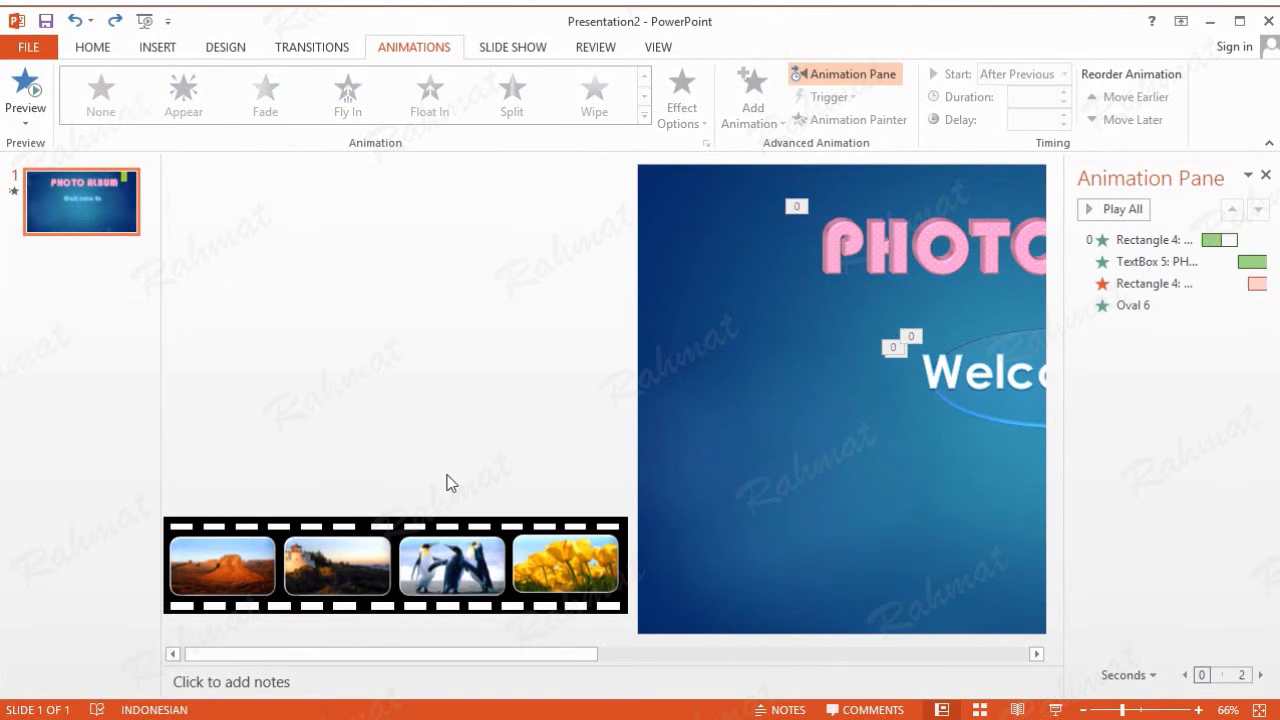
{"action": "left_click", "coordinate": [70, 22]}
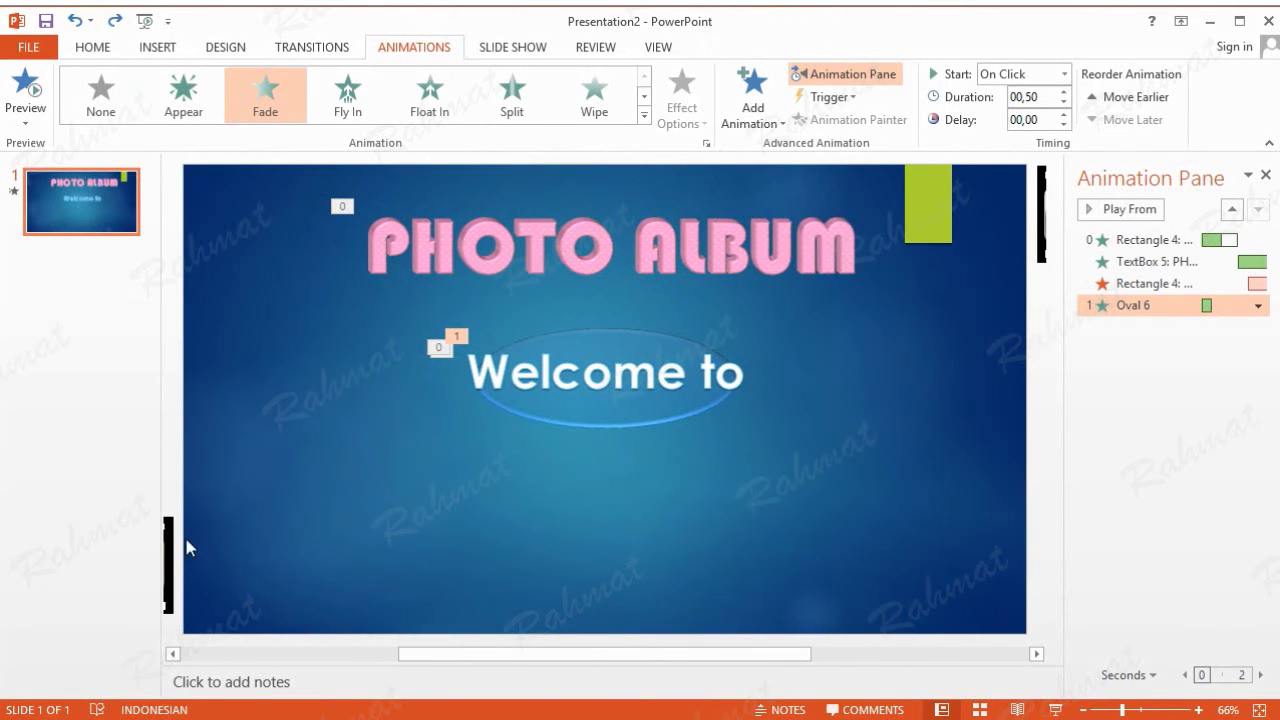
Add a Right motion path to the film strip, ending at the slide's lower right
{"action": "left_click", "coordinate": [172, 540]}
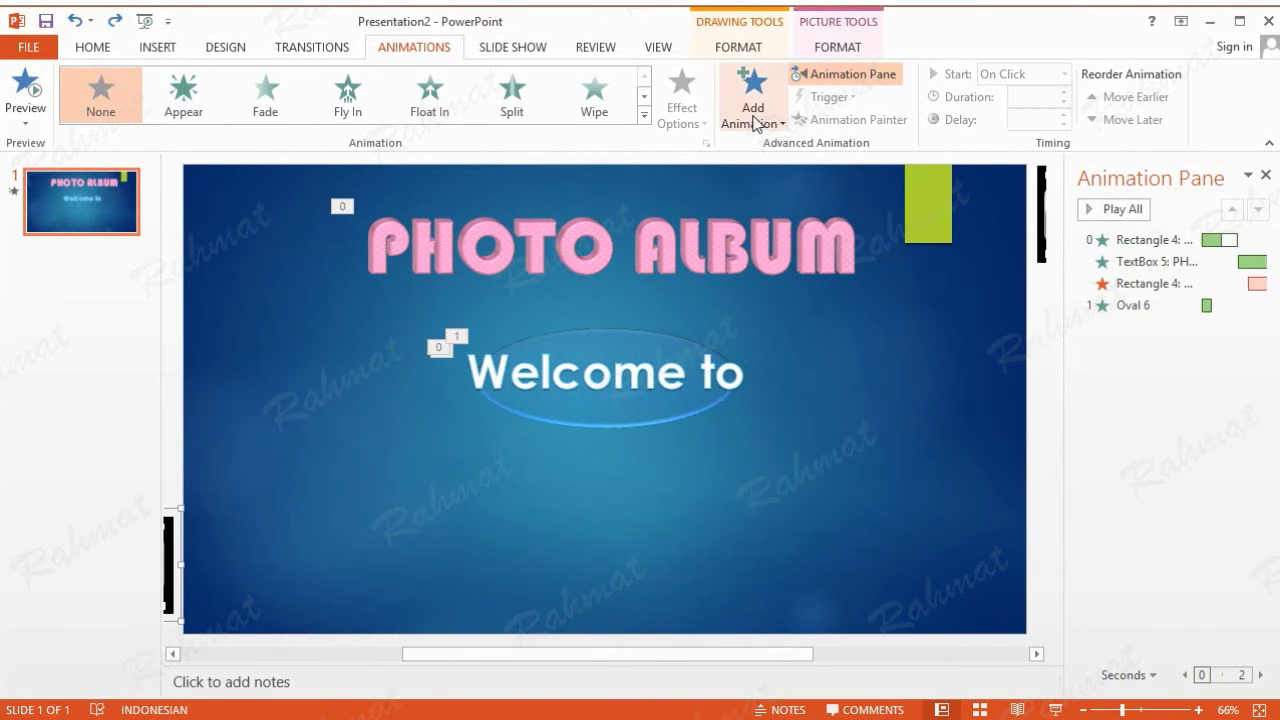
{"action": "left_click", "coordinate": [750, 115]}
{"action": "left_click", "coordinate": [808, 708]}
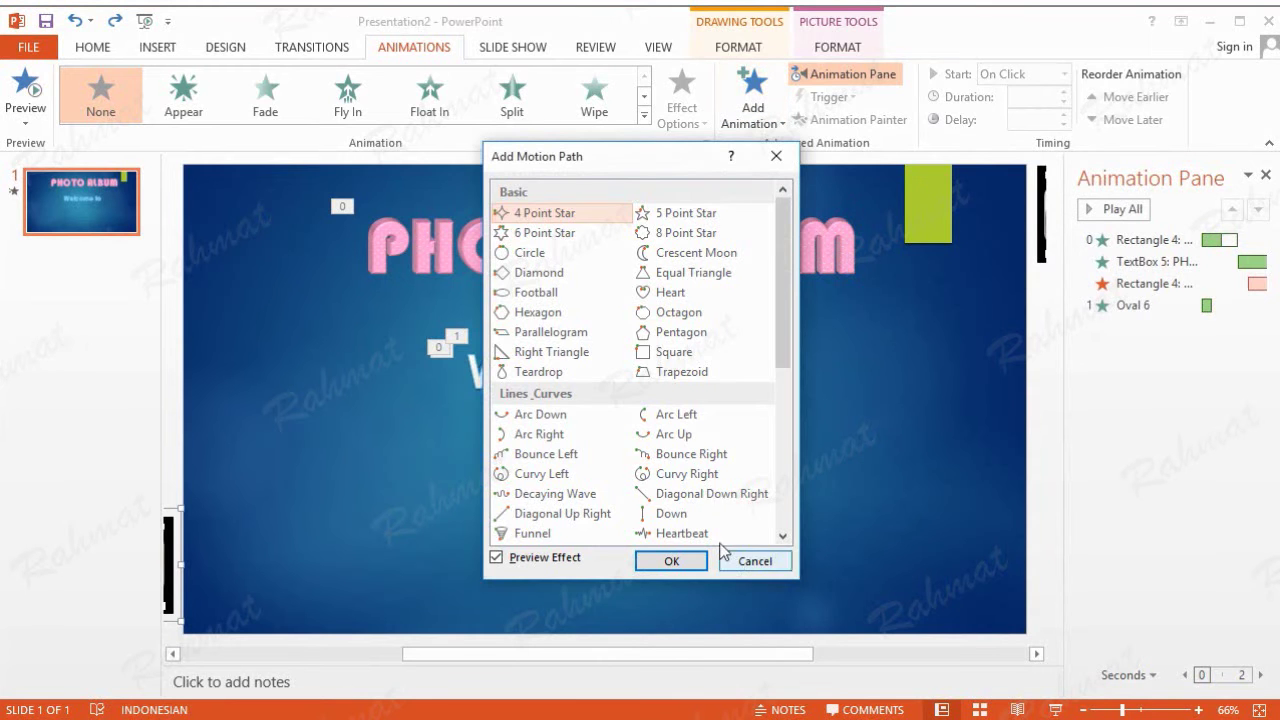
{"action": "scroll", "coordinate": [686, 484], "scroll_direction": "down", "scroll_amount": 2}
{"action": "left_click", "coordinate": [670, 434]}
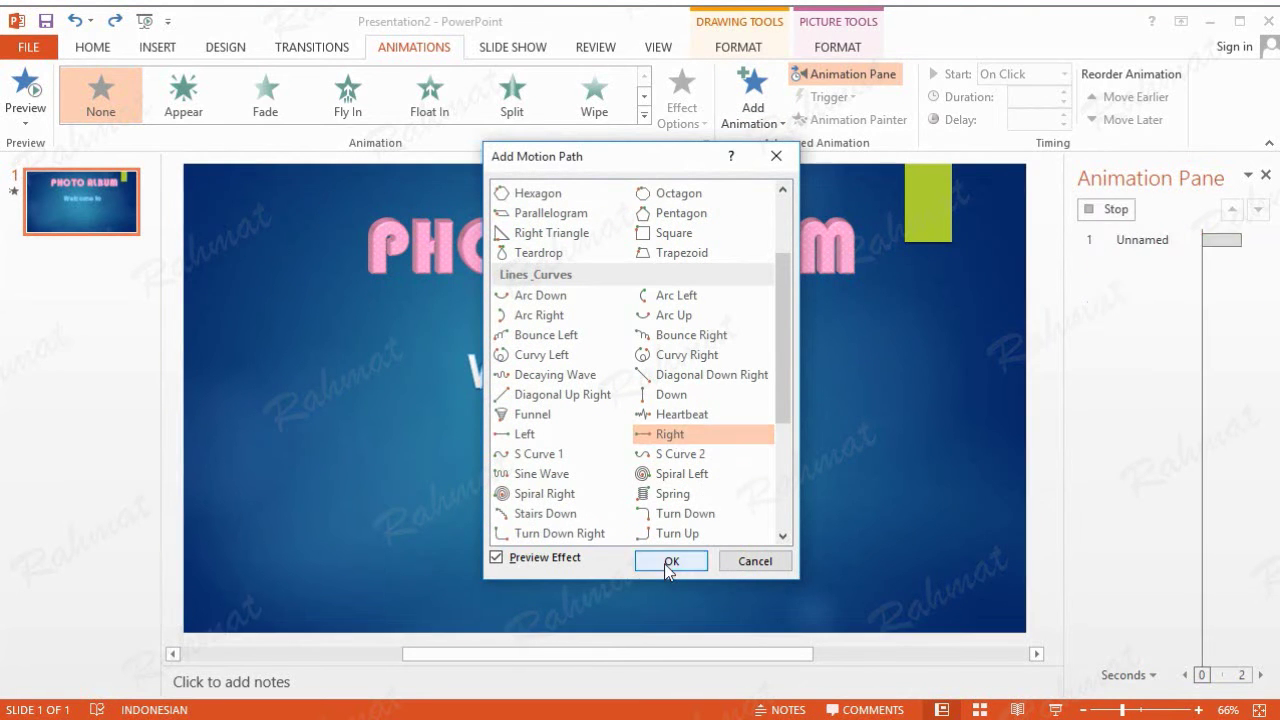
{"action": "left_click", "coordinate": [671, 561]}
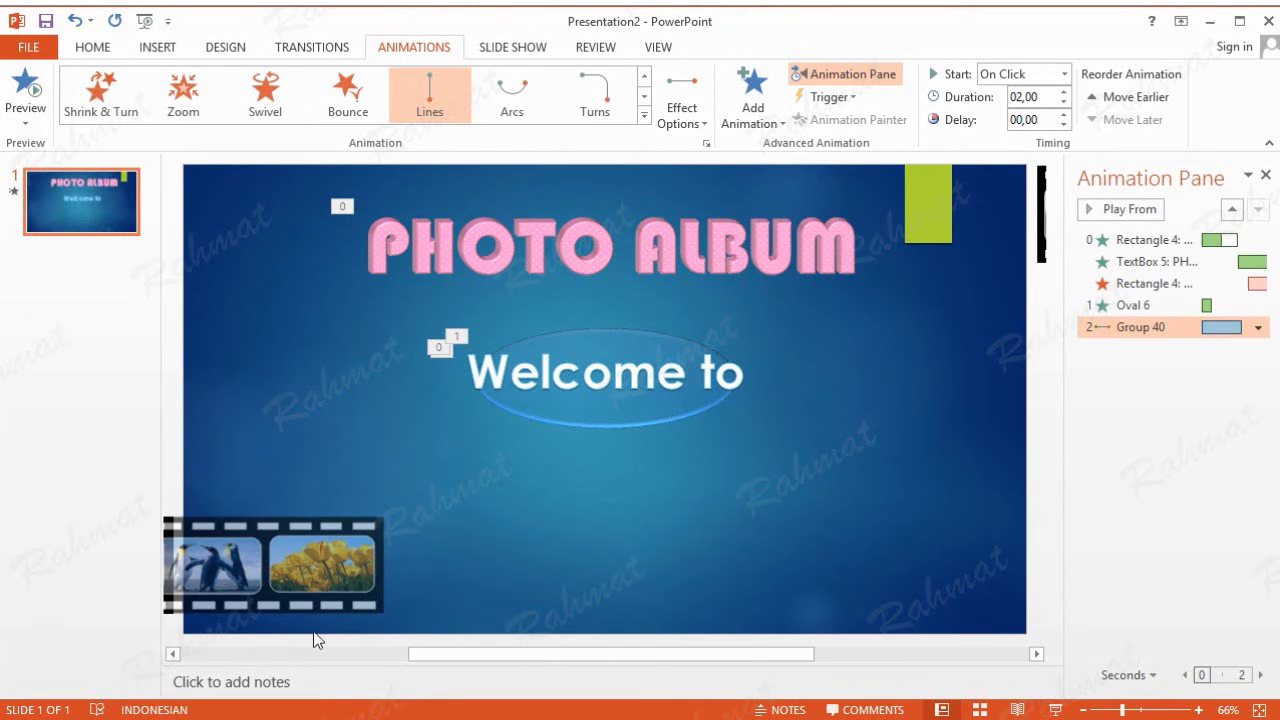
{"action": "left_click", "coordinate": [172, 654]}
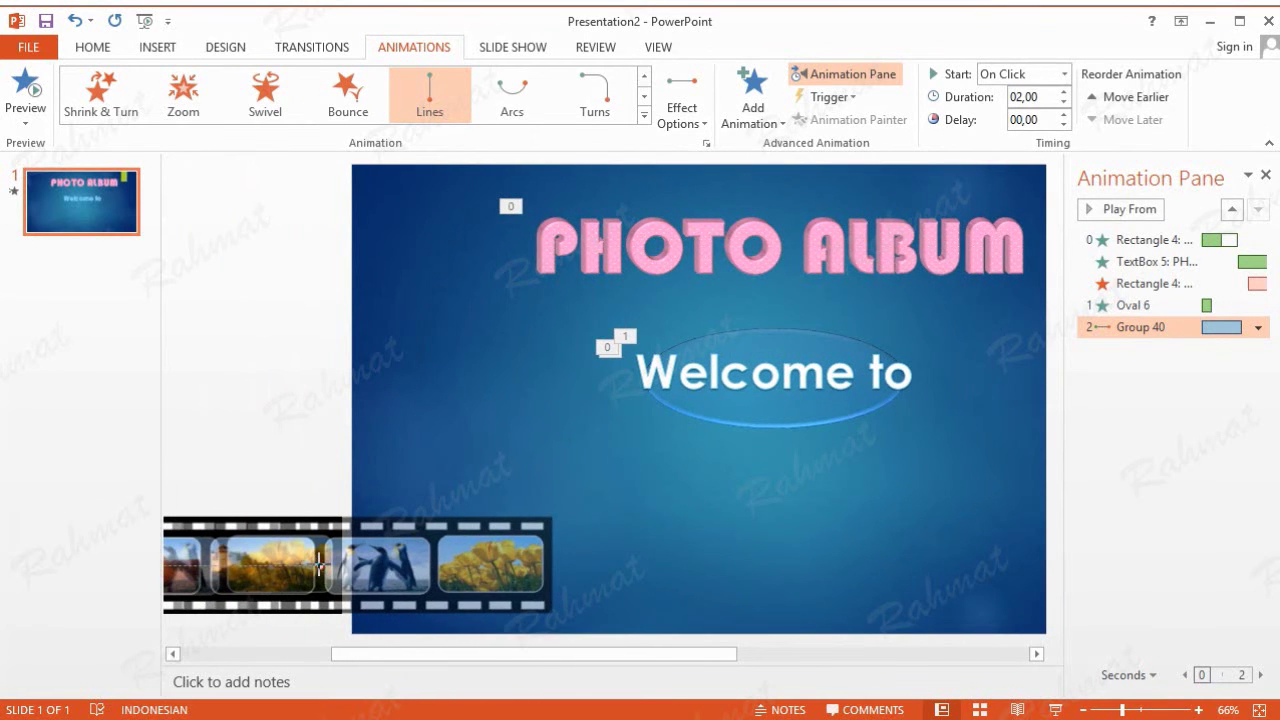
{"action": "left_click_drag", "start_coordinate": [319, 565], "coordinate": [805, 548]}
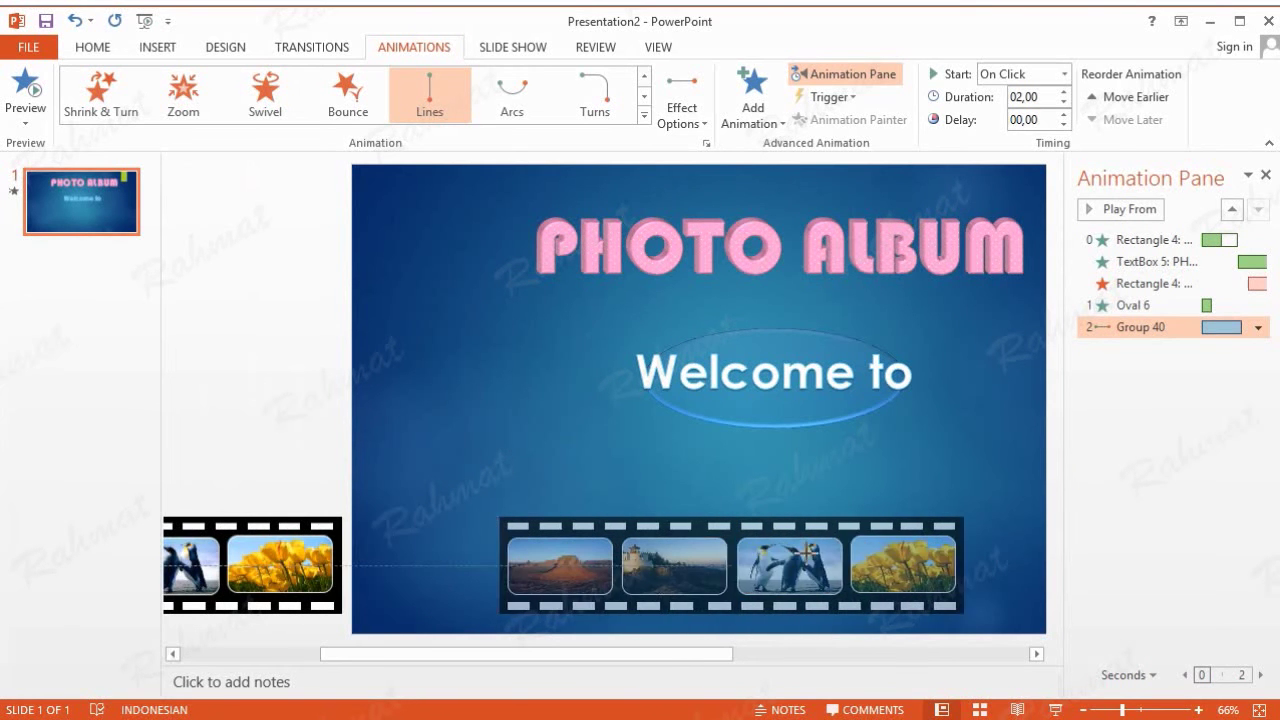
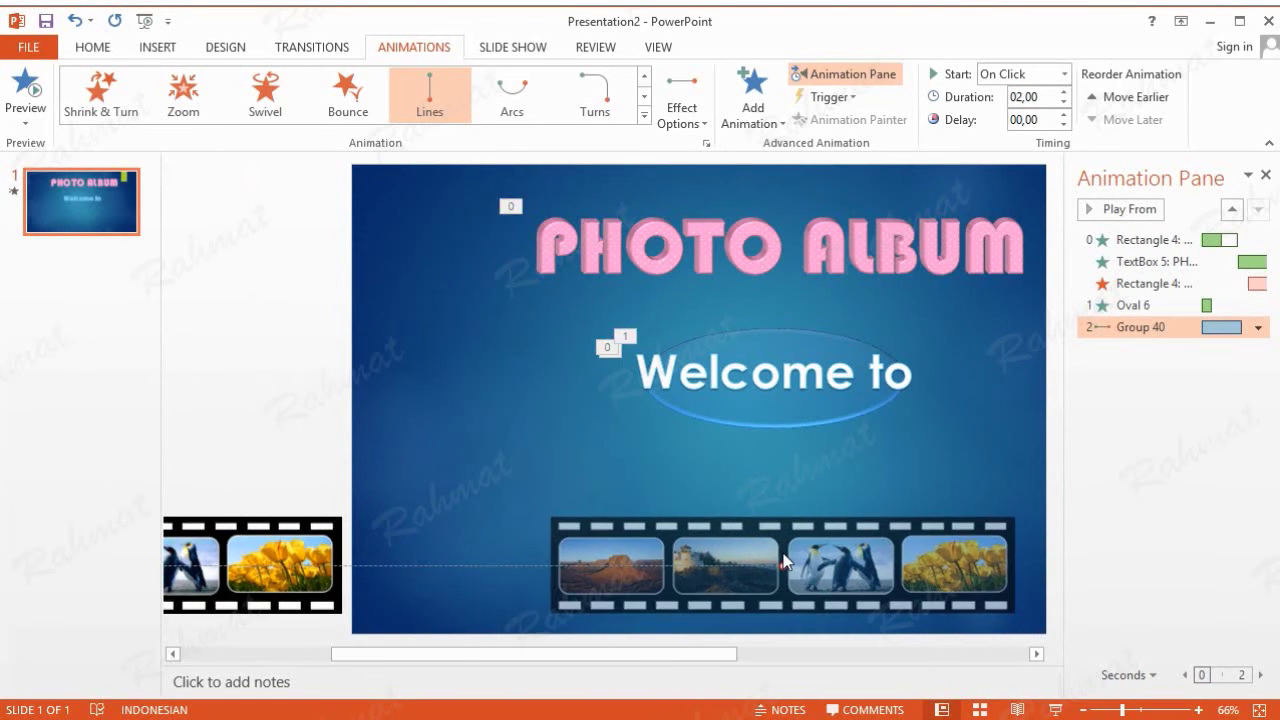
Set Group 40's motion to start With Previous, last 10 seconds, and use a 0 sec smooth start
{"action": "left_click", "coordinate": [1258, 328]}
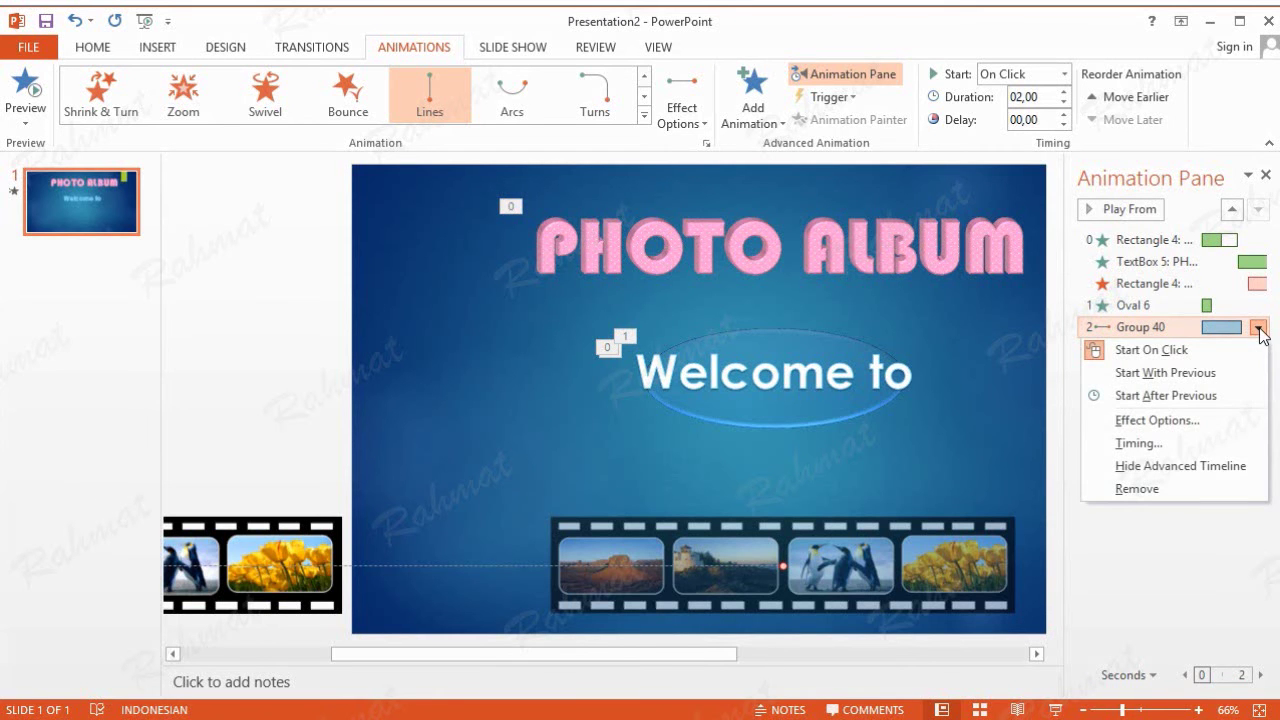
{"action": "left_click", "coordinate": [1172, 446]}
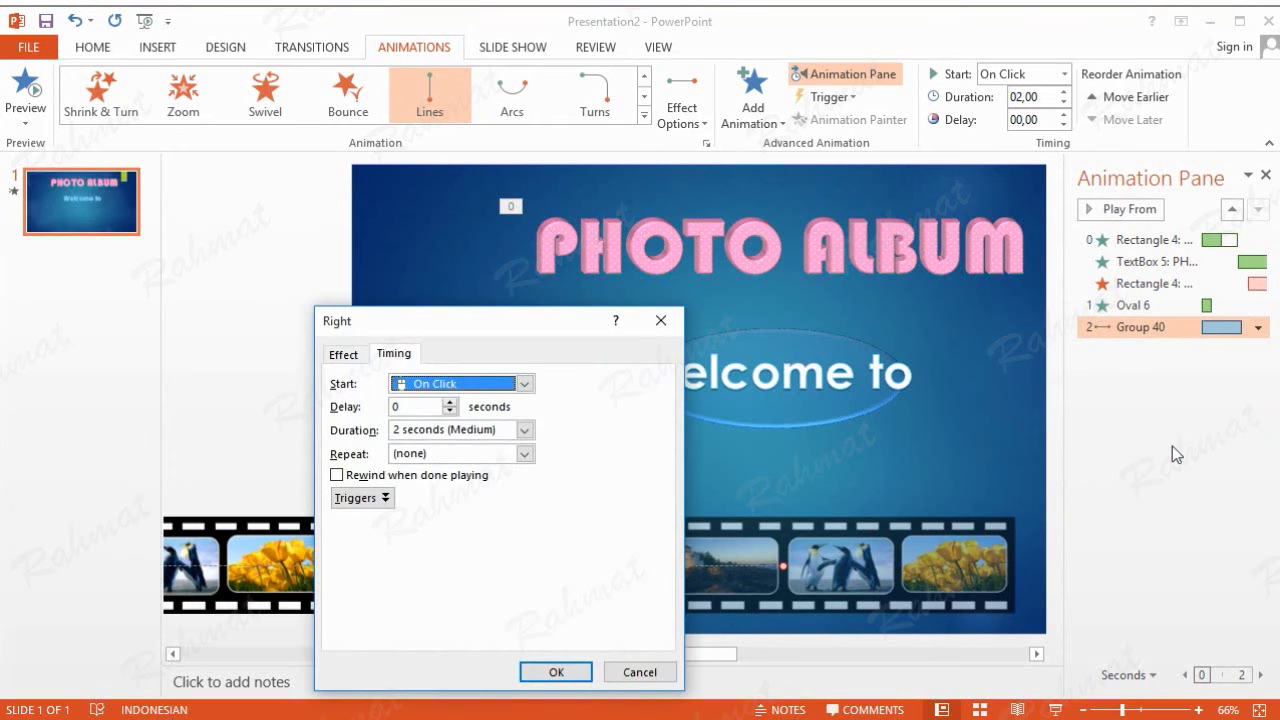
{"action": "left_click", "coordinate": [476, 388]}
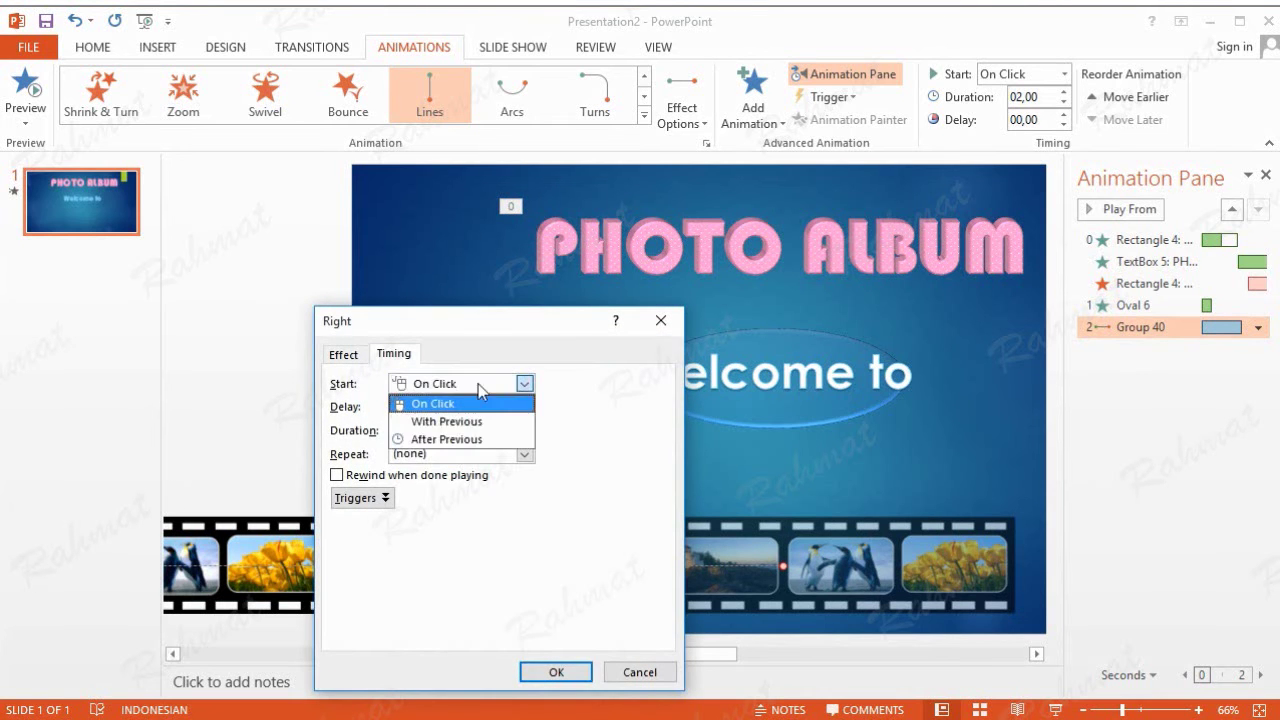
{"action": "left_click", "coordinate": [478, 422]}
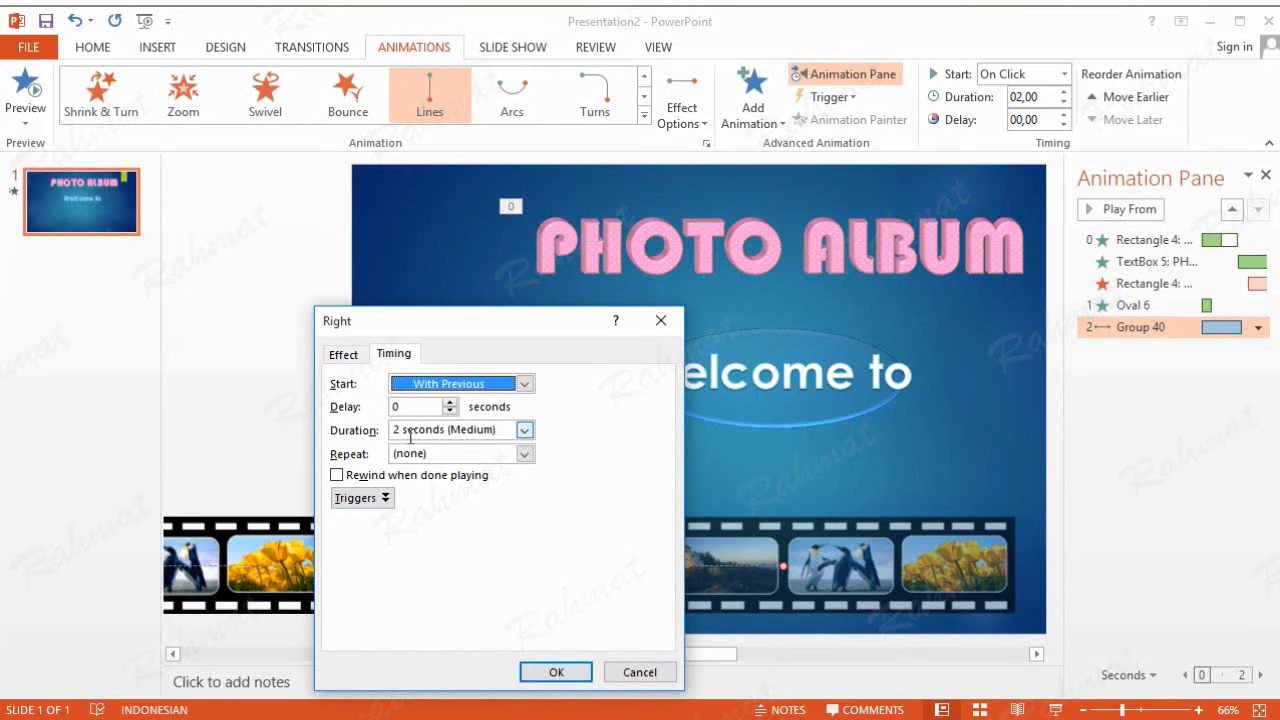
{"action": "left_click", "coordinate": [526, 431]}
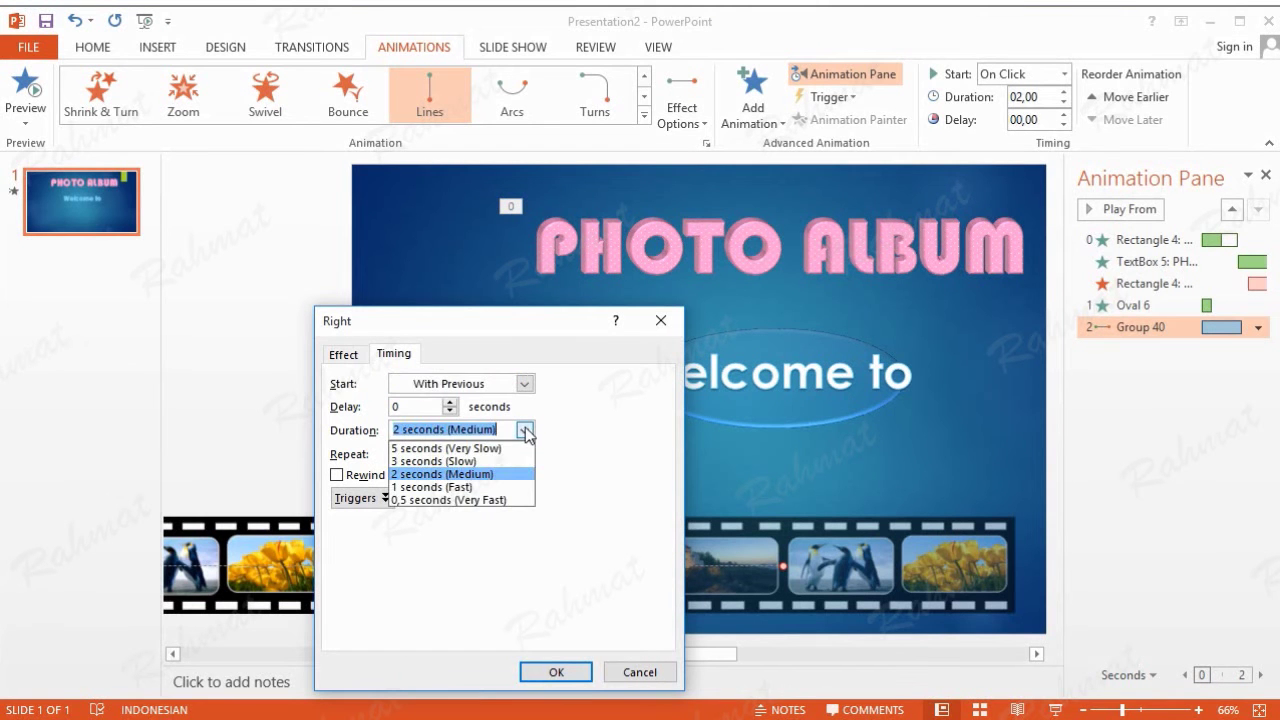
{"action": "left_click", "coordinate": [412, 440]}
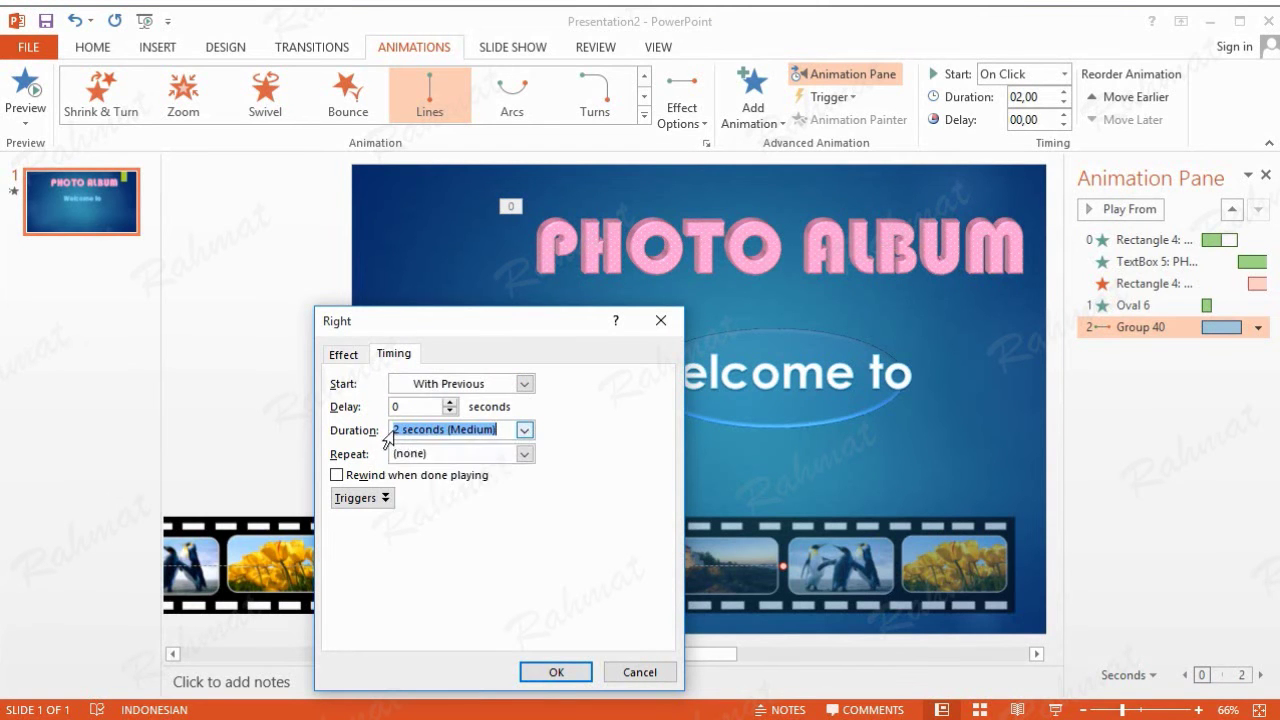
{"action": "double_click", "coordinate": [398, 429]}
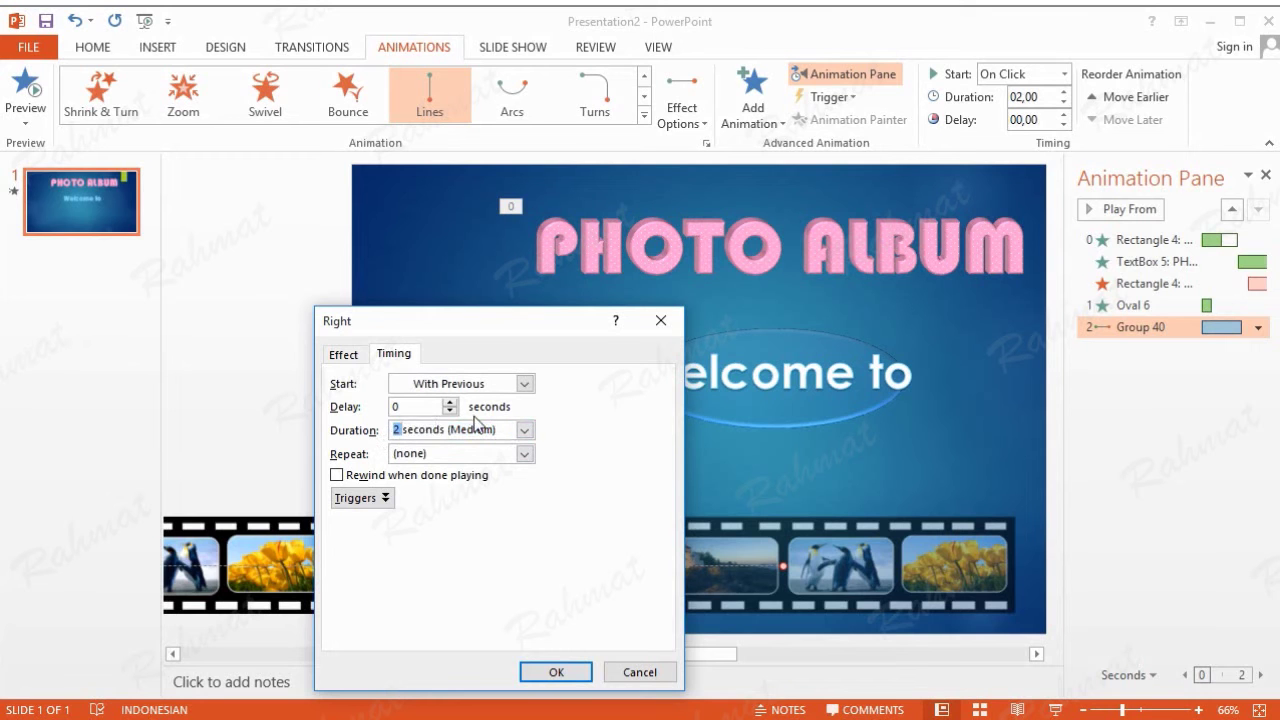
{"action": "type", "text": "10"}
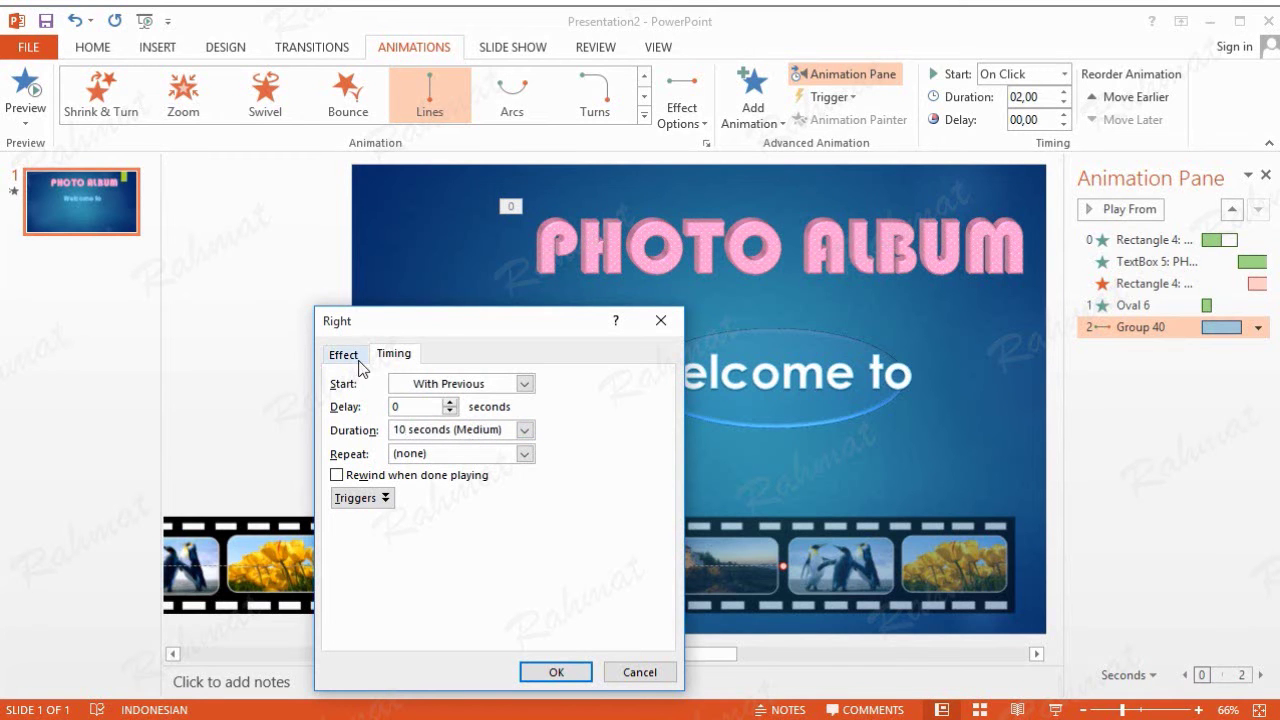
{"action": "left_click", "coordinate": [345, 354]}
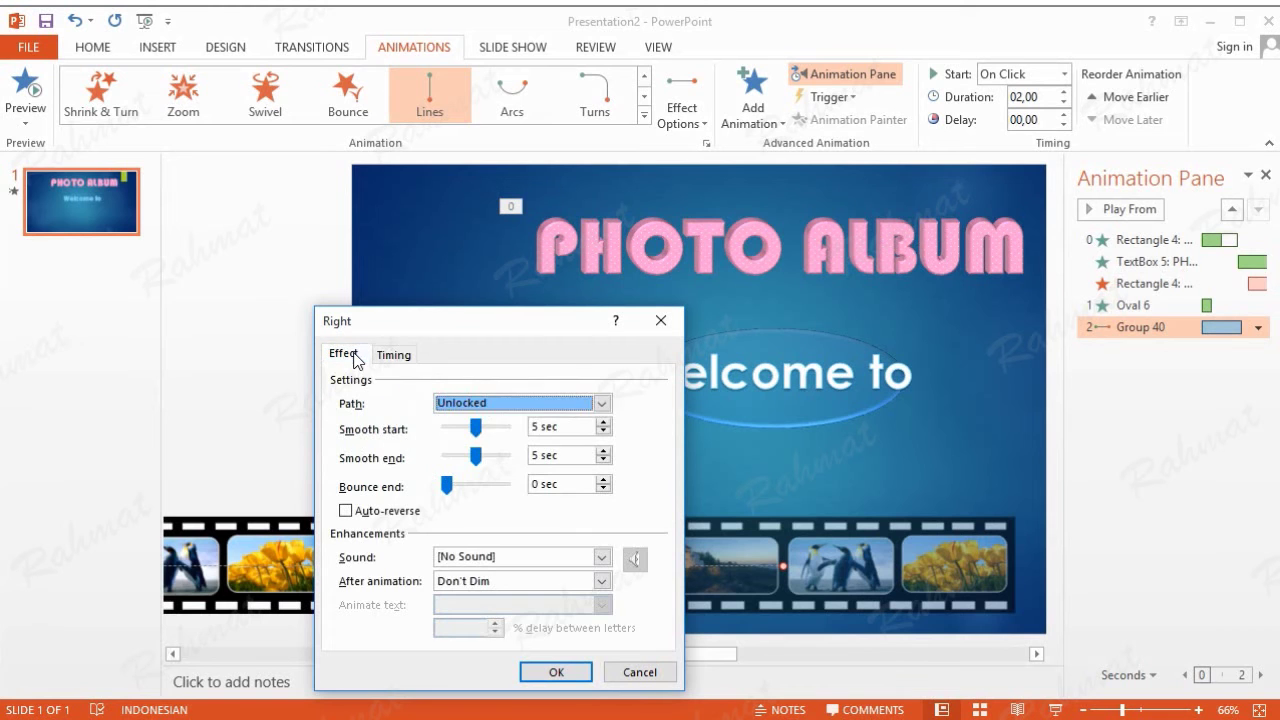
{"action": "mouse_move", "coordinate": [476, 428]}
{"action": "left_mouse_down"}
{"action": "mouse_move", "coordinate": [428, 430]}
{"action": "mouse_move", "coordinate": [488, 457]}
{"action": "mouse_move", "coordinate": [445, 457]}
{"action": "left_mouse_up"}
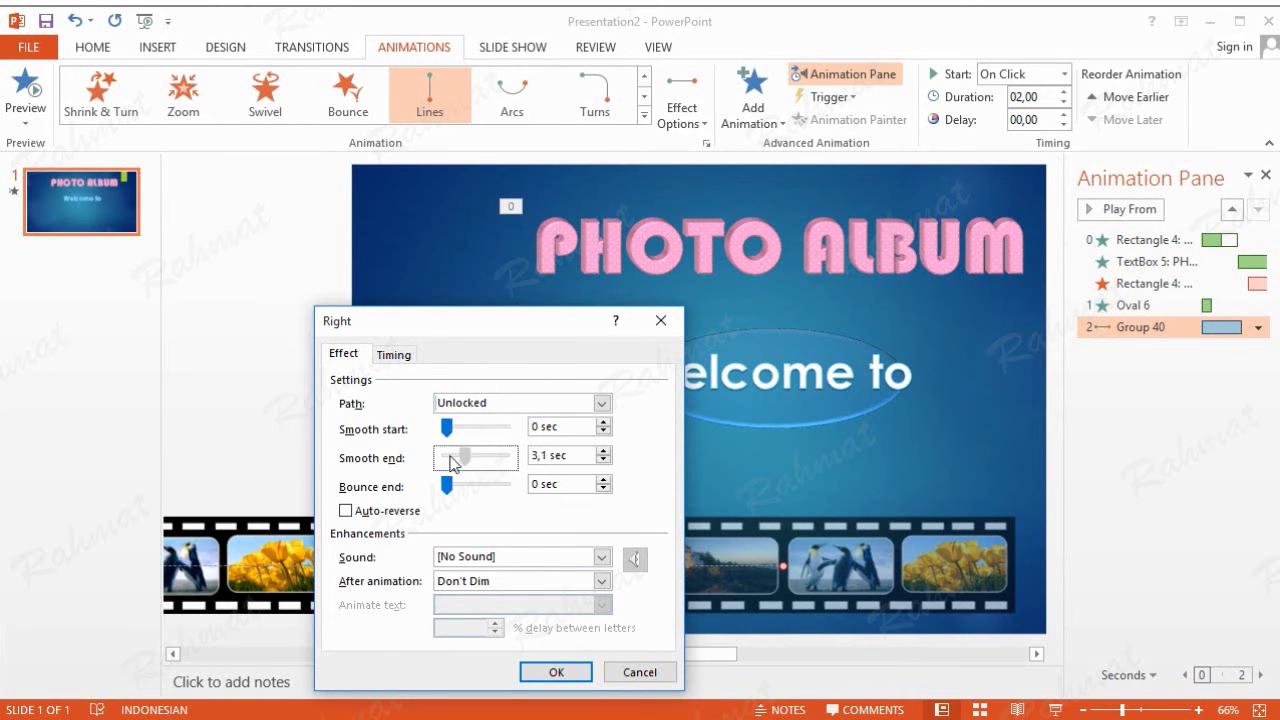
{"action": "left_click", "coordinate": [557, 660]}
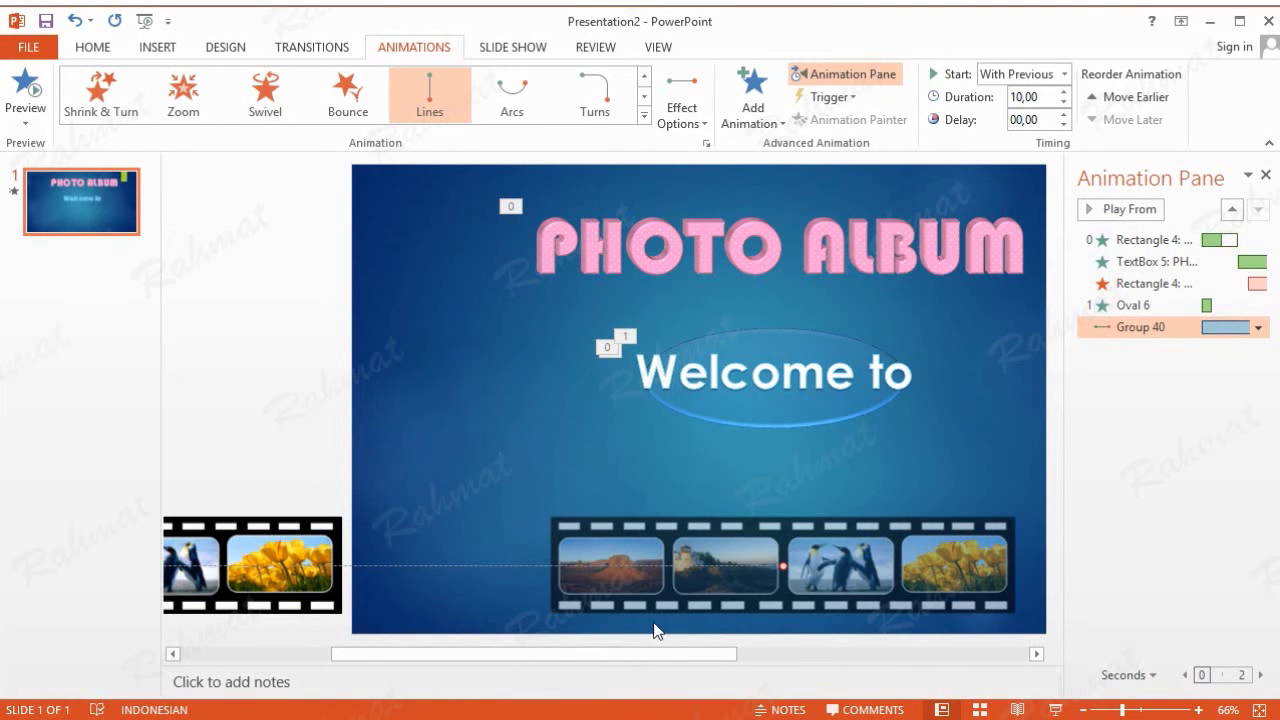
Add a Left motion path to the top filmstrip group
{"action": "left_click", "coordinate": [819, 657]}
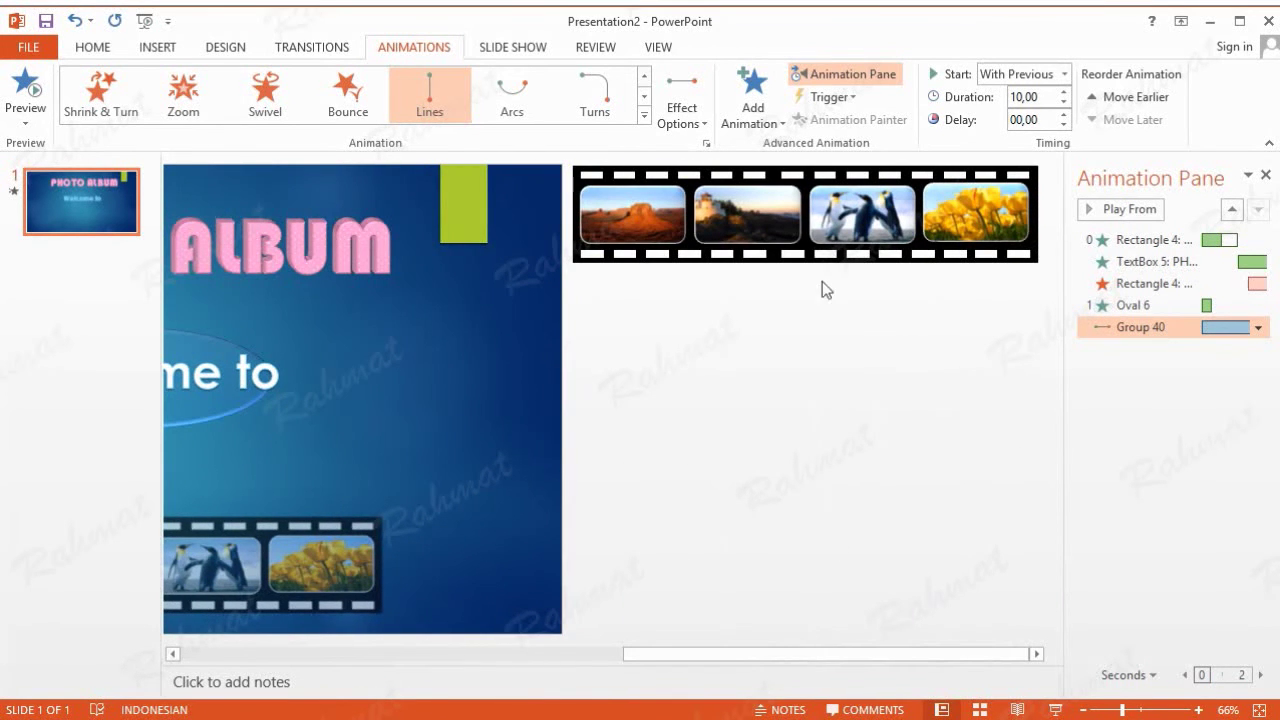
{"action": "left_click", "coordinate": [822, 215]}
{"action": "left_click", "coordinate": [770, 118]}
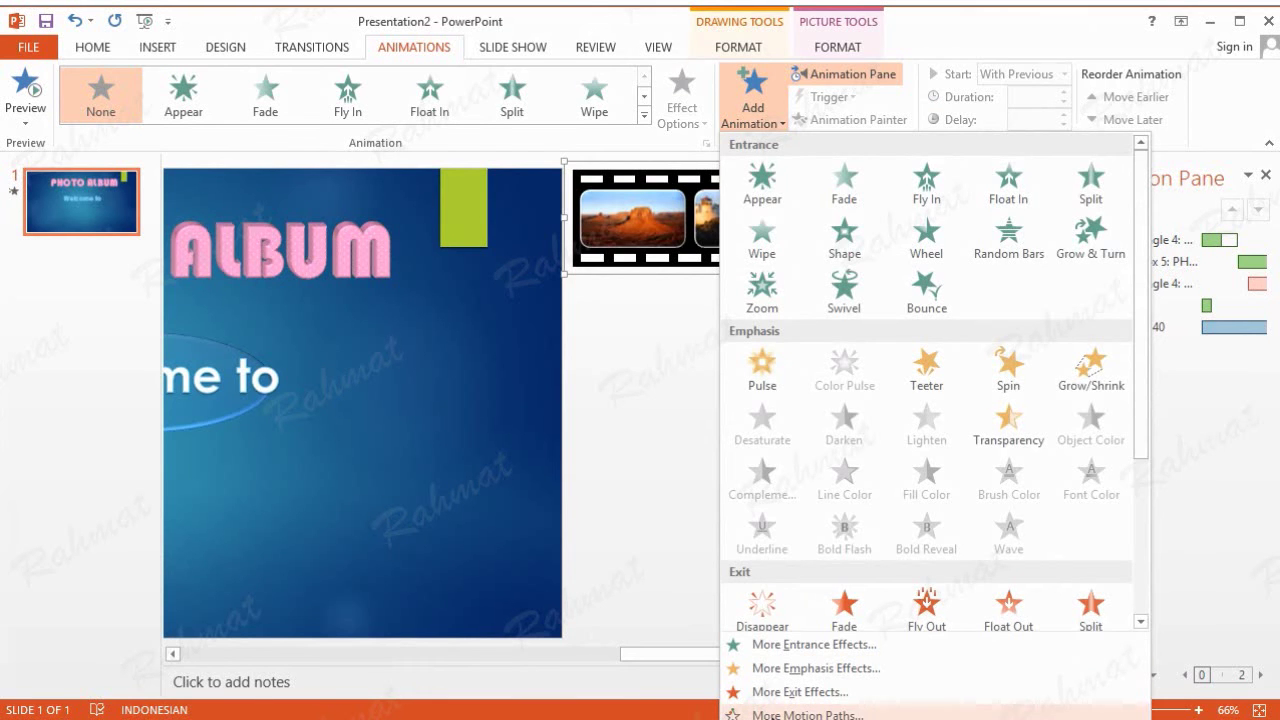
{"action": "left_click", "coordinate": [770, 712]}
{"action": "left_click", "coordinate": [781, 490]}
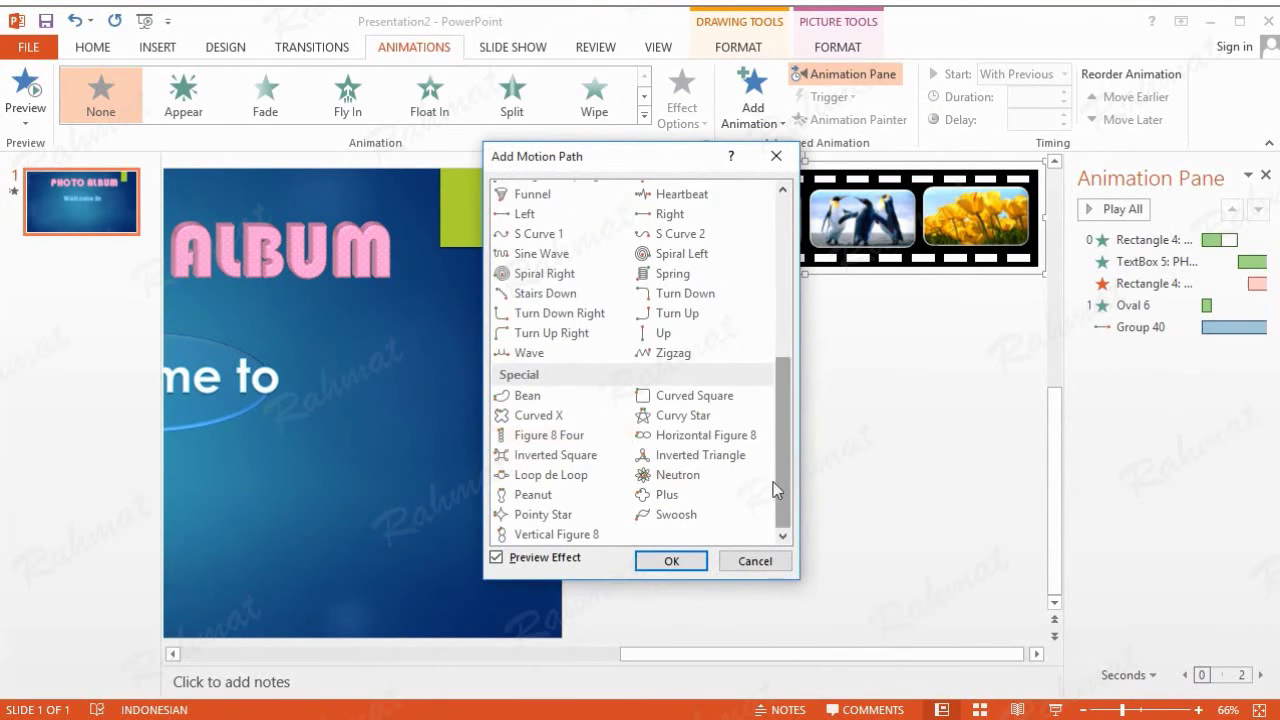
{"action": "scroll", "coordinate": [552, 440], "scroll_direction": "up", "scroll_amount": 2}
{"action": "left_click", "coordinate": [552, 337]}
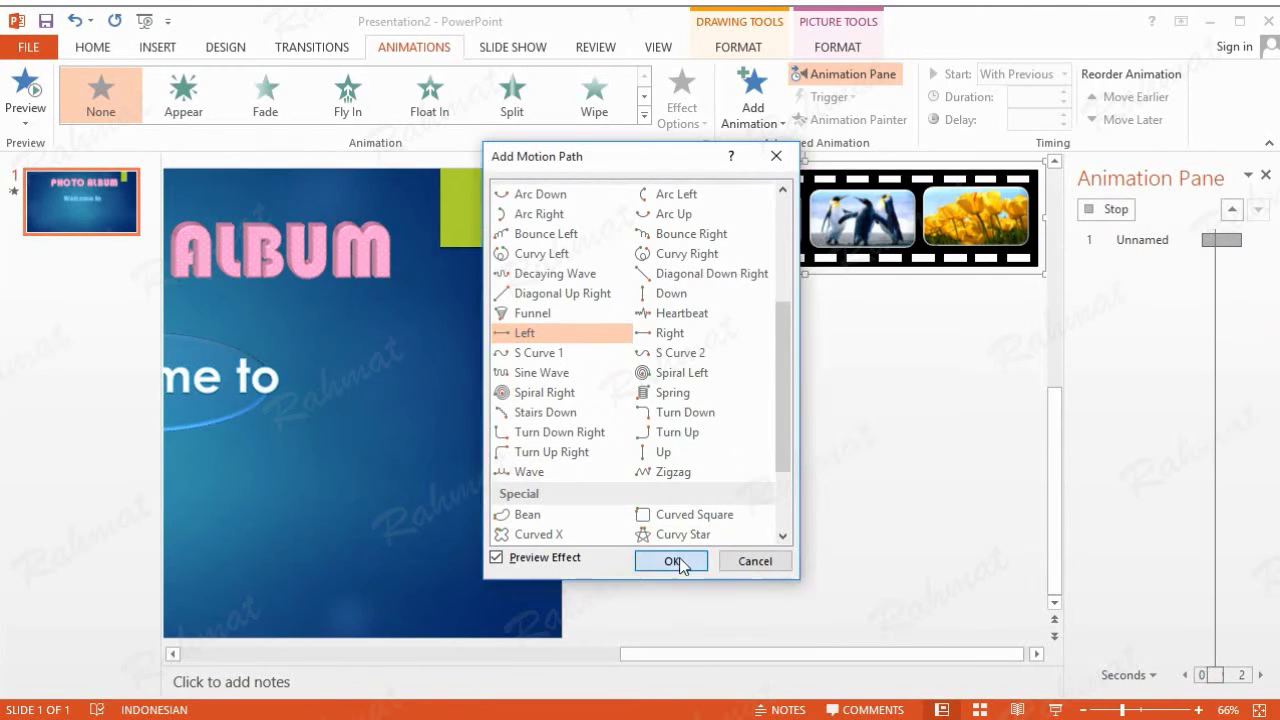
{"action": "left_click", "coordinate": [672, 561]}
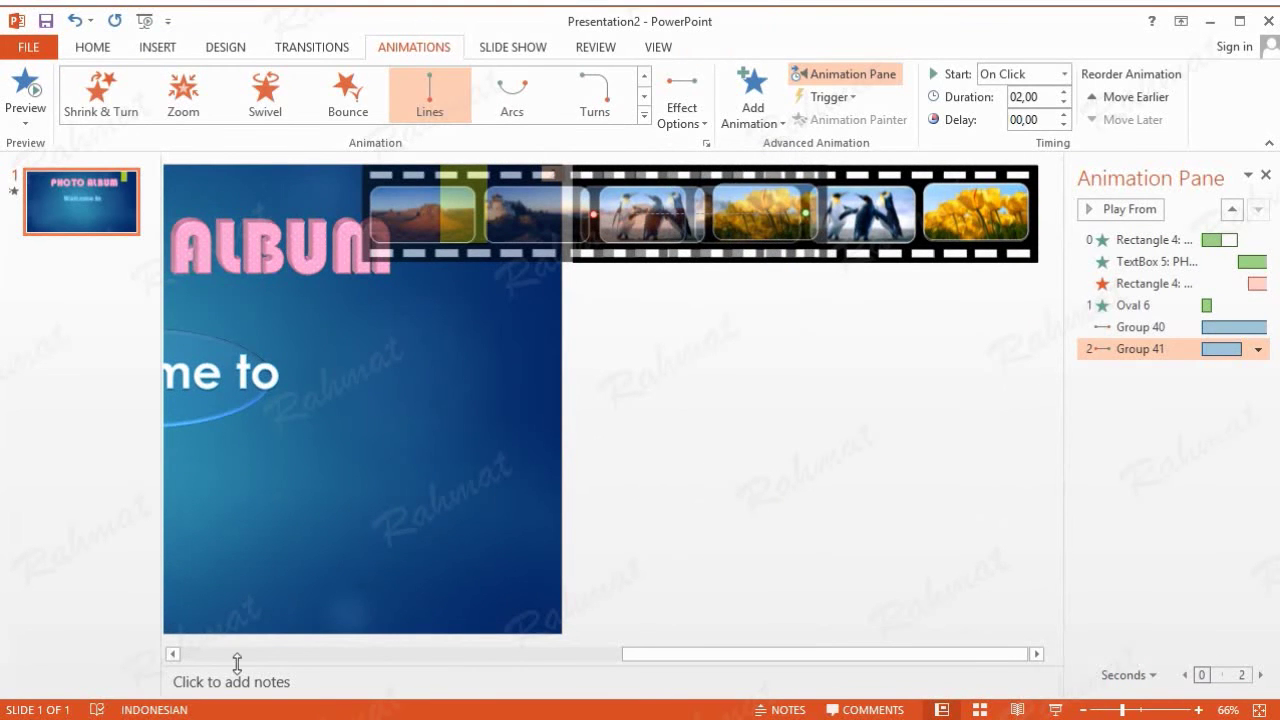
Drag the Left path's end point past the slide's left edge
{"action": "left_click", "coordinate": [173, 654]}
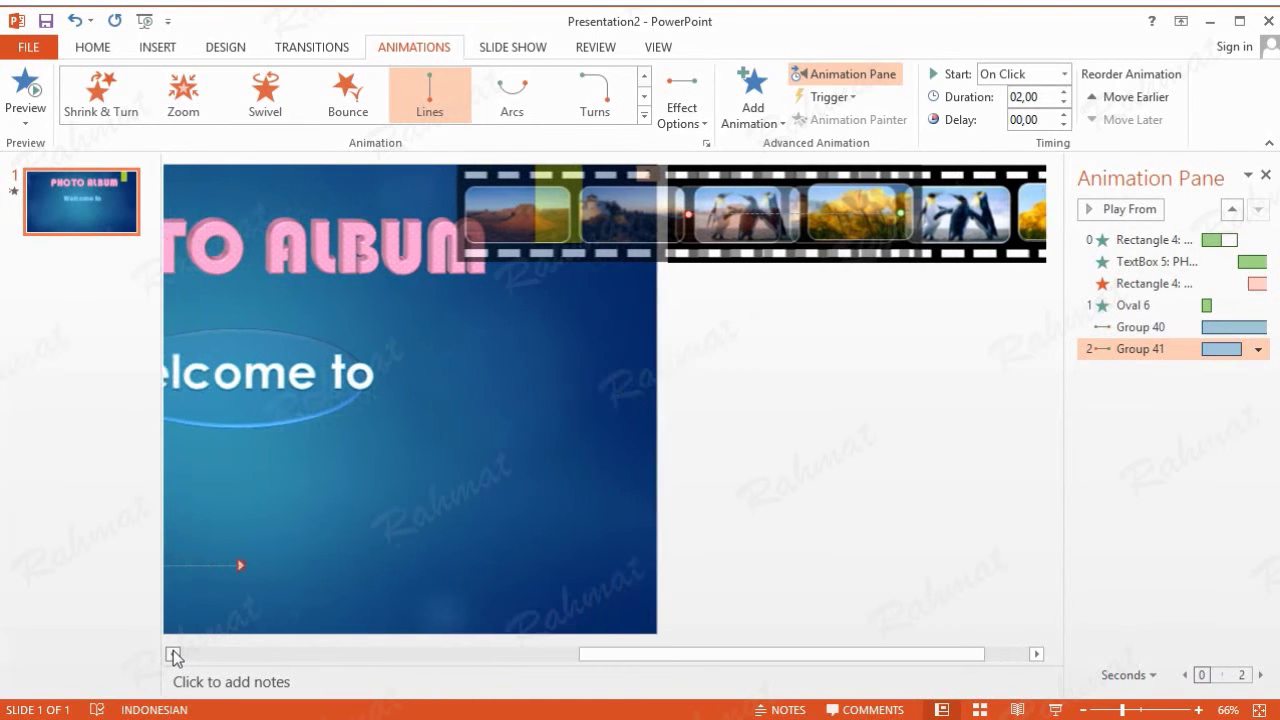
{"action": "left_click", "coordinate": [173, 654]}
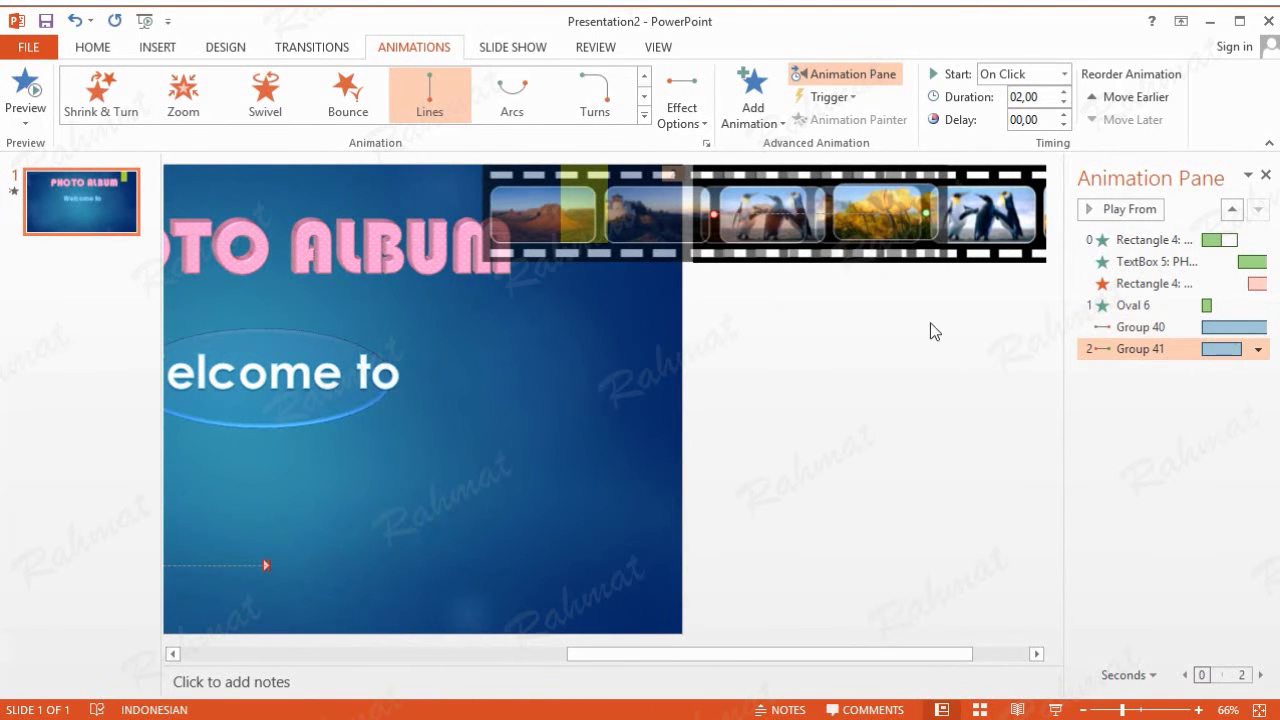
{"action": "left_click", "coordinate": [173, 654]}
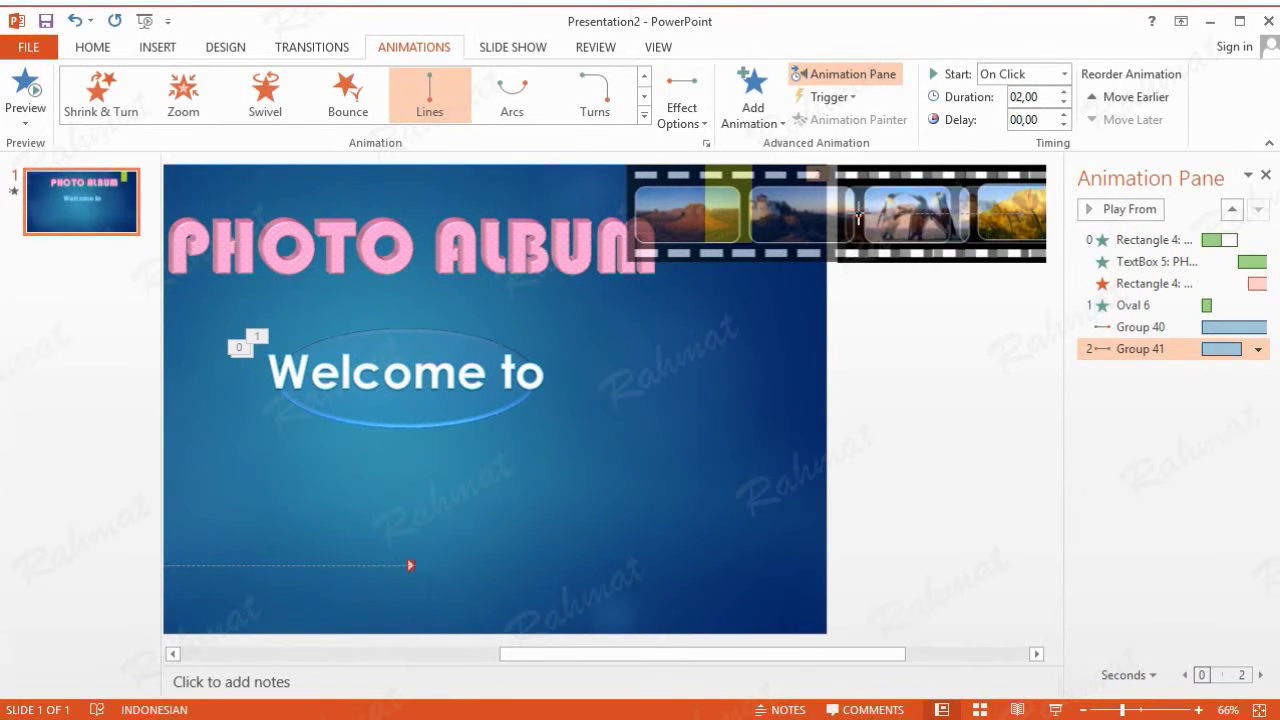
{"action": "left_click_drag", "start_coordinate": [857, 218], "coordinate": [330, 218]}
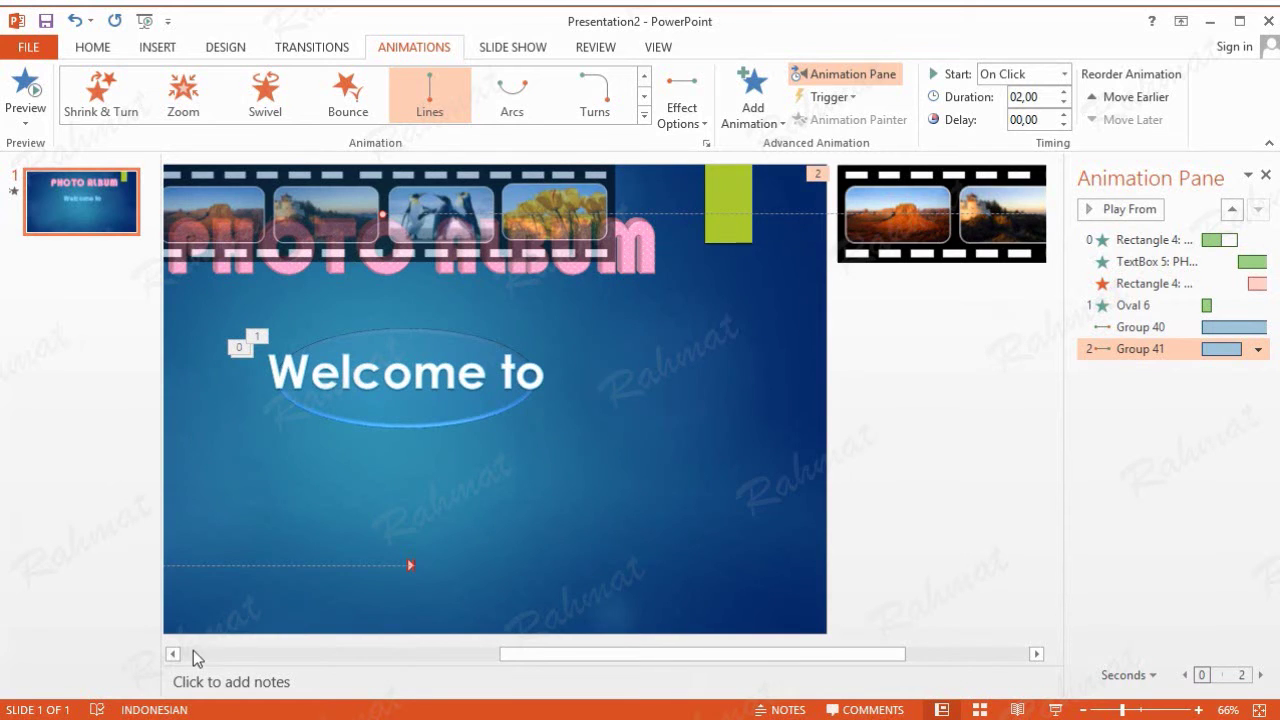
{"action": "left_click", "coordinate": [196, 652]}
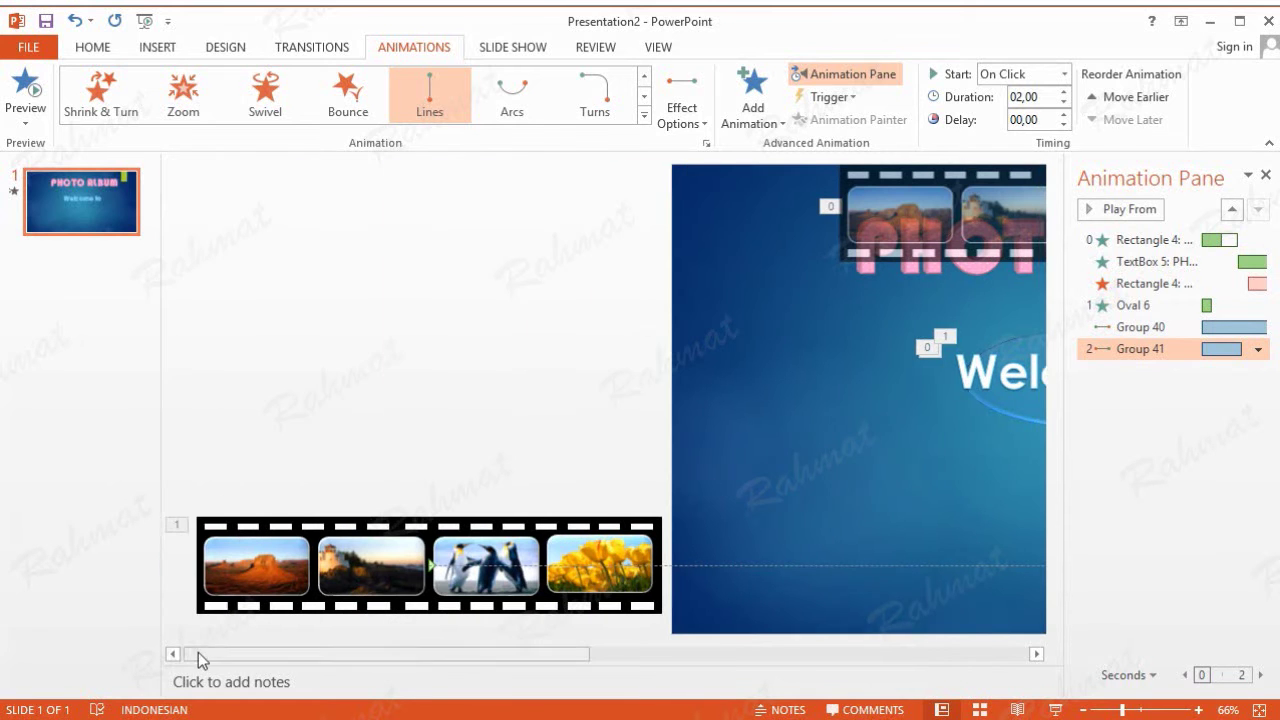
{"action": "left_click", "coordinate": [1036, 653]}
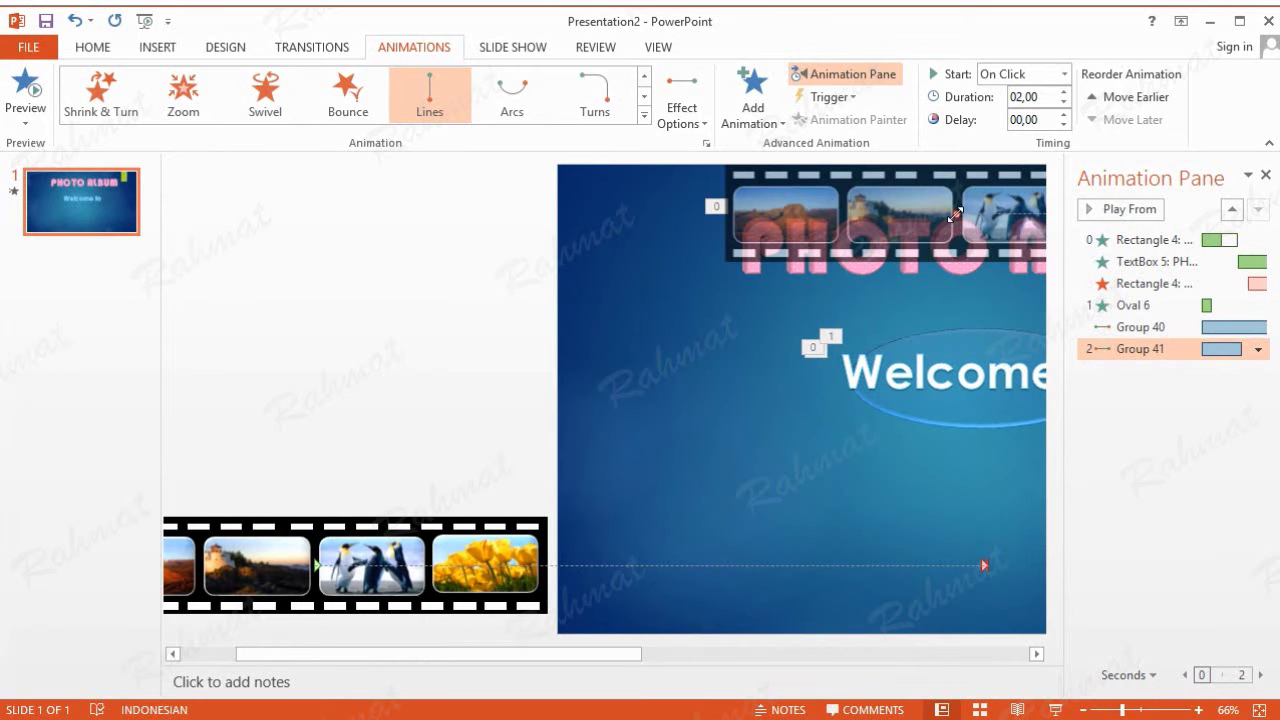
{"action": "left_click_drag", "start_coordinate": [955, 215], "coordinate": [400, 215]}
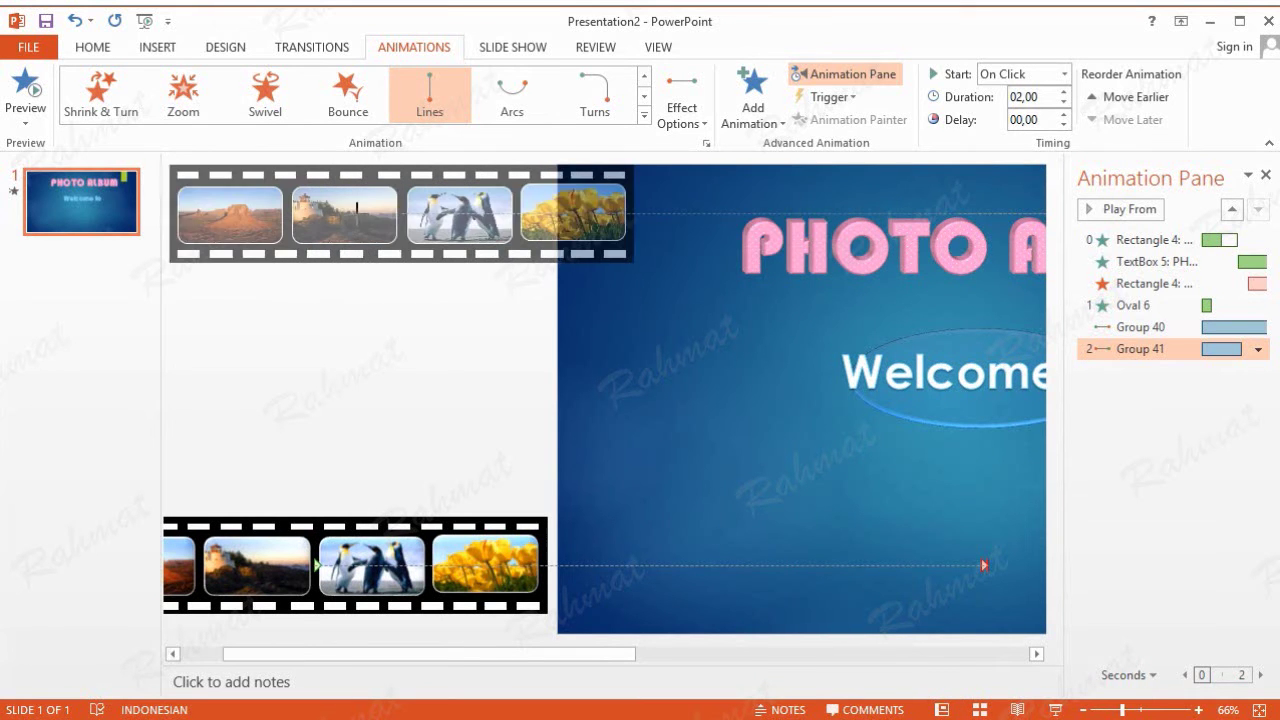
{"action": "left_click_drag", "start_coordinate": [357, 210], "coordinate": [319, 214]}
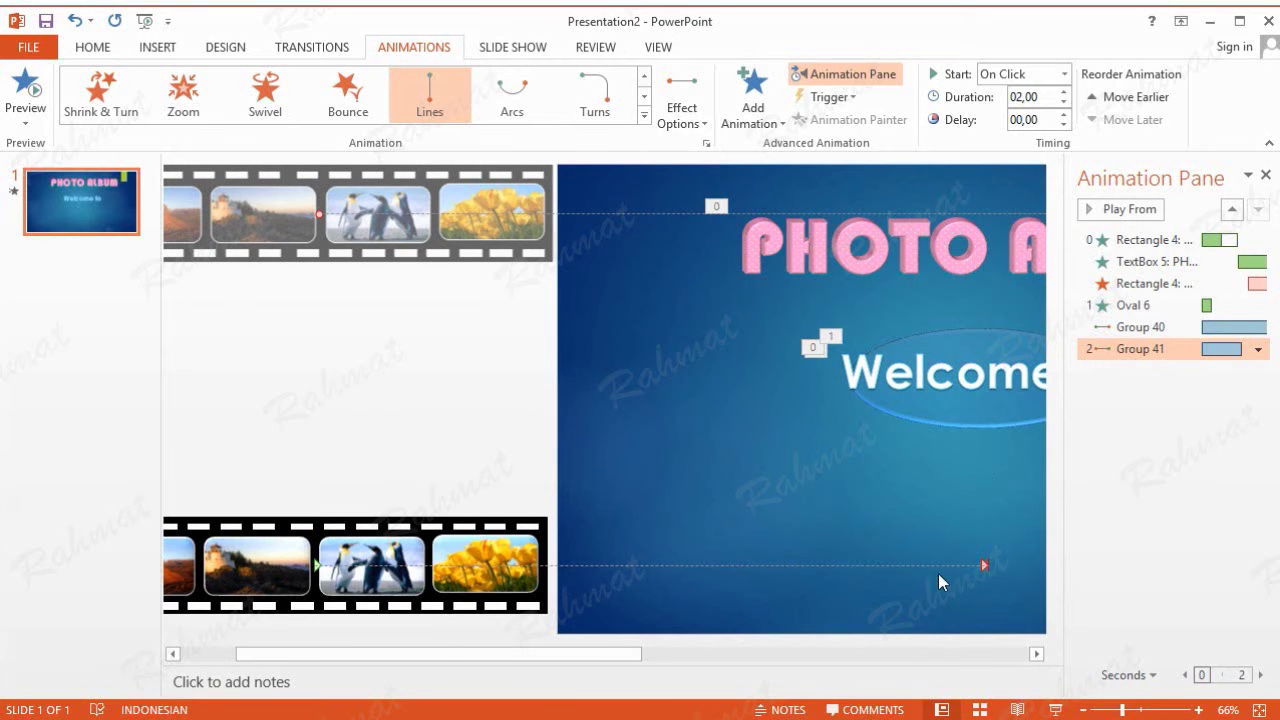
{"action": "left_click", "coordinate": [936, 651]}
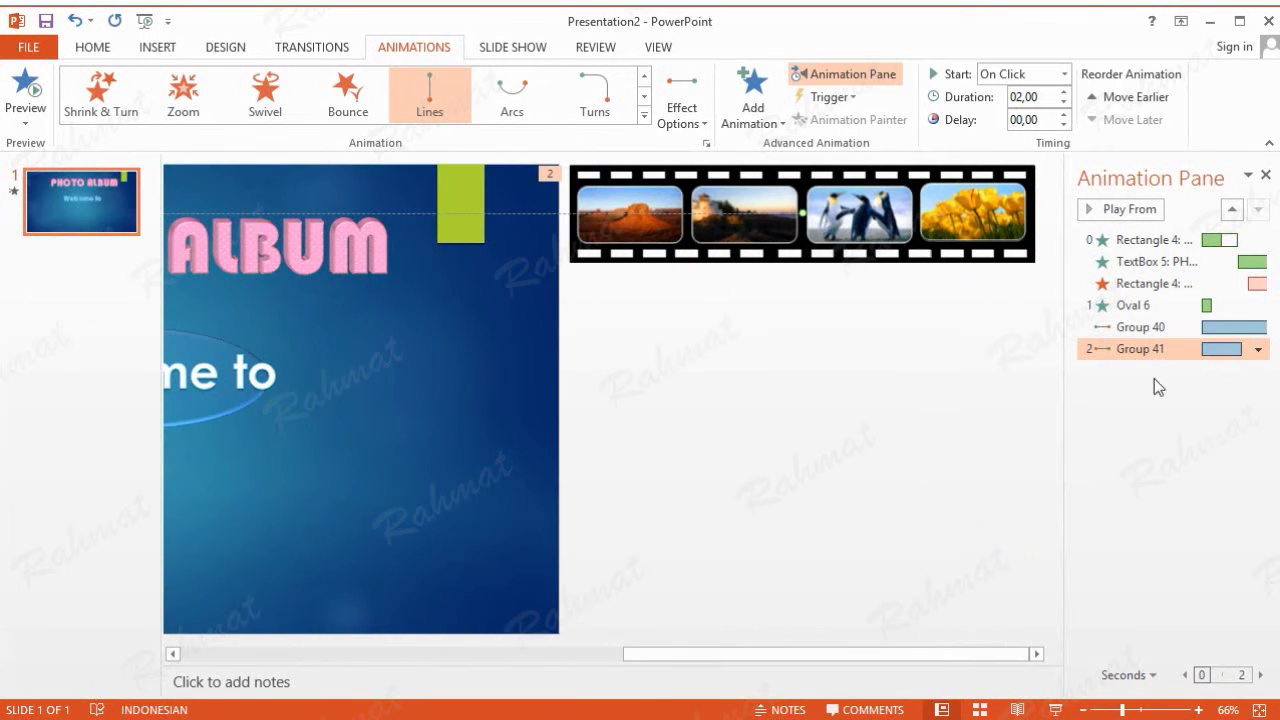
Set Group 41's motion to With Previous, 10 seconds, with smooth start and end at 0 sec
{"action": "left_click", "coordinate": [1258, 349]}
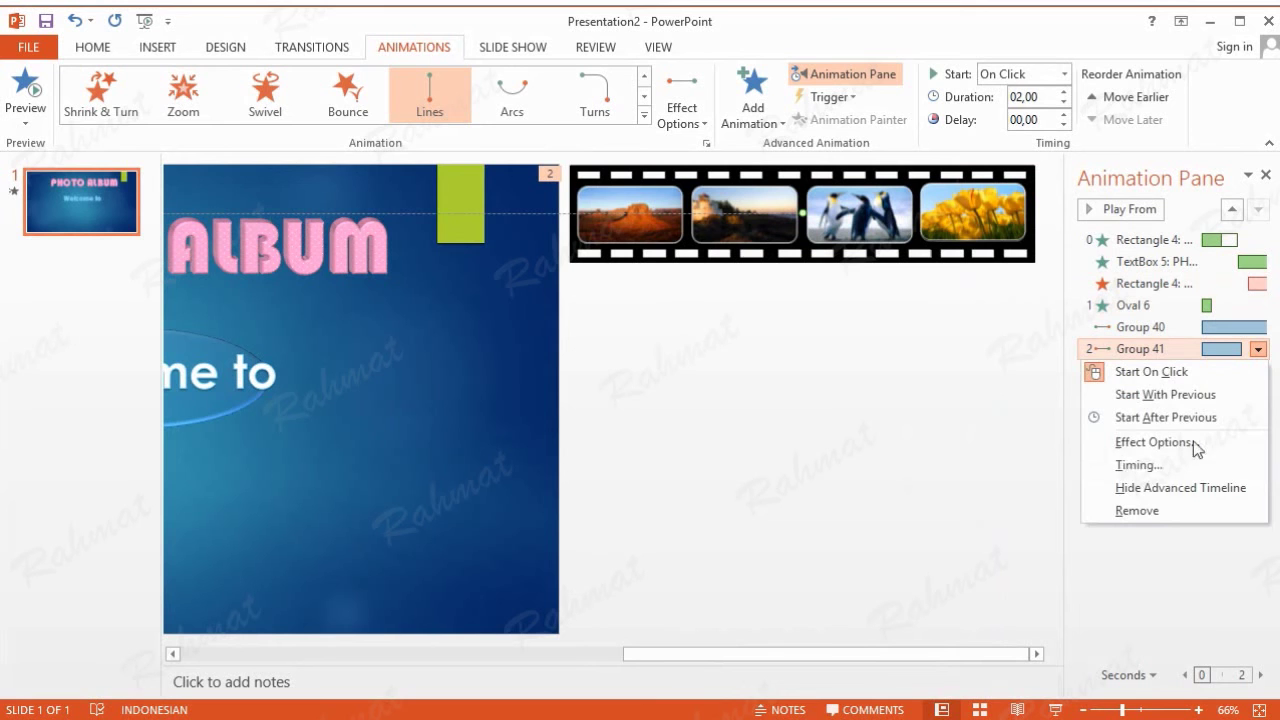
{"action": "left_click", "coordinate": [1173, 467]}
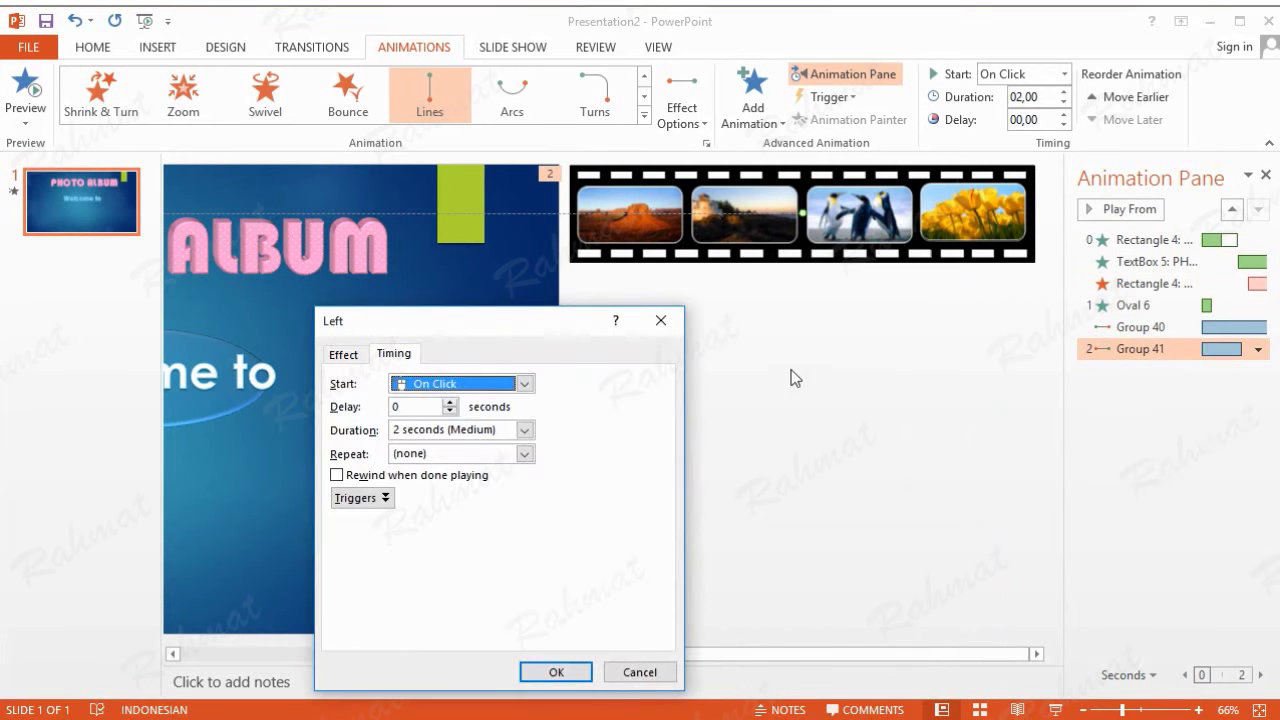
{"action": "left_click", "coordinate": [446, 386]}
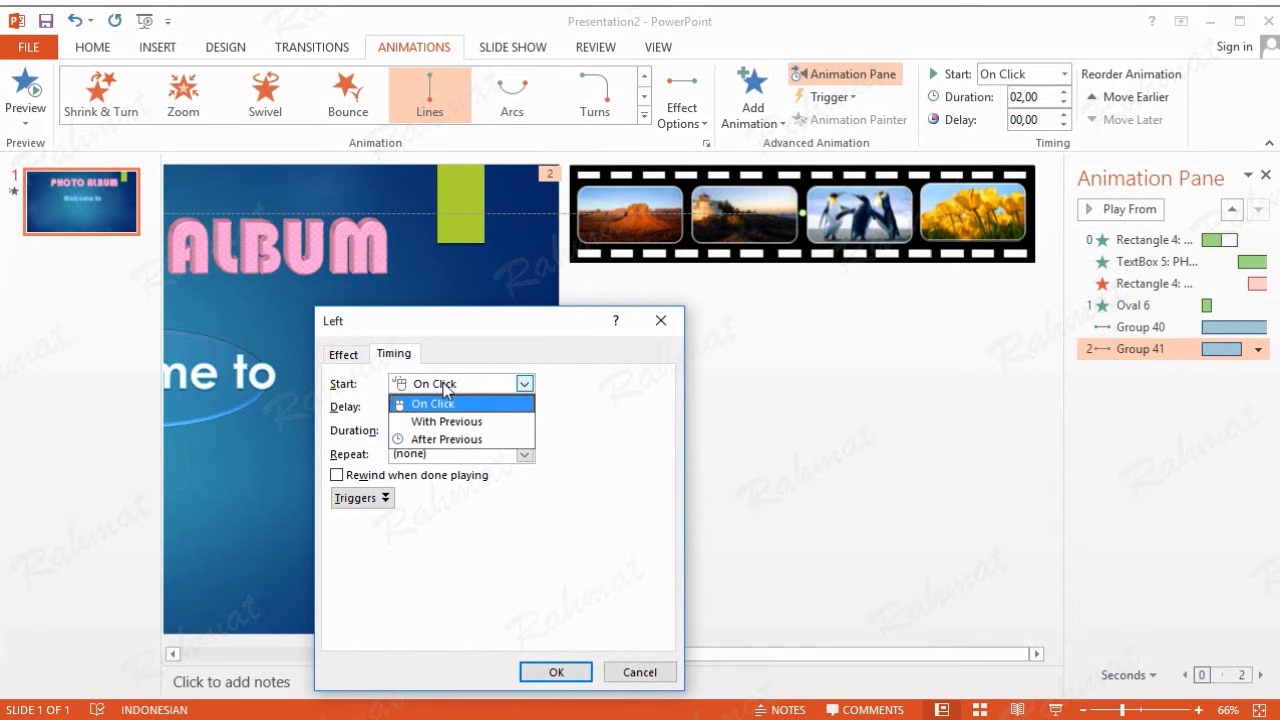
{"action": "left_click", "coordinate": [477, 421]}
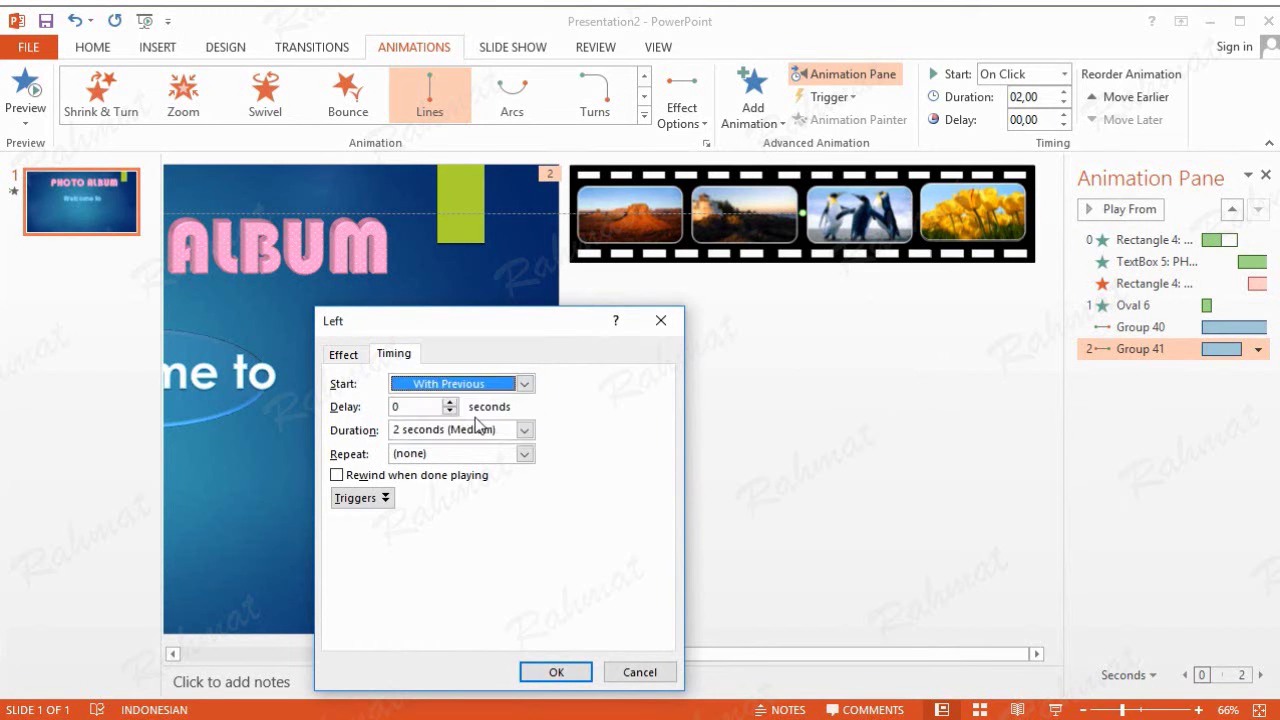
{"action": "left_click", "coordinate": [404, 430]}
{"action": "double_click", "coordinate": [404, 430]}
{"action": "left_click_drag", "start_coordinate": [402, 424], "coordinate": [391, 432]}
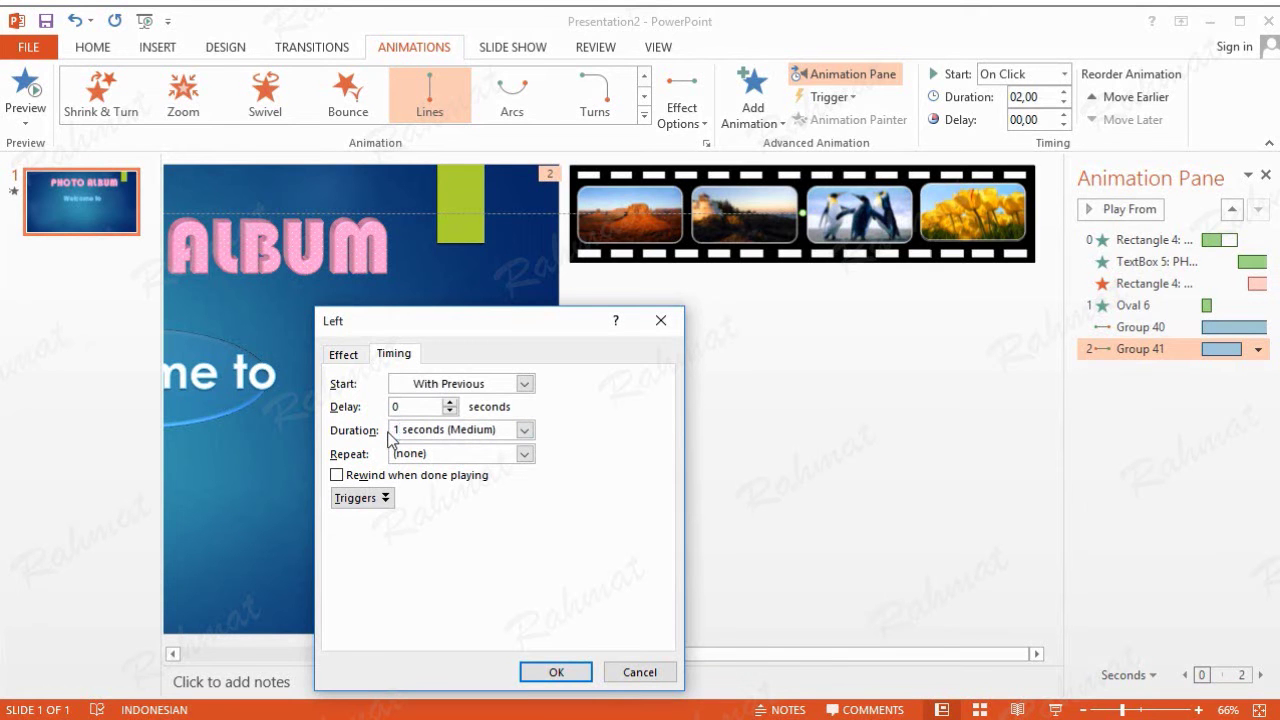
{"action": "left_click", "coordinate": [348, 356]}
{"action": "mouse_move", "coordinate": [476, 430]}
{"action": "left_mouse_down"}
{"action": "mouse_move", "coordinate": [423, 434]}
{"action": "mouse_move", "coordinate": [440, 457]}
{"action": "left_mouse_up"}
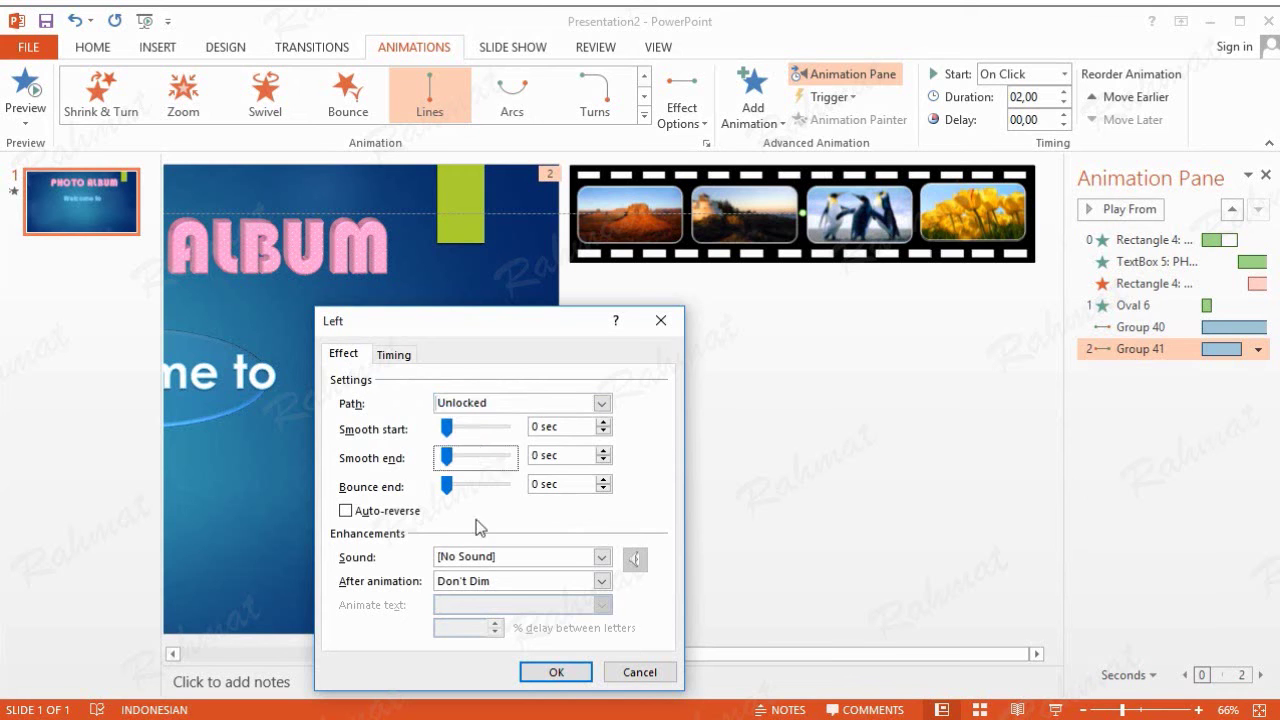
{"action": "left_click", "coordinate": [557, 673]}
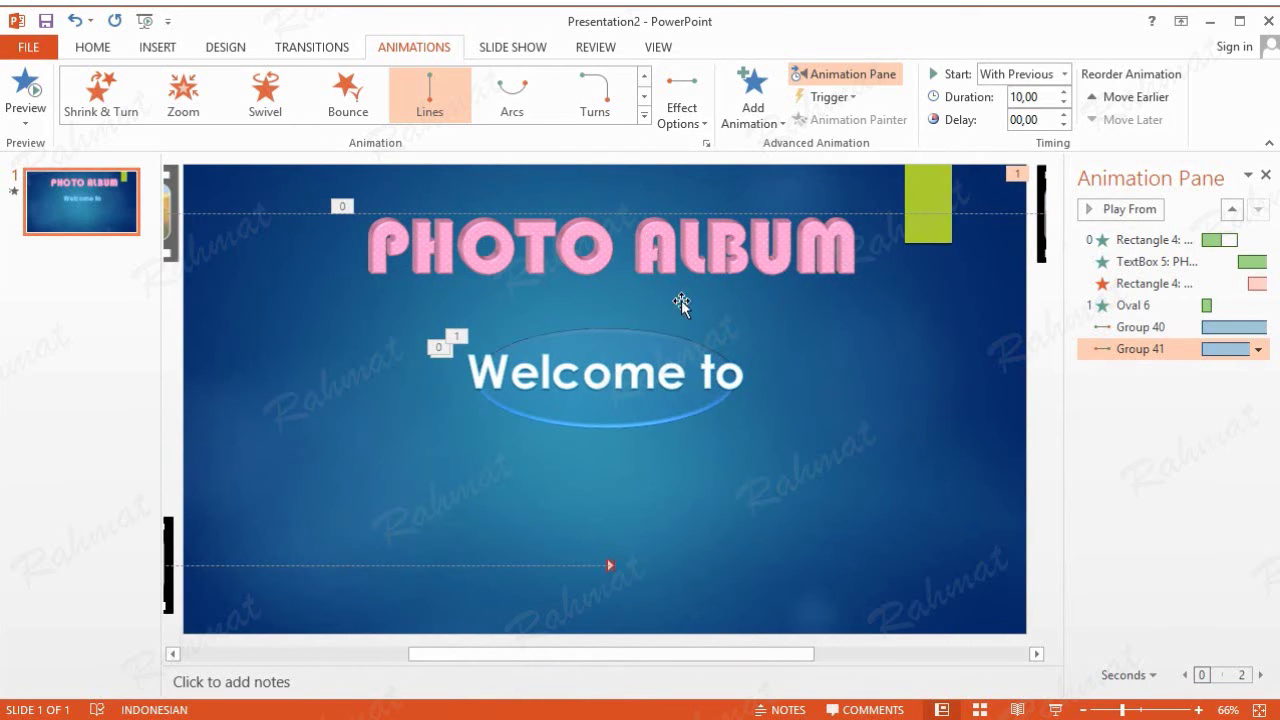
Drag the PHOTO ALBUM title down and position it at 6,7 cm horizontal, 6,36 cm vertical
{"action": "left_click", "coordinate": [729, 257]}
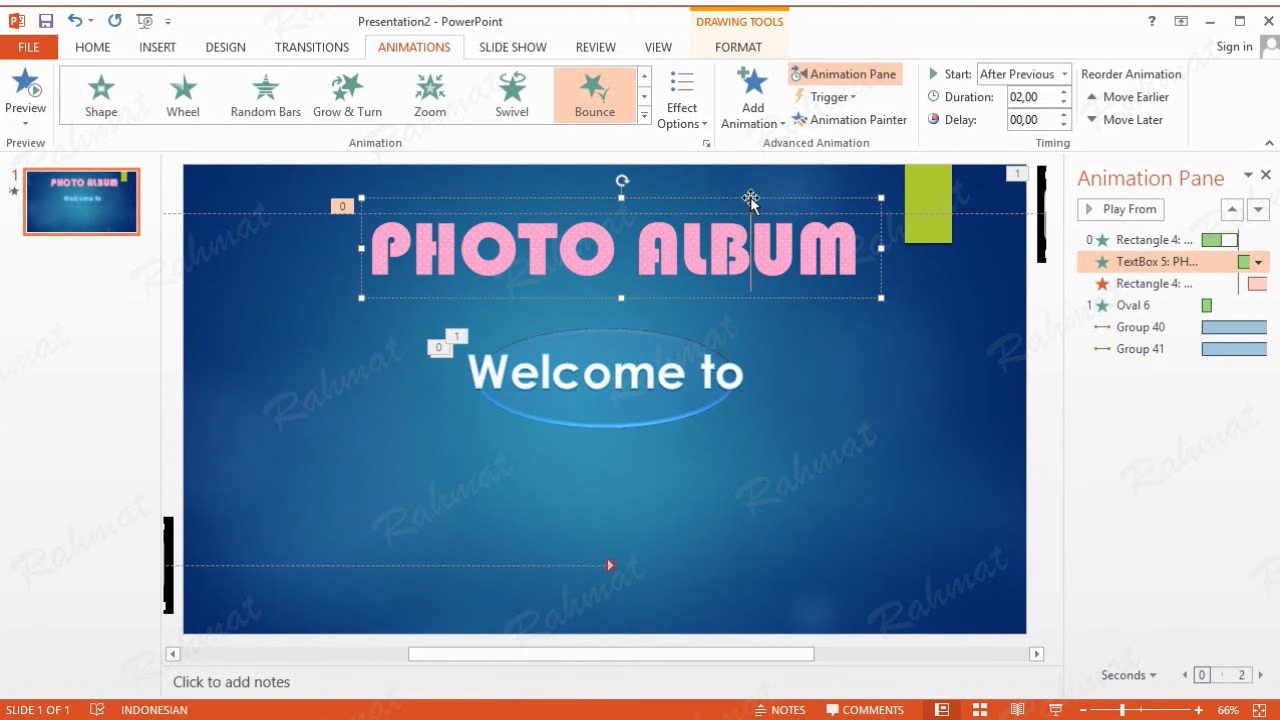
{"action": "mouse_move", "coordinate": [750, 198]}
{"action": "left_mouse_down"}
{"action": "mouse_move", "coordinate": [732, 305]}
{"action": "mouse_move", "coordinate": [708, 354]}
{"action": "mouse_move", "coordinate": [730, 320]}
{"action": "left_mouse_up"}
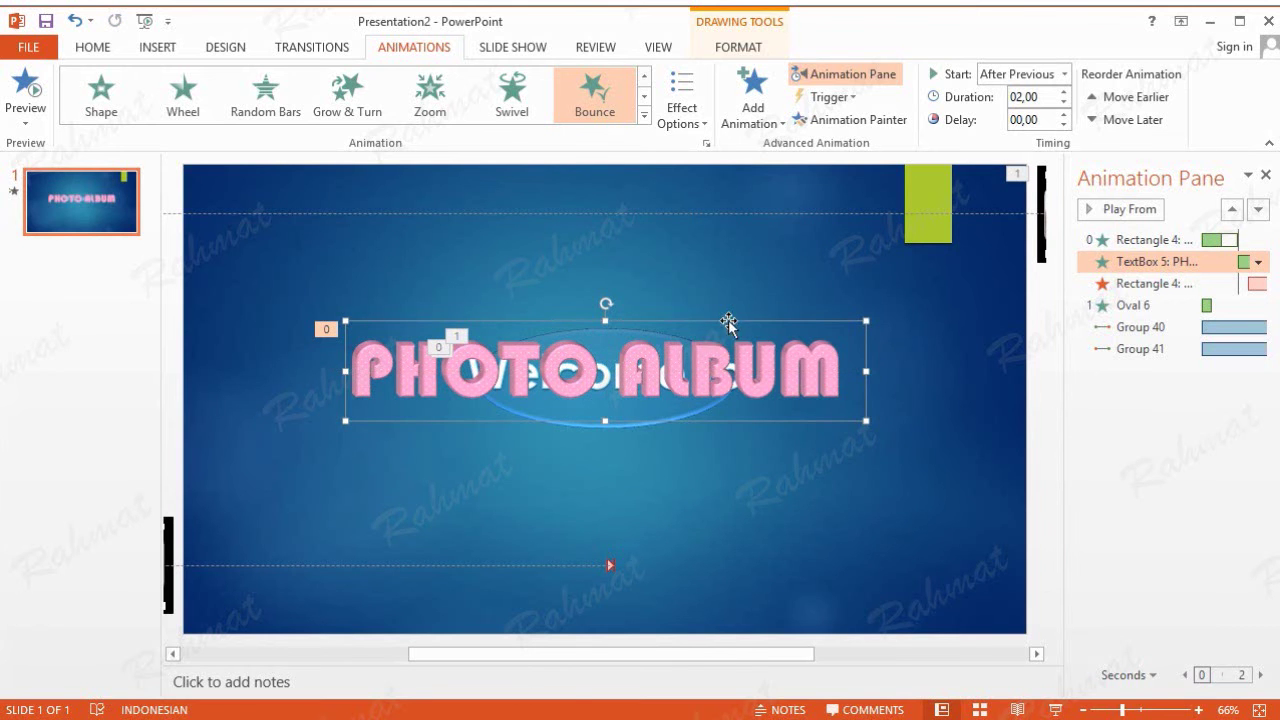
{"action": "right_click", "coordinate": [713, 320]}
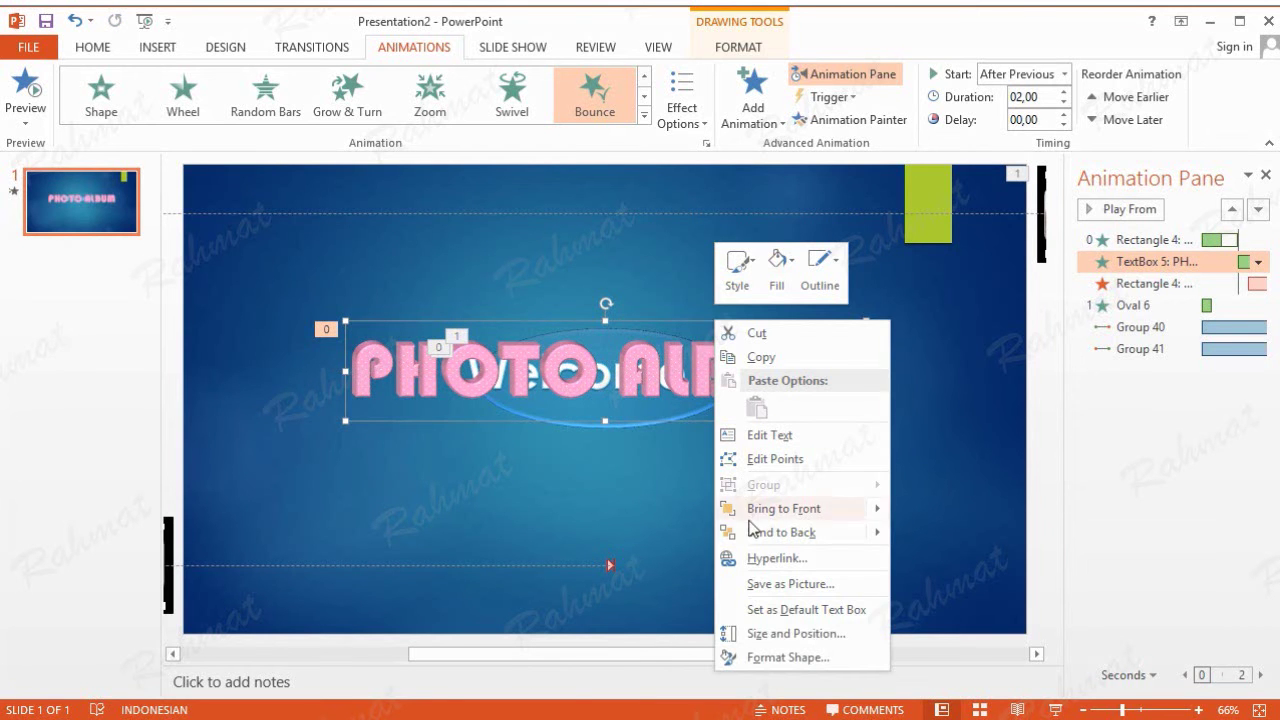
{"action": "left_click", "coordinate": [800, 630]}
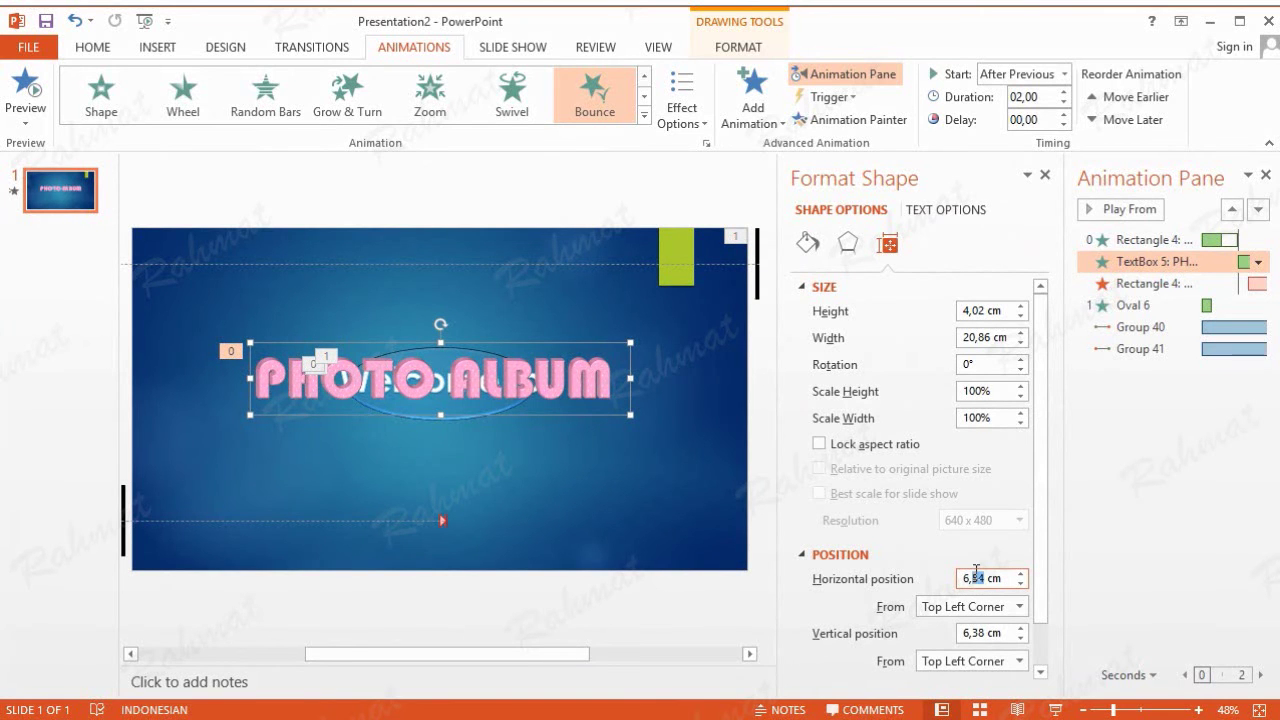
{"action": "type", "text": "5"}
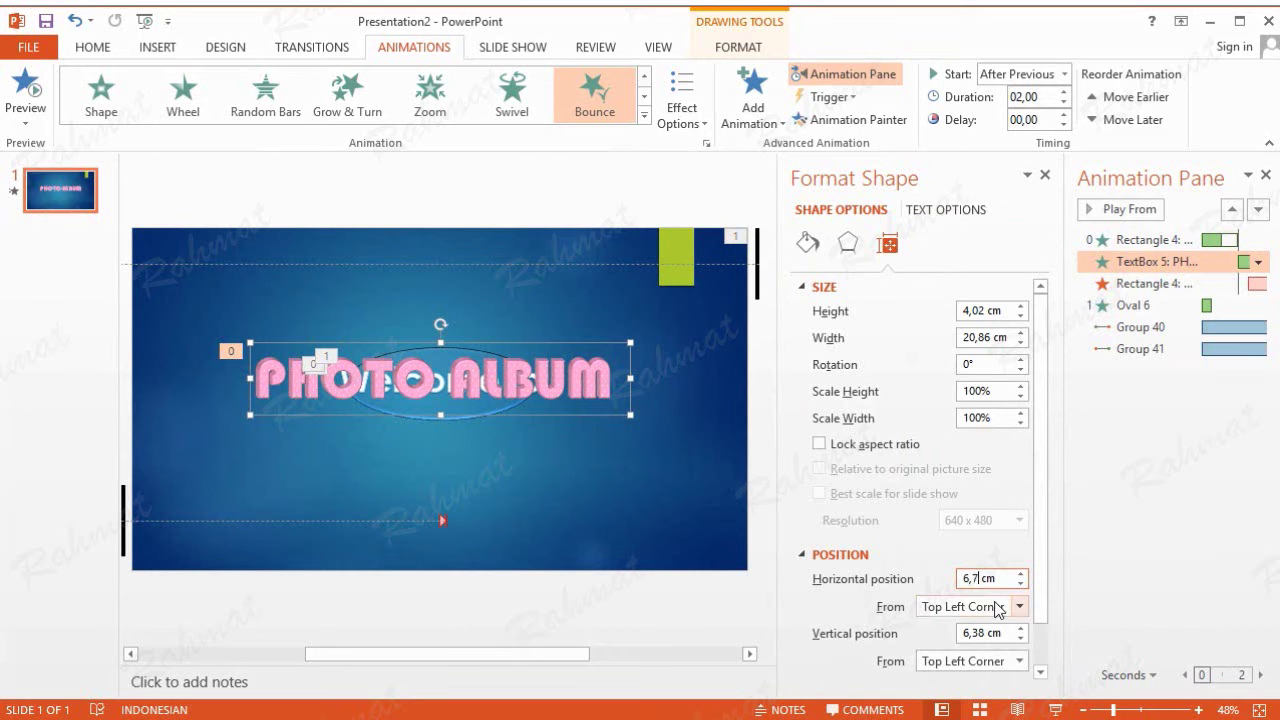
{"action": "left_click", "coordinate": [986, 632]}
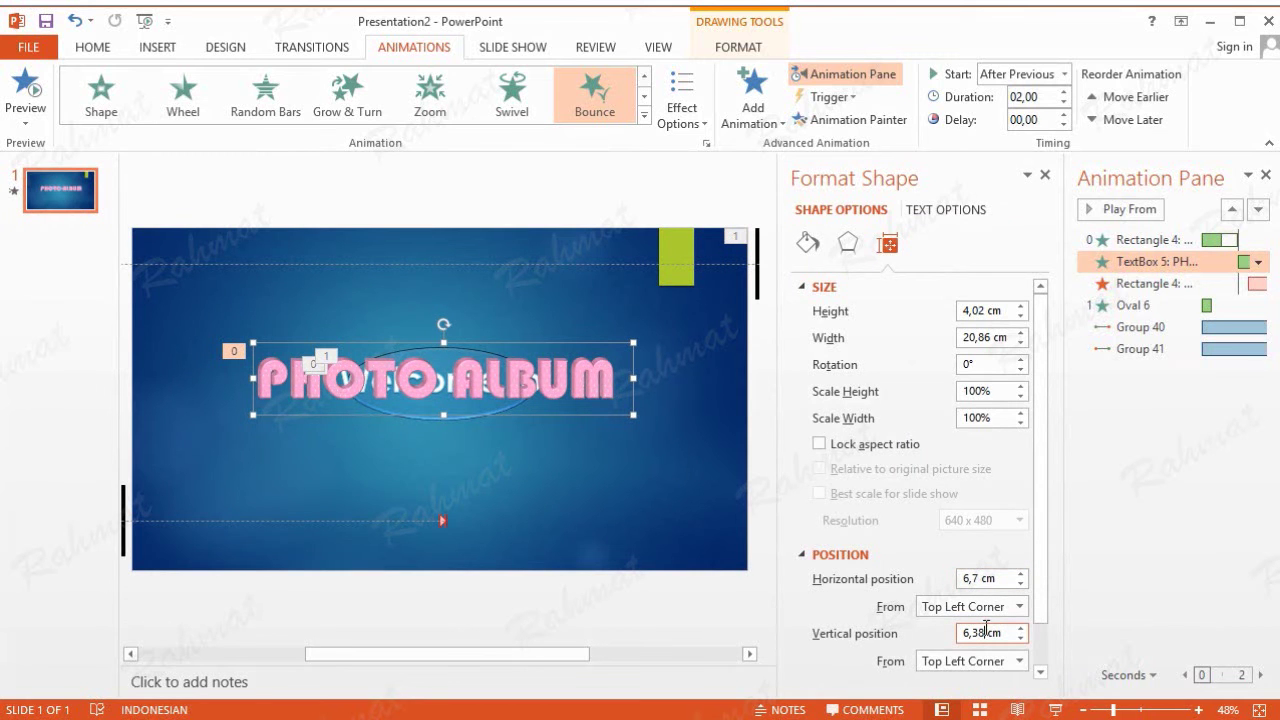
{"action": "key", "text": "BackSpace"}
{"action": "type", "text": "6"}
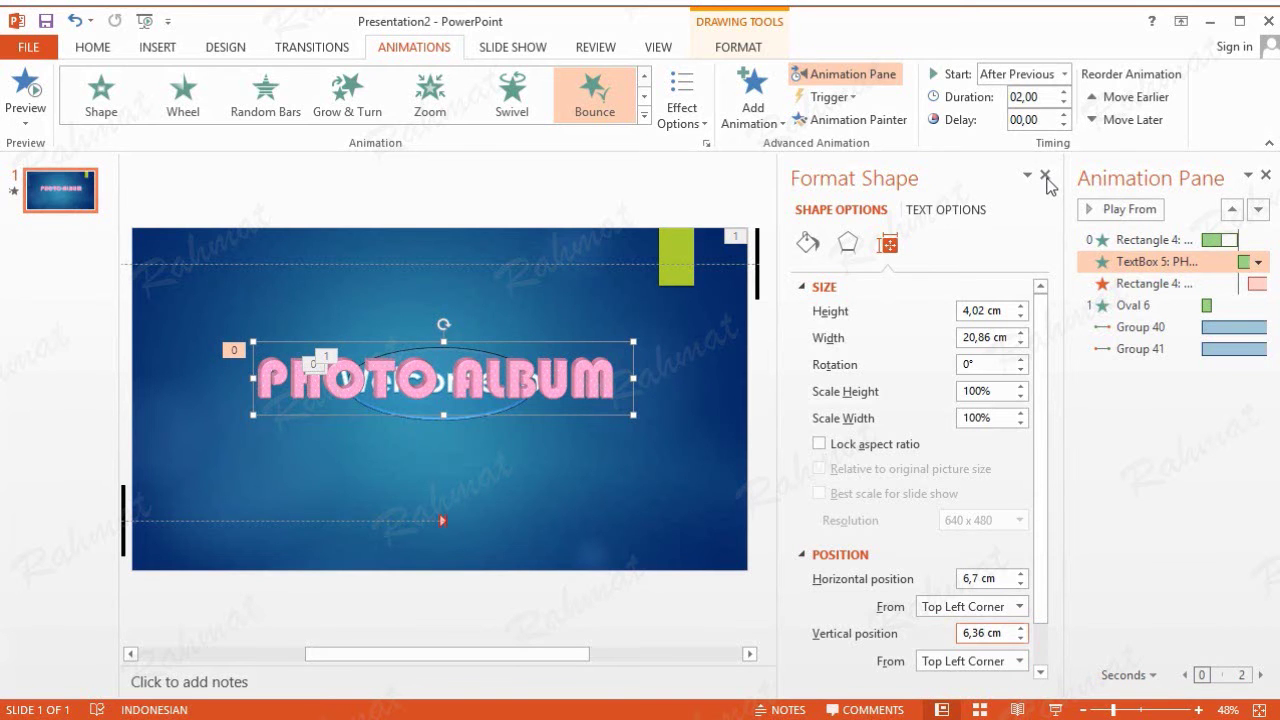
{"action": "left_click", "coordinate": [1045, 176]}
{"action": "left_click", "coordinate": [924, 382]}
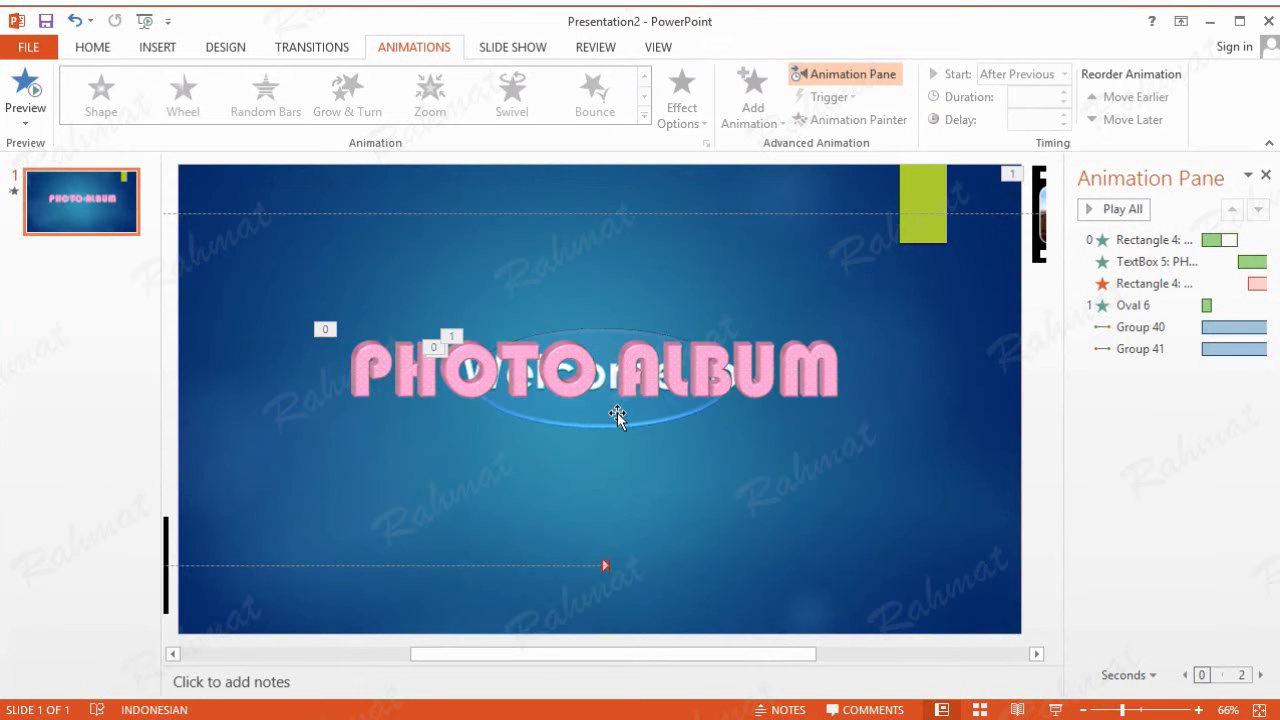
Add a new second slide and delete its title and content placeholders
{"action": "right_click", "coordinate": [77, 266]}
{"action": "left_click", "coordinate": [88, 327]}
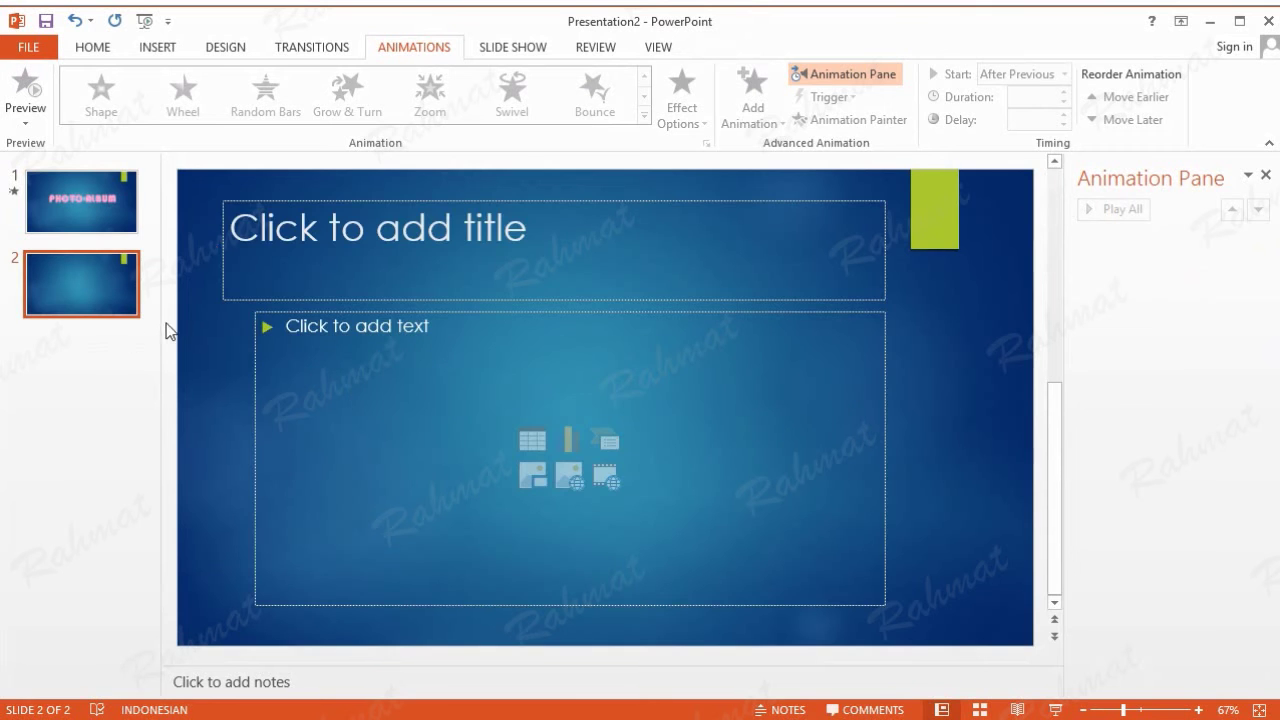
{"action": "left_click_drag", "start_coordinate": [204, 185], "coordinate": [988, 632]}
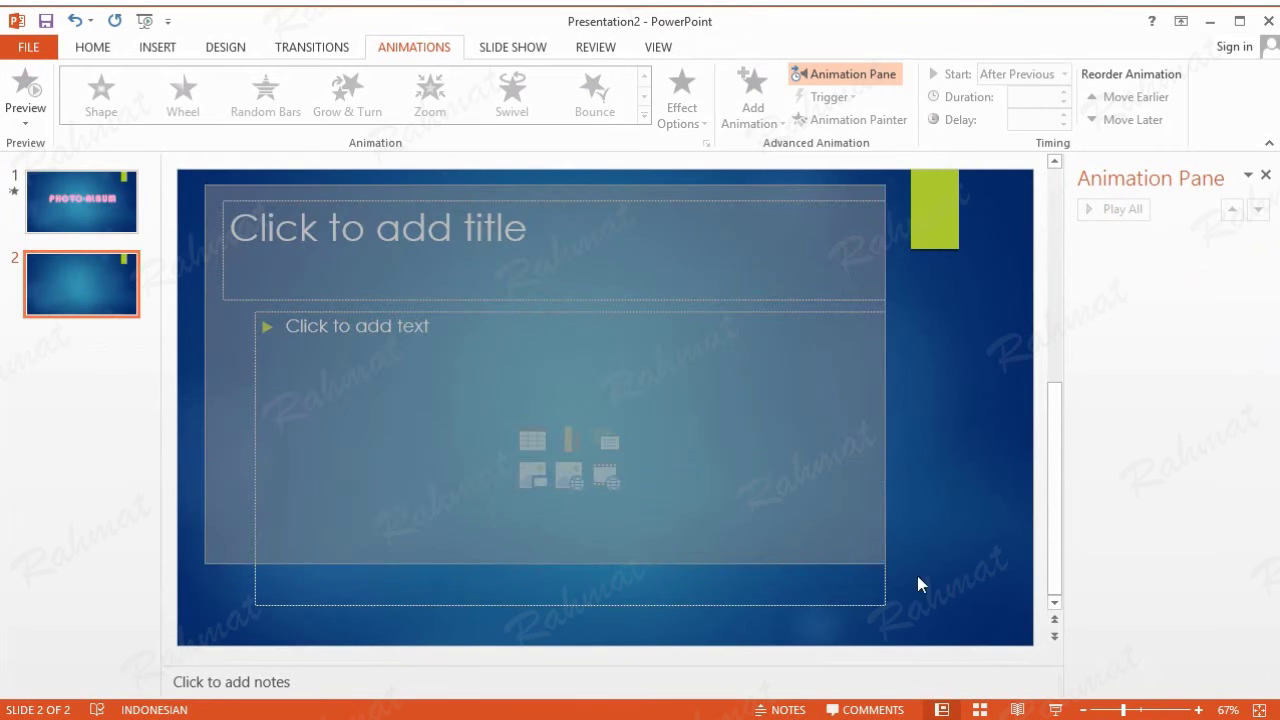
{"action": "key", "text": "Delete"}
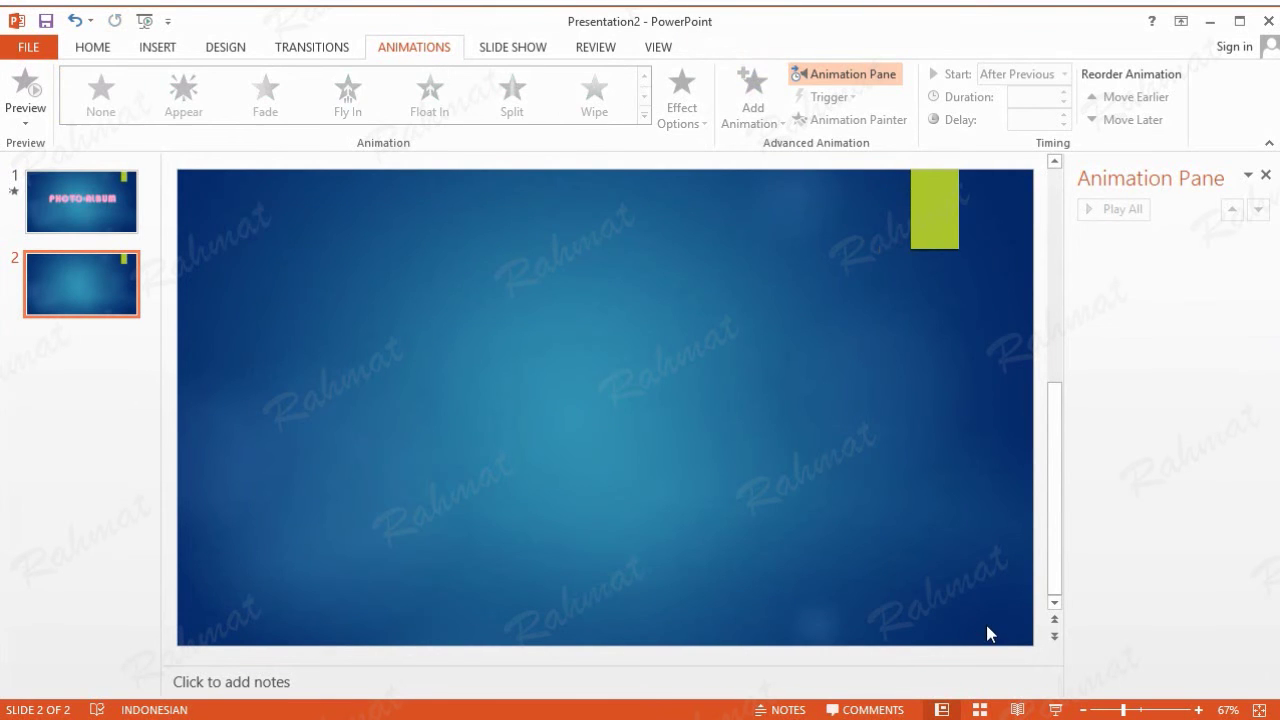
Insert the Desert sample picture onto slide 2
{"action": "left_click", "coordinate": [158, 47]}
{"action": "left_click", "coordinate": [147, 84]}
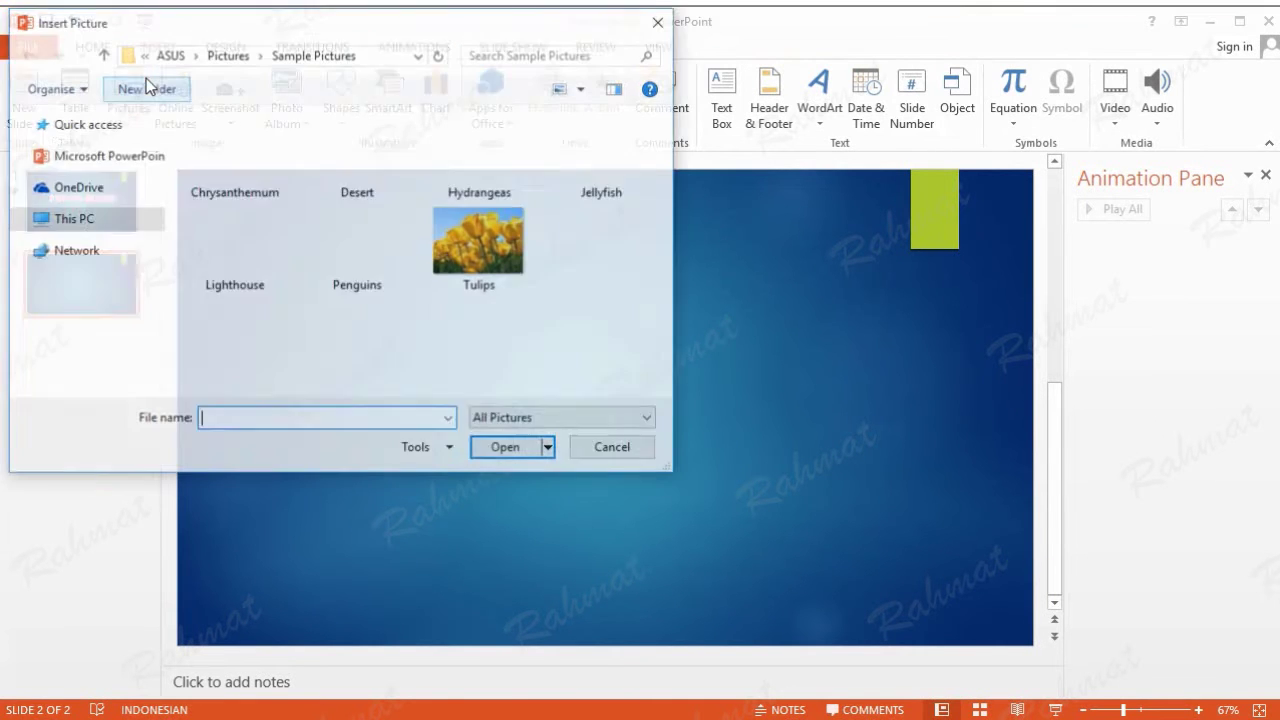
{"action": "double_click", "coordinate": [369, 148]}
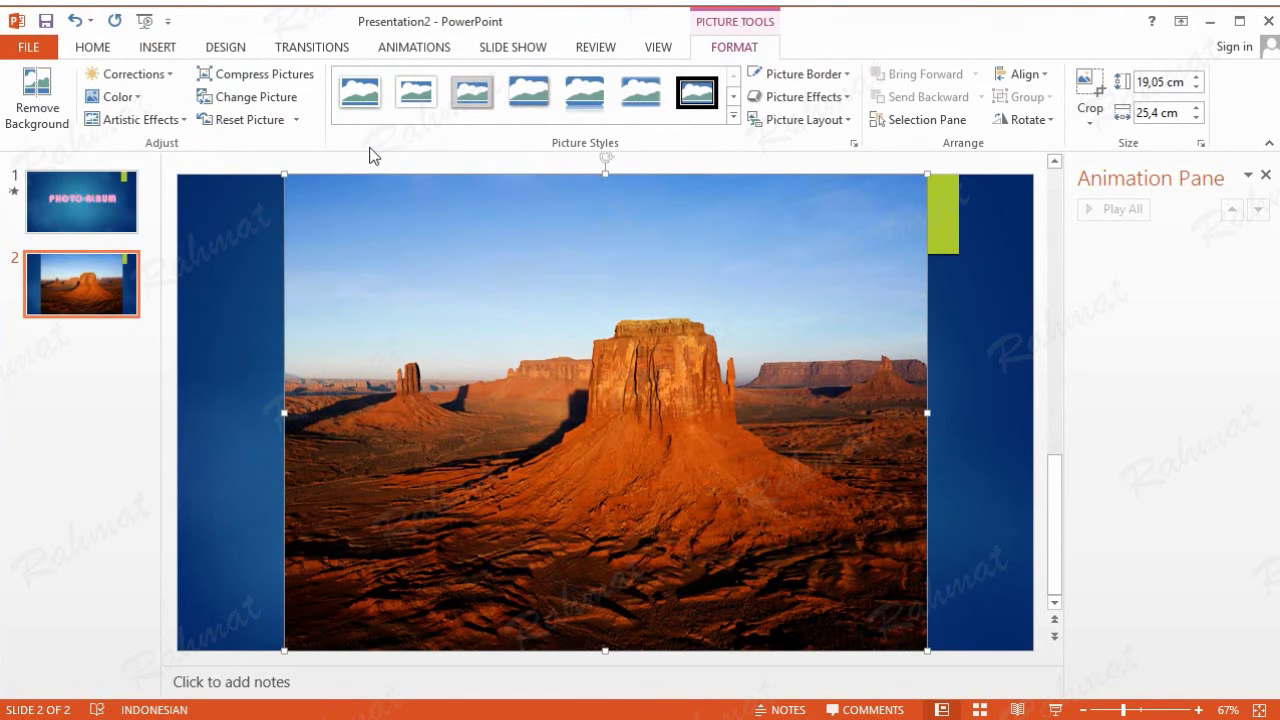
Resize the Desert picture to 19,9 cm high and, with aspect ratio unlocked, 37,35 cm wide
{"action": "left_click", "coordinate": [1201, 147]}
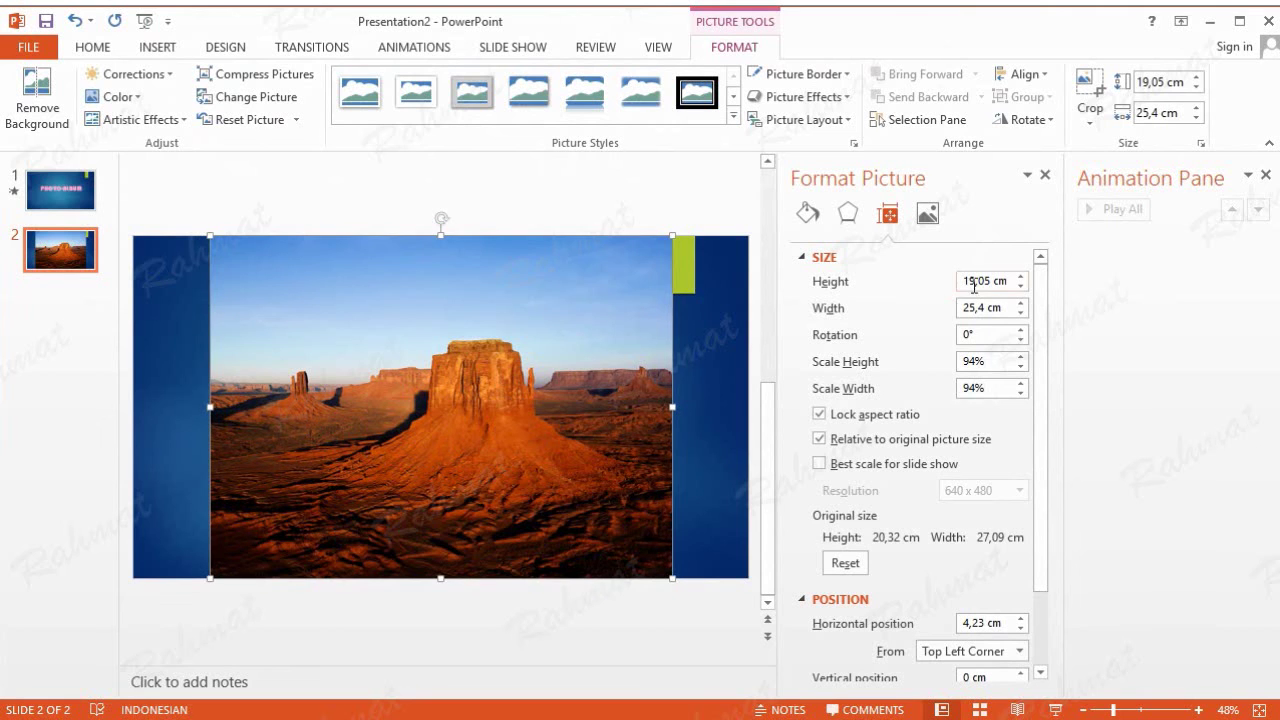
{"action": "double_click", "coordinate": [978, 282]}
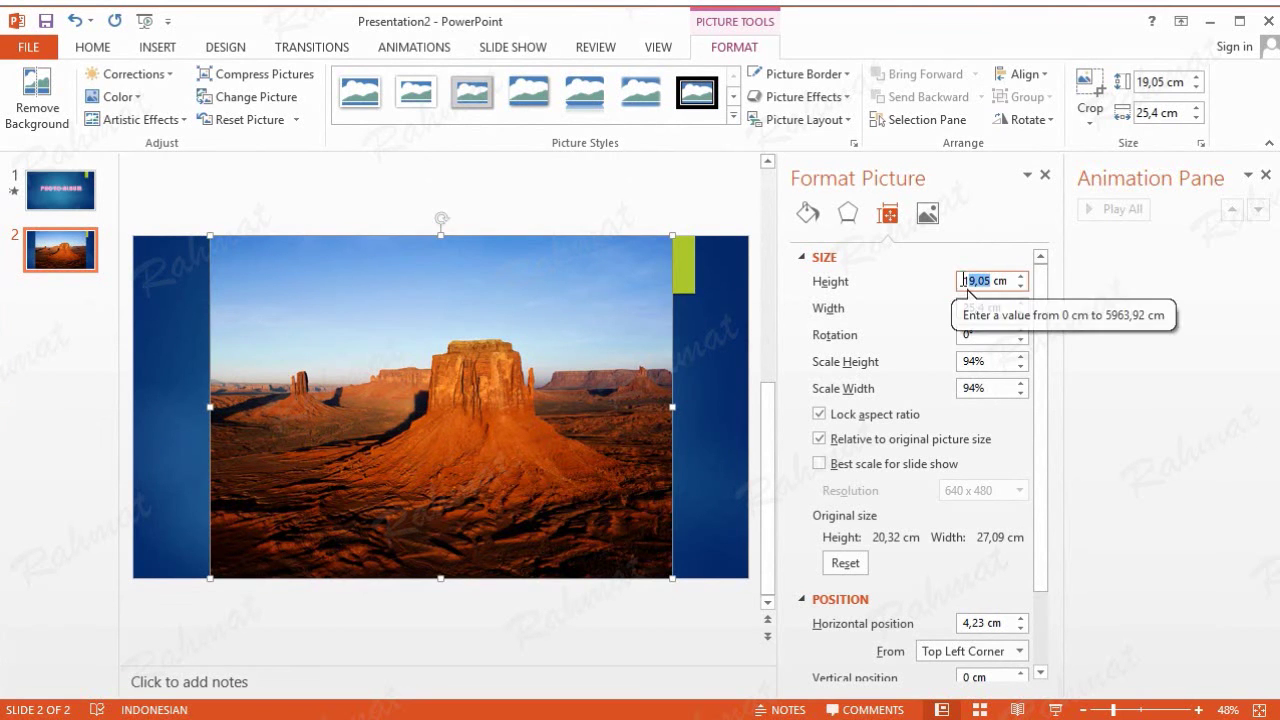
{"action": "type", "text": "1"}
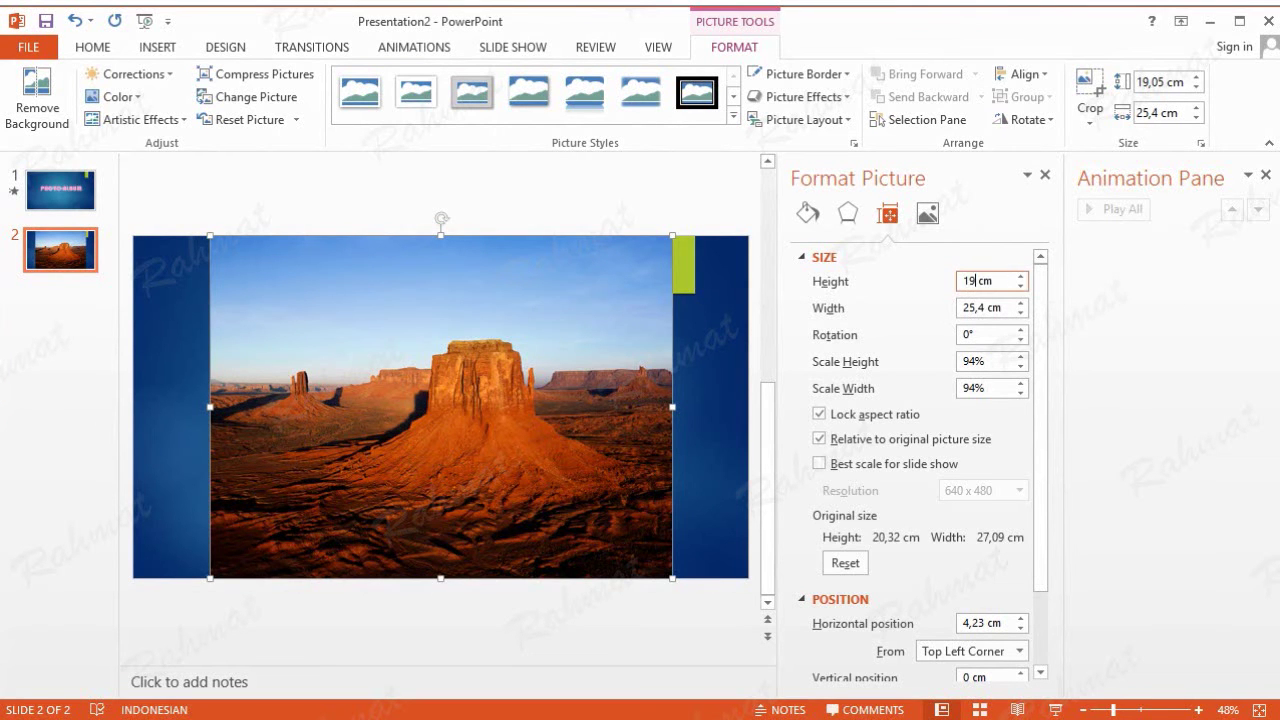
{"action": "key", "text": "Return"}
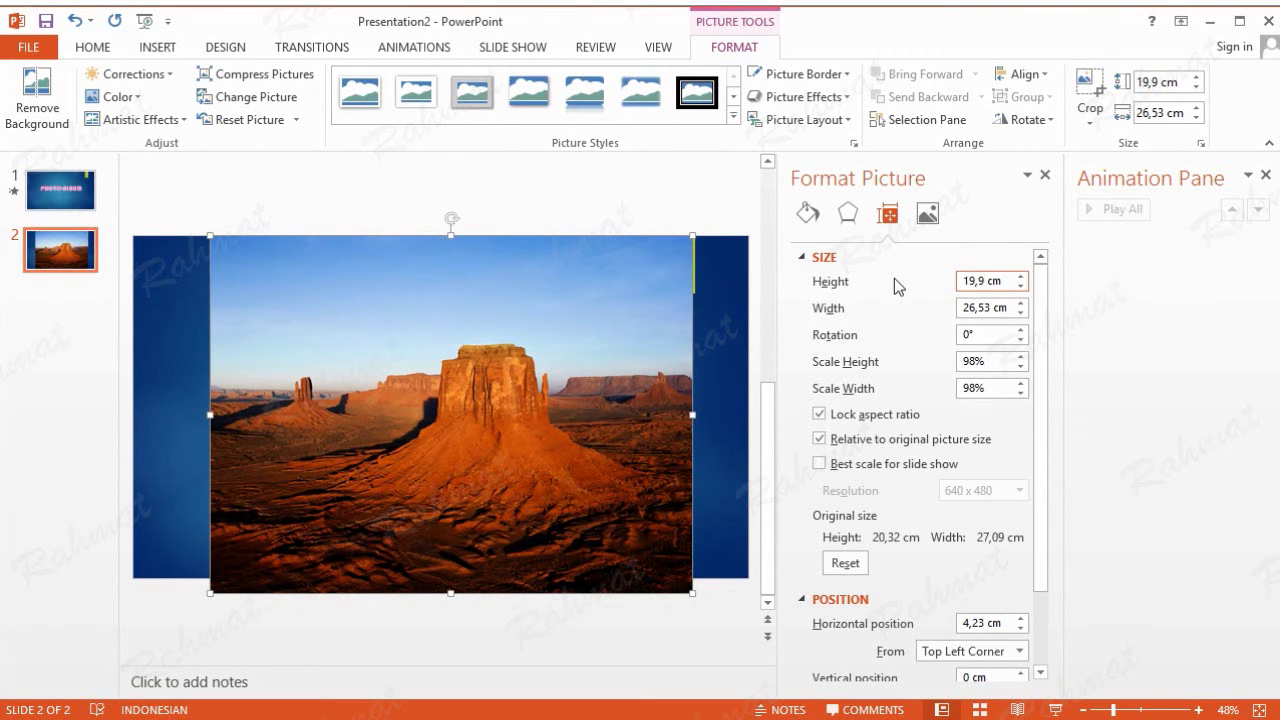
{"action": "left_click", "coordinate": [818, 415]}
{"action": "left_click", "coordinate": [985, 308]}
{"action": "left_click_drag", "start_coordinate": [988, 308], "coordinate": [951, 308]}
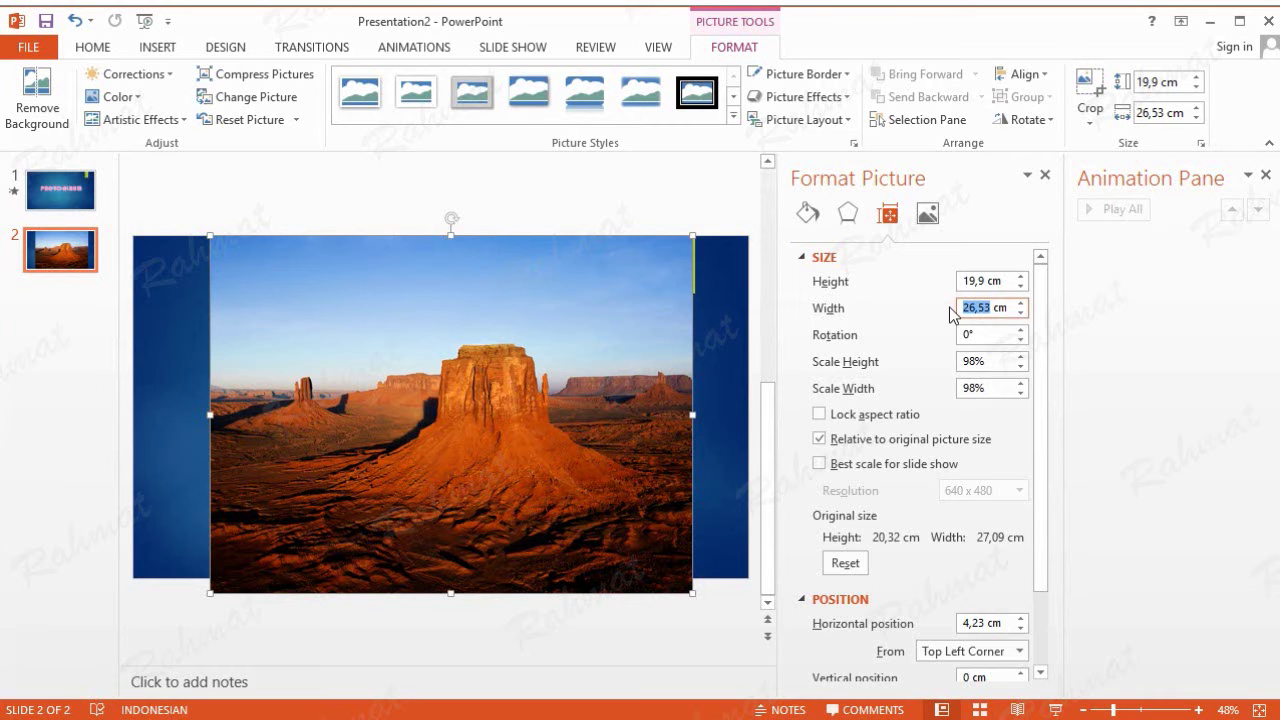
{"action": "type", "text": "37,35"}
{"action": "key", "text": "Return"}
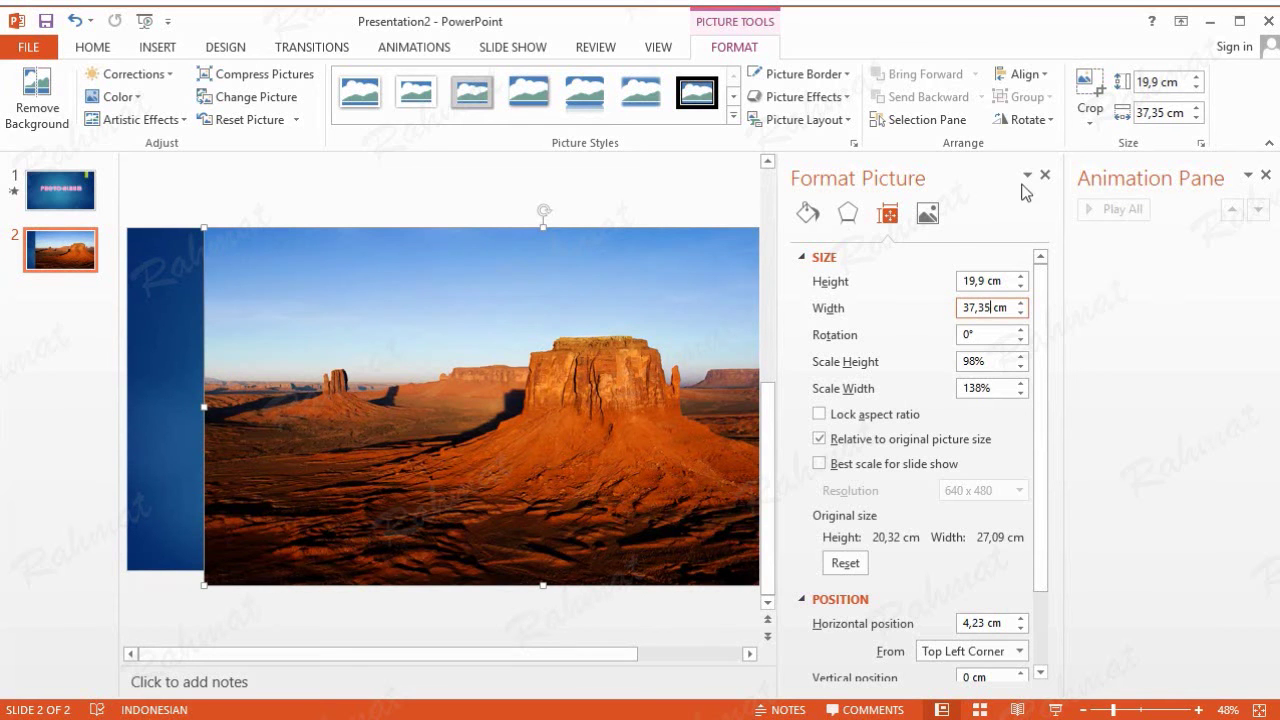
{"action": "left_click", "coordinate": [1045, 175]}
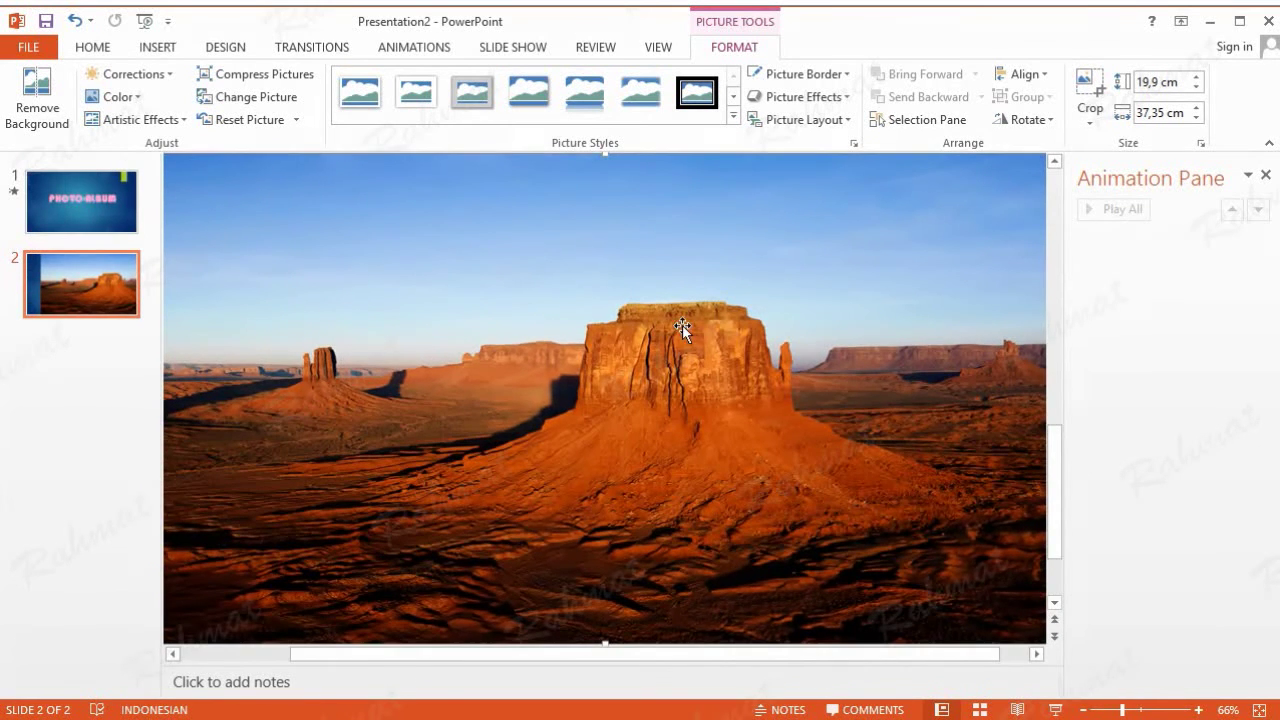
Position the Desert picture at -0,44 cm horizontal and 0 cm vertical from the top left corner
{"action": "left_click", "coordinate": [245, 655]}
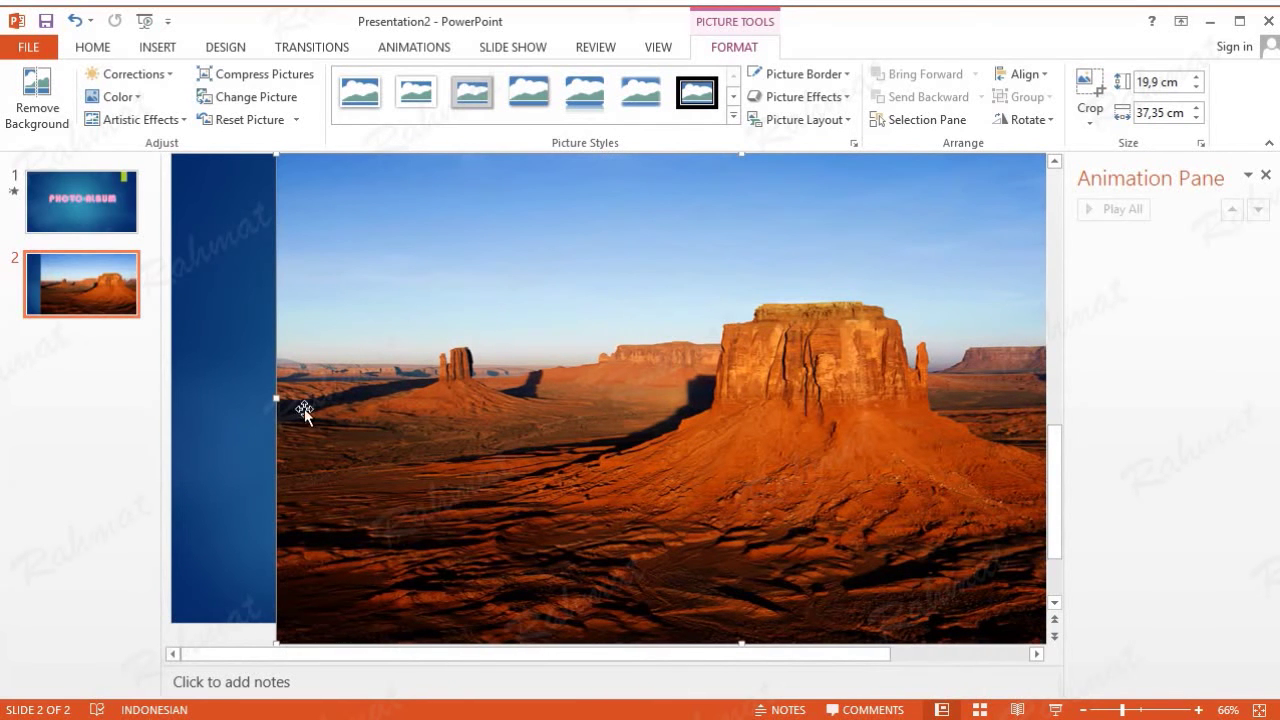
{"action": "right_click", "coordinate": [611, 236]}
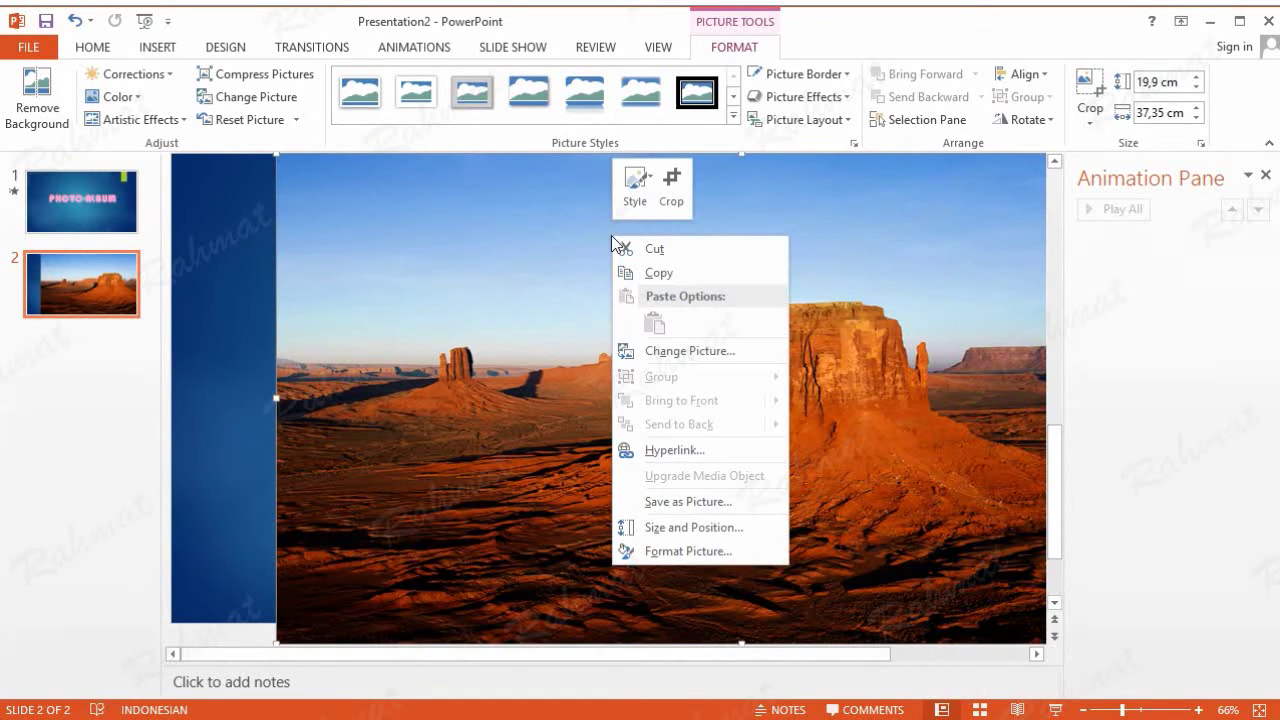
{"action": "left_click", "coordinate": [697, 530]}
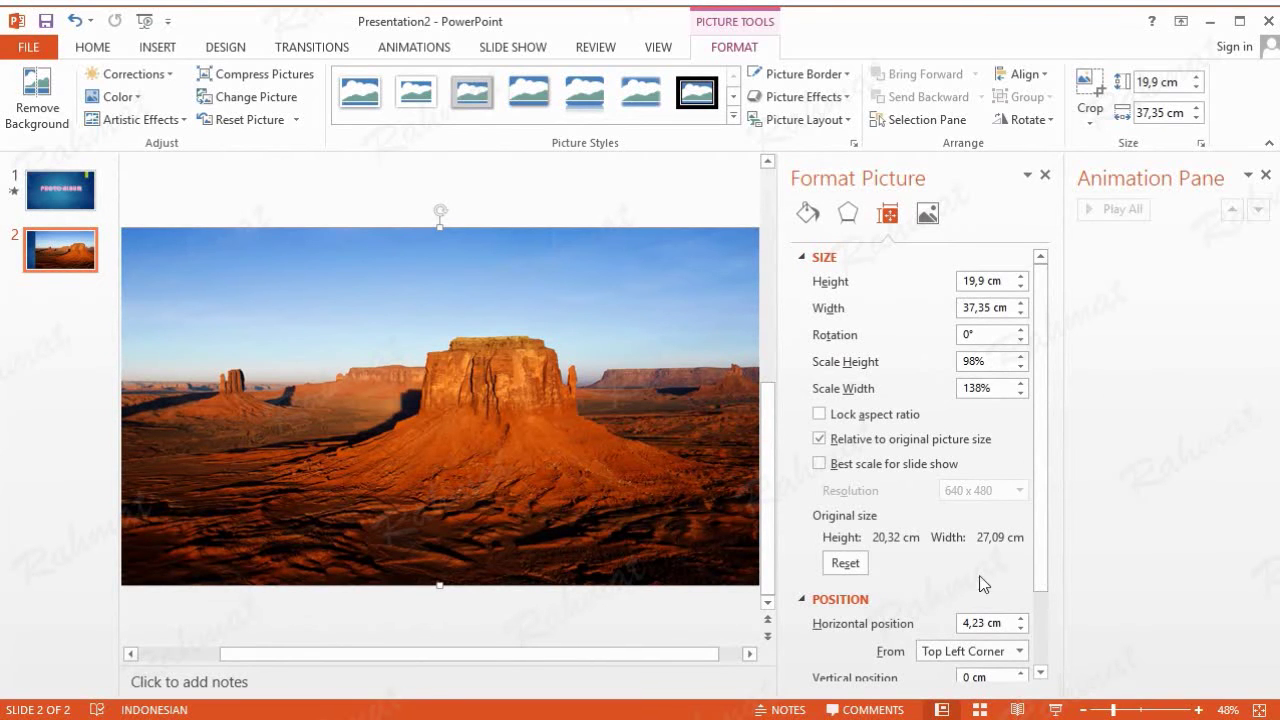
{"action": "scroll", "coordinate": [1043, 566], "scroll_direction": "down", "scroll_amount": 3}
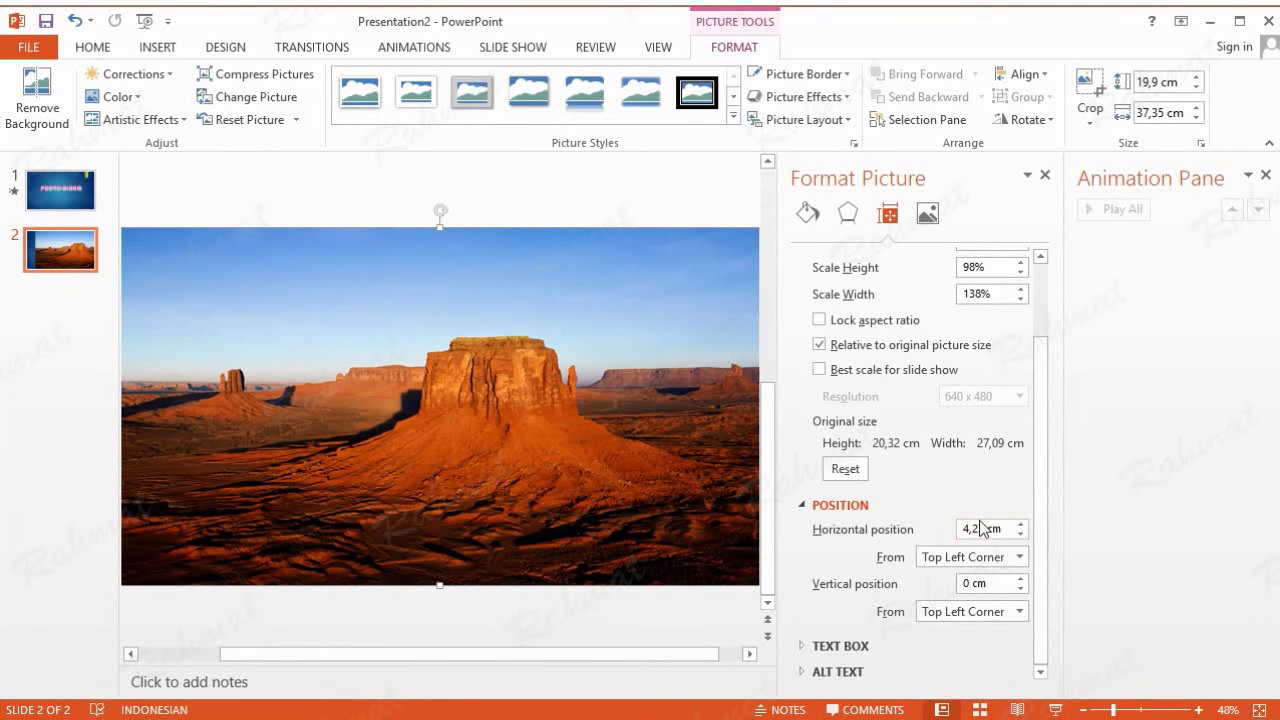
{"action": "left_click_drag", "start_coordinate": [983, 527], "coordinate": [937, 535]}
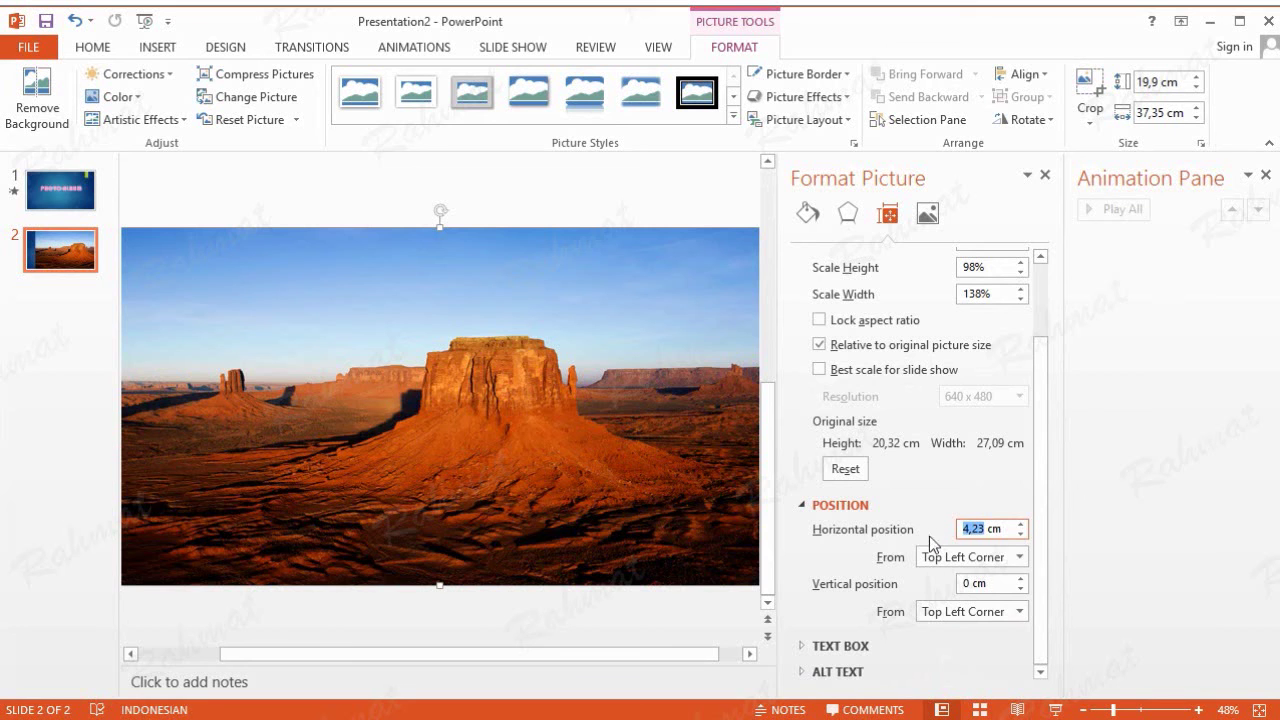
{"action": "type", "text": "-0,44"}
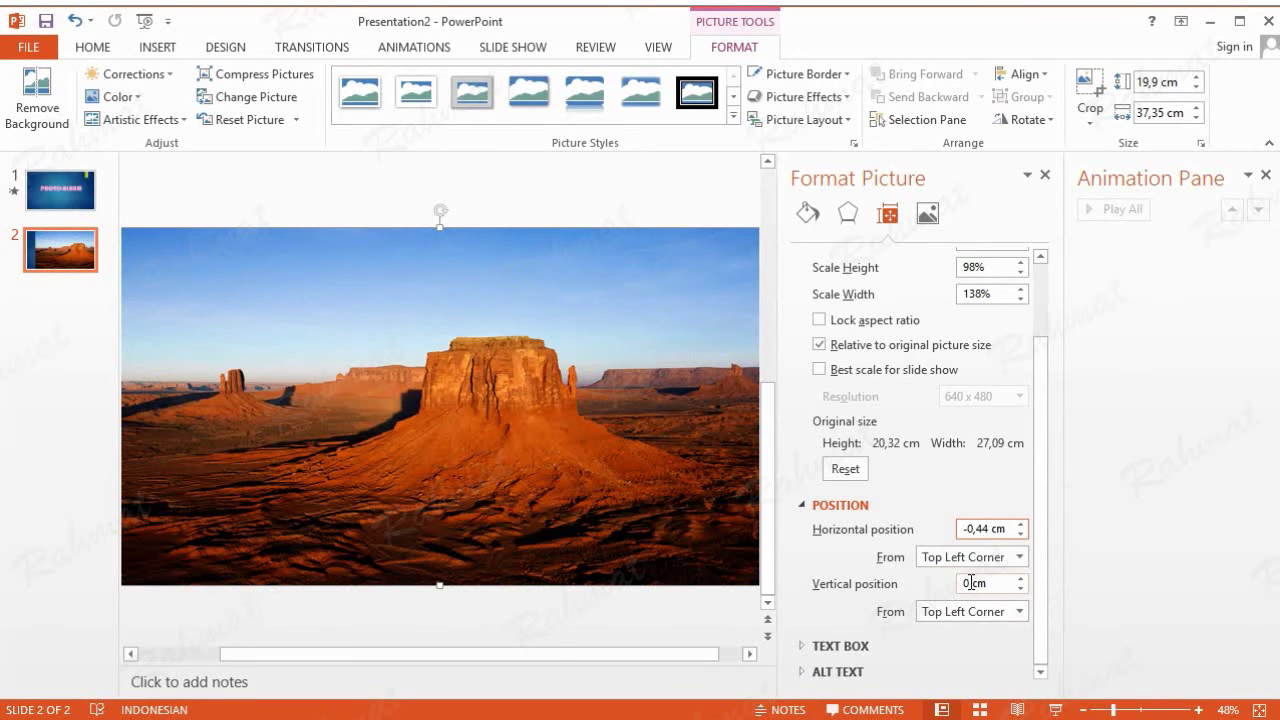
{"action": "left_click", "coordinate": [971, 583]}
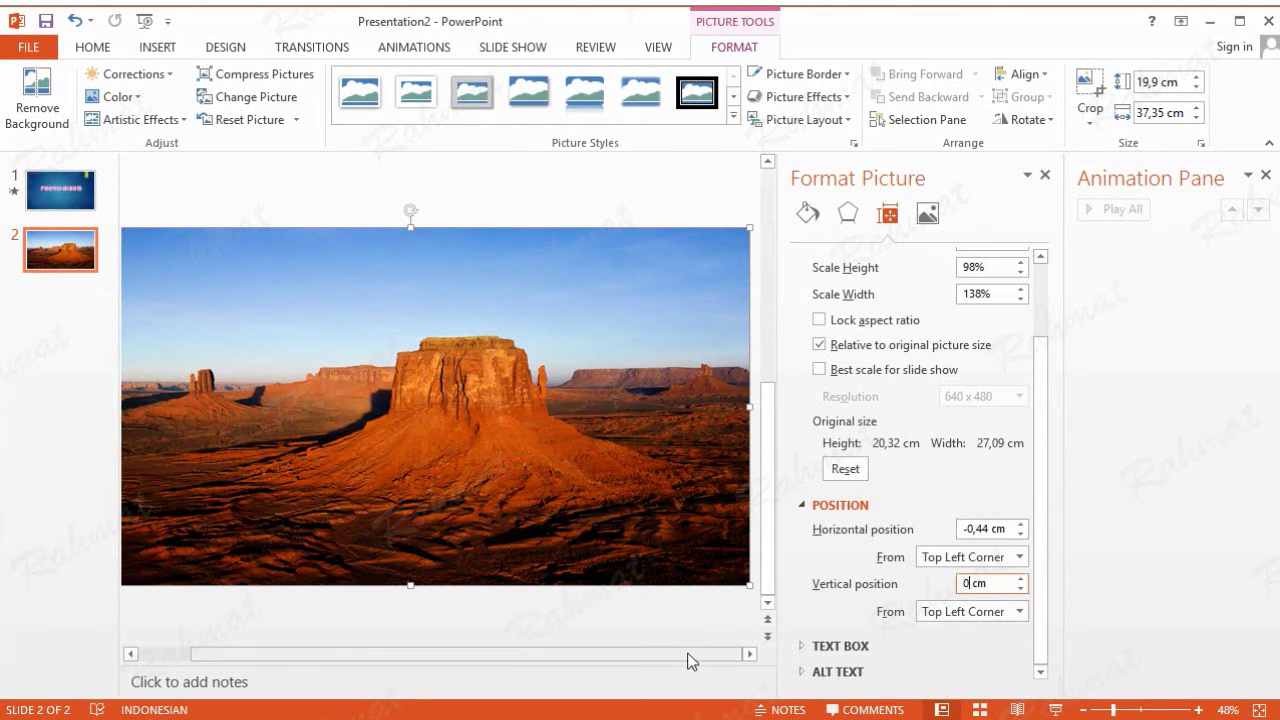
{"action": "mouse_move", "coordinate": [673, 654]}
{"action": "left_mouse_down"}
{"action": "mouse_move", "coordinate": [621, 654]}
{"action": "mouse_move", "coordinate": [669, 654]}
{"action": "left_mouse_up"}
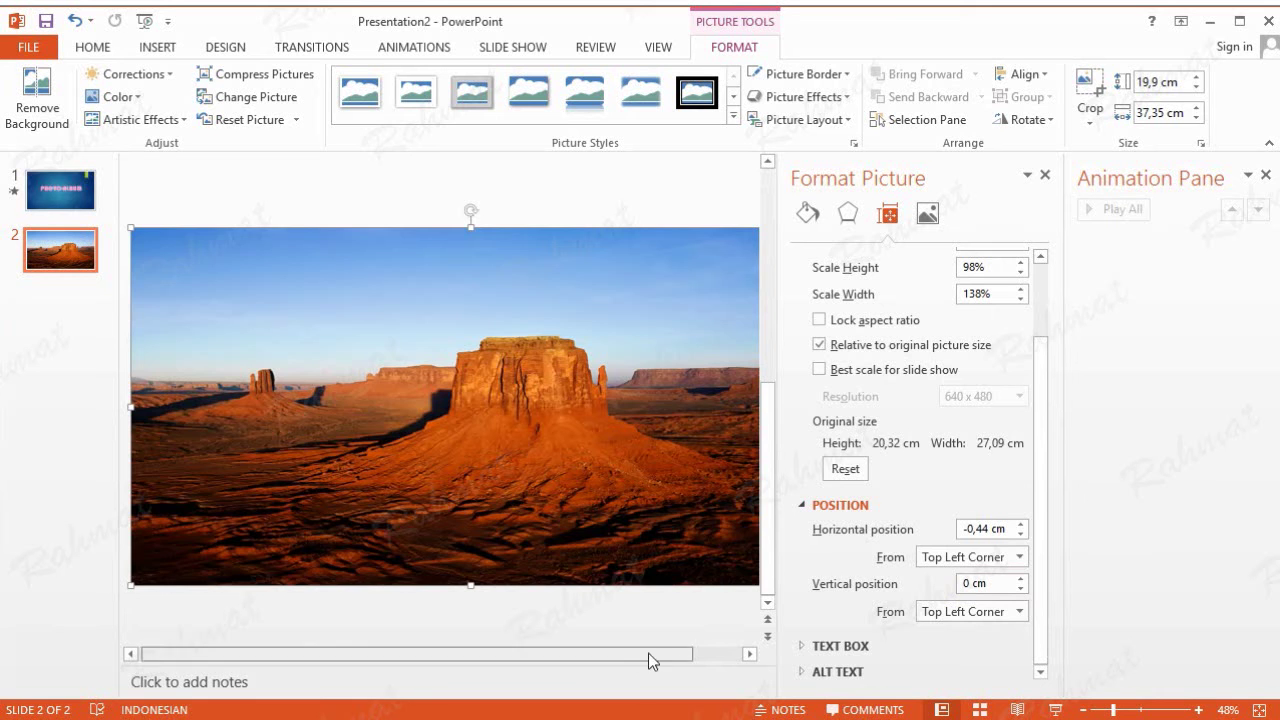
Insert a WordArt box over the photo reading 'Desert' and select its text
{"action": "left_click", "coordinate": [1045, 175]}
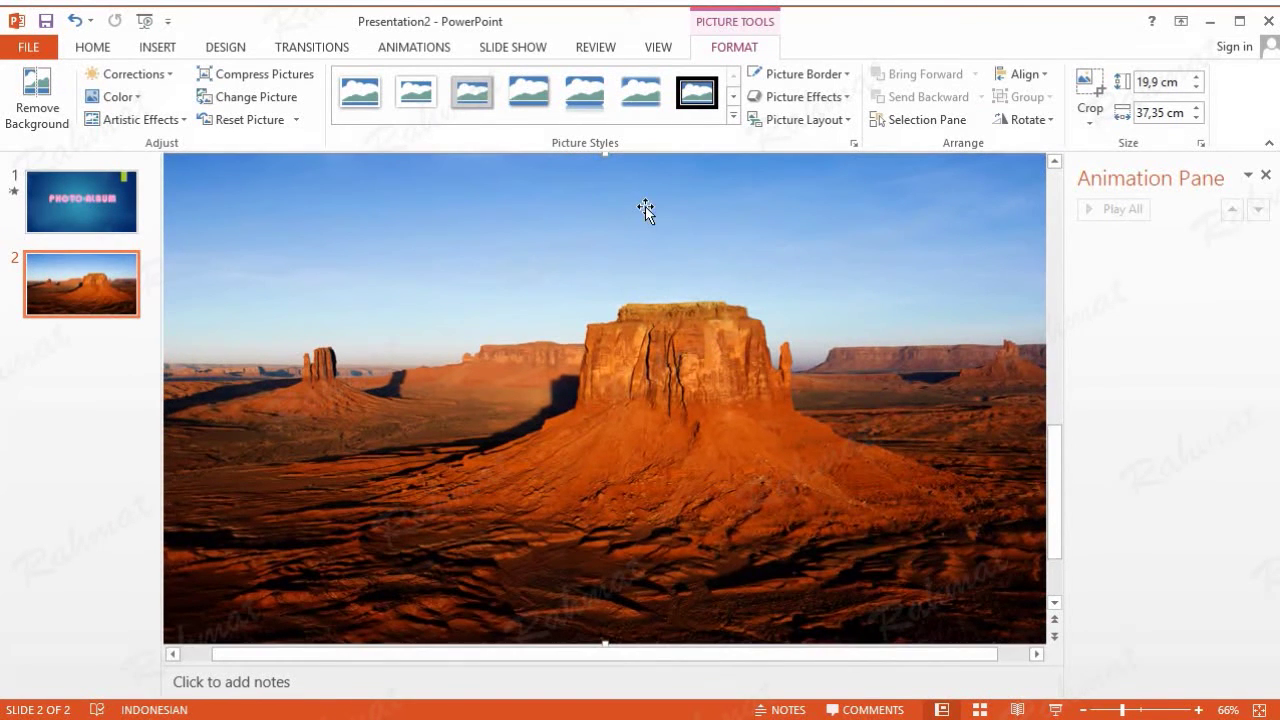
{"action": "left_click", "coordinate": [173, 52]}
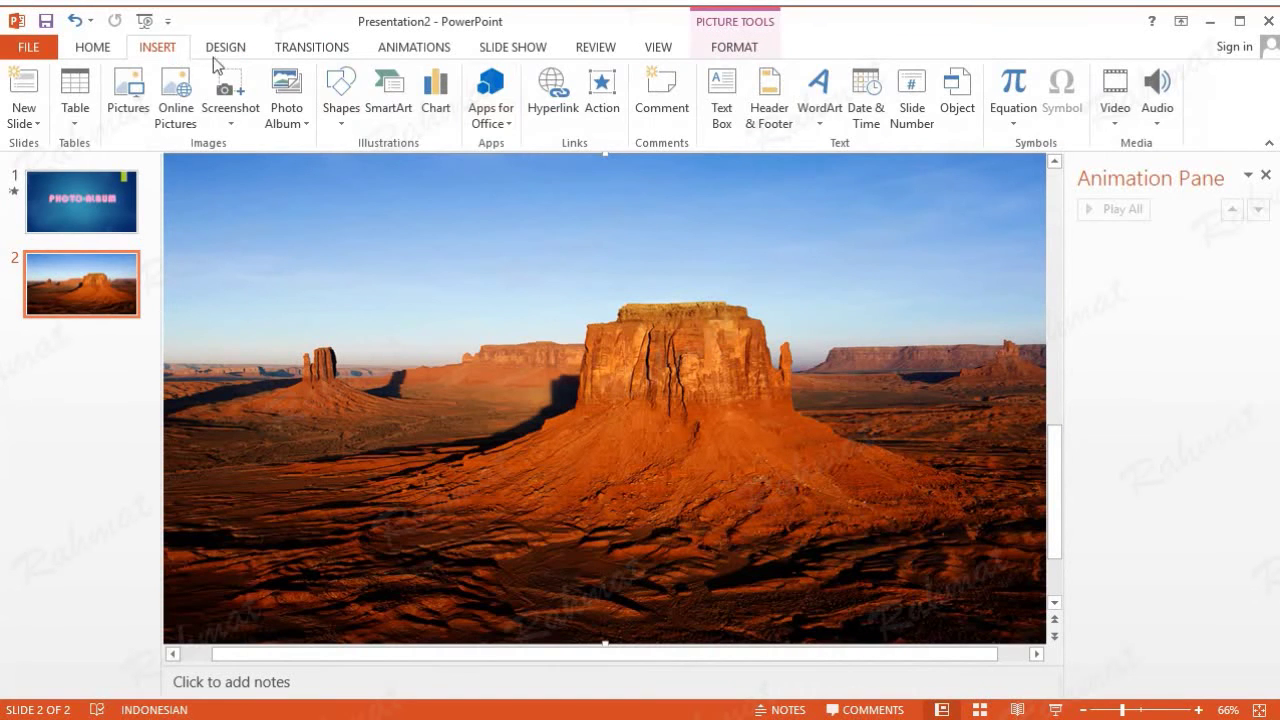
{"action": "left_click", "coordinate": [826, 126]}
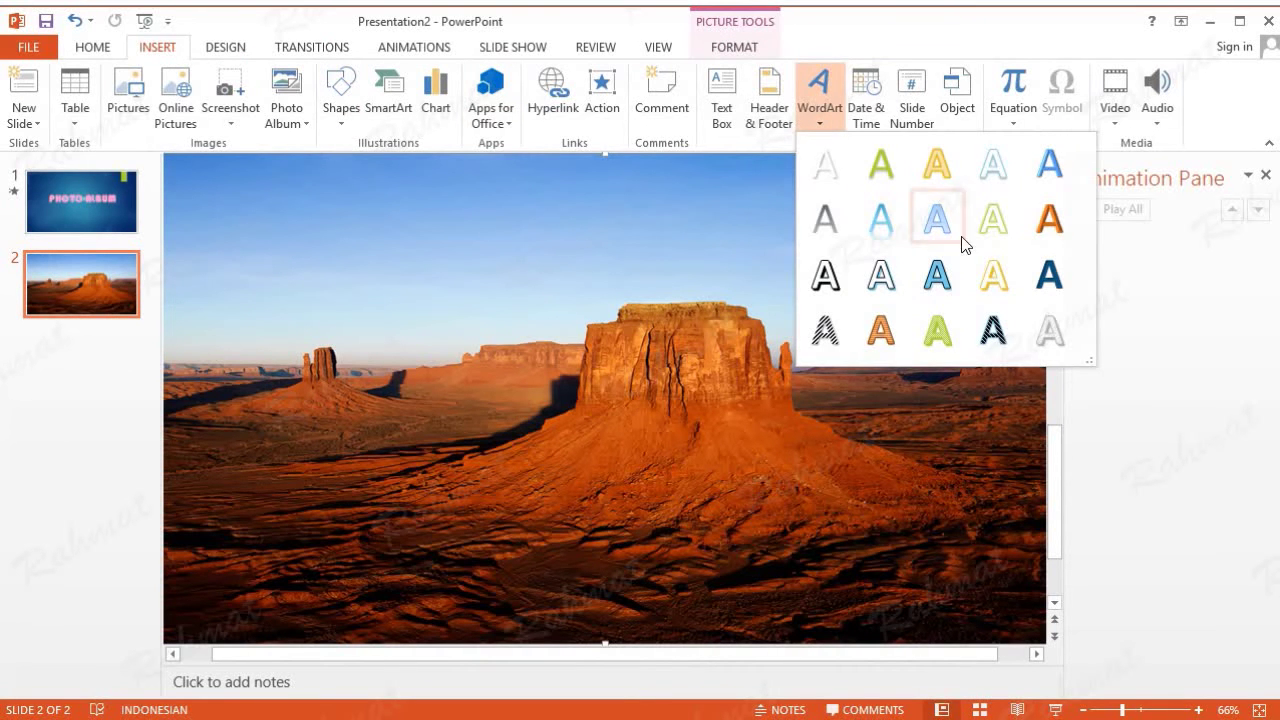
{"action": "left_click", "coordinate": [991, 274]}
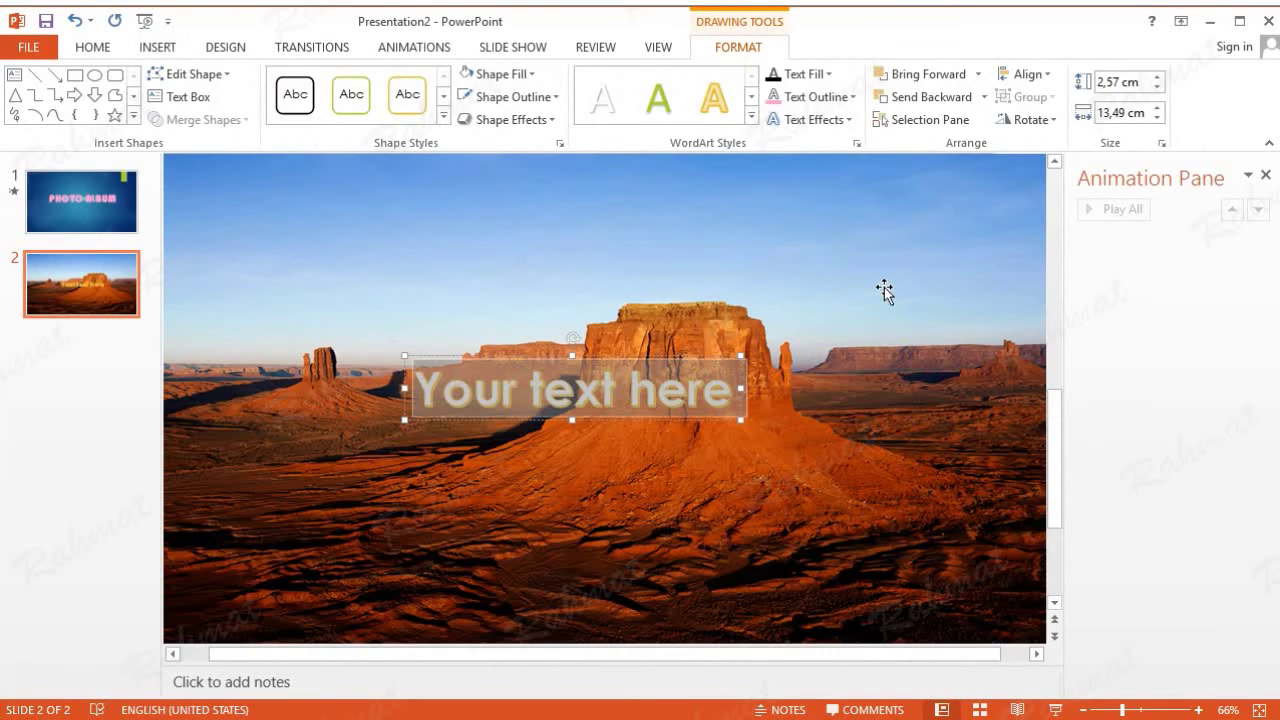
{"action": "type", "text": "dESERT"}
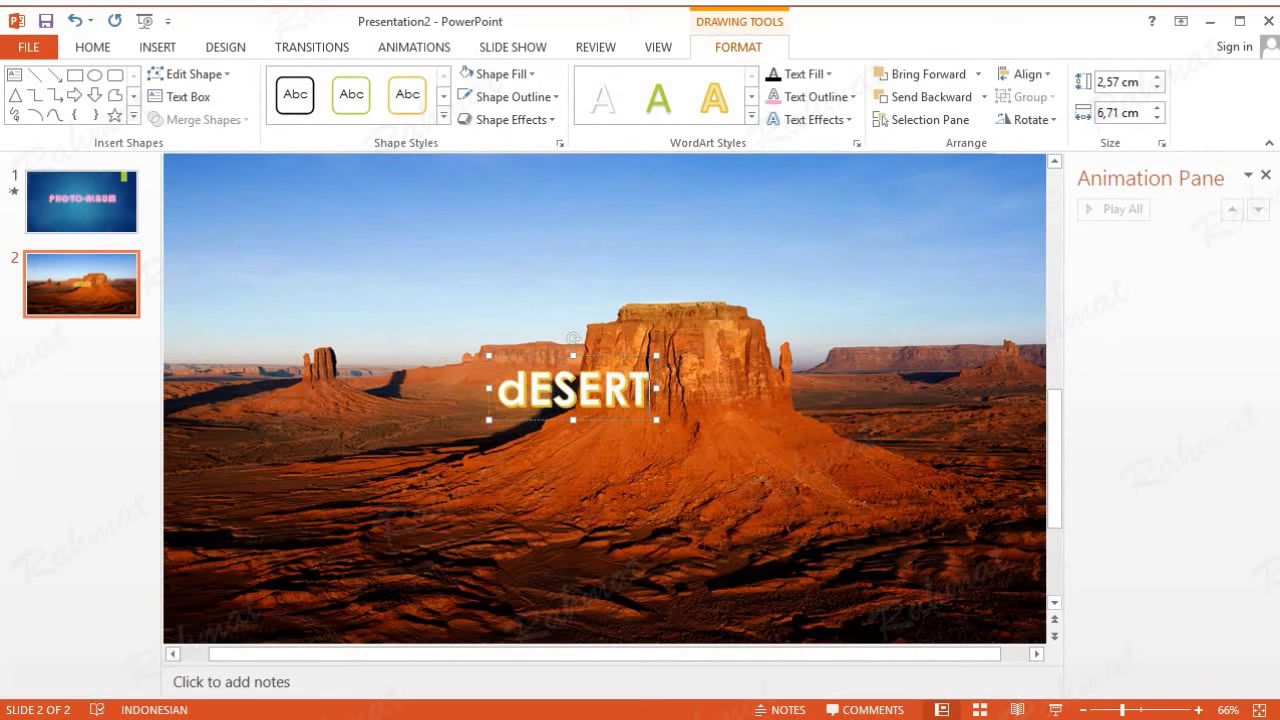
{"action": "key", "text": "BackSpace"}
{"action": "key", "text": "BackSpace"}
{"action": "key", "text": "BackSpace"}
{"action": "key", "text": "BackSpace"}
{"action": "key", "text": "BackSpace"}
{"action": "key", "text": "BackSpace"}
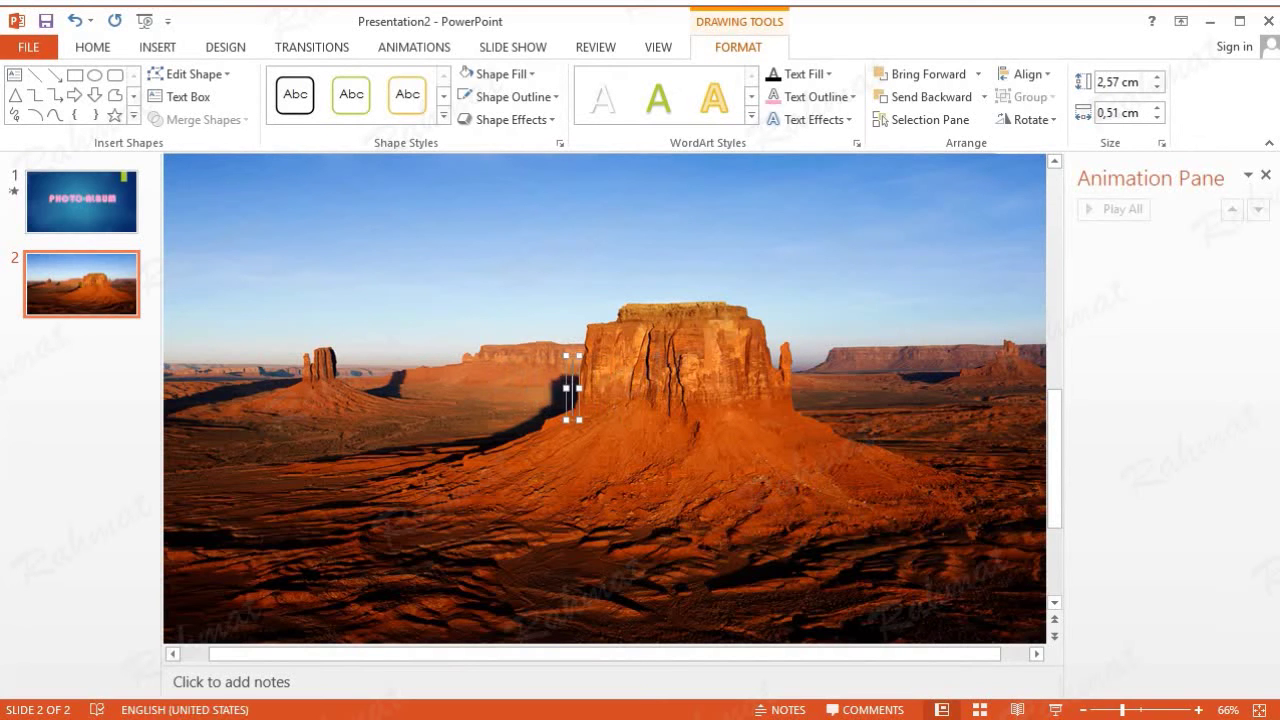
{"action": "type", "text": "De"}
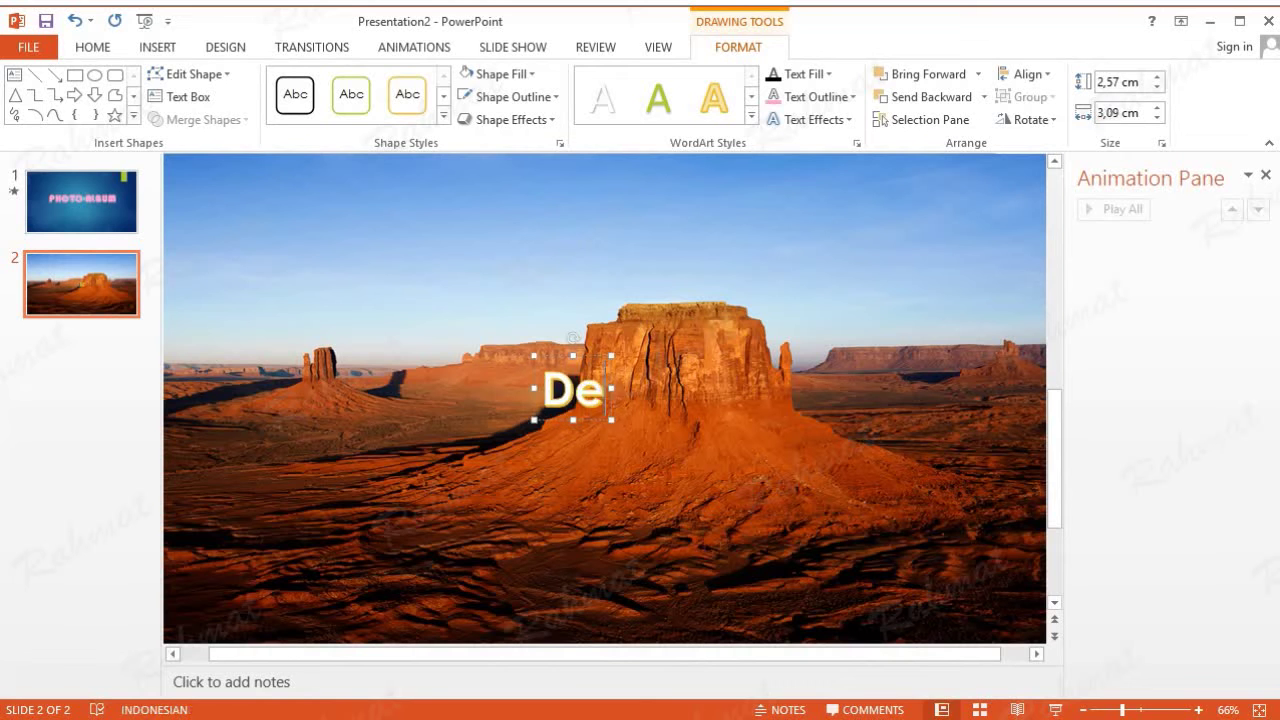
{"action": "type", "text": "sert"}
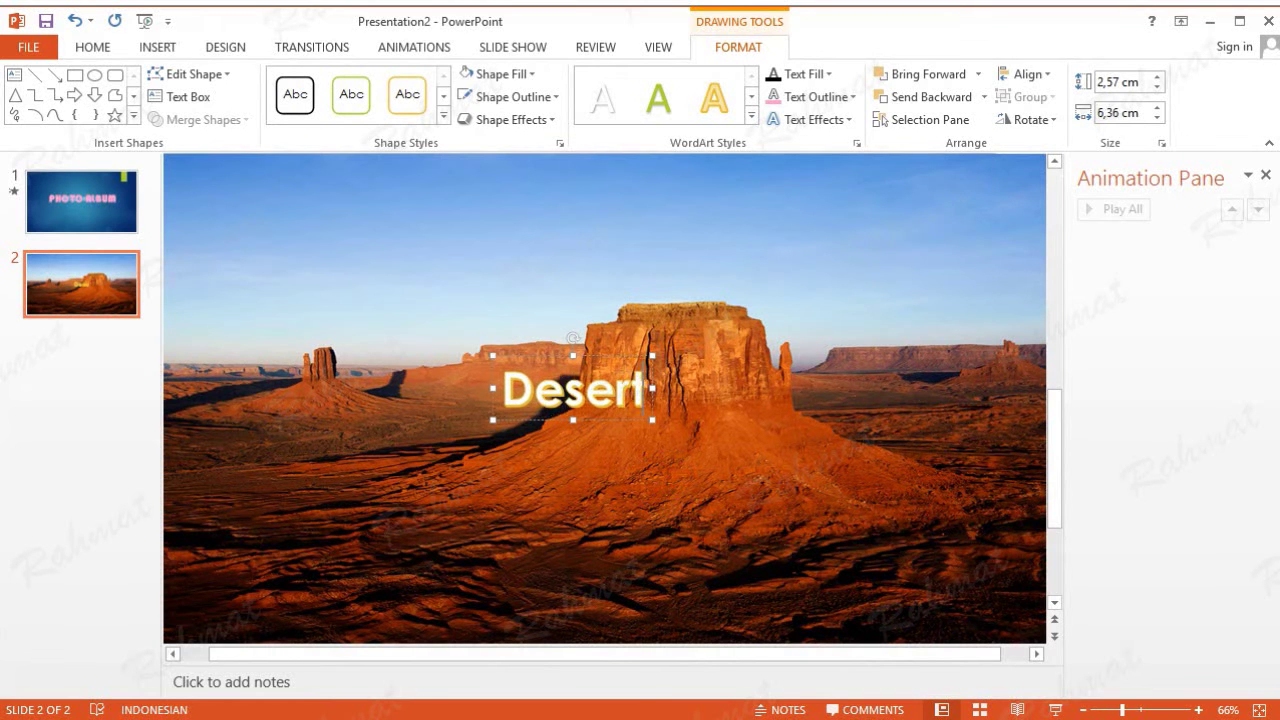
{"action": "left_click", "coordinate": [697, 358]}
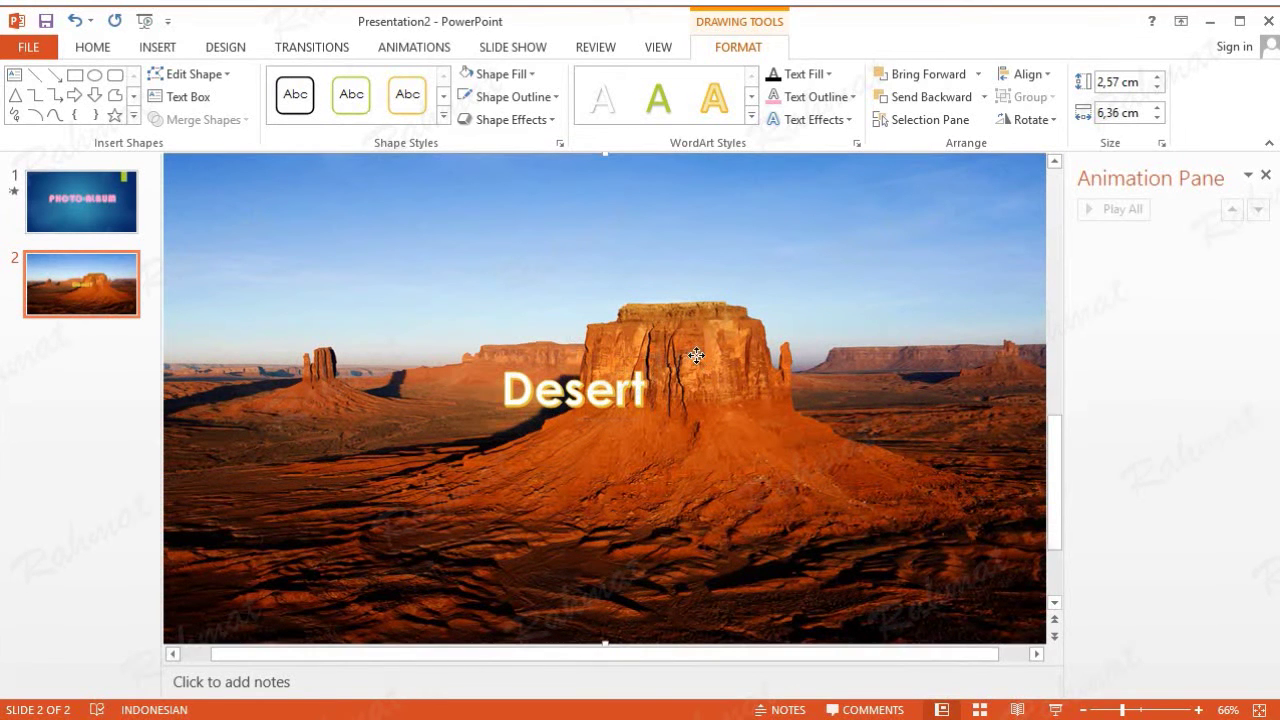
{"action": "double_click", "coordinate": [601, 403]}
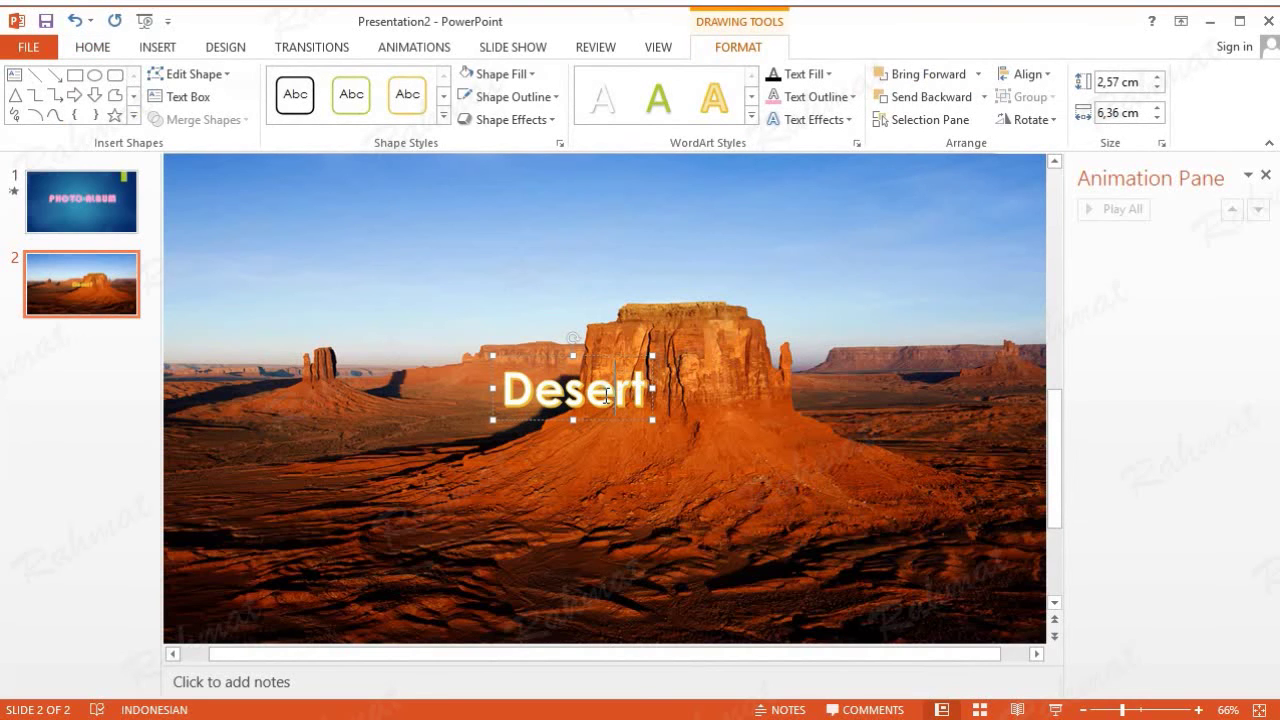
{"action": "double_click", "coordinate": [606, 394]}
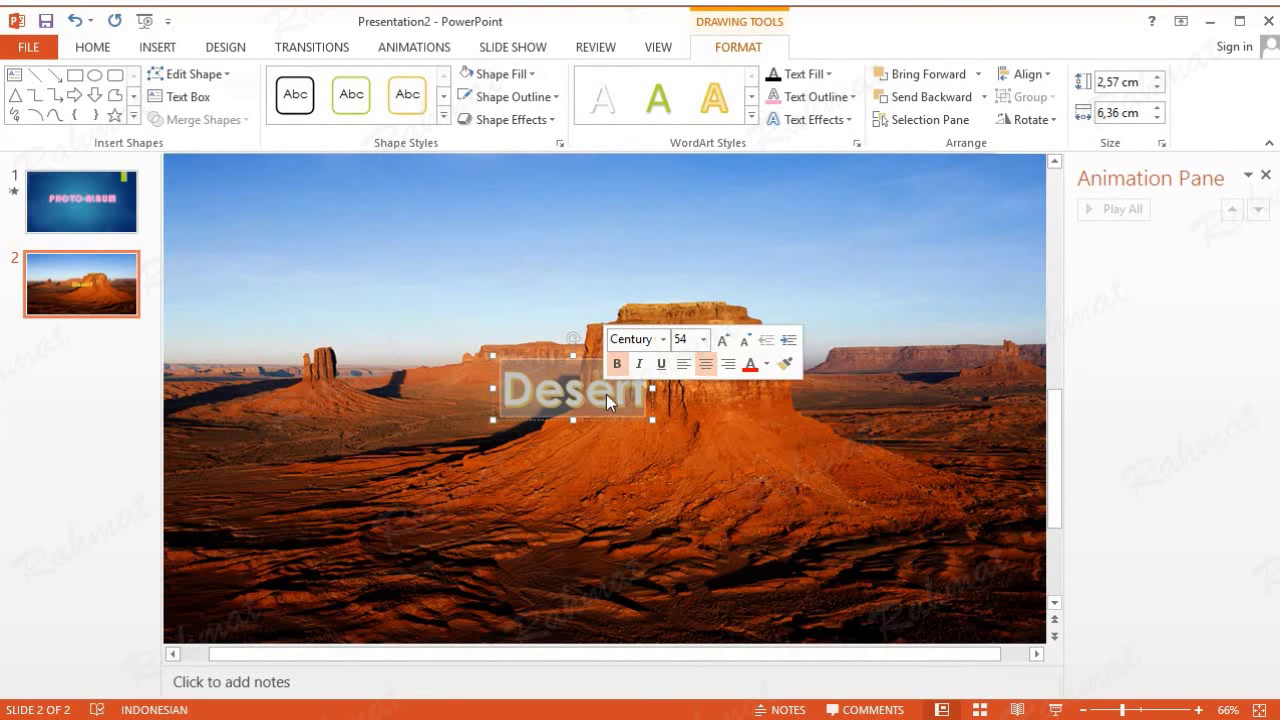
Set the Desert WordArt's text shadow colour to orange through the shadow options
{"action": "left_click", "coordinate": [751, 118]}
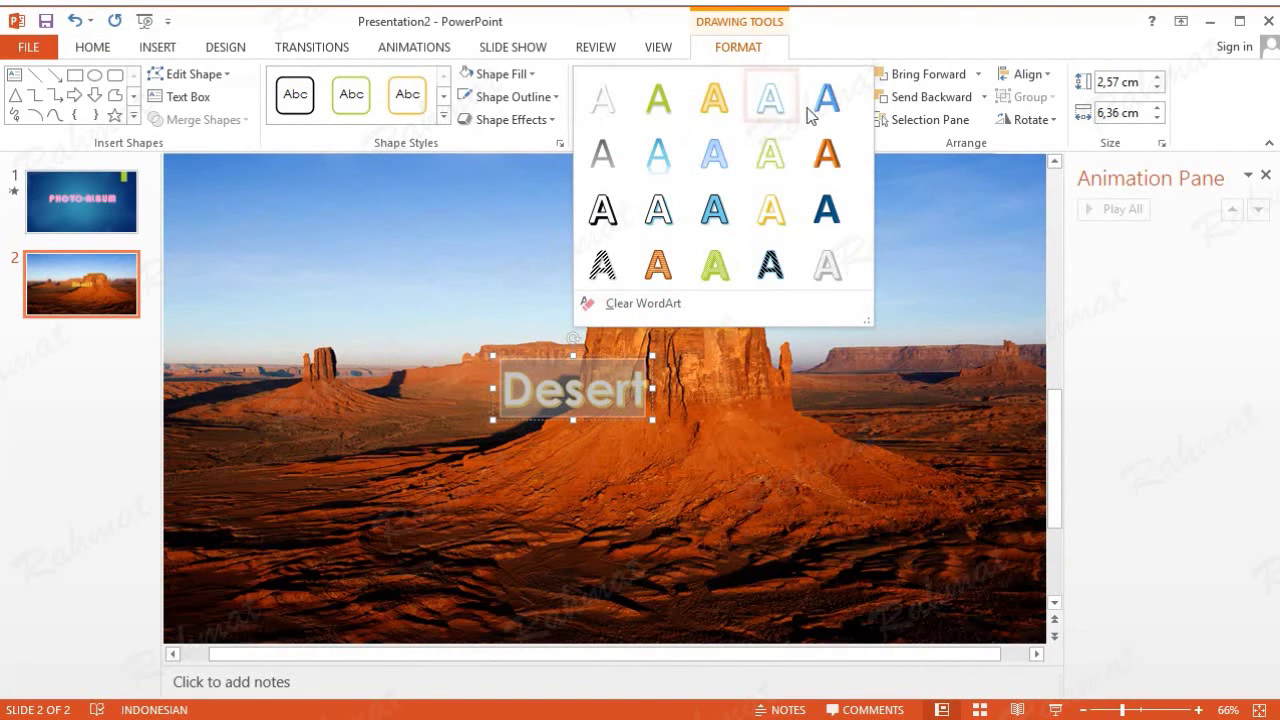
{"action": "left_click", "coordinate": [866, 48]}
{"action": "left_click", "coordinate": [830, 74]}
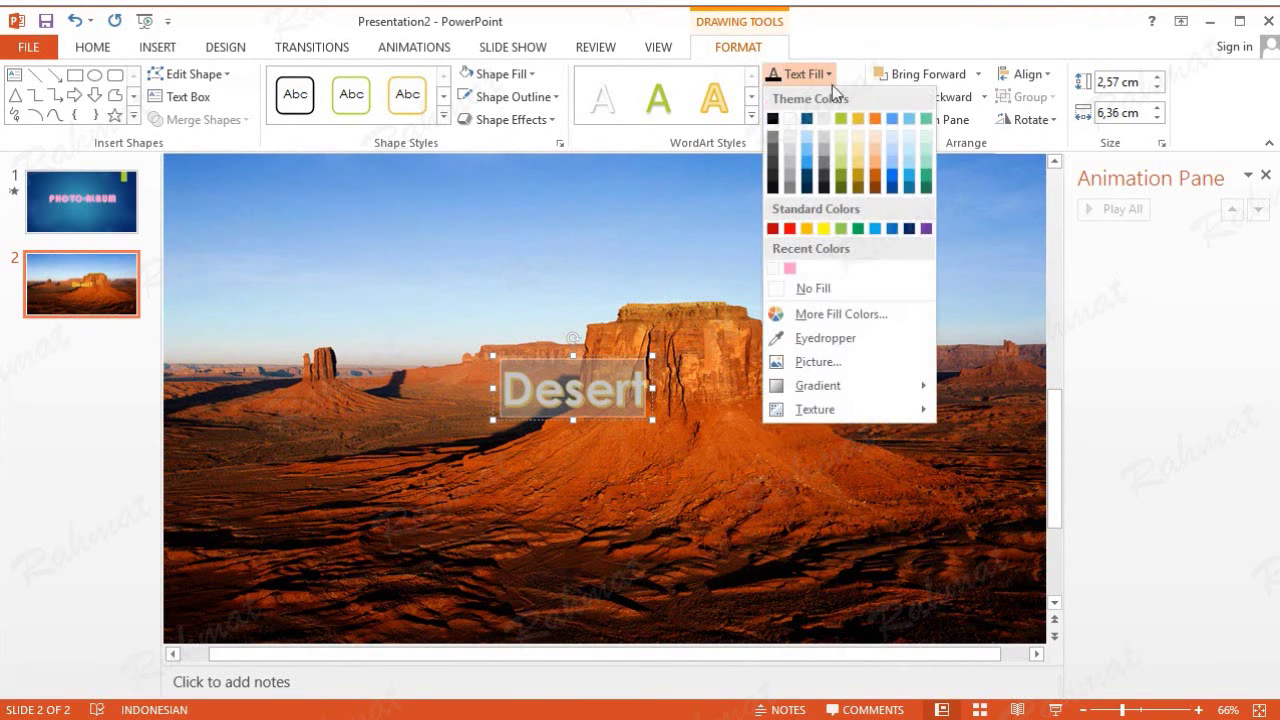
{"action": "left_click", "coordinate": [885, 35]}
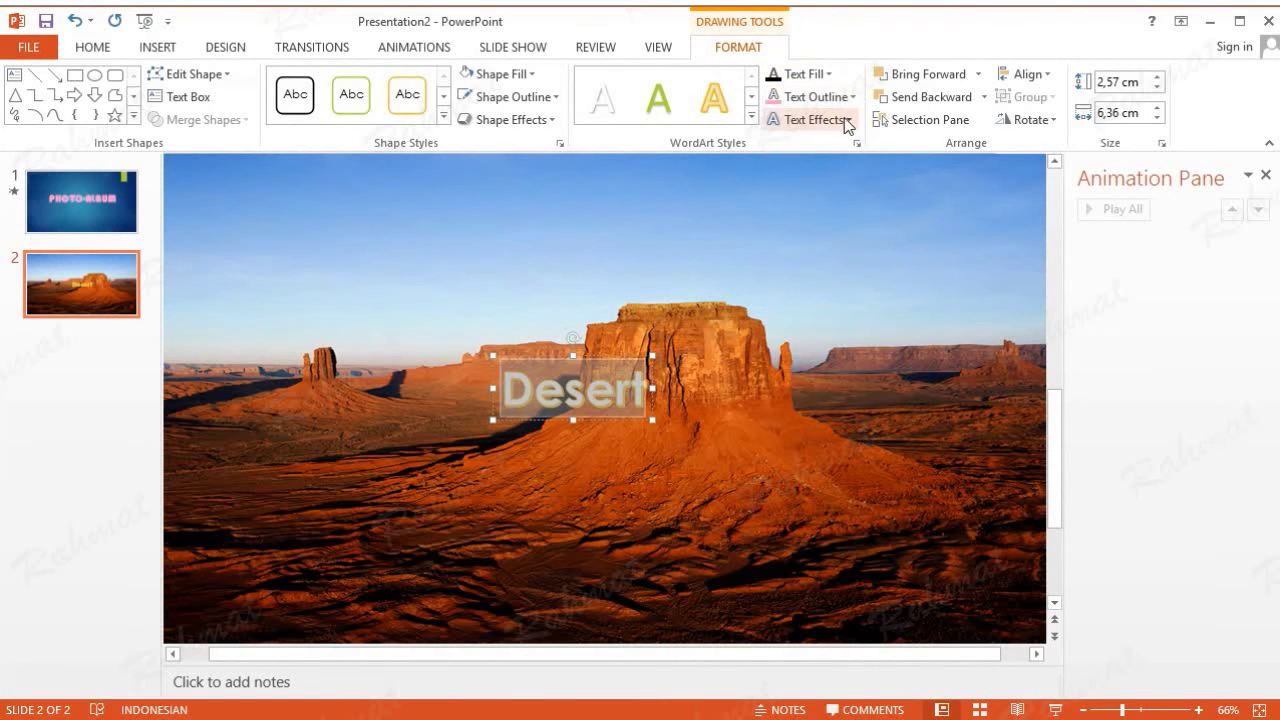
{"action": "left_click", "coordinate": [846, 120]}
{"action": "mouse_move", "coordinate": [830, 154]}
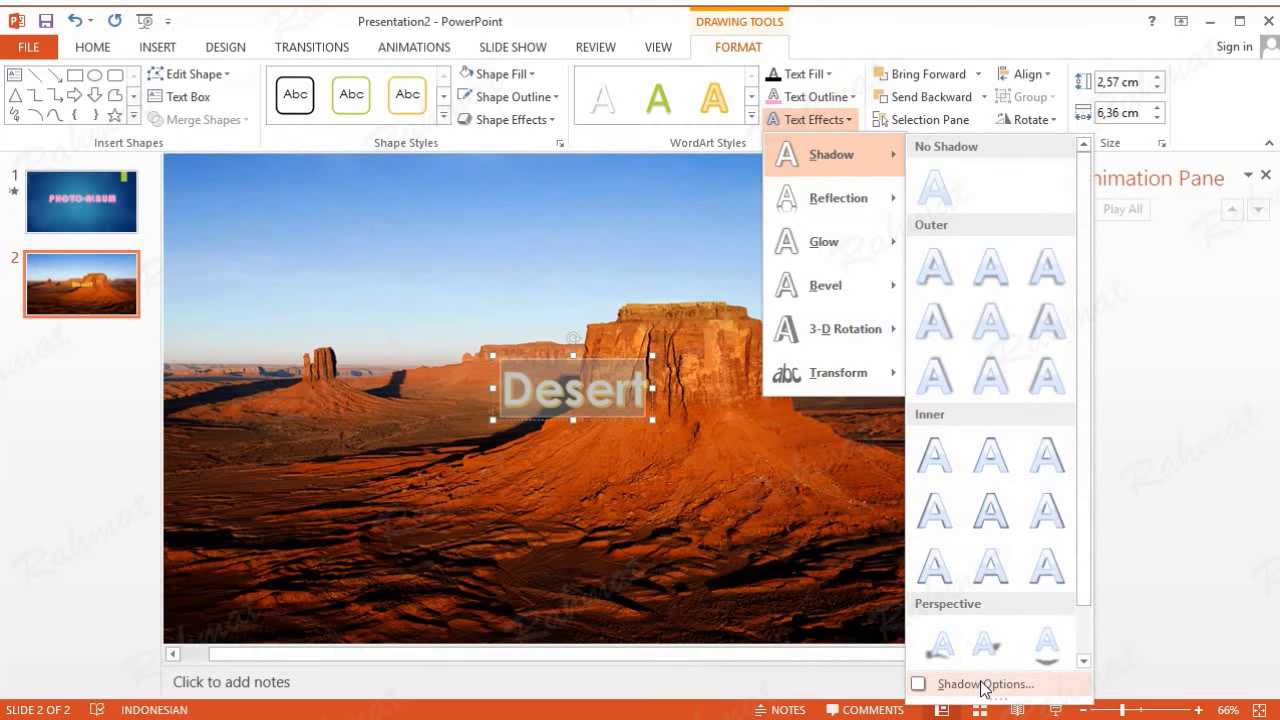
{"action": "left_click", "coordinate": [985, 684]}
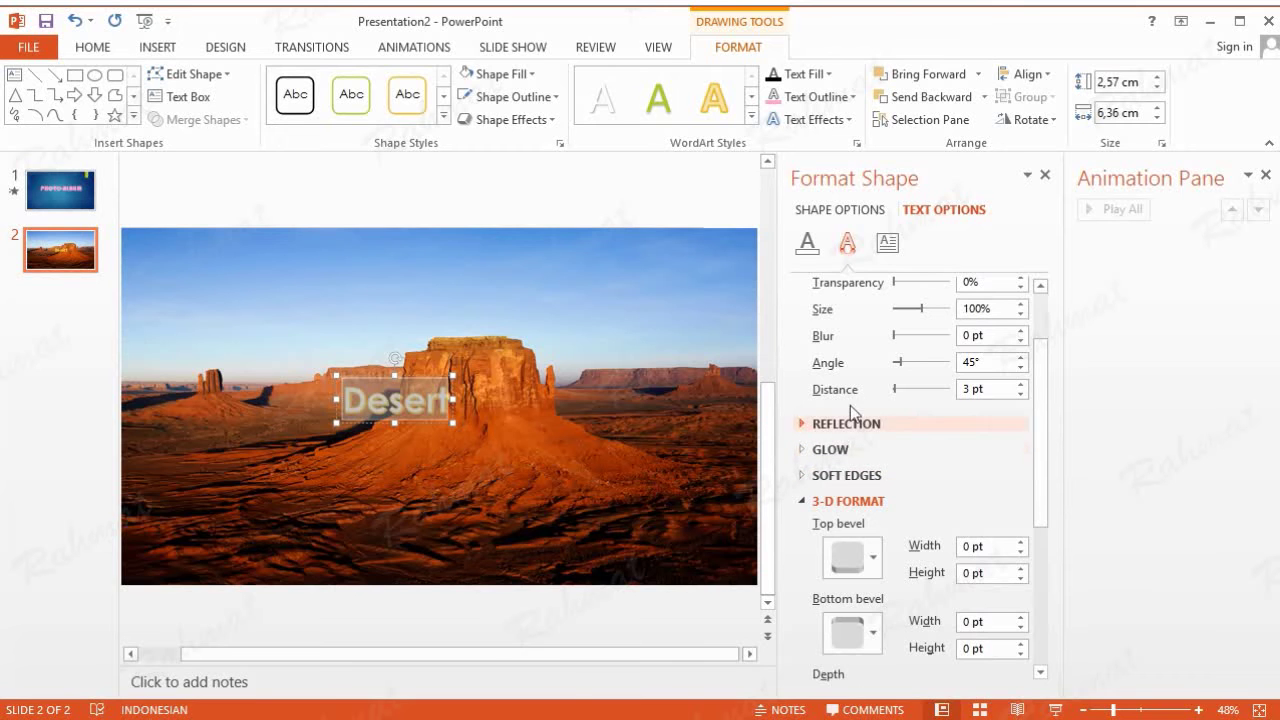
{"action": "left_click", "coordinate": [843, 120]}
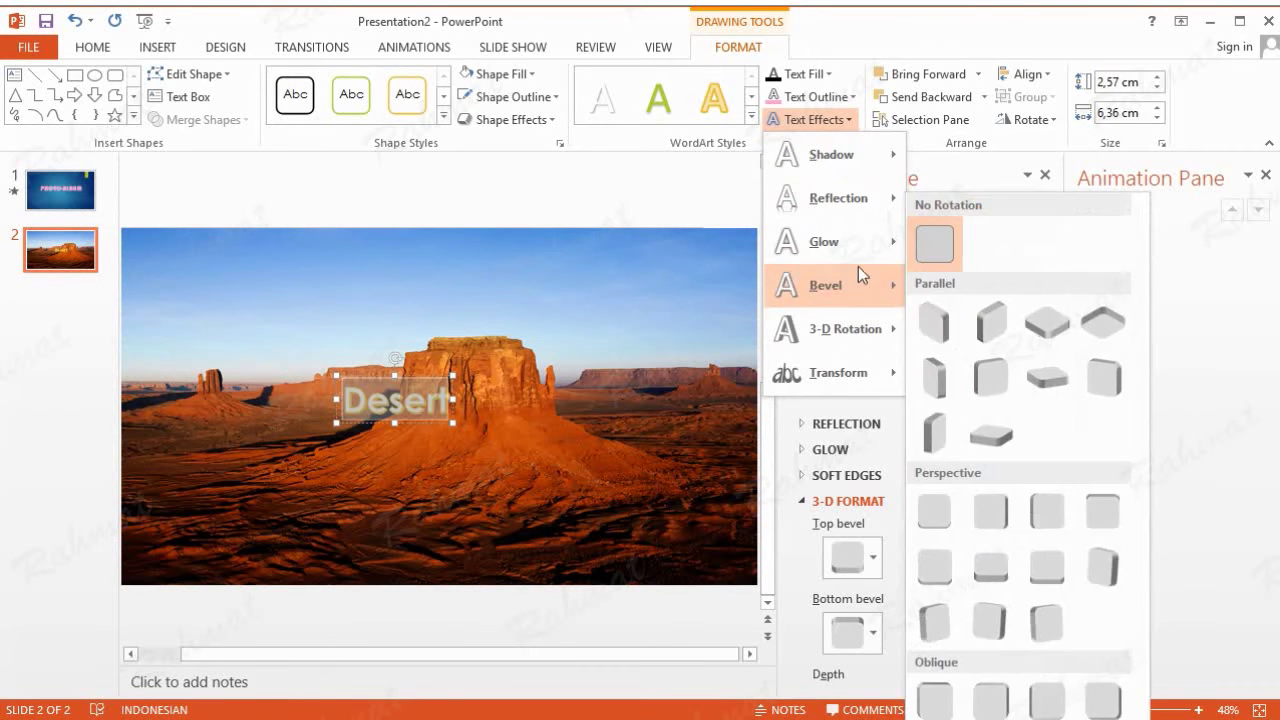
{"action": "left_click", "coordinate": [799, 563]}
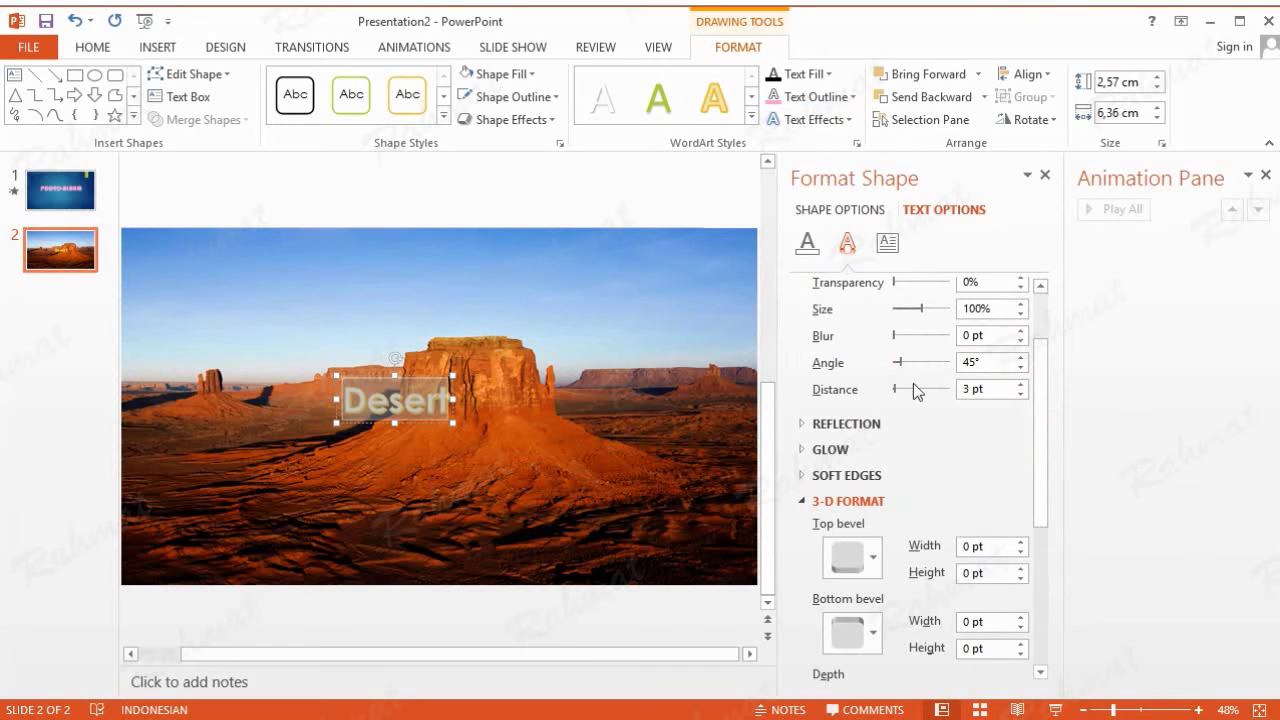
{"action": "scroll", "coordinate": [1034, 309], "scroll_direction": "up", "scroll_amount": 2}
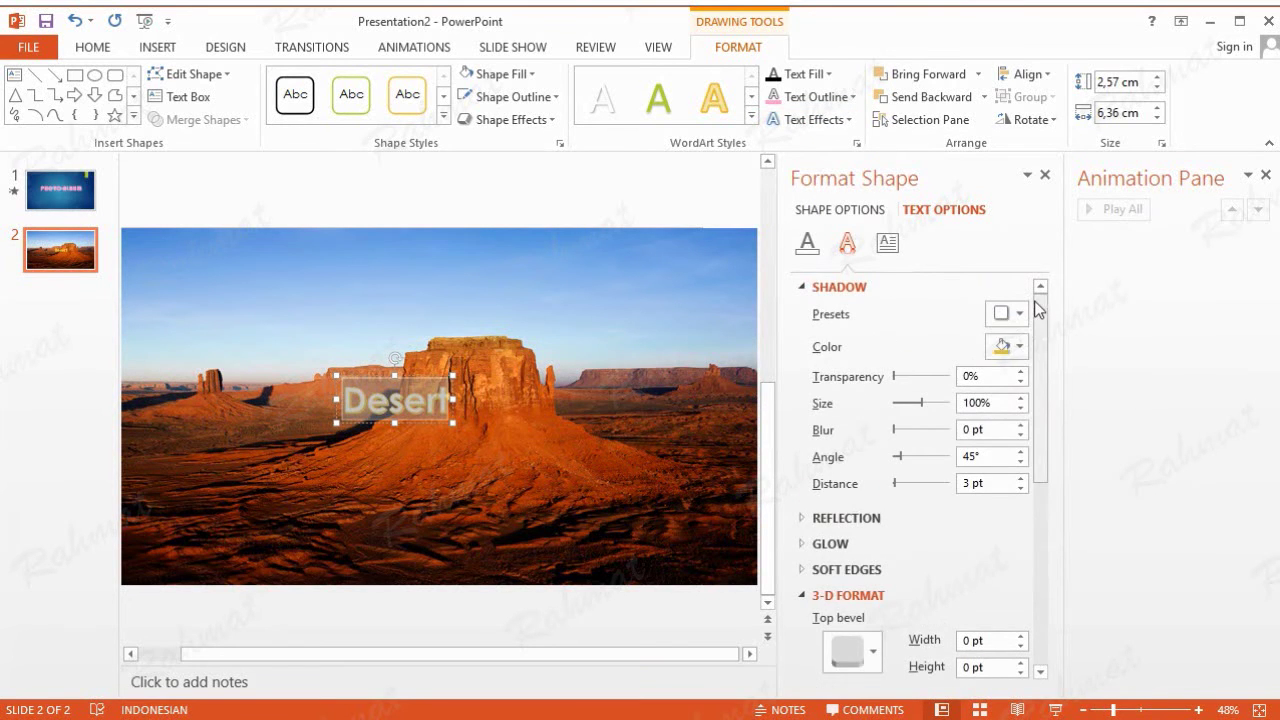
{"action": "left_click", "coordinate": [1020, 347]}
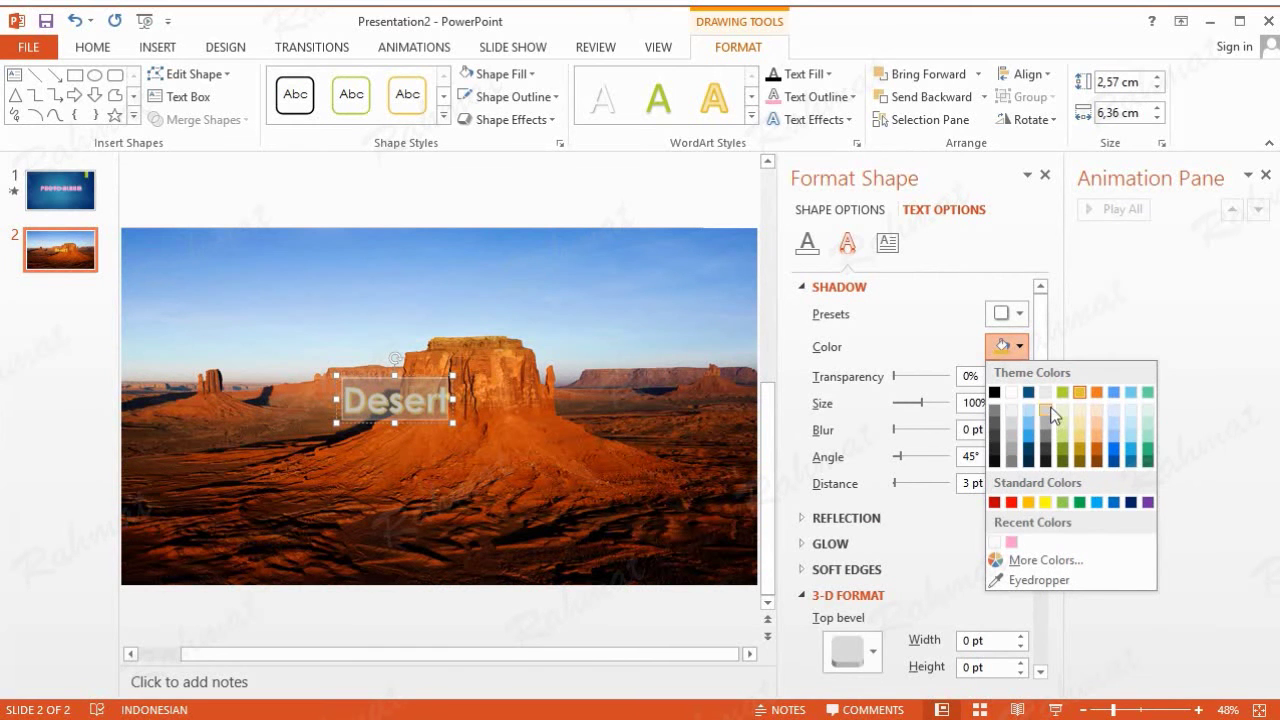
{"action": "left_click", "coordinate": [1095, 398]}
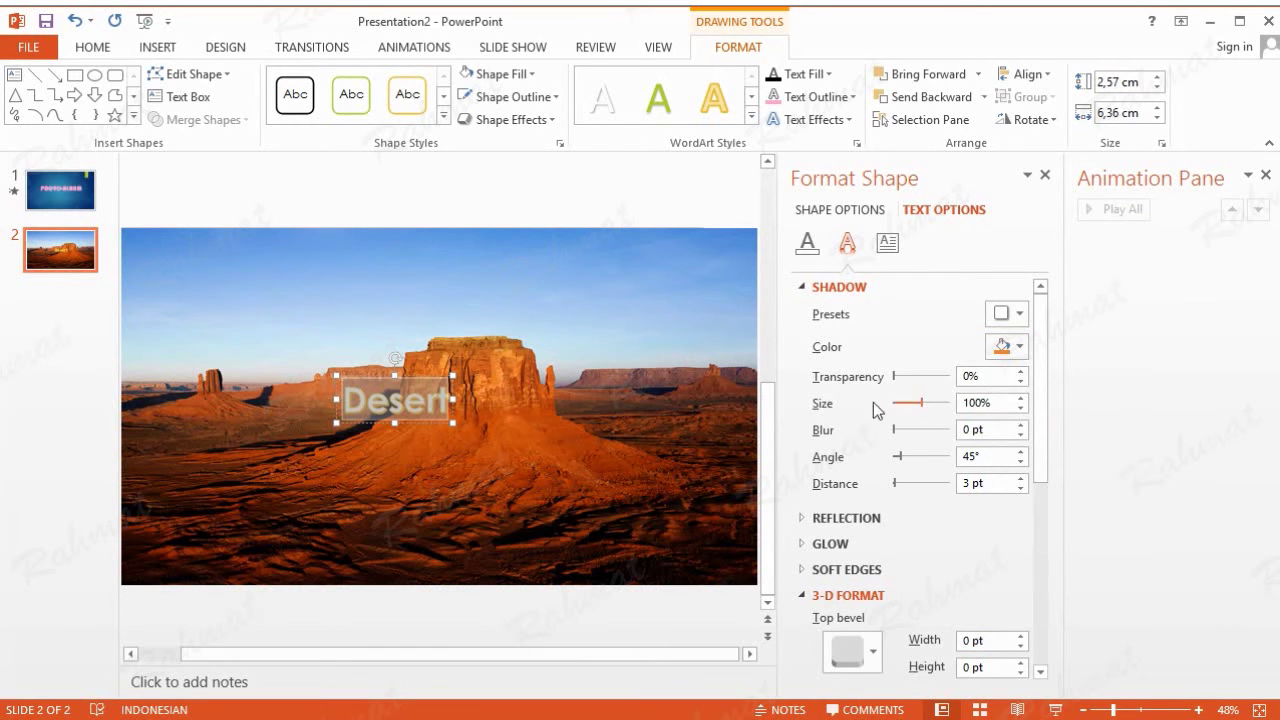
{"action": "left_click", "coordinate": [1045, 175]}
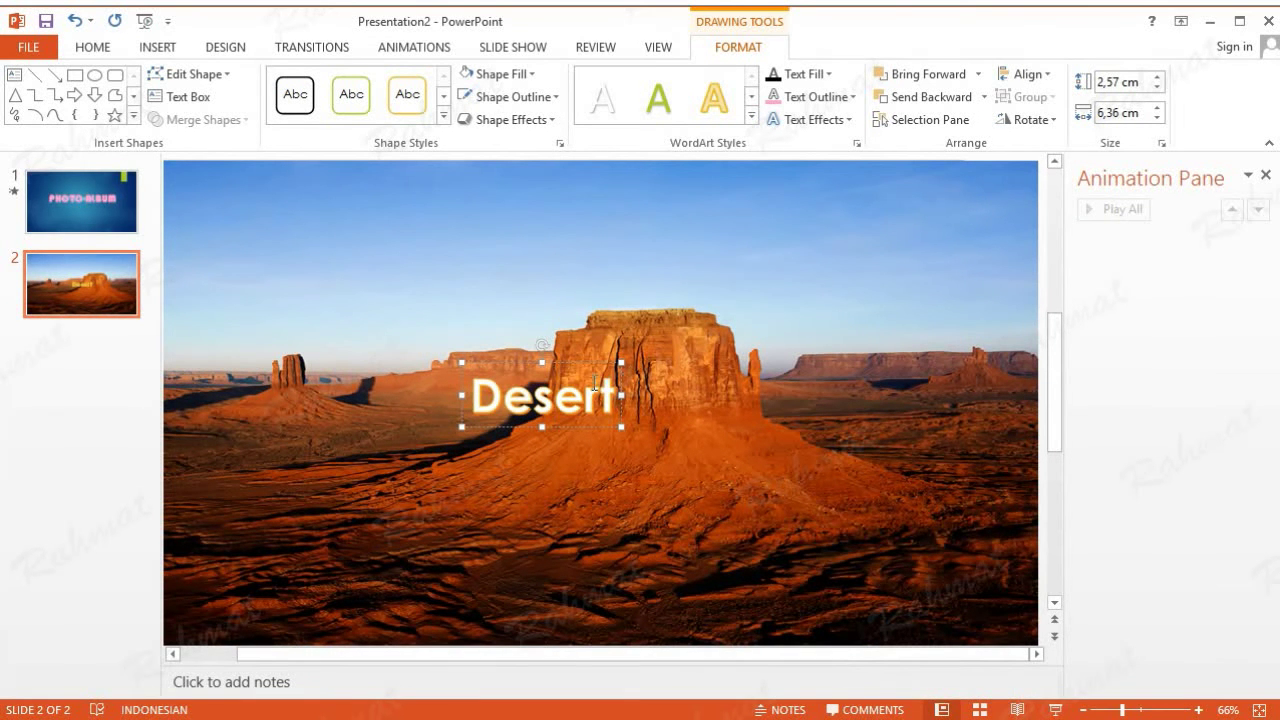
Drag the Desert title up into the sky and set it to 2,93 cm horizontal, 1,29 cm vertical
{"action": "left_click_drag", "start_coordinate": [596, 355], "coordinate": [611, 333]}
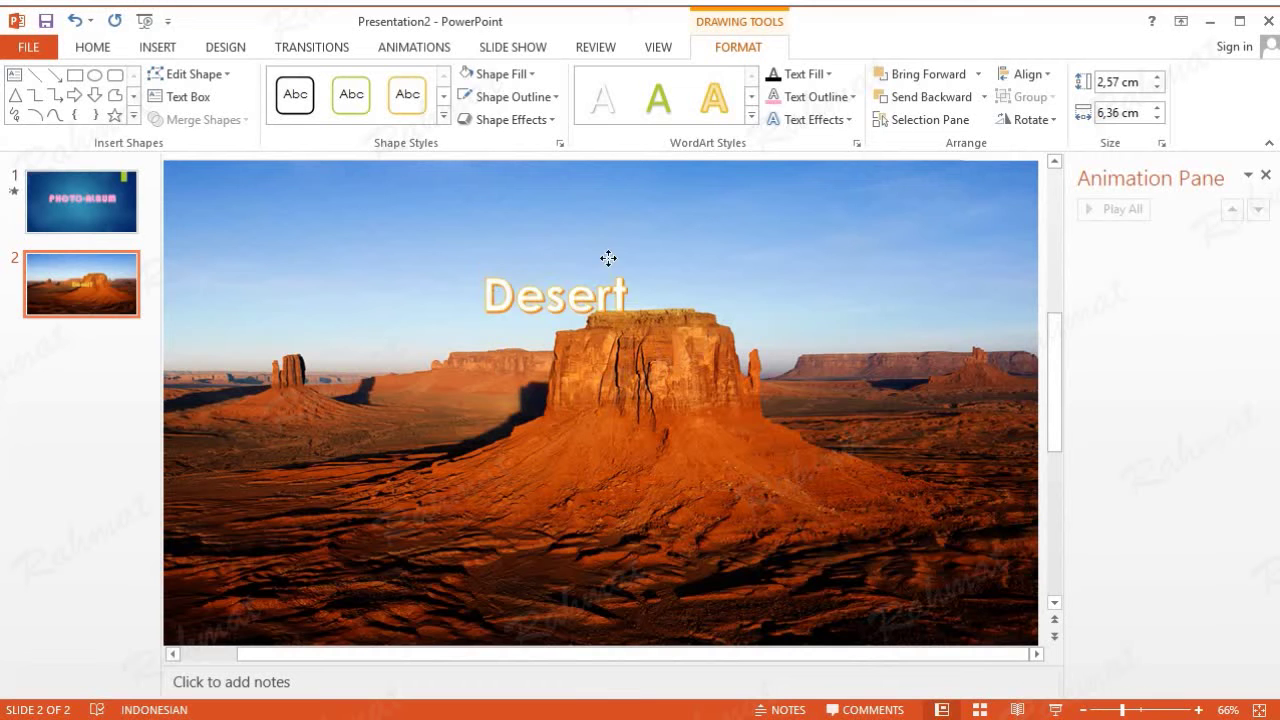
{"action": "left_click_drag", "start_coordinate": [611, 333], "coordinate": [589, 217]}
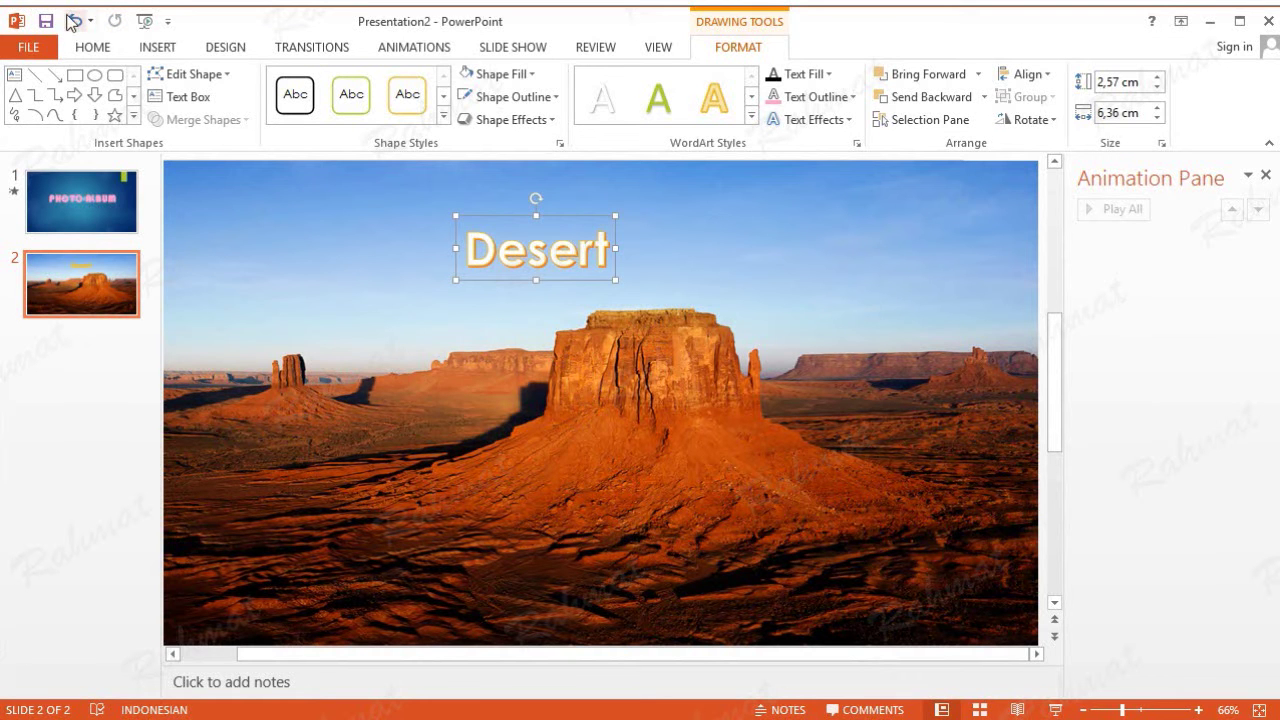
{"action": "right_click", "coordinate": [582, 216]}
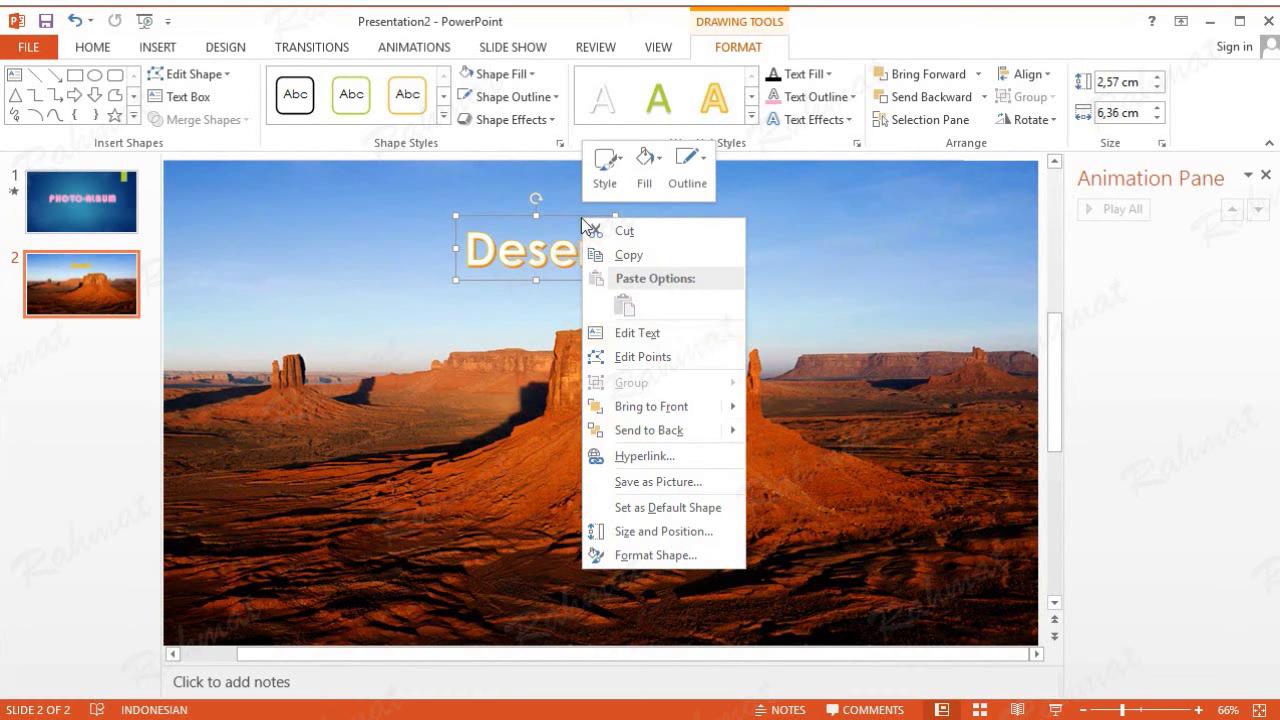
{"action": "left_click", "coordinate": [662, 532]}
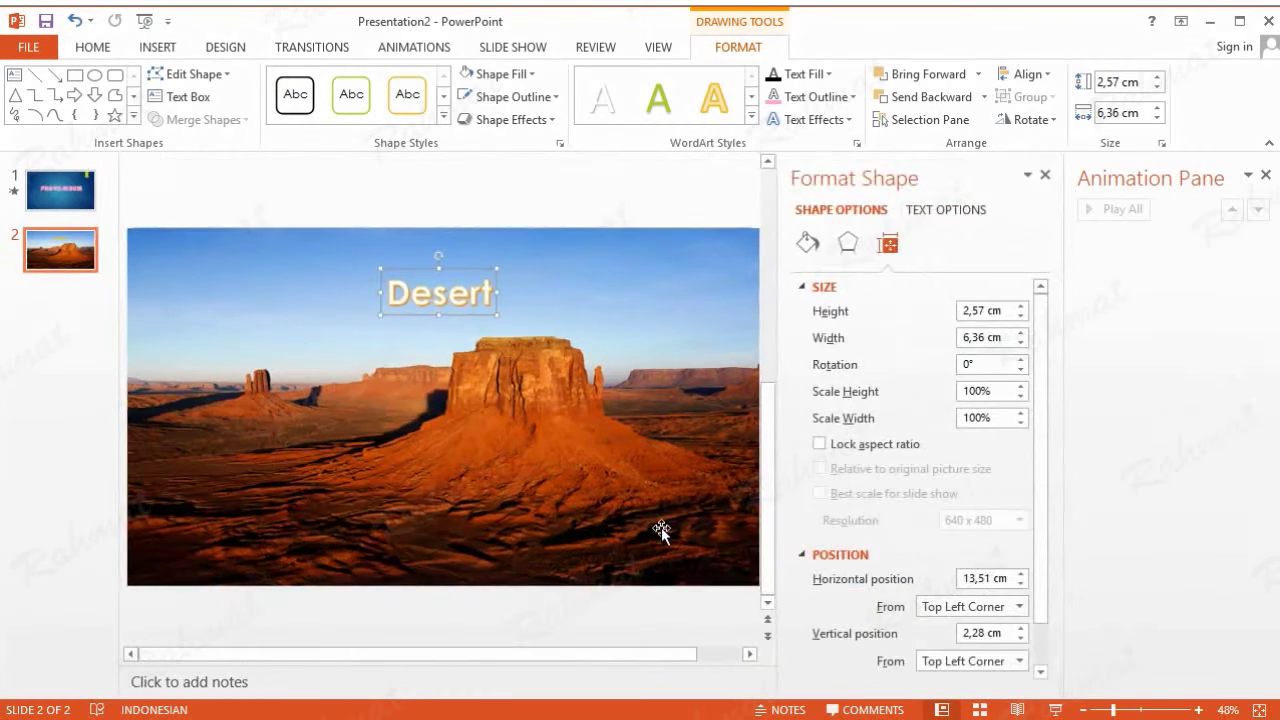
{"action": "left_click", "coordinate": [988, 578]}
{"action": "double_click", "coordinate": [992, 578]}
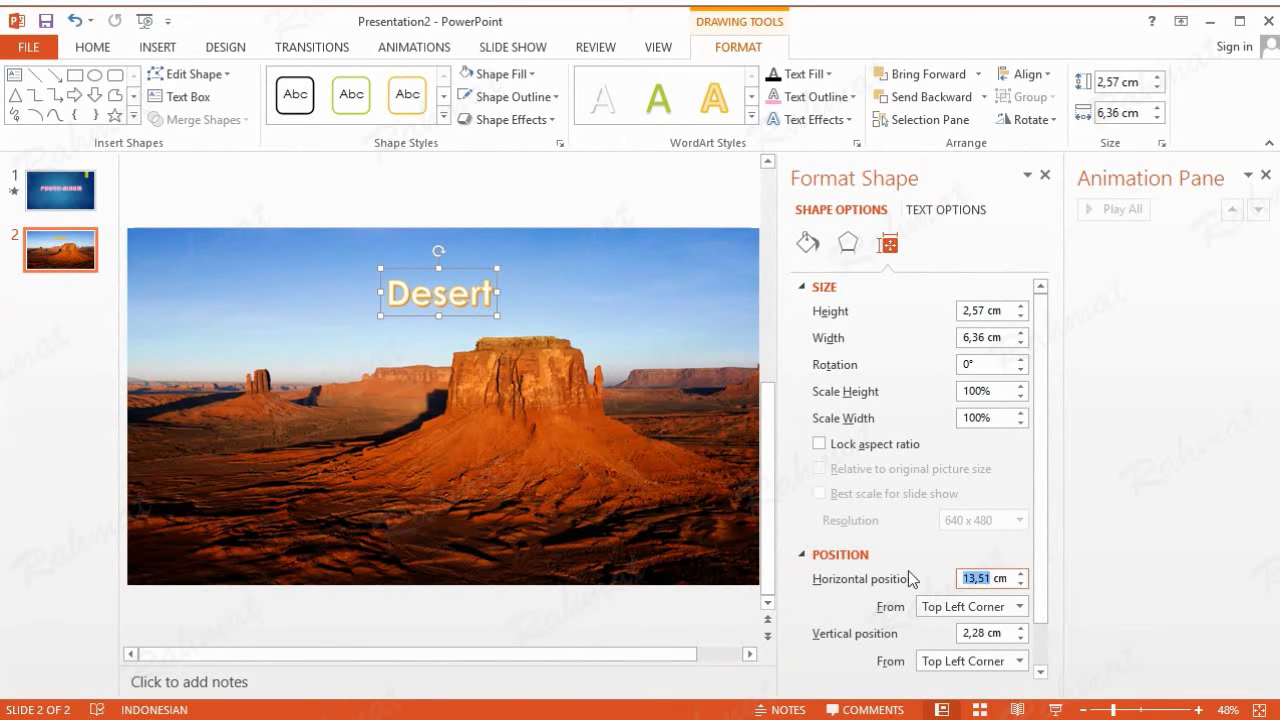
{"action": "type", "text": "2,9"}
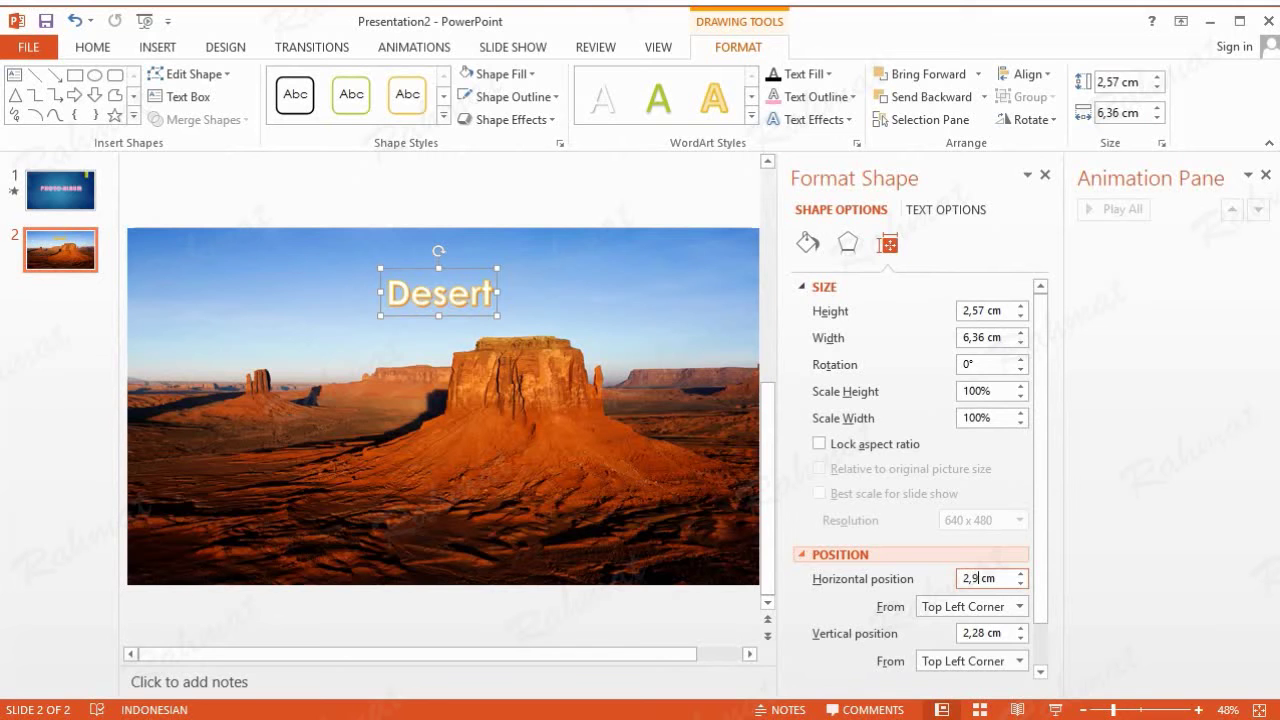
{"action": "left_click", "coordinate": [980, 633]}
{"action": "left_click", "coordinate": [895, 634]}
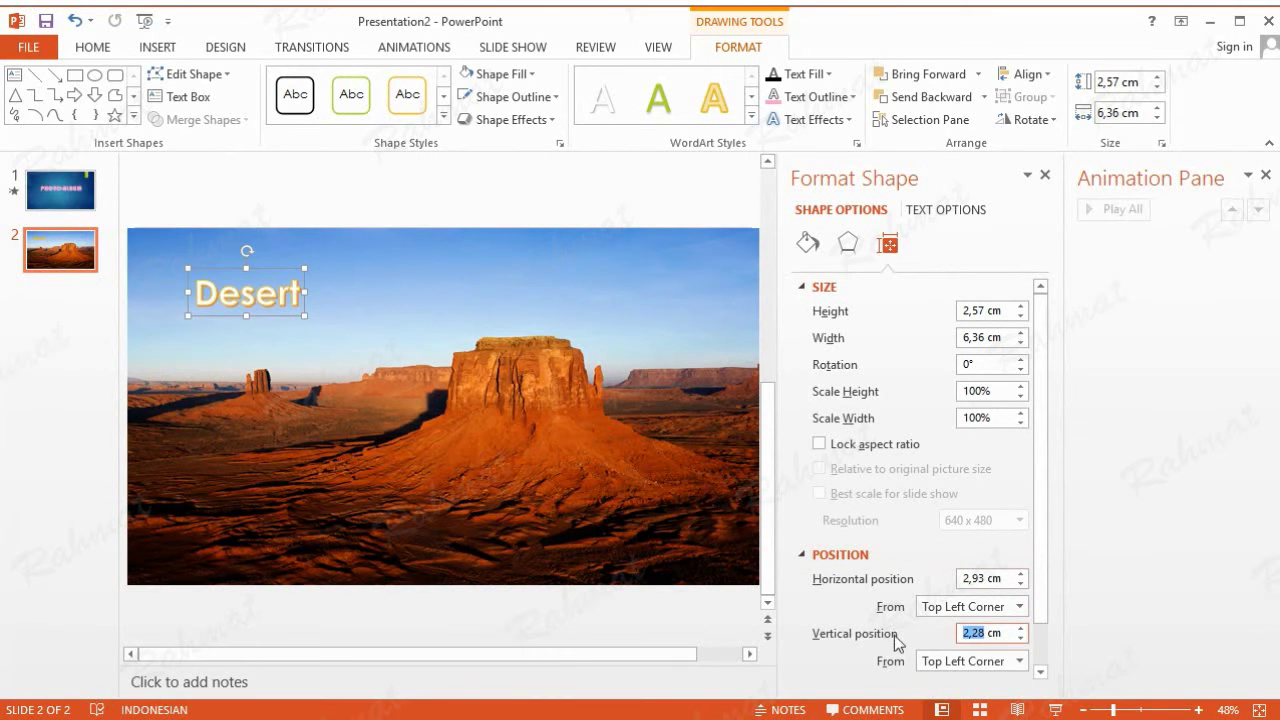
{"action": "type", "text": "1,2"}
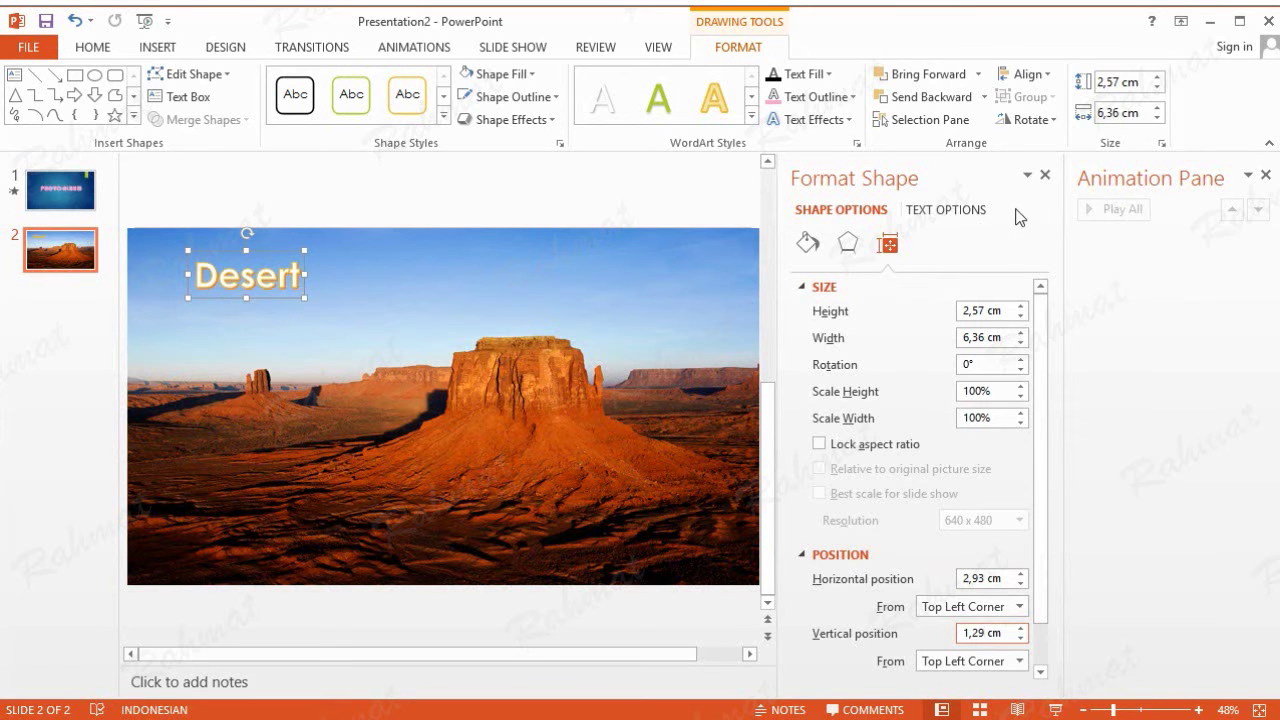
{"action": "left_click", "coordinate": [1045, 175]}
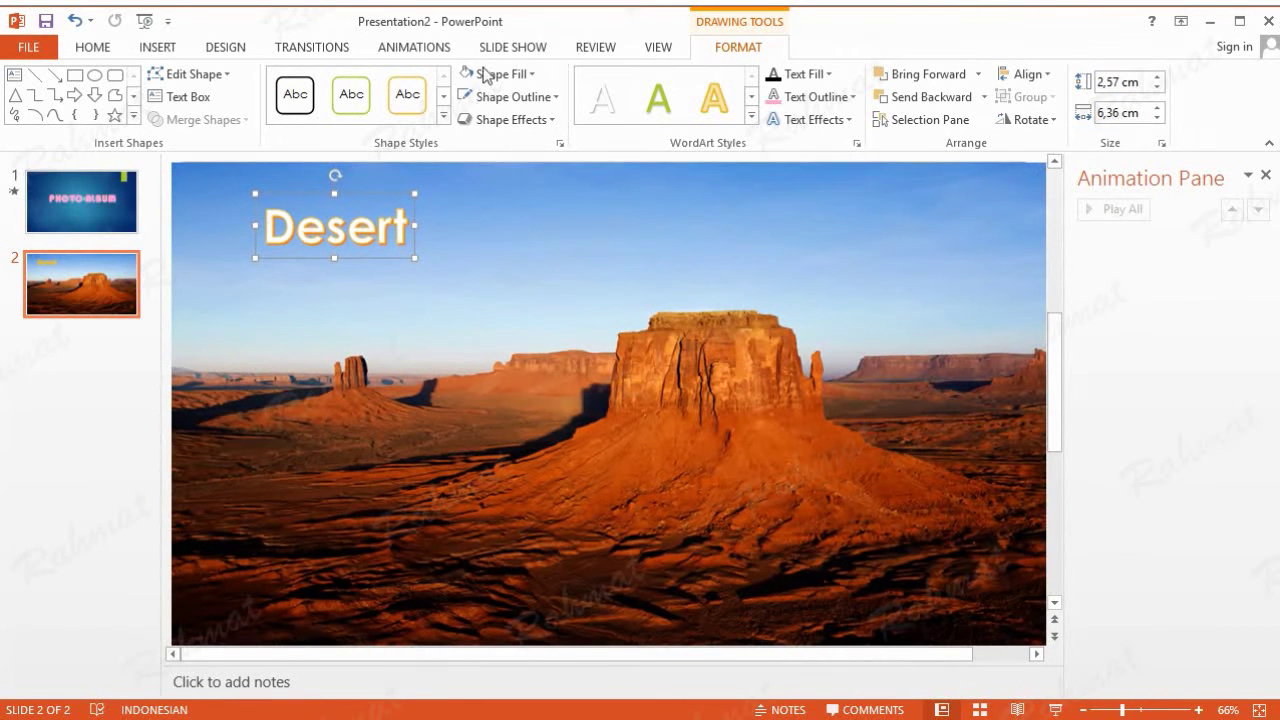
Add the Left straight-line motion path to the desert photo
{"action": "left_click", "coordinate": [430, 50]}
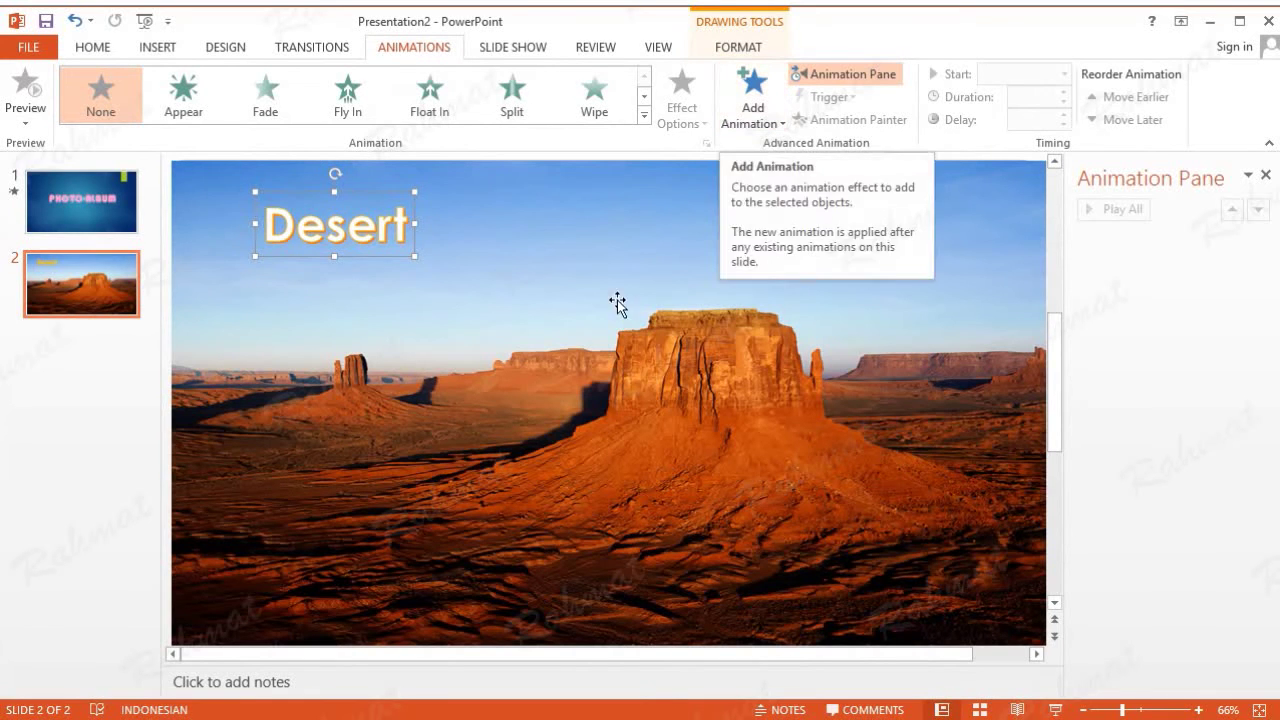
{"action": "left_click", "coordinate": [581, 286]}
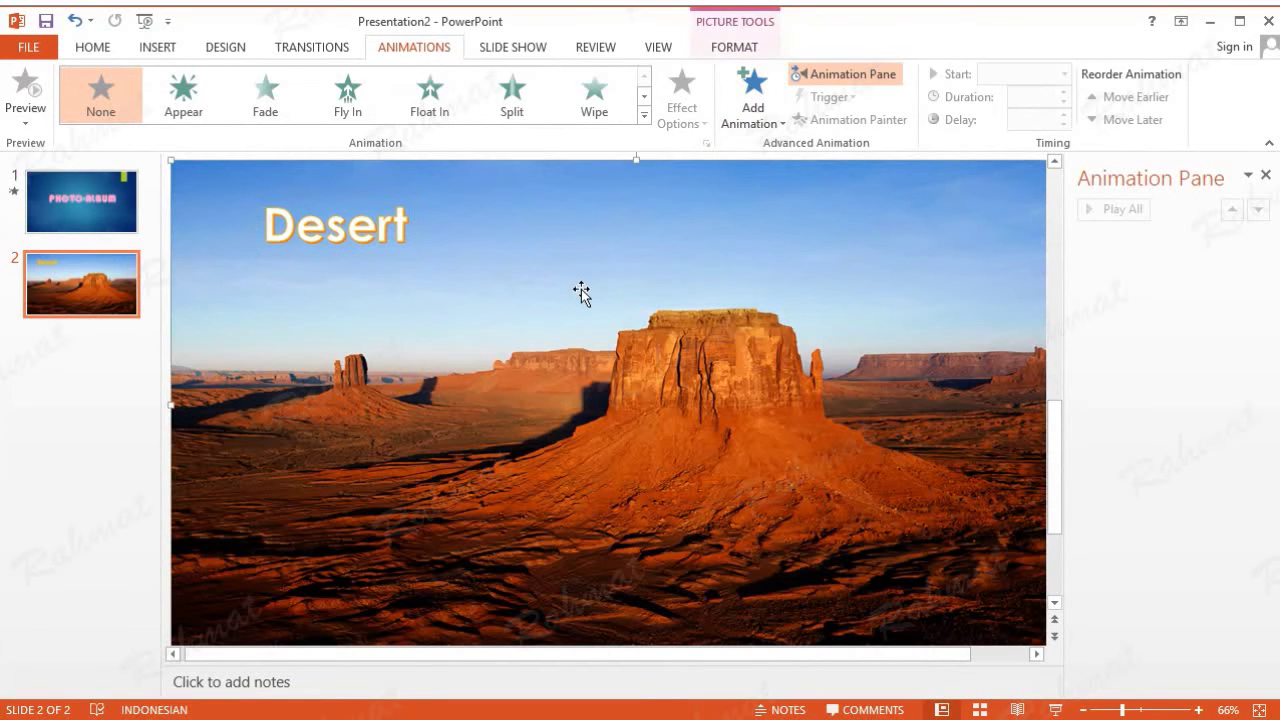
{"action": "left_click", "coordinate": [772, 120]}
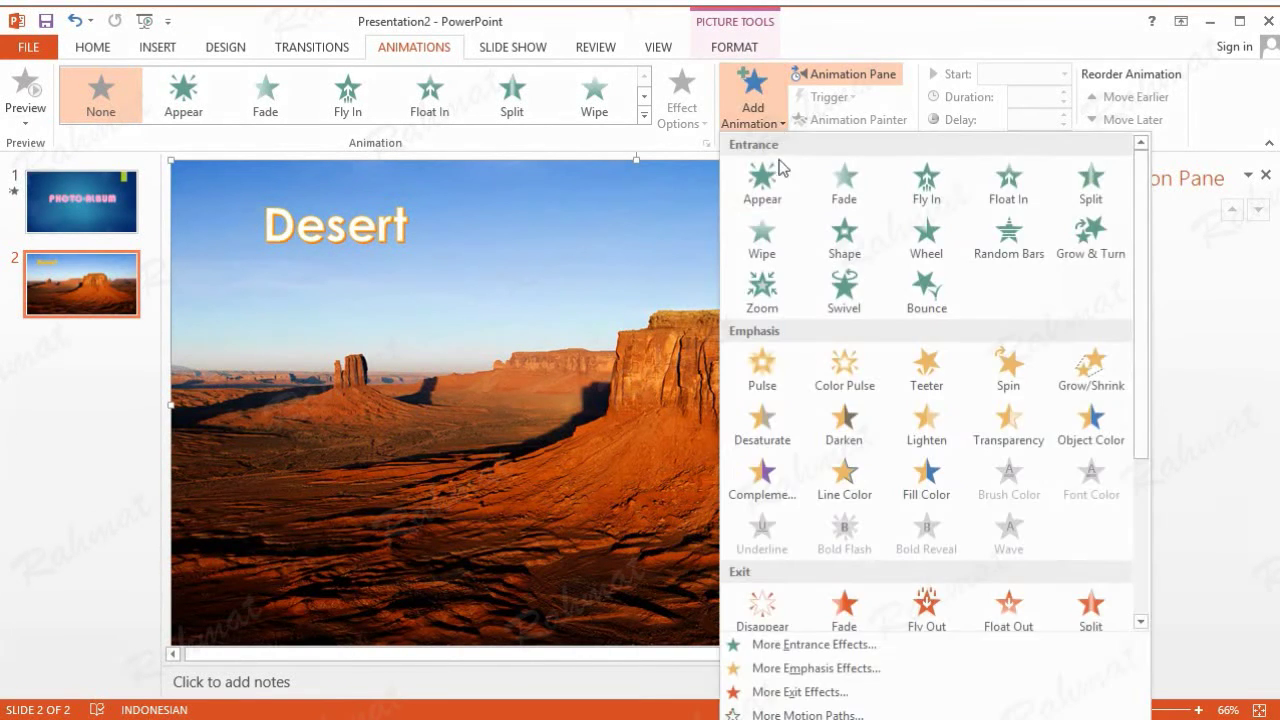
{"action": "left_click", "coordinate": [792, 715]}
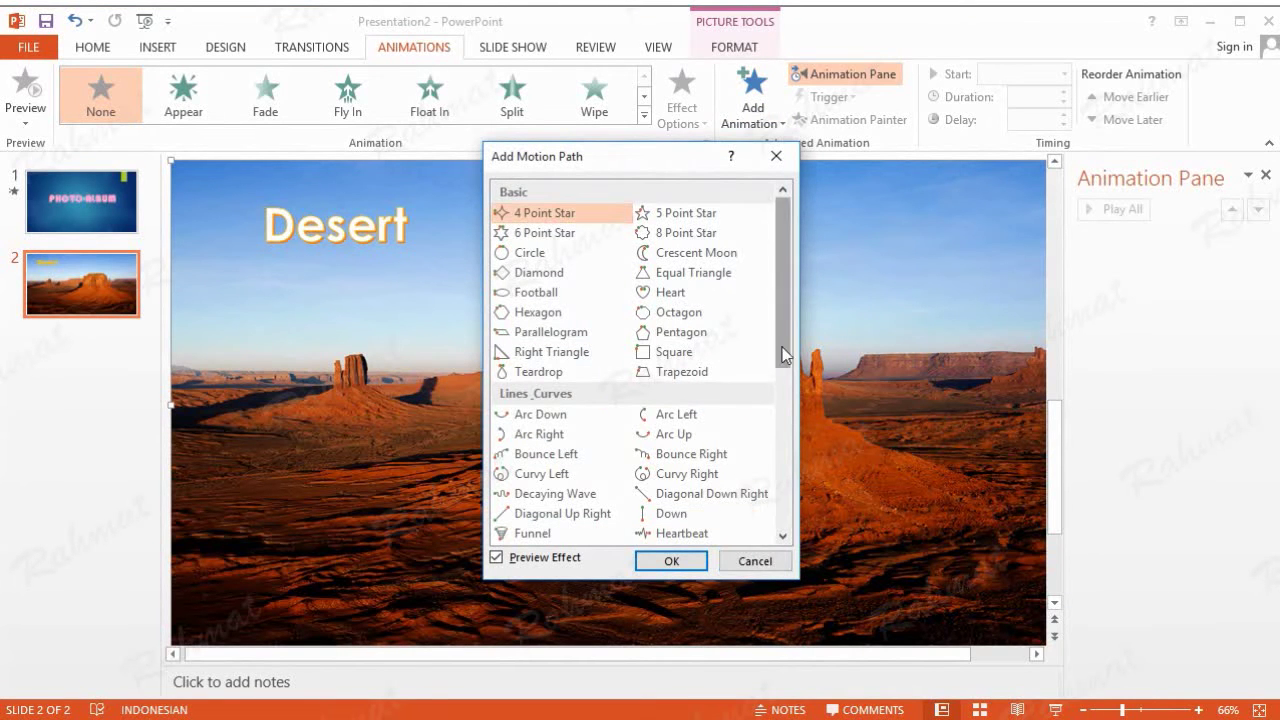
{"action": "left_click_drag", "start_coordinate": [787, 350], "coordinate": [779, 418]}
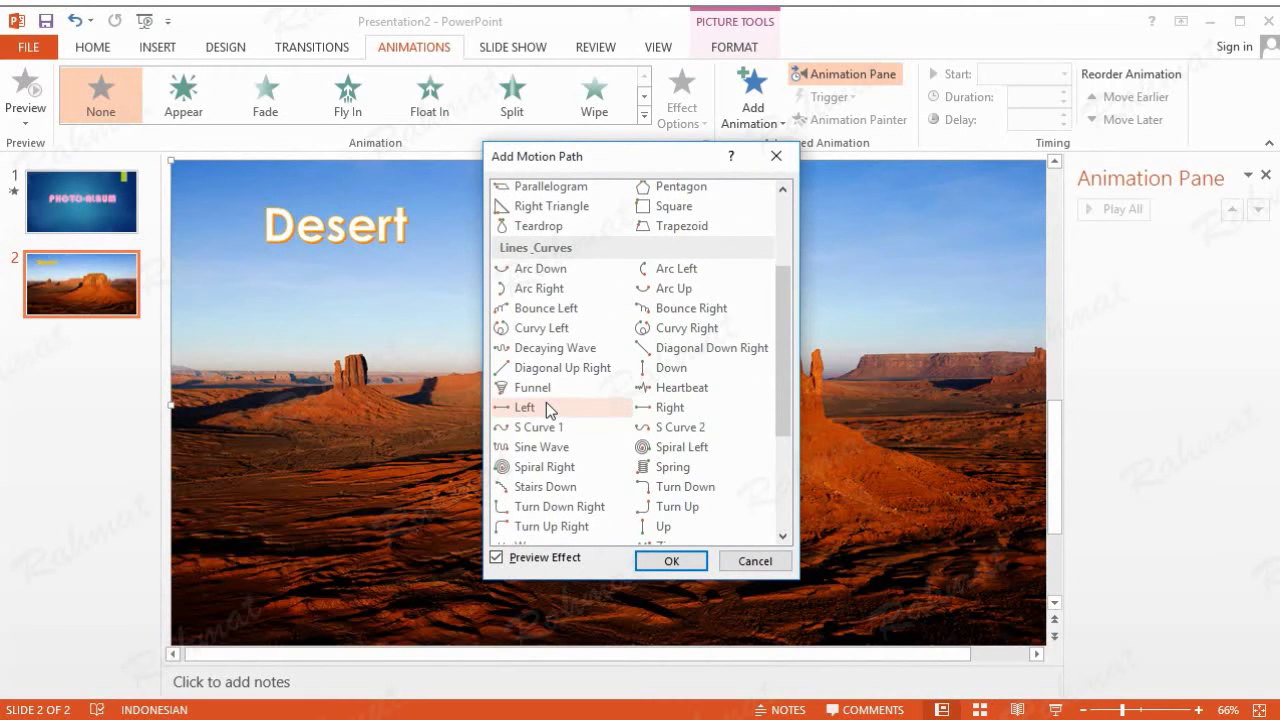
{"action": "left_click", "coordinate": [546, 405]}
{"action": "left_click", "coordinate": [686, 561]}
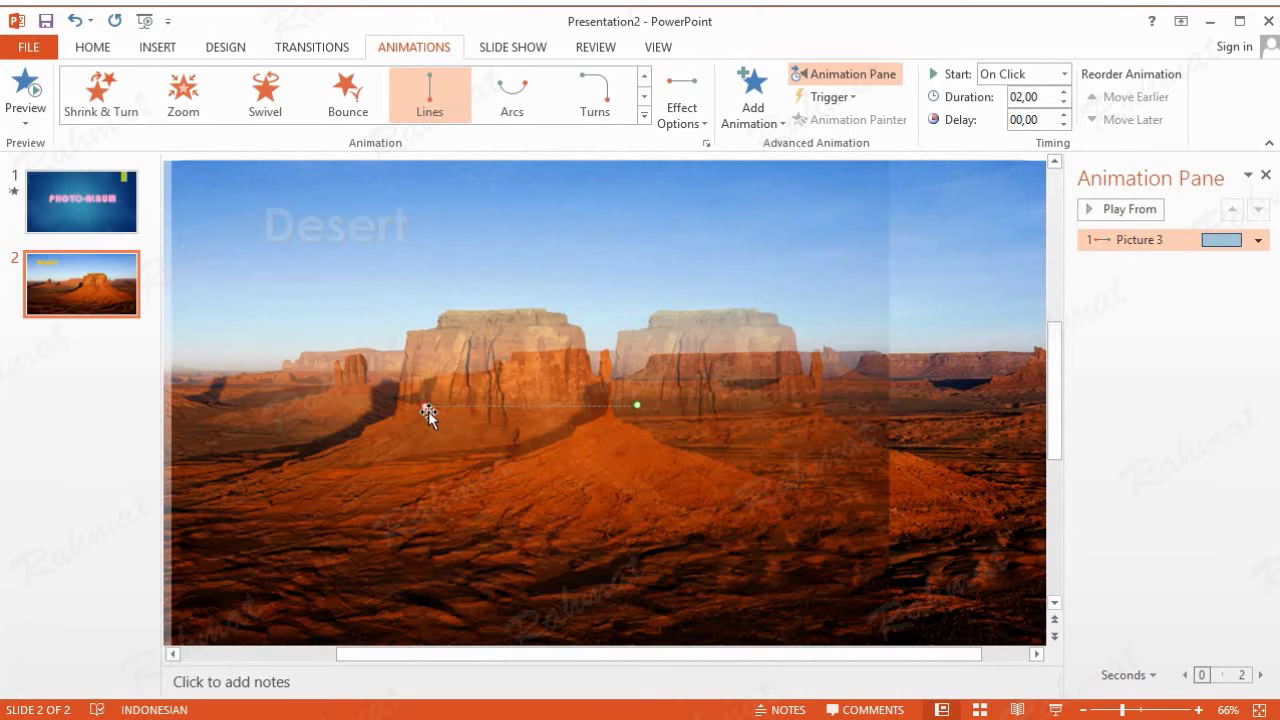
Shorten the desert photo's motion path so it pans only slightly left
{"action": "left_click_drag", "start_coordinate": [425, 408], "coordinate": [582, 407]}
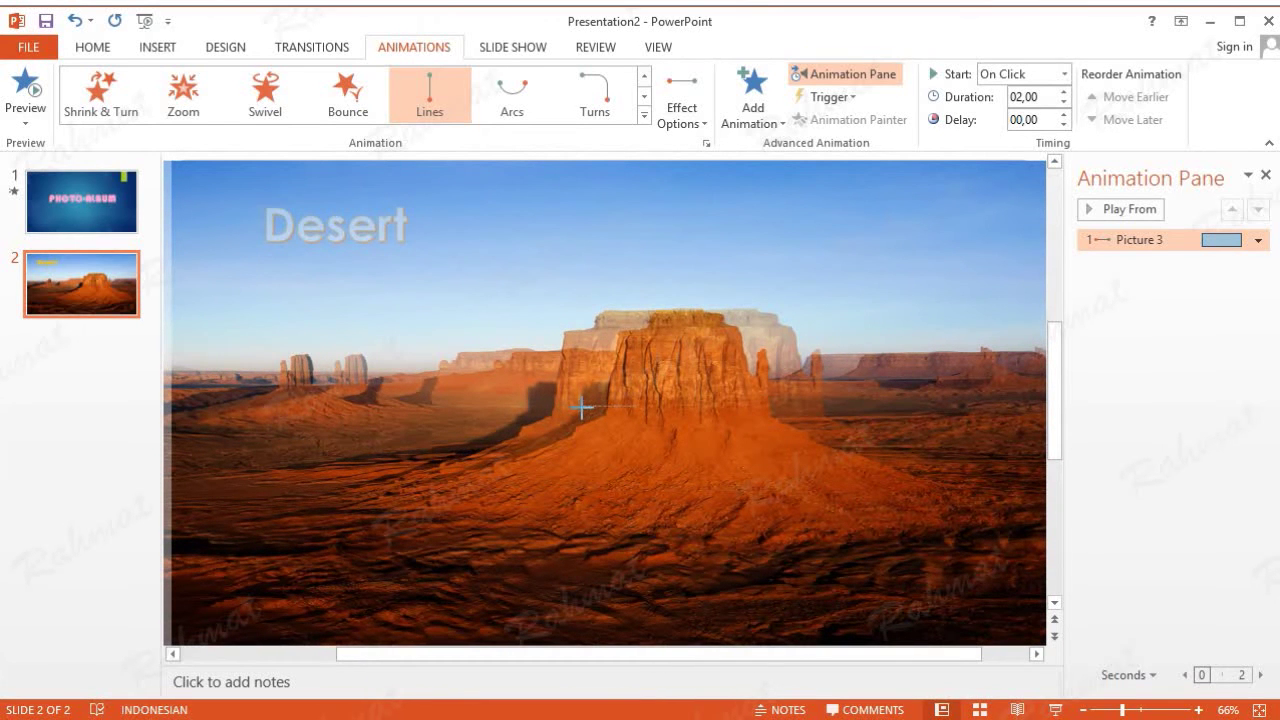
{"action": "left_click_drag", "start_coordinate": [683, 438], "coordinate": [654, 436]}
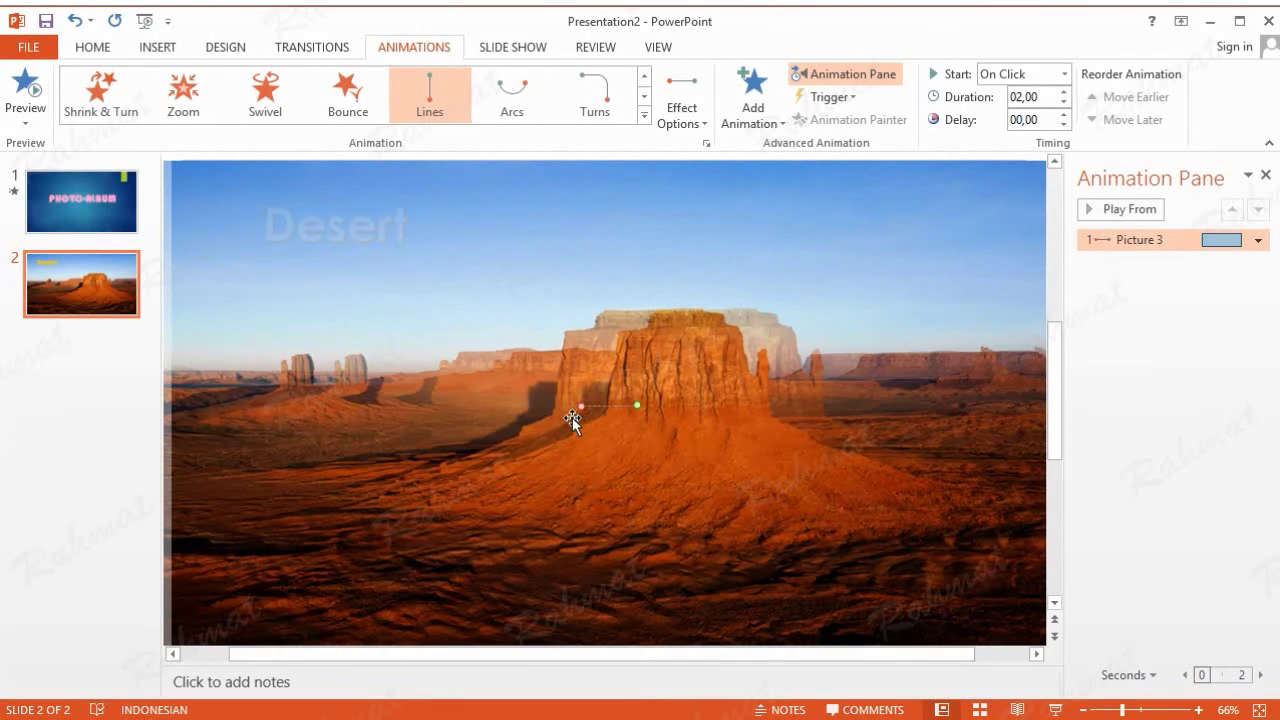
{"action": "left_click_drag", "start_coordinate": [583, 407], "coordinate": [580, 407]}
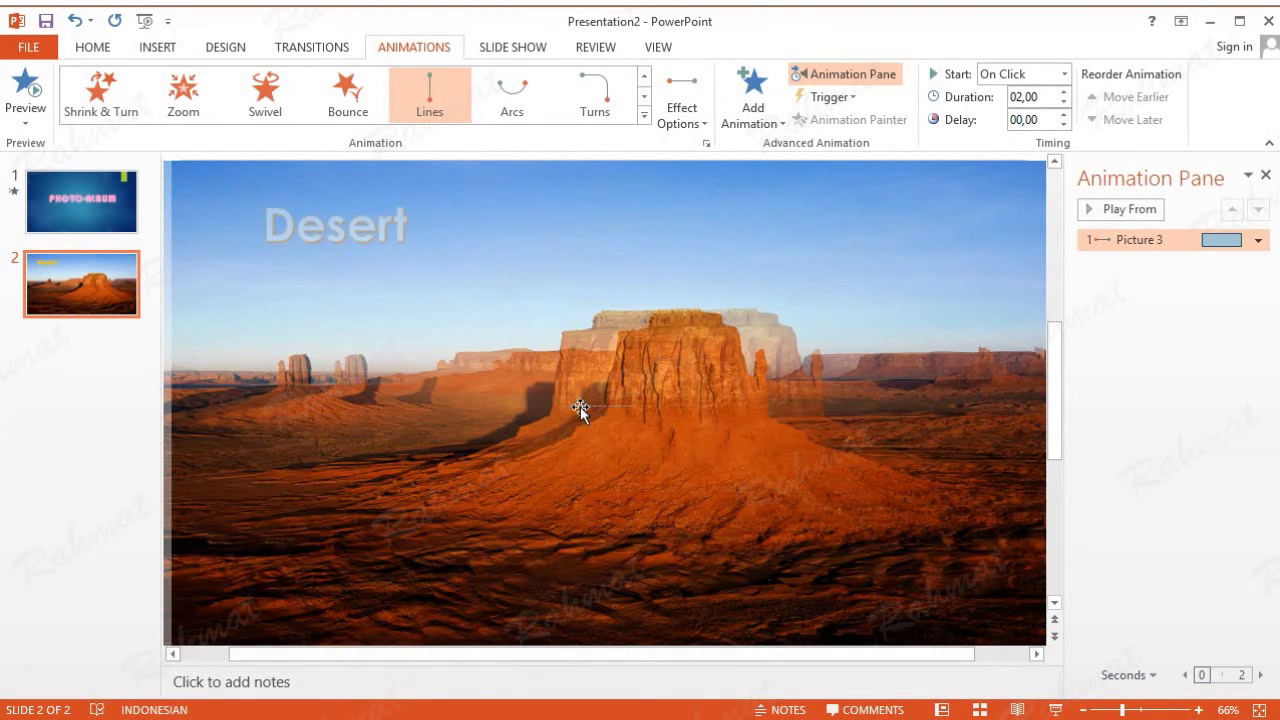
{"action": "left_click_drag", "start_coordinate": [660, 414], "coordinate": [606, 384]}
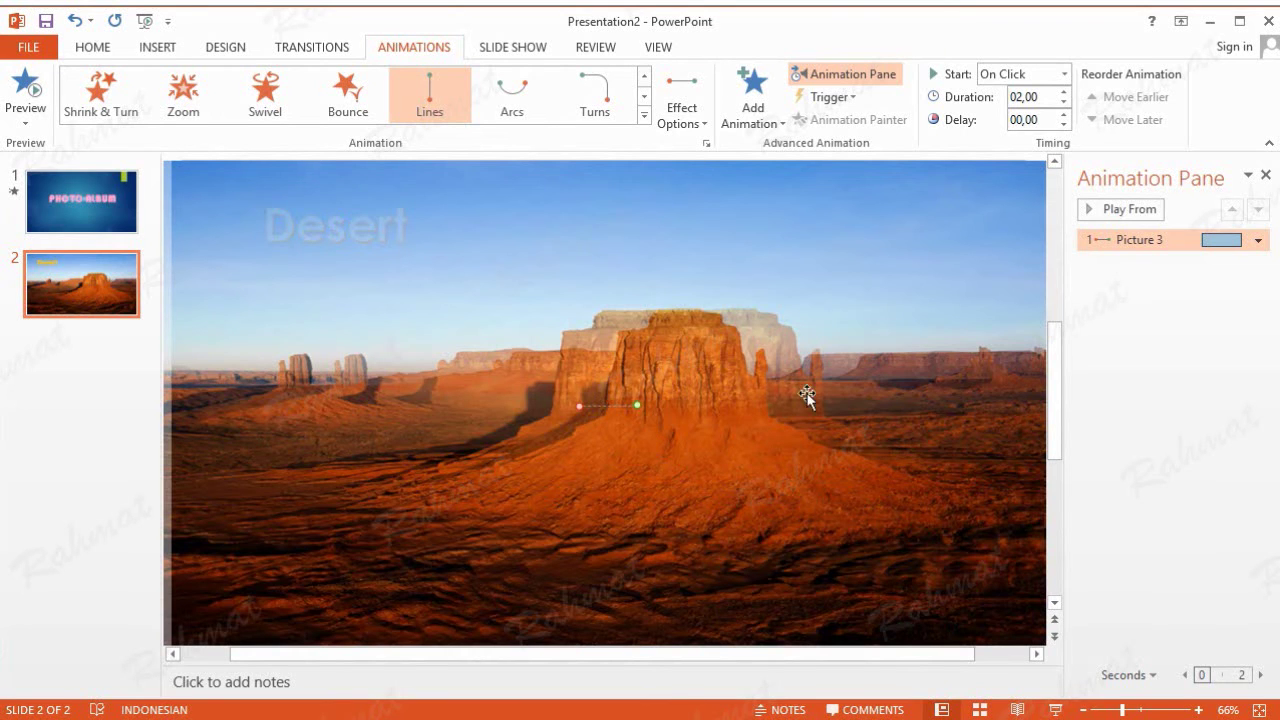
{"action": "left_click", "coordinate": [1258, 240]}
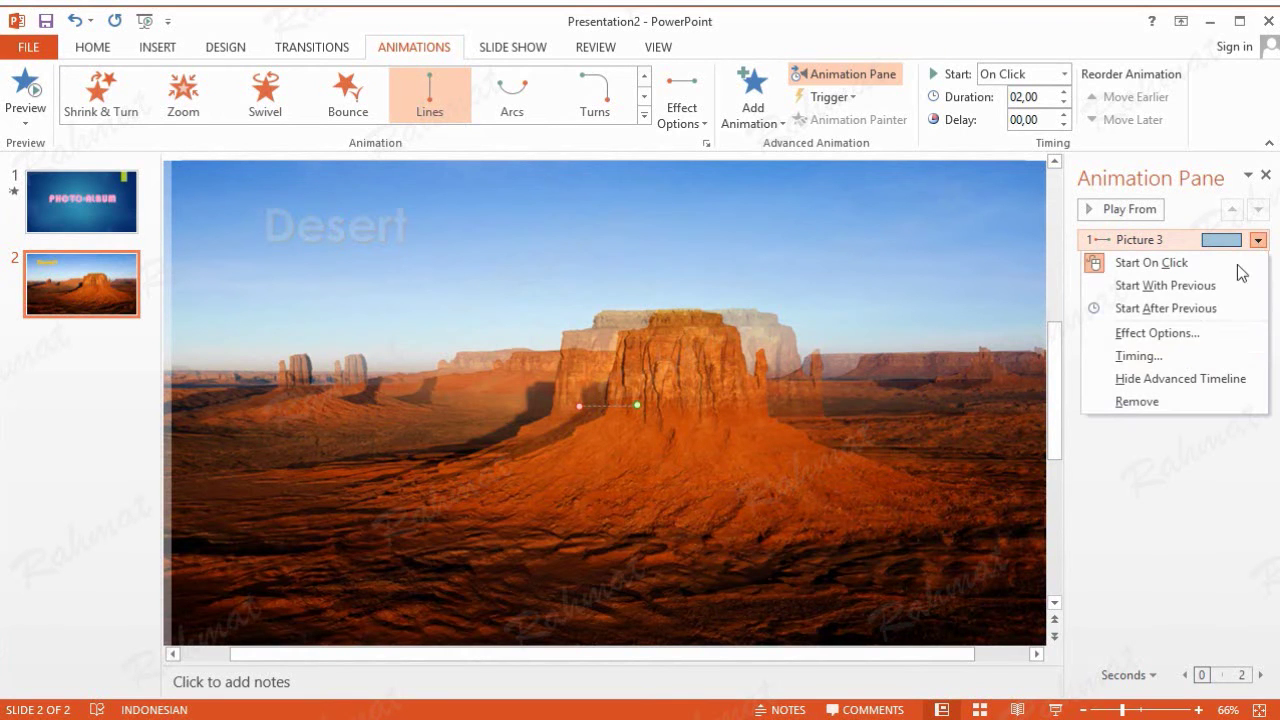
Set the desert pan to With Previous, 5 seconds, 0 smooth start, then preview it
{"action": "left_click", "coordinate": [1185, 357]}
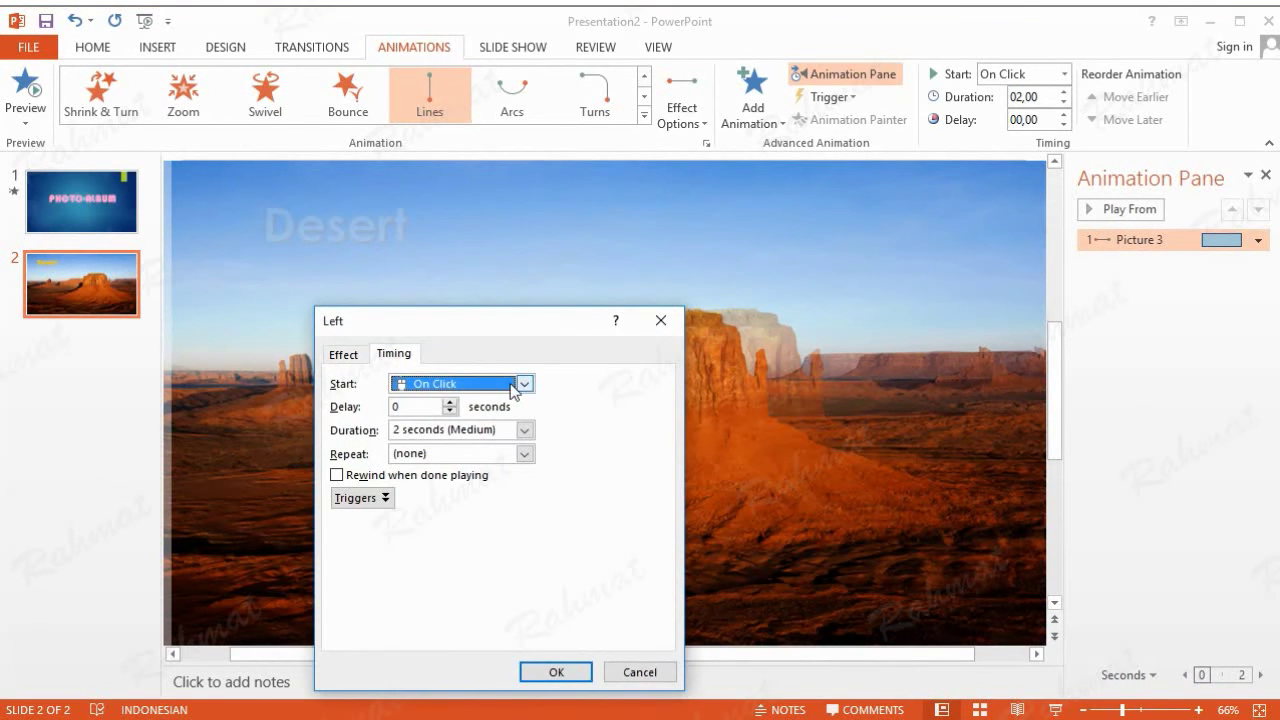
{"action": "left_click", "coordinate": [522, 384]}
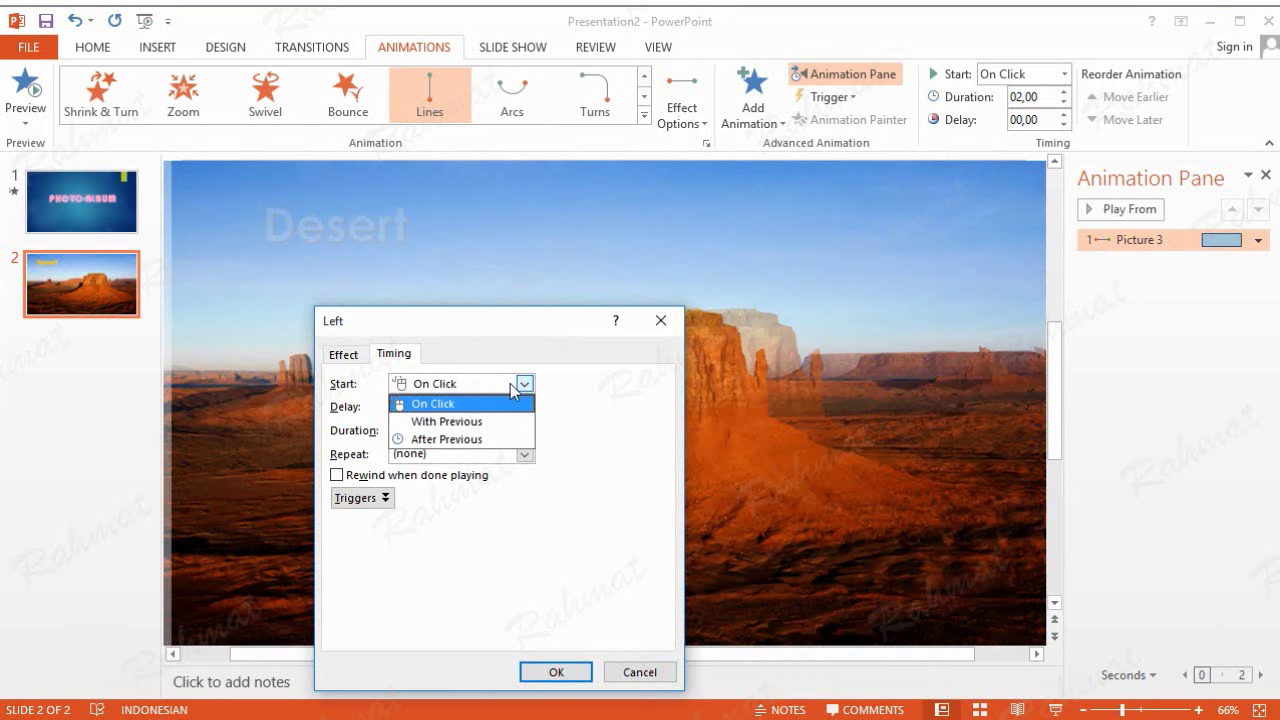
{"action": "left_click", "coordinate": [490, 422]}
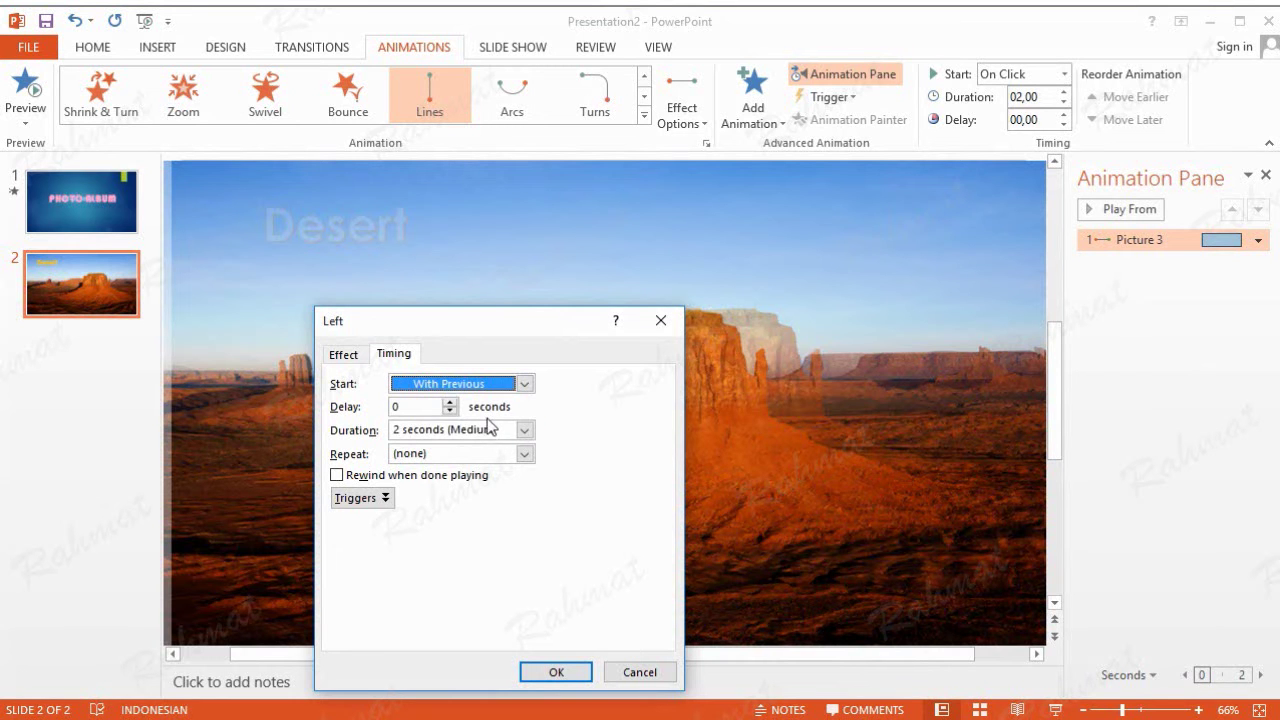
{"action": "left_click", "coordinate": [523, 432]}
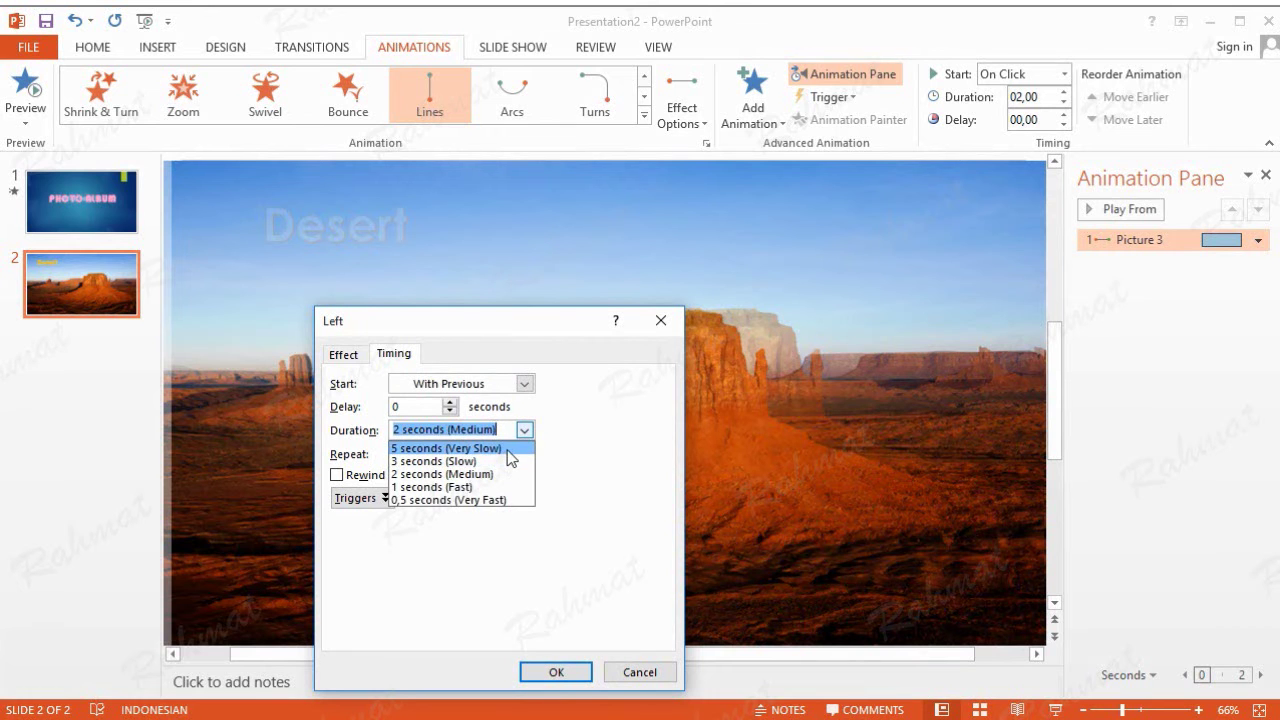
{"action": "left_click", "coordinate": [510, 450]}
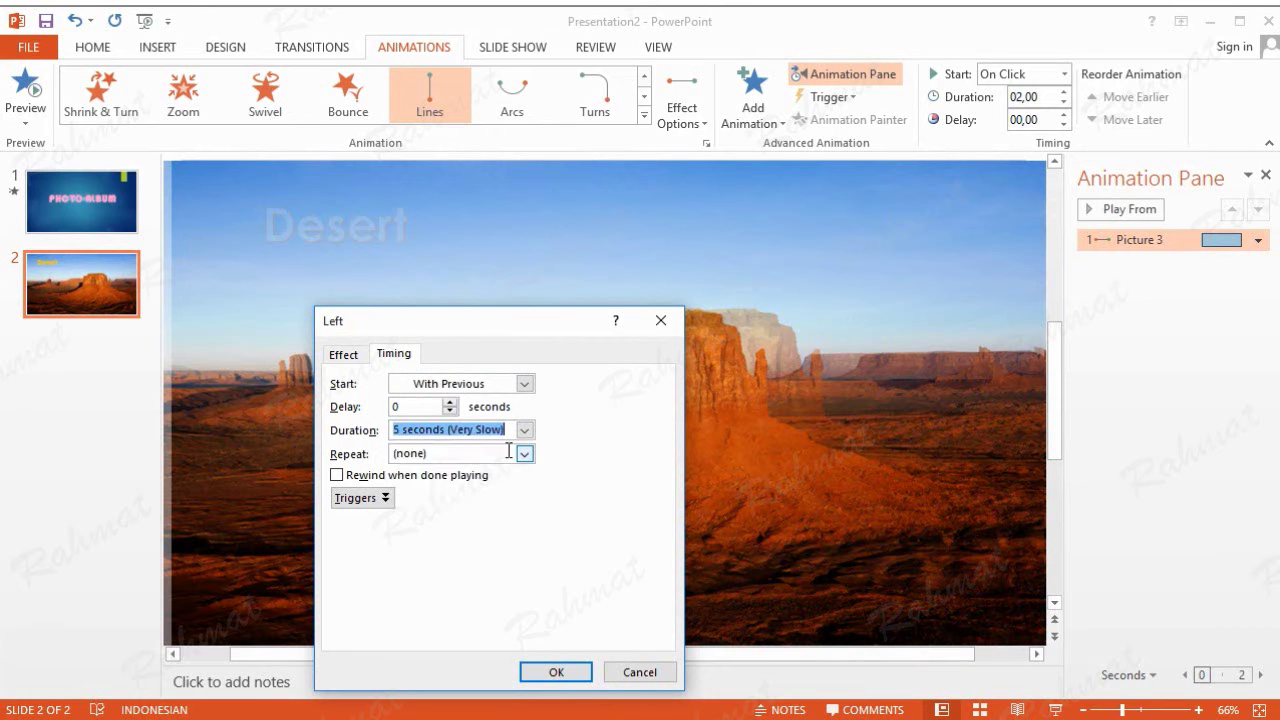
{"action": "left_click", "coordinate": [343, 354]}
{"action": "left_click_drag", "start_coordinate": [475, 456], "coordinate": [430, 457]}
{"action": "left_click", "coordinate": [537, 673]}
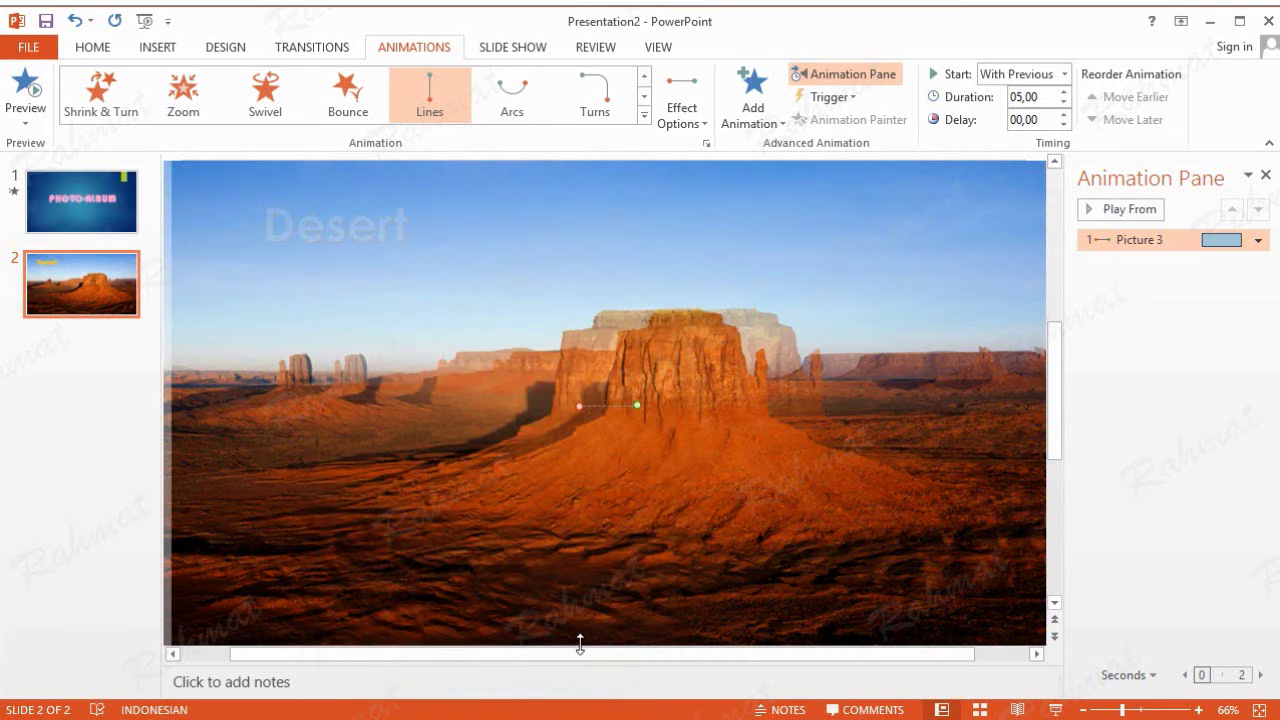
{"action": "left_click", "coordinate": [1090, 210]}
Add a Fade entrance effect to the Desert title
{"action": "left_click", "coordinate": [328, 224]}
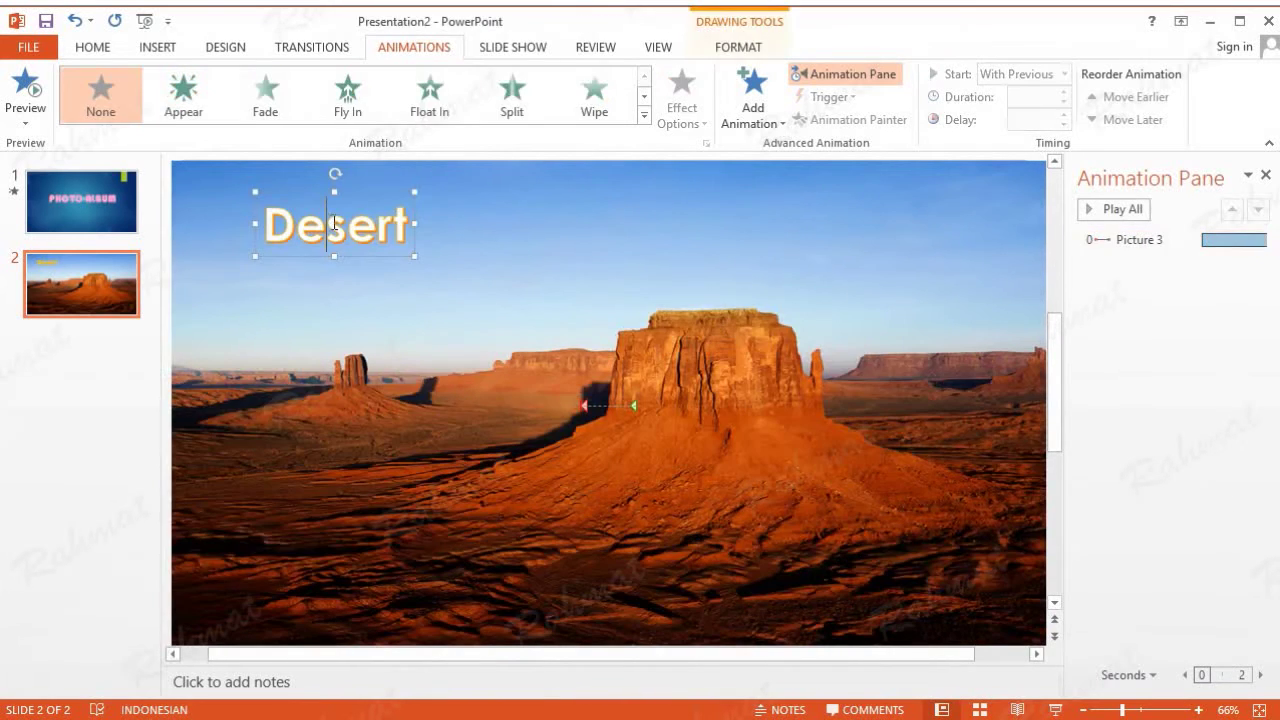
{"action": "left_click", "coordinate": [775, 128]}
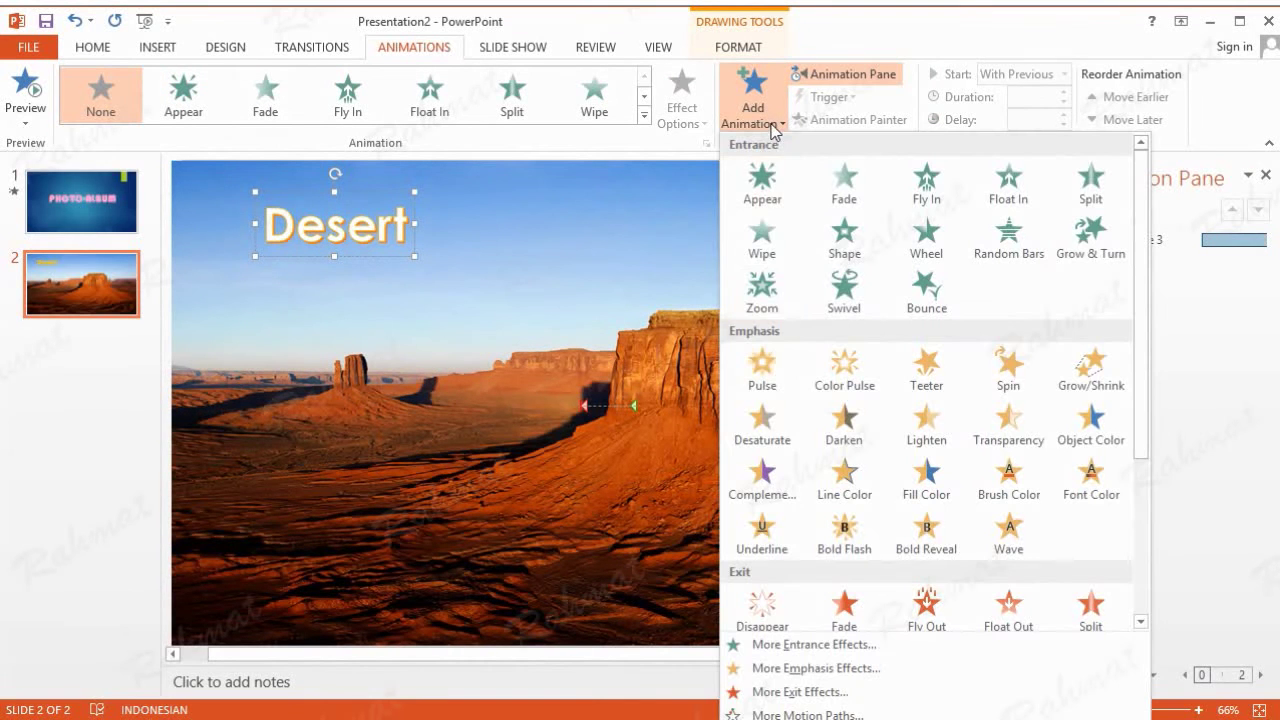
{"action": "left_click", "coordinate": [779, 646]}
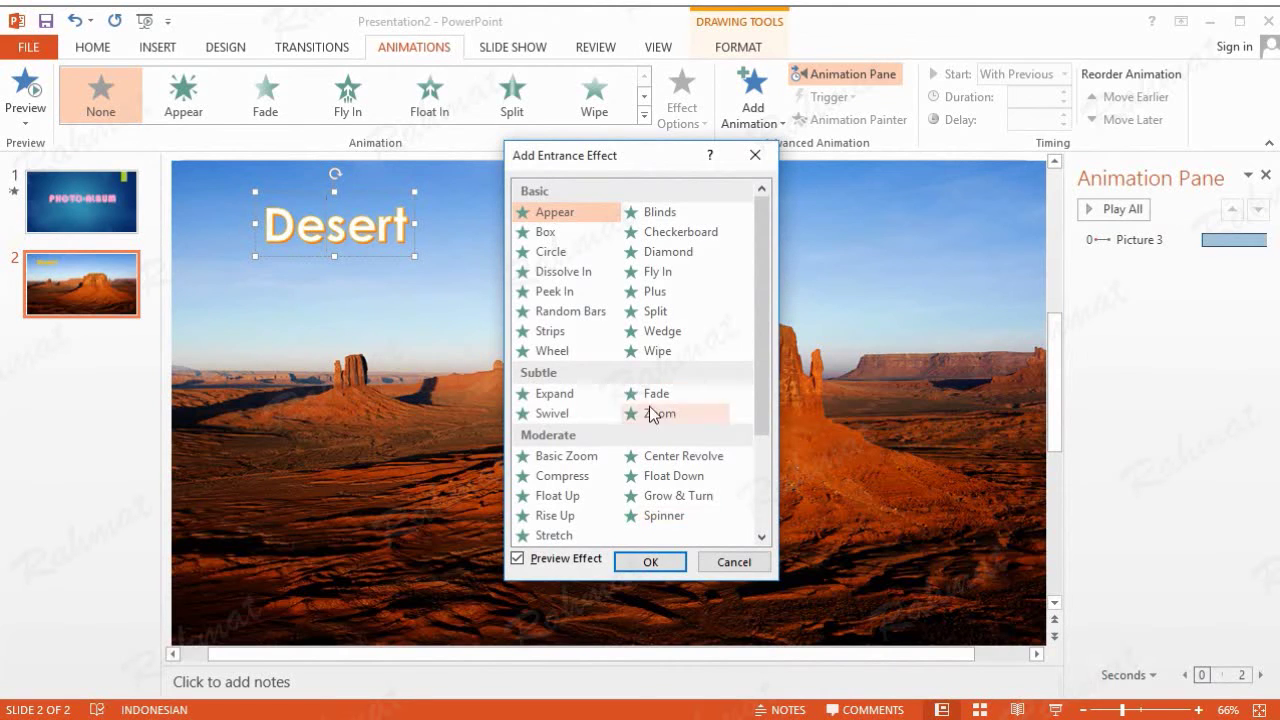
{"action": "left_click", "coordinate": [656, 393]}
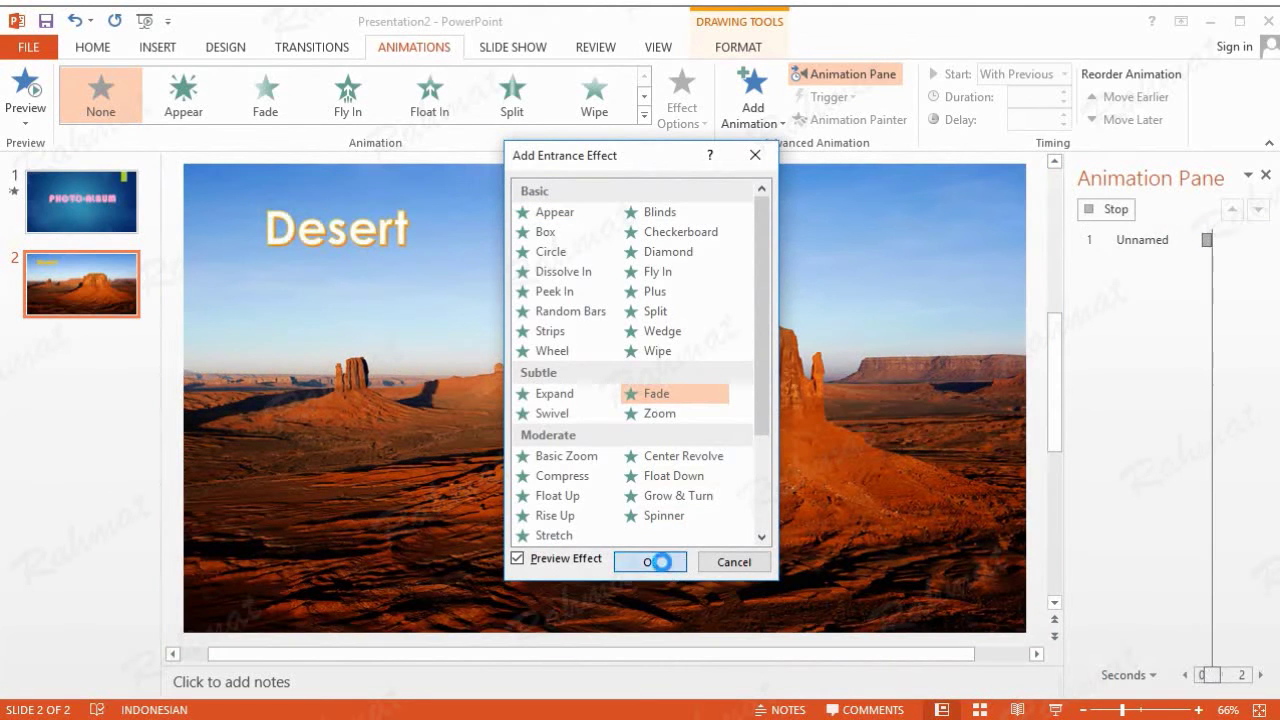
{"action": "left_click", "coordinate": [661, 562]}
Time the title's fade: With Previous, 0,2-second delay, 1-second (Fast) duration
{"action": "left_click", "coordinate": [1257, 262]}
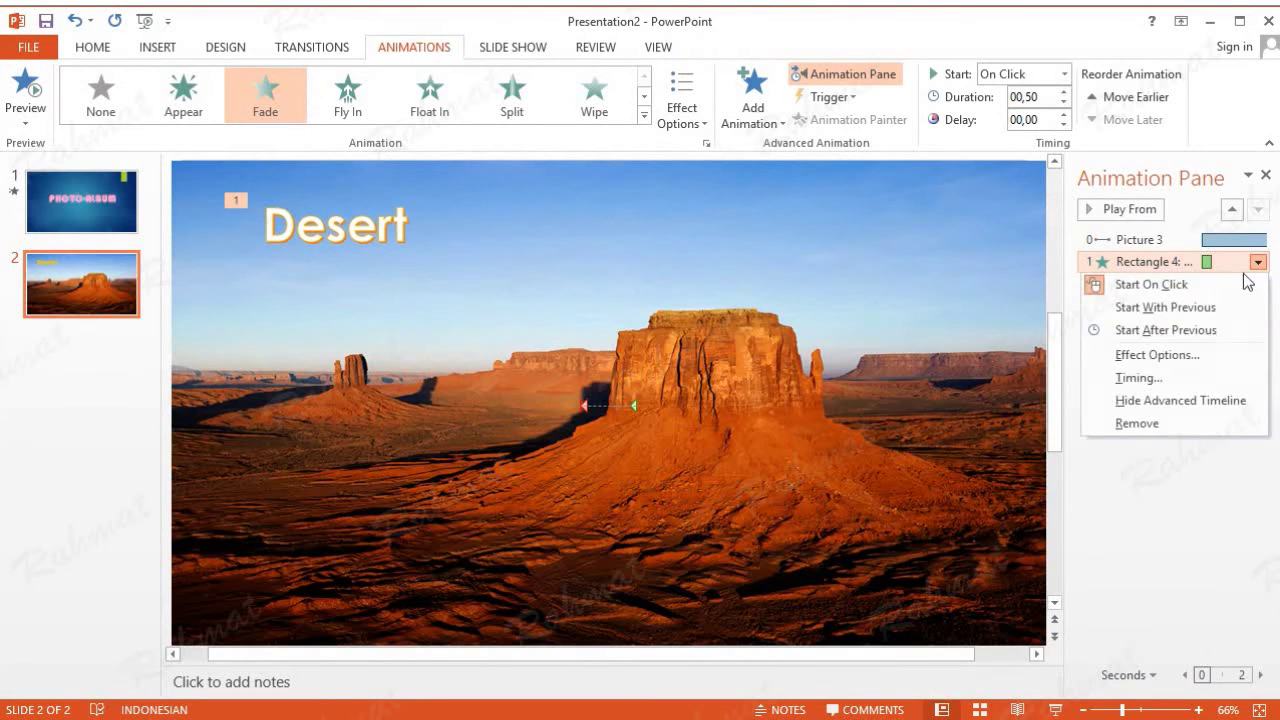
{"action": "left_click", "coordinate": [1144, 377]}
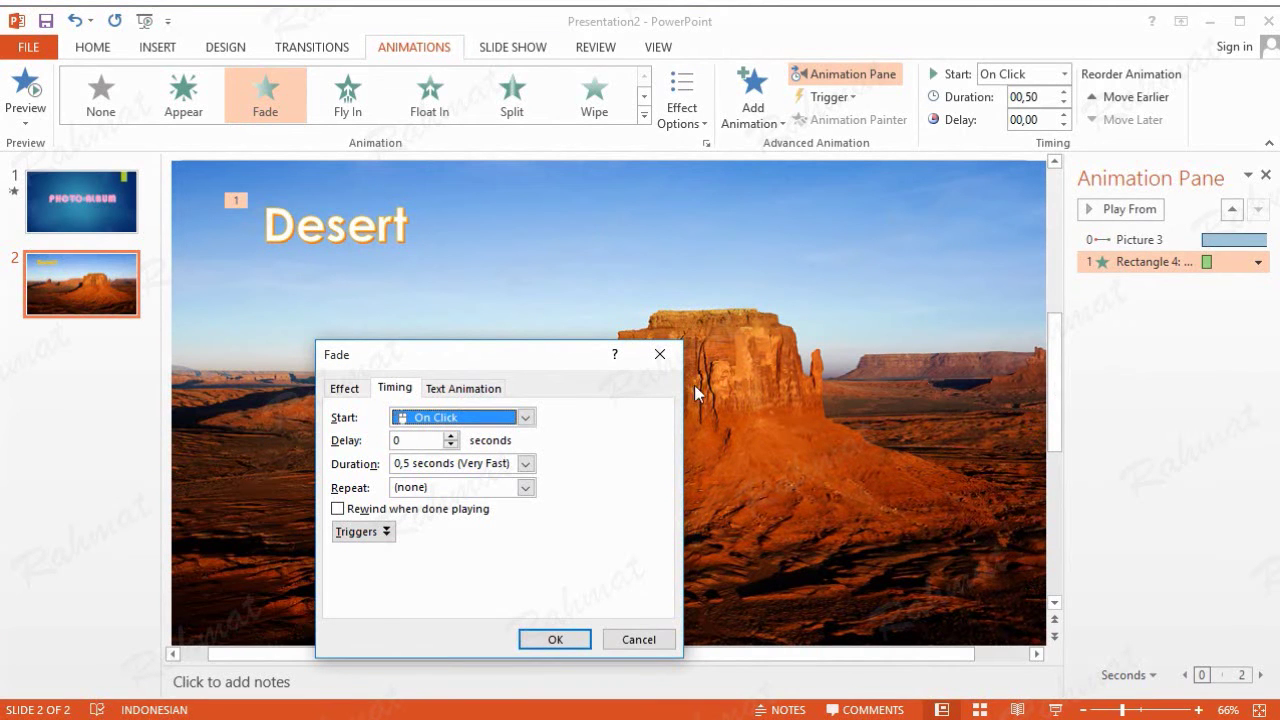
{"action": "left_click", "coordinate": [524, 417]}
{"action": "left_click", "coordinate": [465, 452]}
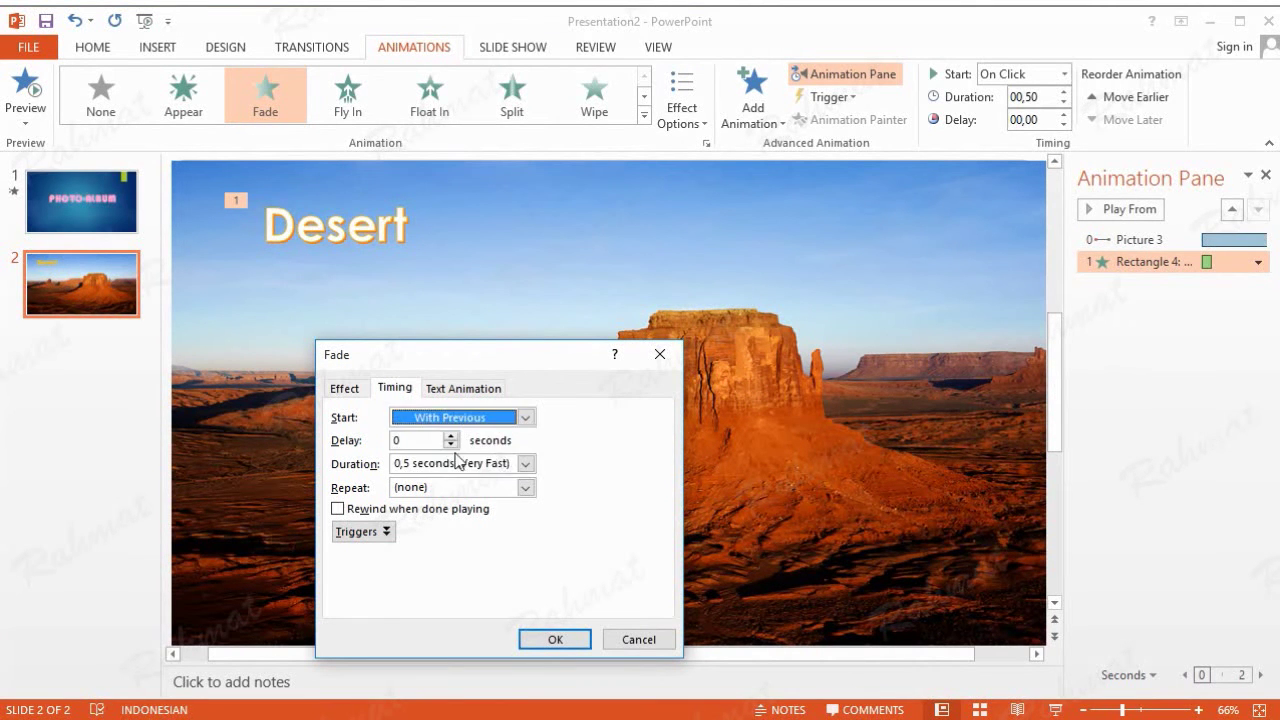
{"action": "left_click", "coordinate": [422, 442]}
{"action": "type", "text": ",2"}
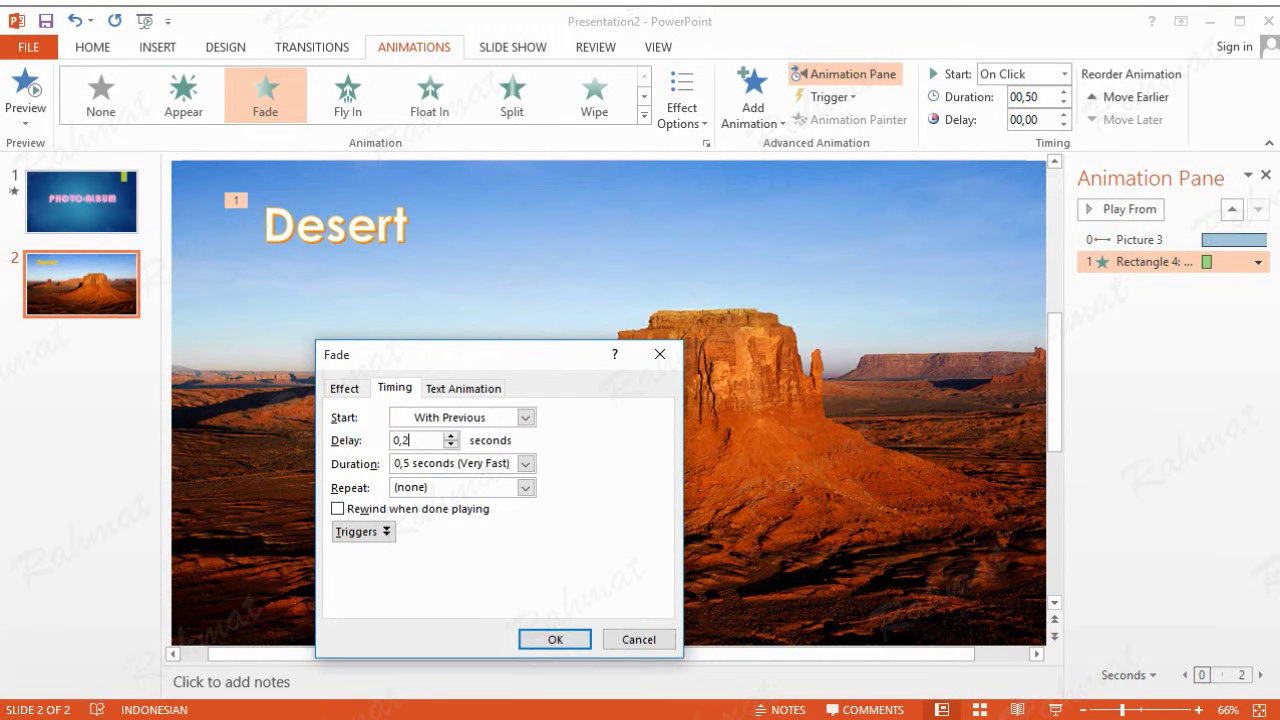
{"action": "left_click", "coordinate": [524, 464]}
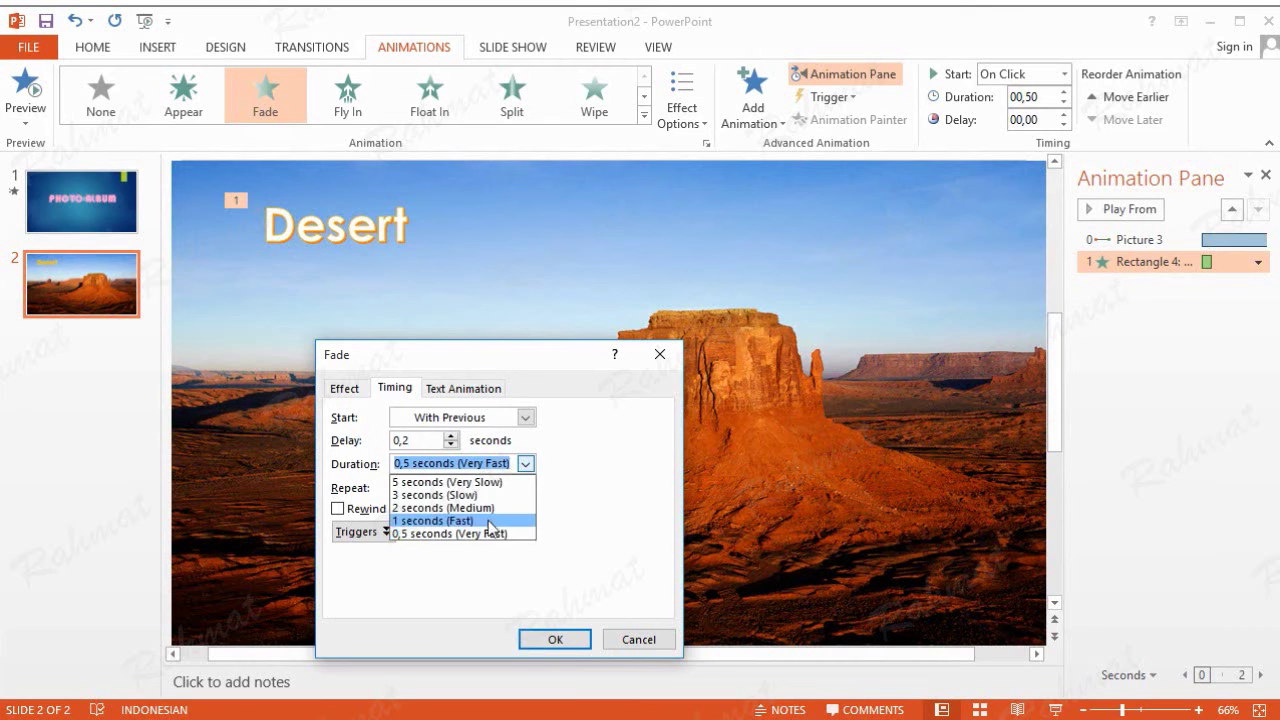
{"action": "left_click", "coordinate": [490, 521]}
{"action": "left_click", "coordinate": [549, 641]}
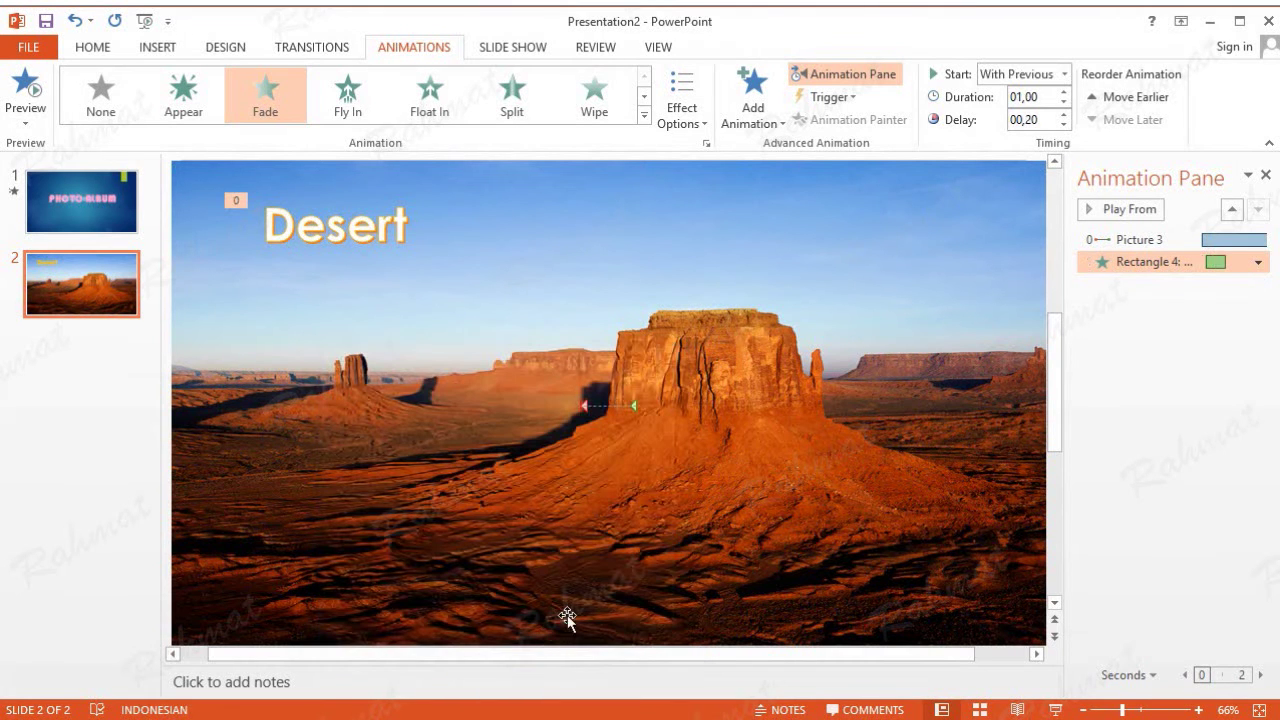
{"action": "left_click", "coordinate": [370, 226]}
{"action": "left_click", "coordinate": [771, 133]}
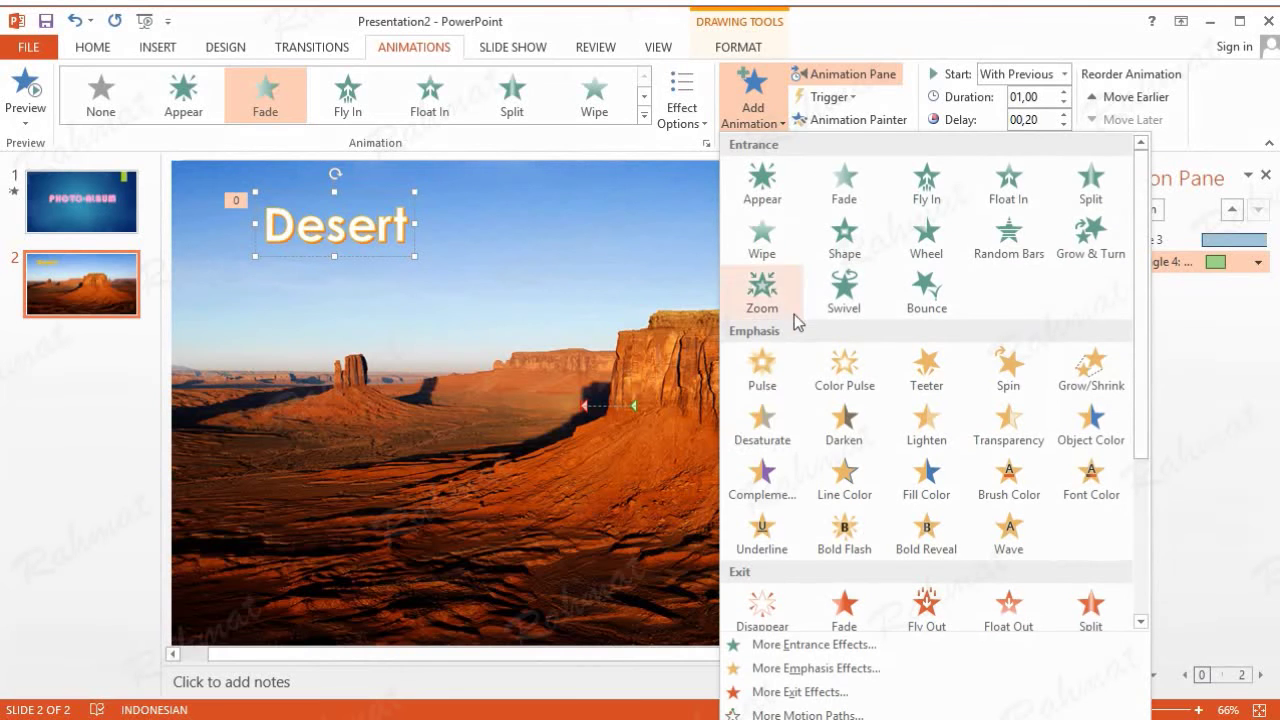
Add a Fade exit effect to the Desert title
{"action": "left_click", "coordinate": [780, 692]}
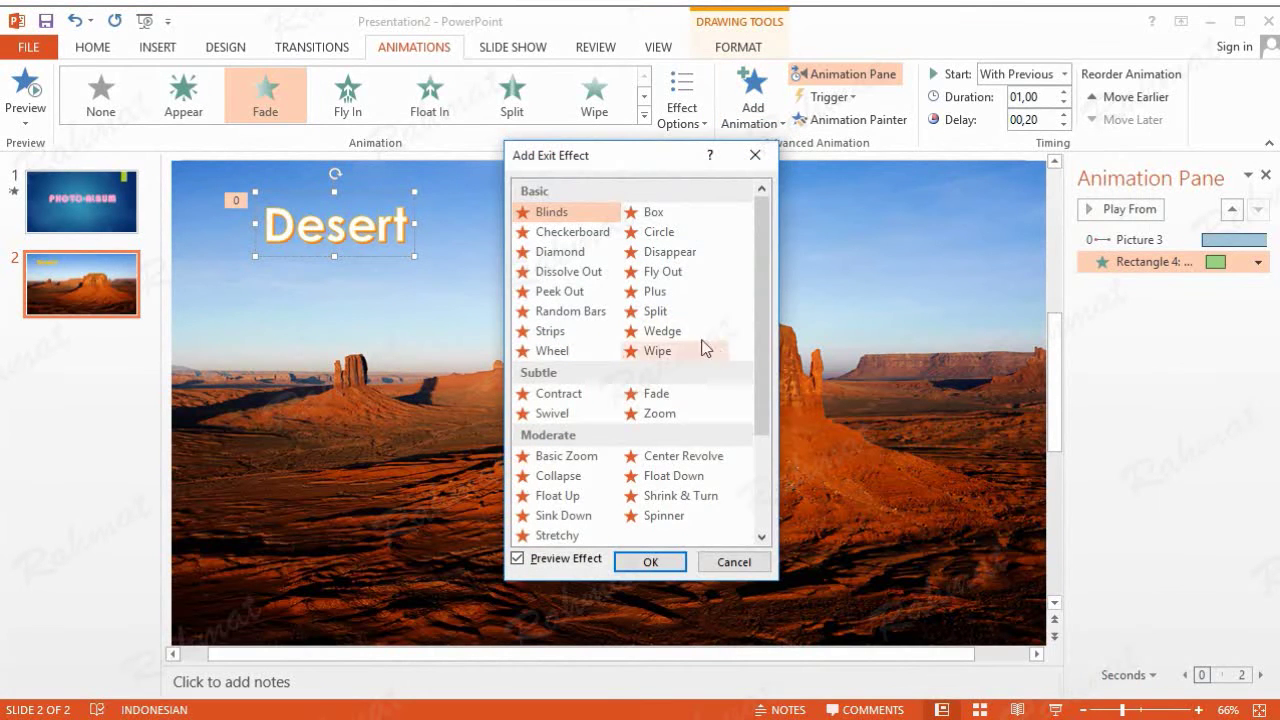
{"action": "left_click", "coordinate": [664, 393]}
{"action": "left_click", "coordinate": [655, 561]}
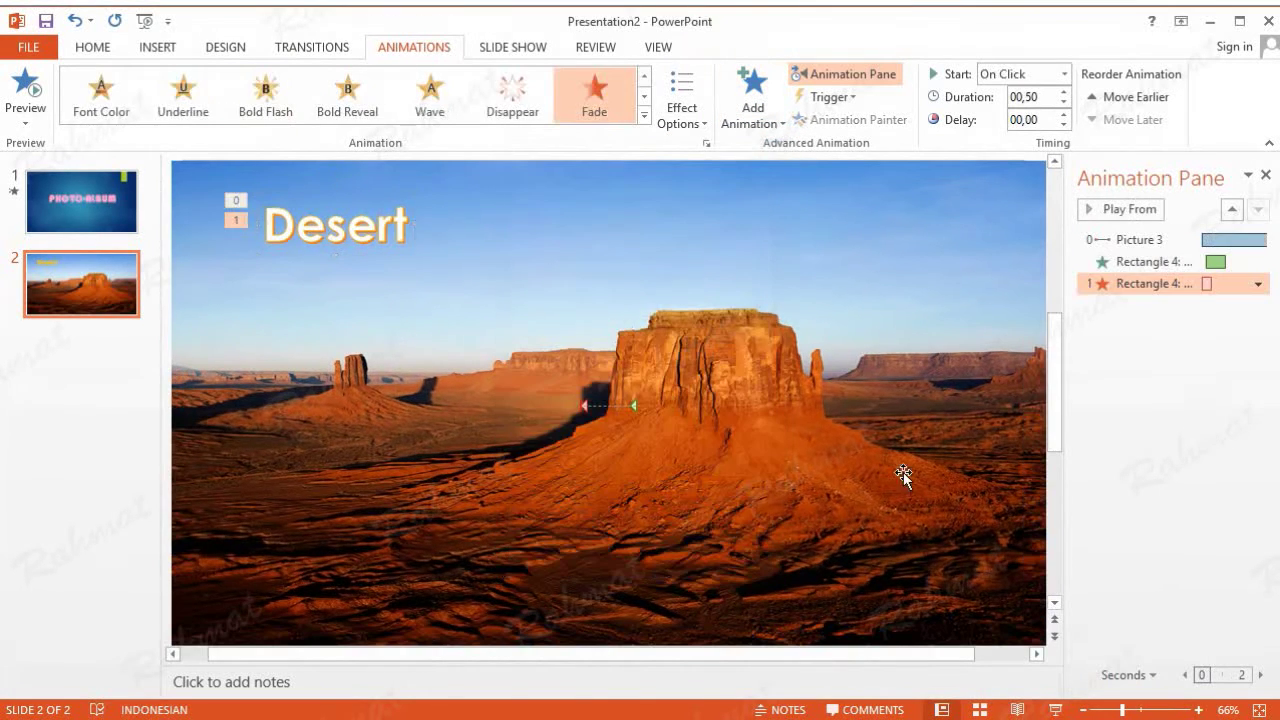
Time the title's exit fade: With Previous, 2-second delay, 2-second (Medium) duration
{"action": "left_click", "coordinate": [1258, 284]}
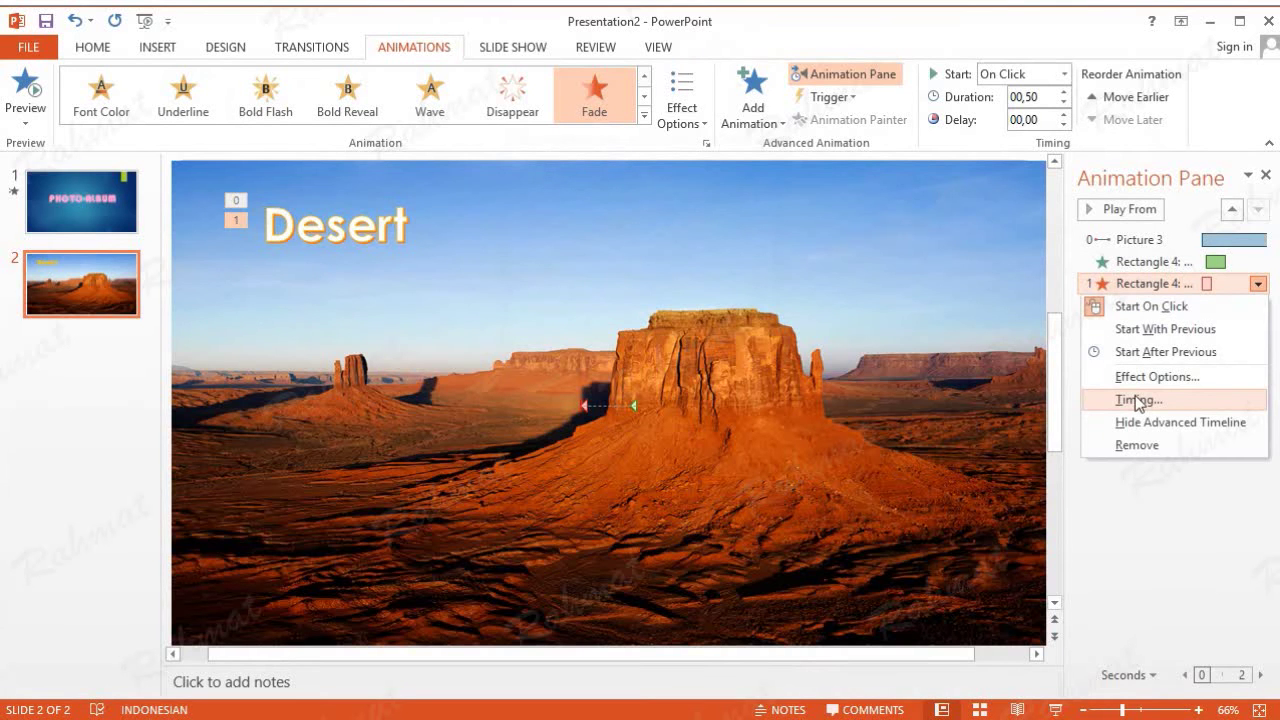
{"action": "left_click", "coordinate": [1135, 398]}
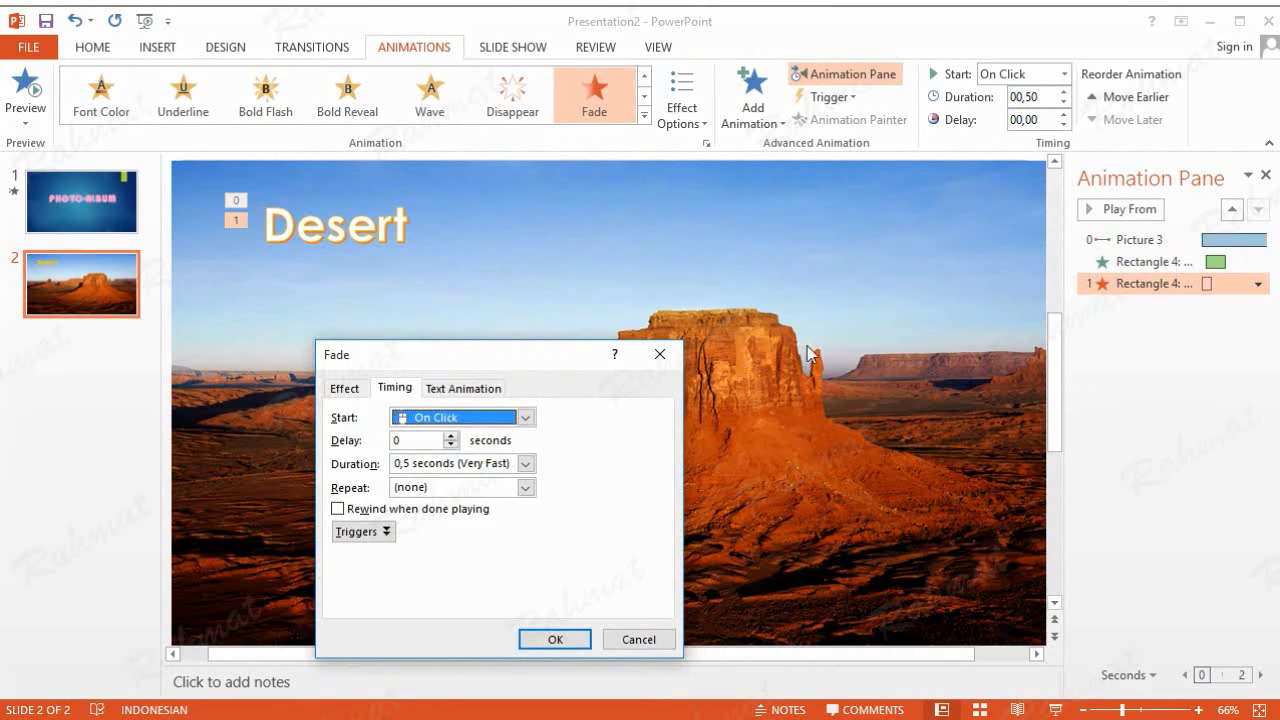
{"action": "left_click", "coordinate": [517, 418]}
{"action": "left_click", "coordinate": [440, 452]}
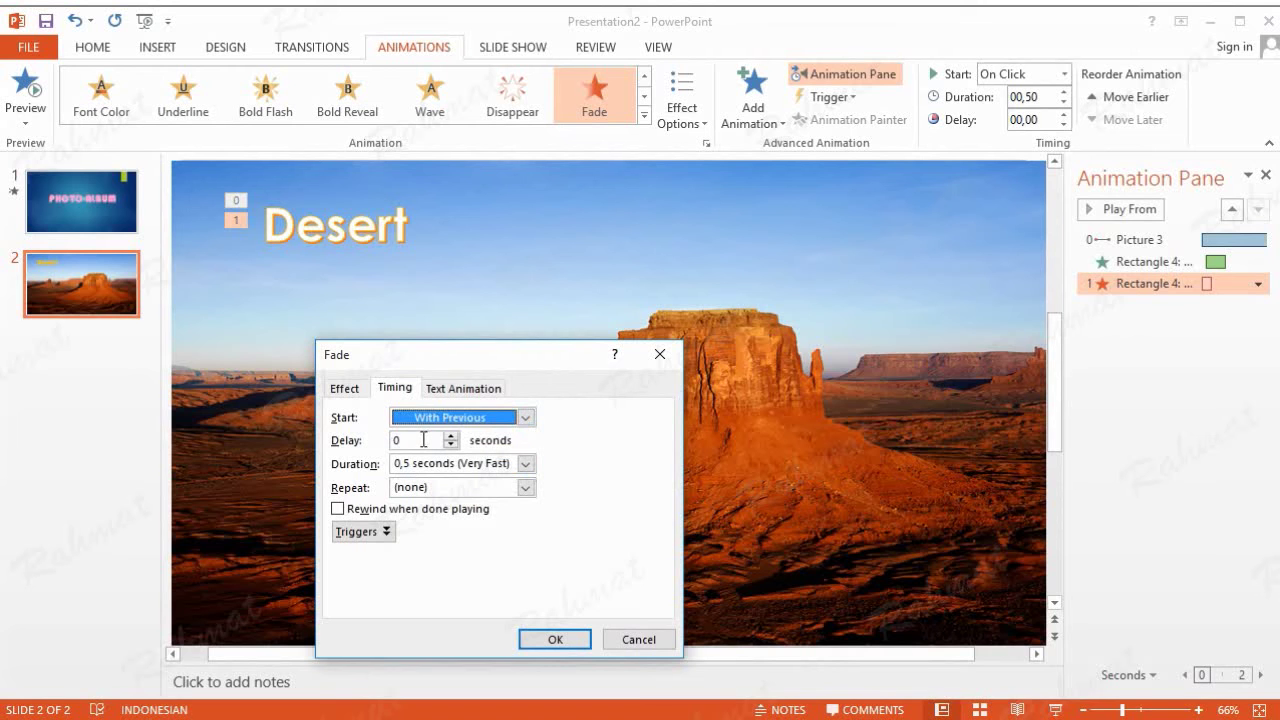
{"action": "left_click", "coordinate": [450, 436]}
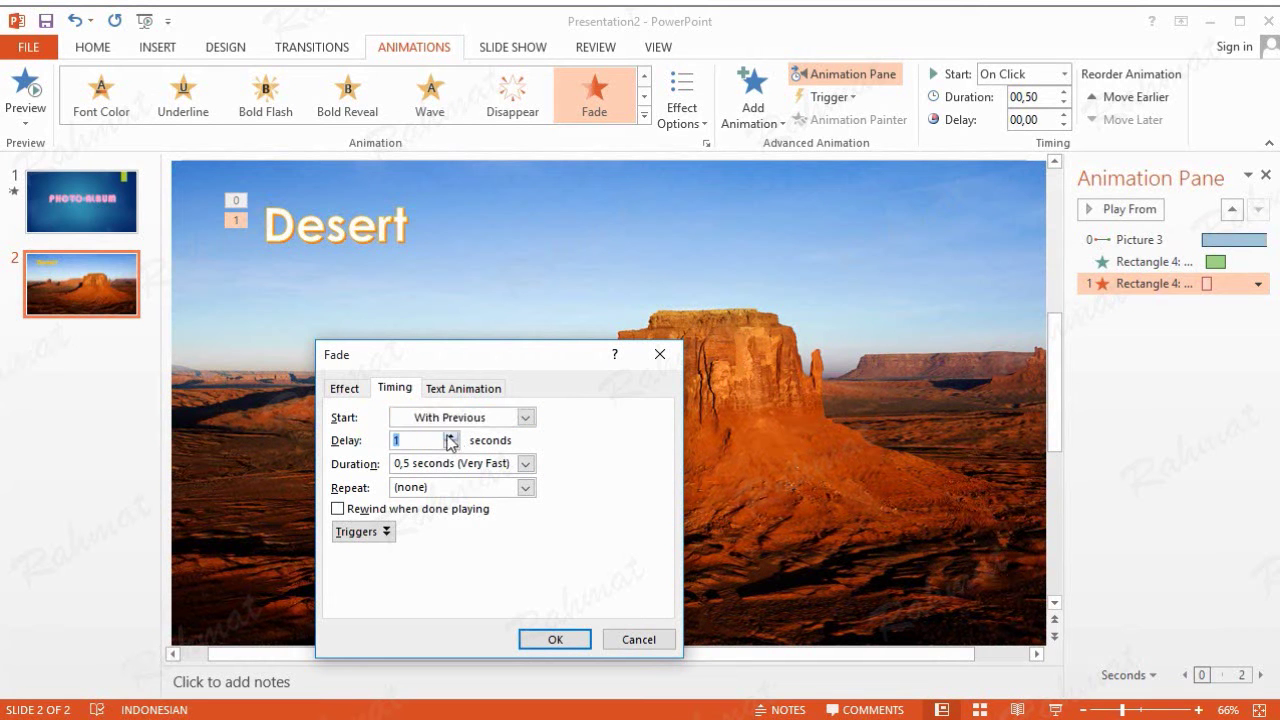
{"action": "left_click", "coordinate": [450, 436]}
{"action": "left_click", "coordinate": [525, 463]}
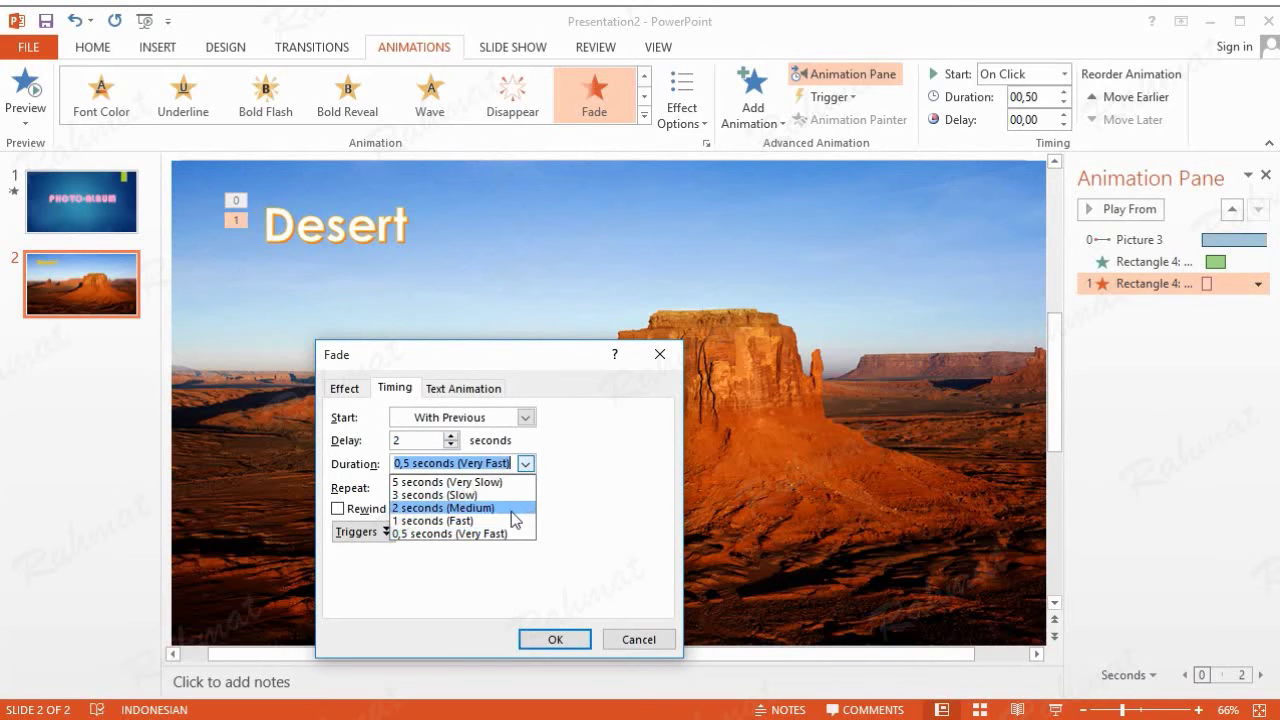
{"action": "left_click", "coordinate": [450, 508]}
{"action": "left_click", "coordinate": [551, 639]}
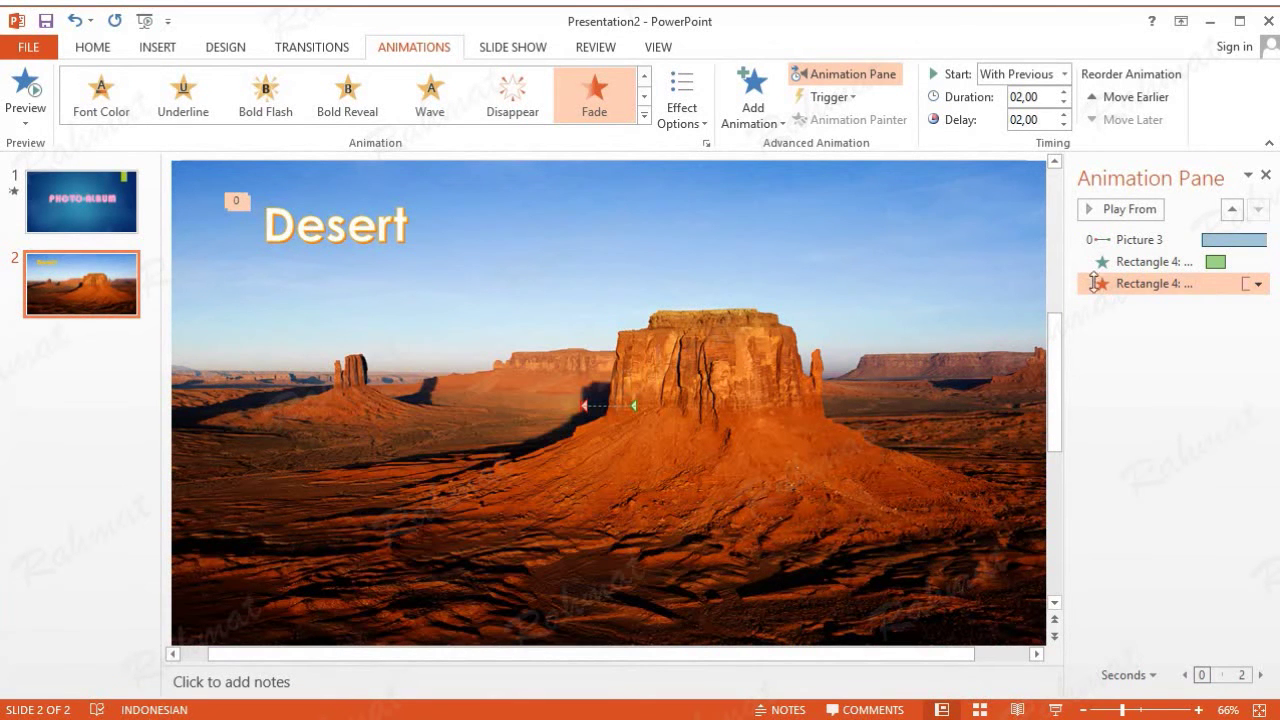
Add a Fade exit effect to the Desert photo
{"action": "left_click", "coordinate": [803, 281]}
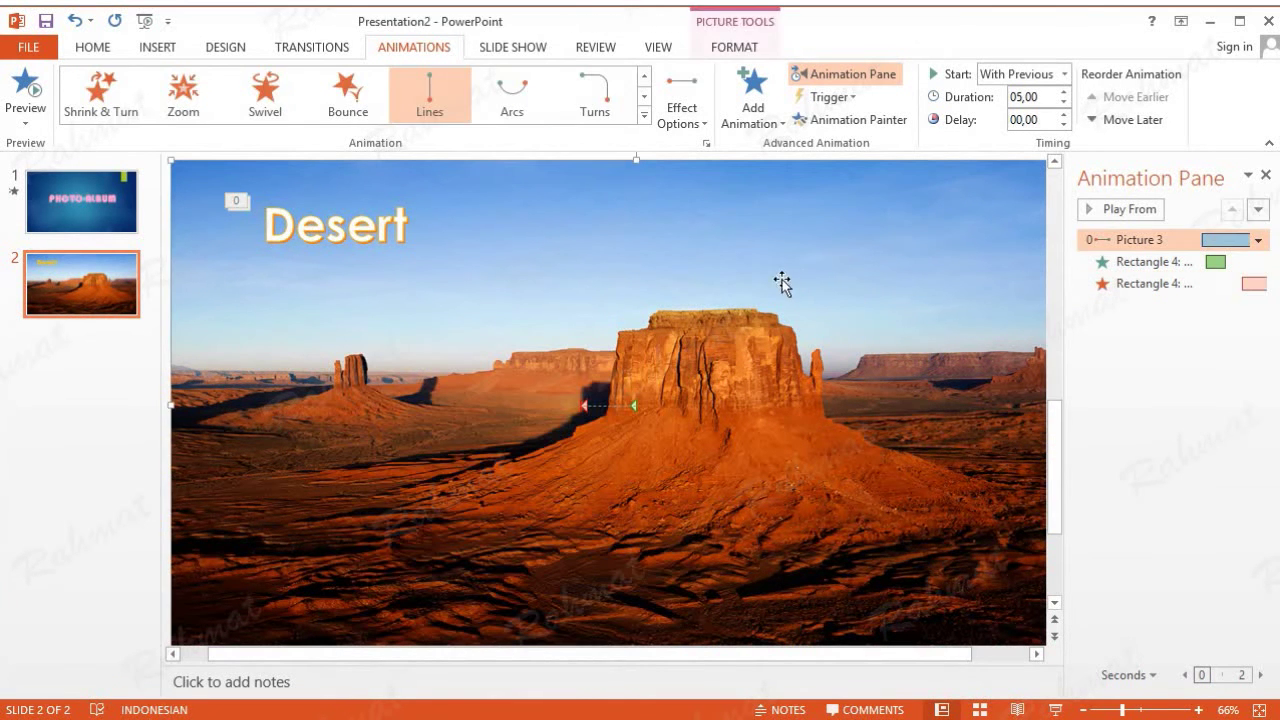
{"action": "left_click", "coordinate": [738, 122]}
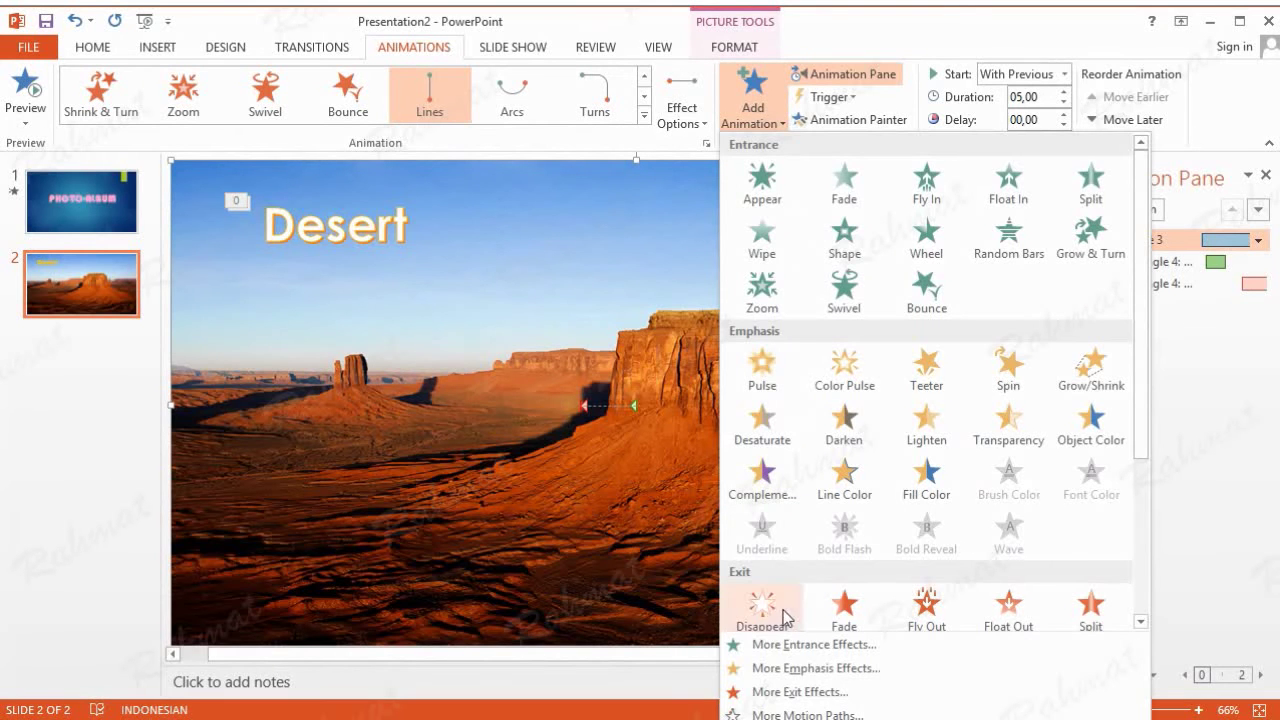
{"action": "left_click", "coordinate": [780, 692]}
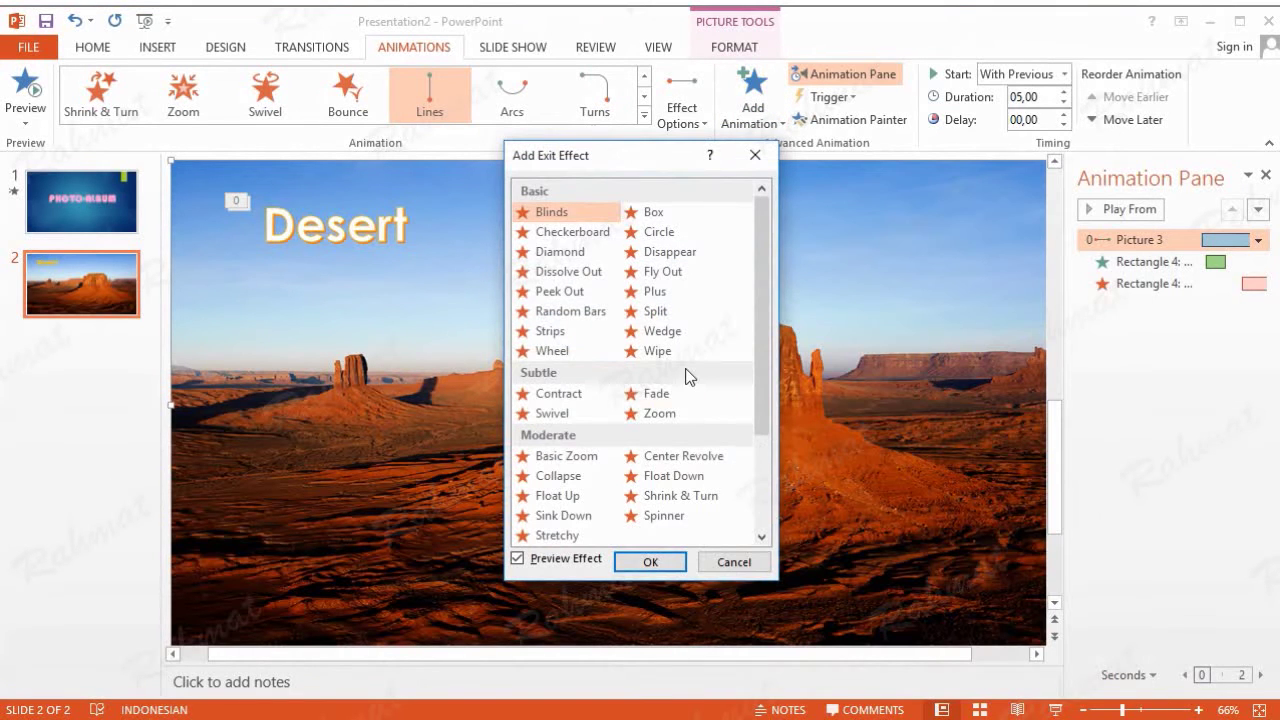
{"action": "left_click", "coordinate": [678, 396]}
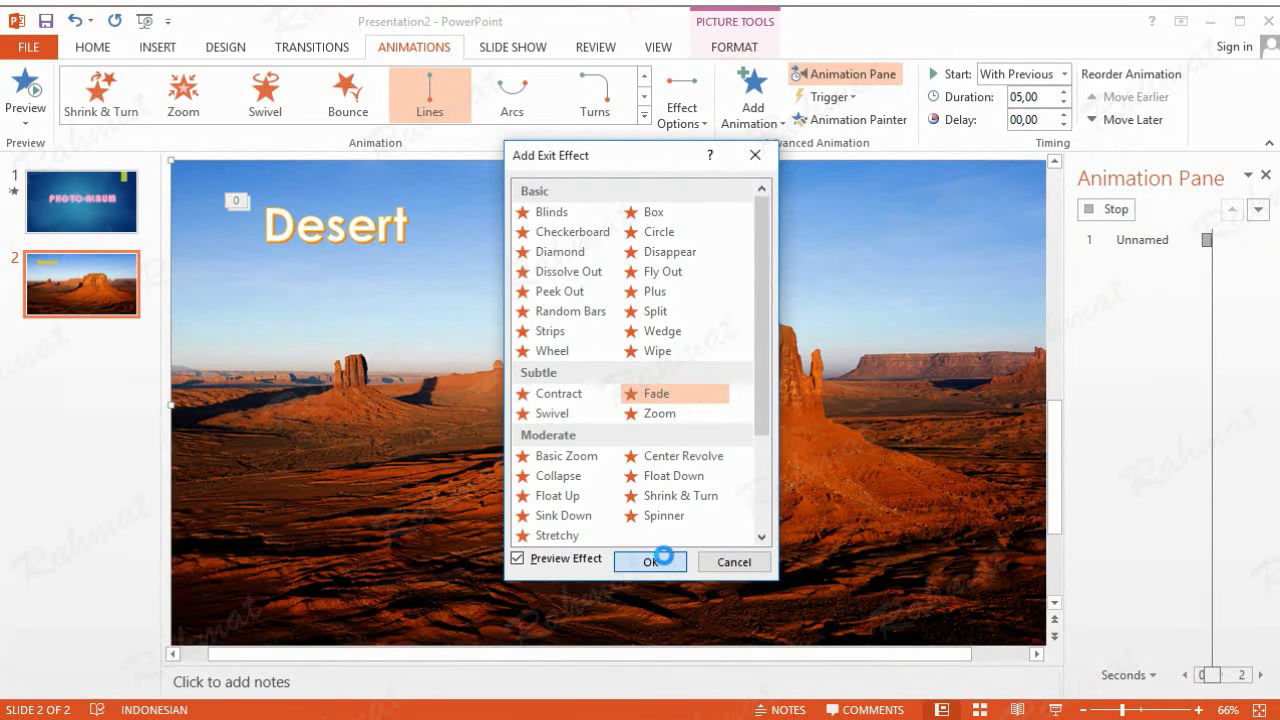
{"action": "left_click", "coordinate": [662, 557]}
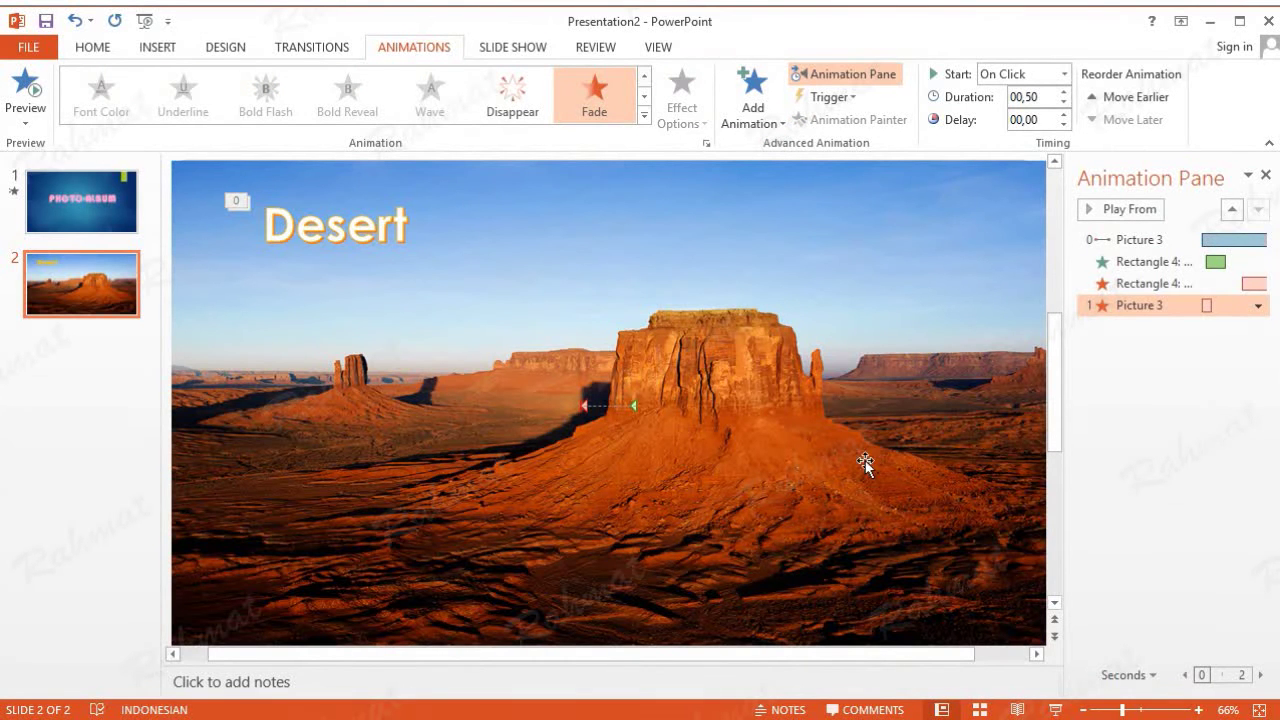
Time the photo's exit fade: With Previous, 3,5-second delay, 1-second (Fast) duration
{"action": "left_click", "coordinate": [1258, 305]}
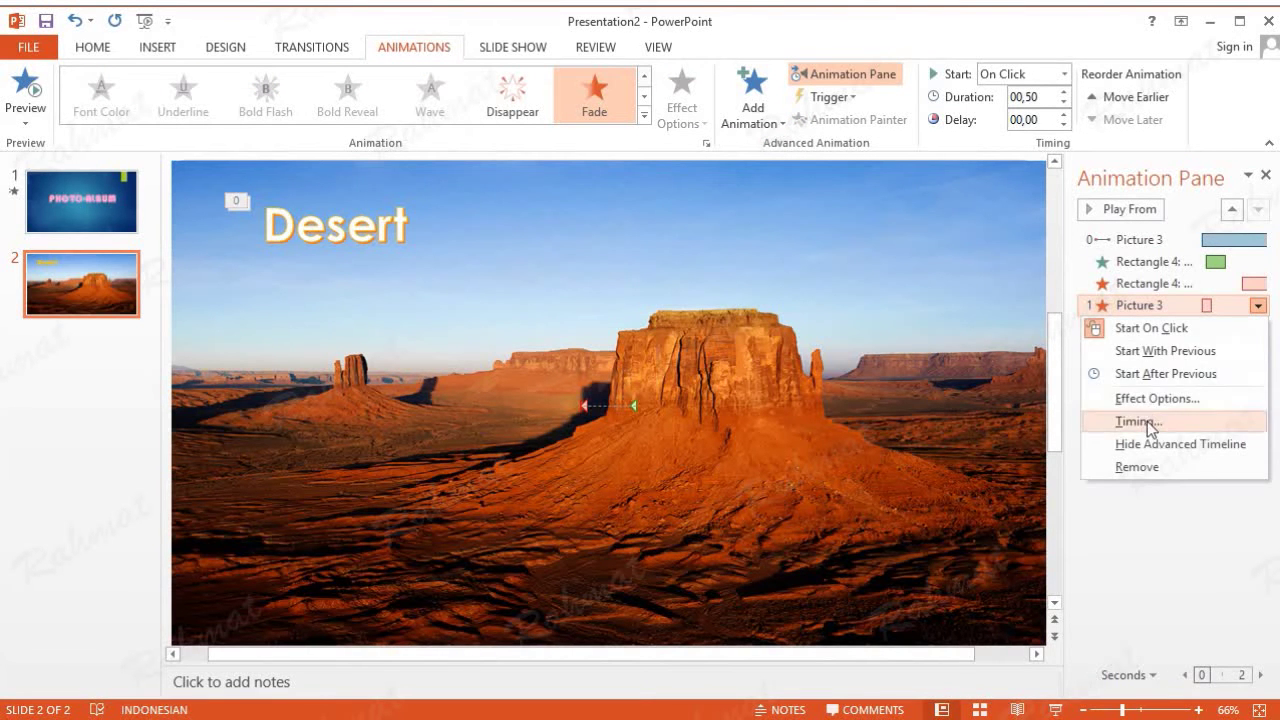
{"action": "left_click", "coordinate": [1147, 421]}
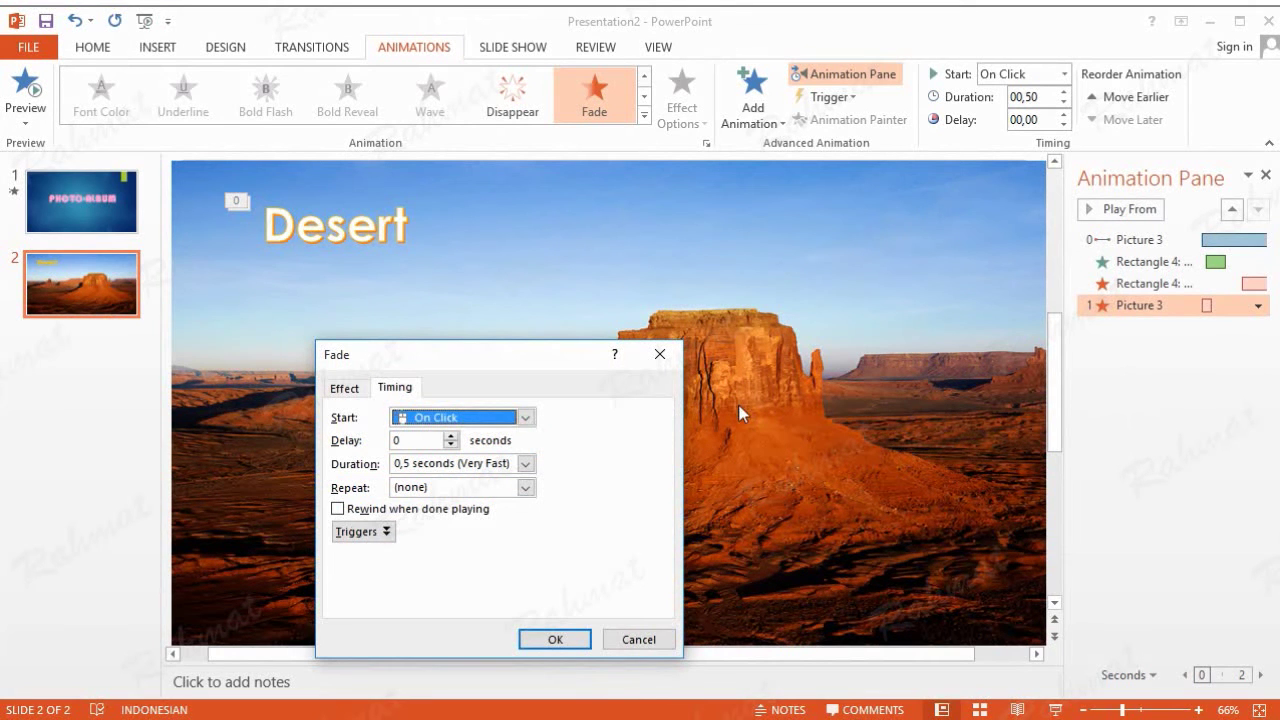
{"action": "left_click", "coordinate": [498, 417]}
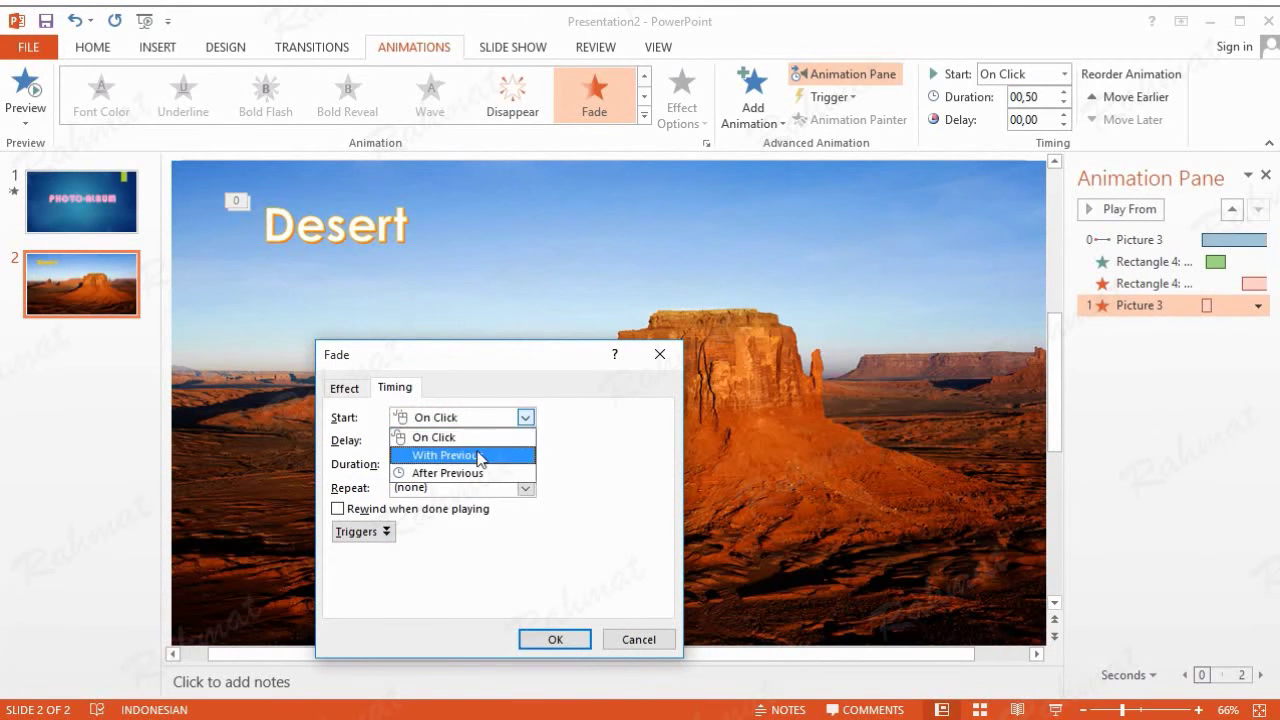
{"action": "left_click", "coordinate": [475, 451]}
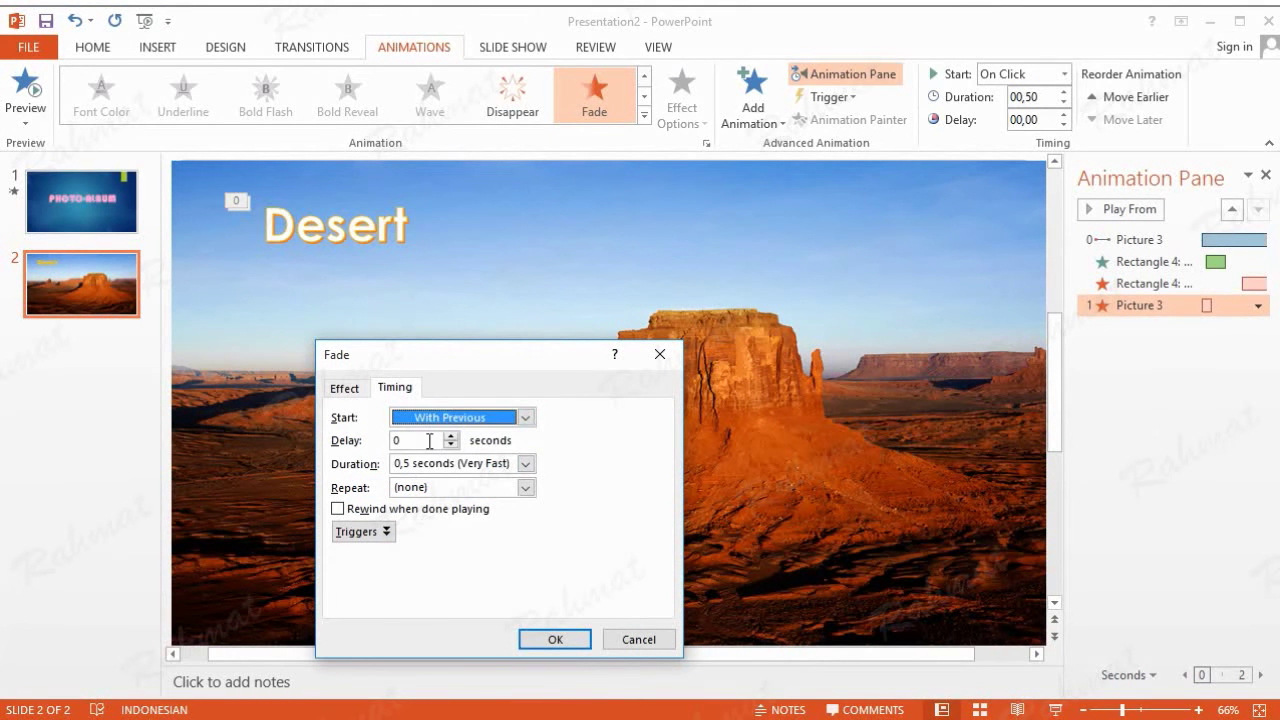
{"action": "left_click", "coordinate": [452, 436]}
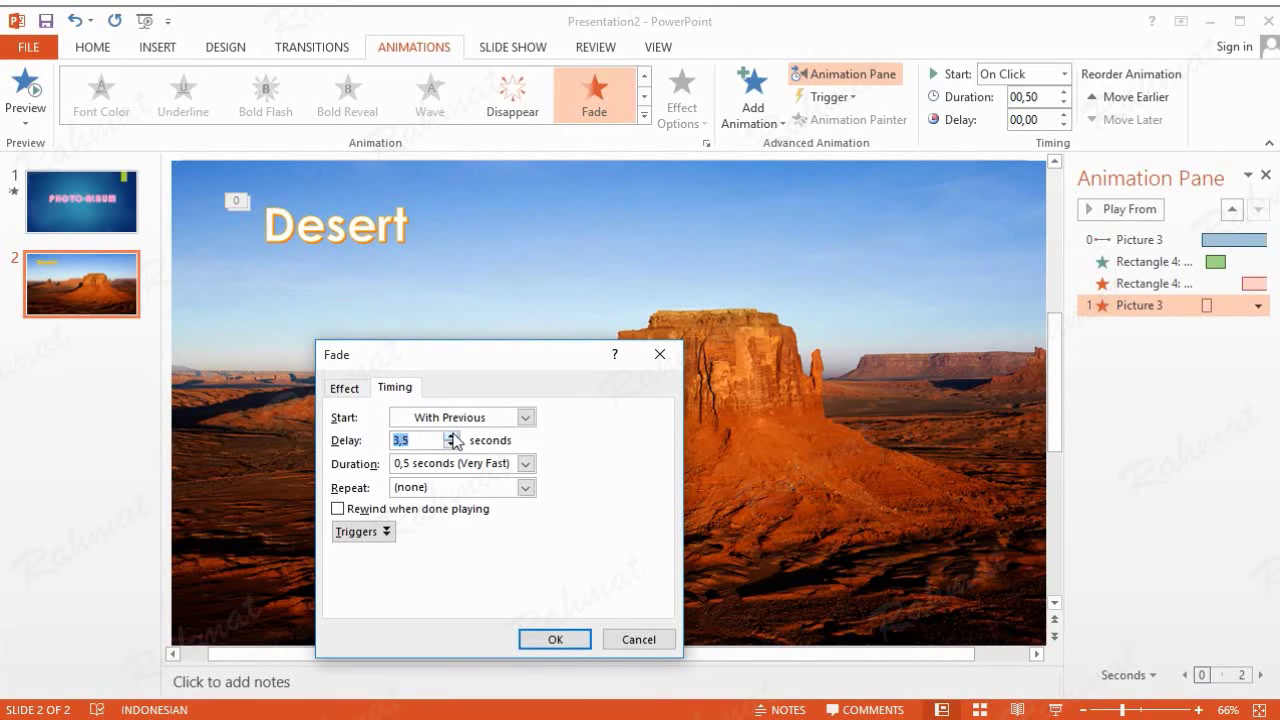
{"action": "left_click", "coordinate": [526, 463]}
{"action": "left_click", "coordinate": [500, 522]}
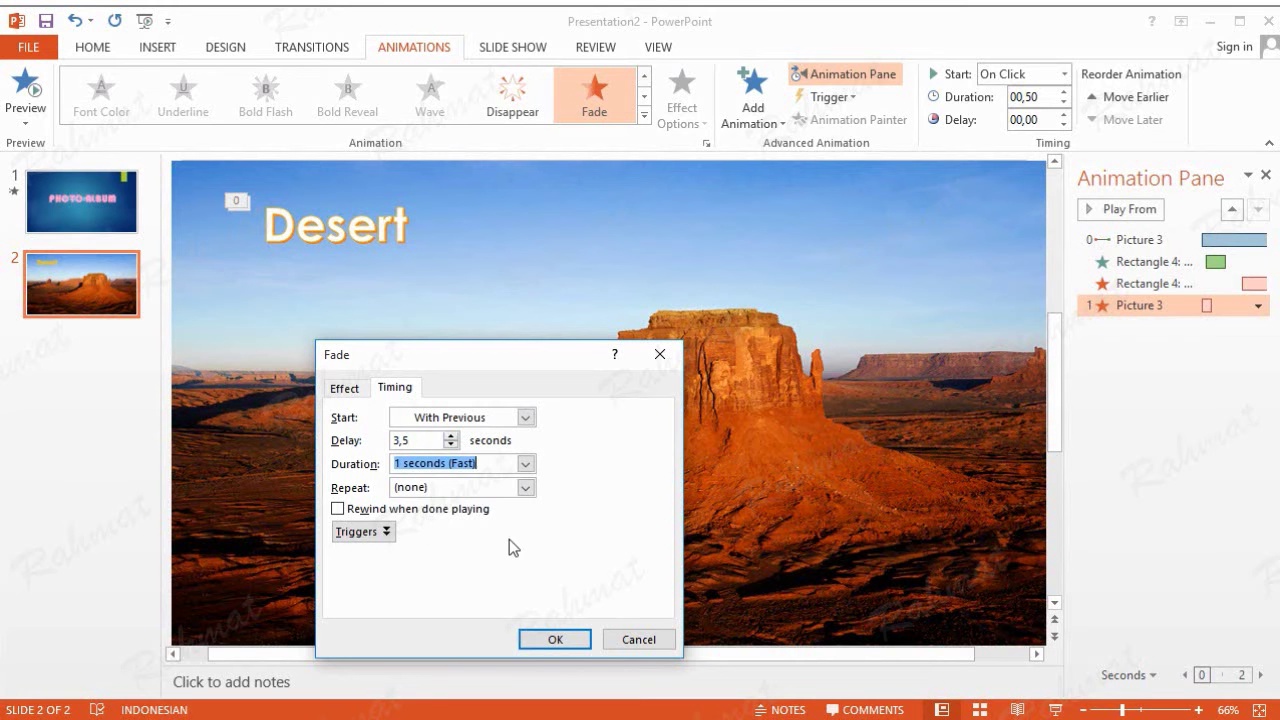
{"action": "left_click", "coordinate": [553, 639]}
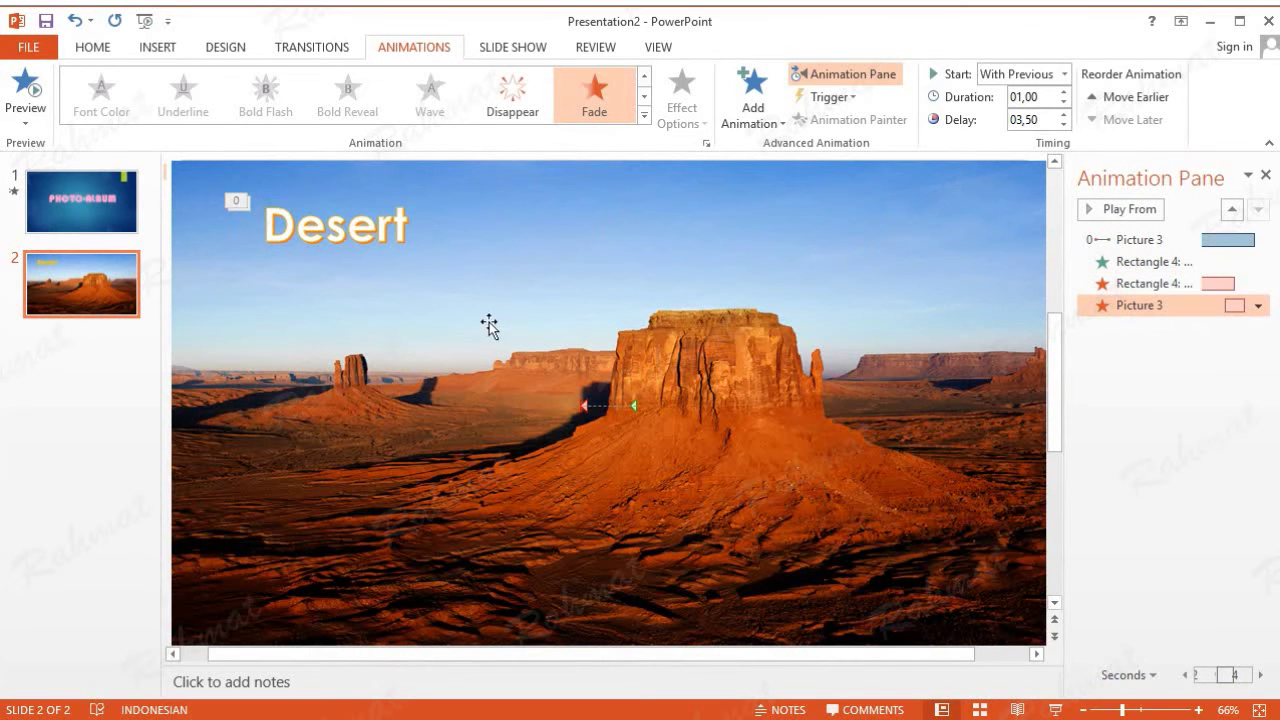
Insert the Lighthouse sample picture from Sample Pictures onto slide 2
{"action": "left_click", "coordinate": [150, 48]}
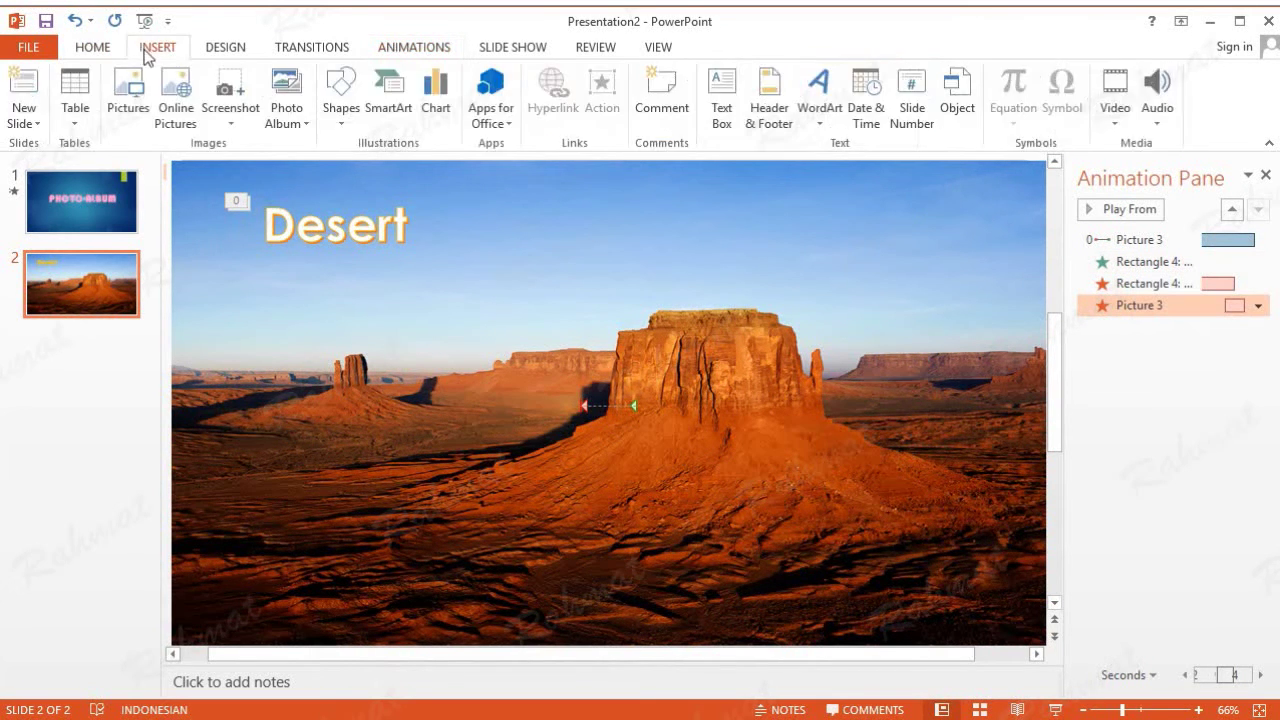
{"action": "left_click", "coordinate": [138, 103]}
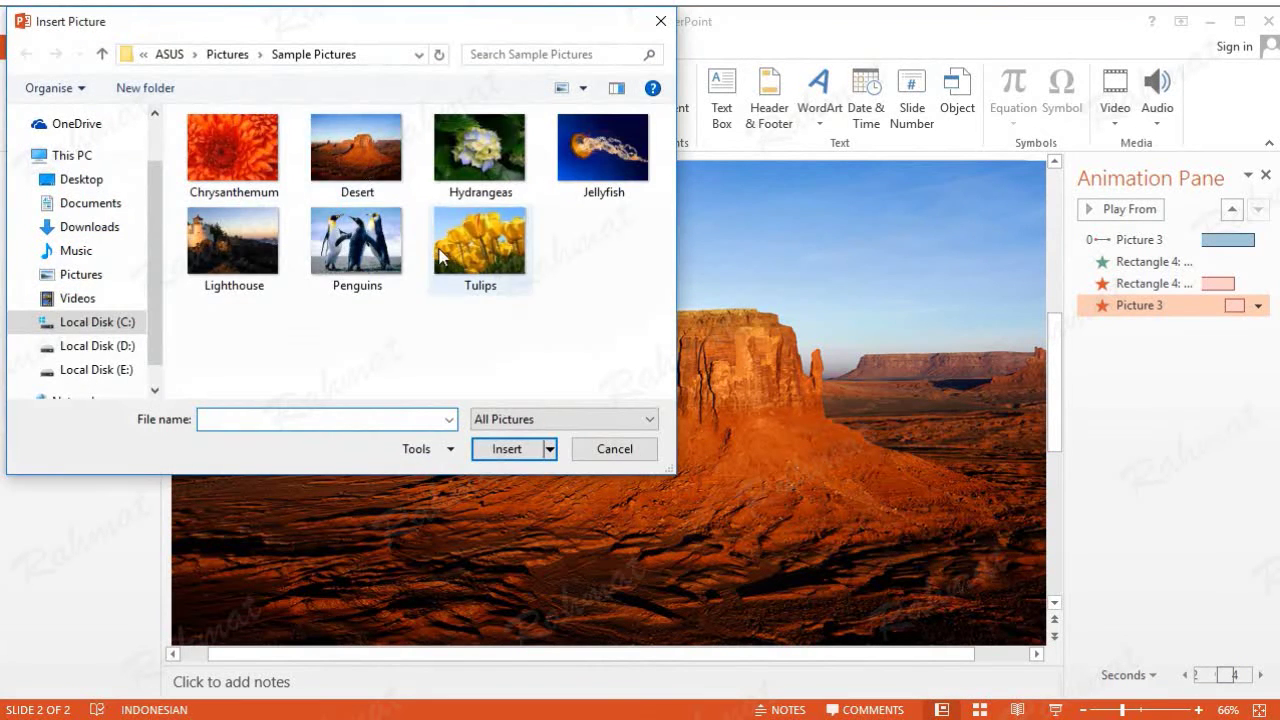
{"action": "left_click", "coordinate": [241, 245]}
{"action": "double_click", "coordinate": [241, 245]}
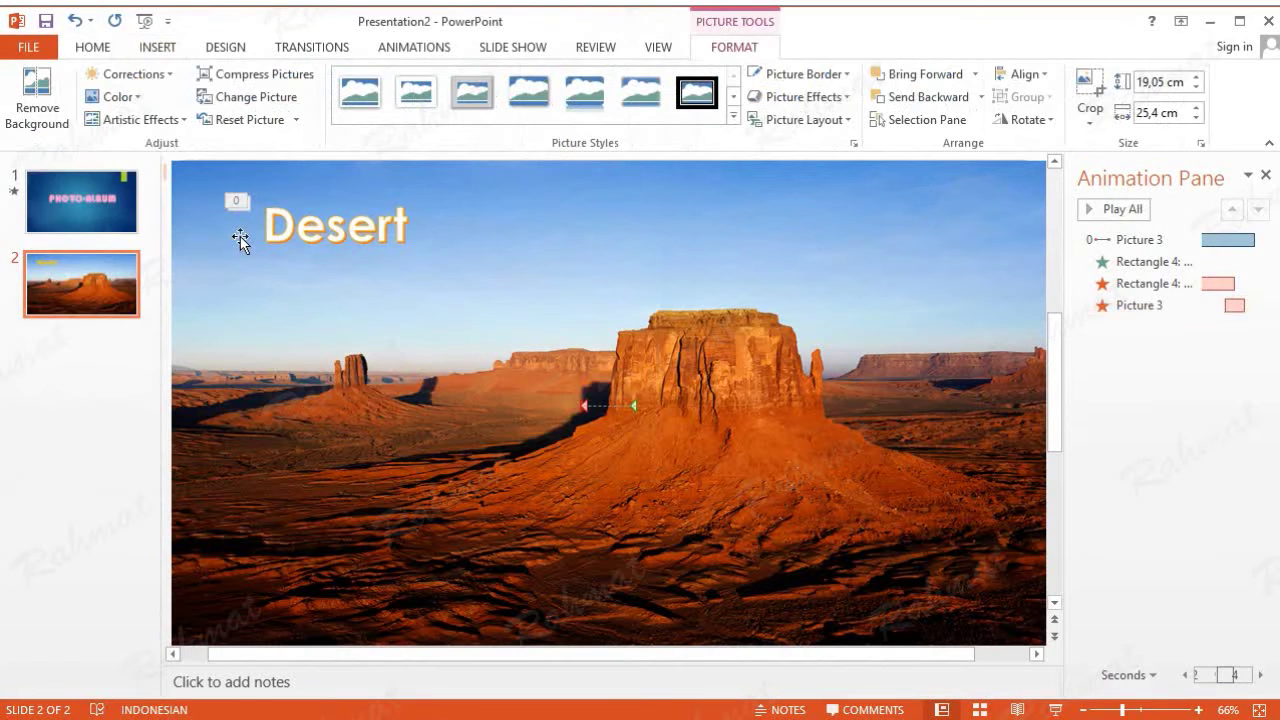
Unlock the aspect ratio and size the lighthouse photo to 19,9 × 36,49 cm
{"action": "left_click", "coordinate": [1201, 146]}
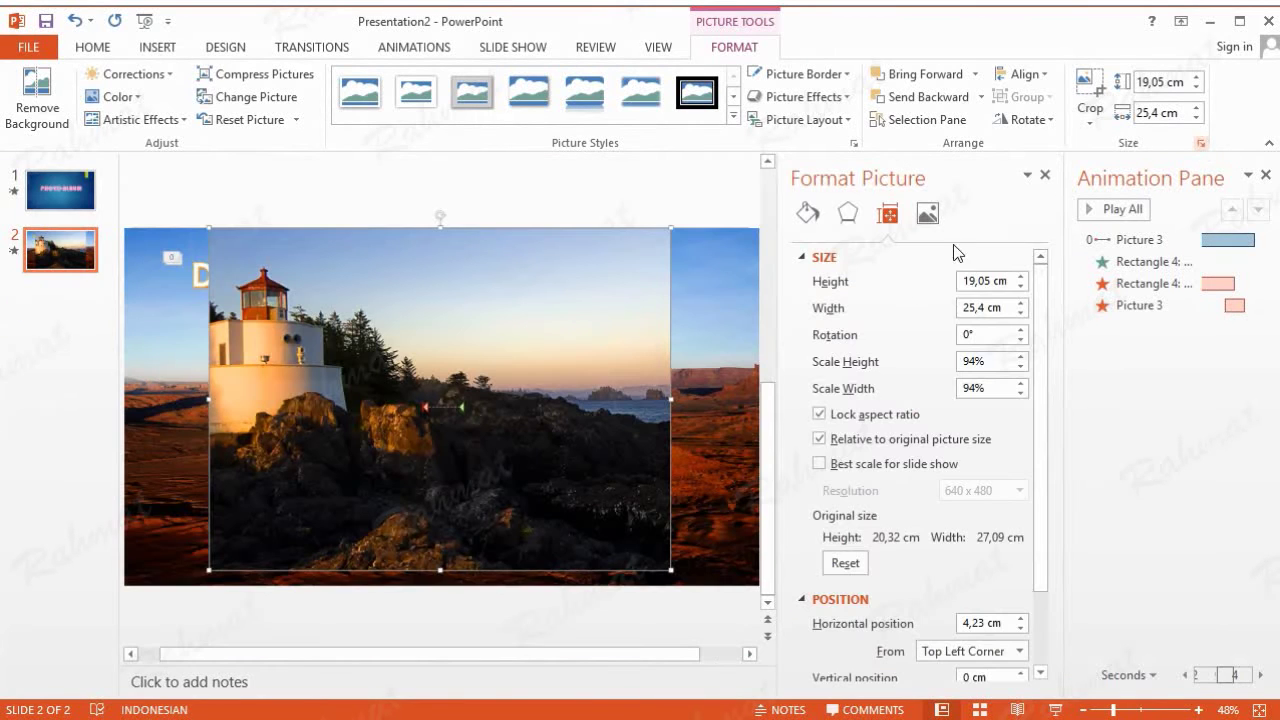
{"action": "double_click", "coordinate": [988, 281]}
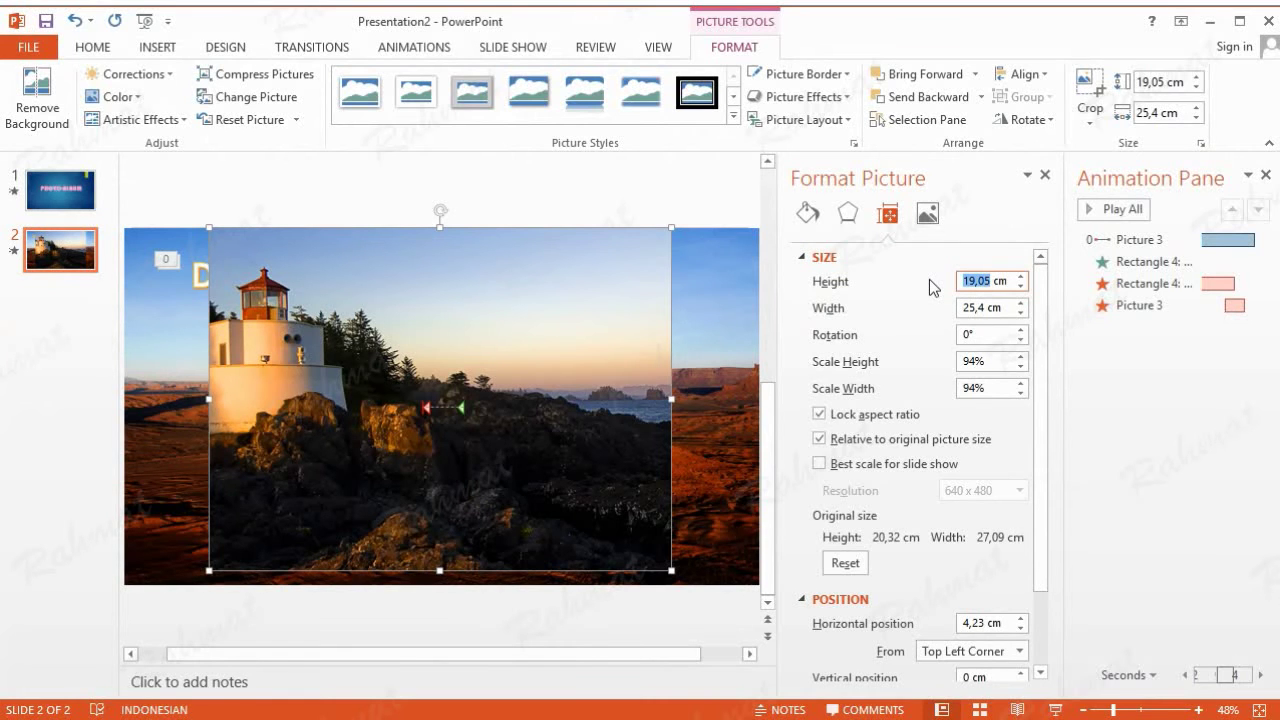
{"action": "type", "text": "19,9"}
{"action": "left_click", "coordinate": [820, 415]}
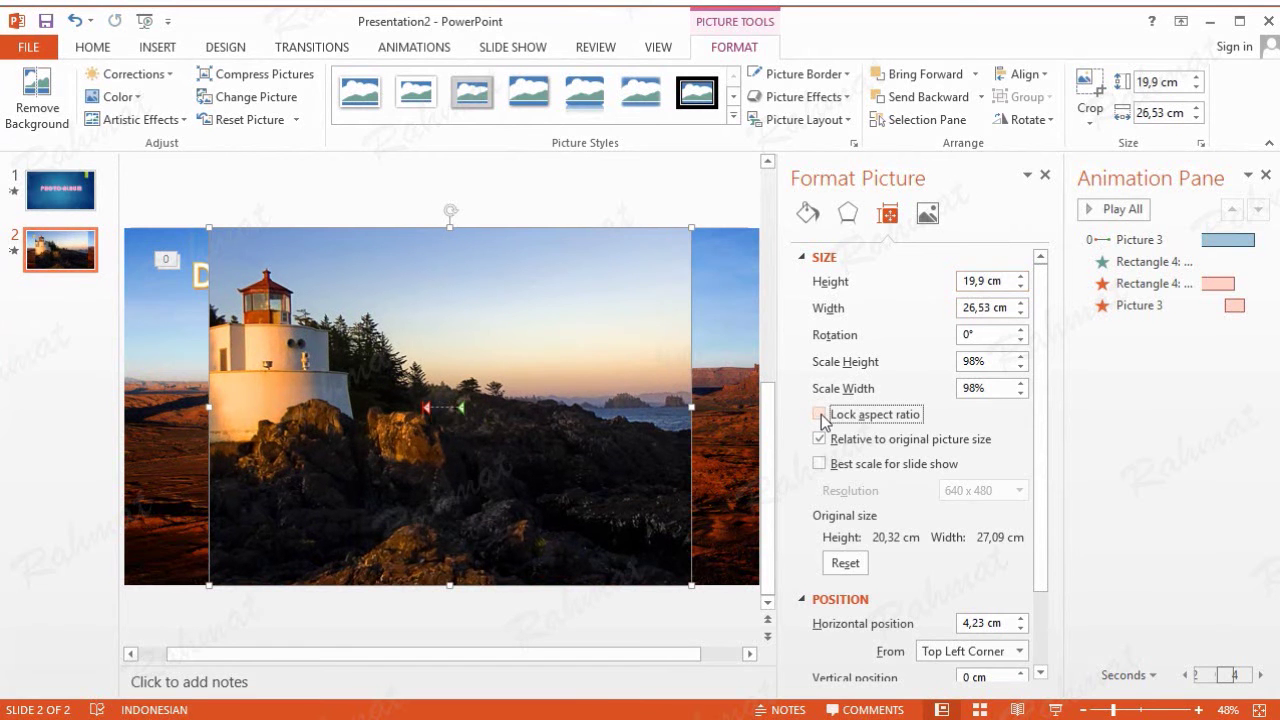
{"action": "left_click", "coordinate": [973, 309]}
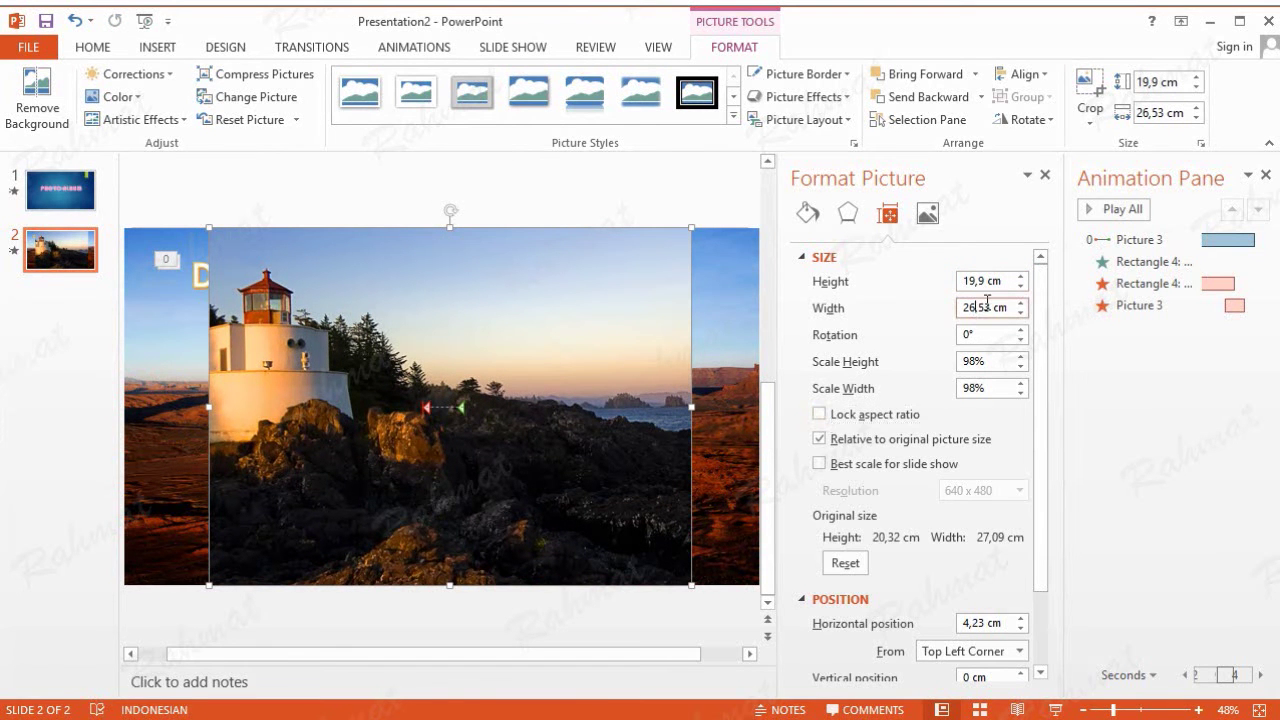
{"action": "left_click_drag", "start_coordinate": [986, 305], "coordinate": [950, 316]}
{"action": "type", "text": "36"}
{"action": "key", "text": "Return"}
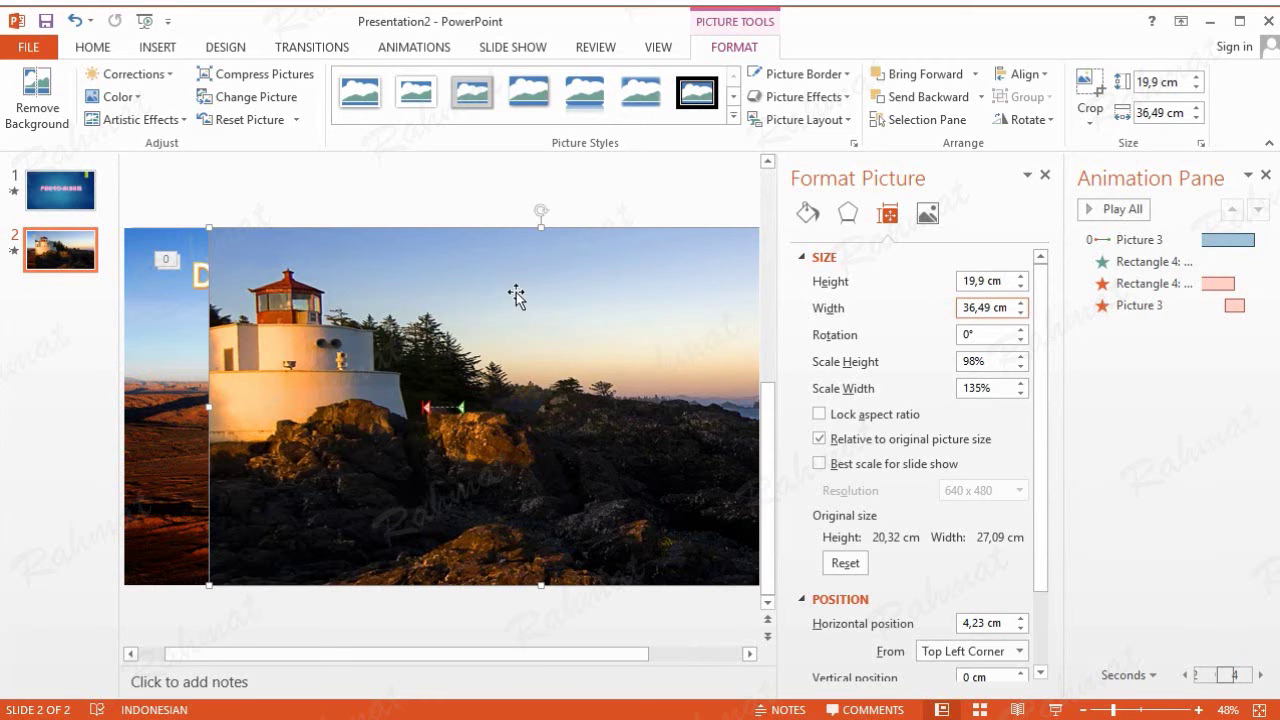
{"action": "left_click", "coordinate": [1045, 175]}
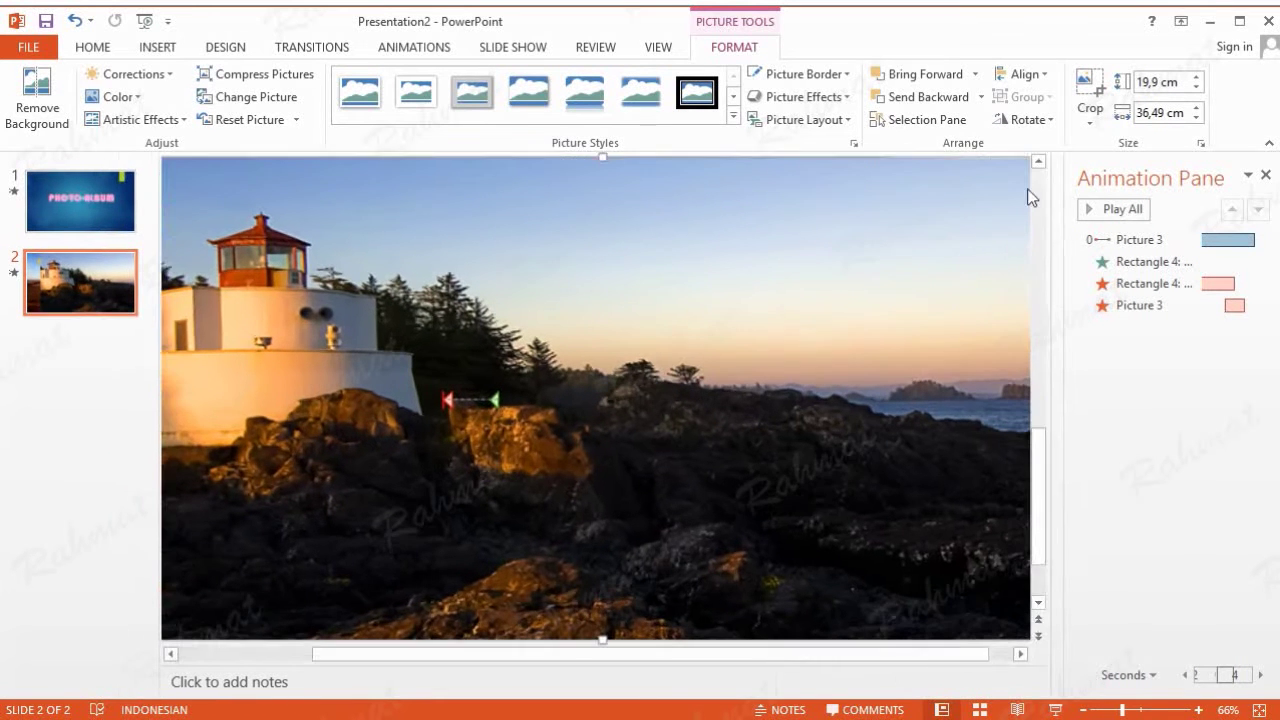
Set the lighthouse photo's horizontal position to -2,62 cm
{"action": "right_click", "coordinate": [655, 302]}
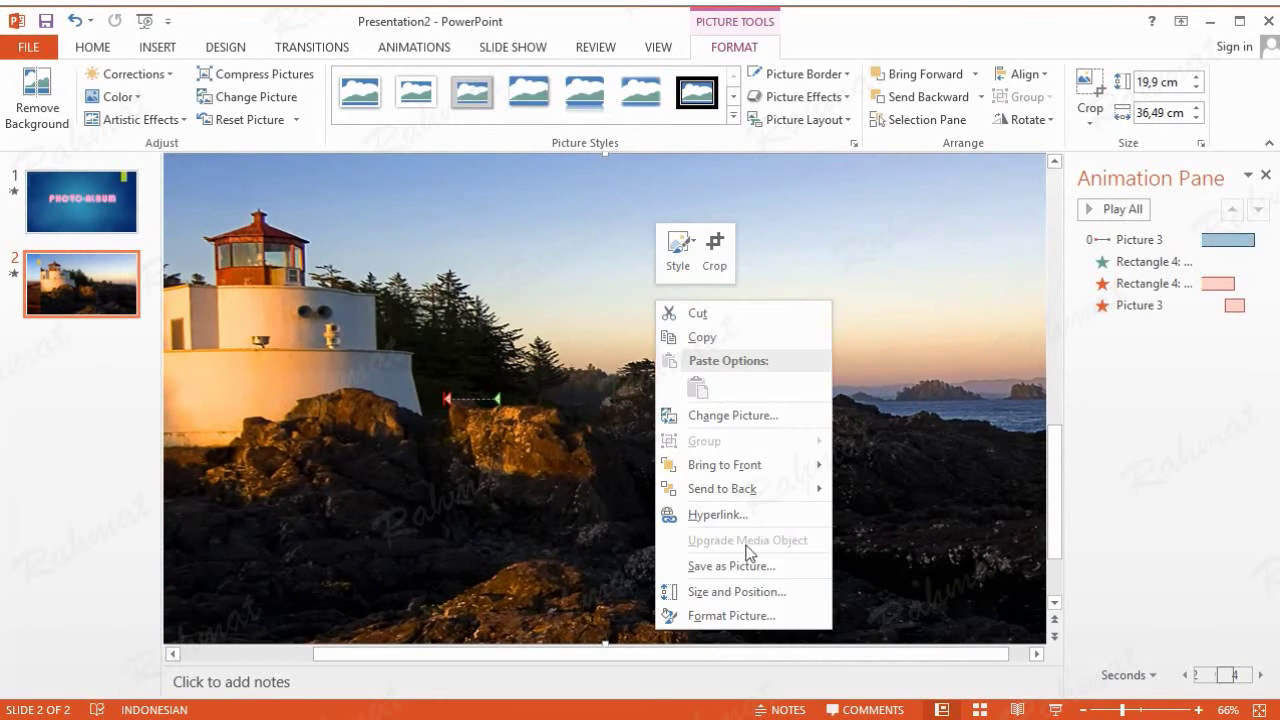
{"action": "left_click", "coordinate": [737, 592]}
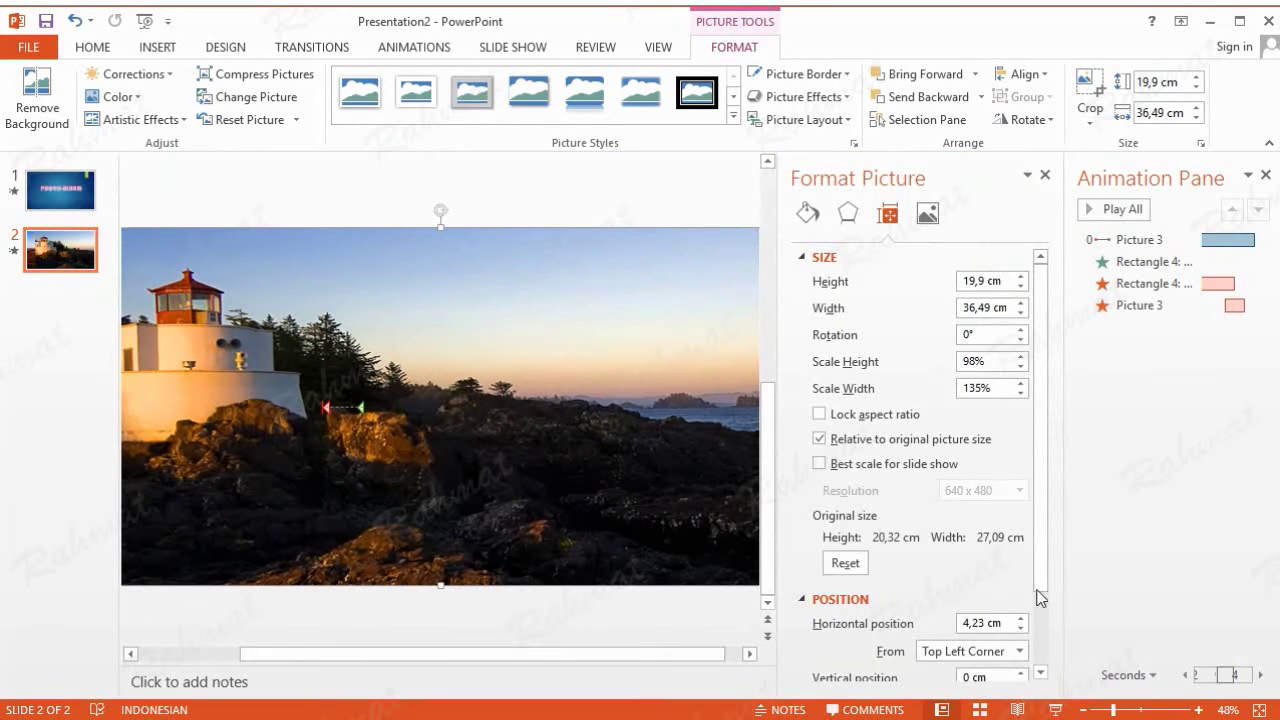
{"action": "left_click_drag", "start_coordinate": [1041, 587], "coordinate": [1041, 657]}
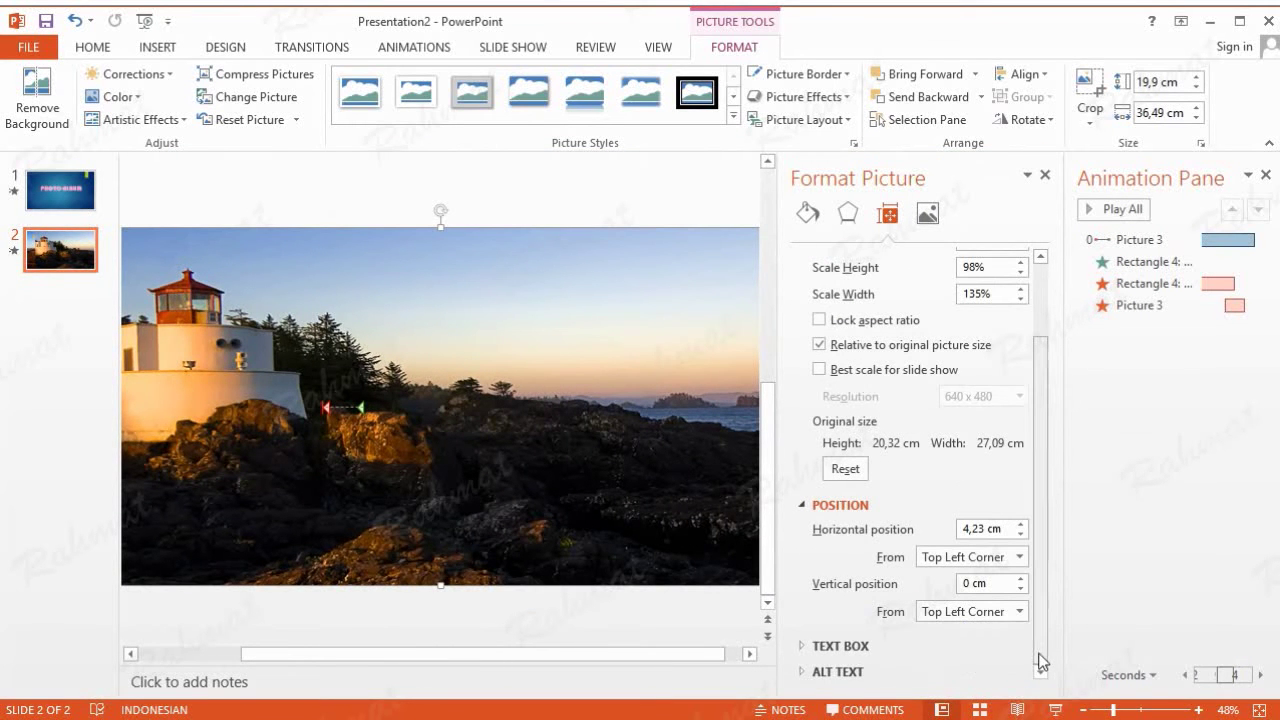
{"action": "left_click", "coordinate": [966, 529]}
{"action": "left_click_drag", "start_coordinate": [987, 528], "coordinate": [896, 536]}
{"action": "type", "text": "-2"}
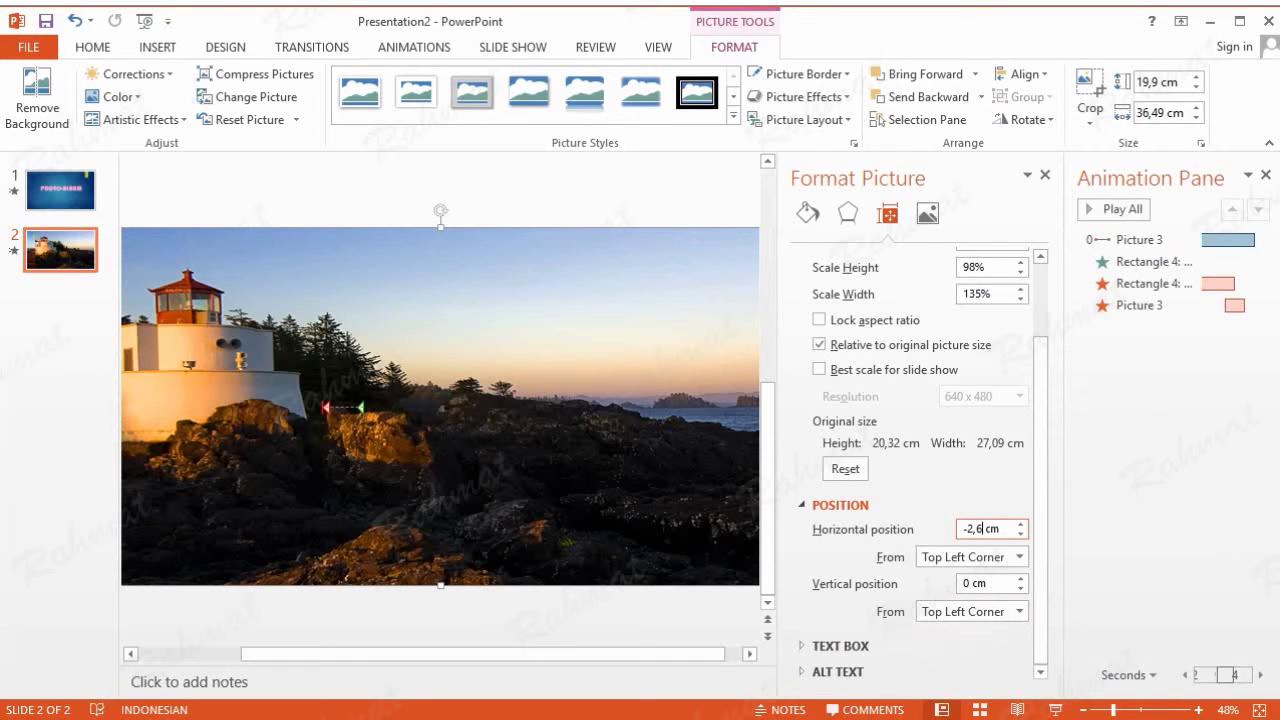
{"action": "left_click", "coordinate": [970, 582]}
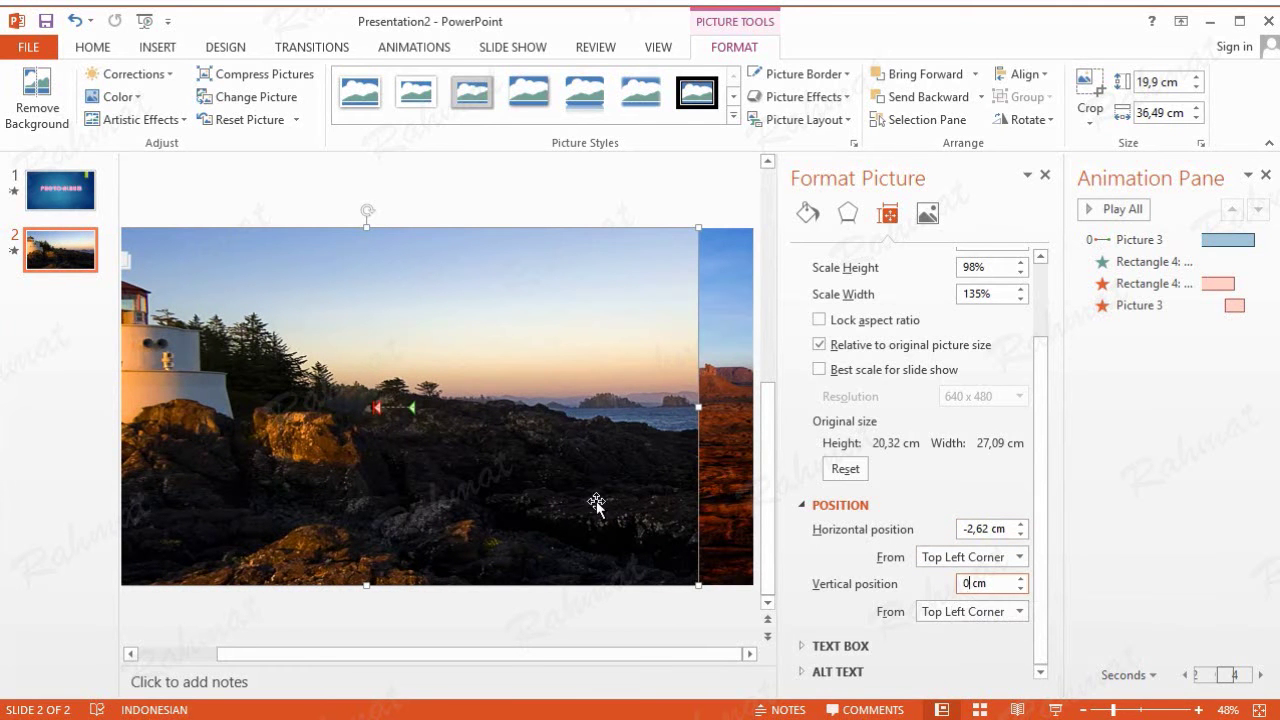
{"action": "mouse_move", "coordinate": [592, 655]}
{"action": "left_mouse_down"}
{"action": "mouse_move", "coordinate": [490, 654]}
{"action": "mouse_move", "coordinate": [590, 656]}
{"action": "left_mouse_up"}
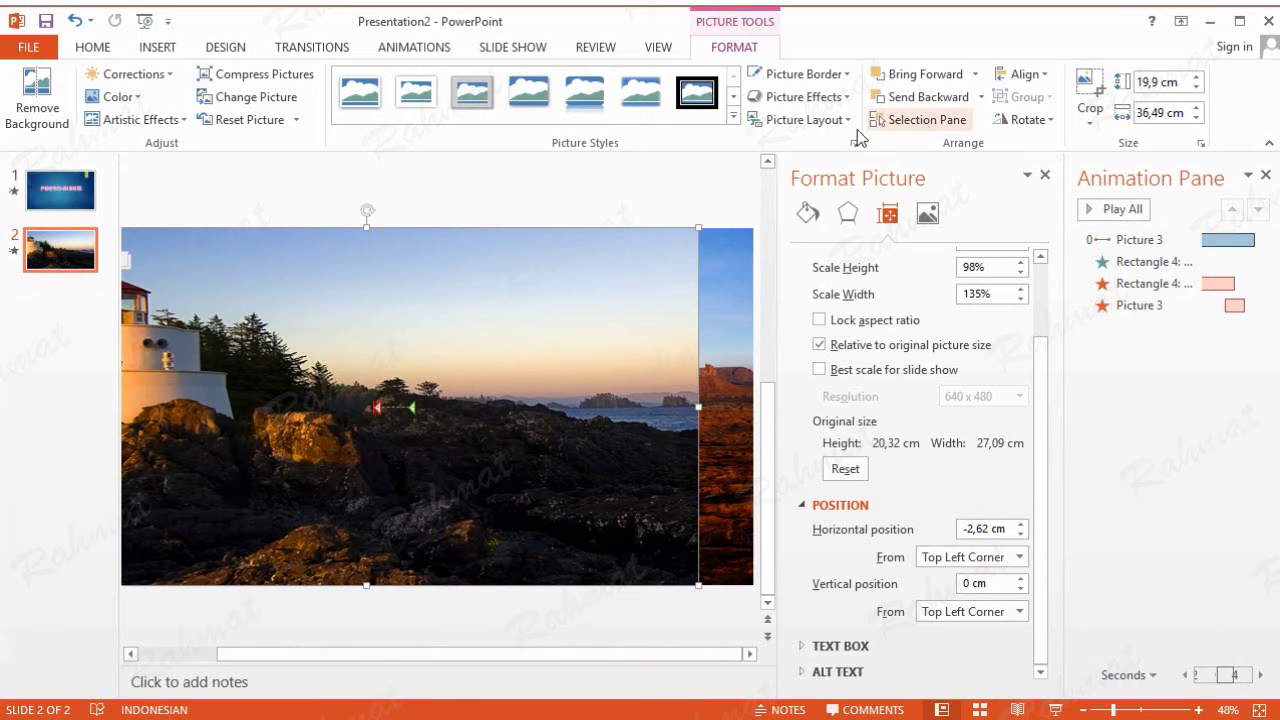
Add a WordArt box reading 'Lighthouse' up in the photo's sky
{"action": "left_click", "coordinate": [210, 655]}
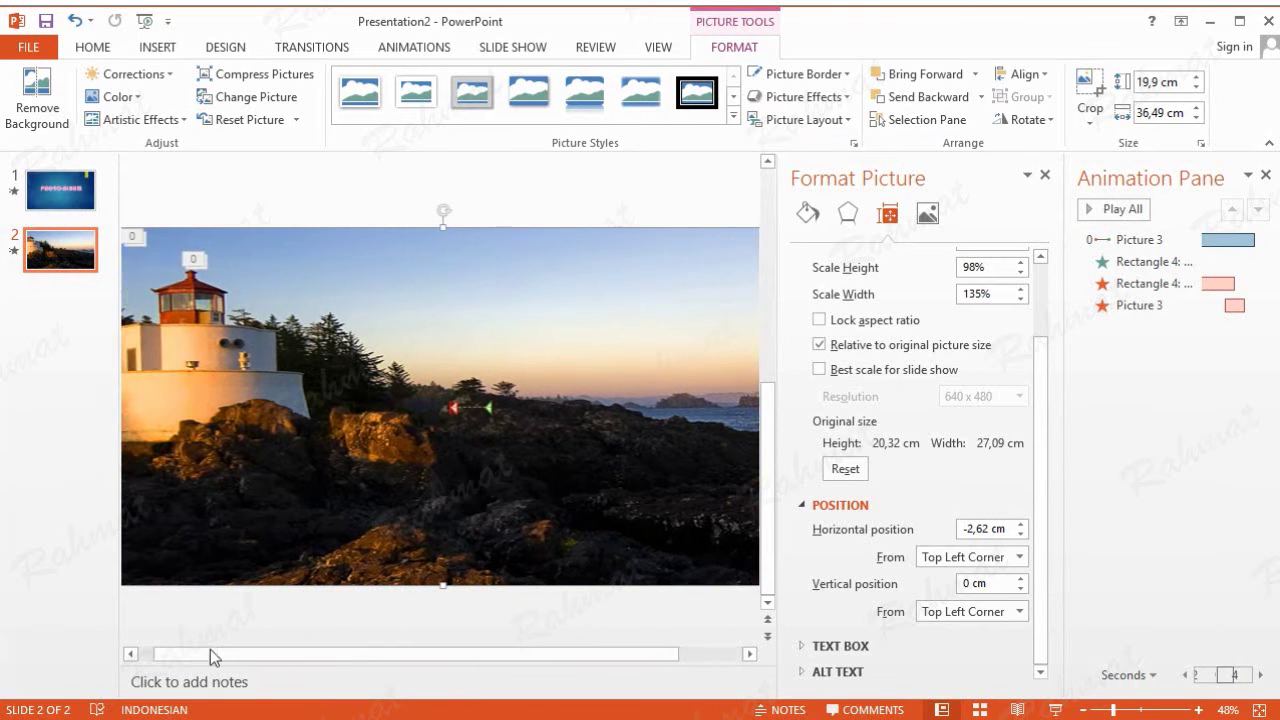
{"action": "left_click", "coordinate": [157, 47]}
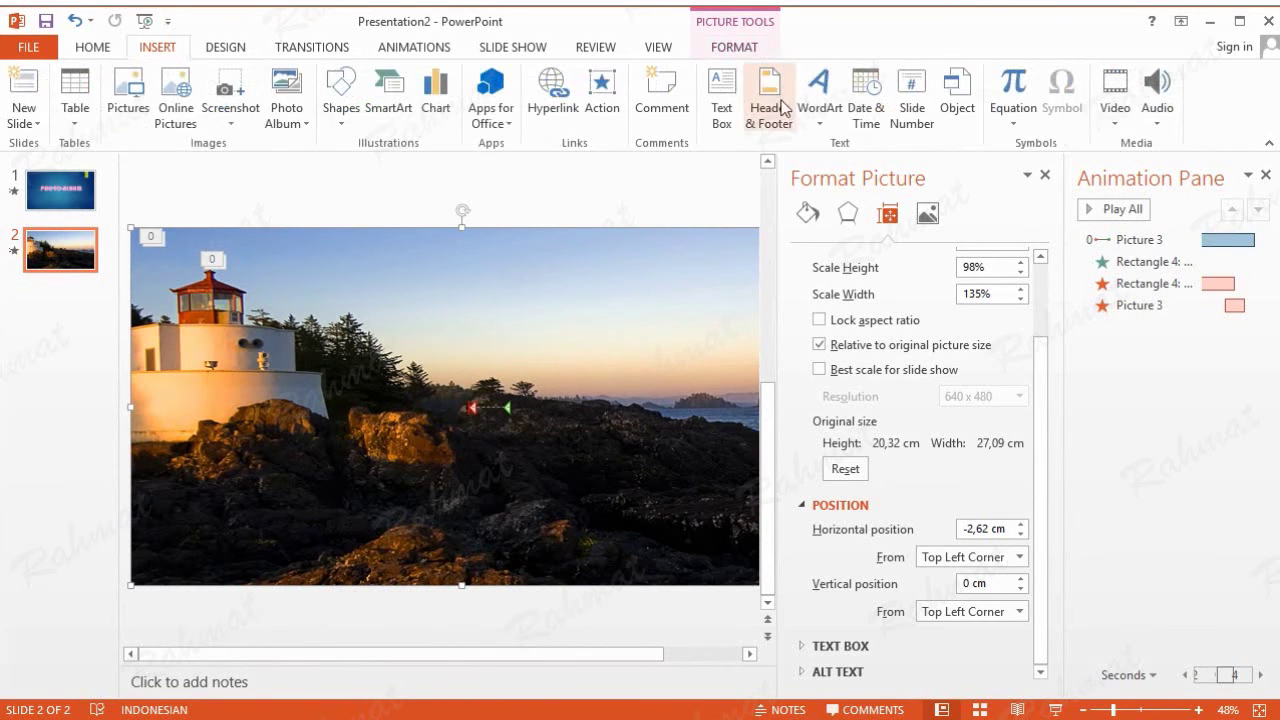
{"action": "left_click", "coordinate": [818, 95]}
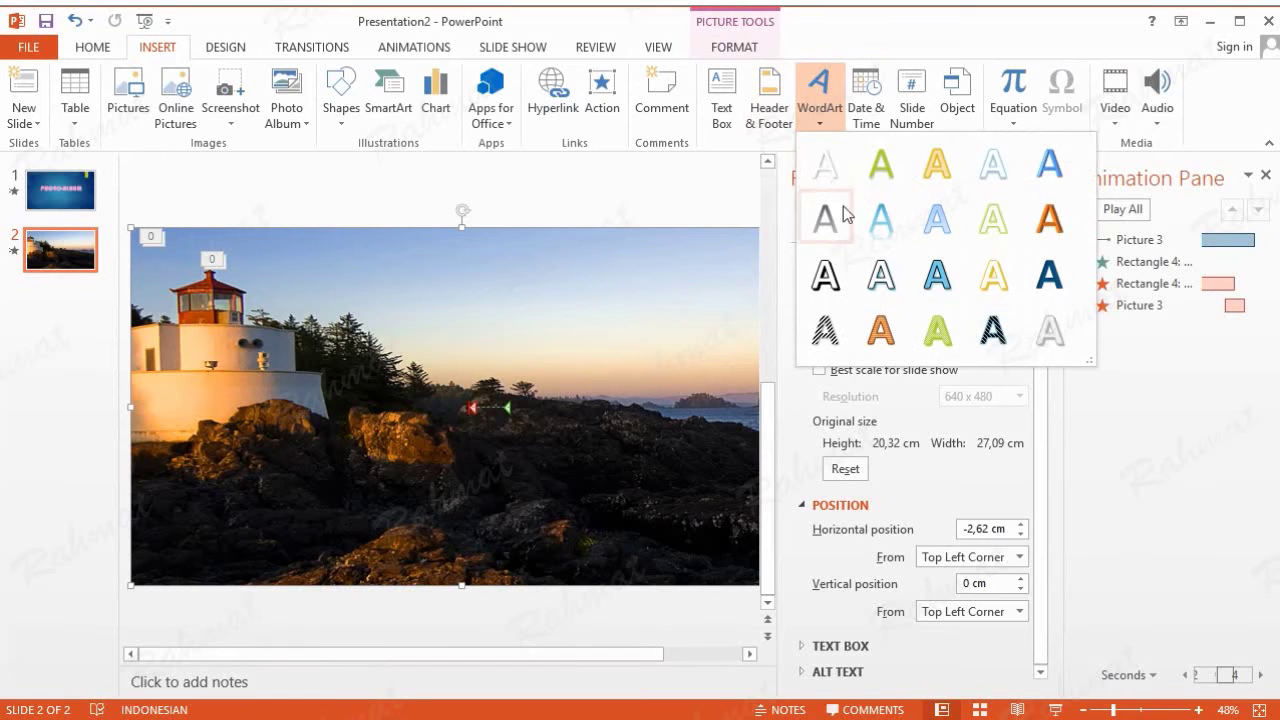
{"action": "left_click", "coordinate": [1003, 278]}
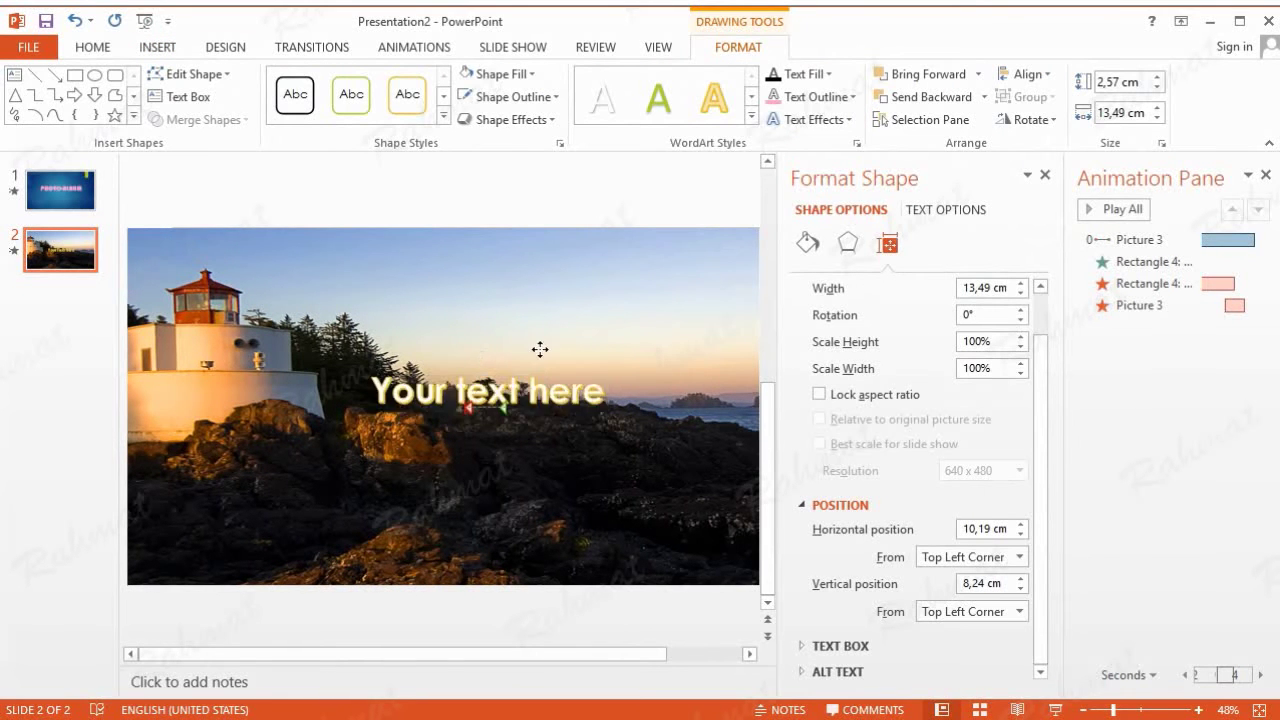
{"action": "left_click_drag", "start_coordinate": [540, 349], "coordinate": [553, 304]}
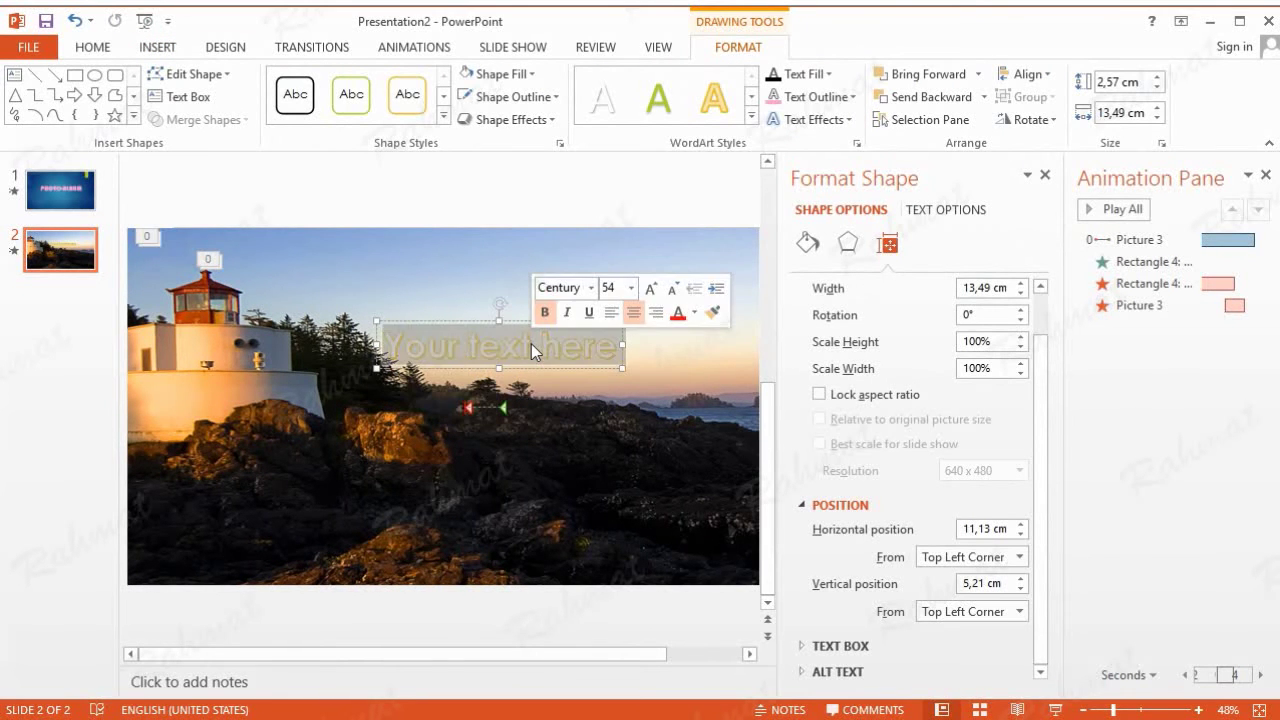
{"action": "type", "text": "Lighthouse"}
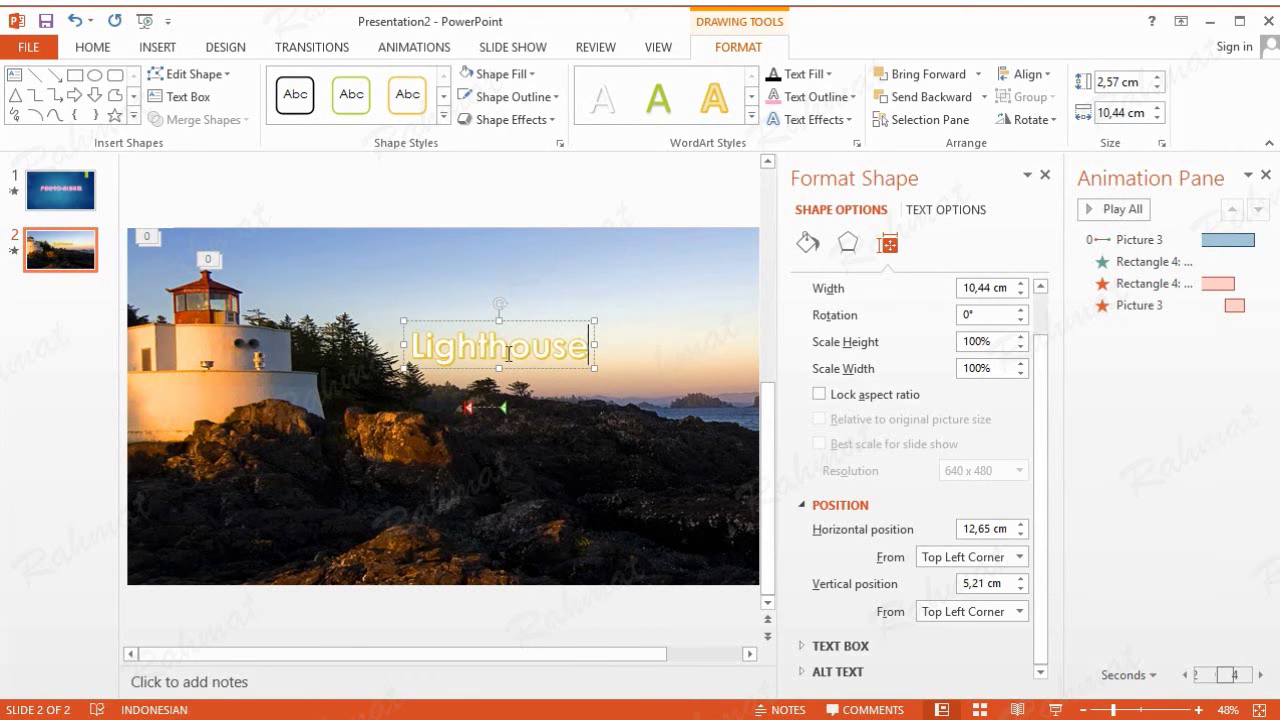
Give the Lighthouse WordArt text an orange shadow
{"action": "double_click", "coordinate": [514, 348]}
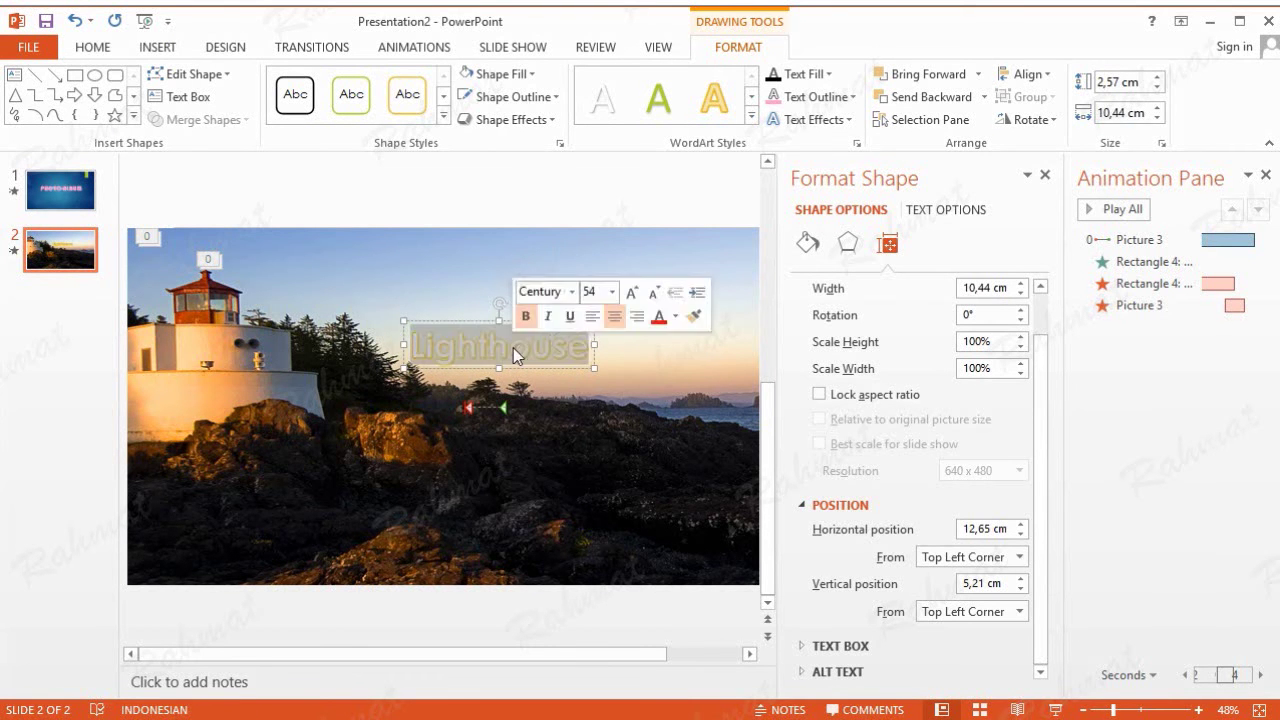
{"action": "left_click", "coordinate": [826, 75]}
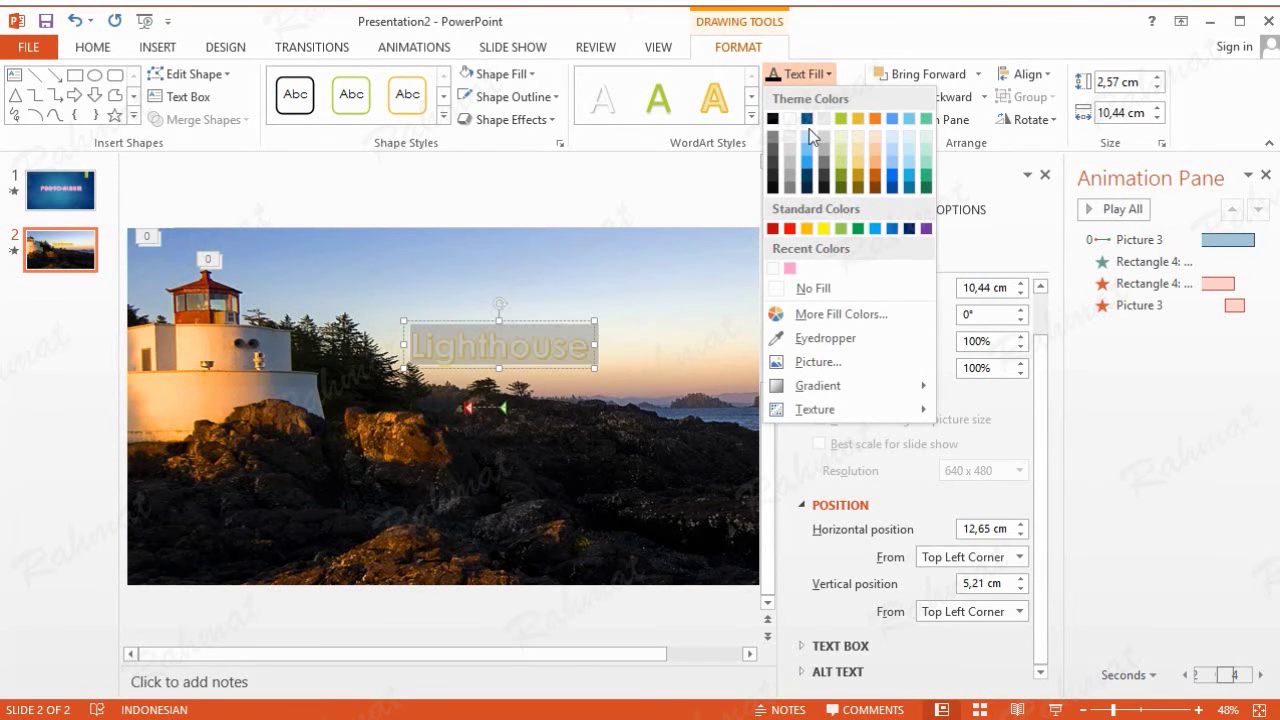
{"action": "left_click", "coordinate": [808, 119]}
{"action": "left_click", "coordinate": [808, 119]}
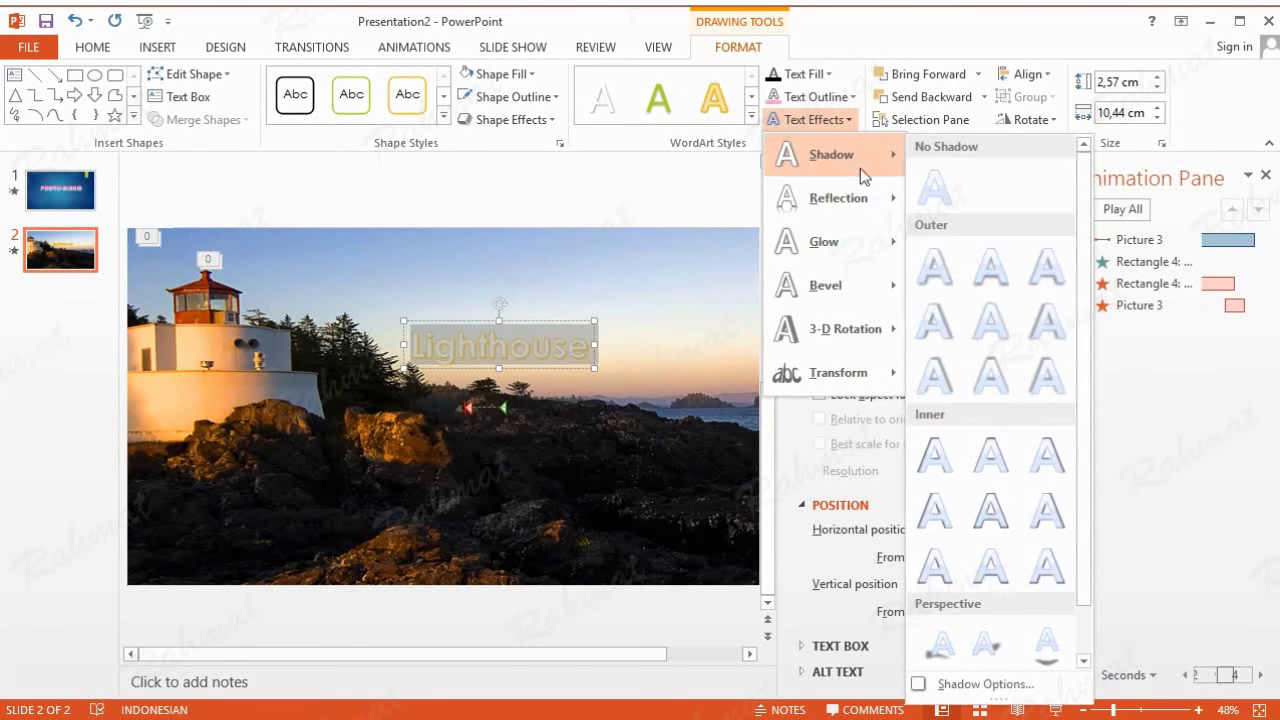
{"action": "left_click", "coordinate": [950, 684]}
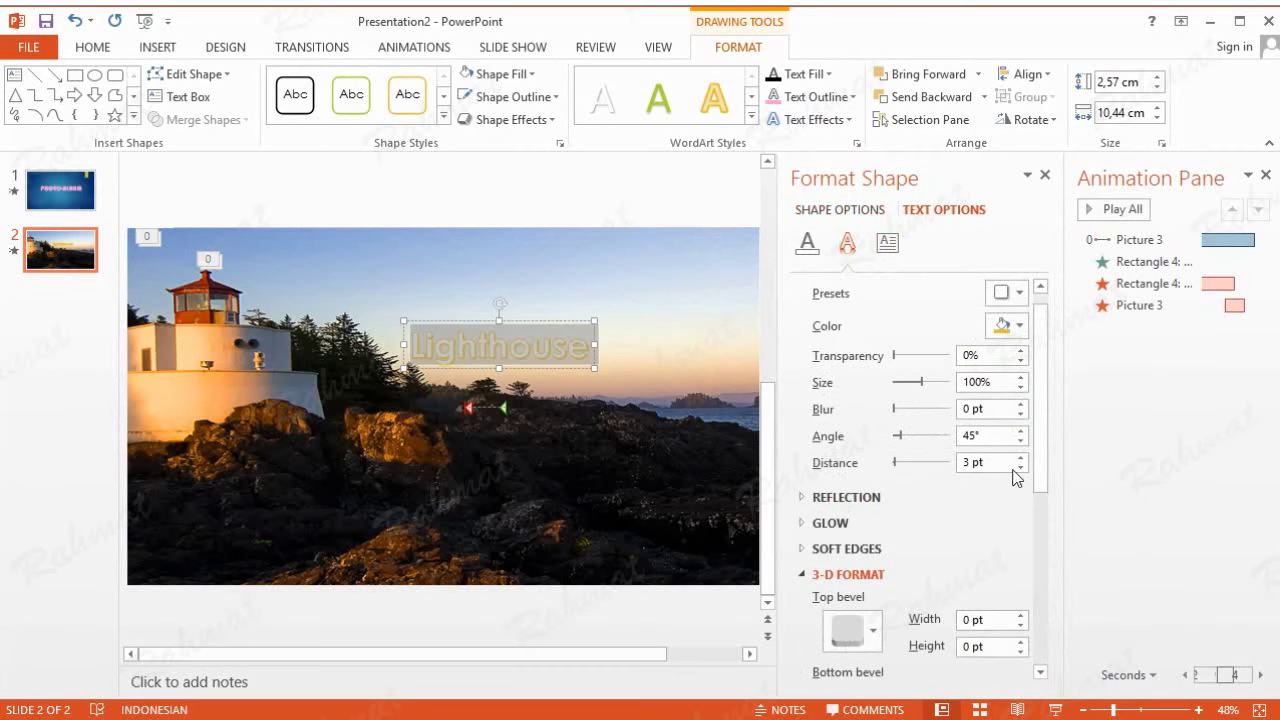
{"action": "left_click", "coordinate": [1019, 325]}
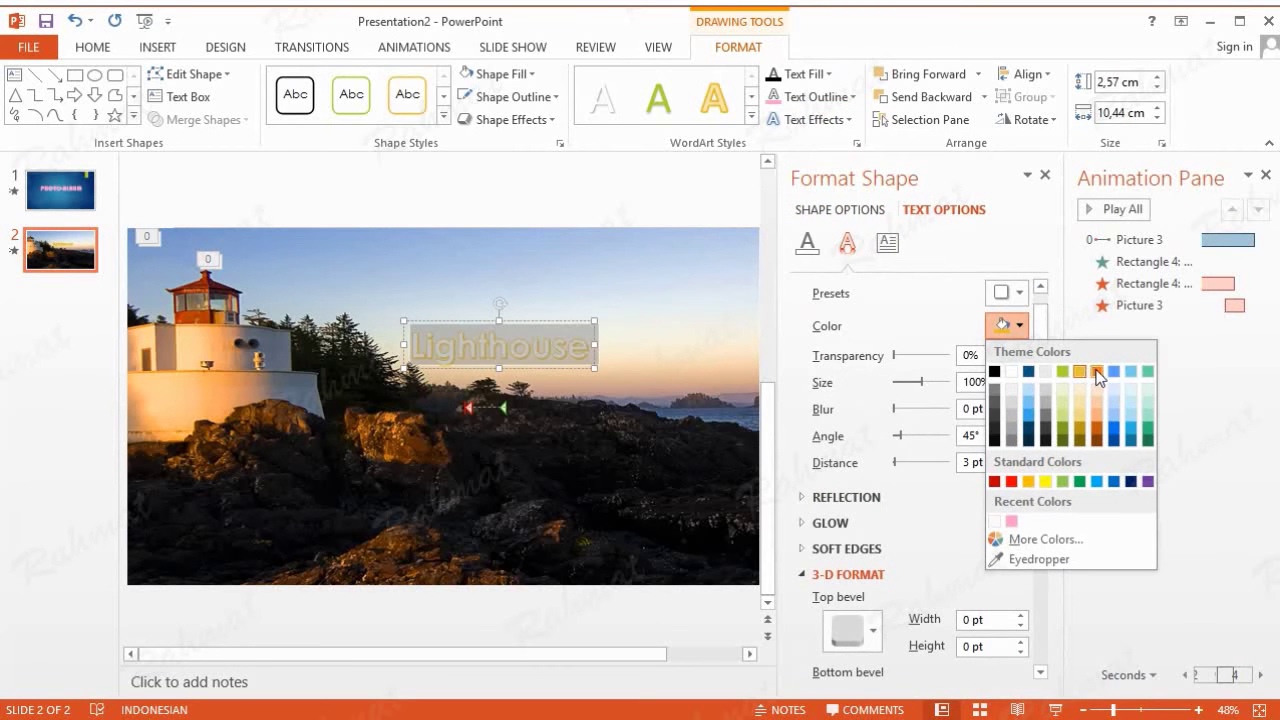
{"action": "left_click", "coordinate": [1097, 372]}
{"action": "left_click", "coordinate": [1045, 174]}
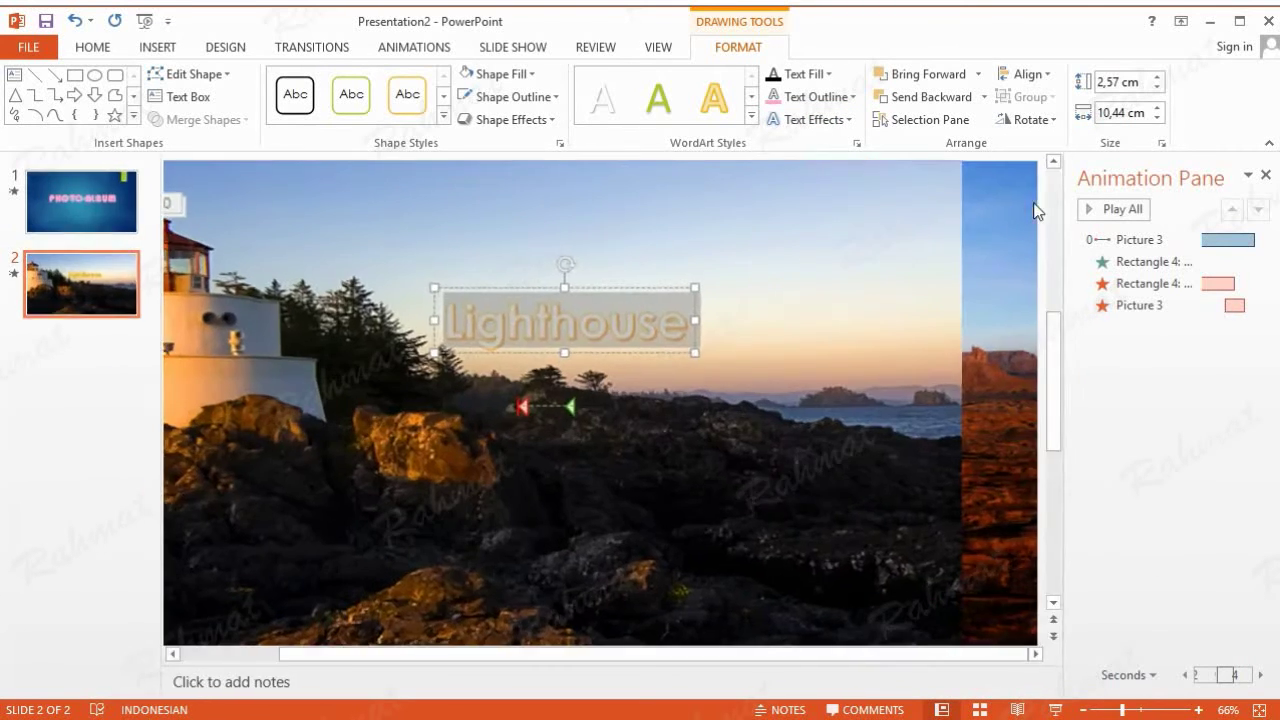
{"action": "right_click", "coordinate": [672, 289]}
{"action": "left_click", "coordinate": [745, 603]}
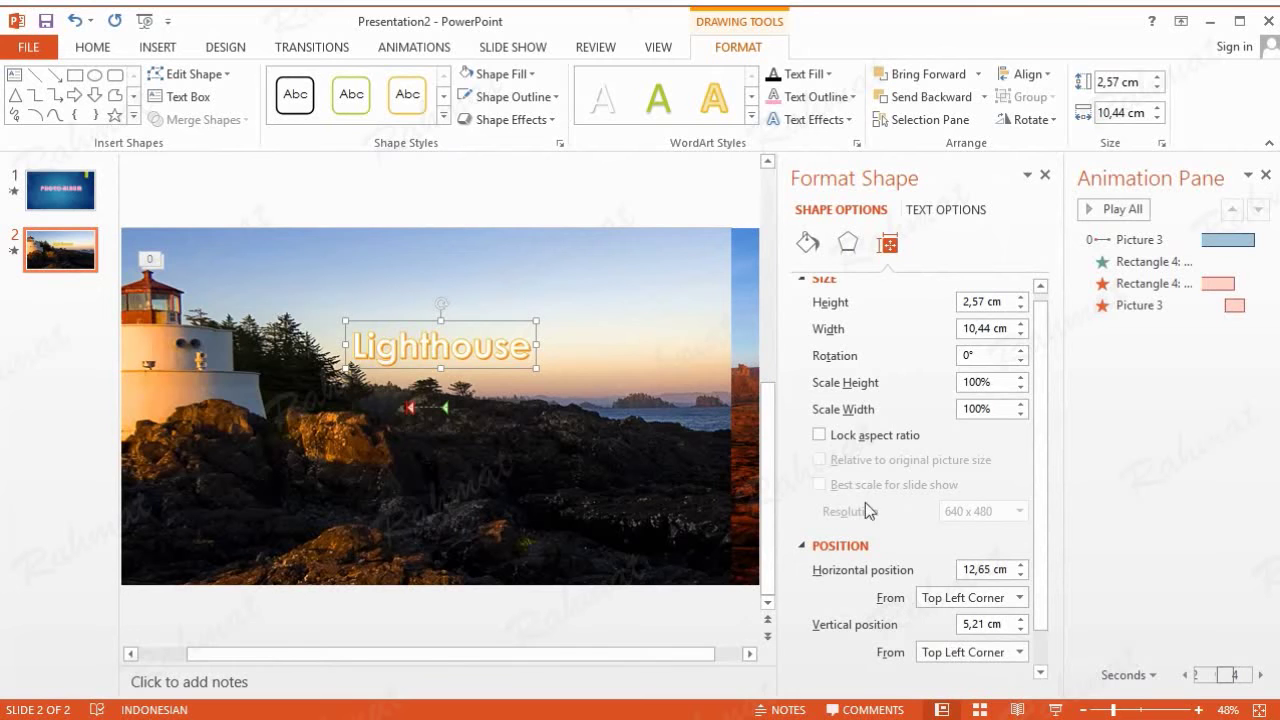
Position the Lighthouse title at 21,25 cm horizontal and 1,29 cm vertical
{"action": "left_click", "coordinate": [987, 570]}
{"action": "left_click_drag", "start_coordinate": [993, 570], "coordinate": [912, 574]}
{"action": "type", "text": "21,25"}
{"action": "left_click", "coordinate": [971, 621]}
{"action": "left_click_drag", "start_coordinate": [984, 624], "coordinate": [958, 628]}
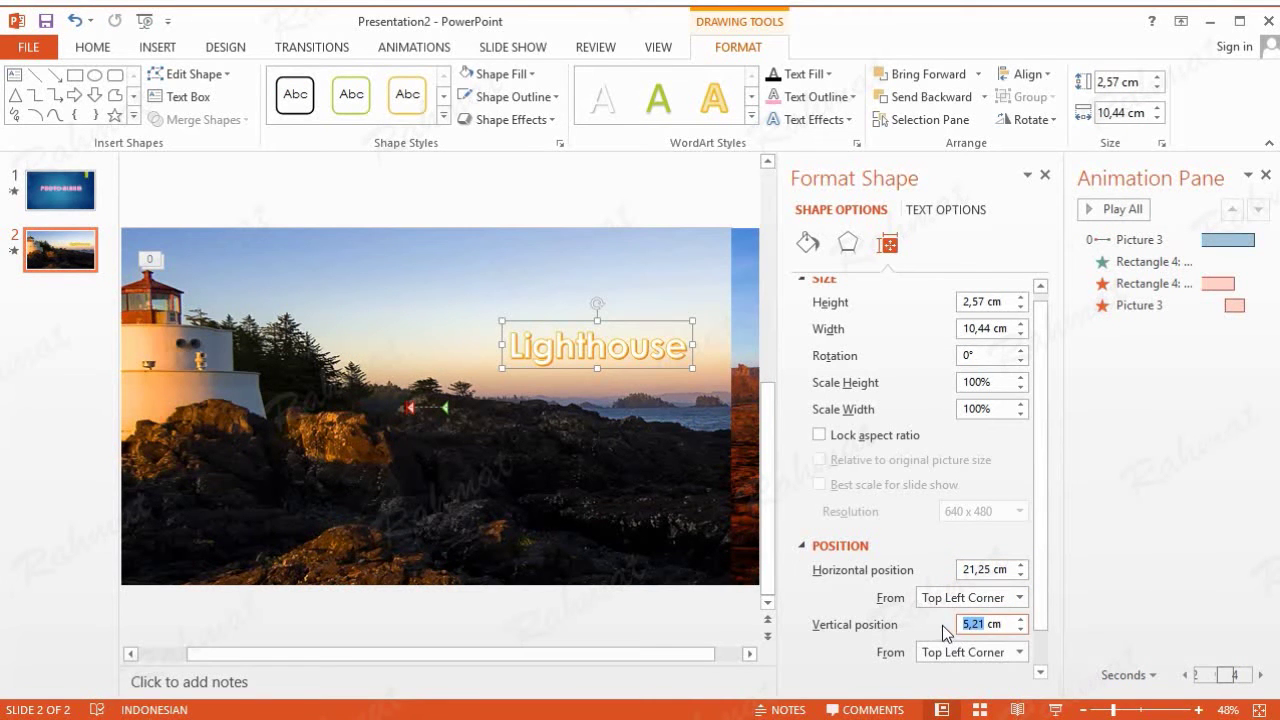
{"action": "type", "text": "1,"}
{"action": "type", "text": "2"}
{"action": "key", "text": "Return"}
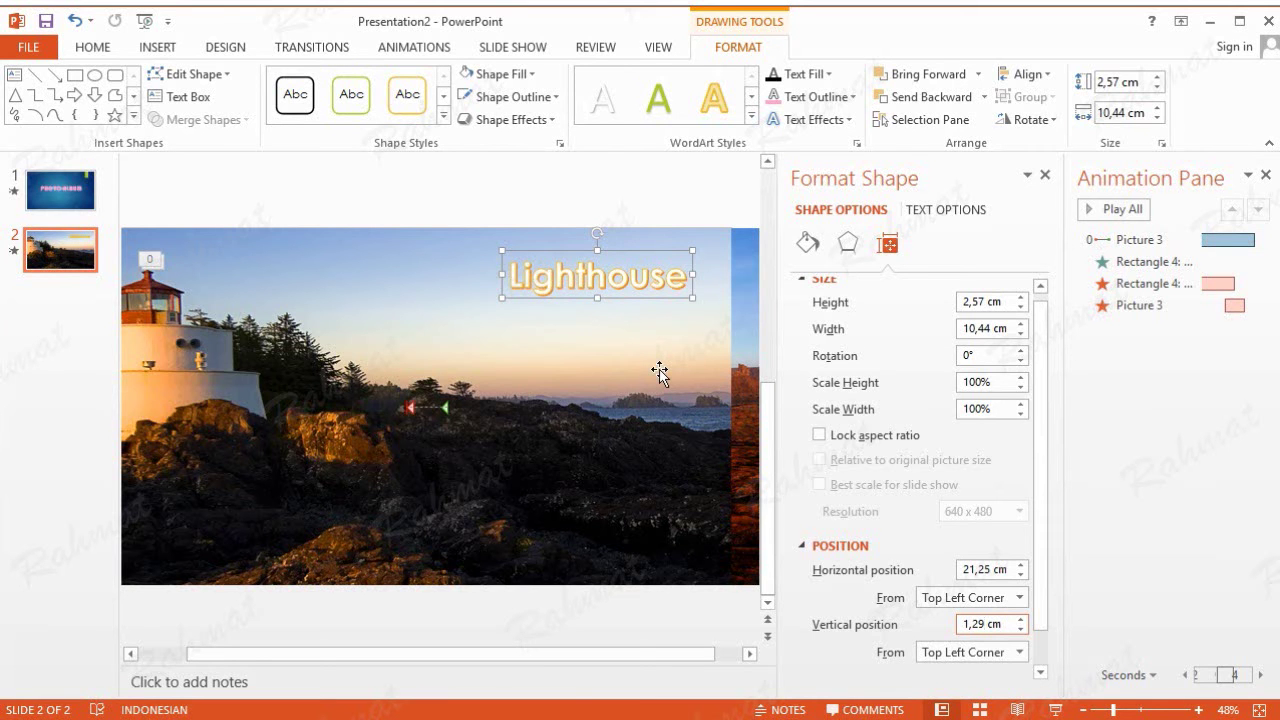
{"action": "left_click", "coordinate": [660, 370]}
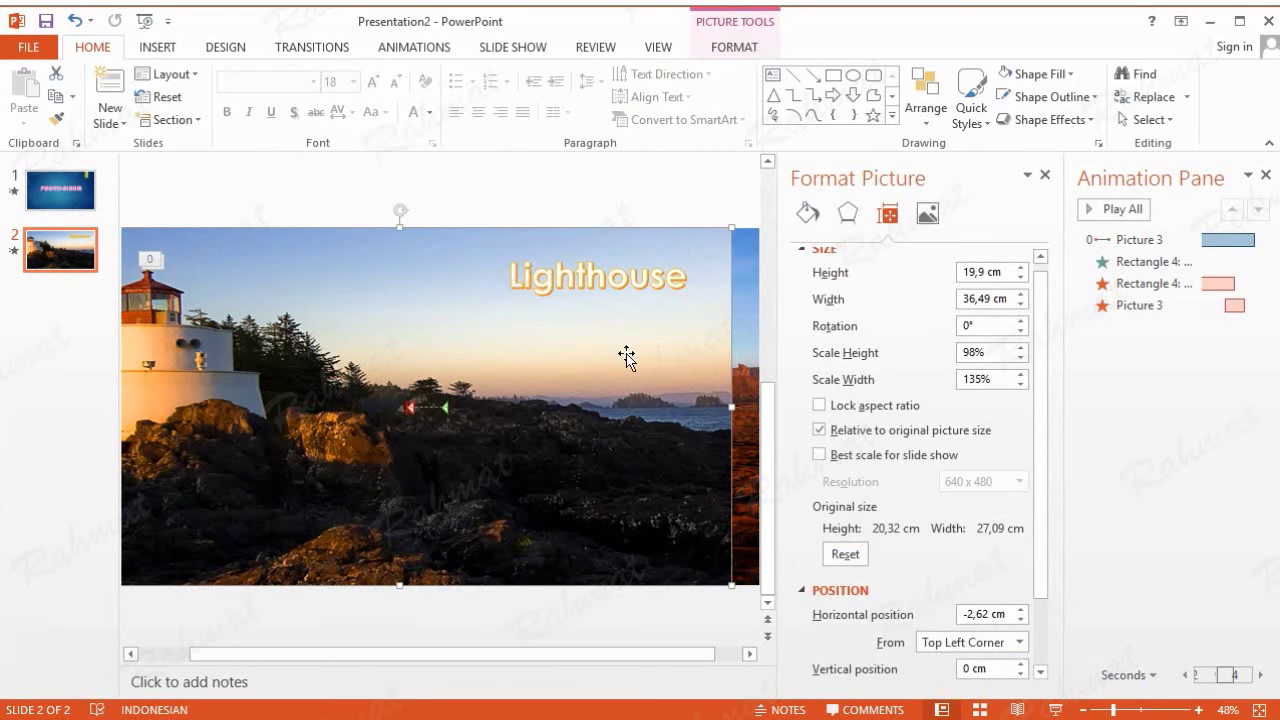
{"action": "left_click", "coordinate": [1045, 175]}
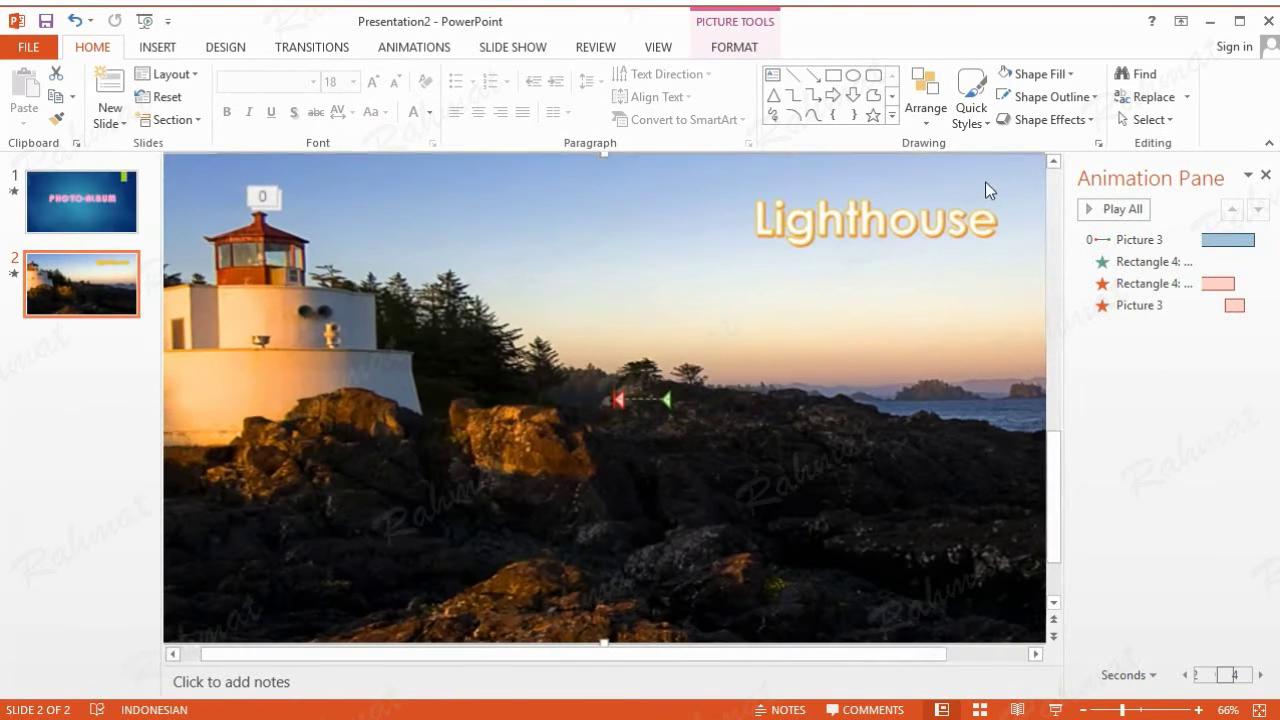
In the Selection pane, rename Picture 5 to Lighthouse
{"action": "left_click", "coordinate": [1145, 120]}
{"action": "left_click", "coordinate": [1162, 193]}
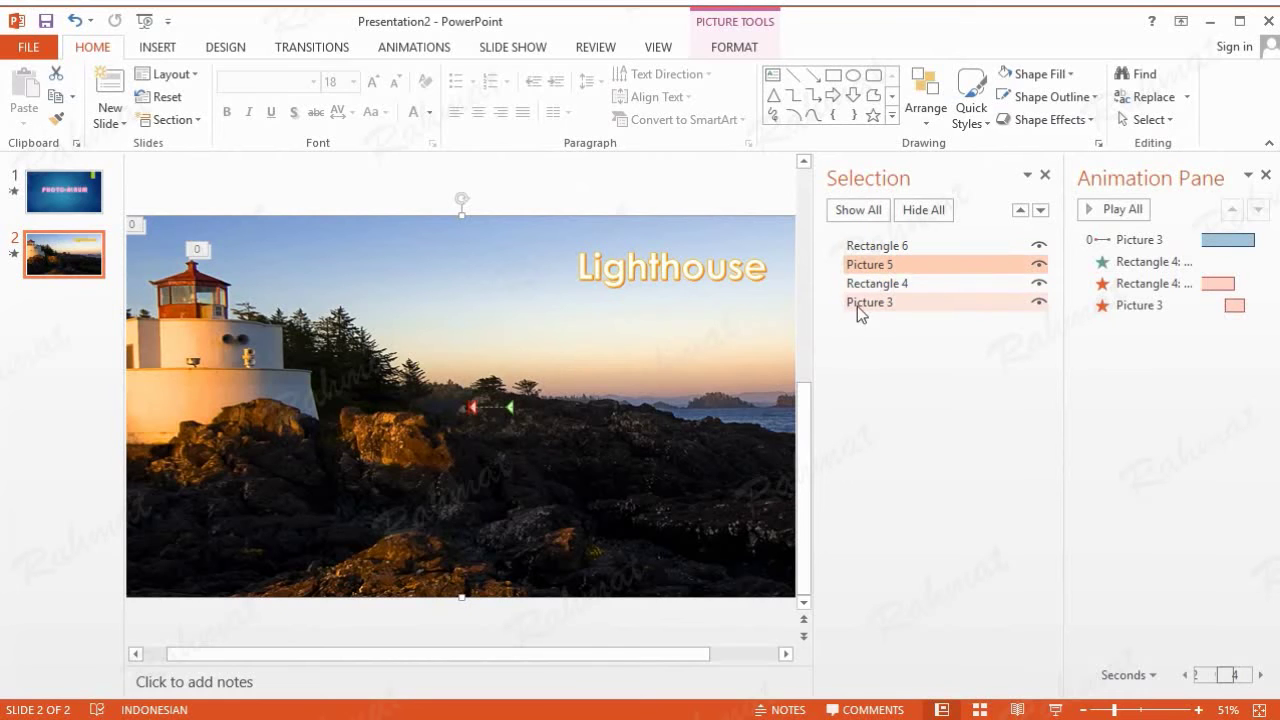
{"action": "double_click", "coordinate": [897, 265]}
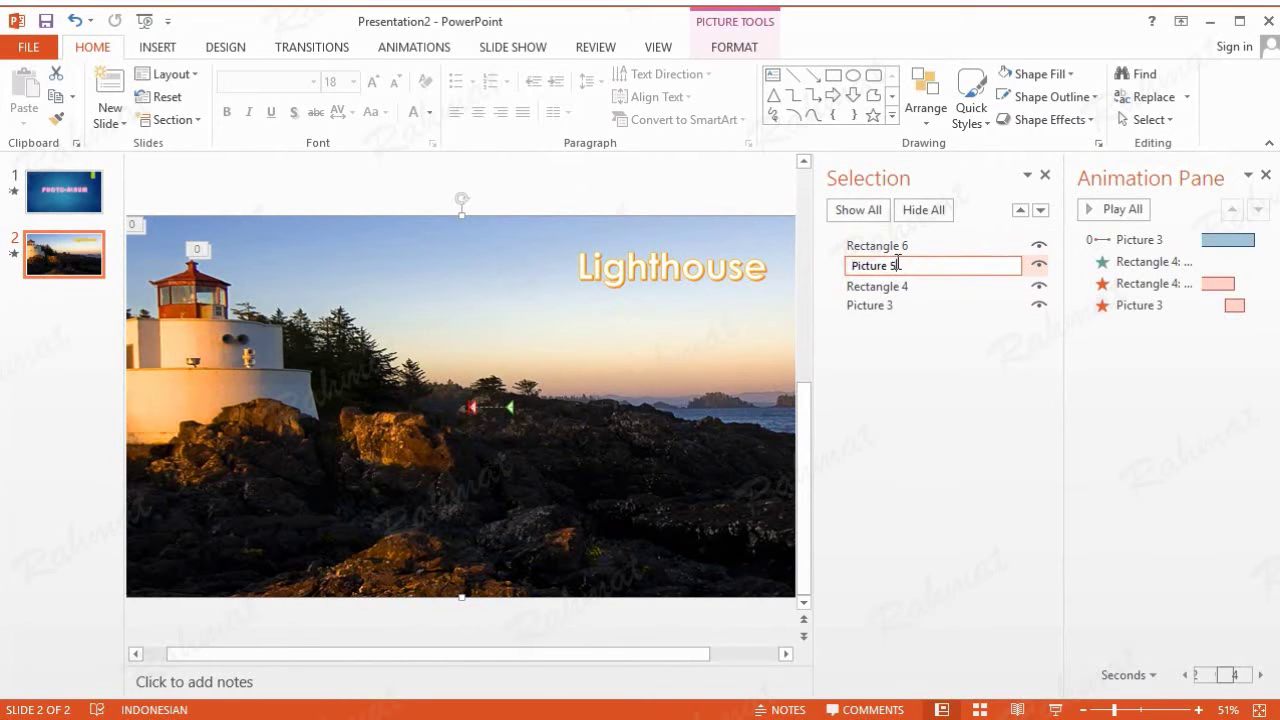
{"action": "type", "text": "Lighthouse"}
{"action": "key", "text": "Return"}
Rename Picture 3 to Desert and reselect the Lighthouse picture
{"action": "left_click", "coordinate": [887, 301]}
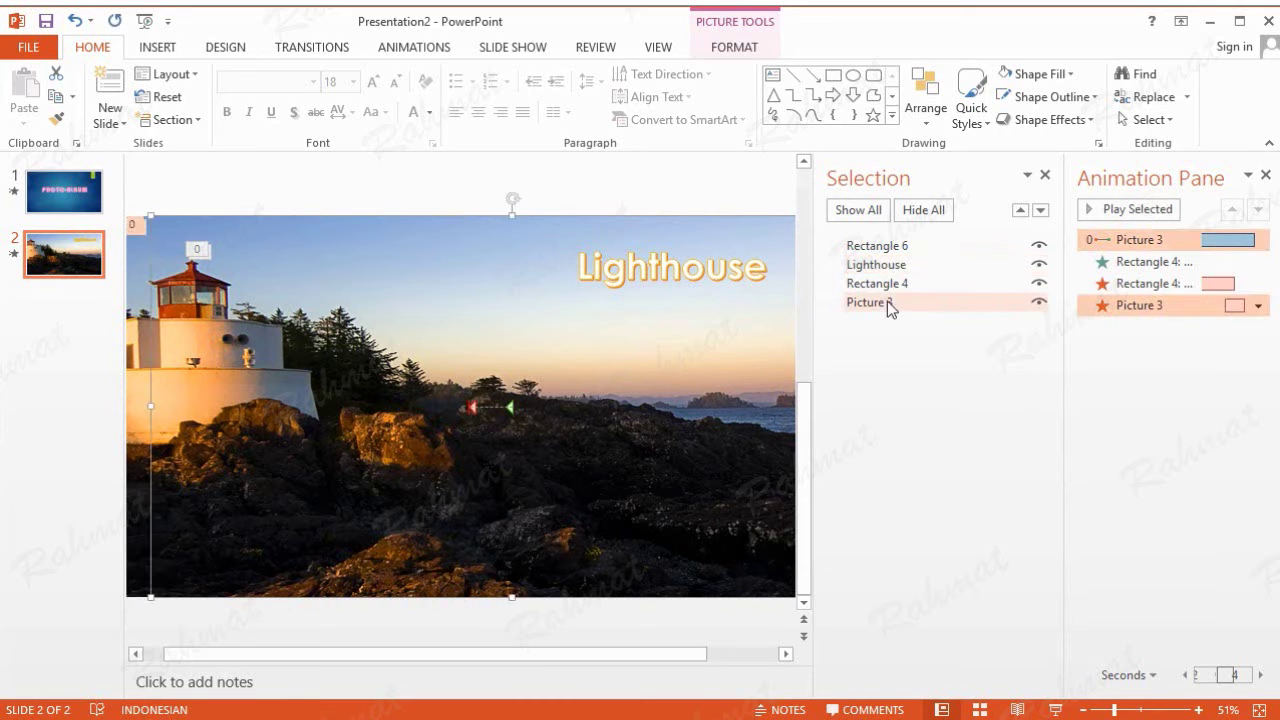
{"action": "left_click", "coordinate": [891, 302]}
{"action": "key", "text": "ctrl+a"}
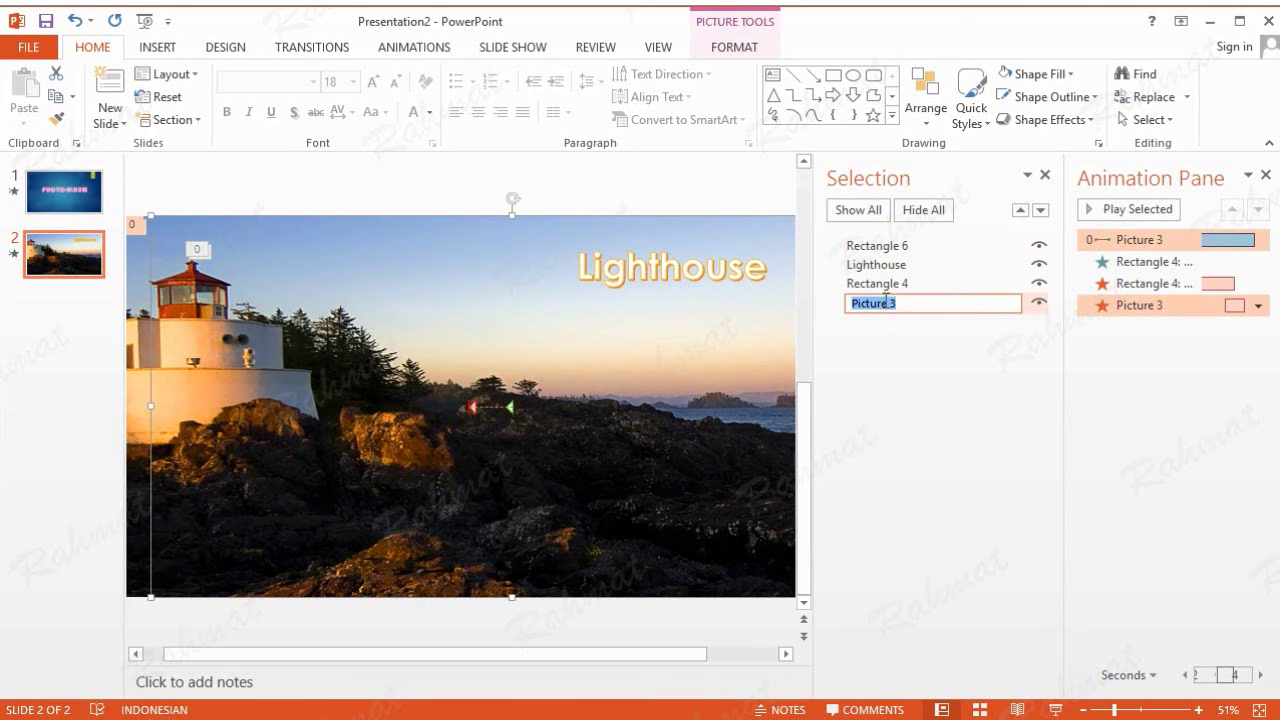
{"action": "type", "text": "Desert"}
{"action": "key", "text": "Return"}
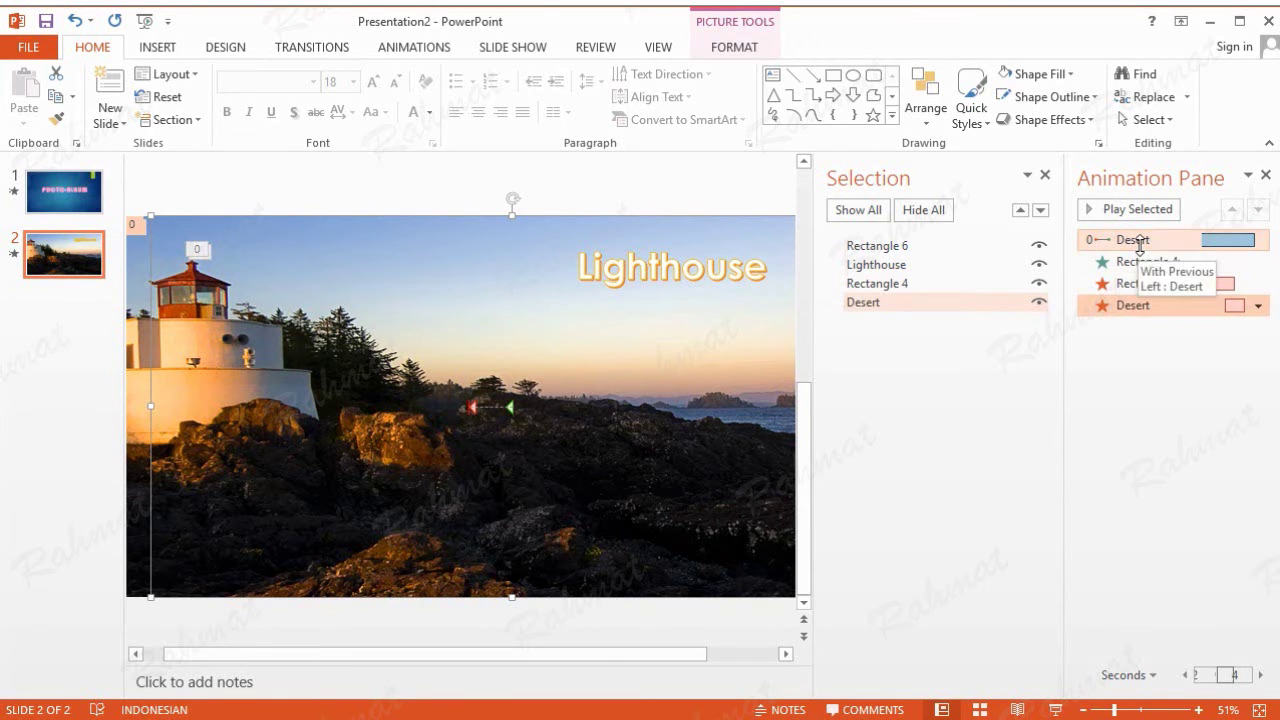
{"action": "left_click", "coordinate": [690, 343]}
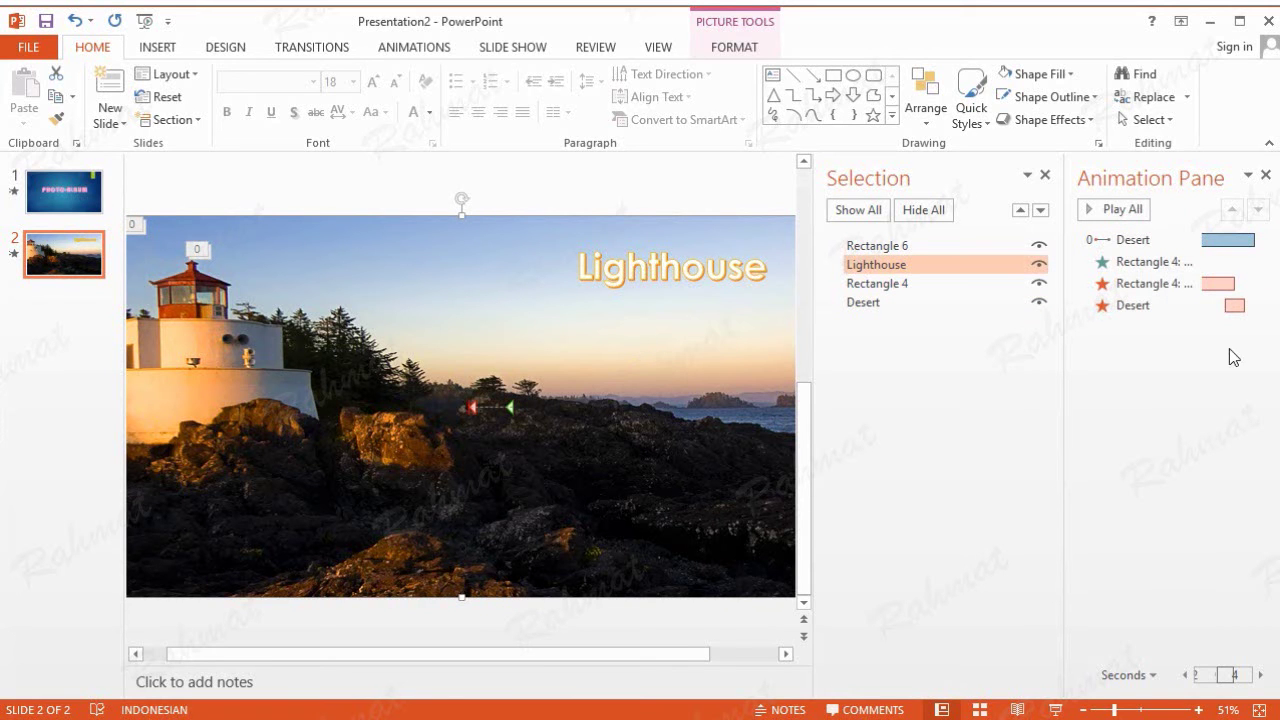
Apply the Right lines motion path to the Lighthouse photo and drag its end point left to shorten it
{"action": "left_click", "coordinate": [1045, 176]}
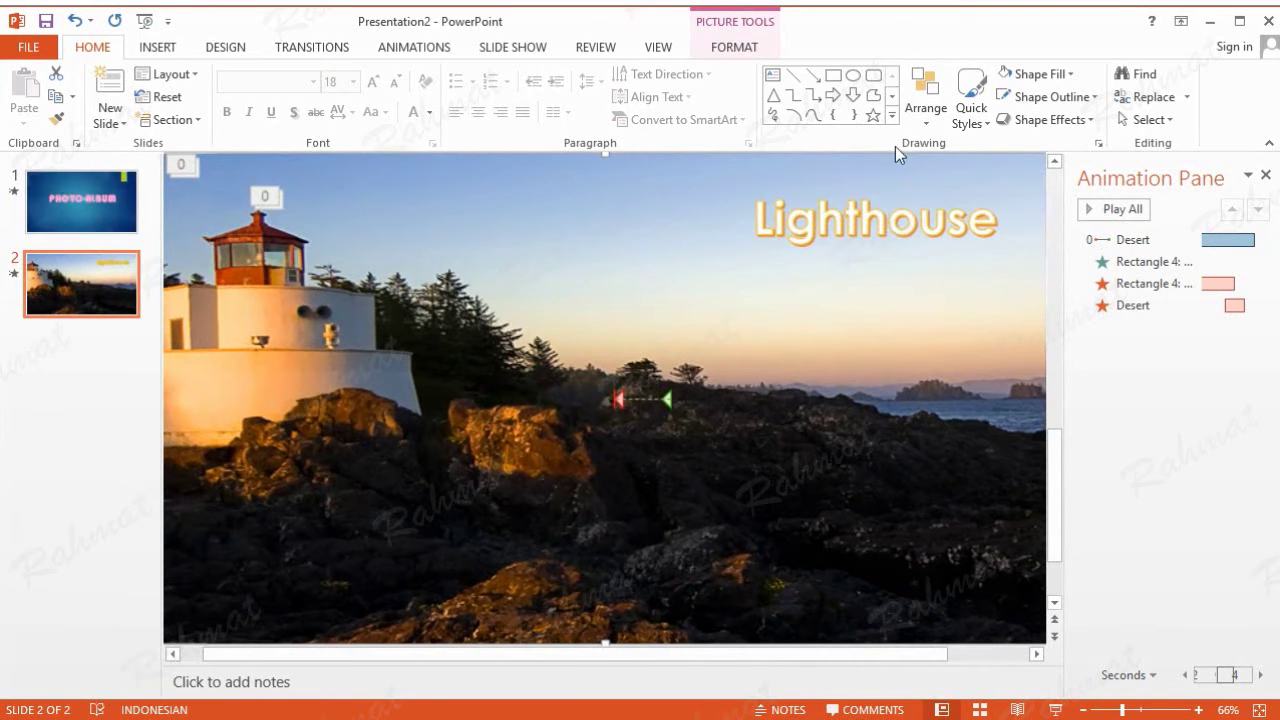
{"action": "left_click", "coordinate": [442, 49]}
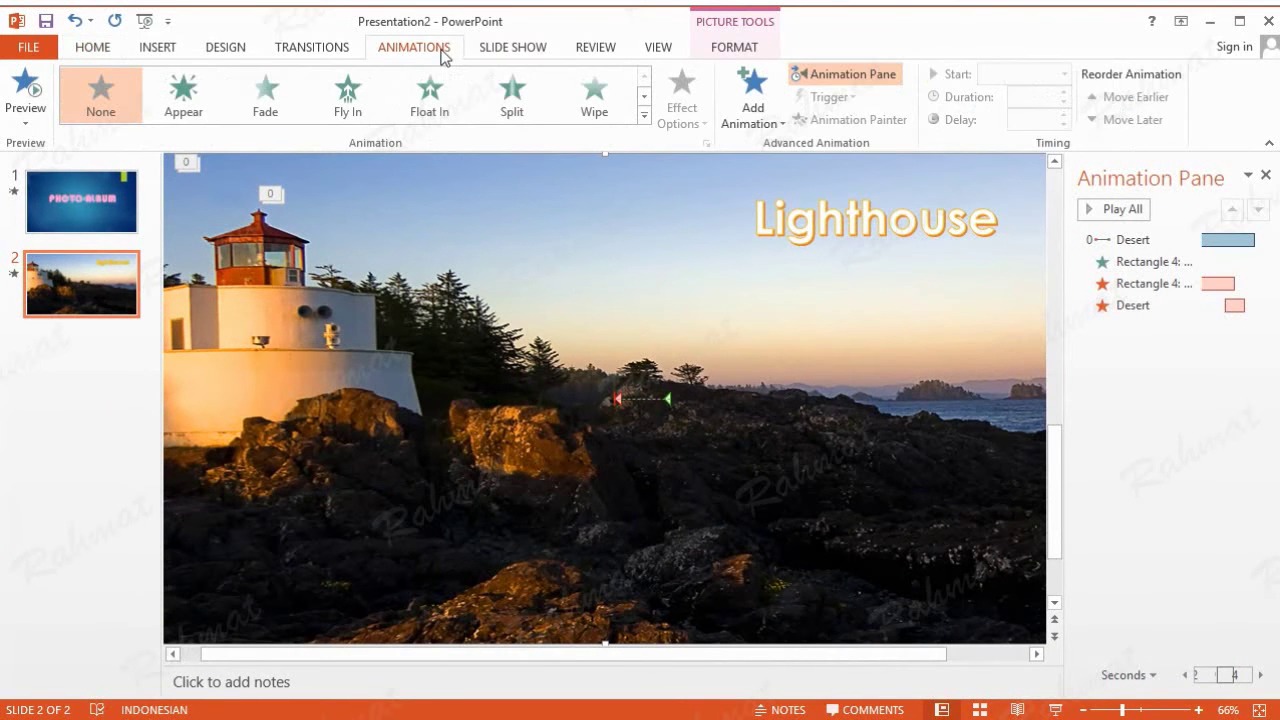
{"action": "left_click", "coordinate": [765, 125]}
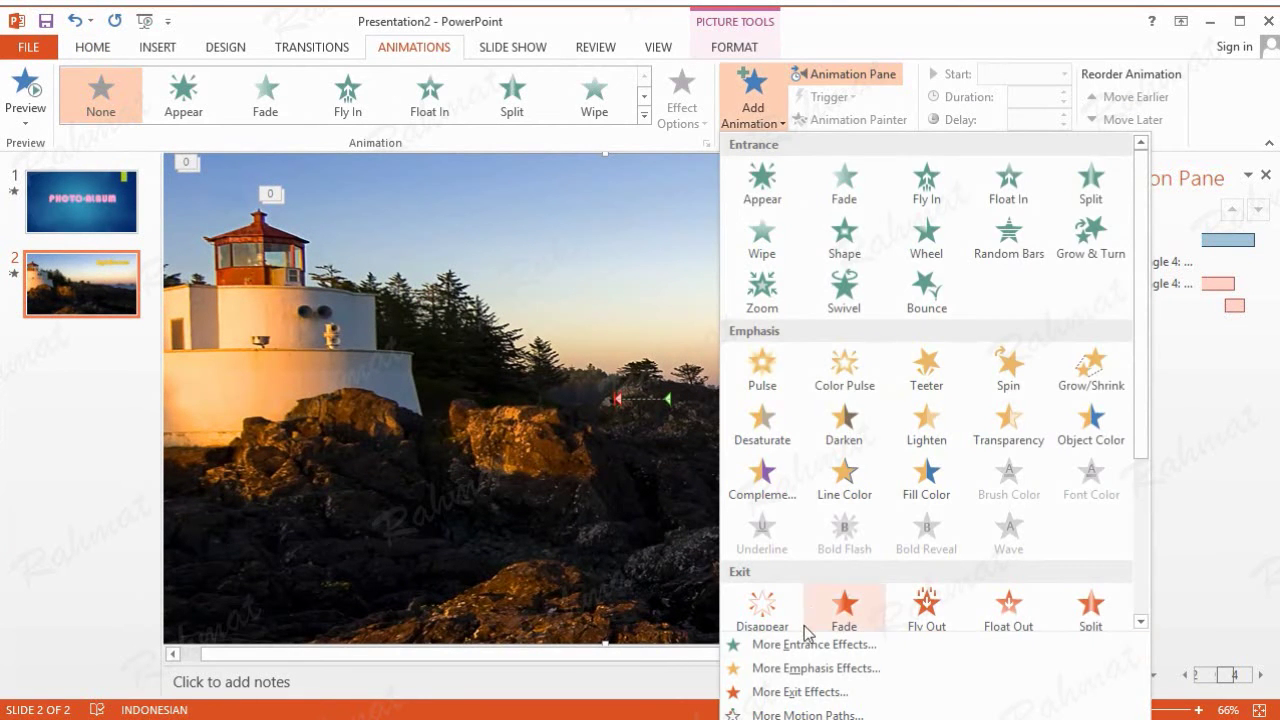
{"action": "left_click", "coordinate": [800, 714]}
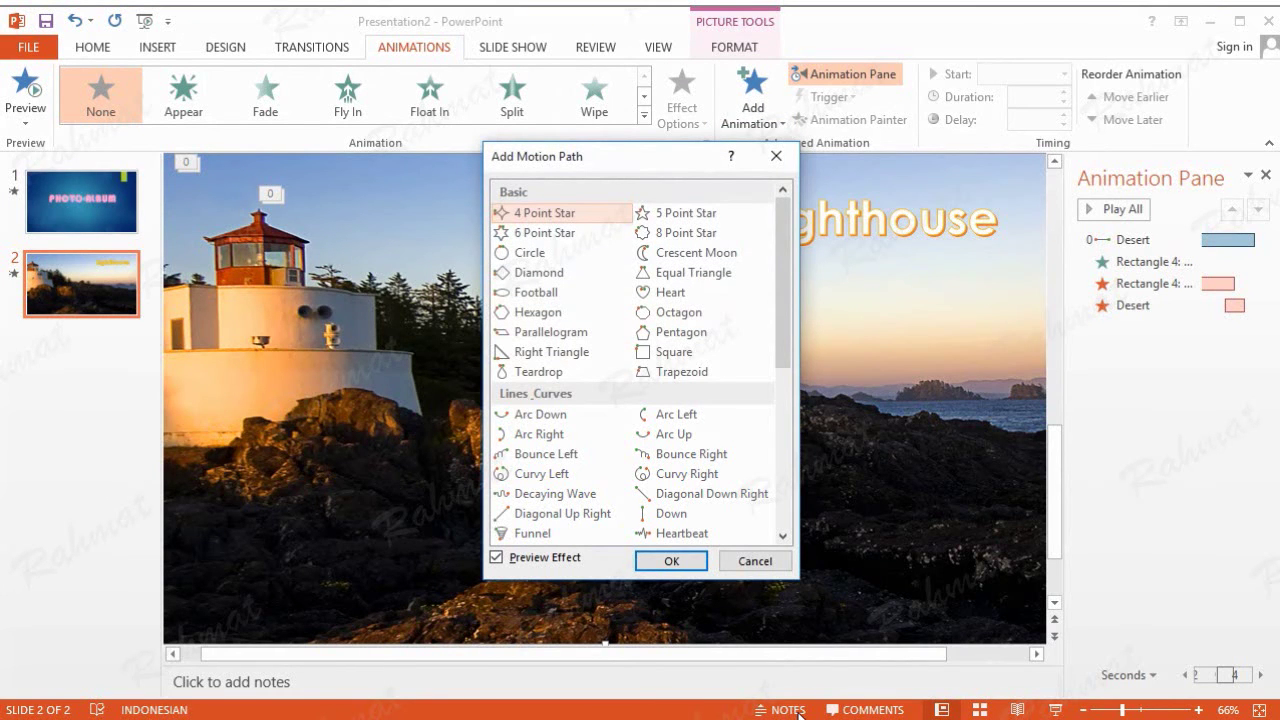
{"action": "left_click", "coordinate": [785, 455]}
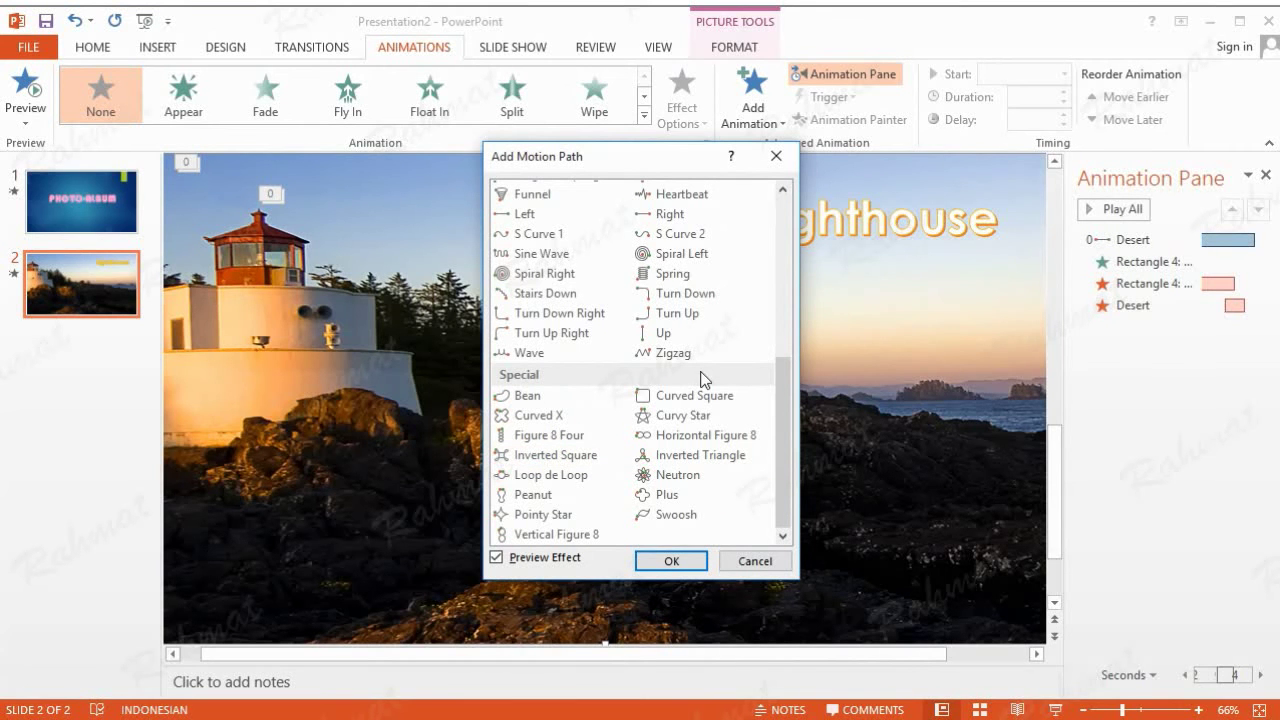
{"action": "scroll", "coordinate": [682, 238], "scroll_direction": "up", "scroll_amount": 1}
{"action": "left_click", "coordinate": [676, 276]}
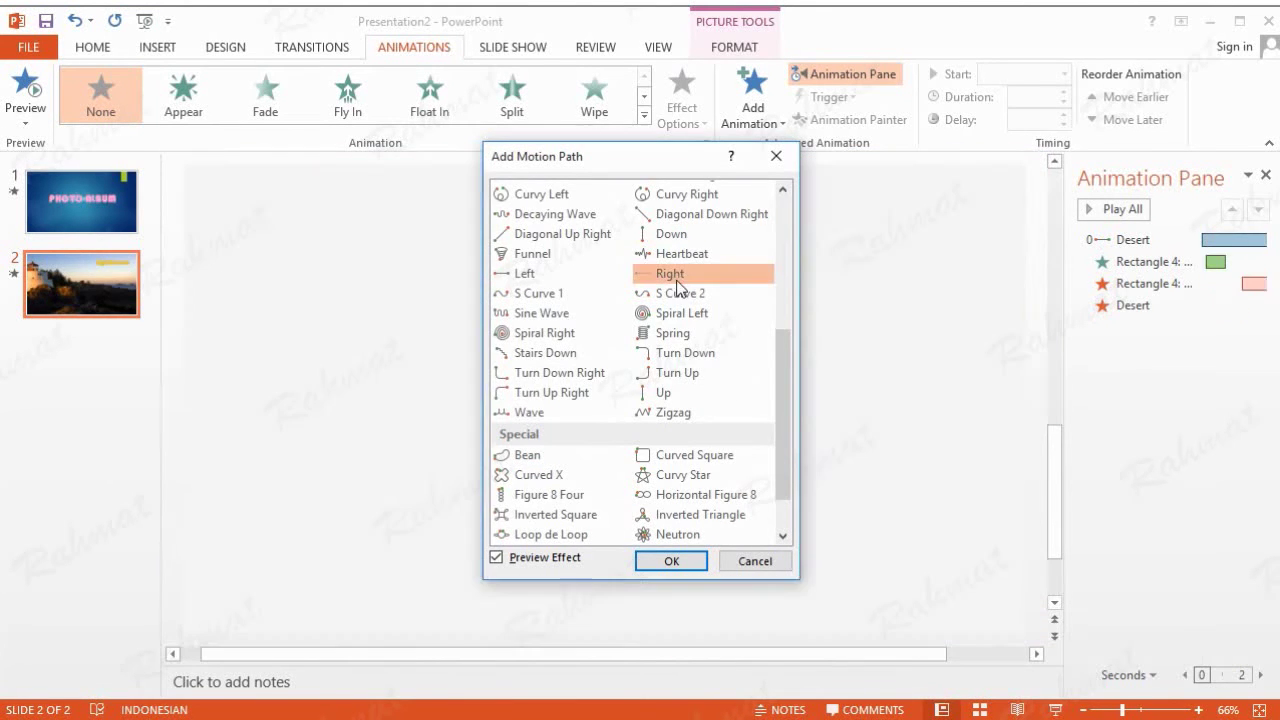
{"action": "left_click", "coordinate": [671, 562]}
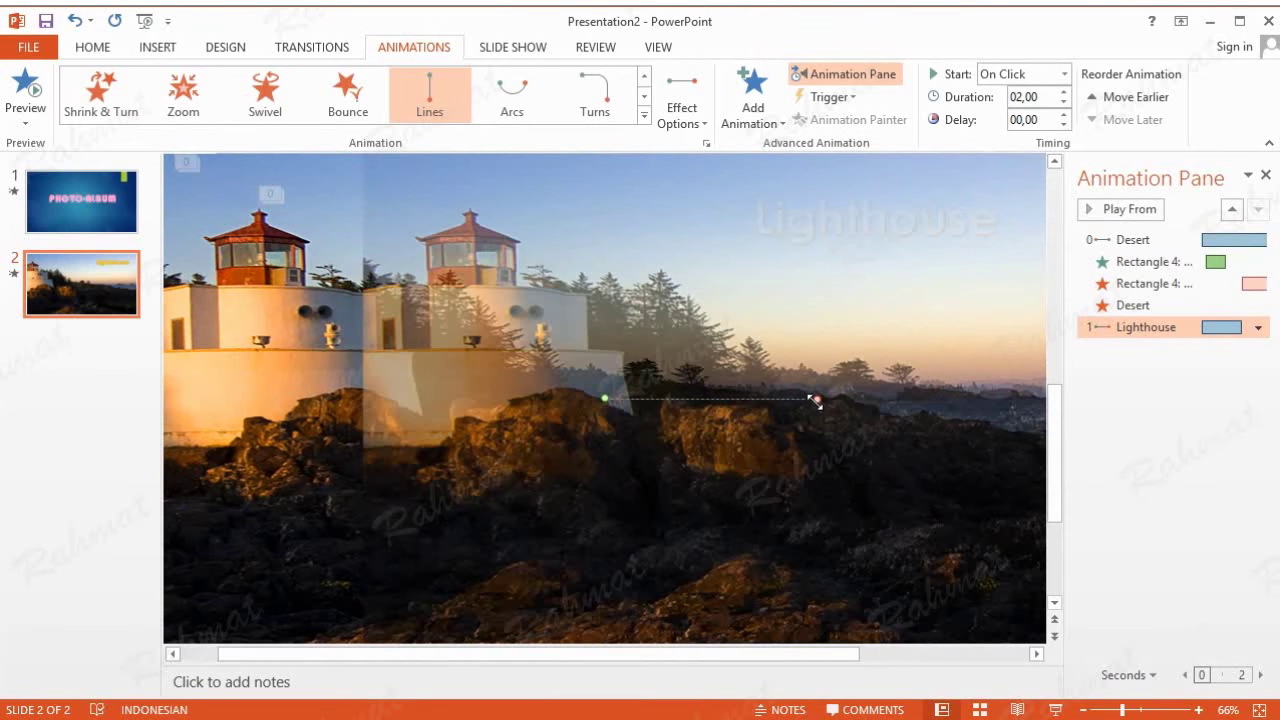
{"action": "left_click_drag", "start_coordinate": [803, 400], "coordinate": [680, 400]}
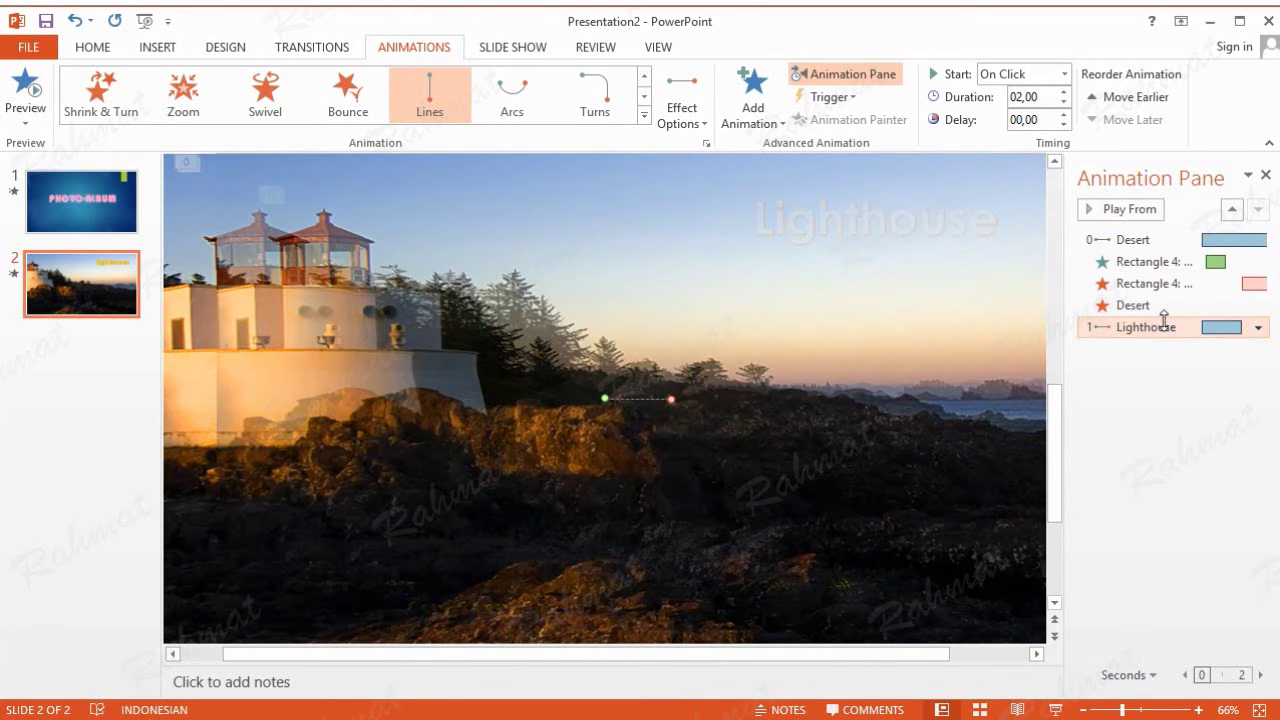
Time the Lighthouse path With Previous, 4 s delay, 5 s duration, with smooth start/end at 0
{"action": "left_click", "coordinate": [1258, 327]}
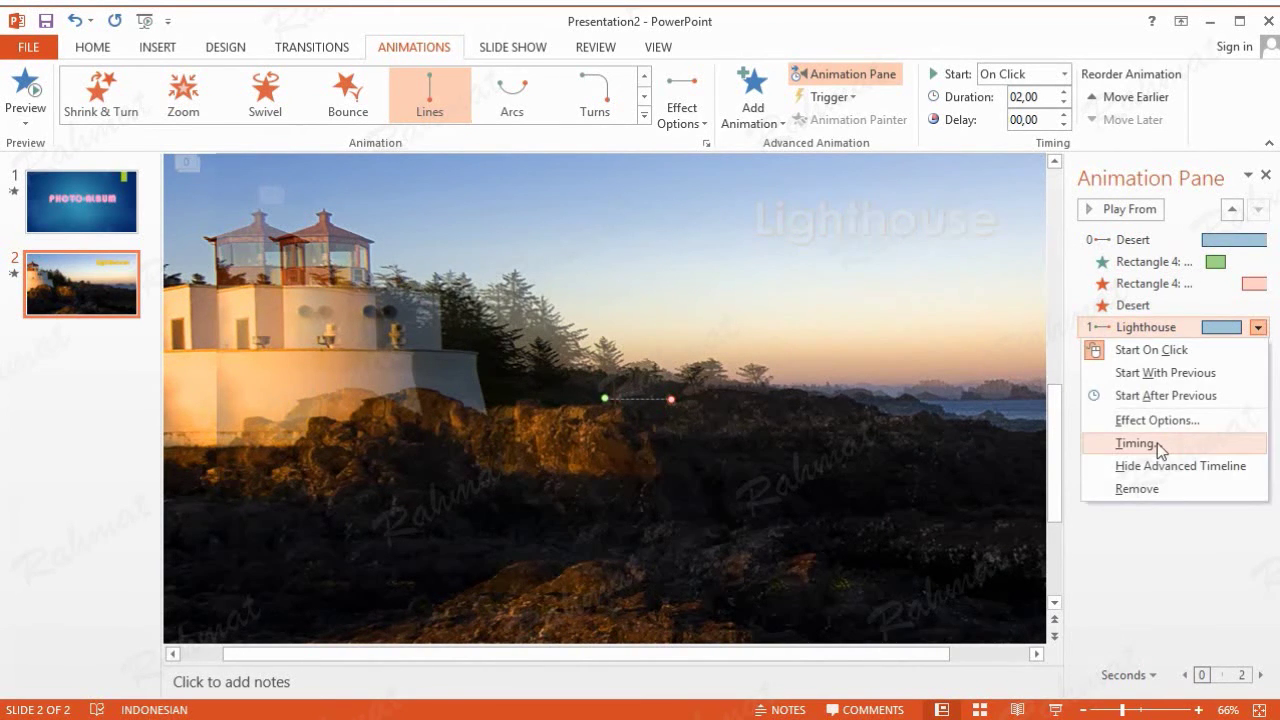
{"action": "left_click", "coordinate": [1140, 443]}
{"action": "left_click", "coordinate": [484, 393]}
{"action": "left_click", "coordinate": [477, 421]}
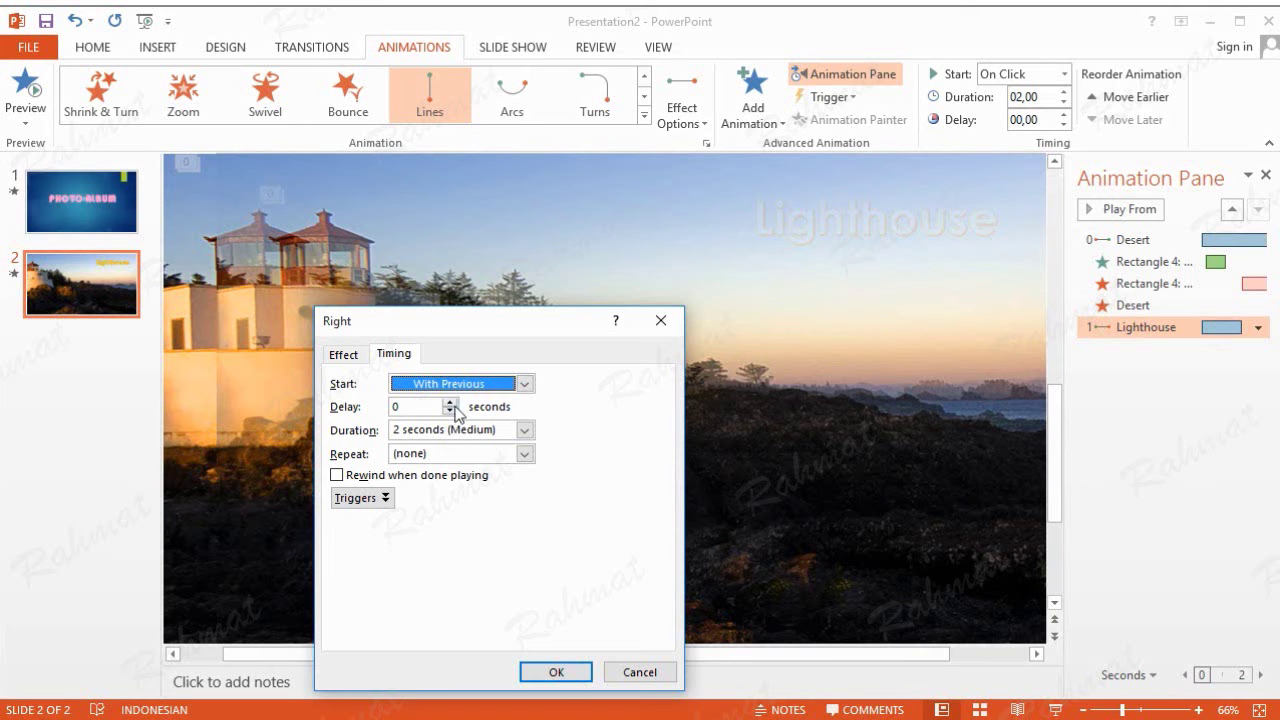
{"action": "left_click", "coordinate": [451, 402]}
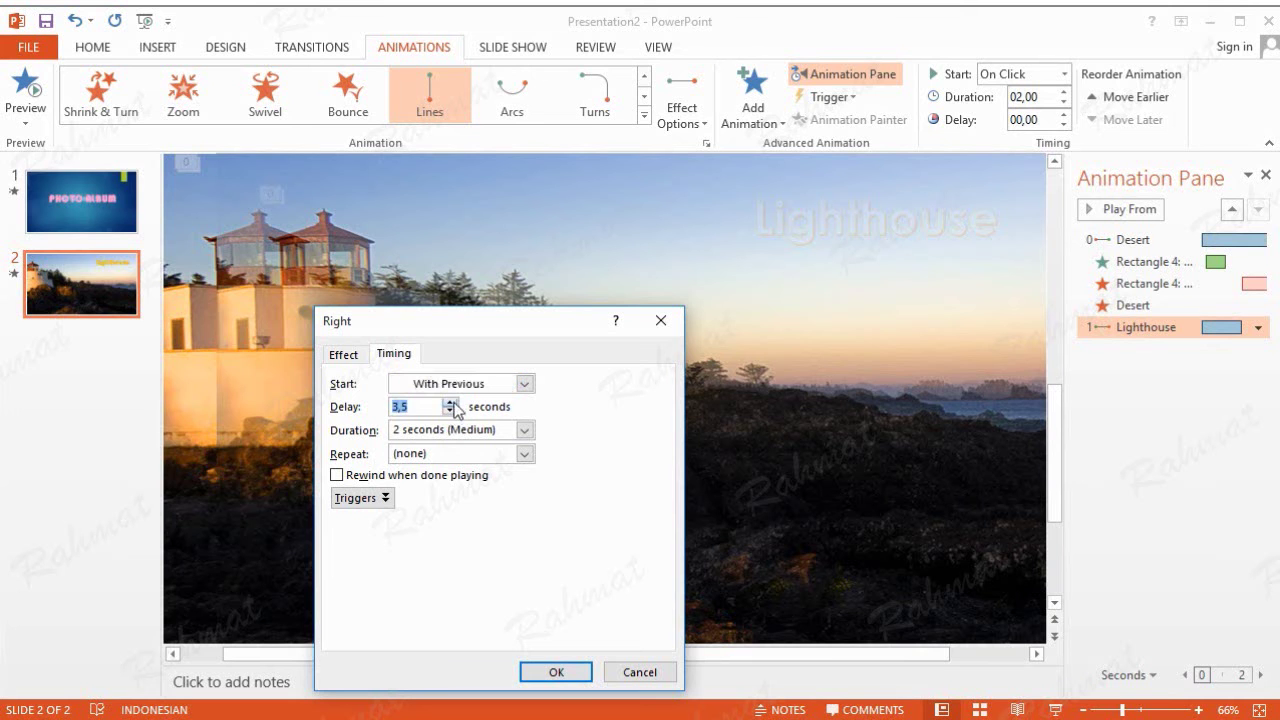
{"action": "left_click", "coordinate": [524, 431]}
{"action": "left_click", "coordinate": [490, 500]}
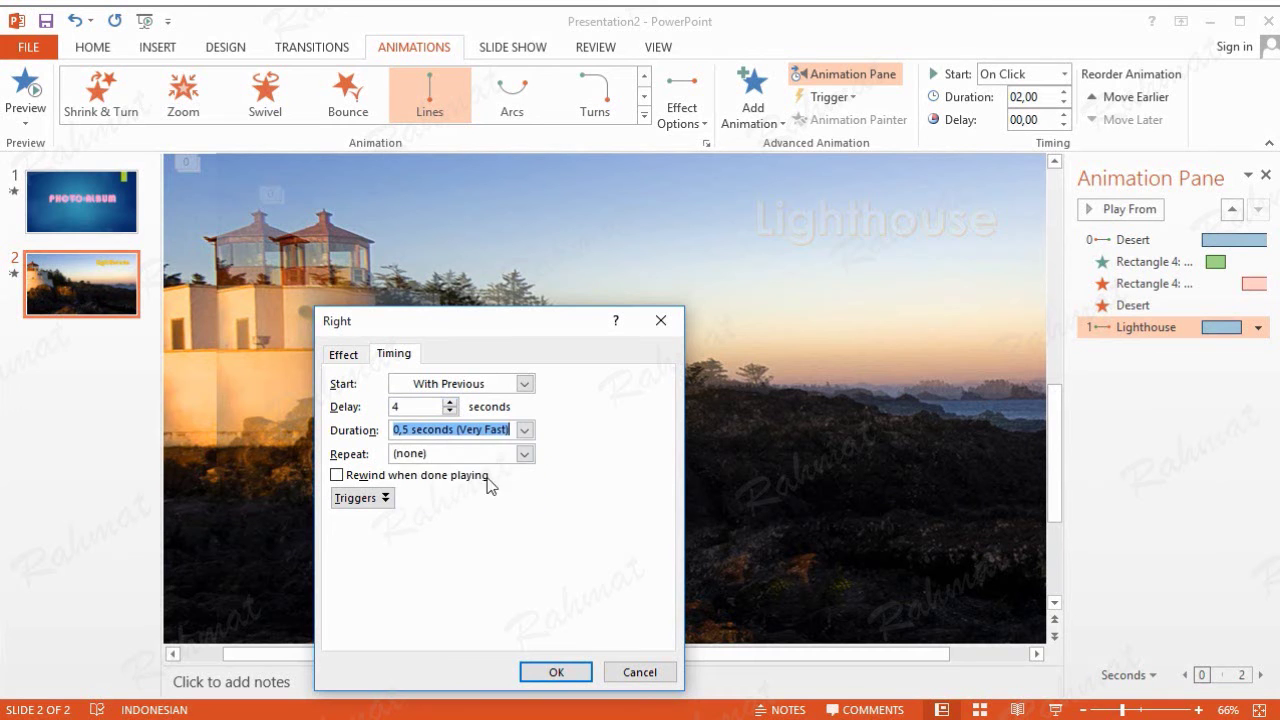
{"action": "left_click", "coordinate": [524, 430]}
{"action": "left_click", "coordinate": [504, 447]}
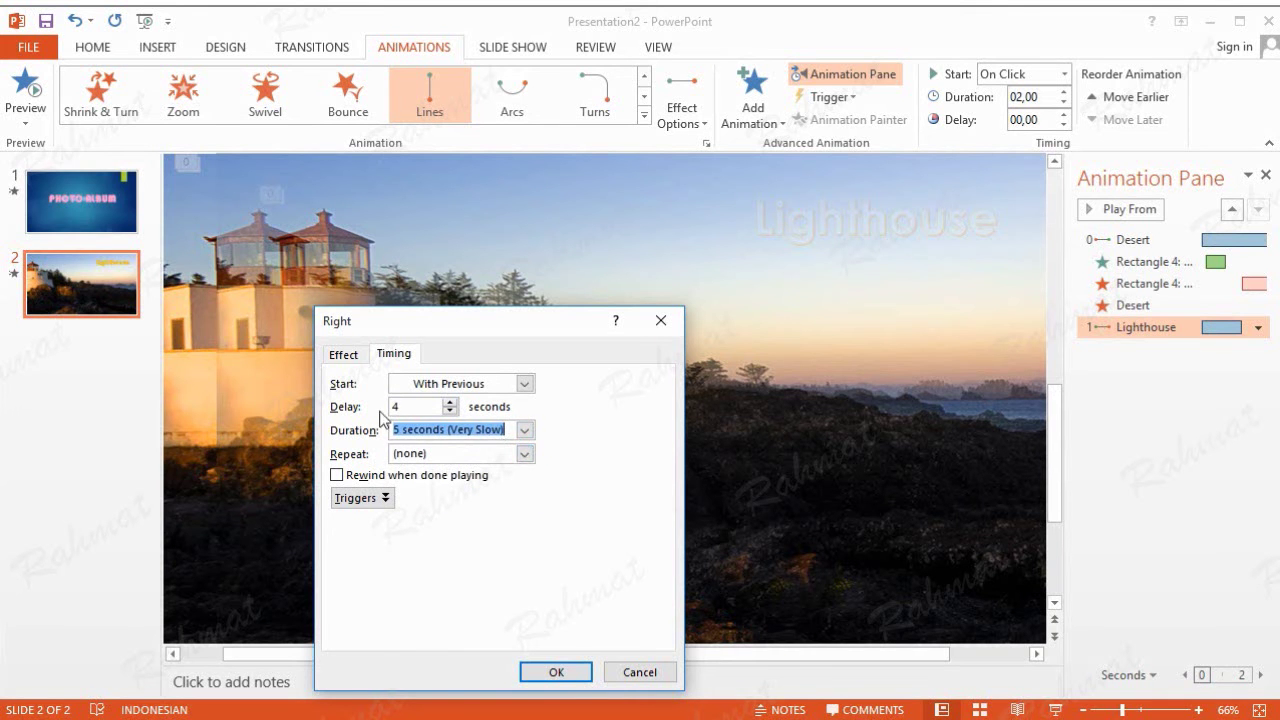
{"action": "left_click", "coordinate": [345, 357]}
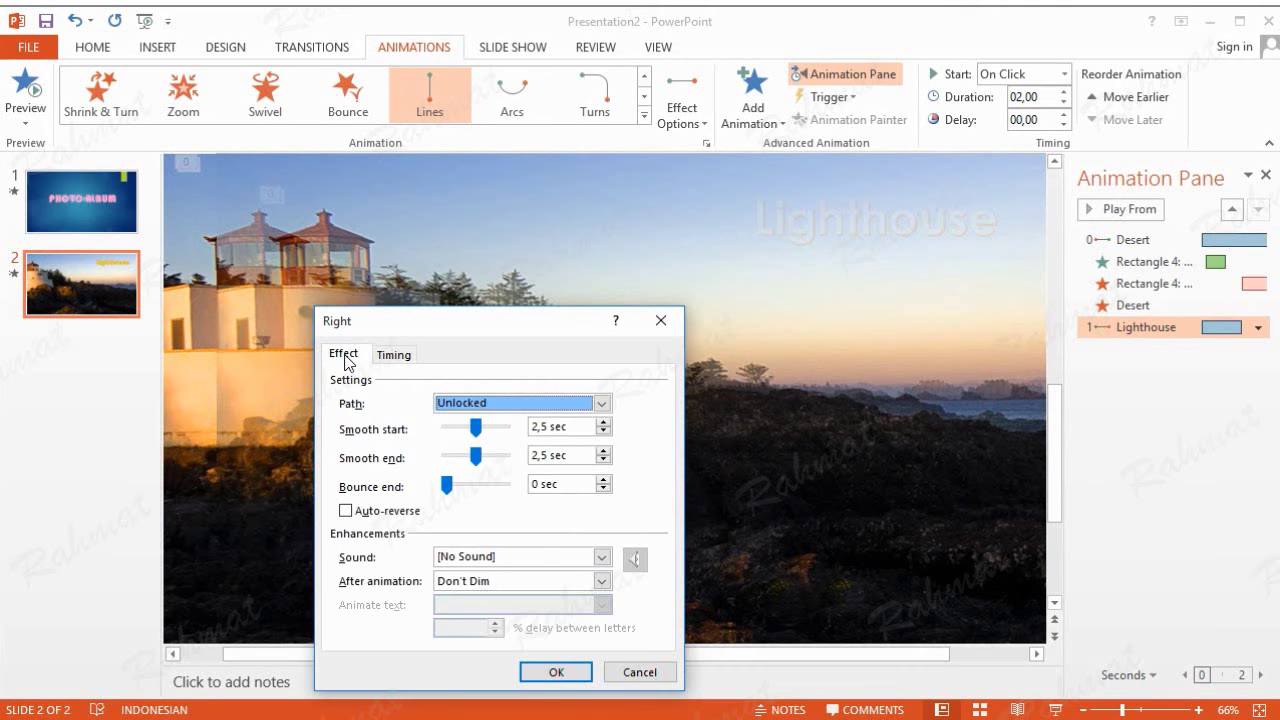
{"action": "mouse_move", "coordinate": [476, 428]}
{"action": "left_mouse_down"}
{"action": "mouse_move", "coordinate": [440, 428]}
{"action": "mouse_move", "coordinate": [430, 462]}
{"action": "left_mouse_up"}
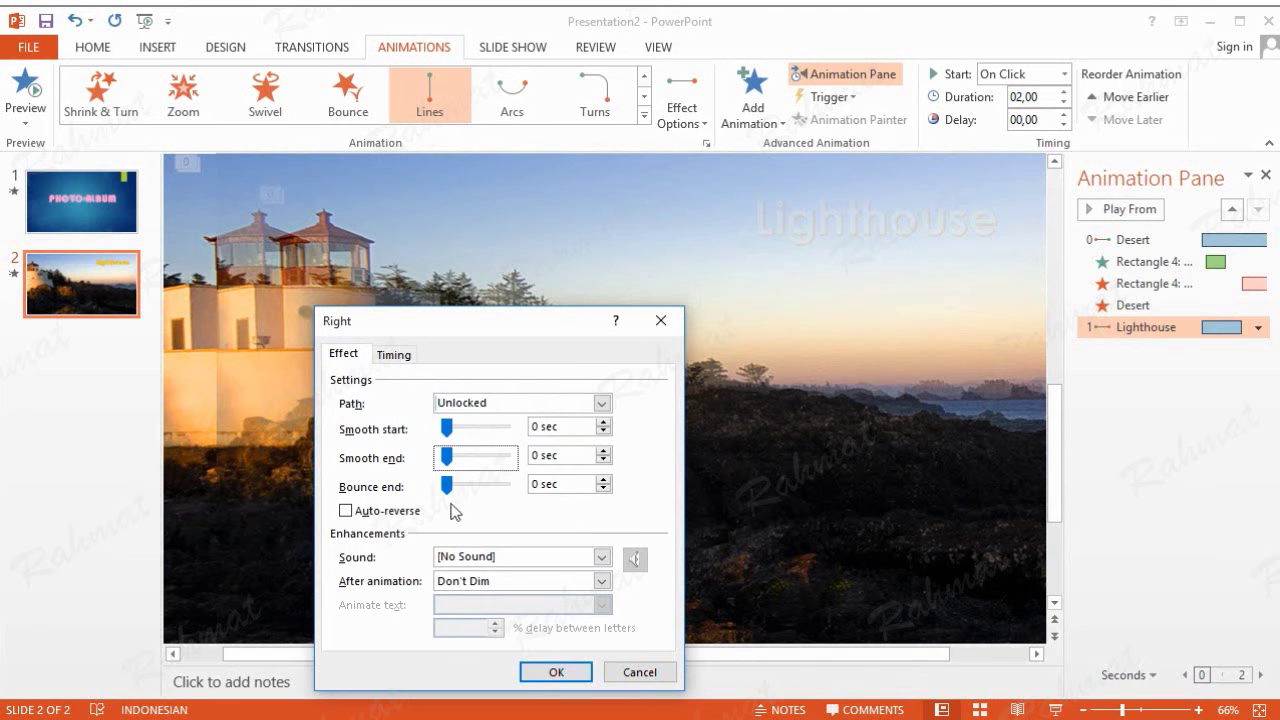
{"action": "left_click", "coordinate": [556, 672]}
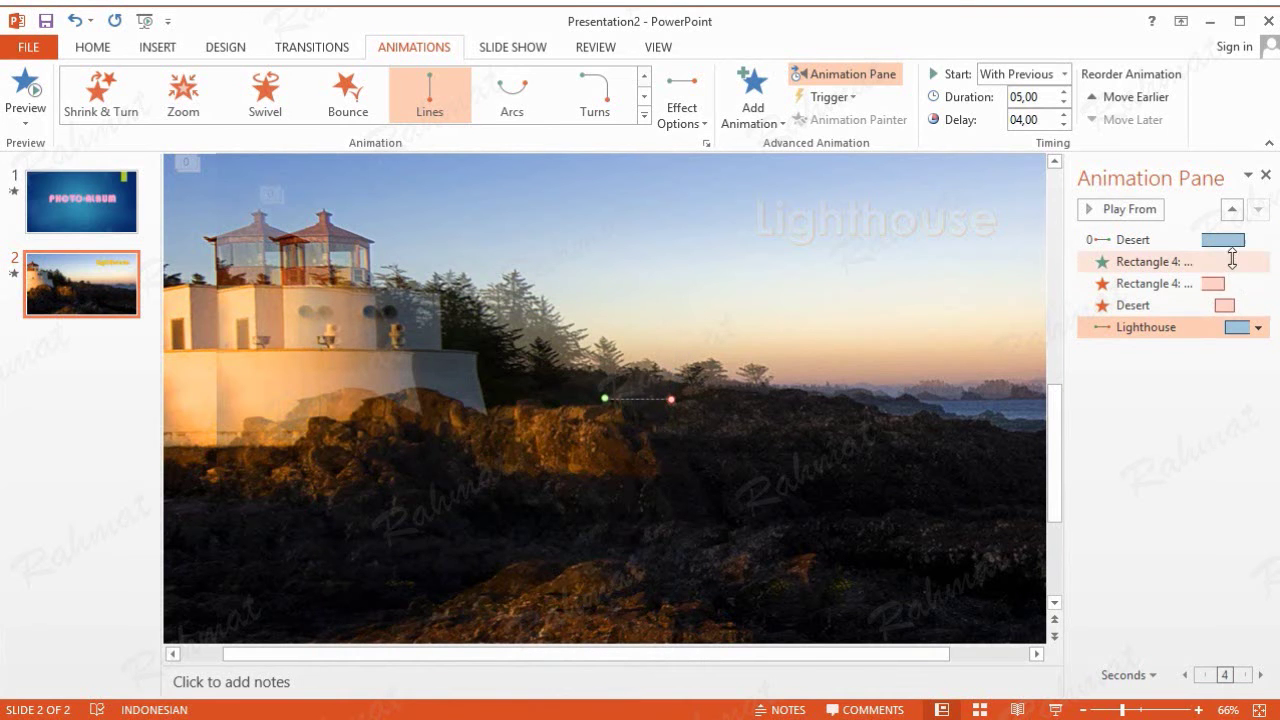
Move the Desert animation's timeline bar to zero delay and review its smoothing settings
{"action": "left_click", "coordinate": [1230, 240]}
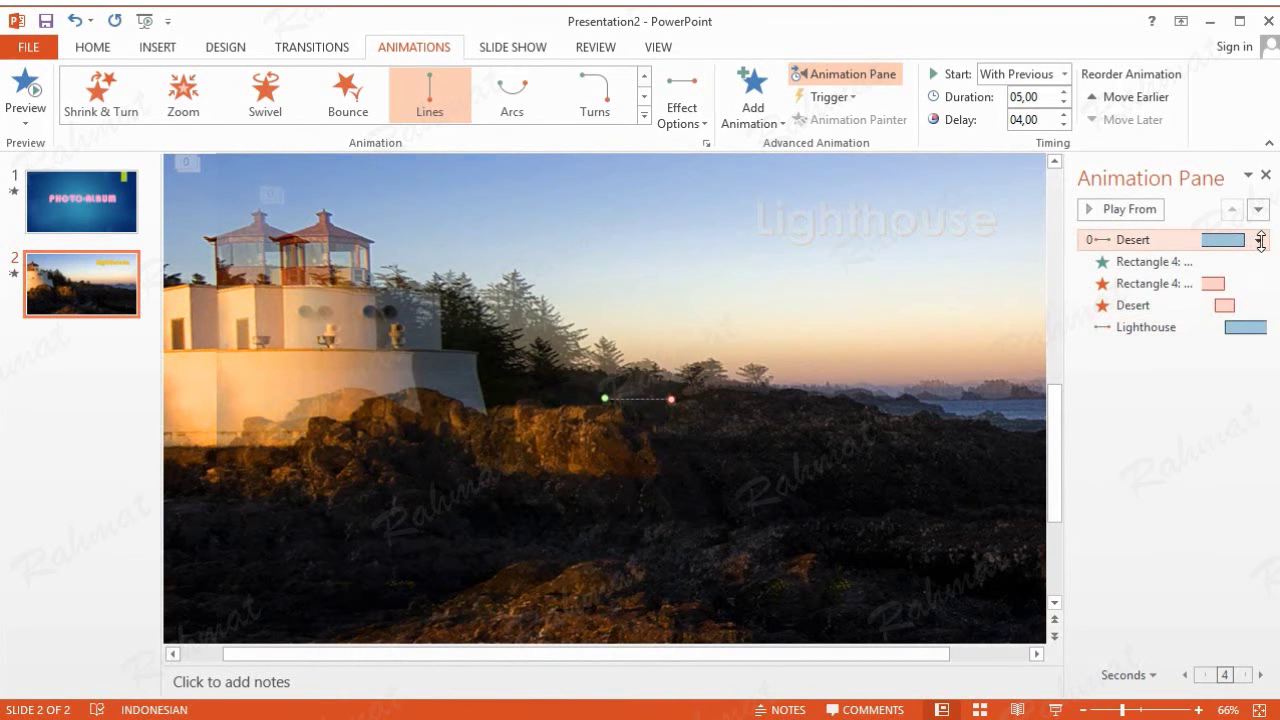
{"action": "left_click_drag", "start_coordinate": [1261, 240], "coordinate": [1211, 357]}
{"action": "left_click", "coordinate": [1257, 240]}
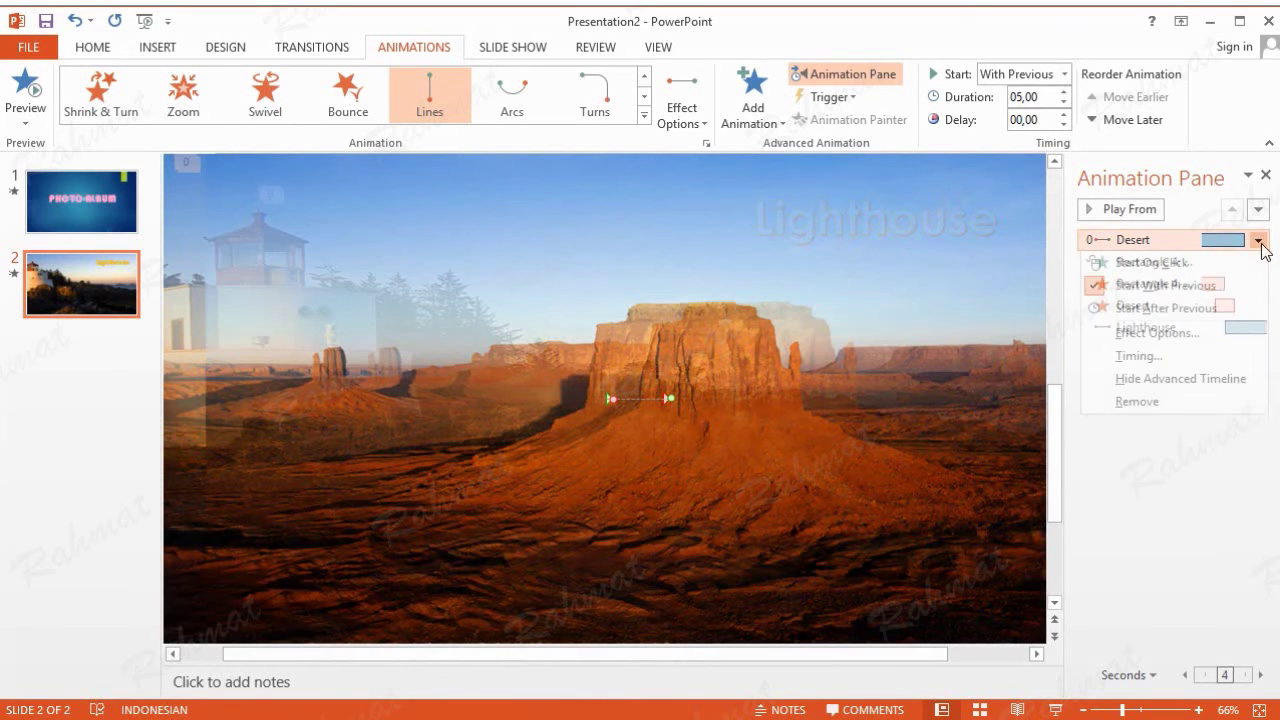
{"action": "left_click", "coordinate": [1169, 356]}
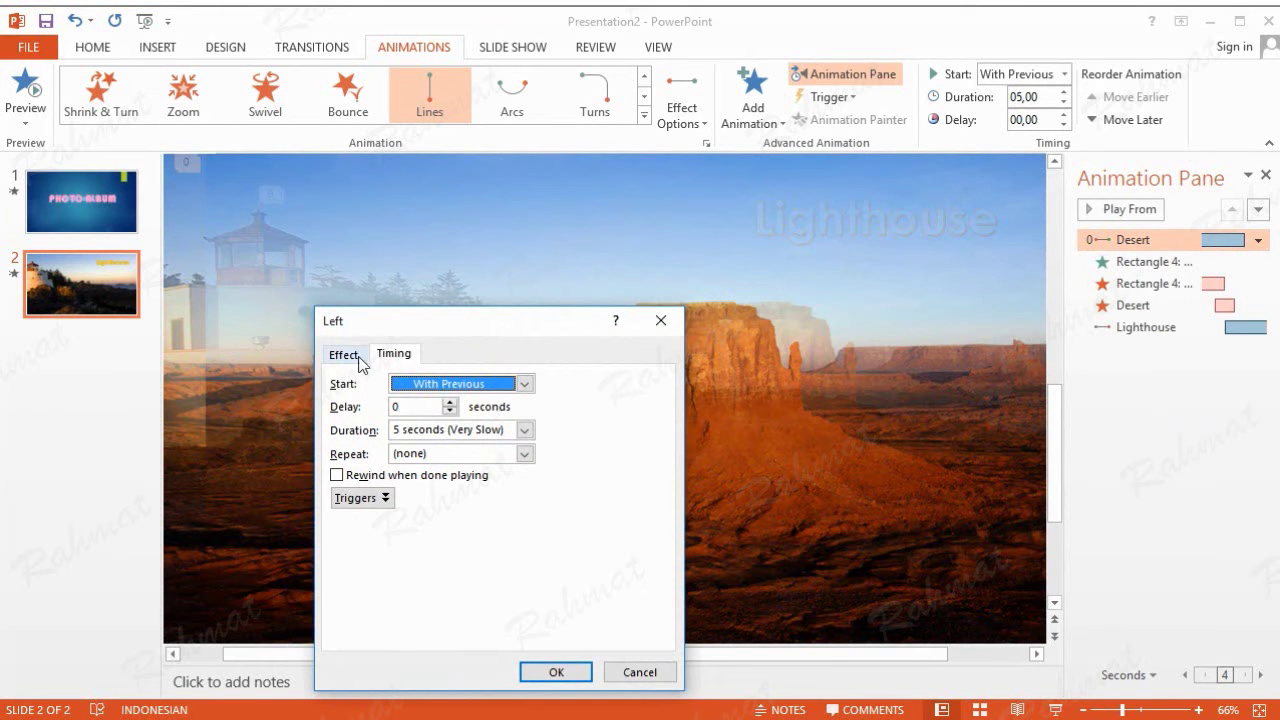
{"action": "left_click", "coordinate": [356, 362]}
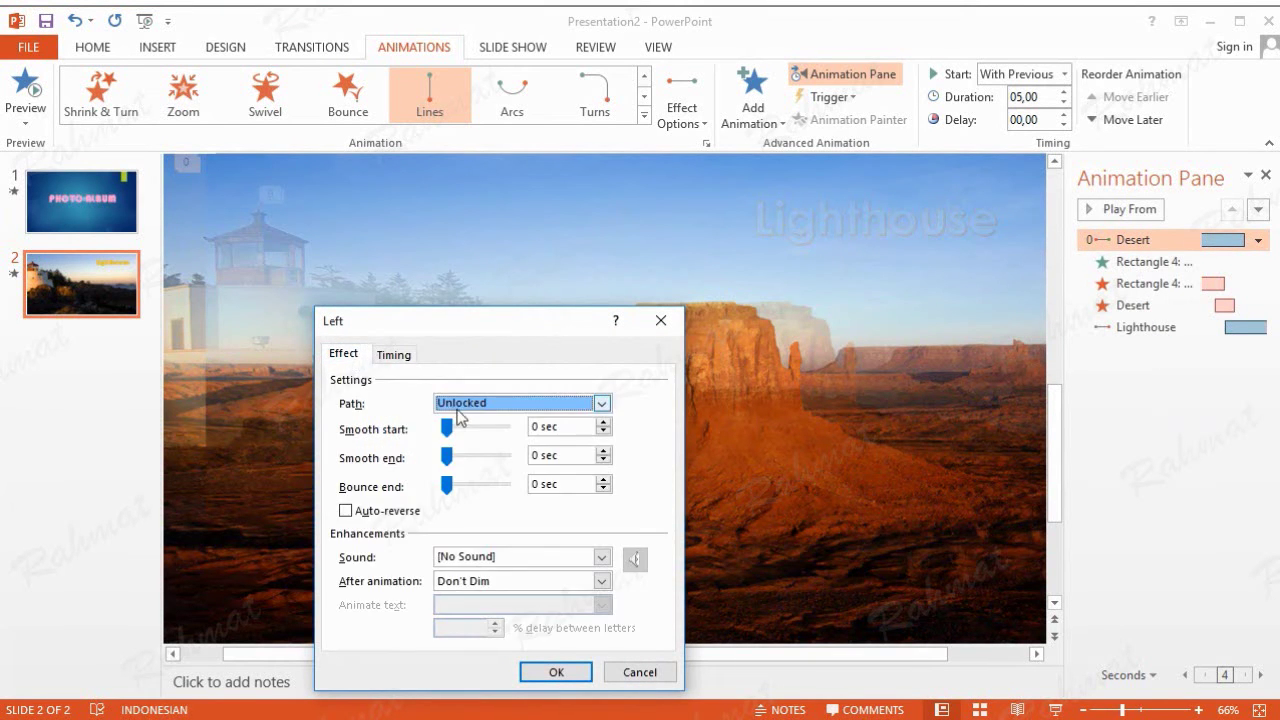
{"action": "left_click", "coordinate": [565, 671]}
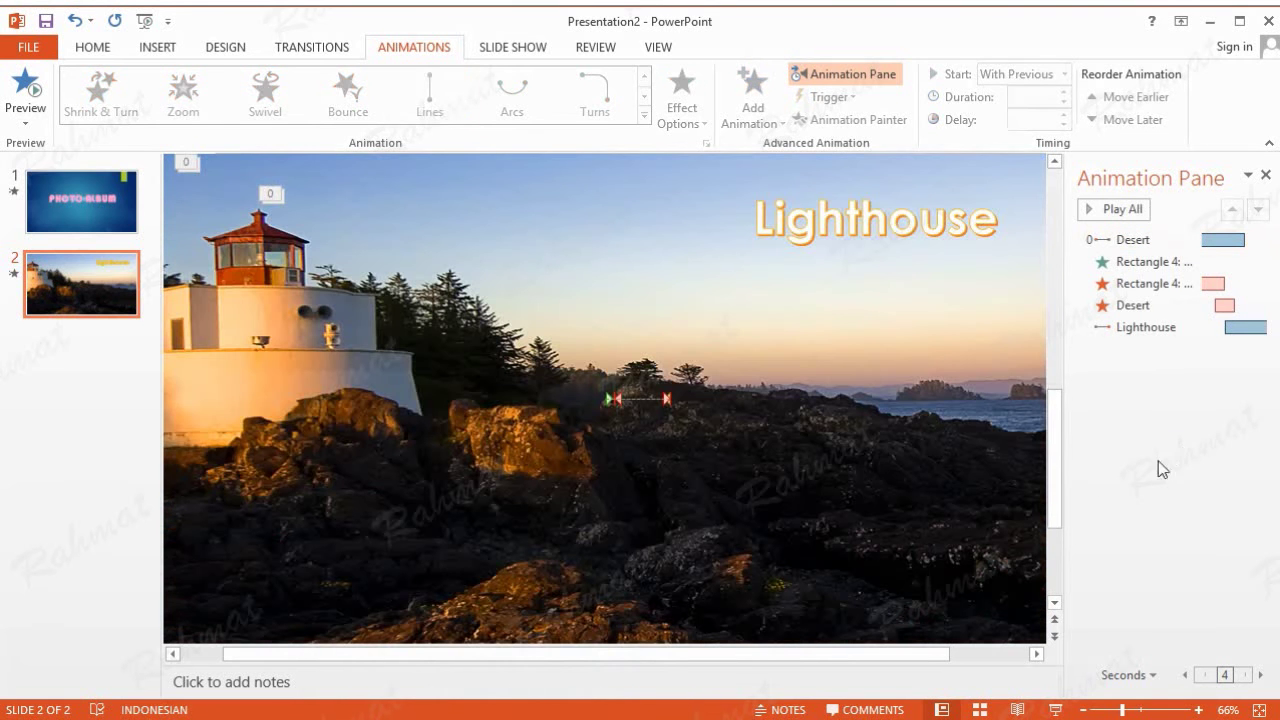
{"action": "left_click", "coordinate": [789, 425]}
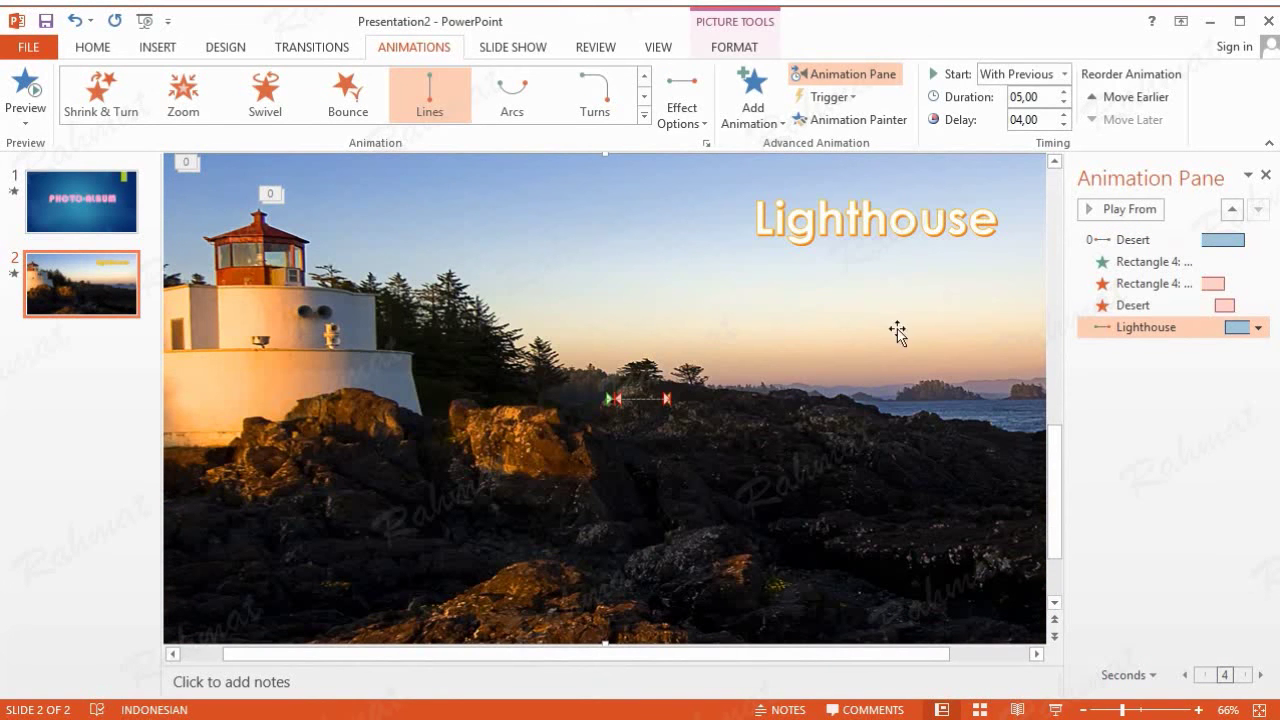
Add a Fade entrance effect to the Lighthouse title
{"action": "left_click", "coordinate": [856, 220]}
{"action": "left_click", "coordinate": [785, 124]}
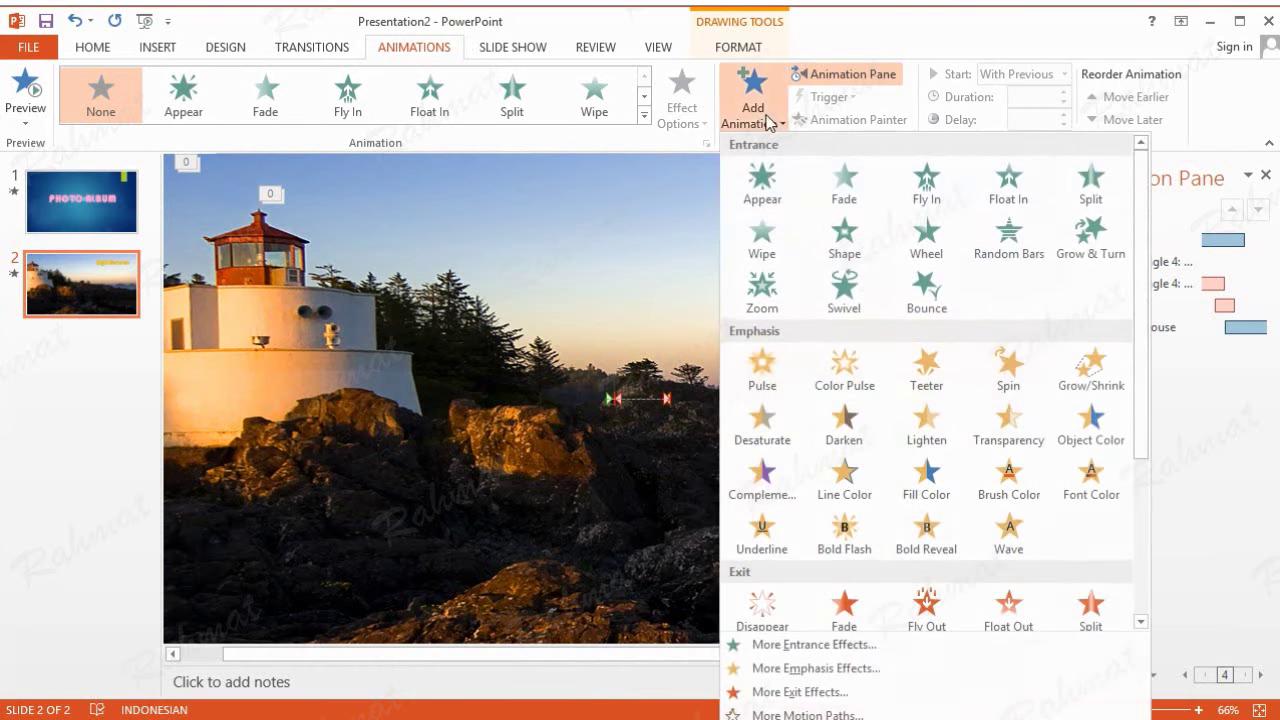
{"action": "left_click", "coordinate": [780, 643]}
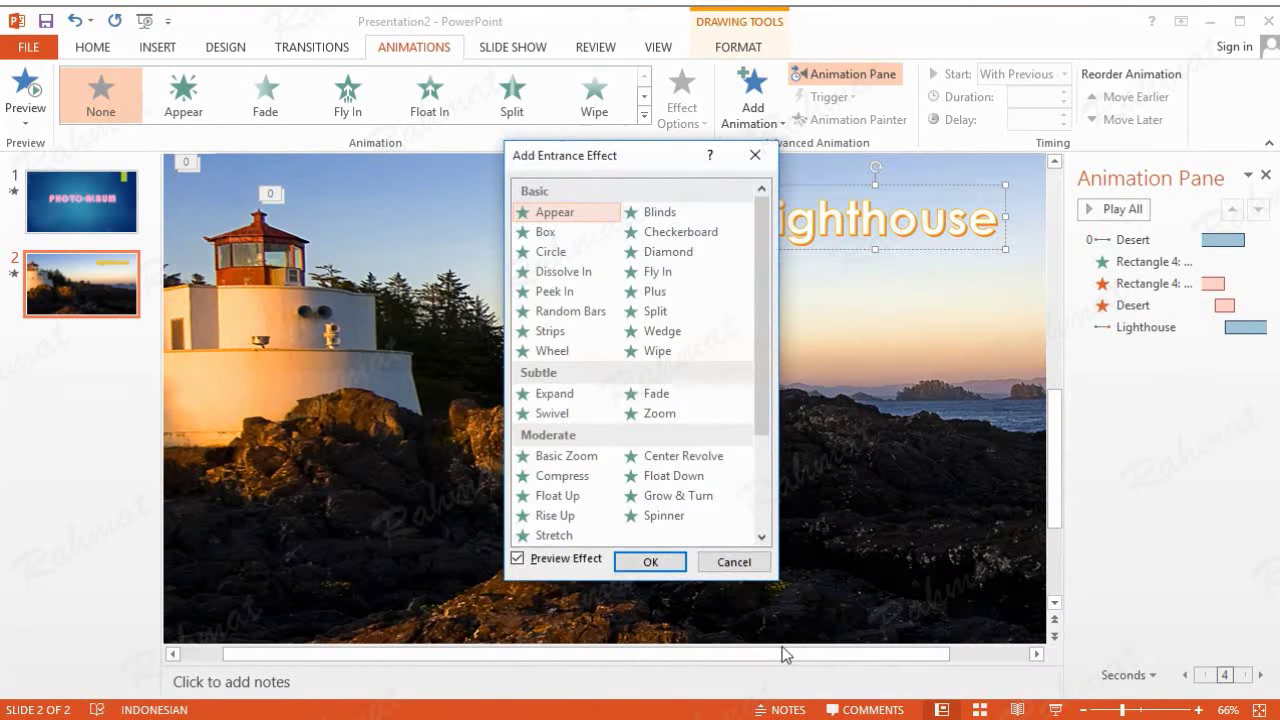
{"action": "left_click", "coordinate": [668, 393]}
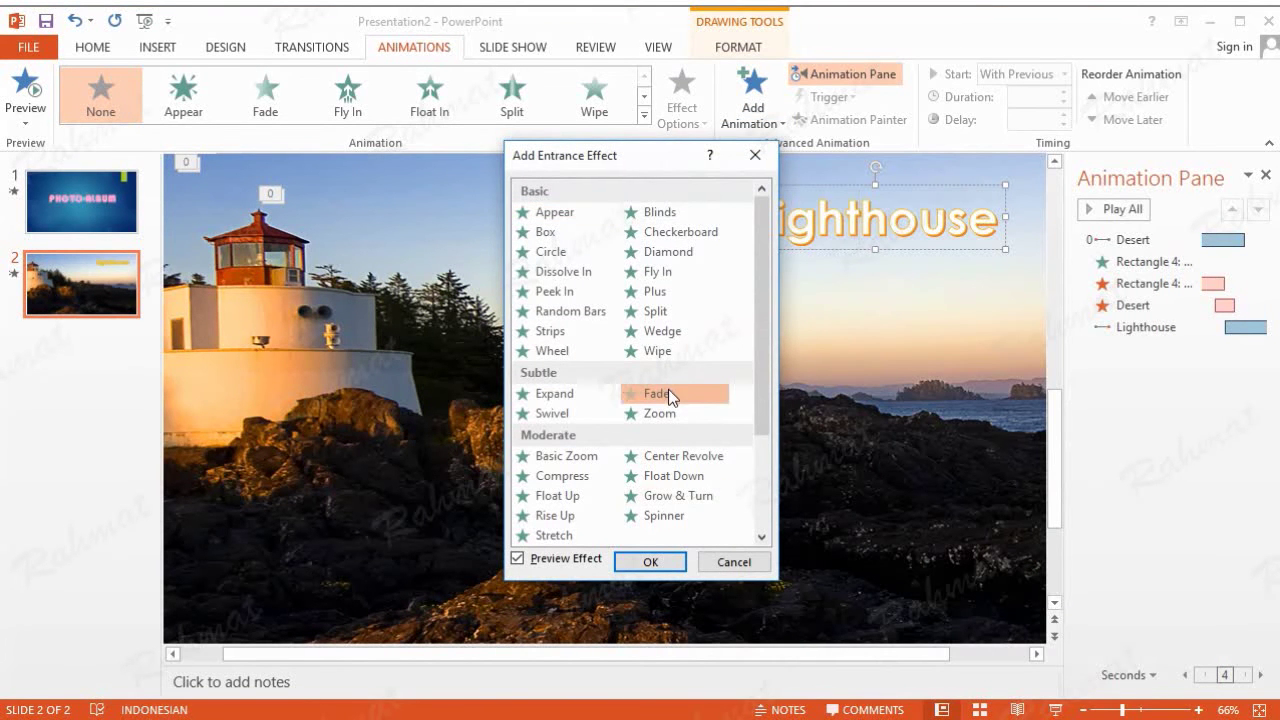
{"action": "left_click", "coordinate": [678, 556]}
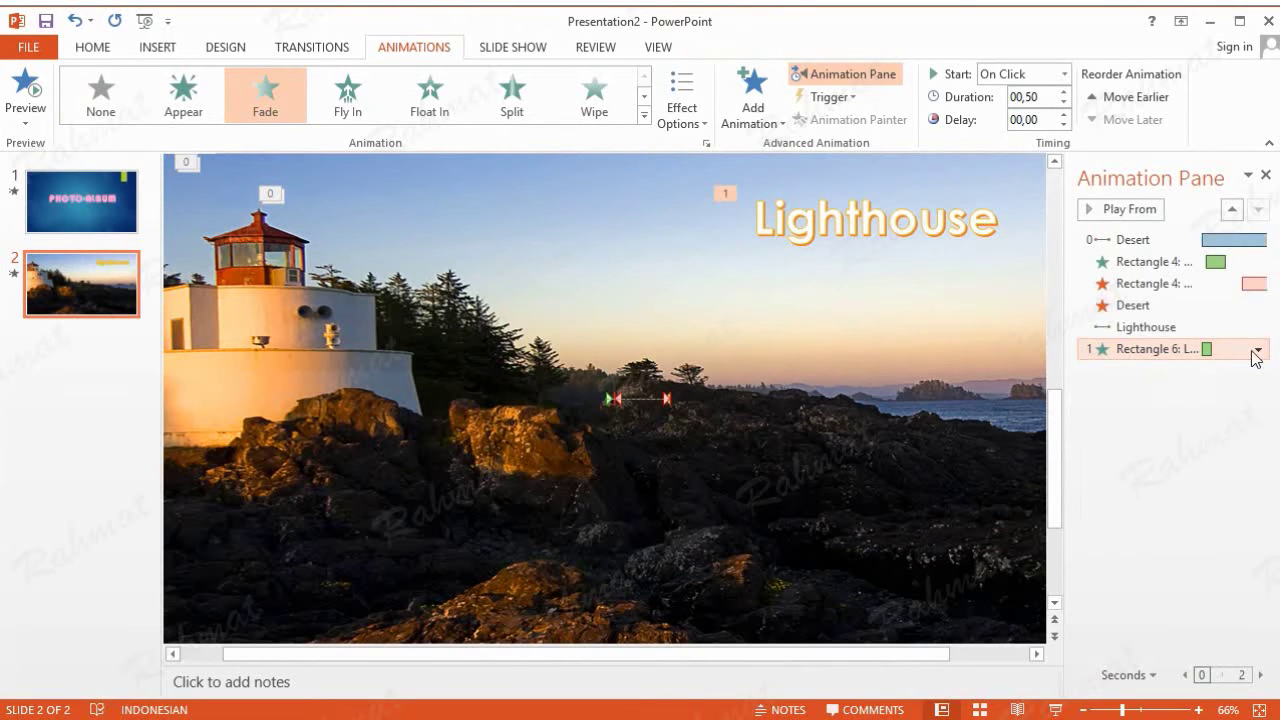
Set the title's fade-in to With Previous, 4-second delay, 1-second (Fast) duration
{"action": "left_click", "coordinate": [1257, 352]}
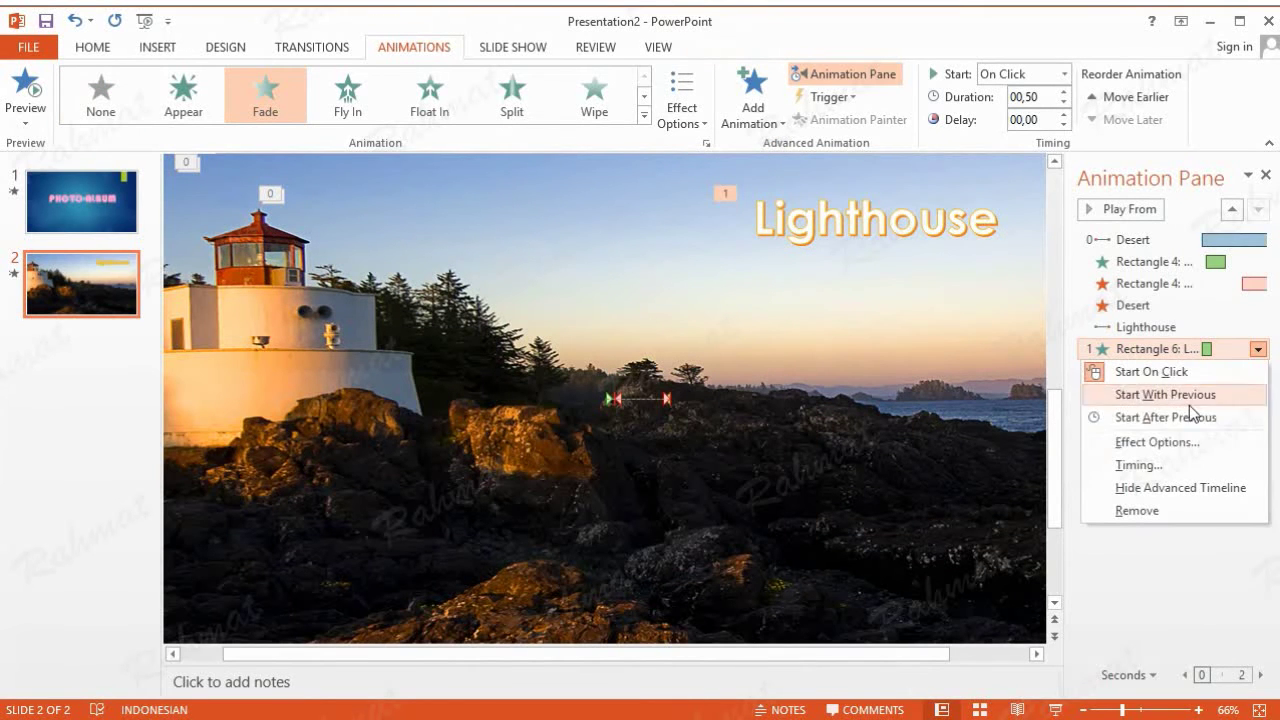
{"action": "left_click", "coordinate": [1150, 466]}
{"action": "left_click", "coordinate": [524, 417]}
{"action": "left_click", "coordinate": [452, 450]}
{"action": "left_click", "coordinate": [450, 437]}
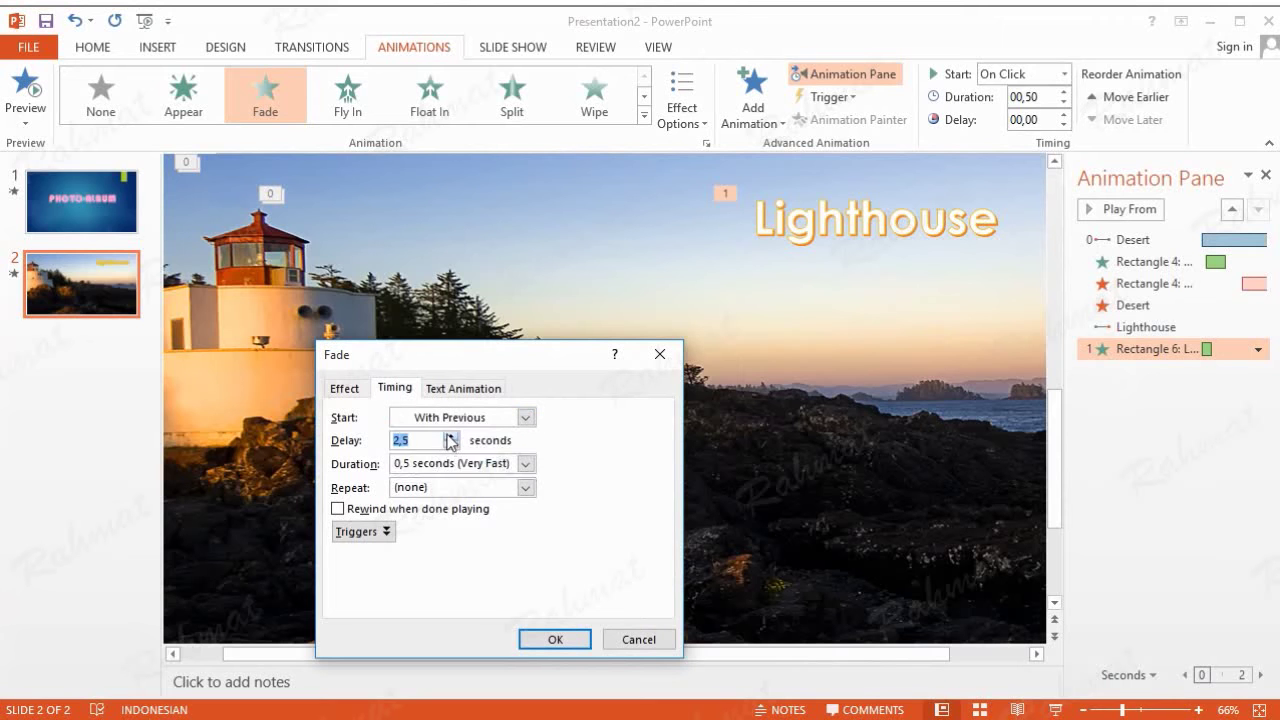
{"action": "left_click", "coordinate": [524, 463]}
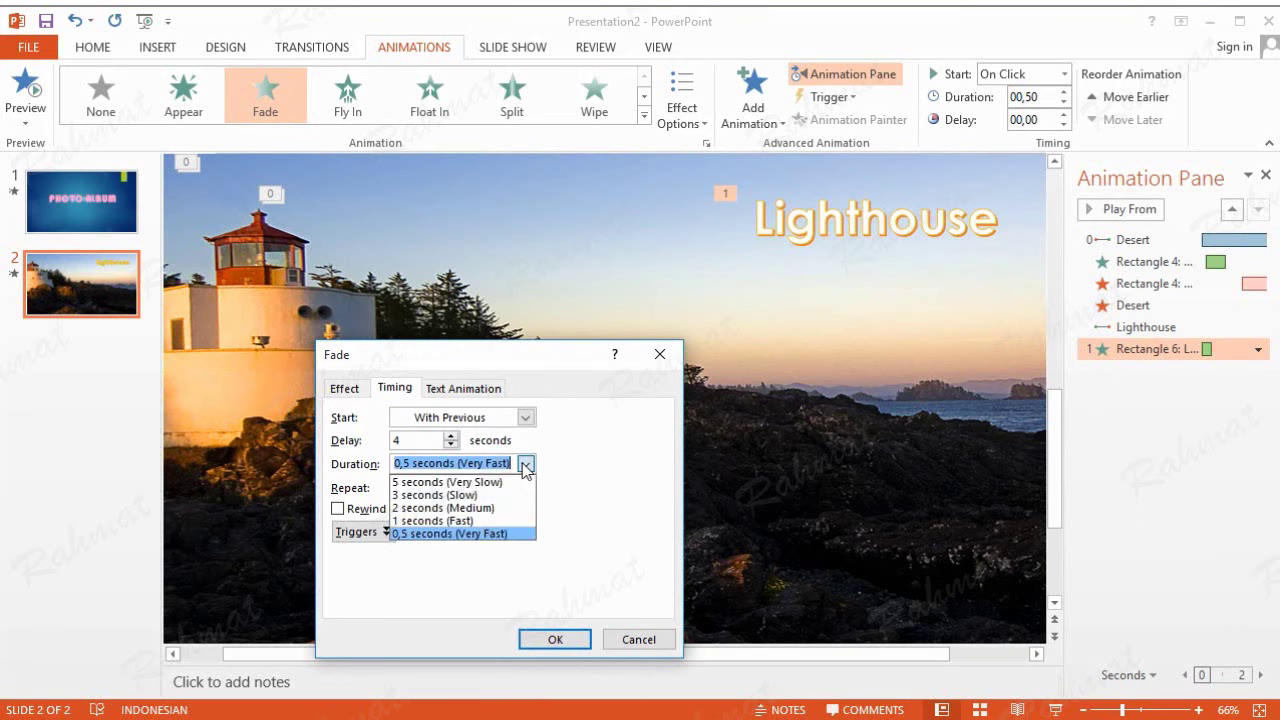
{"action": "left_click", "coordinate": [440, 519]}
{"action": "left_click", "coordinate": [547, 638]}
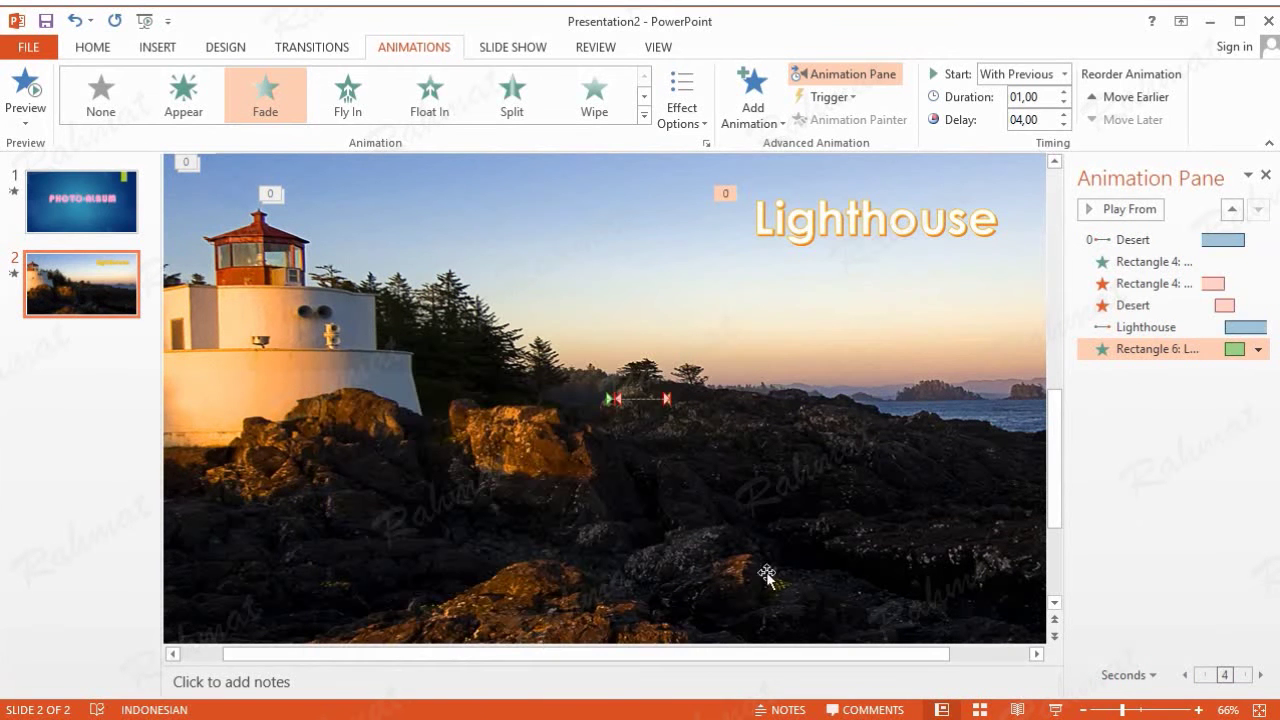
Add a Fade exit effect to the Lighthouse title
{"action": "left_click", "coordinate": [913, 226]}
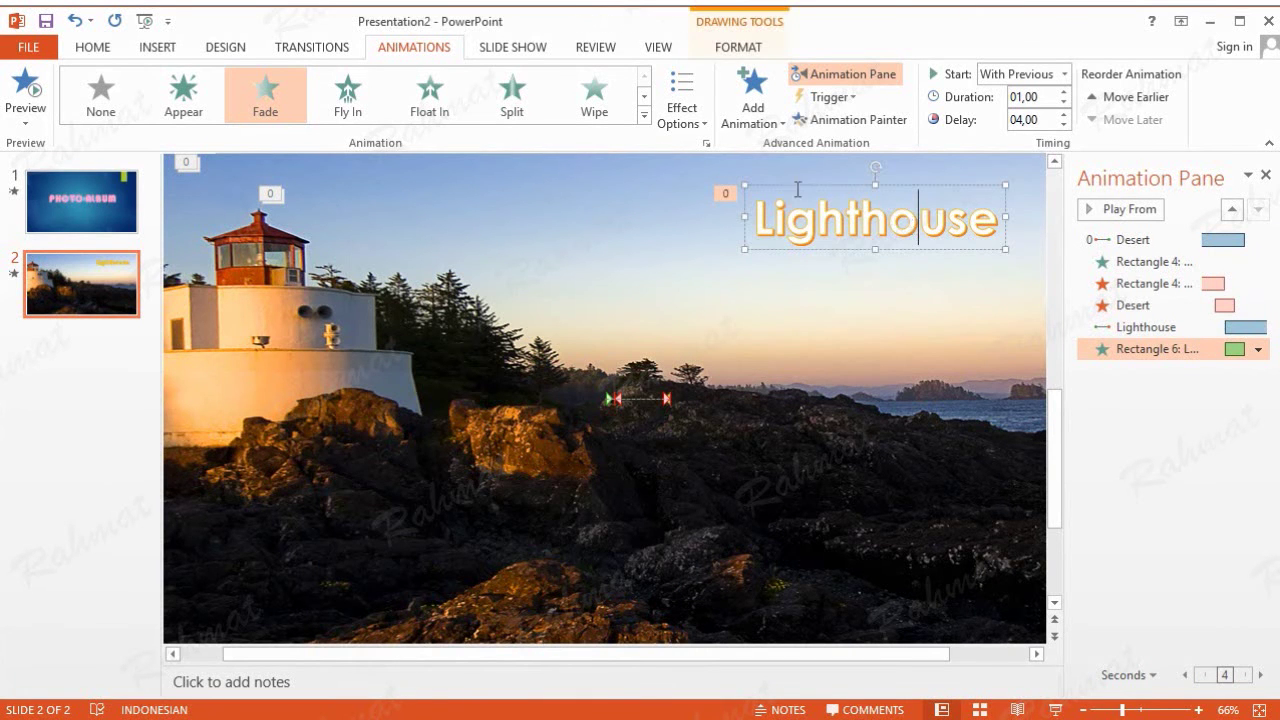
{"action": "left_click", "coordinate": [760, 115]}
{"action": "left_click", "coordinate": [771, 692]}
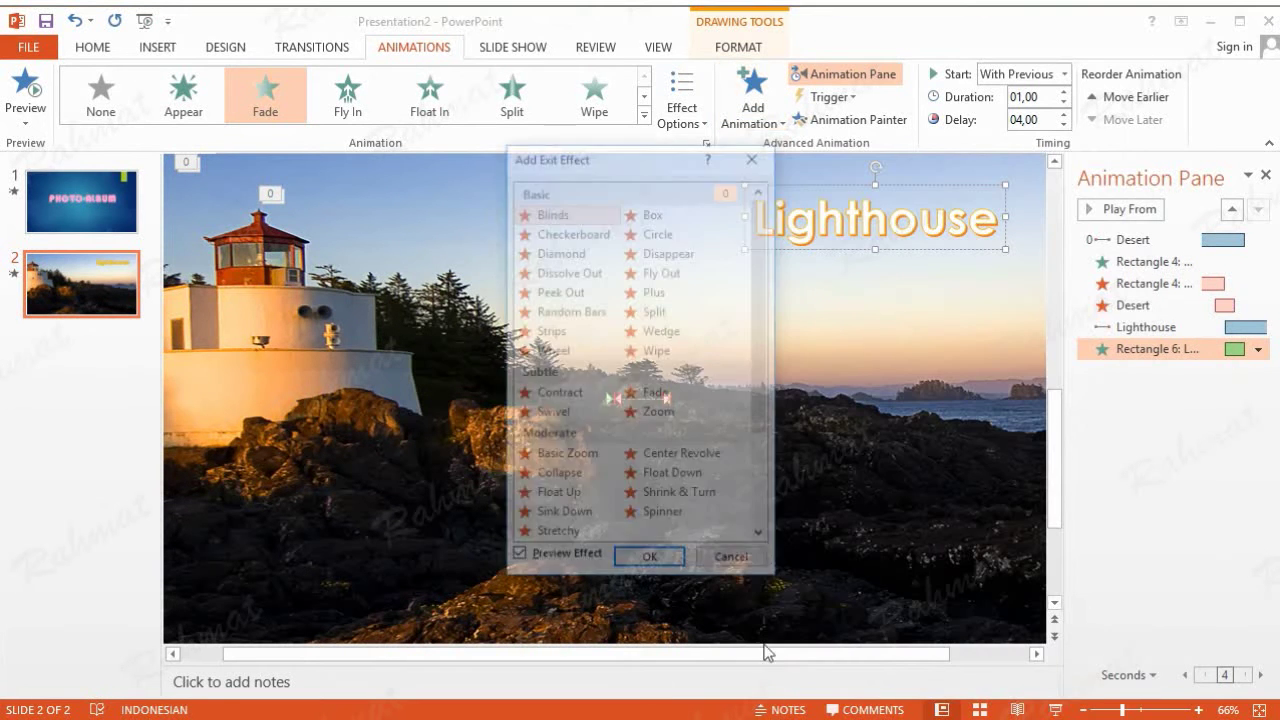
{"action": "left_click", "coordinate": [656, 393]}
{"action": "left_click", "coordinate": [662, 561]}
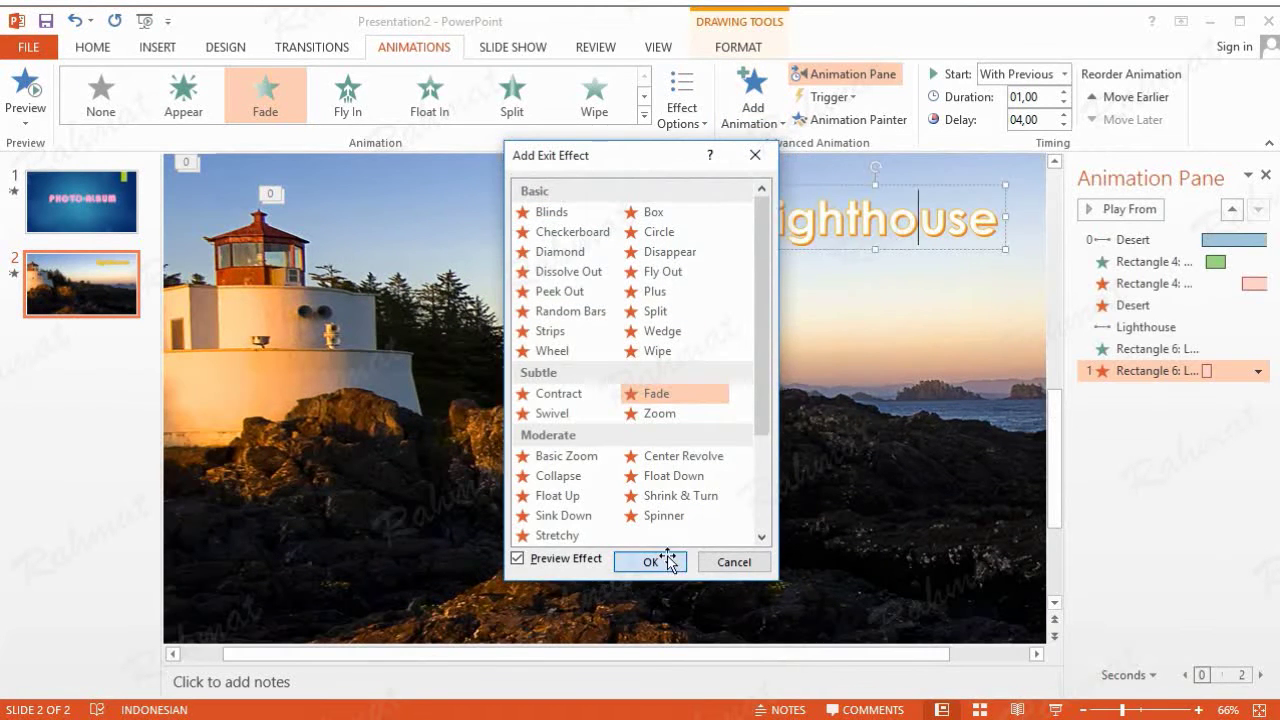
Set the title's fade-out to With Previous, 6-second delay, 2-second (Medium) duration
{"action": "left_click", "coordinate": [1258, 375]}
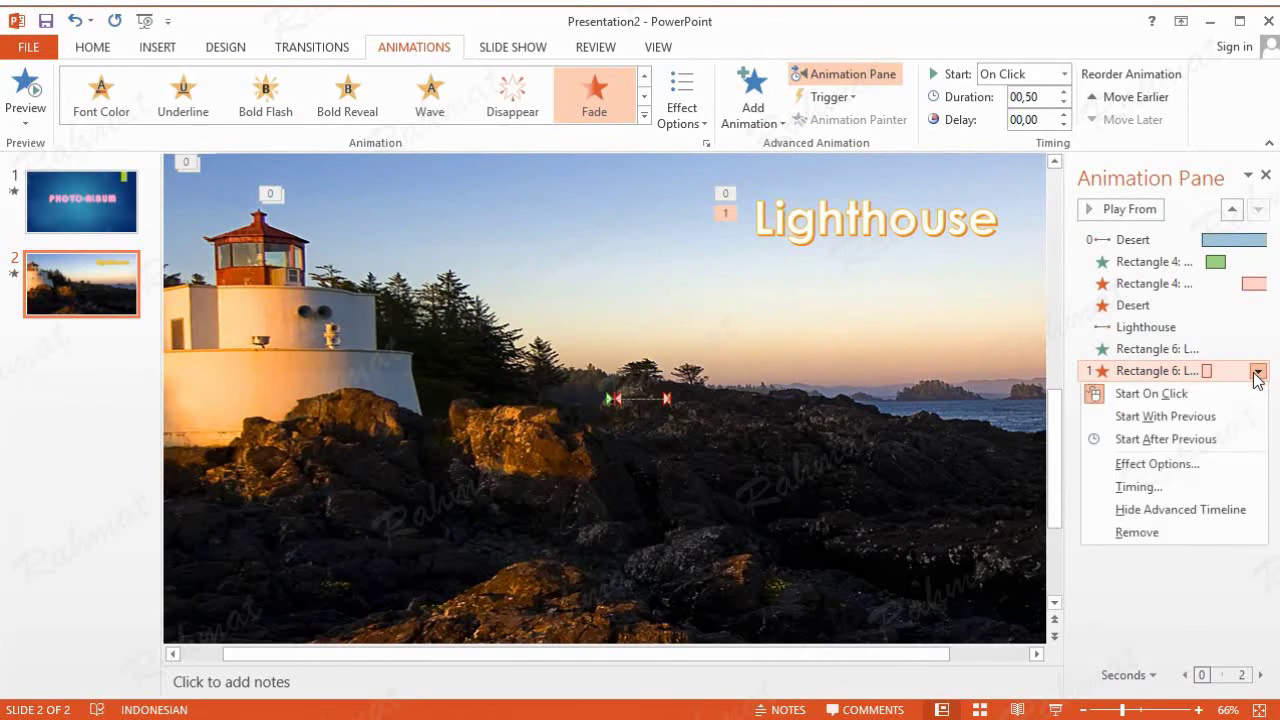
{"action": "left_click", "coordinate": [1148, 490]}
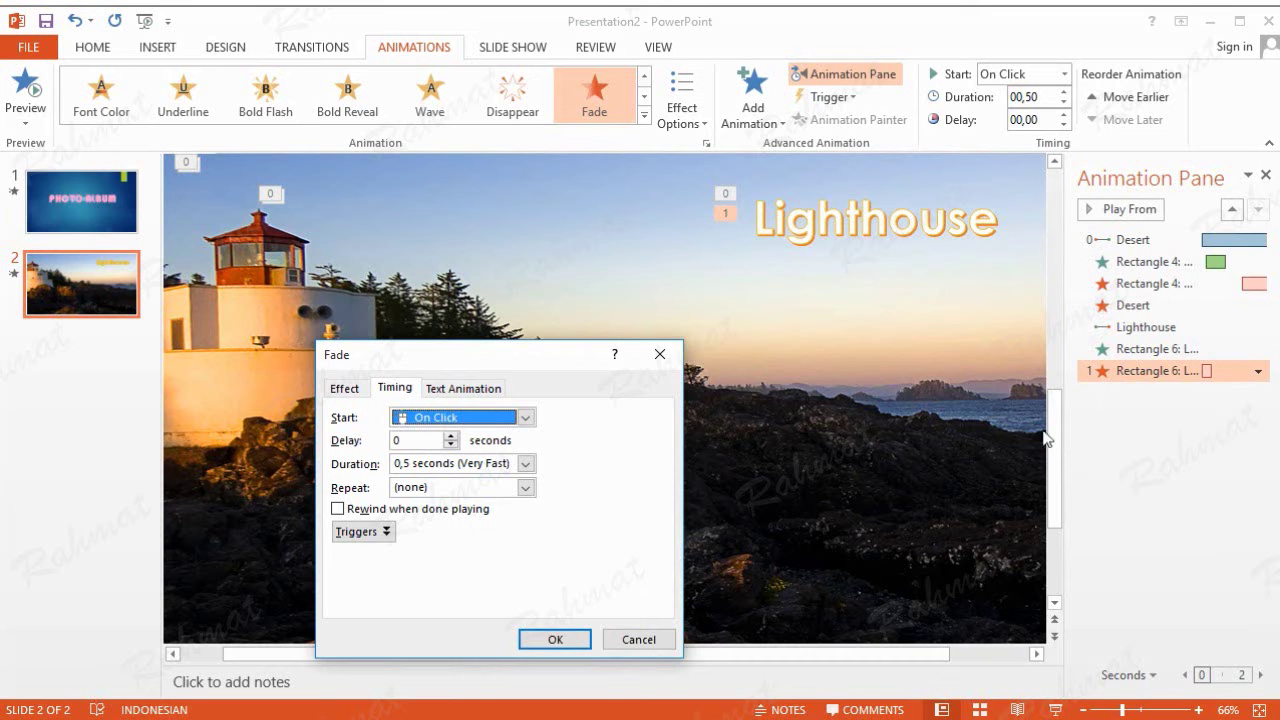
{"action": "left_click", "coordinate": [525, 417]}
{"action": "left_click", "coordinate": [443, 451]}
{"action": "left_click", "coordinate": [451, 435]}
{"action": "left_click", "coordinate": [451, 435]}
{"action": "left_click", "coordinate": [451, 435]}
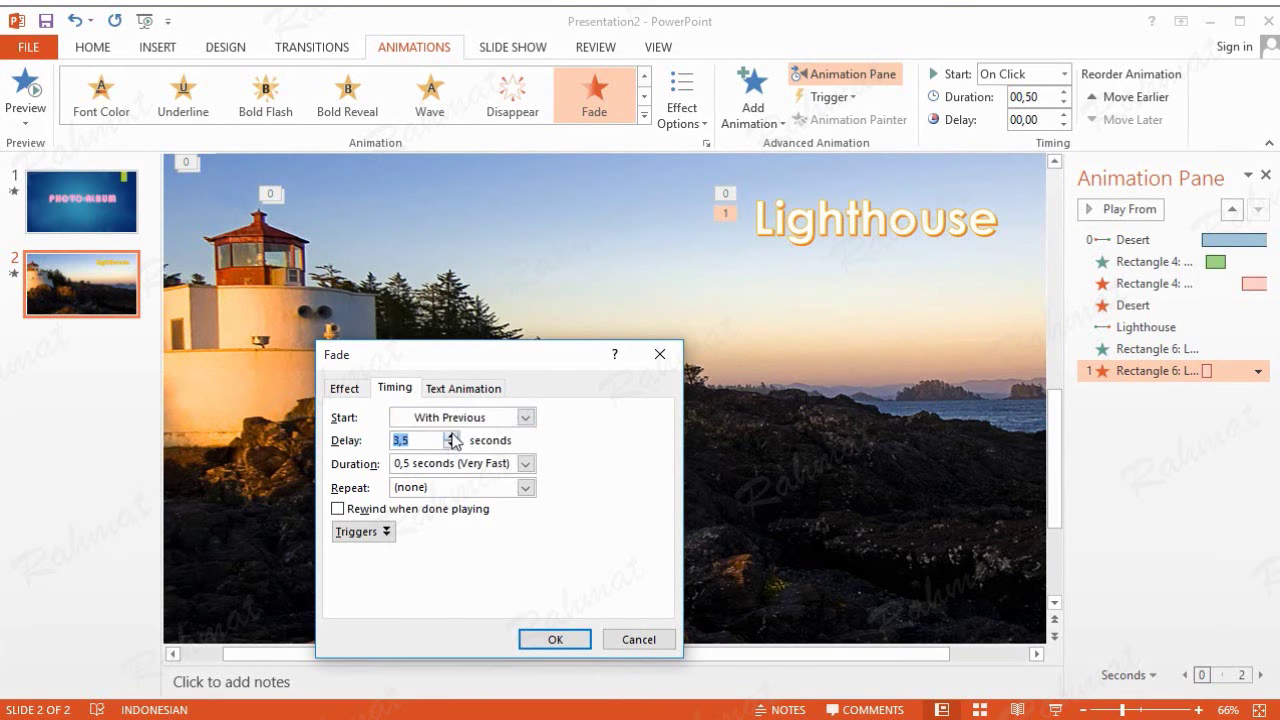
{"action": "left_click", "coordinate": [525, 464]}
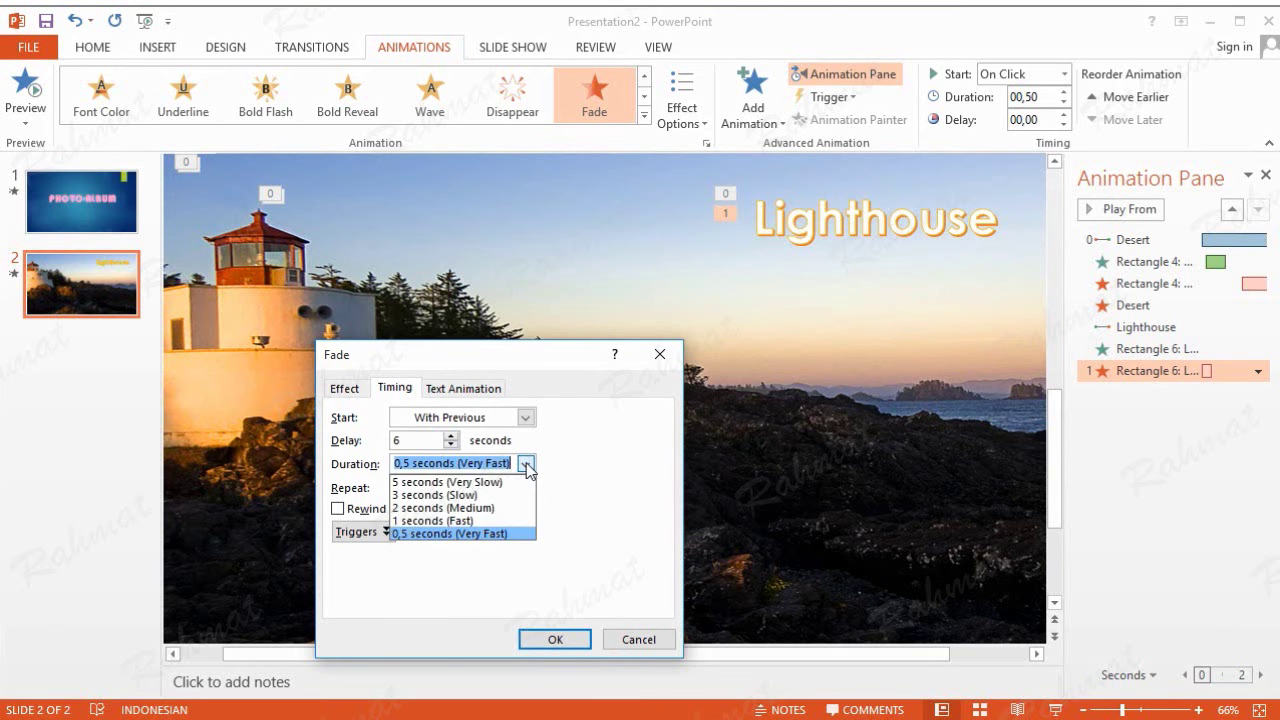
{"action": "left_click", "coordinate": [500, 508]}
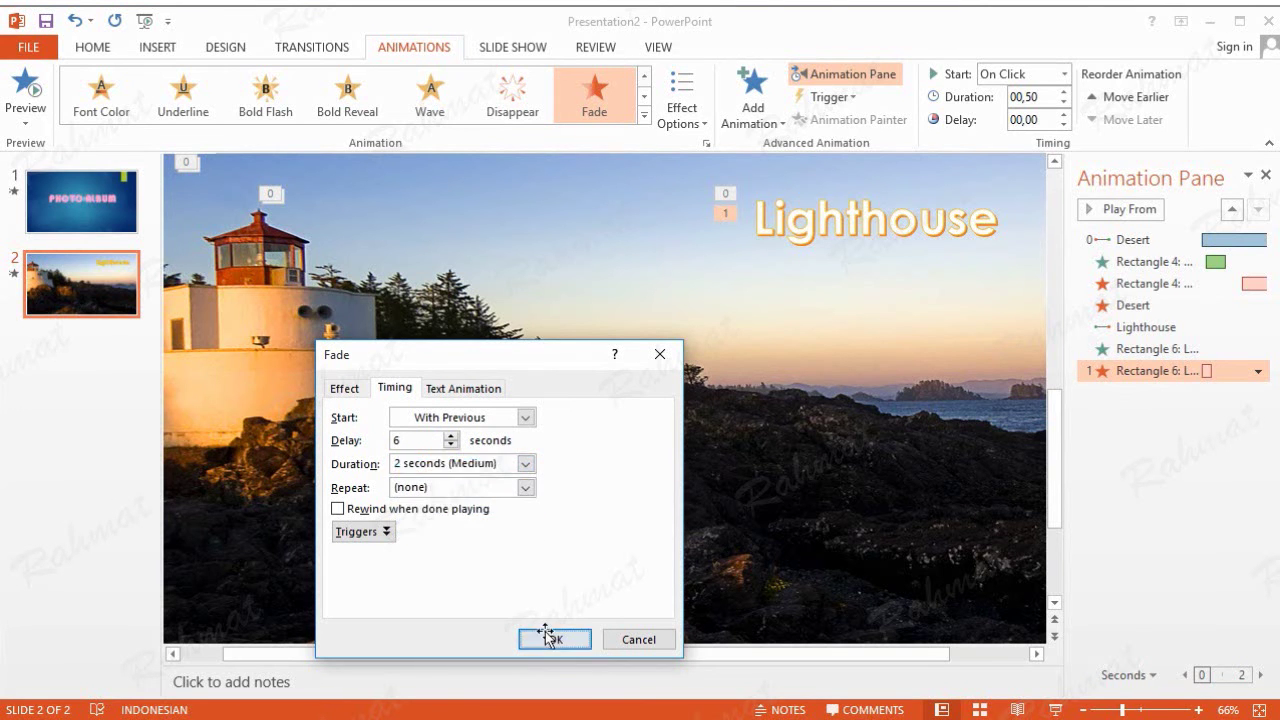
{"action": "left_click", "coordinate": [553, 639]}
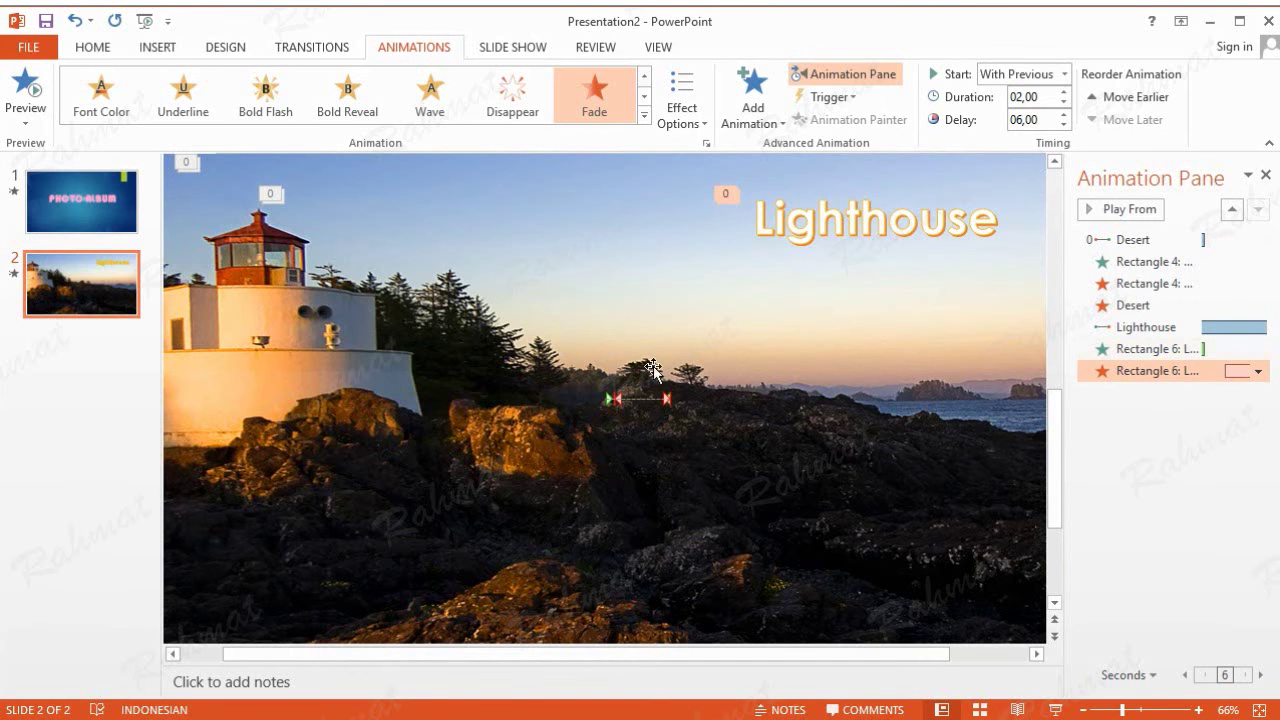
{"action": "left_click", "coordinate": [700, 332]}
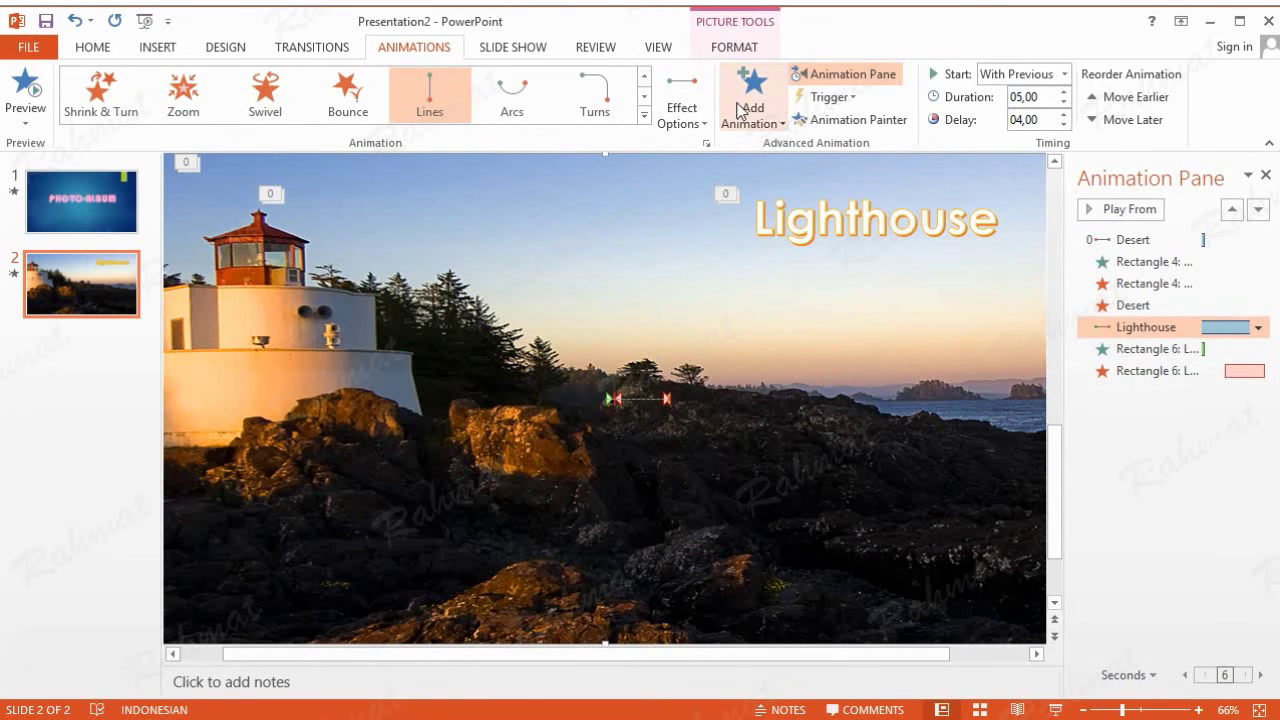
Add a Fade exit effect to the Lighthouse photo
{"action": "left_click", "coordinate": [751, 112]}
{"action": "left_click", "coordinate": [770, 691]}
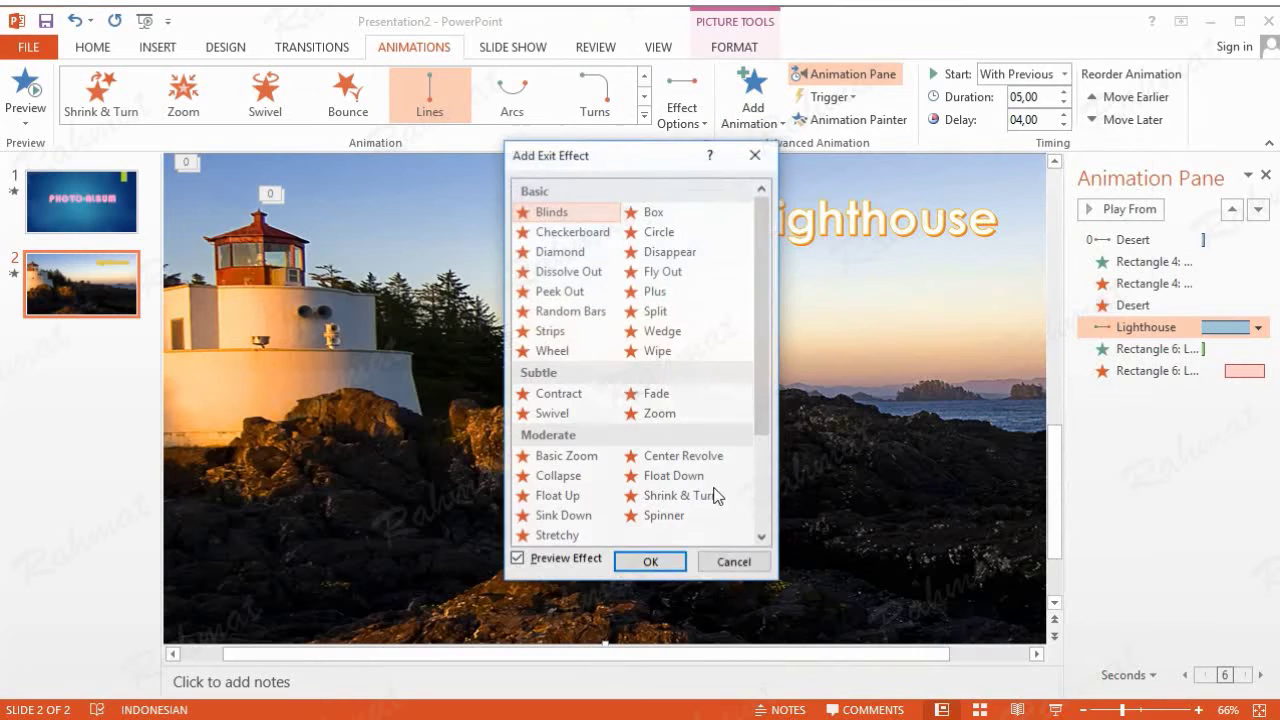
{"action": "left_click", "coordinate": [674, 395]}
{"action": "left_click", "coordinate": [650, 562]}
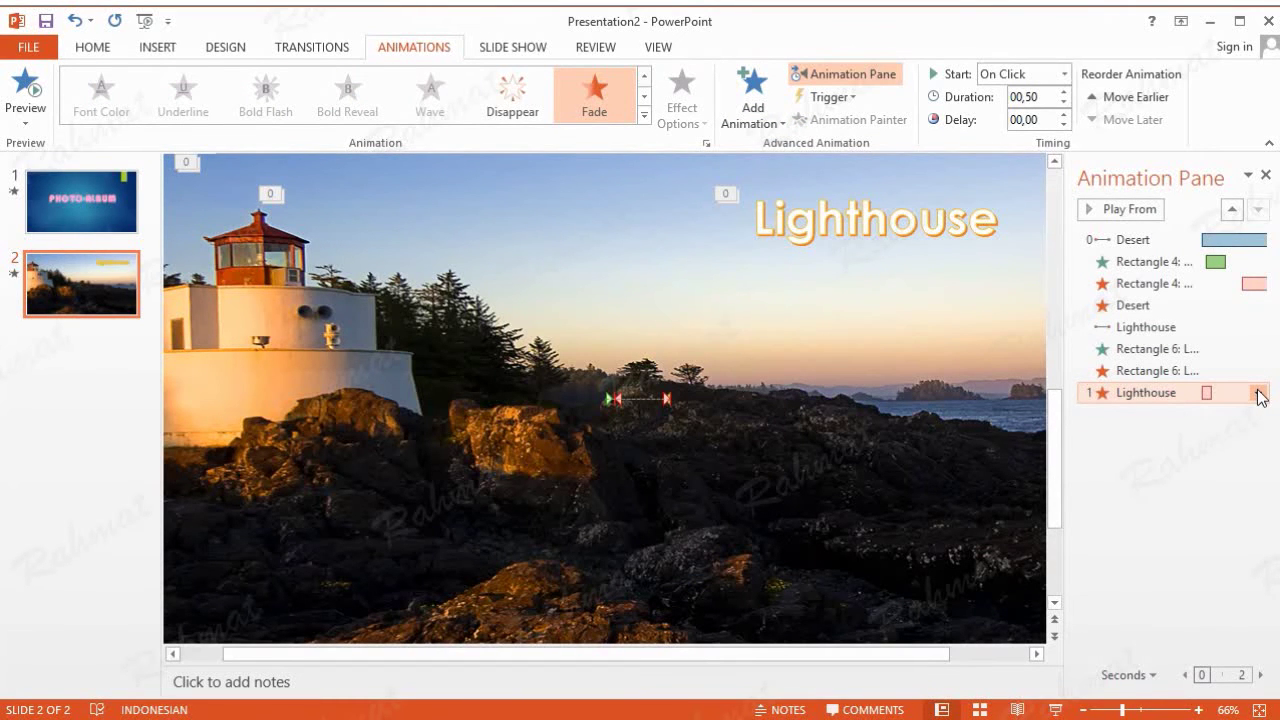
Set the photo's fade-out to With Previous, 7-second delay, 1-second (Fast) duration
{"action": "left_click", "coordinate": [1259, 393]}
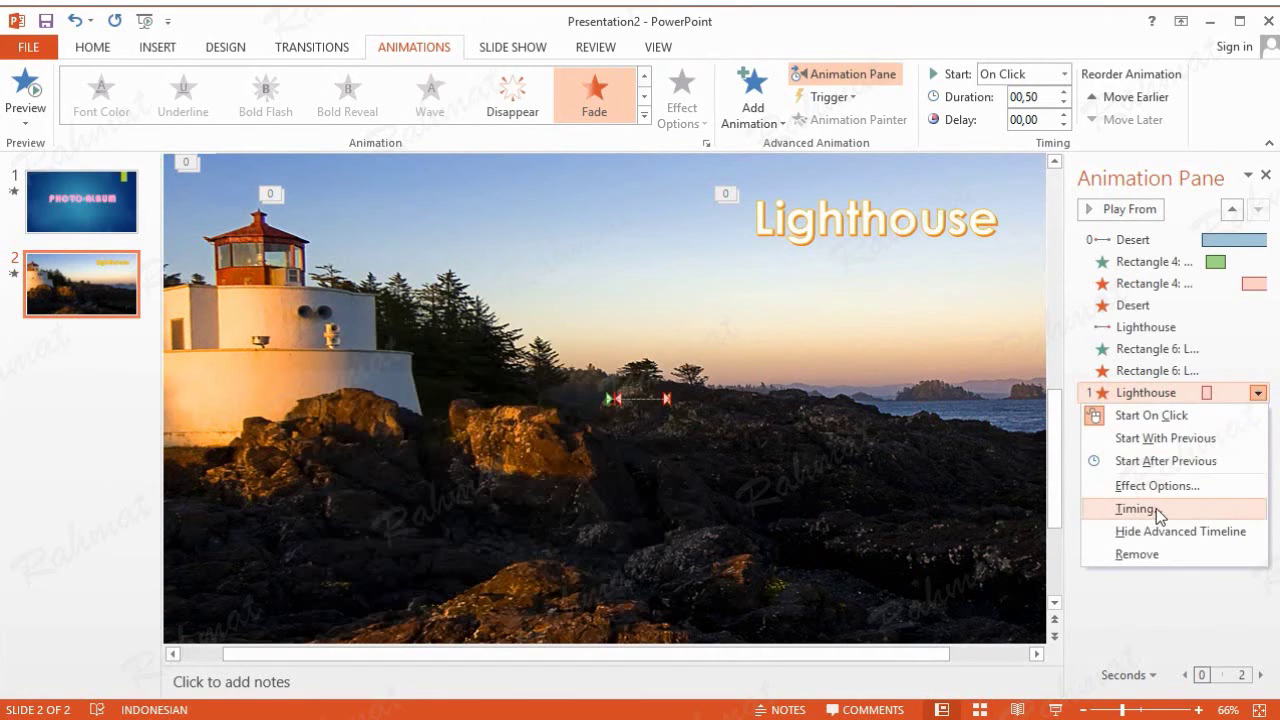
{"action": "left_click", "coordinate": [1140, 508]}
{"action": "left_click", "coordinate": [519, 420]}
{"action": "left_click", "coordinate": [494, 453]}
{"action": "left_click", "coordinate": [432, 441]}
{"action": "type", "text": "7"}
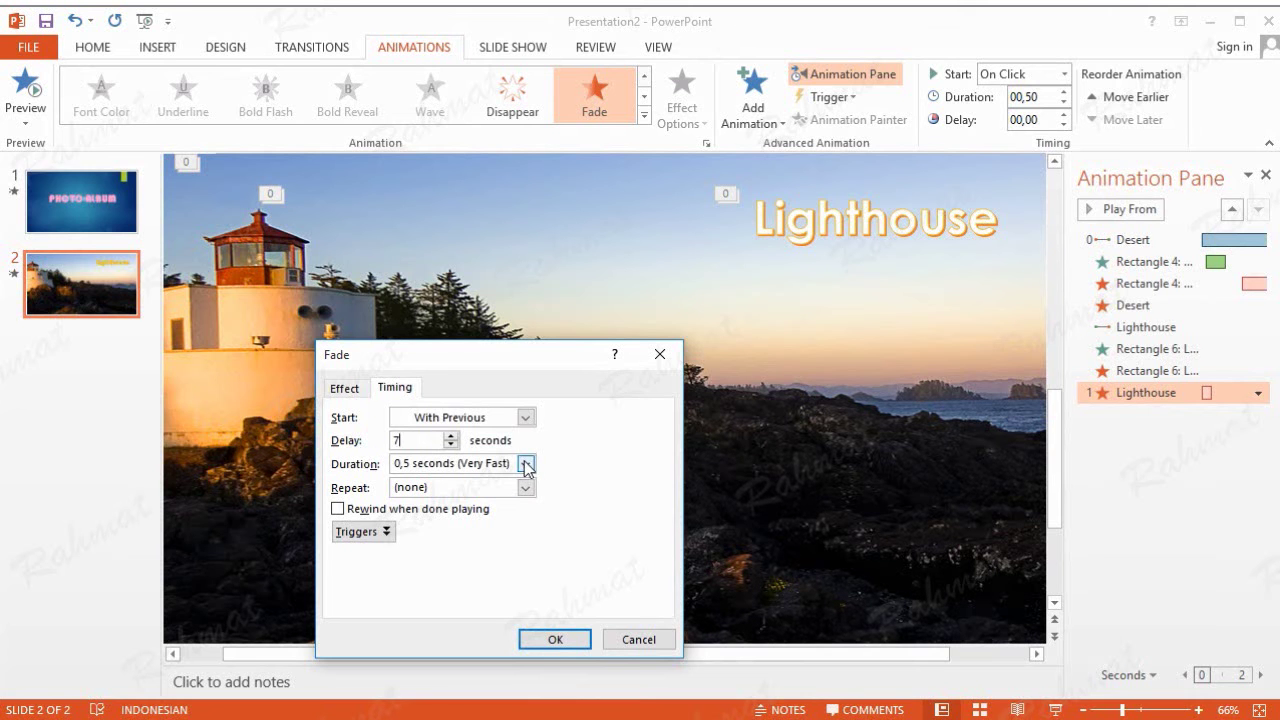
{"action": "left_click", "coordinate": [526, 464]}
{"action": "left_click", "coordinate": [480, 519]}
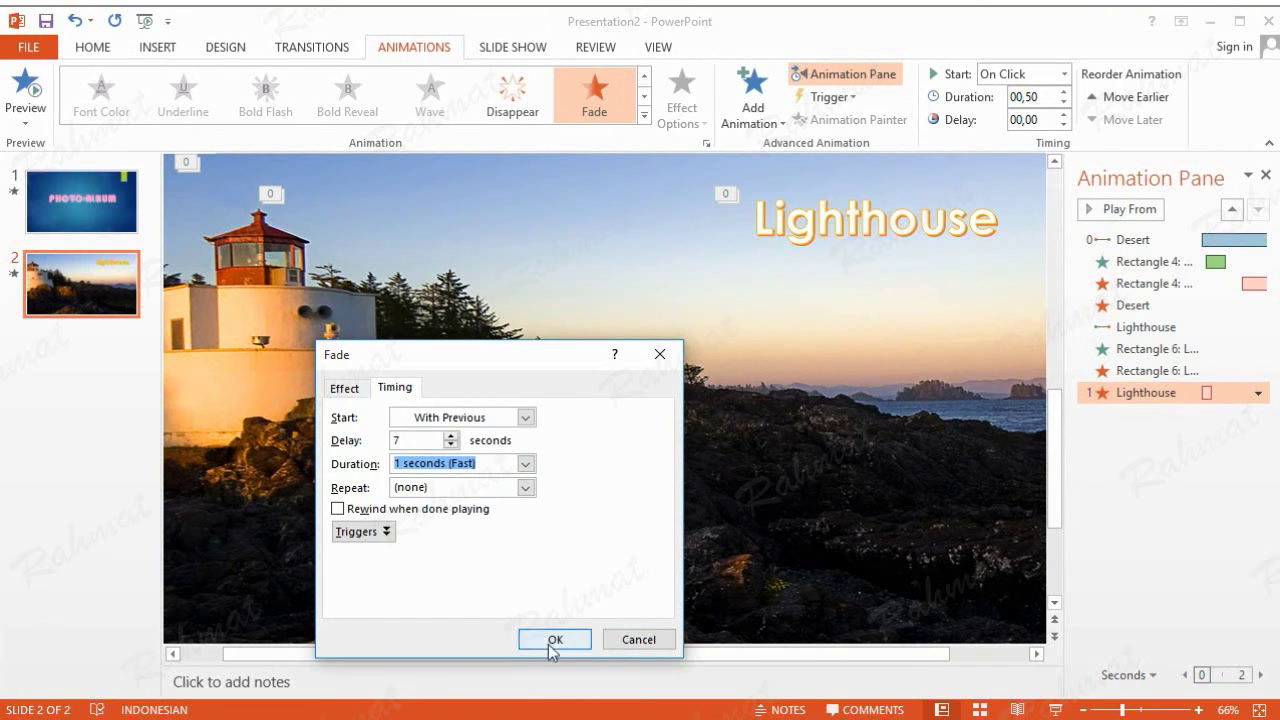
{"action": "left_click", "coordinate": [550, 643]}
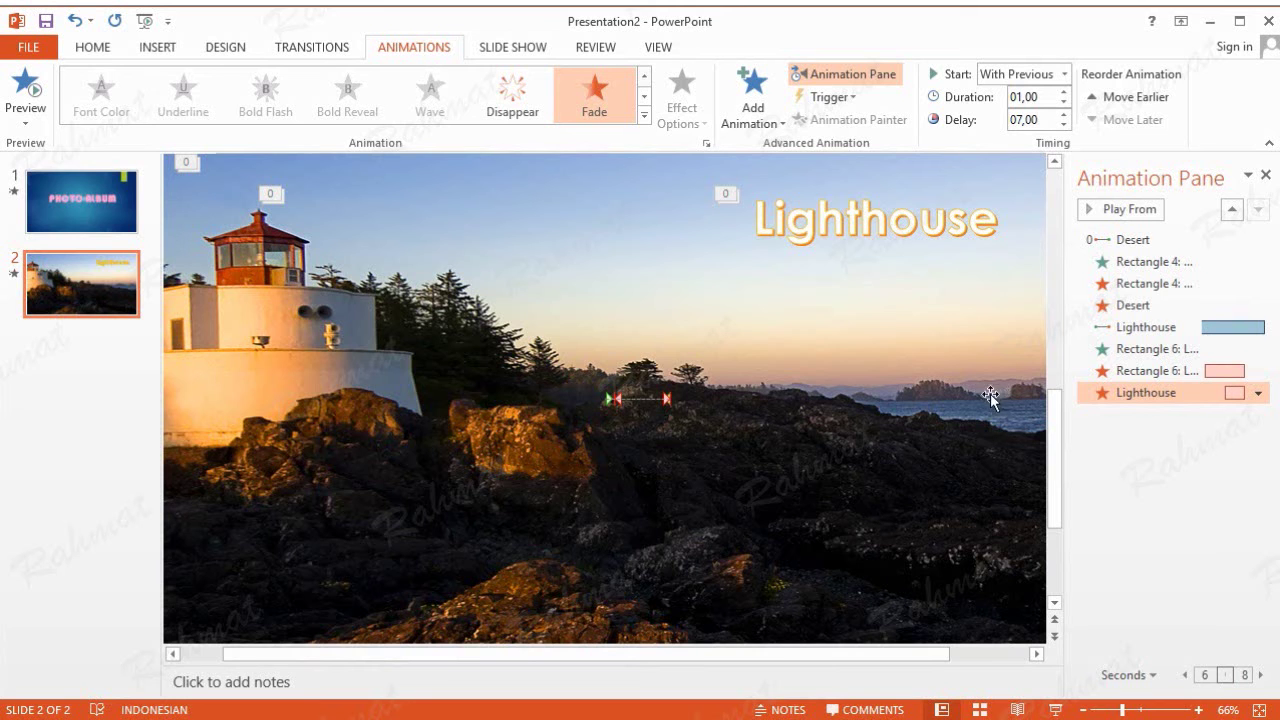
Select the Lighthouse photo and title together and use Send to Back on them
{"action": "left_click", "coordinate": [800, 304]}
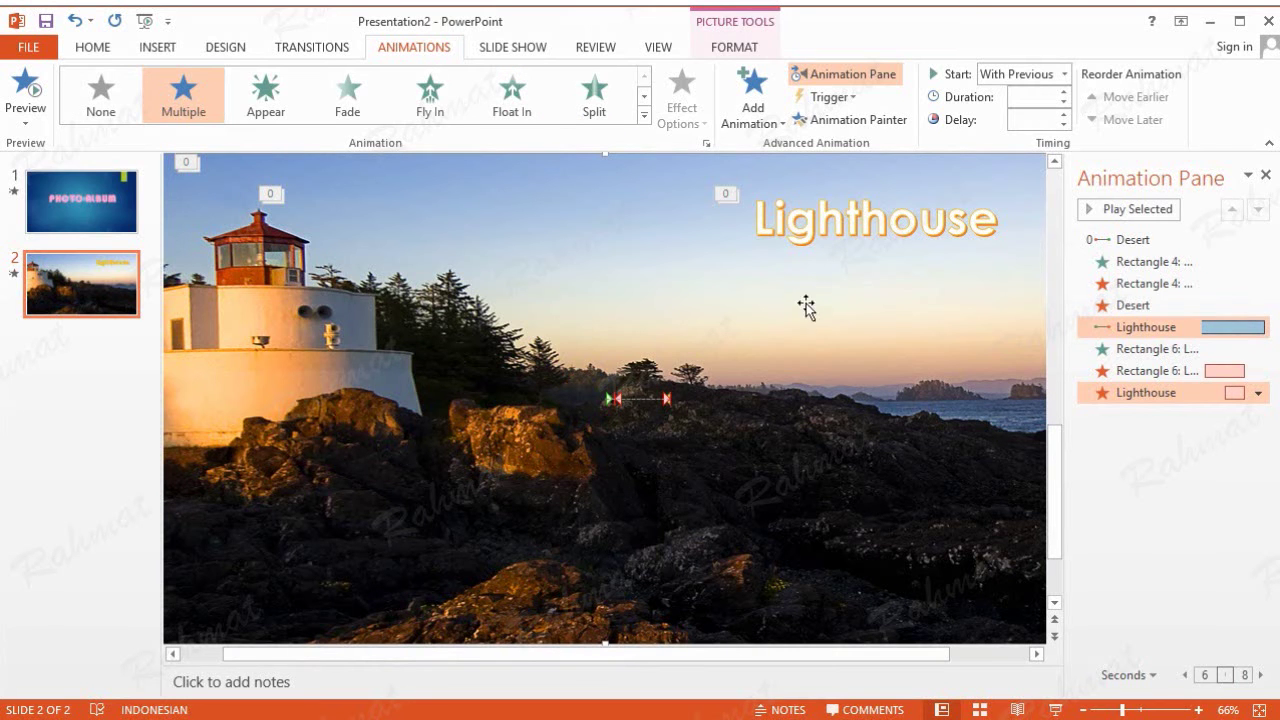
{"action": "left_click", "coordinate": [857, 225], "text": "shift"}
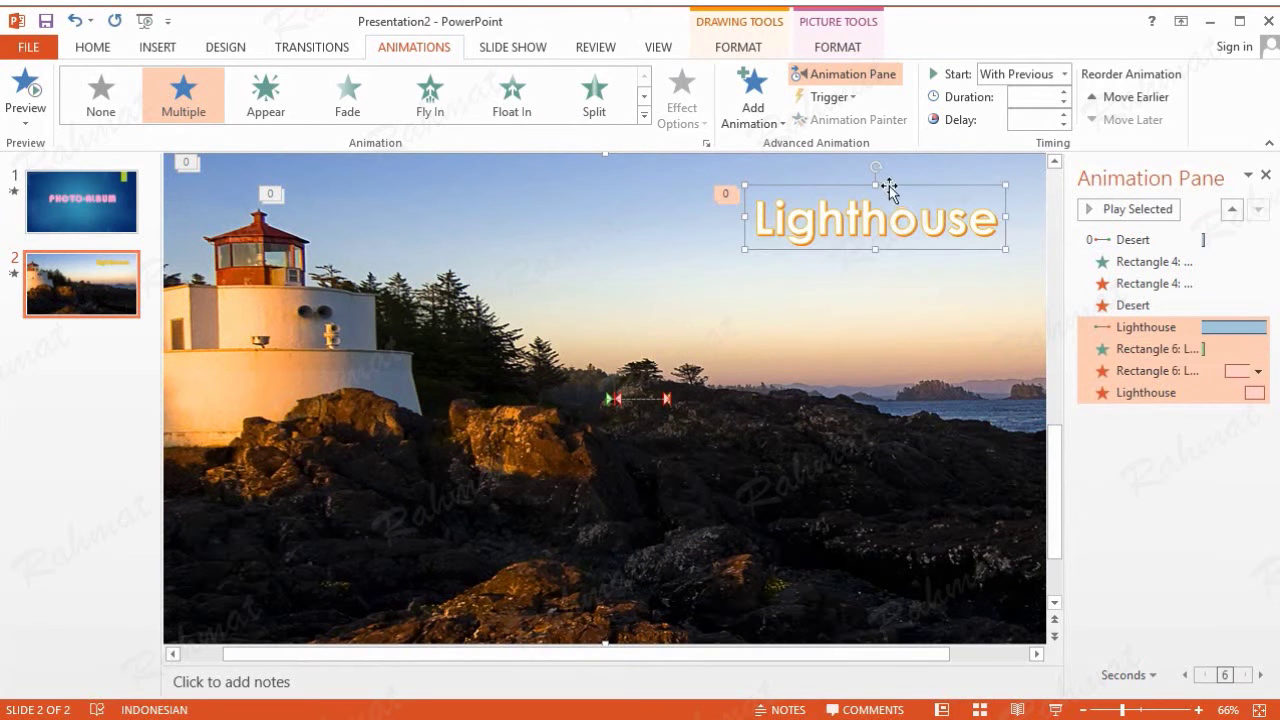
{"action": "right_click", "coordinate": [889, 190]}
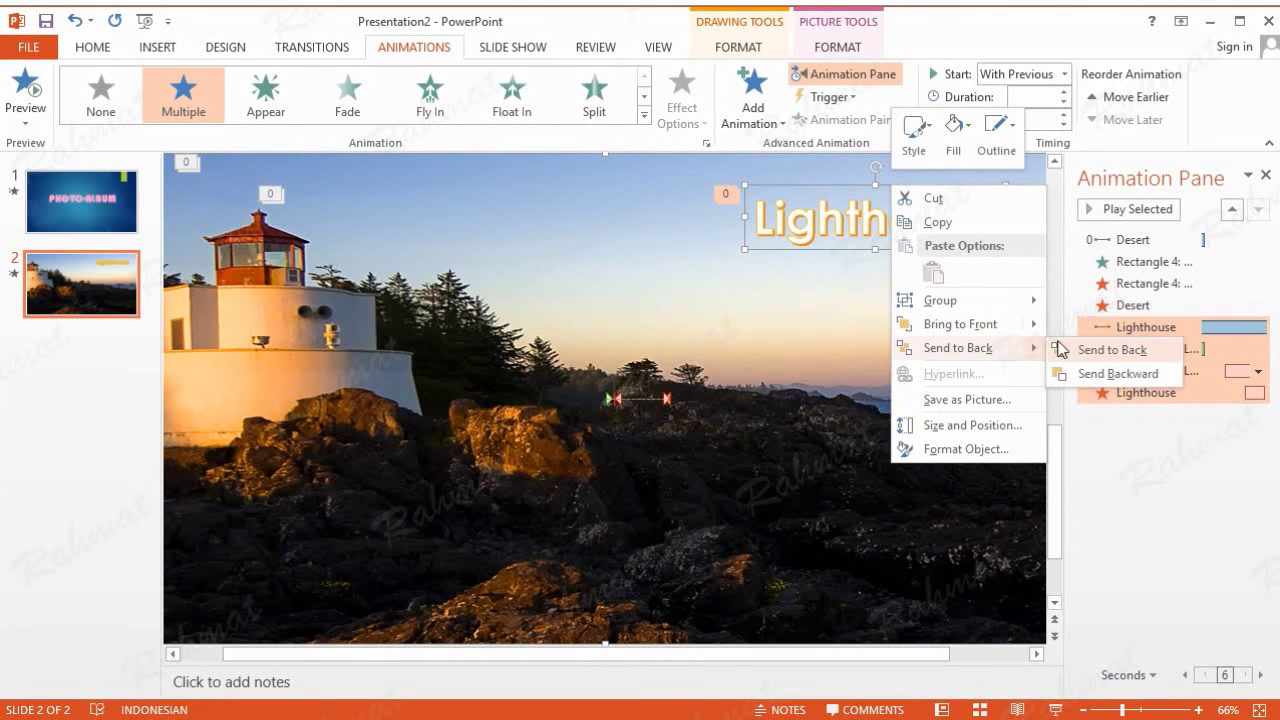
{"action": "left_click", "coordinate": [1062, 349]}
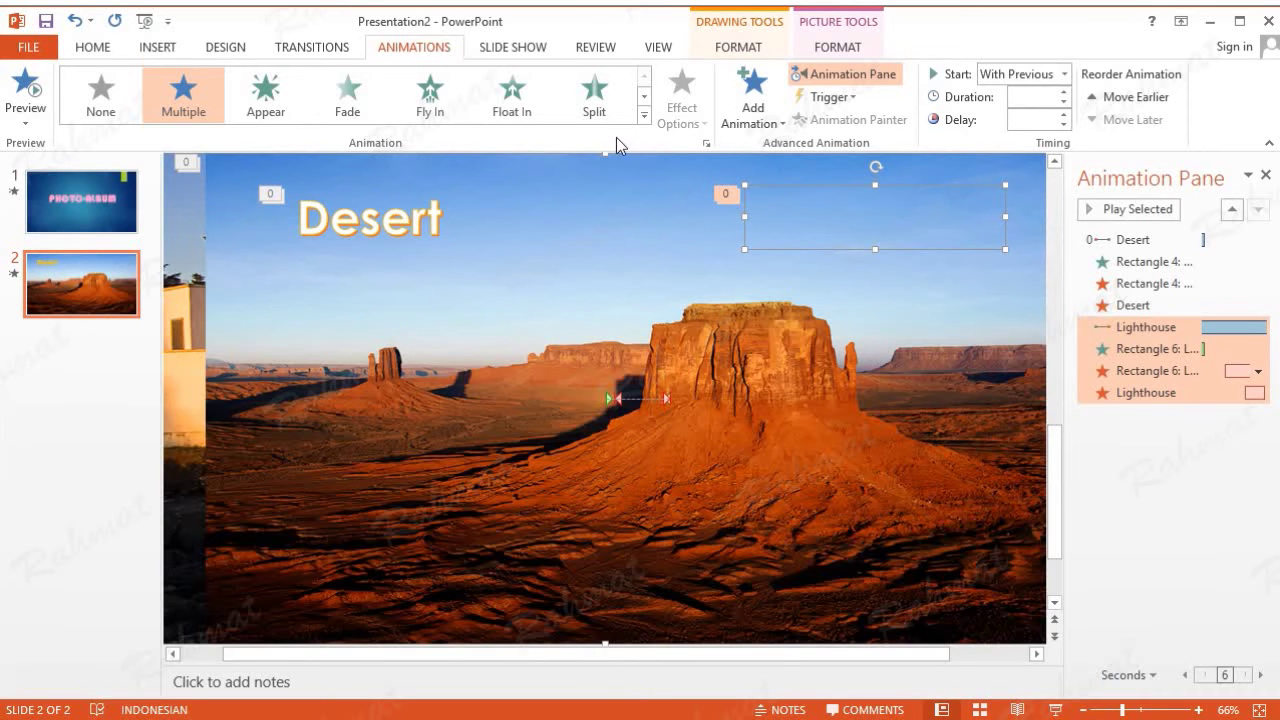
Insert the Penguins photo onto slide 2 and open its Format Picture size settings
{"action": "left_click", "coordinate": [152, 50]}
{"action": "left_click", "coordinate": [137, 110]}
{"action": "double_click", "coordinate": [355, 253]}
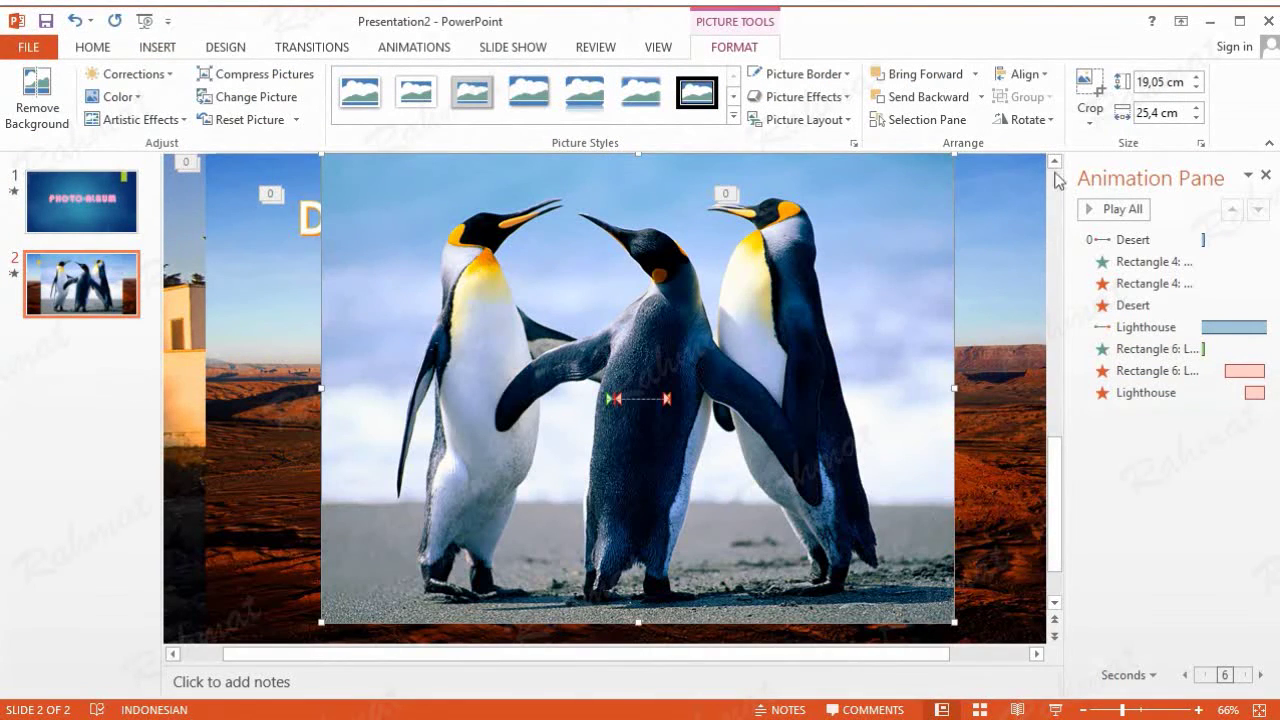
{"action": "left_click", "coordinate": [1200, 145]}
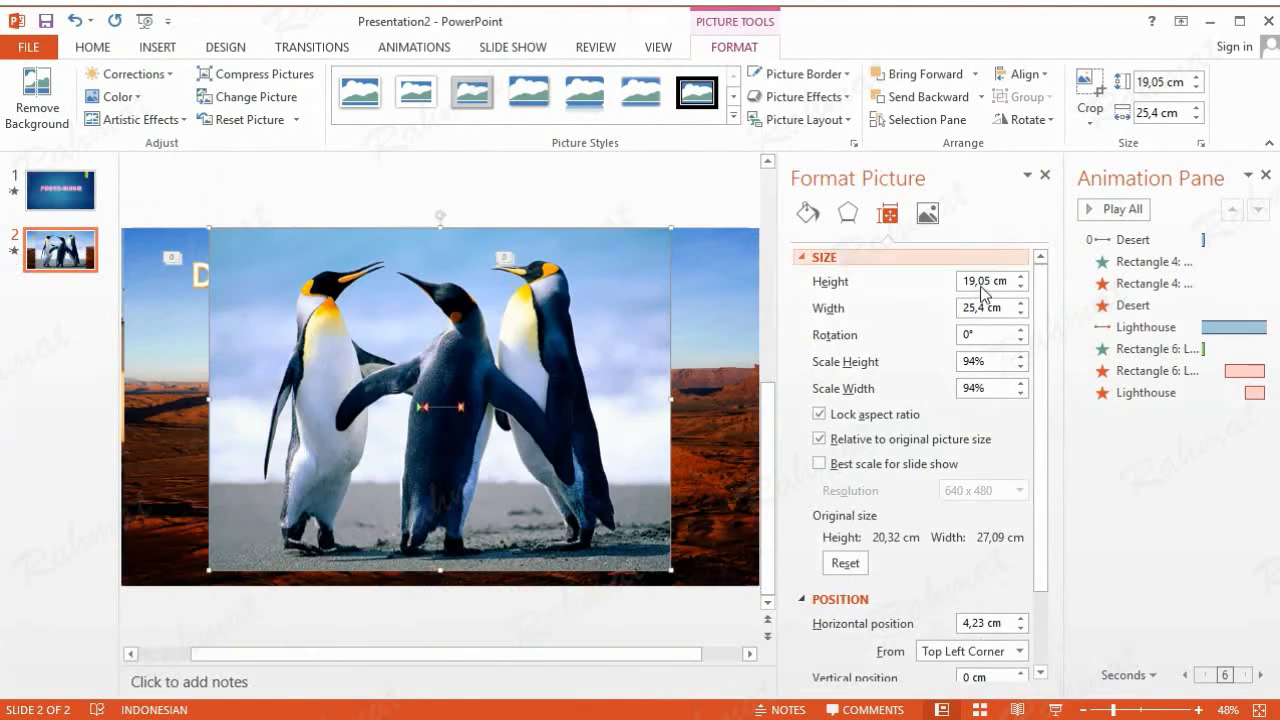
Resize the Penguins picture to 39,38 cm wide by 29,54 cm high (145% scale)
{"action": "left_click", "coordinate": [985, 281]}
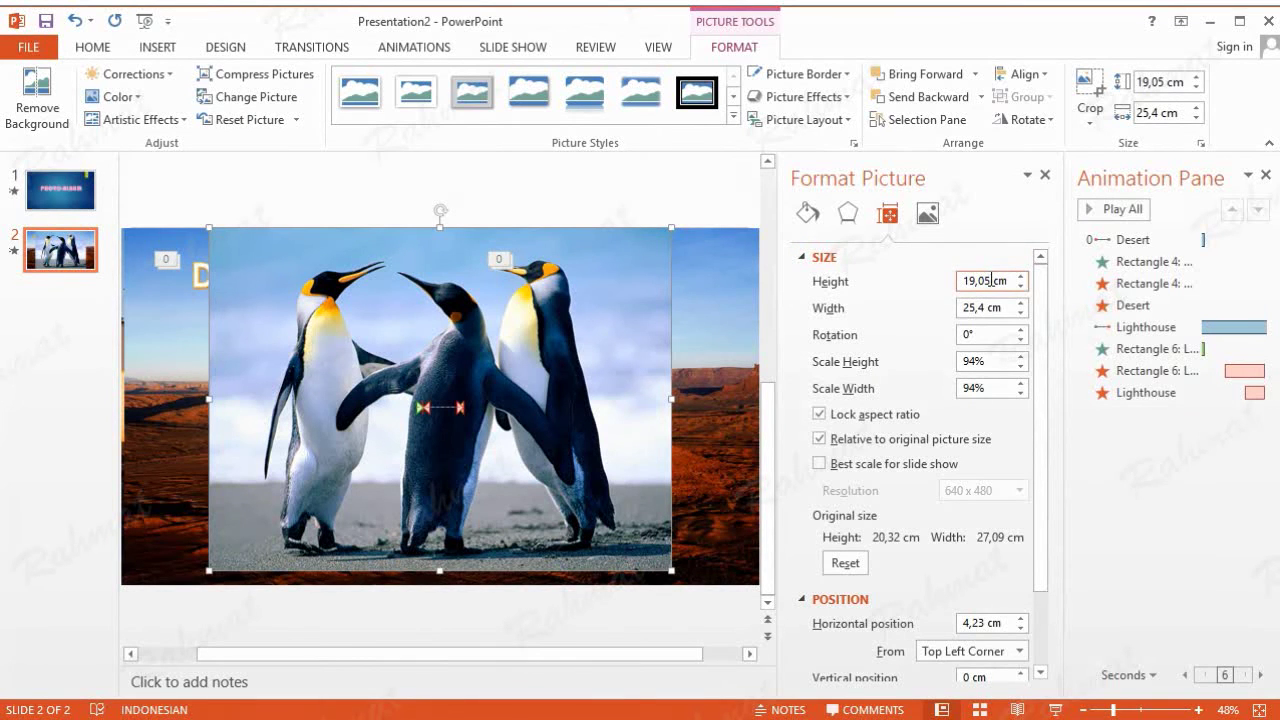
{"action": "left_click_drag", "start_coordinate": [985, 281], "coordinate": [875, 275]}
{"action": "left_click_drag", "start_coordinate": [1162, 82], "coordinate": [1128, 82]}
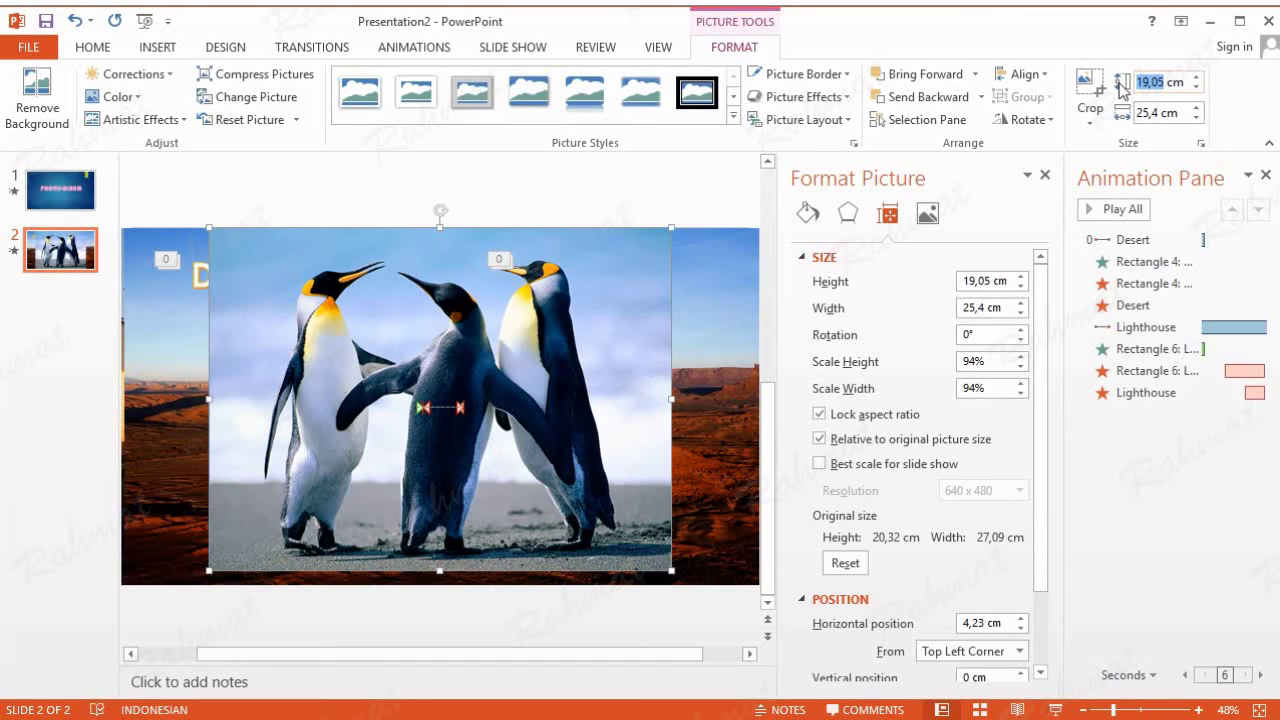
{"action": "type", "text": "20,"}
{"action": "type", "text": "98"}
{"action": "key", "text": "Tab"}
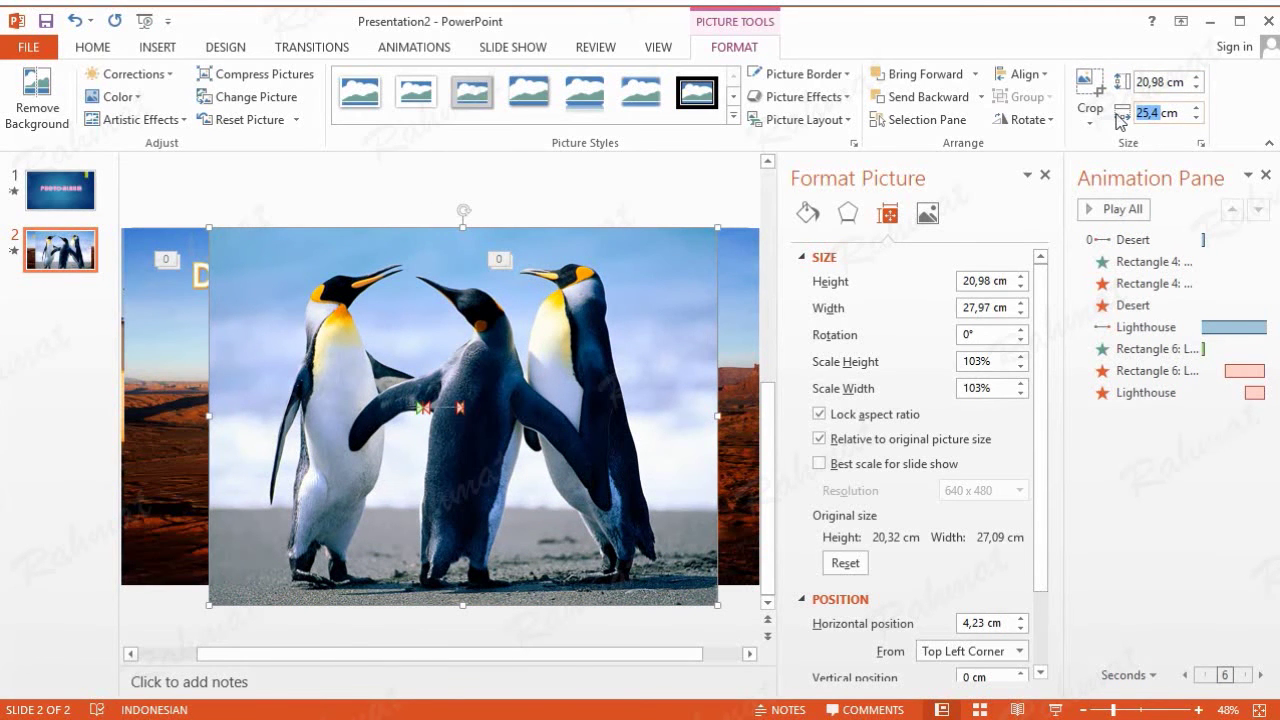
{"action": "type", "text": "39,38cm"}
{"action": "key", "text": "Return"}
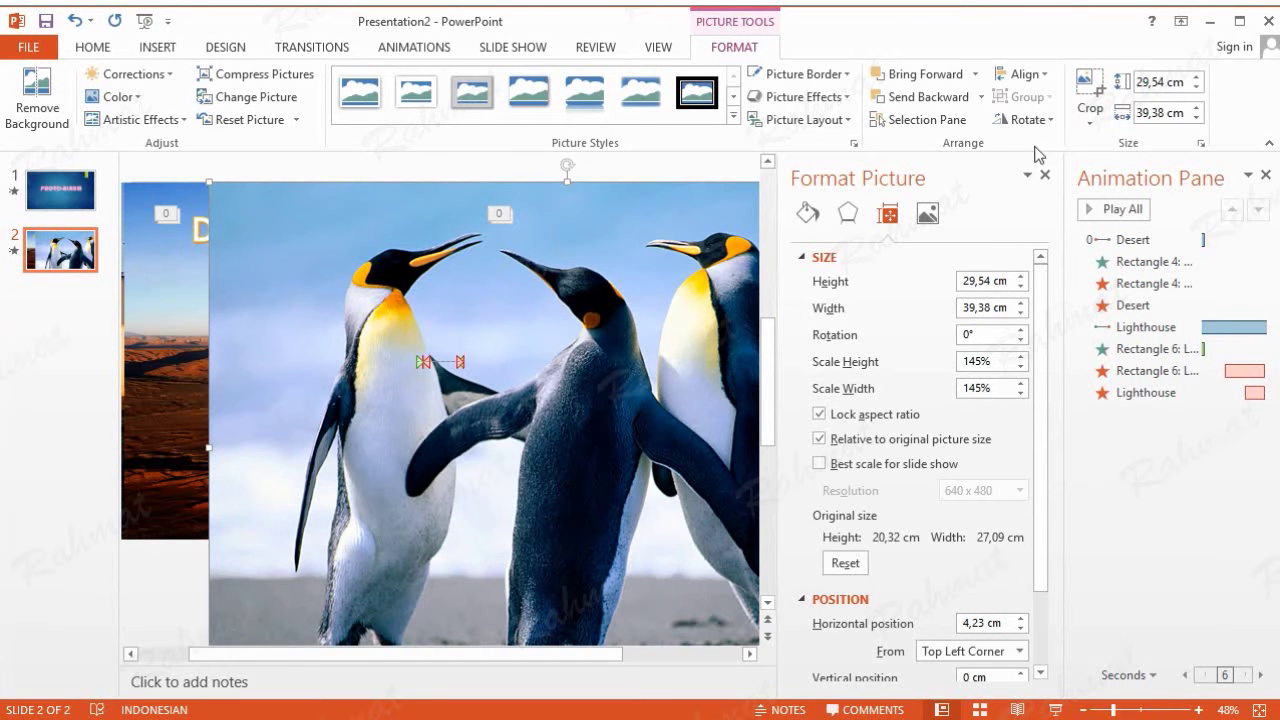
{"action": "right_click", "coordinate": [634, 250]}
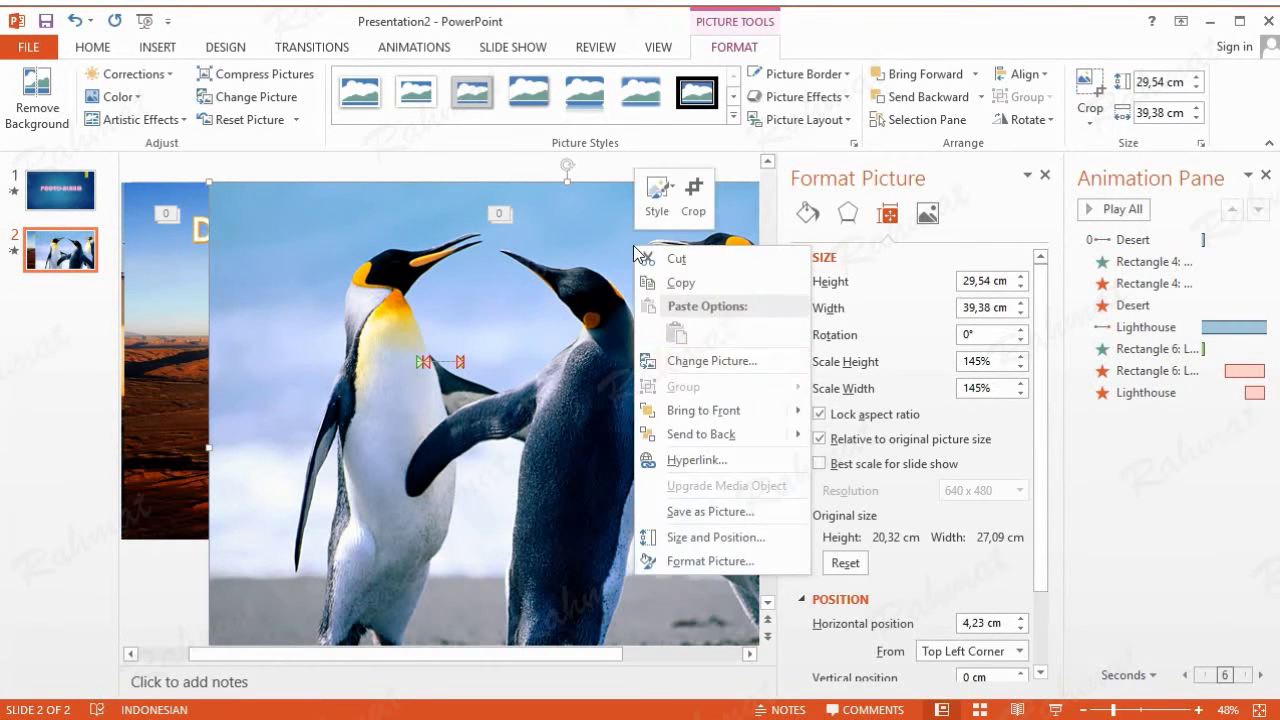
{"action": "left_click", "coordinate": [720, 537]}
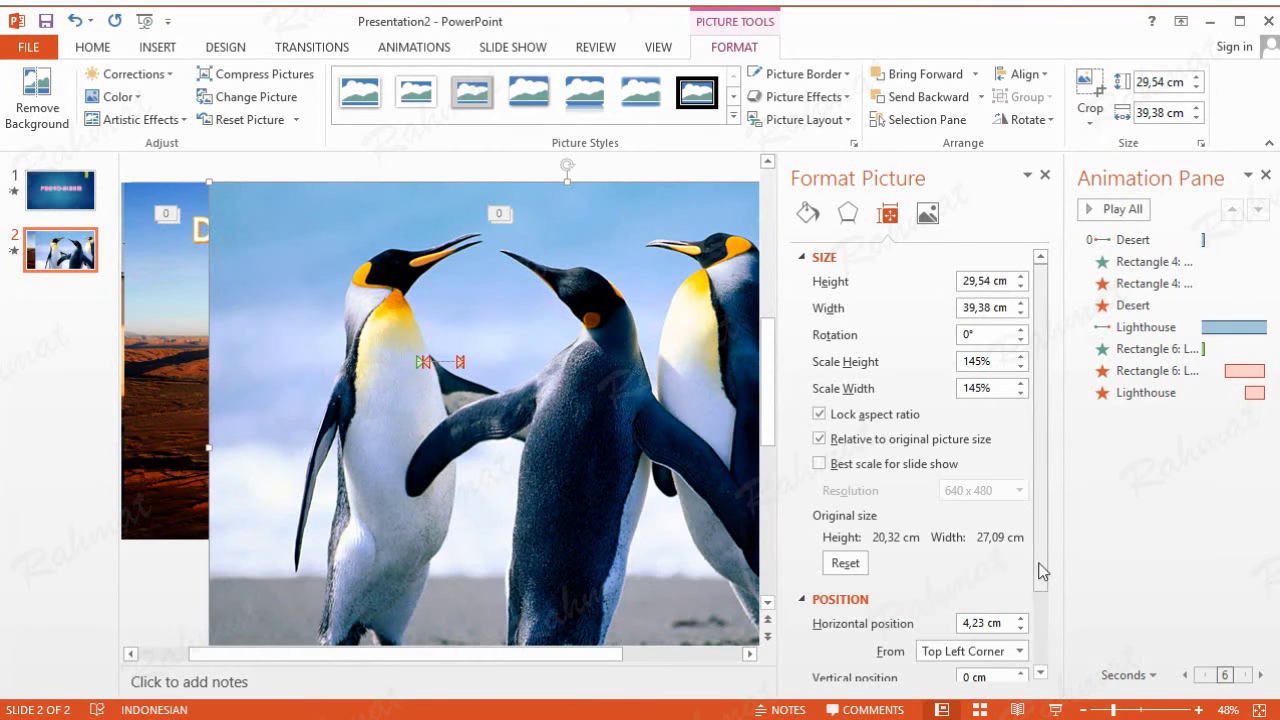
{"action": "left_click_drag", "start_coordinate": [1040, 570], "coordinate": [1033, 690]}
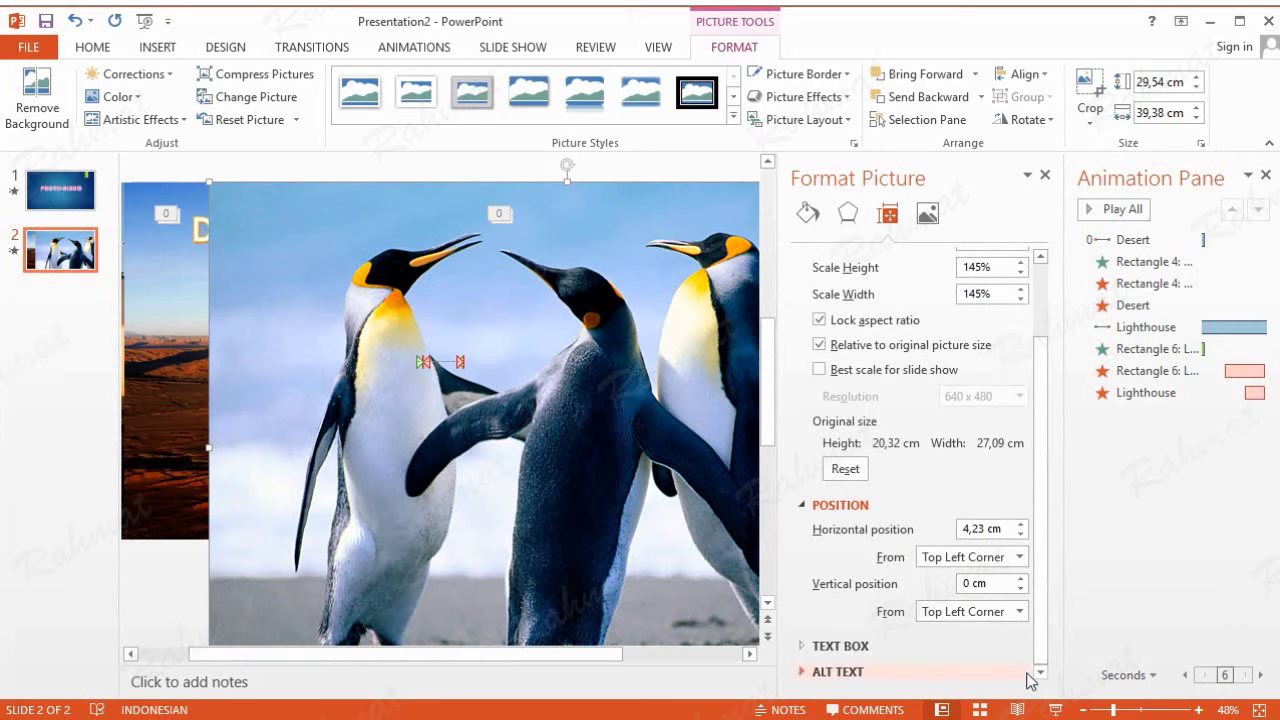
Move the Penguins picture to -5,51 cm horizontally so it covers slide 2
{"action": "left_click", "coordinate": [980, 537]}
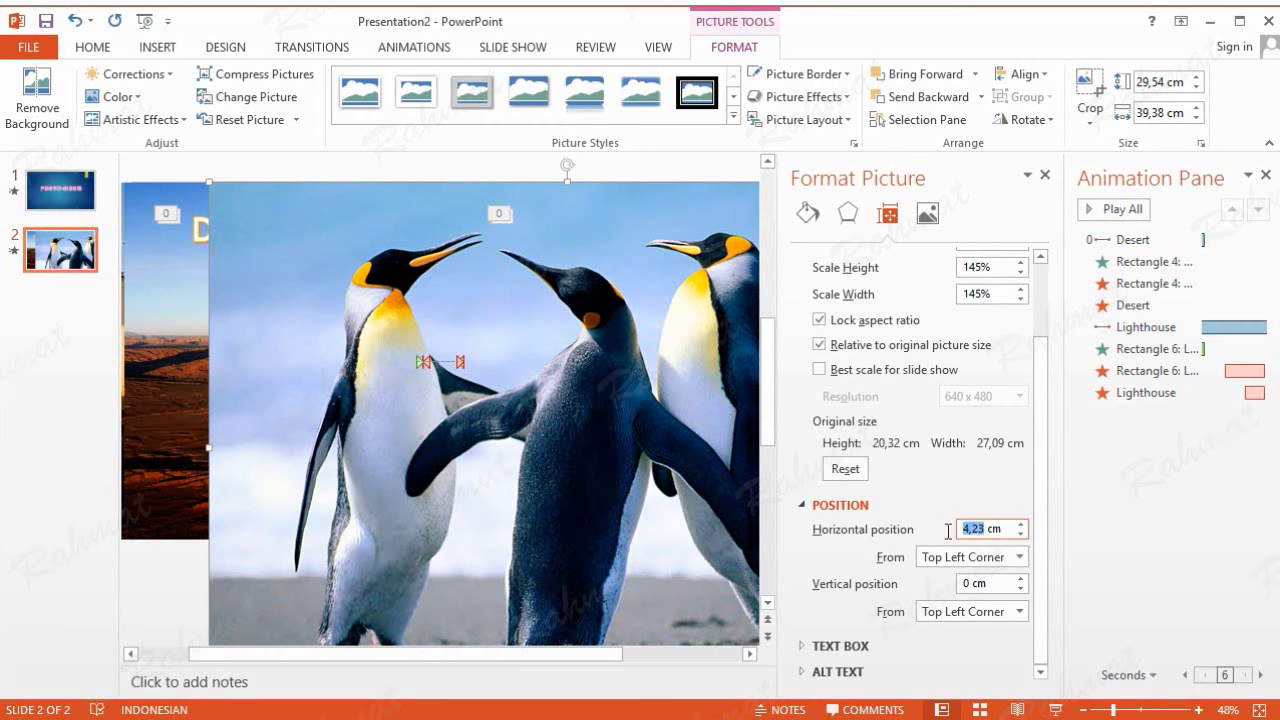
{"action": "type", "text": "-5"}
{"action": "left_click", "coordinate": [973, 582]}
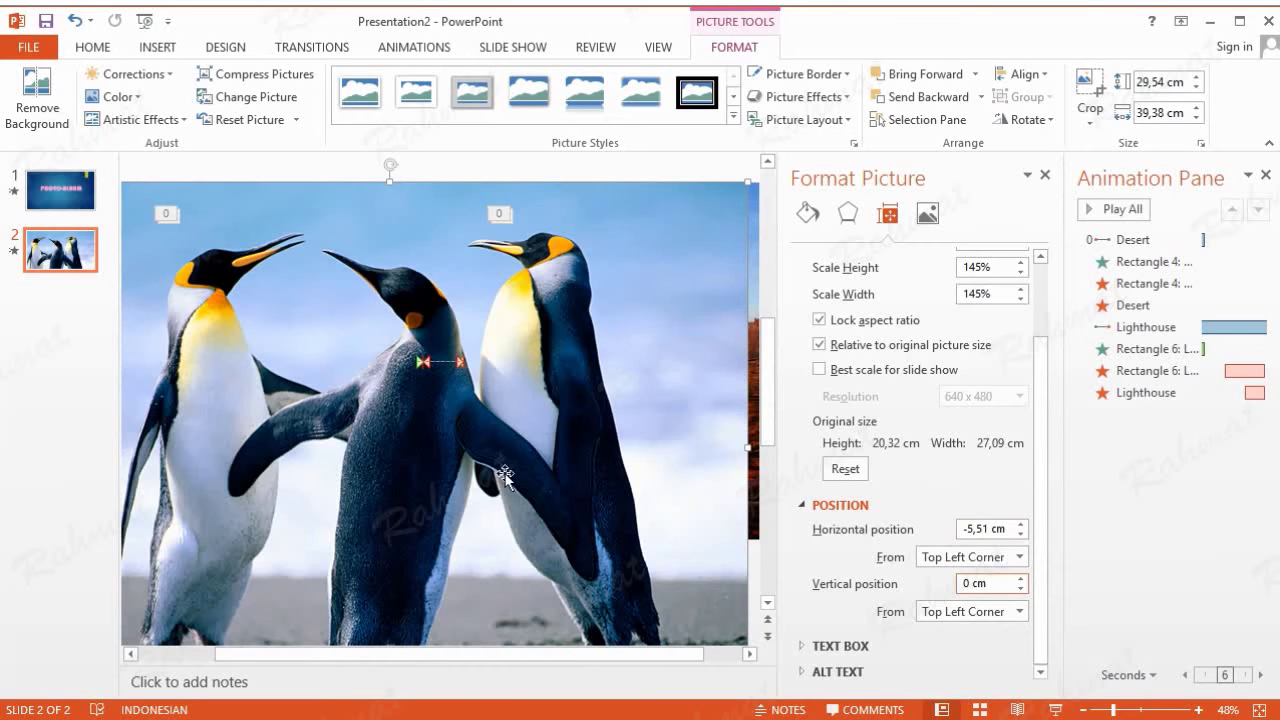
{"action": "mouse_move", "coordinate": [437, 655]}
{"action": "left_mouse_down"}
{"action": "mouse_move", "coordinate": [363, 656]}
{"action": "mouse_move", "coordinate": [523, 652]}
{"action": "left_mouse_up"}
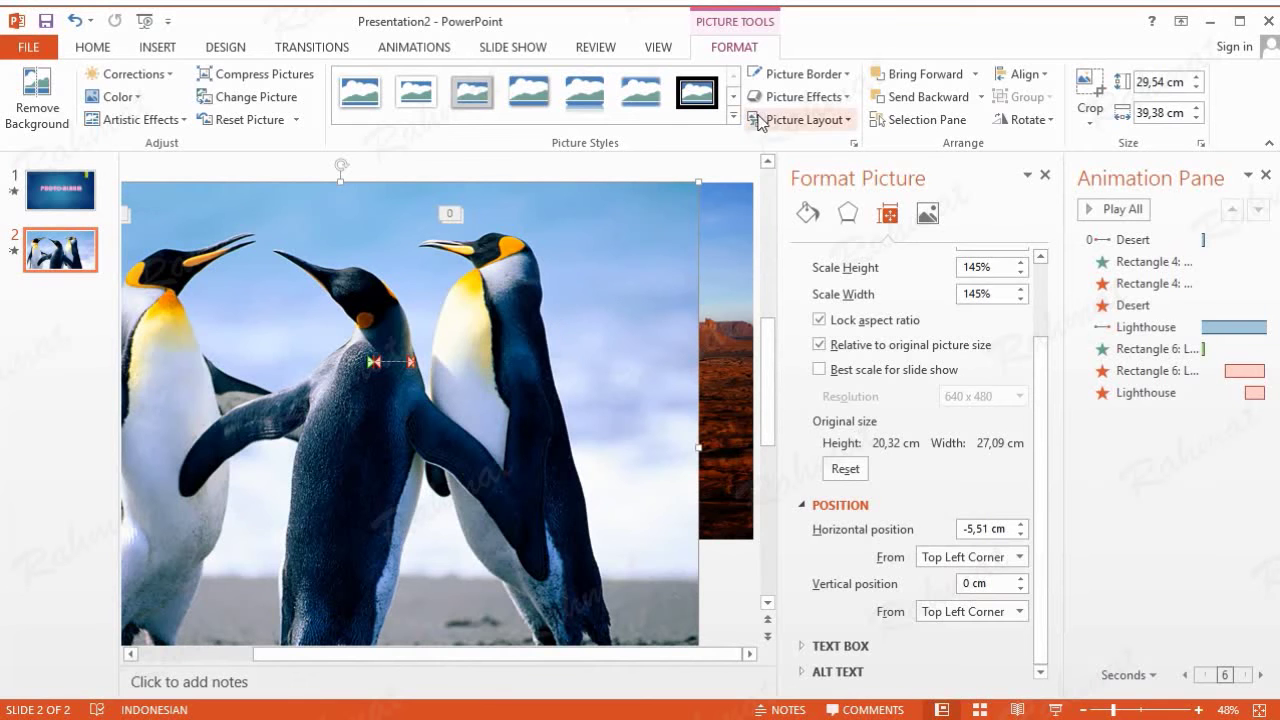
{"action": "left_click", "coordinate": [1045, 176]}
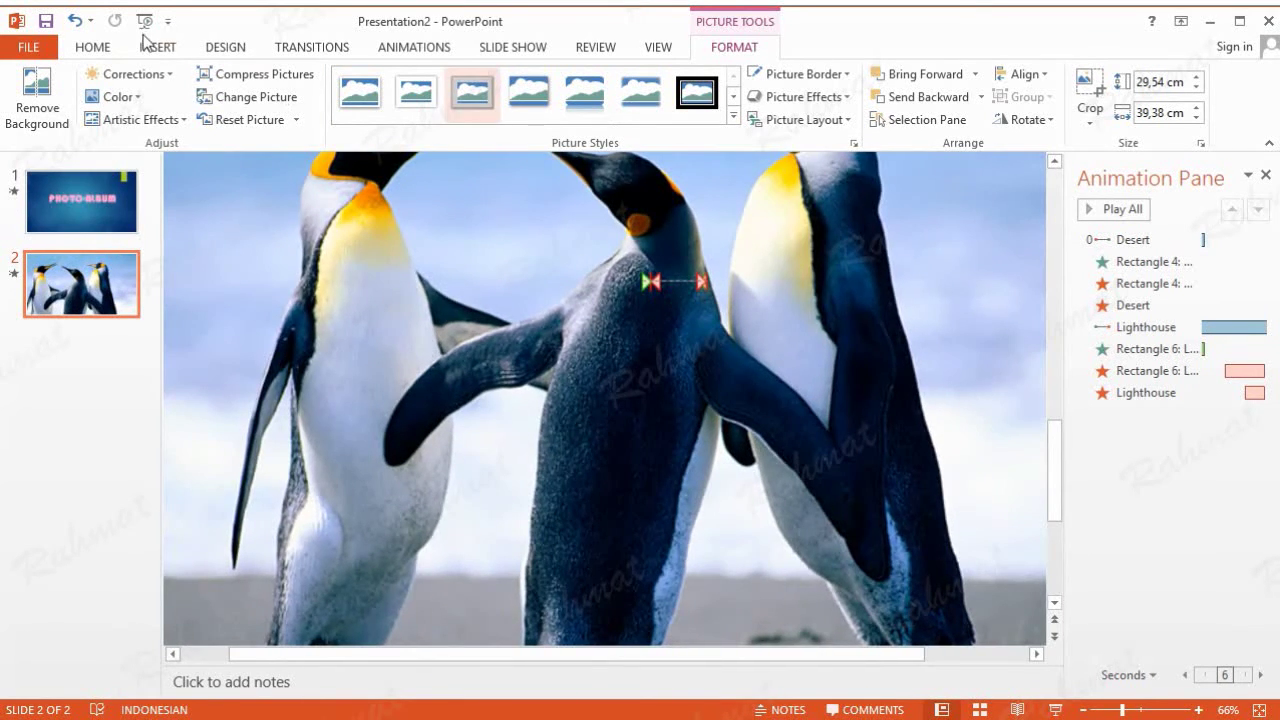
Insert a WordArt text box reading 'Penguins' over the photo
{"action": "left_click", "coordinate": [147, 42]}
{"action": "left_click", "coordinate": [819, 100]}
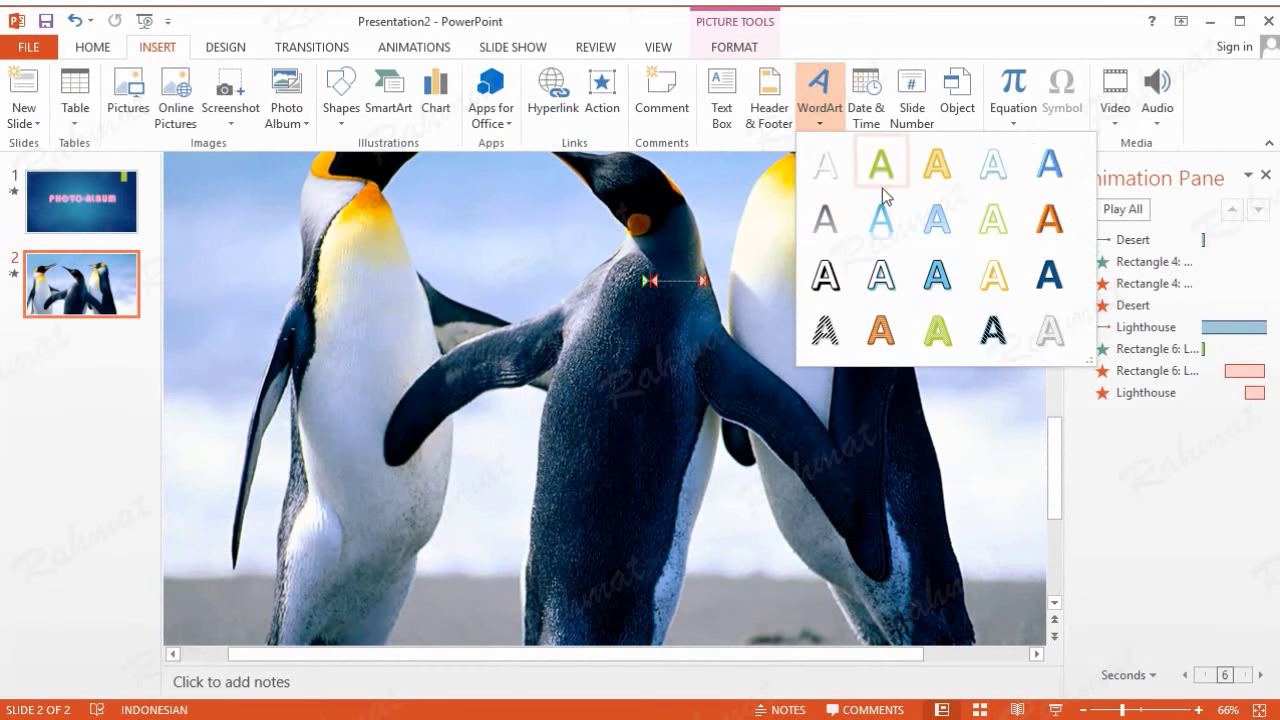
{"action": "left_click", "coordinate": [990, 272]}
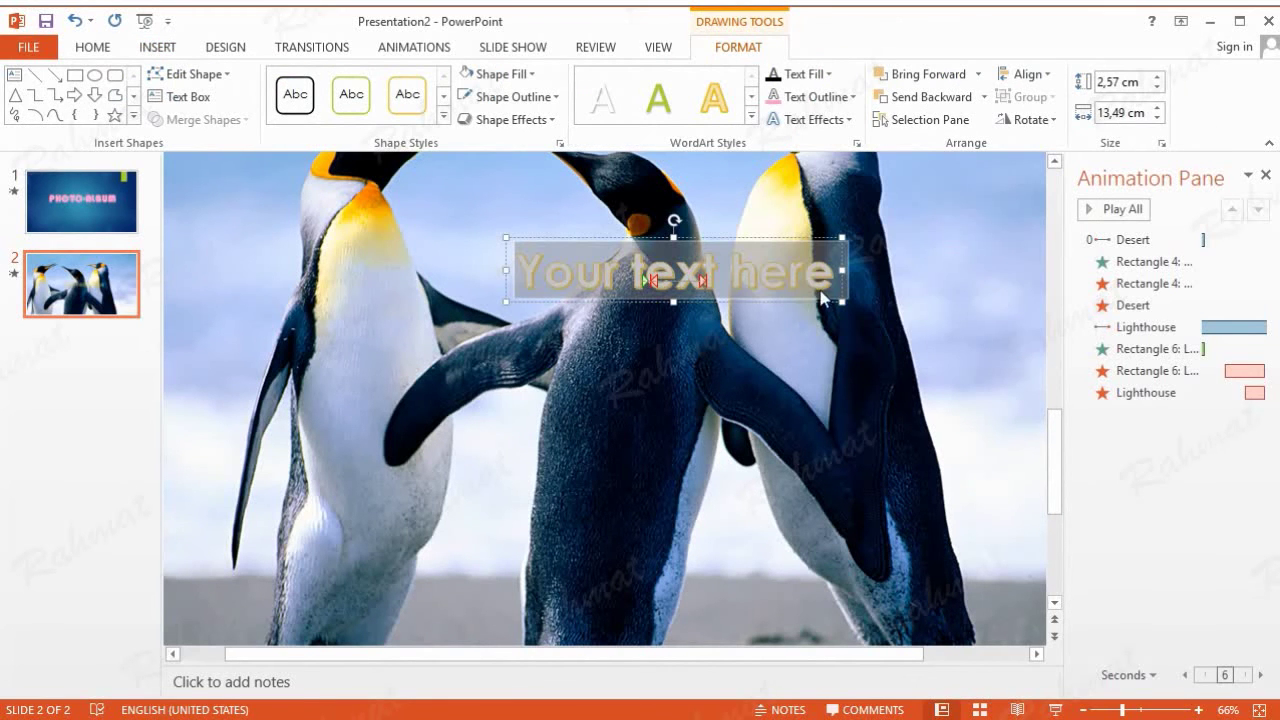
{"action": "type", "text": "Penguins"}
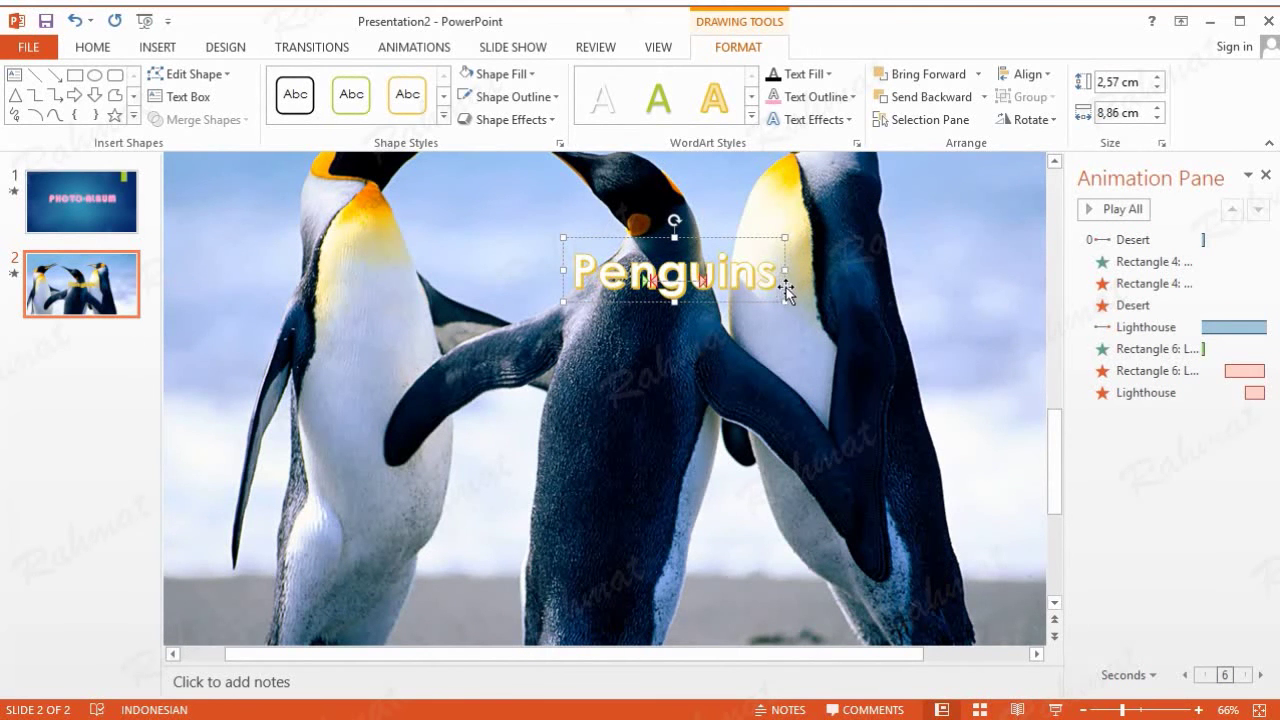
{"action": "double_click", "coordinate": [735, 283]}
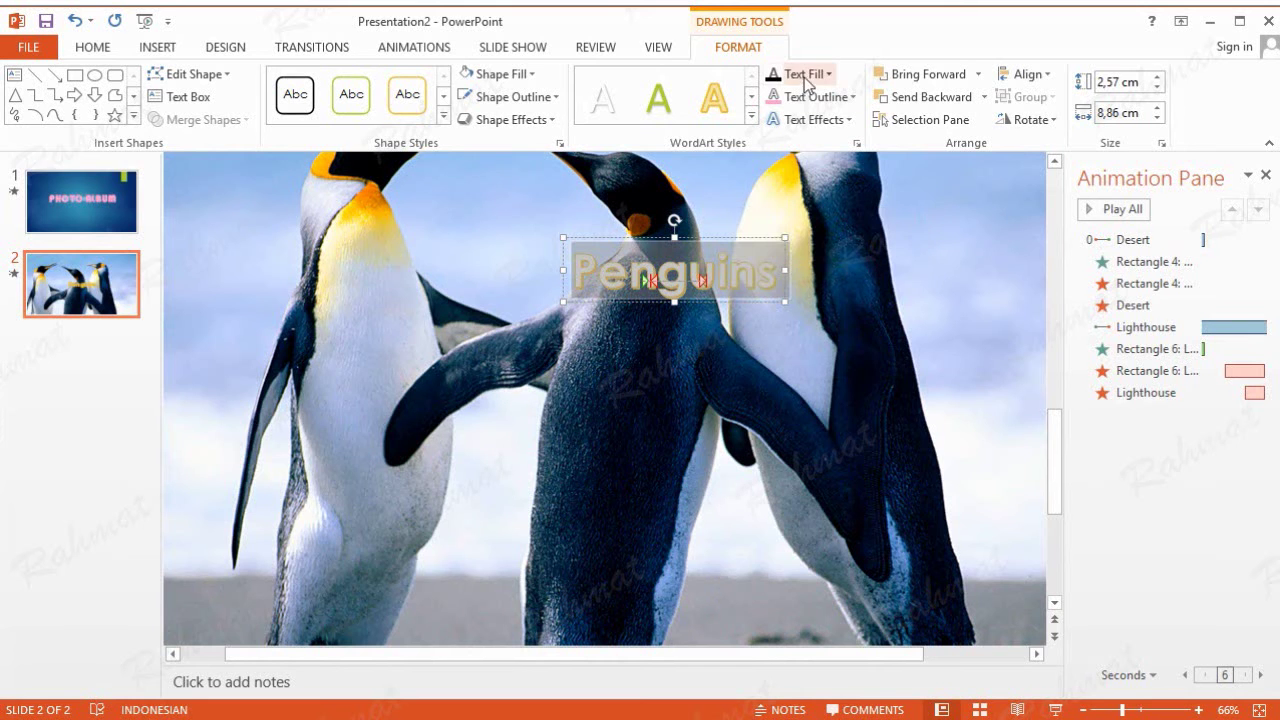
Give the Penguins text a shadow and make the shadow colour orange
{"action": "left_click", "coordinate": [852, 118]}
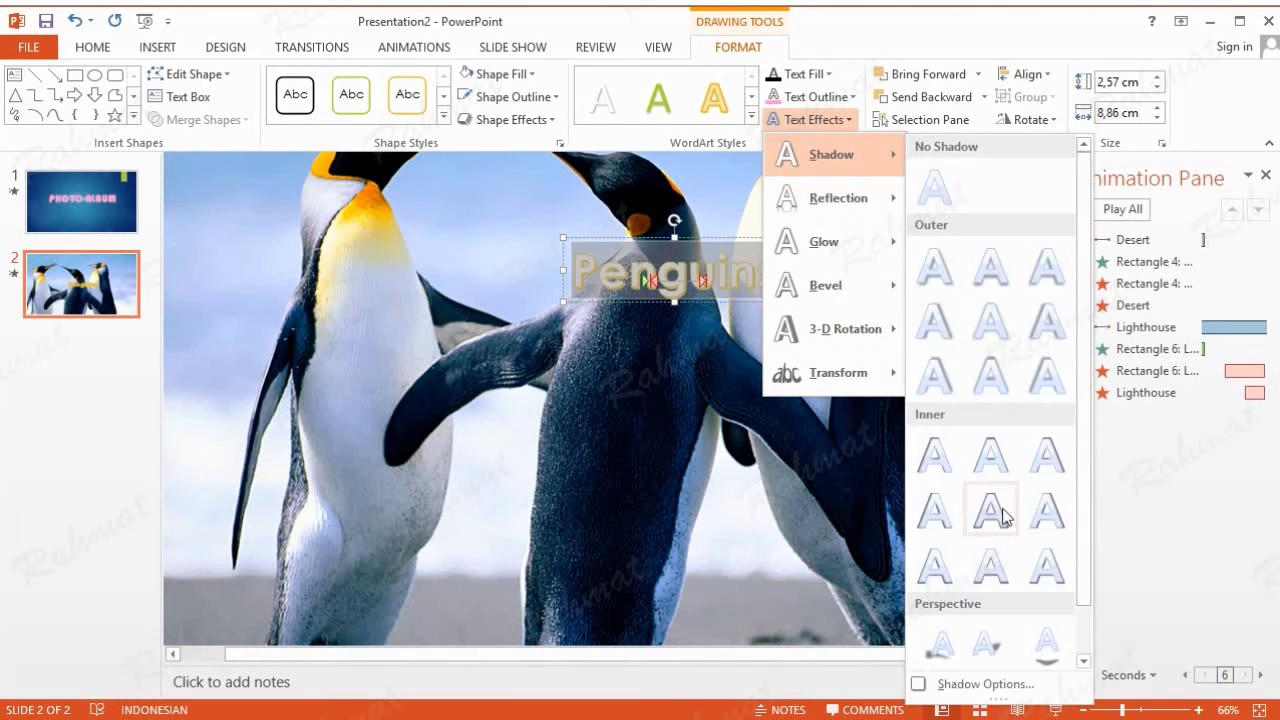
{"action": "left_click", "coordinate": [987, 665]}
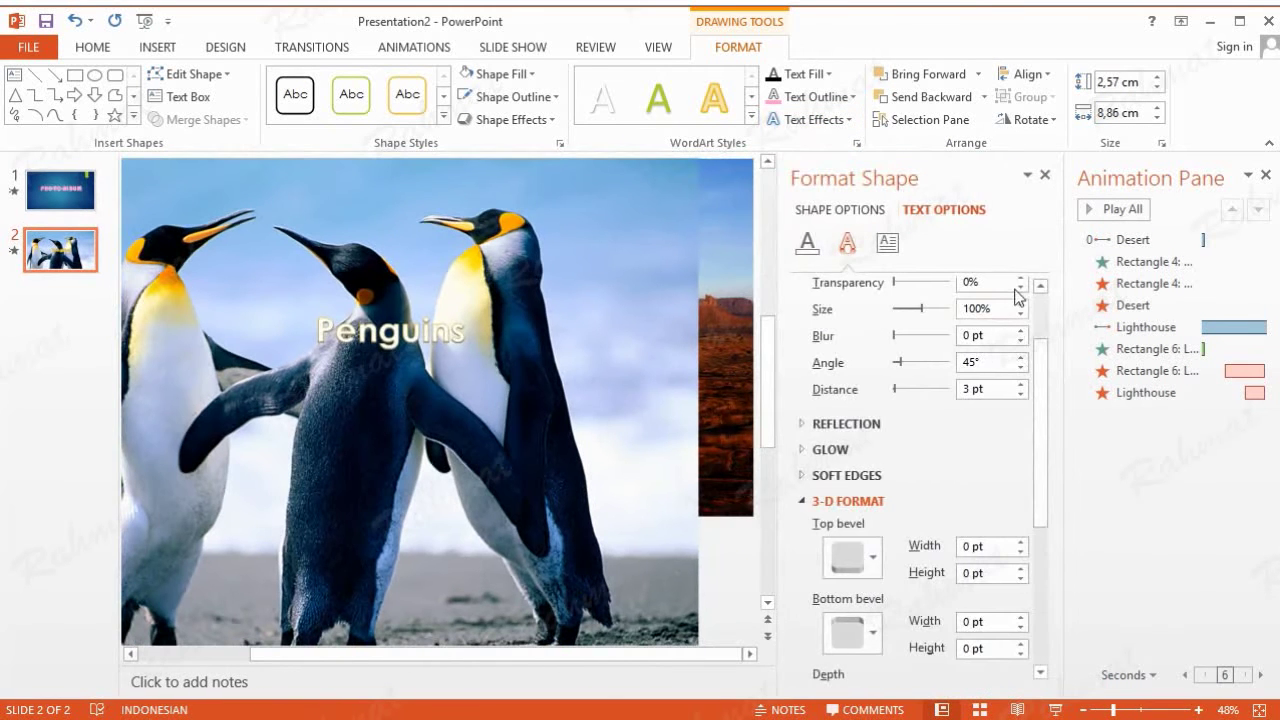
{"action": "left_click", "coordinate": [1040, 318]}
{"action": "left_click", "coordinate": [1008, 347]}
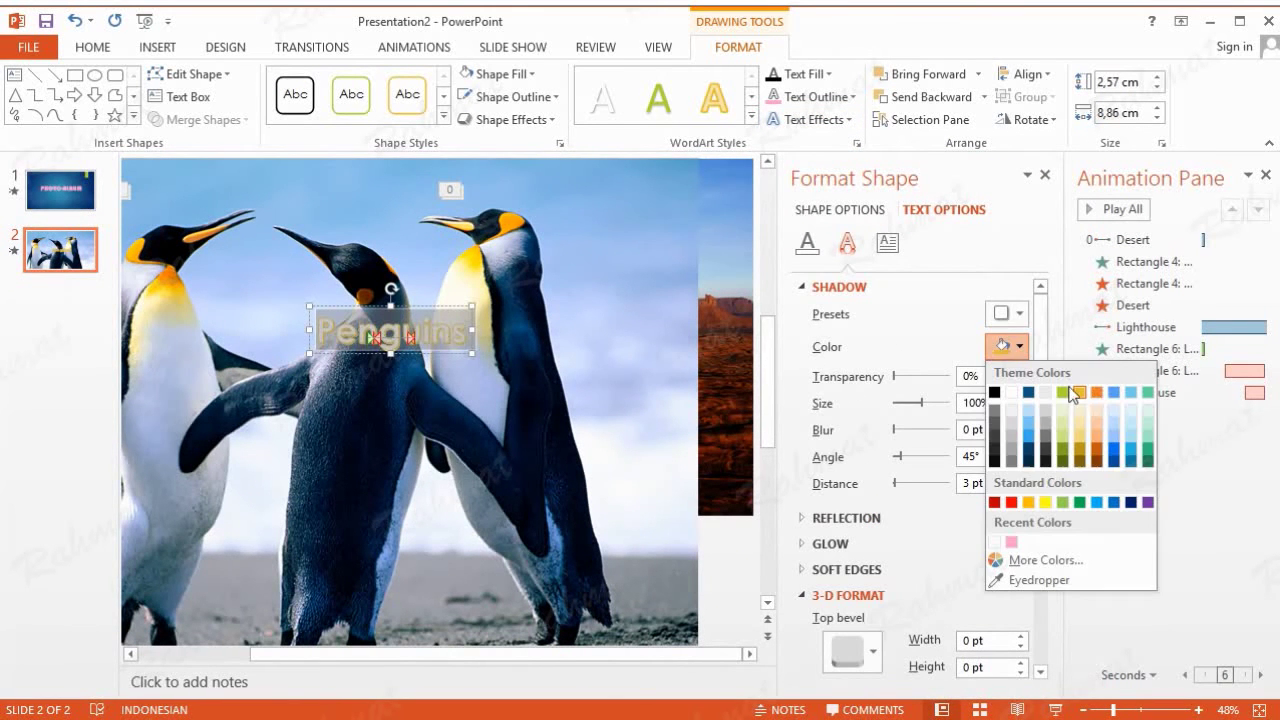
{"action": "left_click", "coordinate": [1099, 392]}
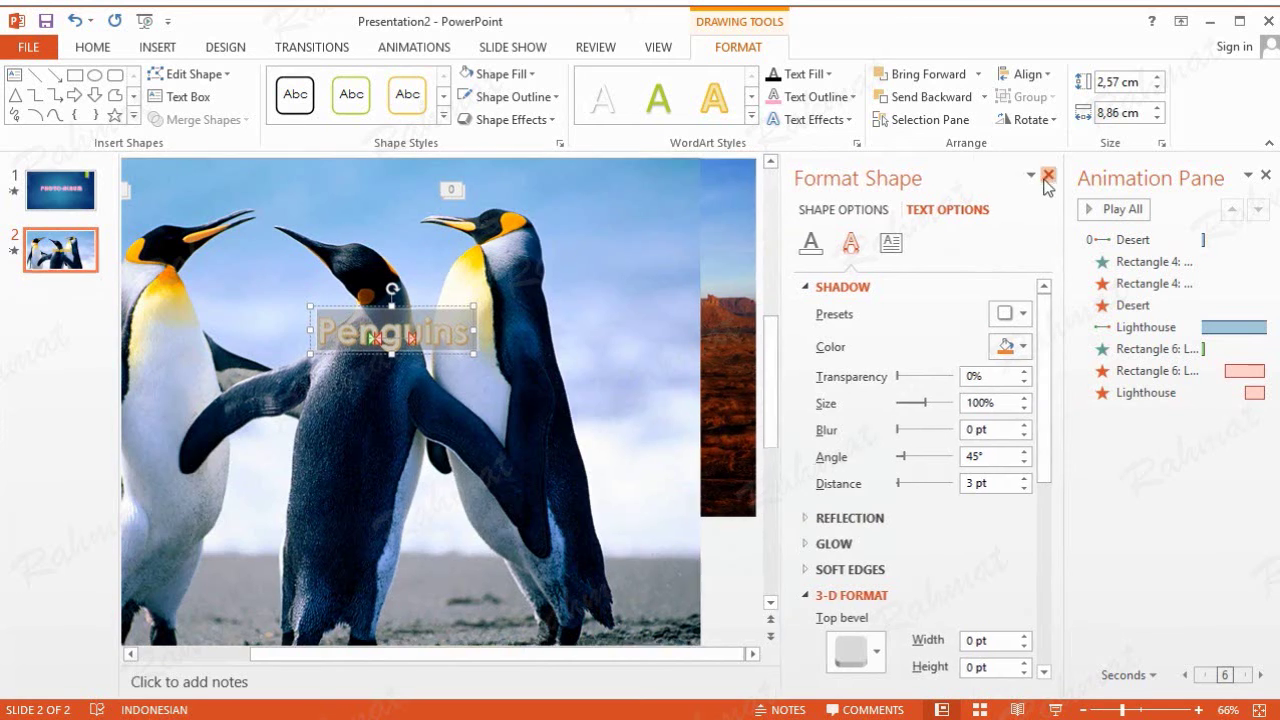
{"action": "left_click", "coordinate": [1044, 178]}
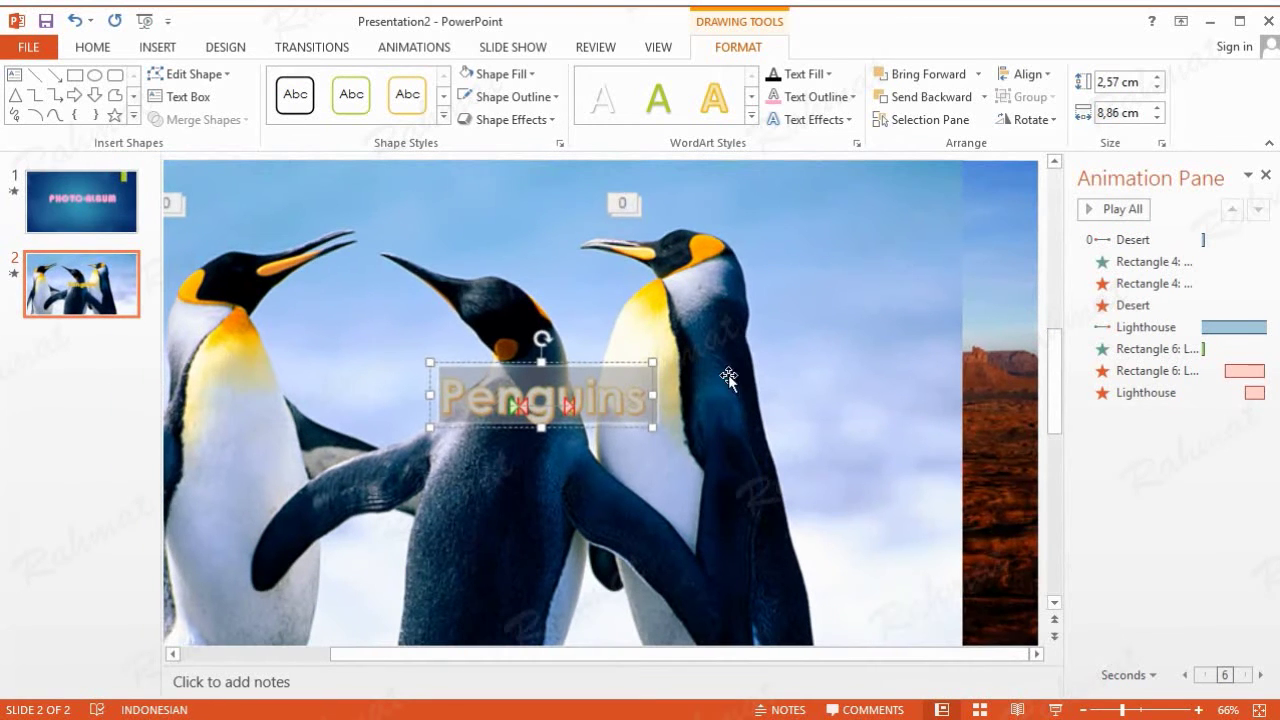
Position the Penguins title at 12,39 cm horizontal and 6,95 cm vertical
{"action": "right_click", "coordinate": [630, 361]}
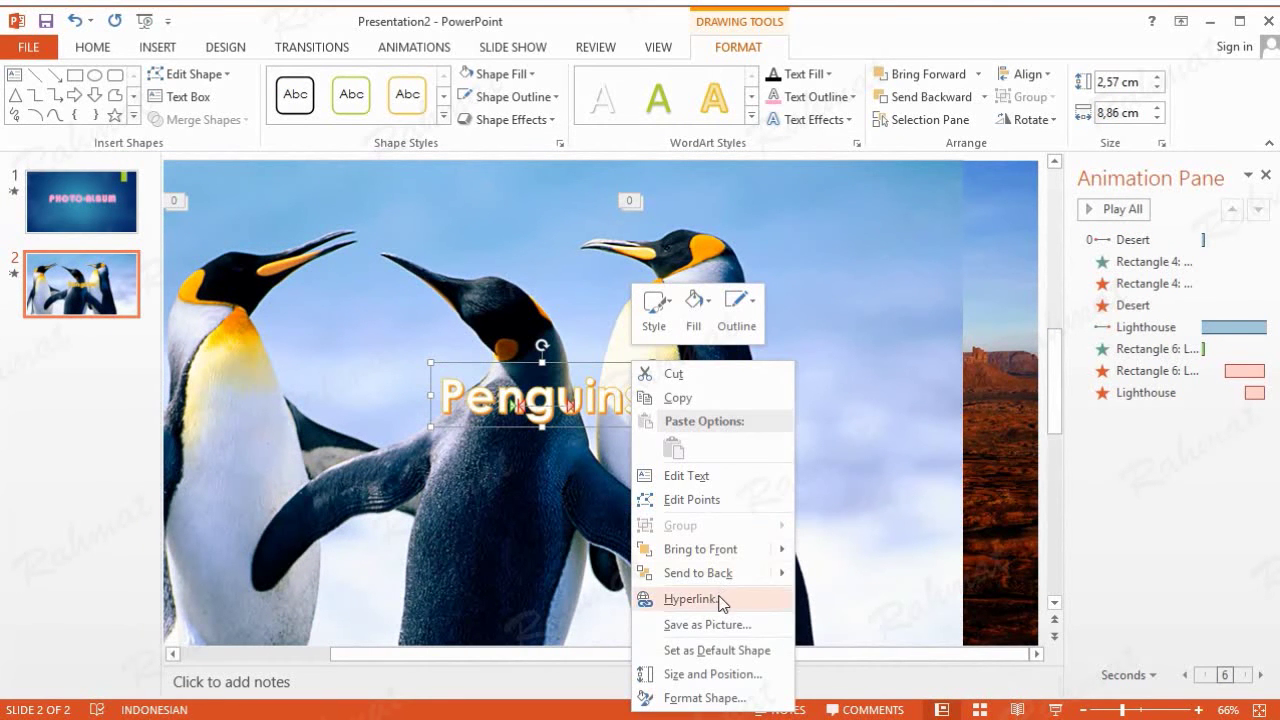
{"action": "left_click", "coordinate": [716, 674]}
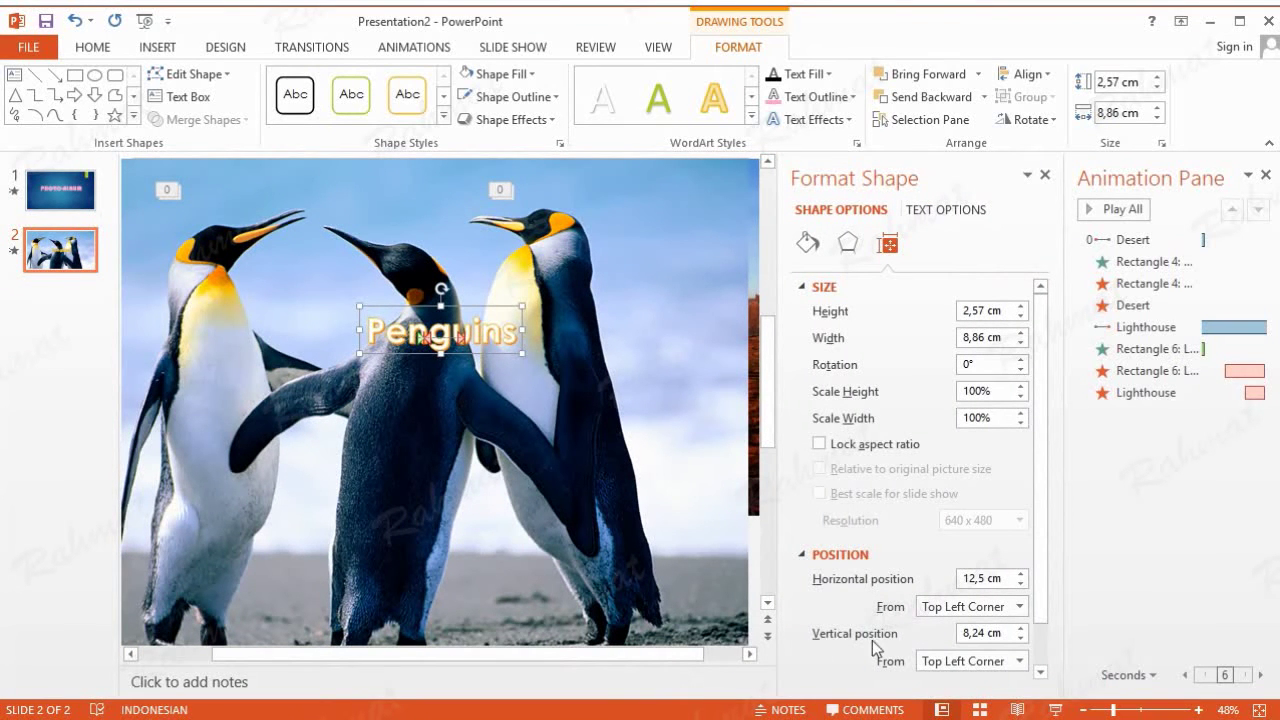
{"action": "scroll", "coordinate": [1040, 600], "scroll_direction": "down", "scroll_amount": 2}
{"action": "left_click", "coordinate": [982, 528]}
{"action": "type", "text": "12,39"}
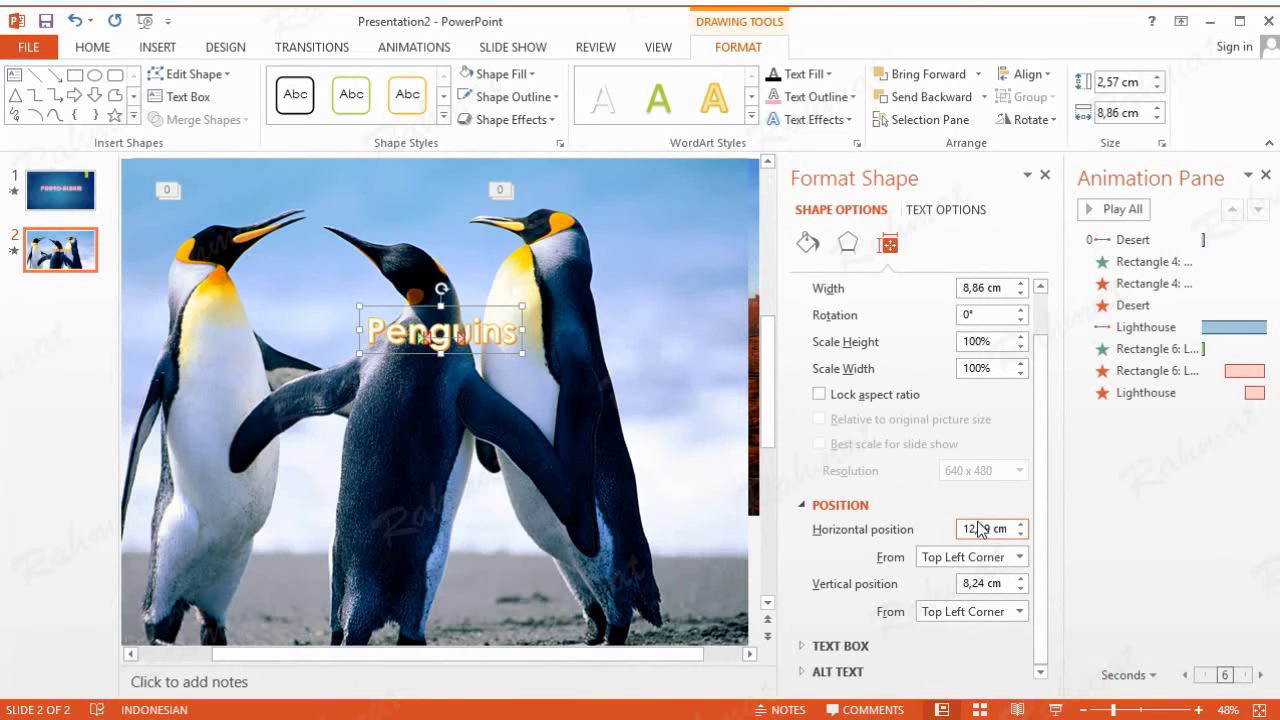
{"action": "left_click", "coordinate": [978, 583]}
{"action": "left_click_drag", "start_coordinate": [986, 583], "coordinate": [926, 583]}
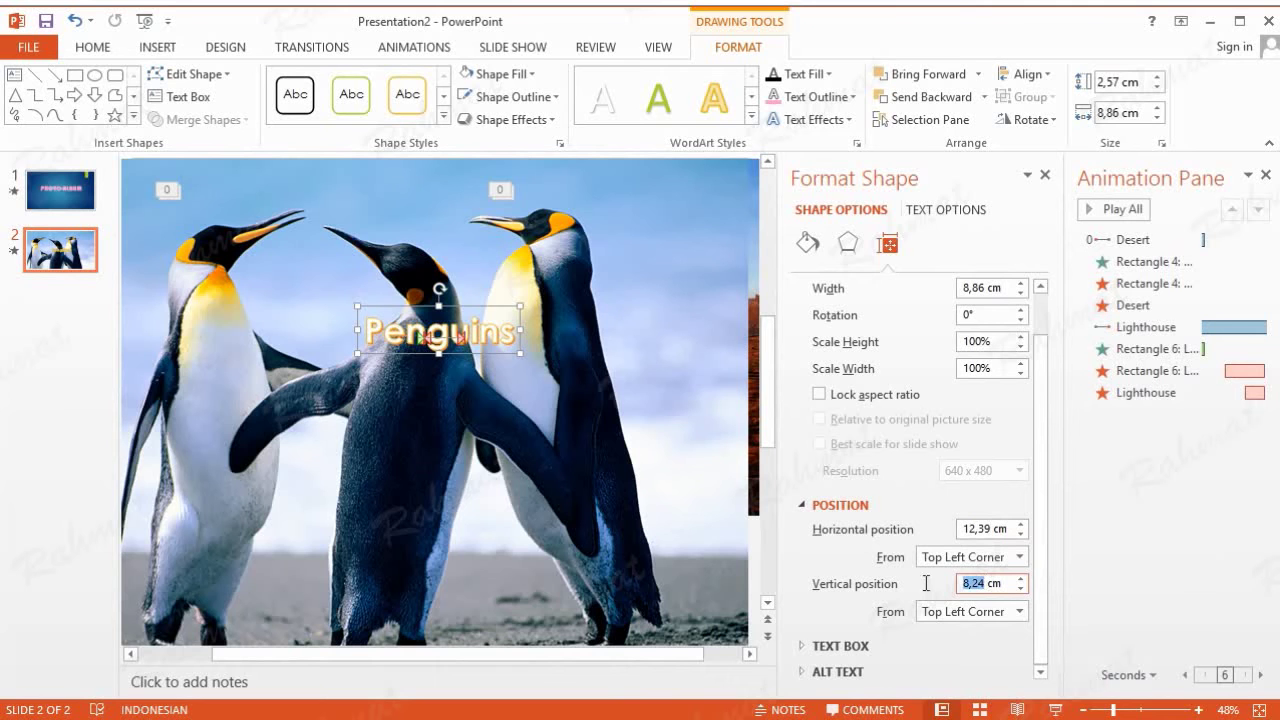
{"action": "type", "text": "6"}
{"action": "key", "text": "Return"}
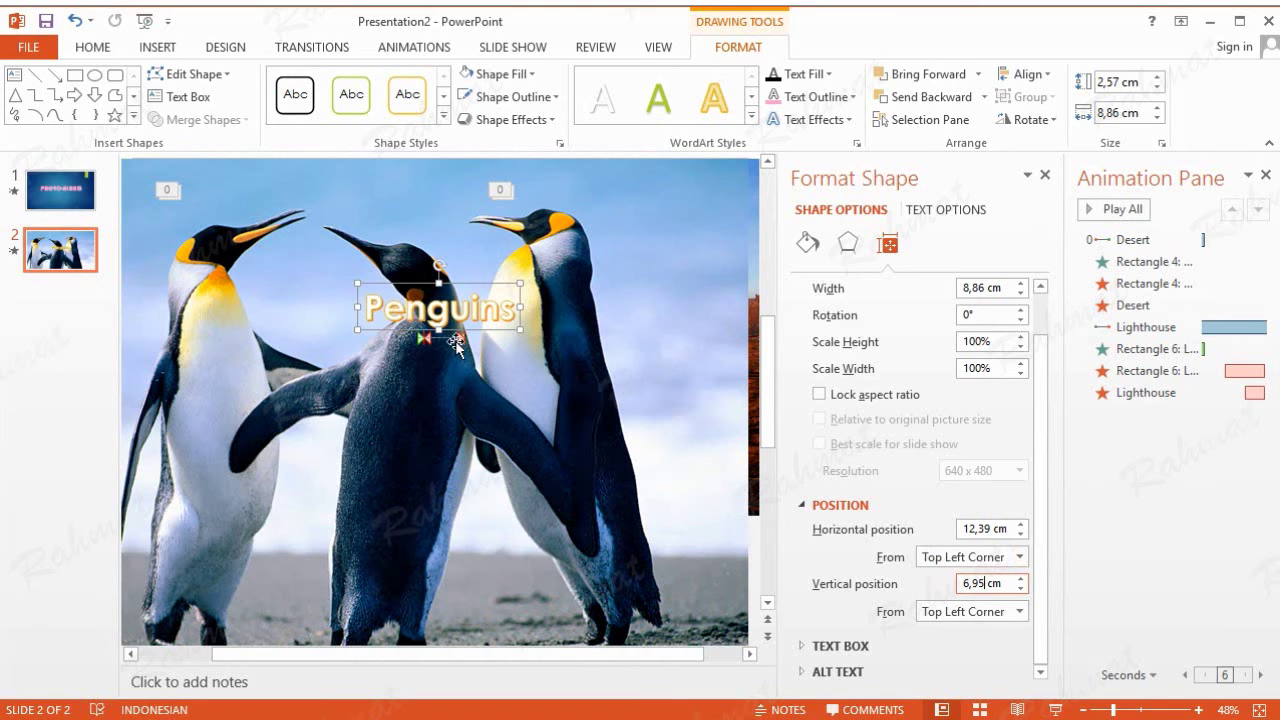
{"action": "left_click", "coordinate": [1045, 175]}
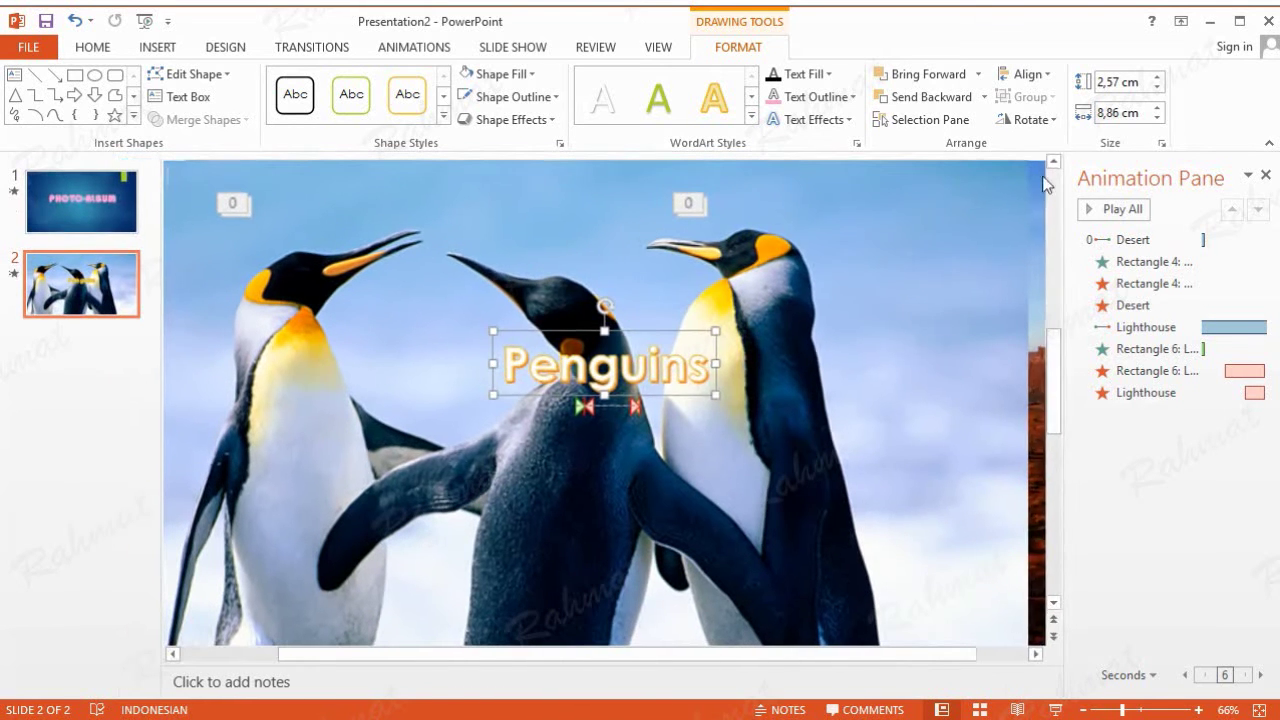
{"action": "left_click", "coordinate": [829, 284]}
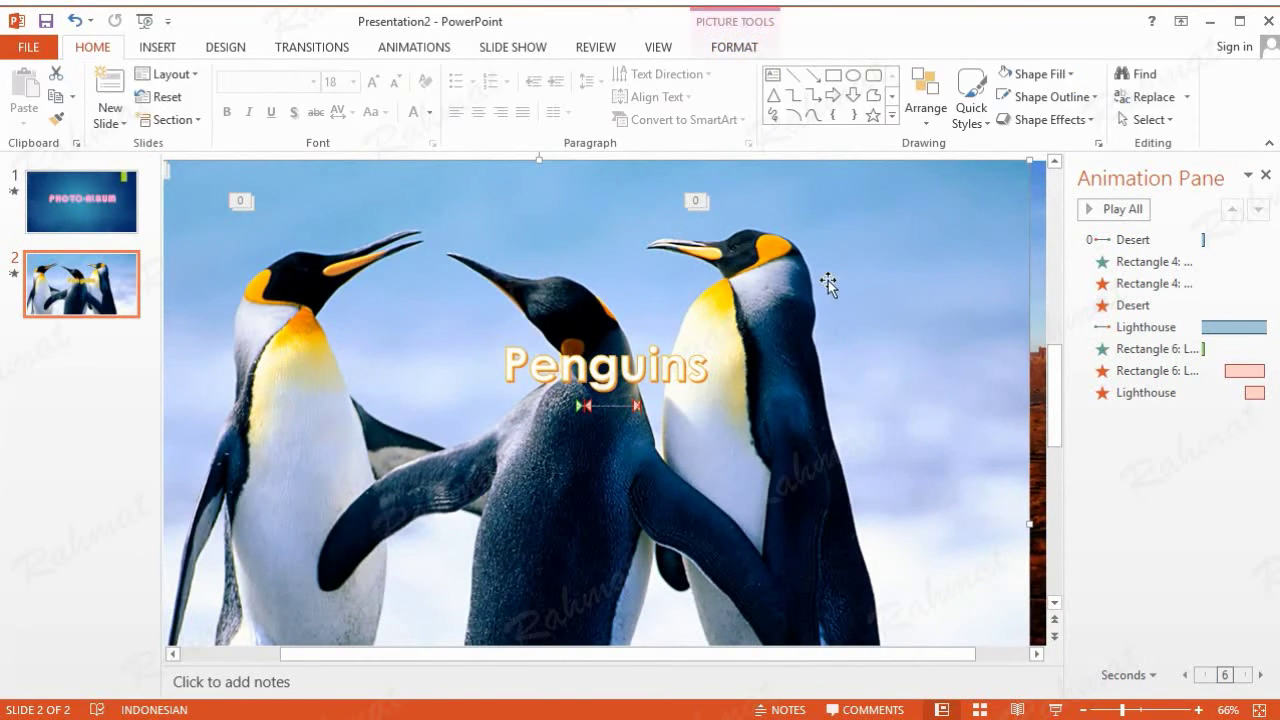
Add a Diagonal Up Right motion path to the Penguins picture and shorten its end point
{"action": "left_click", "coordinate": [441, 50]}
{"action": "left_click", "coordinate": [750, 110]}
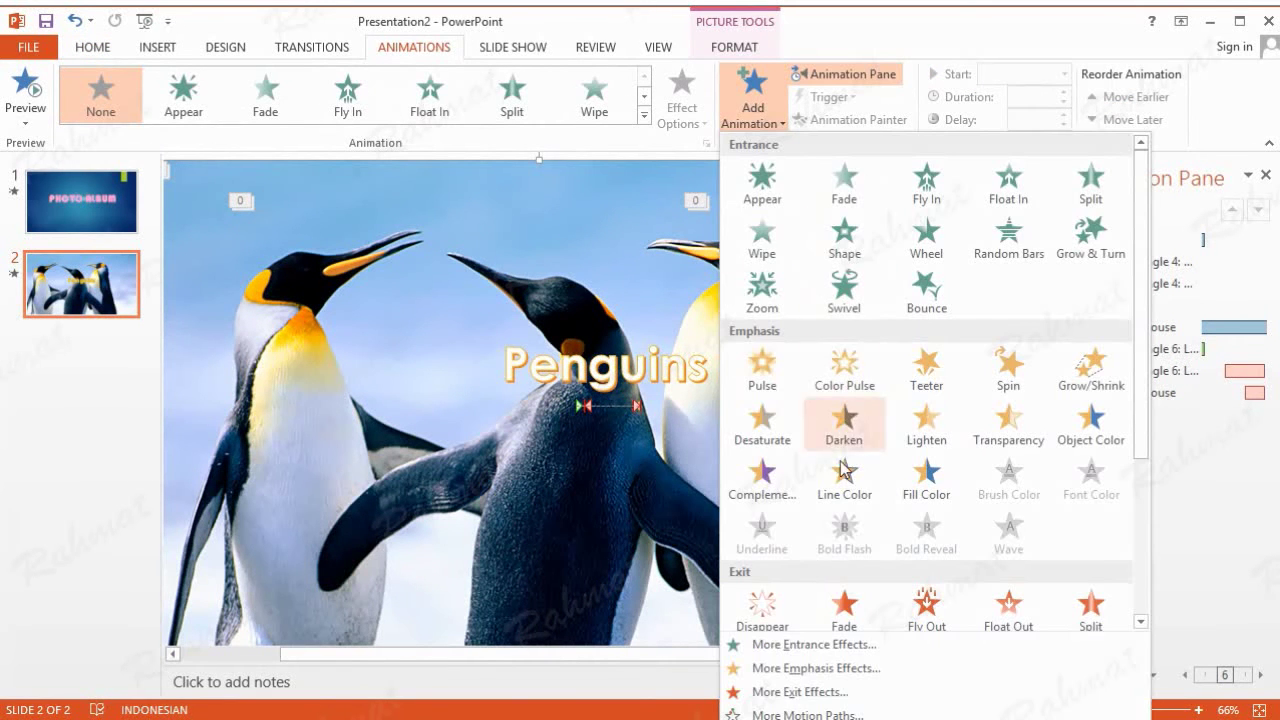
{"action": "left_click", "coordinate": [770, 714]}
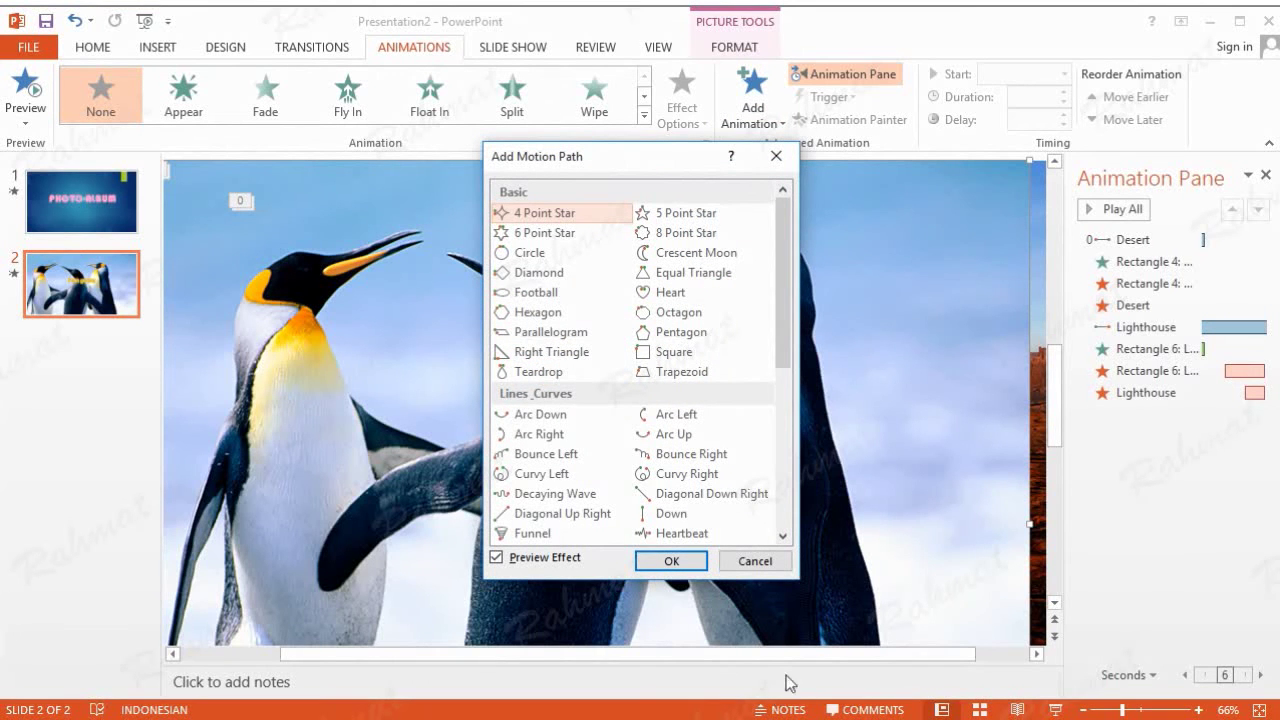
{"action": "left_click", "coordinate": [590, 495]}
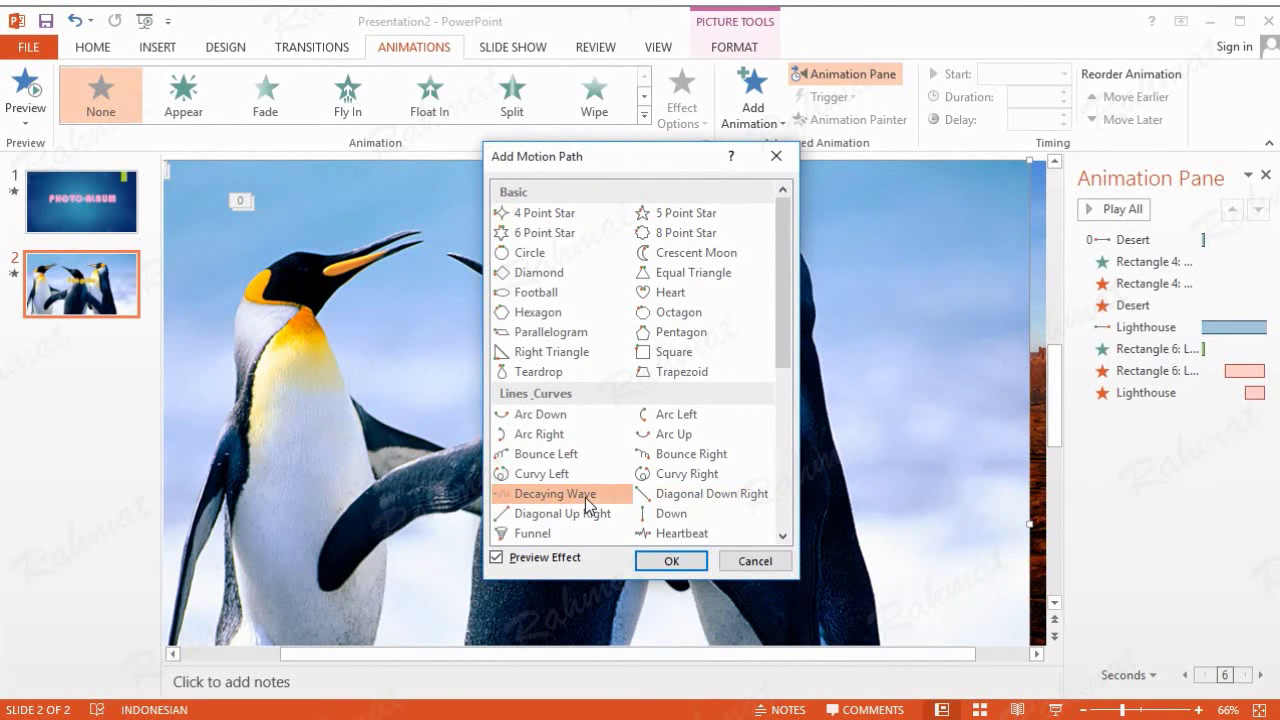
{"action": "left_click", "coordinate": [593, 511]}
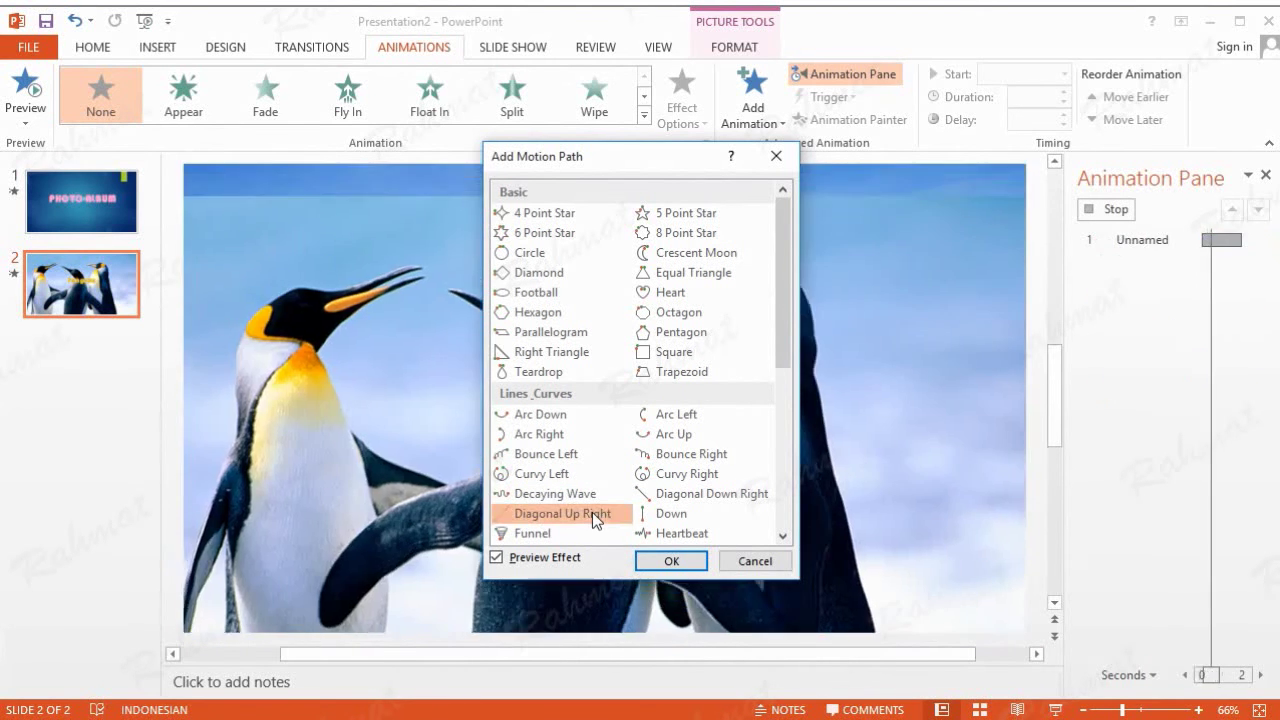
{"action": "left_click", "coordinate": [688, 565]}
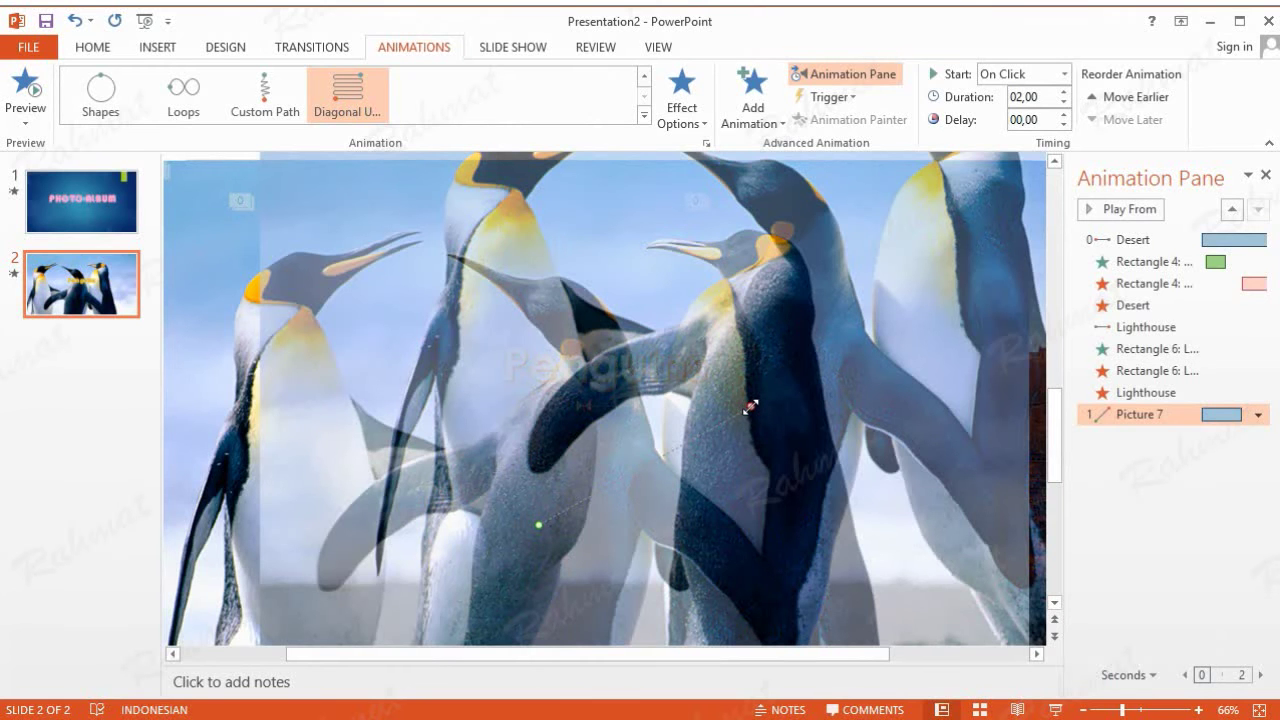
{"action": "mouse_move", "coordinate": [749, 405]}
{"action": "left_mouse_down"}
{"action": "mouse_move", "coordinate": [577, 500]}
{"action": "mouse_move", "coordinate": [628, 503]}
{"action": "left_mouse_up"}
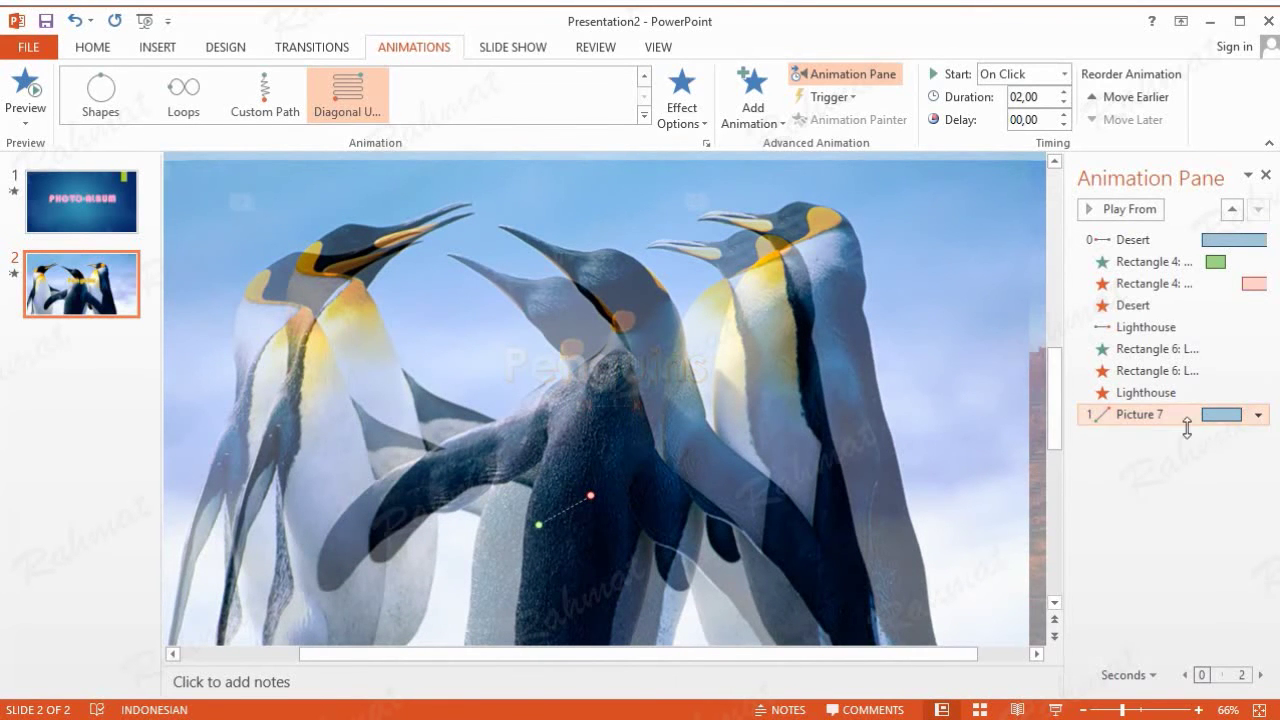
{"action": "left_click", "coordinate": [1258, 415]}
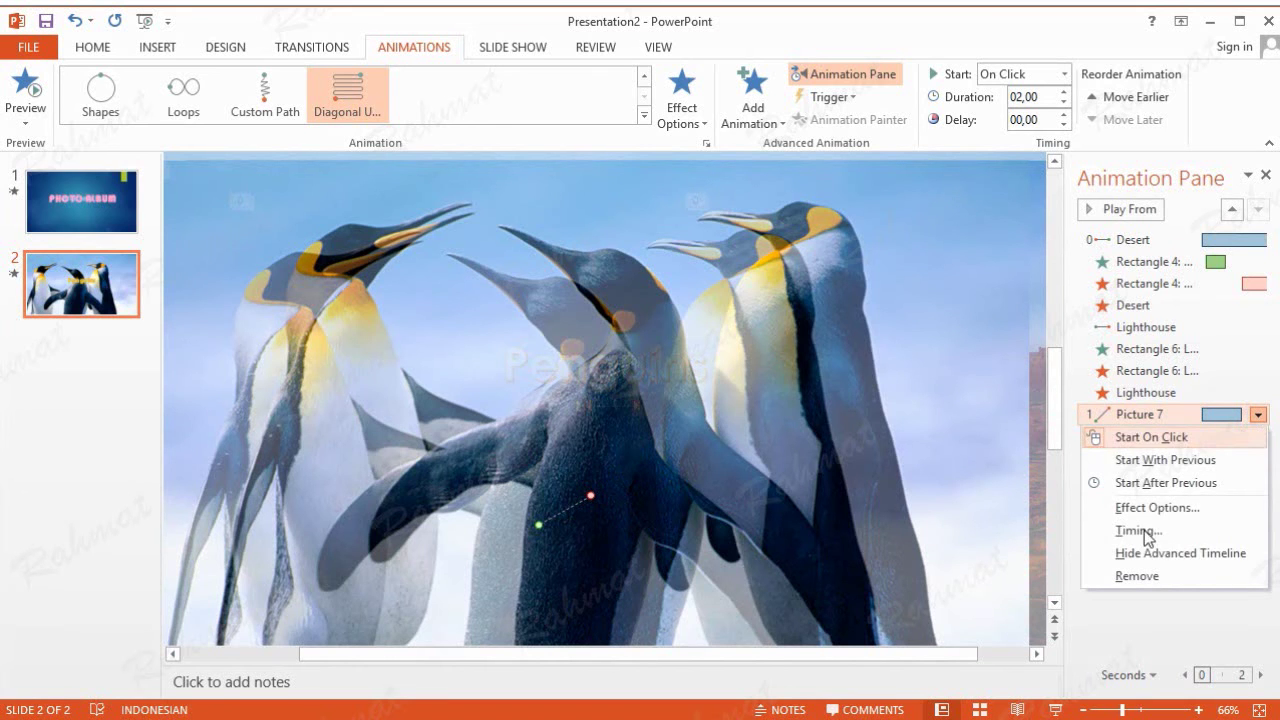
Set the picture's motion path to With Previous, 7 s delay, 4,8 s duration, smoothing 0
{"action": "left_click", "coordinate": [1148, 532]}
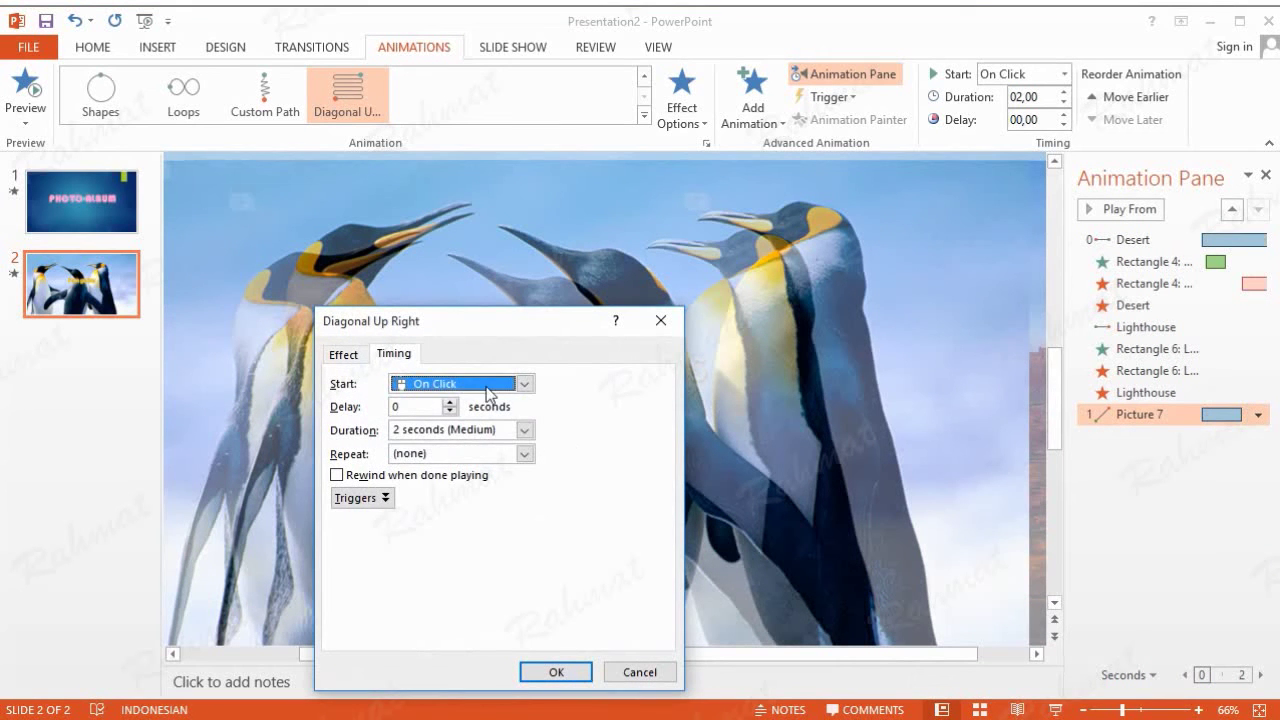
{"action": "left_click", "coordinate": [488, 388]}
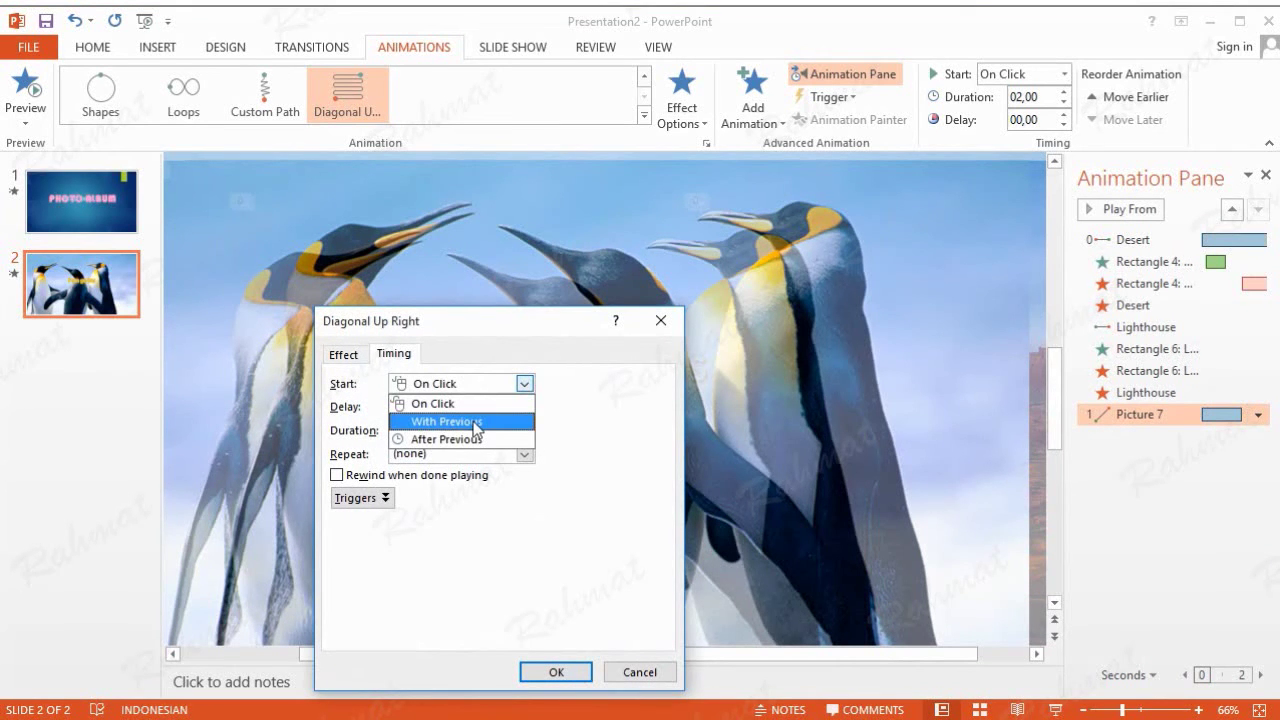
{"action": "left_click", "coordinate": [476, 424]}
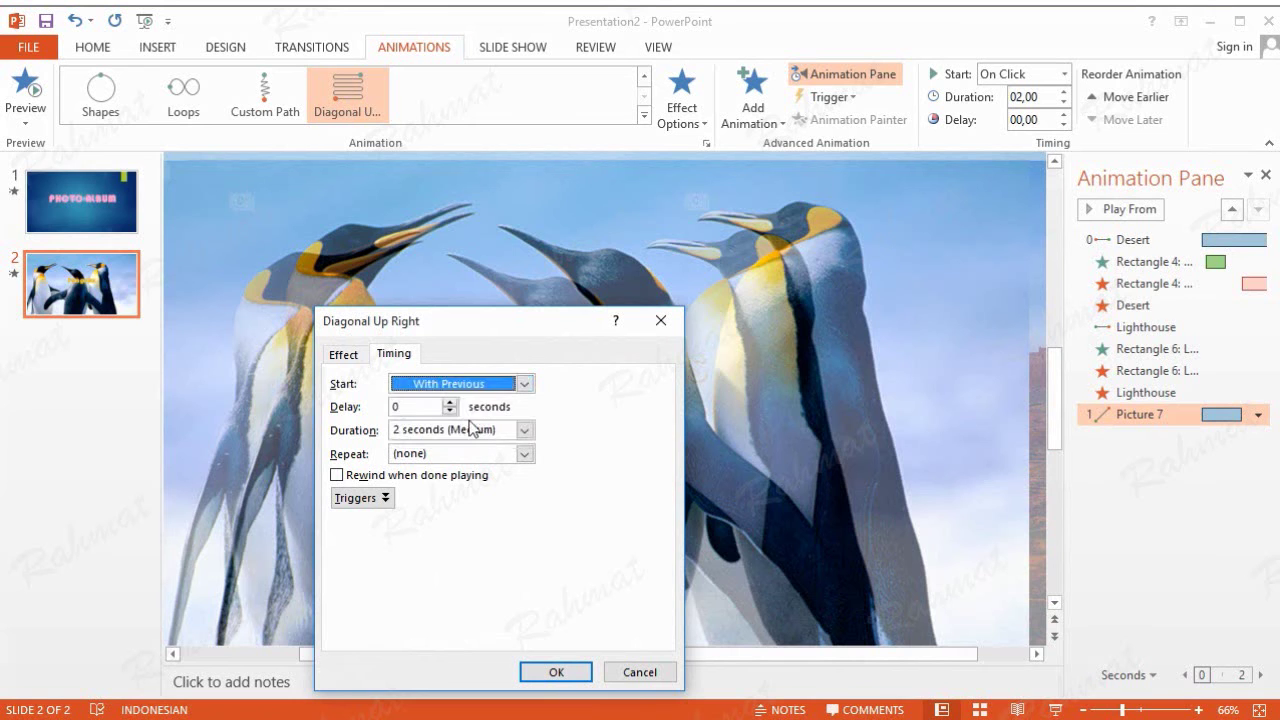
{"action": "left_click", "coordinate": [404, 408]}
{"action": "type", "text": "7"}
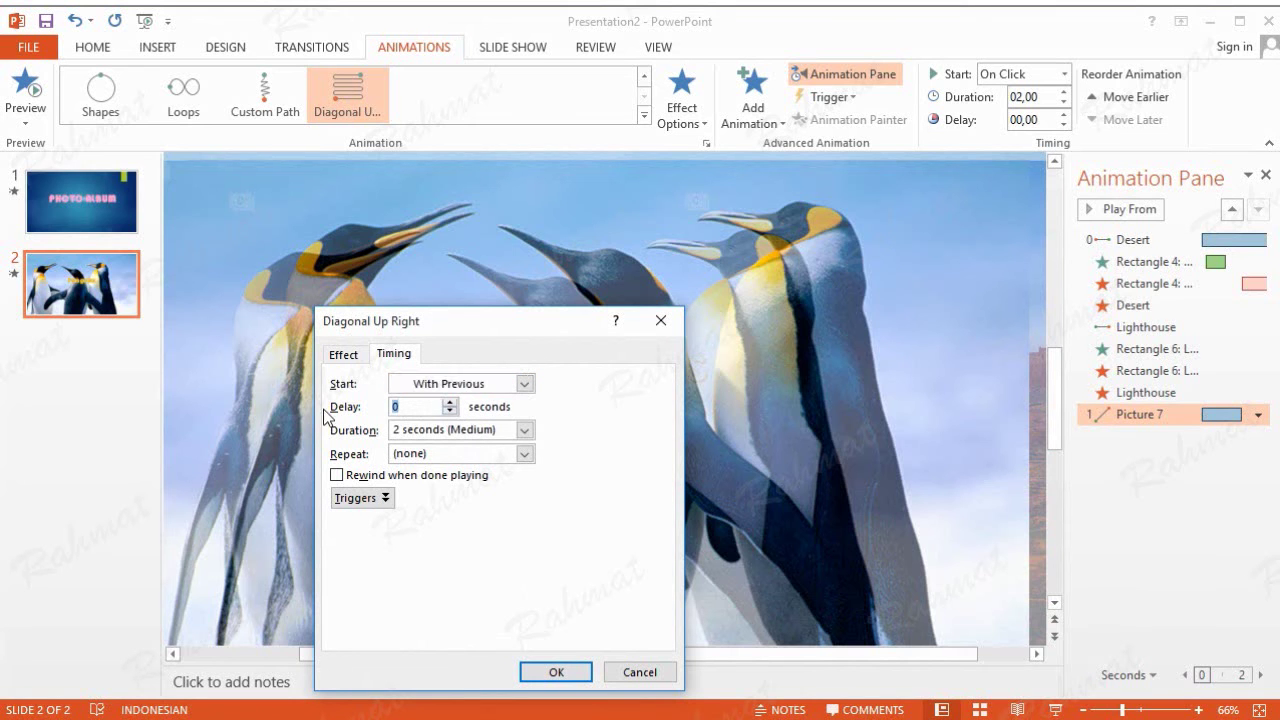
{"action": "left_click", "coordinate": [449, 432]}
{"action": "left_click", "coordinate": [397, 430]}
{"action": "type", "text": ",8"}
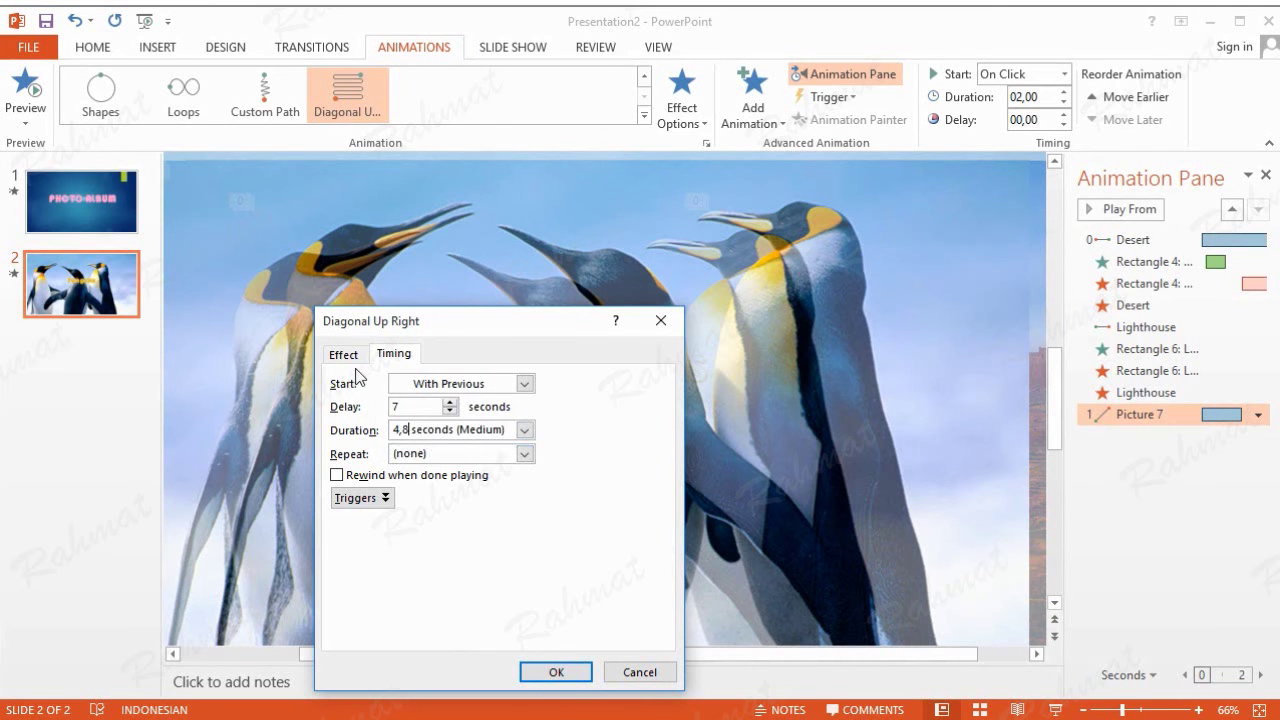
{"action": "left_click", "coordinate": [345, 355]}
{"action": "mouse_move", "coordinate": [476, 430]}
{"action": "left_mouse_down"}
{"action": "mouse_move", "coordinate": [430, 432]}
{"action": "mouse_move", "coordinate": [425, 462]}
{"action": "left_mouse_up"}
{"action": "left_click", "coordinate": [556, 668]}
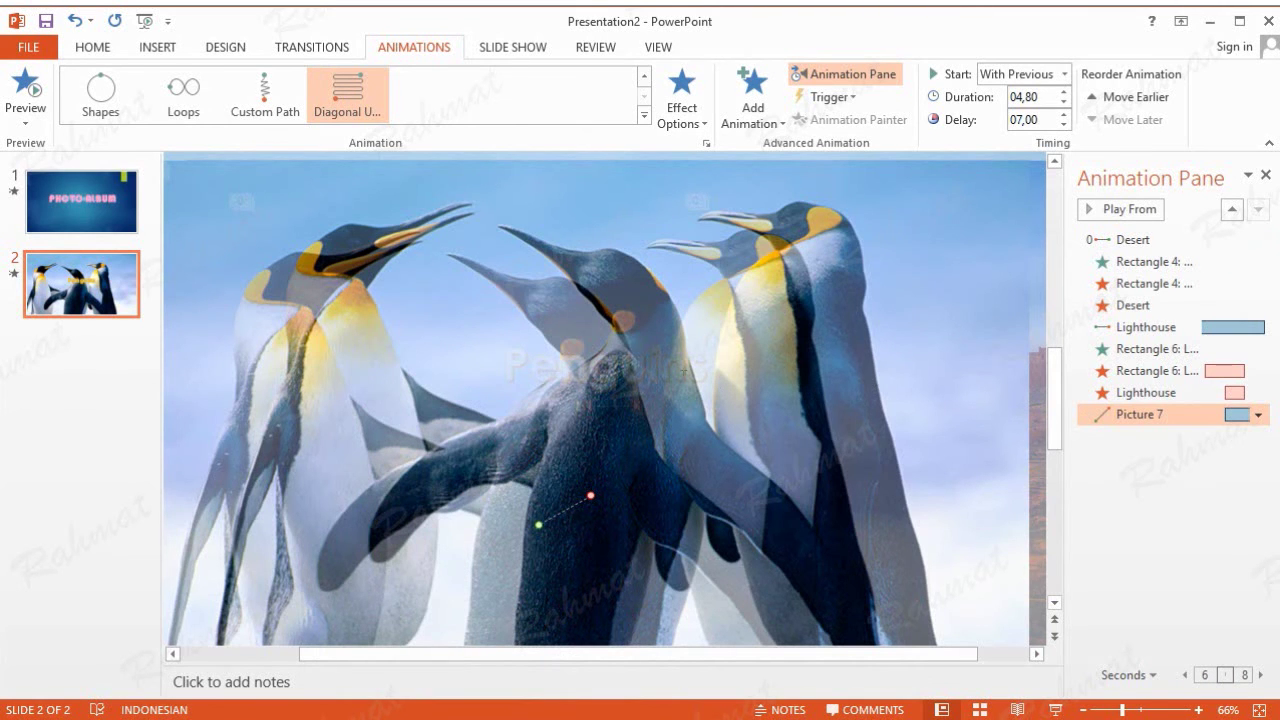
{"action": "left_click", "coordinate": [677, 366]}
Add a Fade entrance effect to the Penguins title
{"action": "left_click", "coordinate": [772, 122]}
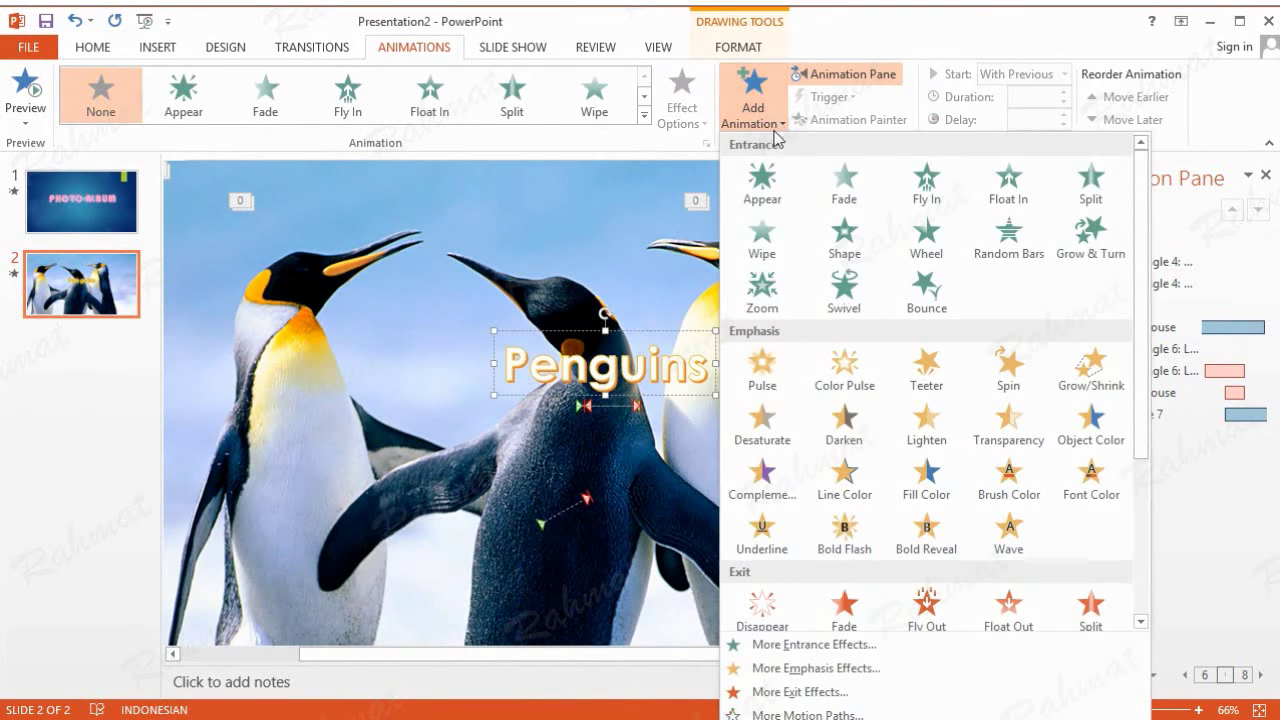
{"action": "left_click", "coordinate": [801, 645]}
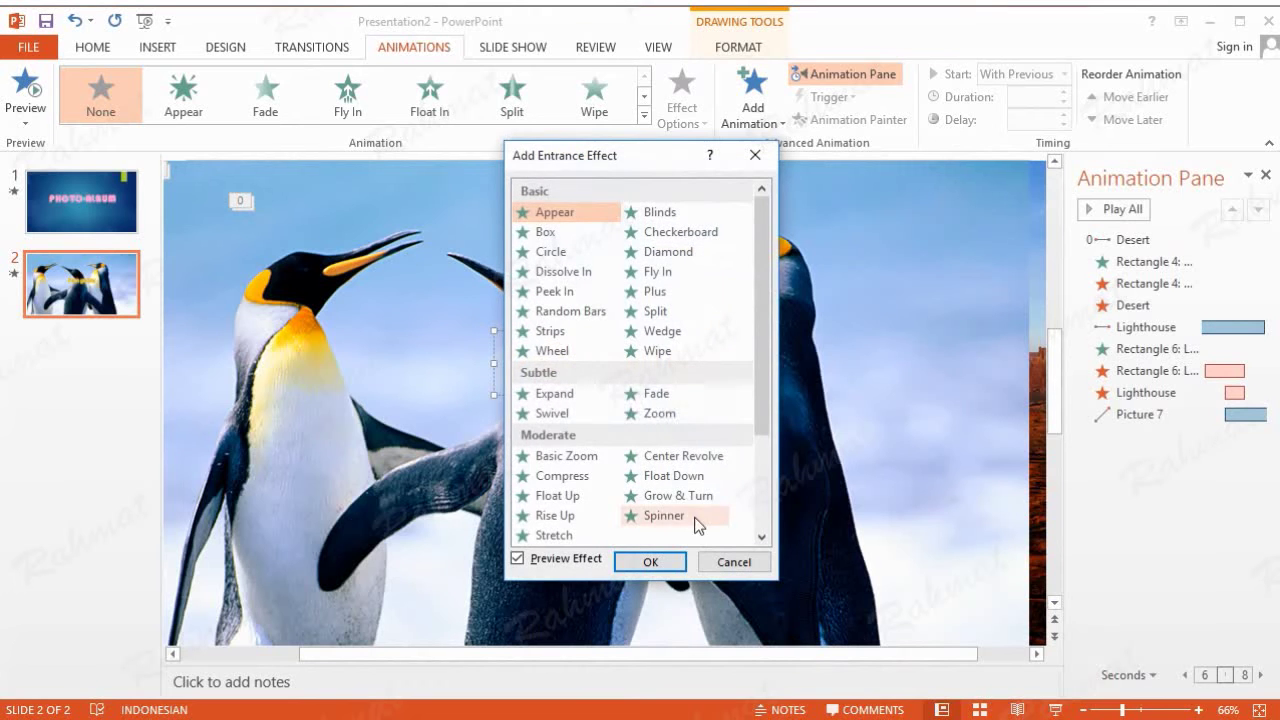
{"action": "left_click", "coordinate": [664, 395]}
{"action": "left_click", "coordinate": [668, 562]}
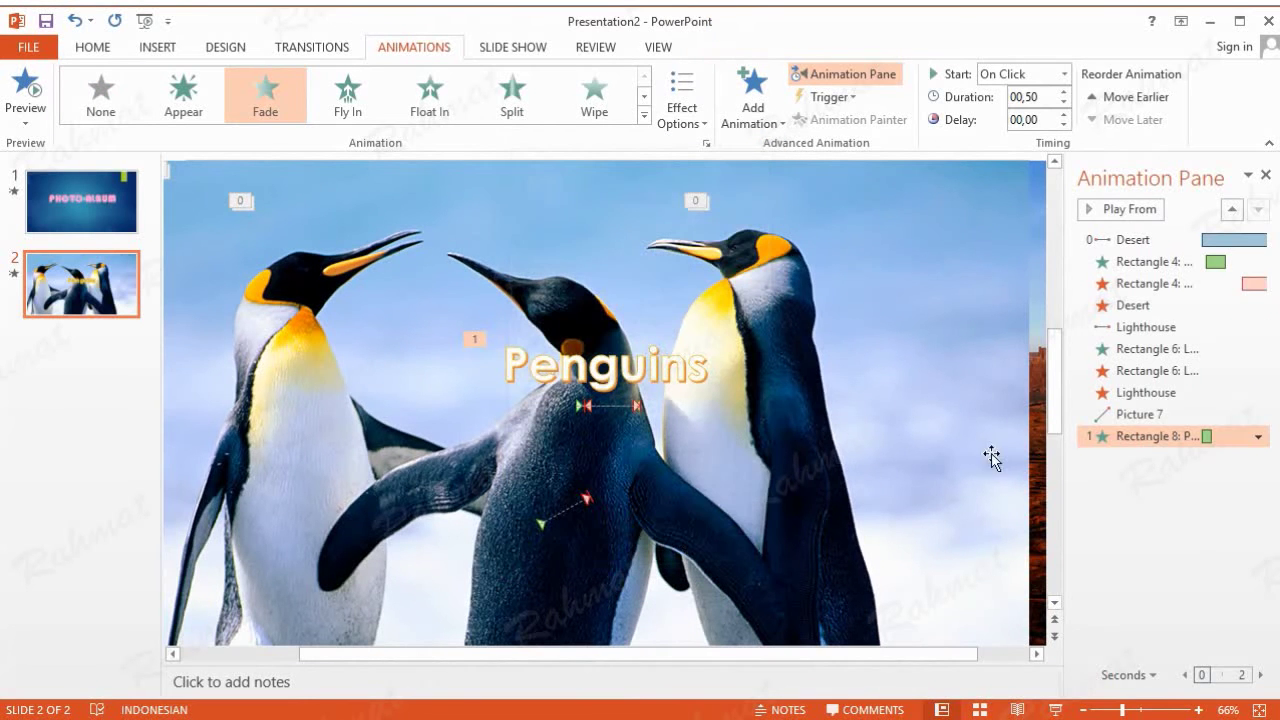
Time the title's fade-in to start With Previous after 7,5 seconds, lasting 1 second
{"action": "left_click", "coordinate": [1259, 438]}
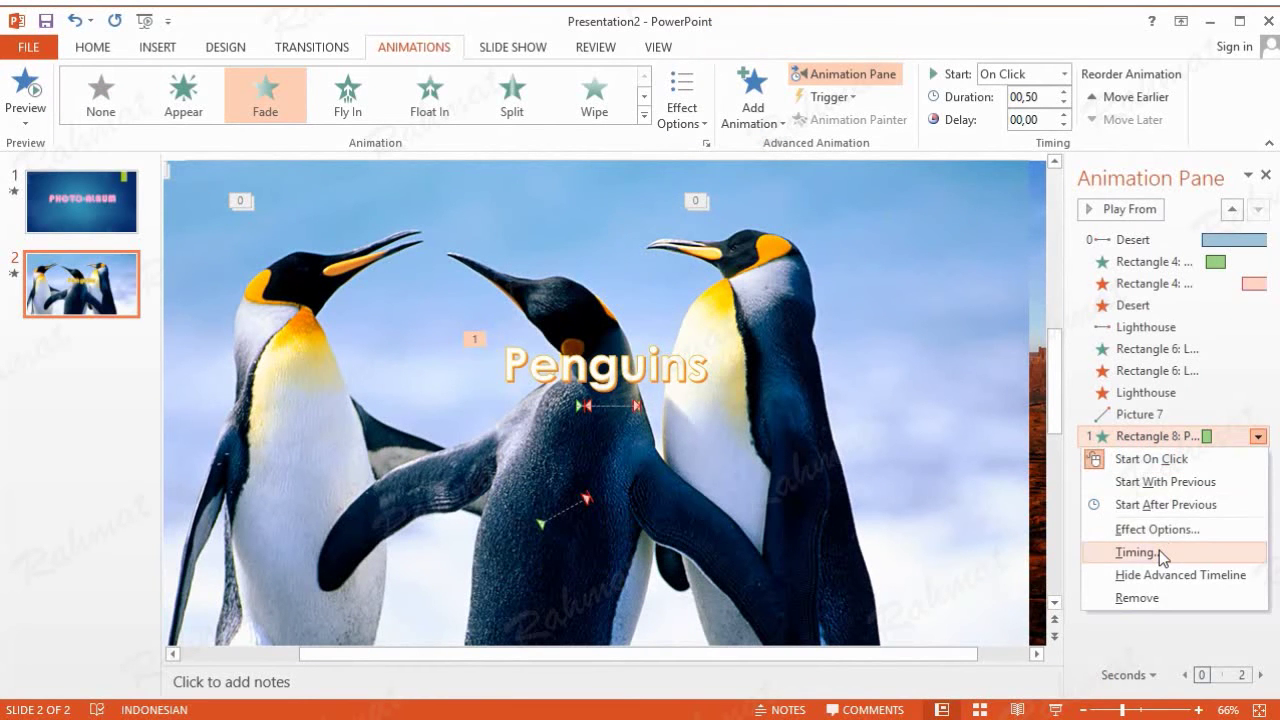
{"action": "left_click", "coordinate": [1159, 550]}
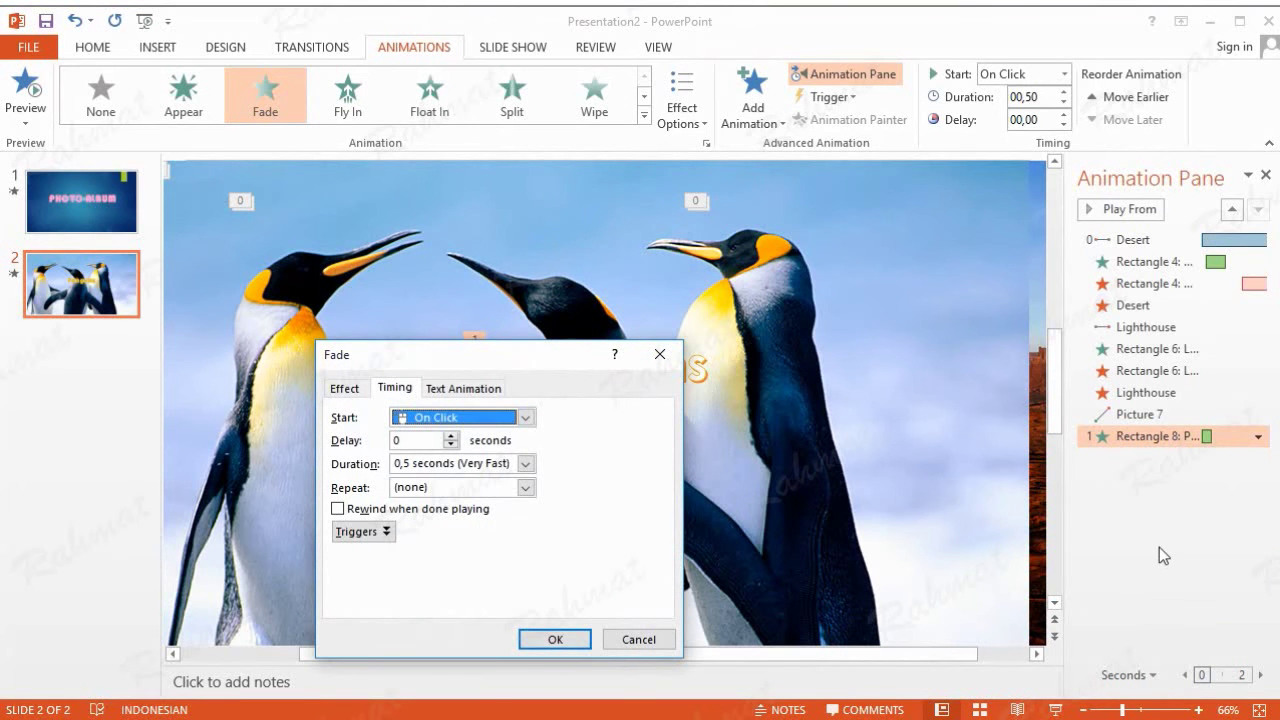
{"action": "left_click", "coordinate": [470, 417]}
{"action": "left_click", "coordinate": [486, 455]}
{"action": "key", "text": "Tab"}
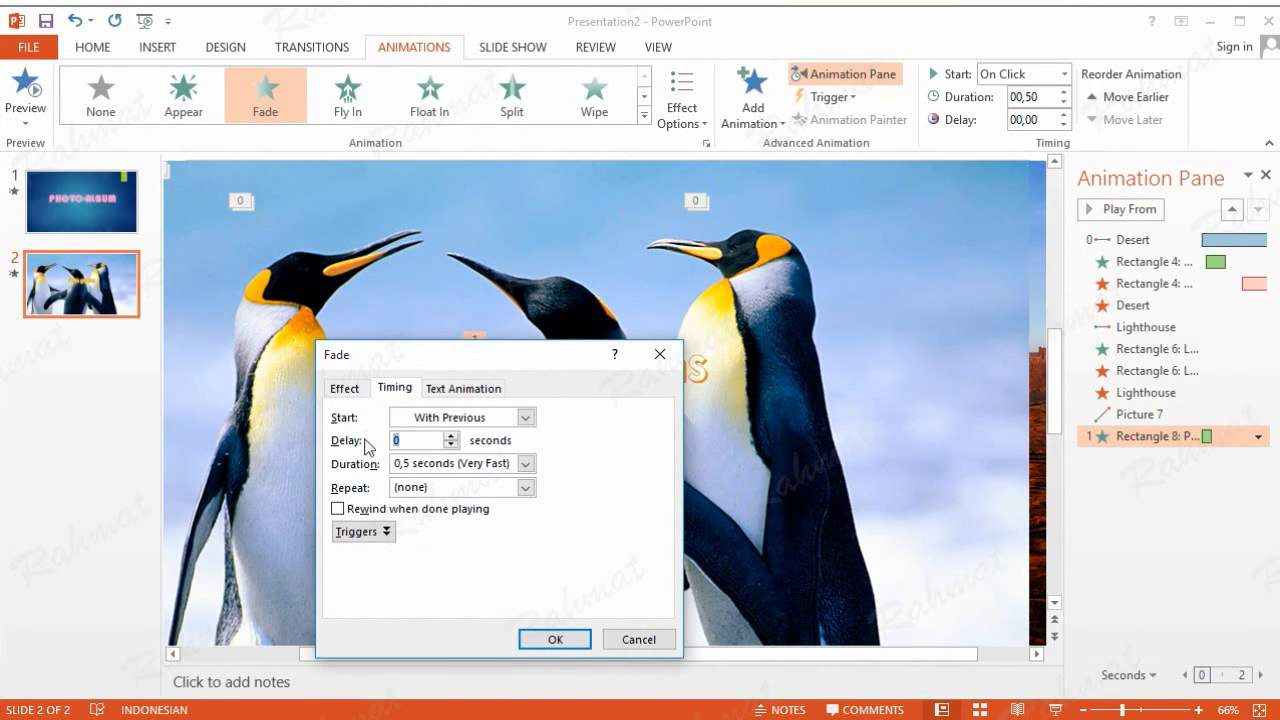
{"action": "type", "text": "7,5"}
{"action": "key", "text": "Tab"}
{"action": "left_click", "coordinate": [525, 463]}
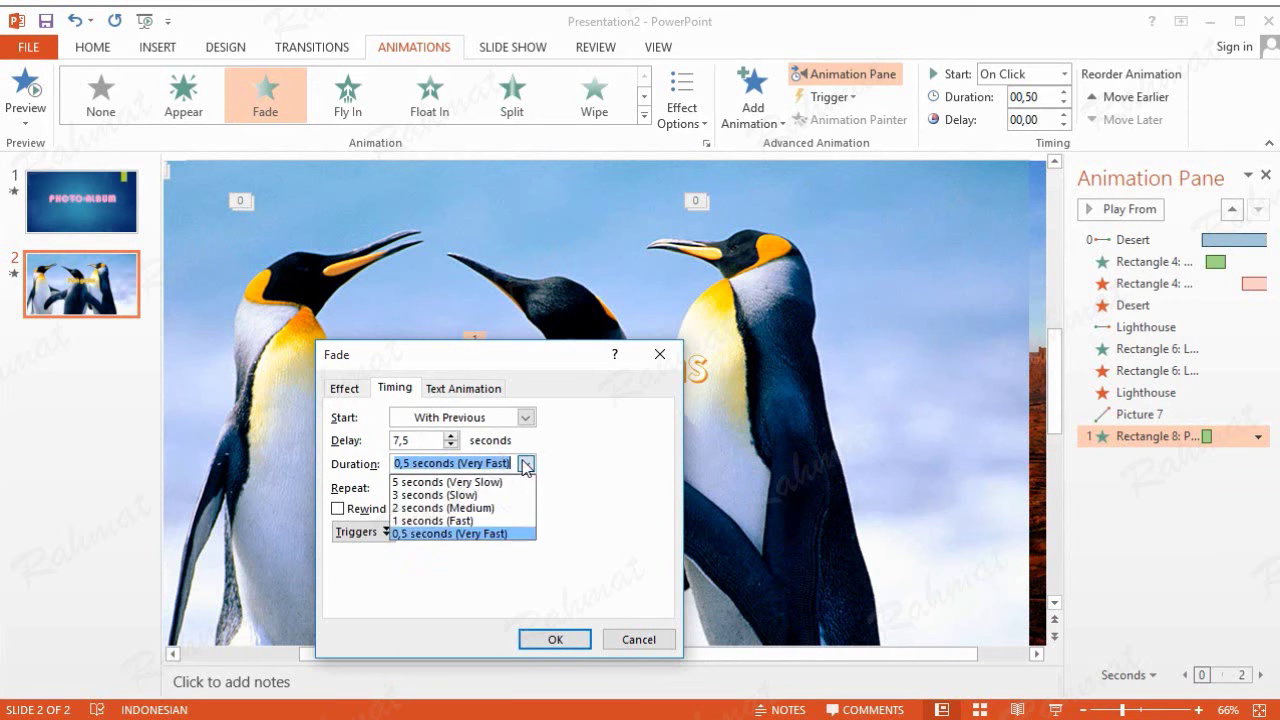
{"action": "left_click", "coordinate": [510, 520]}
{"action": "left_click", "coordinate": [555, 639]}
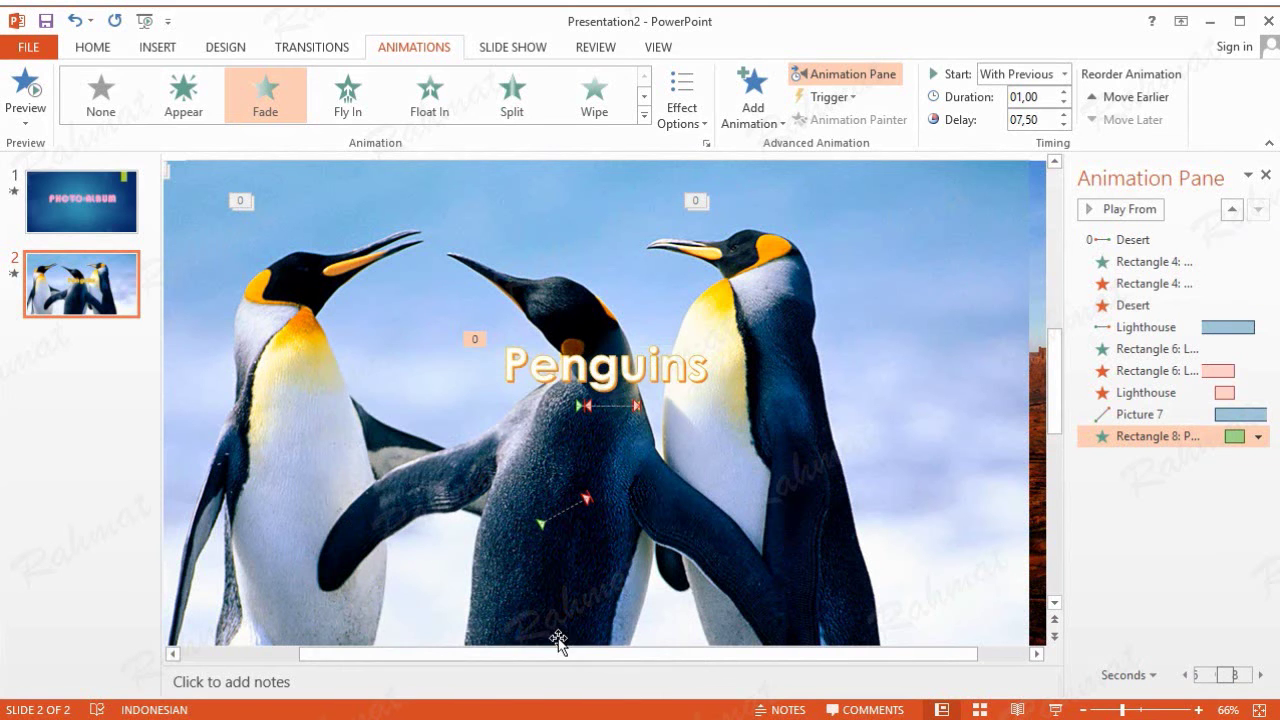
Add a Fade exit effect to the Penguins title
{"action": "left_click", "coordinate": [755, 115]}
{"action": "left_click", "coordinate": [795, 691]}
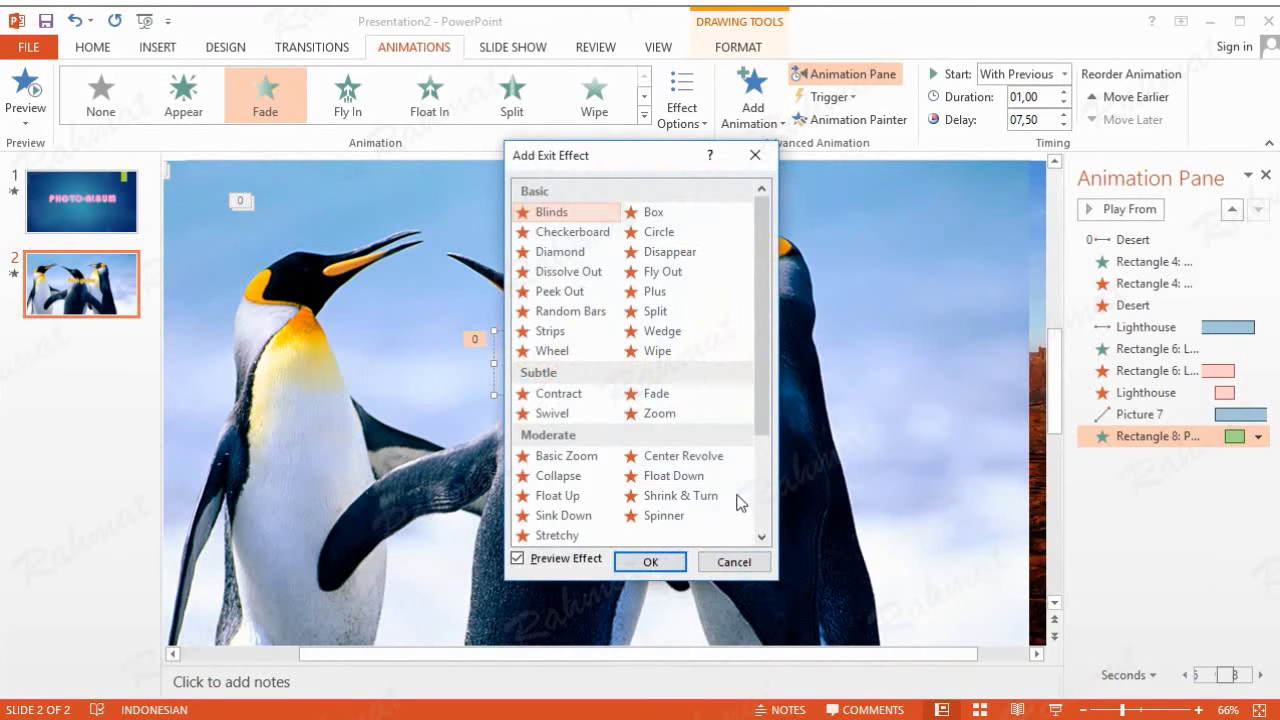
{"action": "left_click", "coordinate": [672, 404]}
{"action": "left_click", "coordinate": [652, 561]}
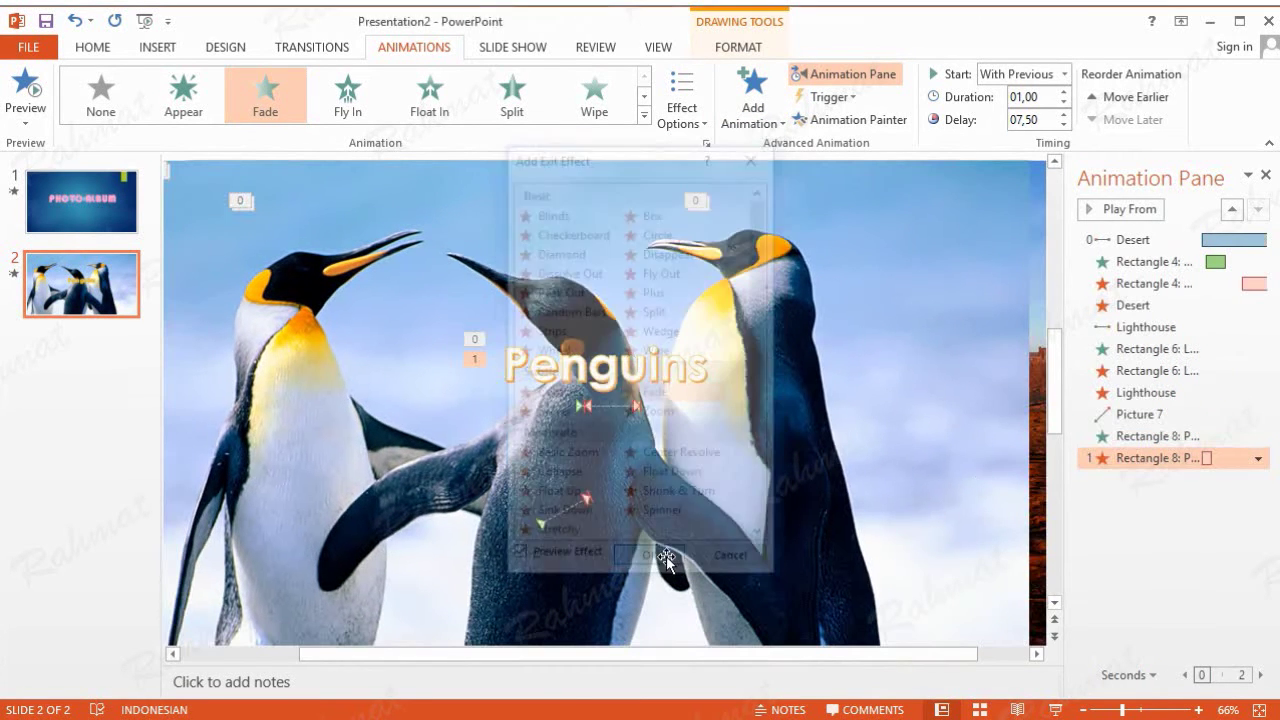
Time the title's fade-out to start With Previous after 9 seconds, lasting 2 seconds
{"action": "left_click", "coordinate": [1257, 459]}
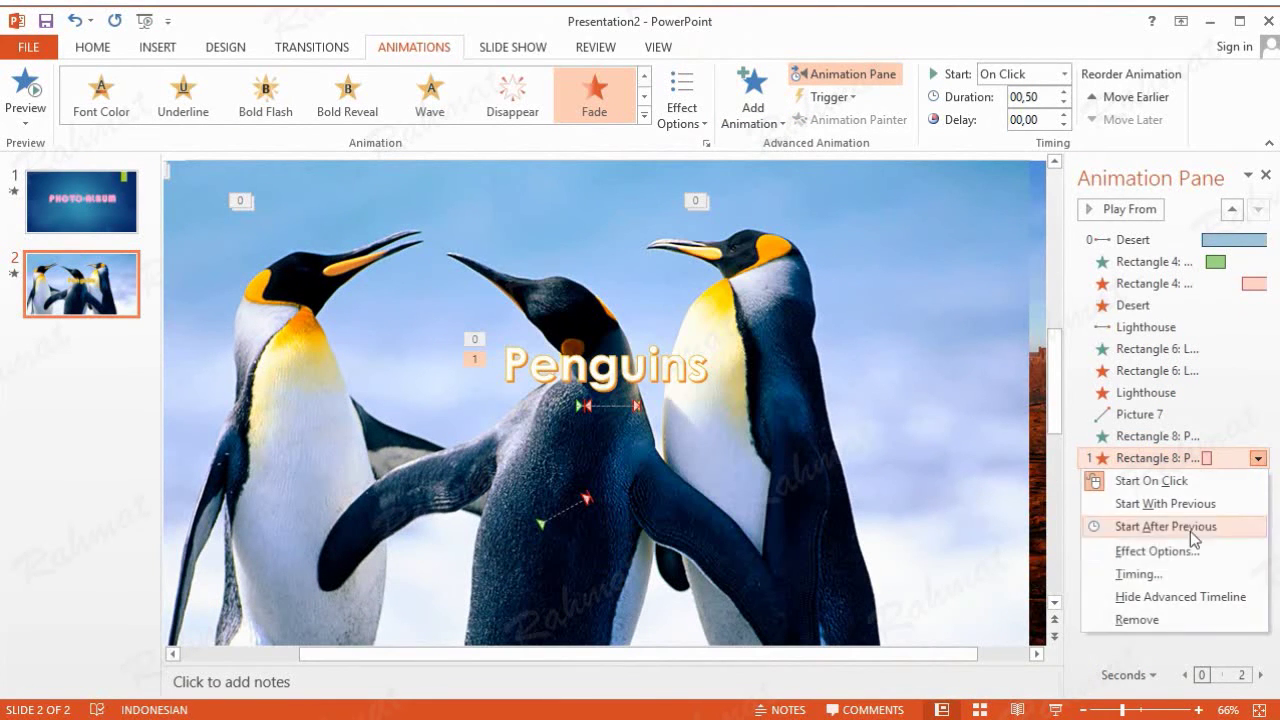
{"action": "left_click", "coordinate": [1136, 574]}
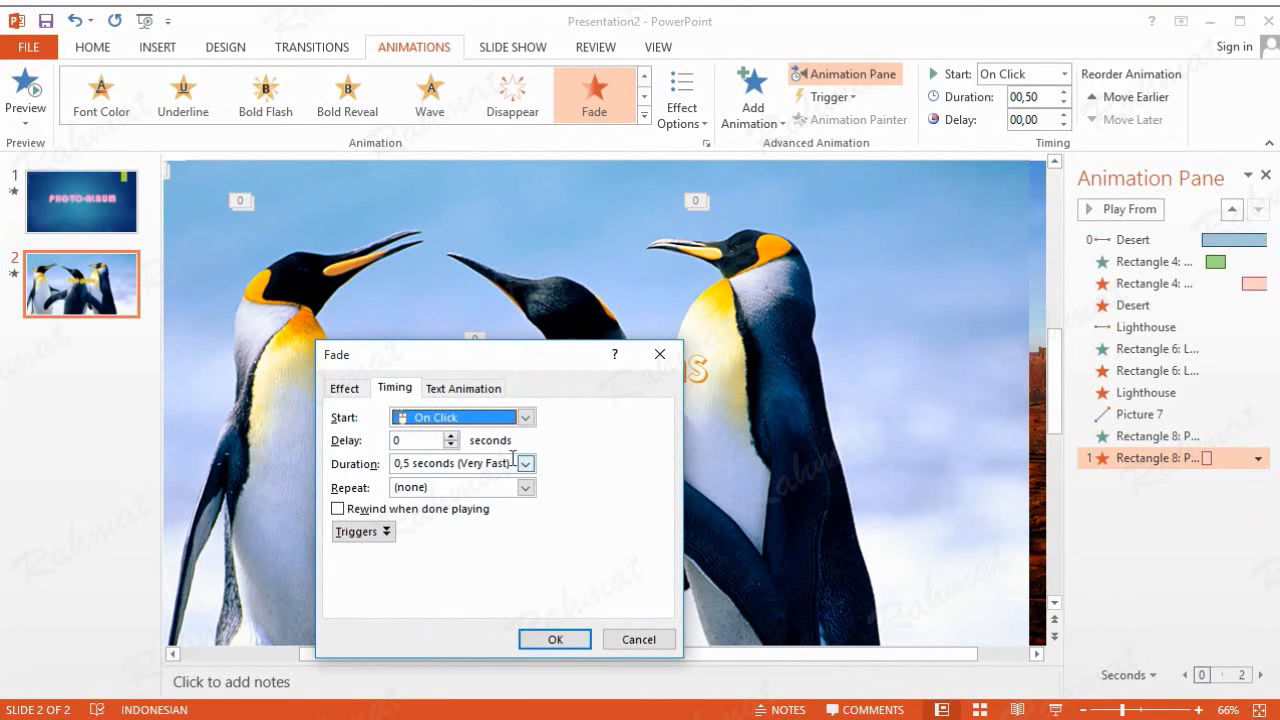
{"action": "left_click", "coordinate": [525, 417]}
{"action": "left_click", "coordinate": [440, 451]}
{"action": "left_click", "coordinate": [418, 438]}
{"action": "type", "text": "9"}
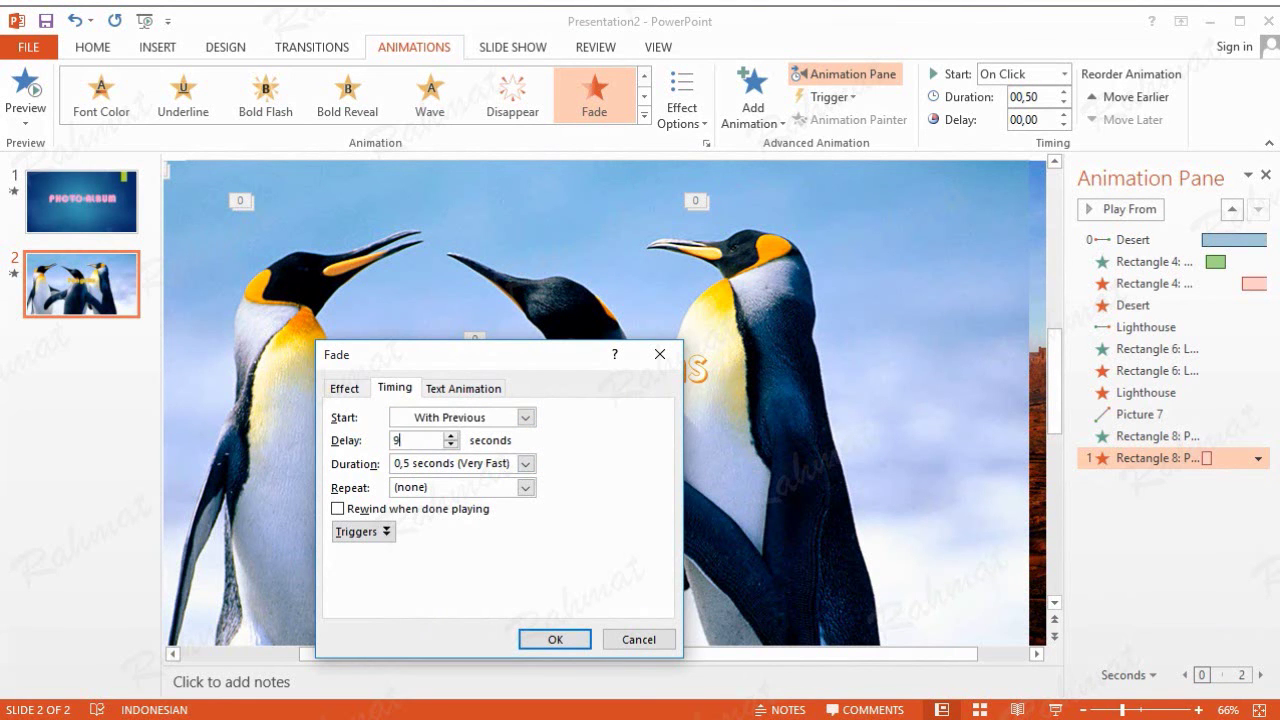
{"action": "left_click", "coordinate": [524, 464]}
{"action": "left_click", "coordinate": [495, 507]}
{"action": "left_click", "coordinate": [567, 635]}
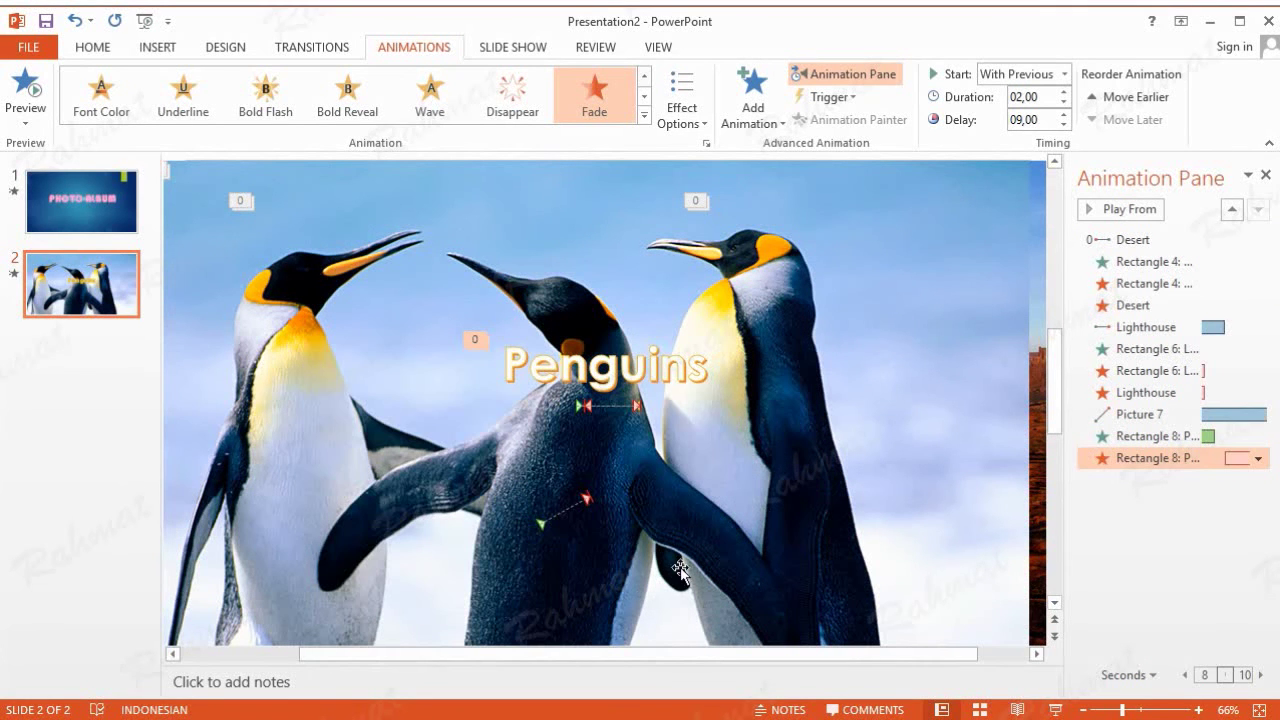
{"action": "left_click", "coordinate": [841, 263]}
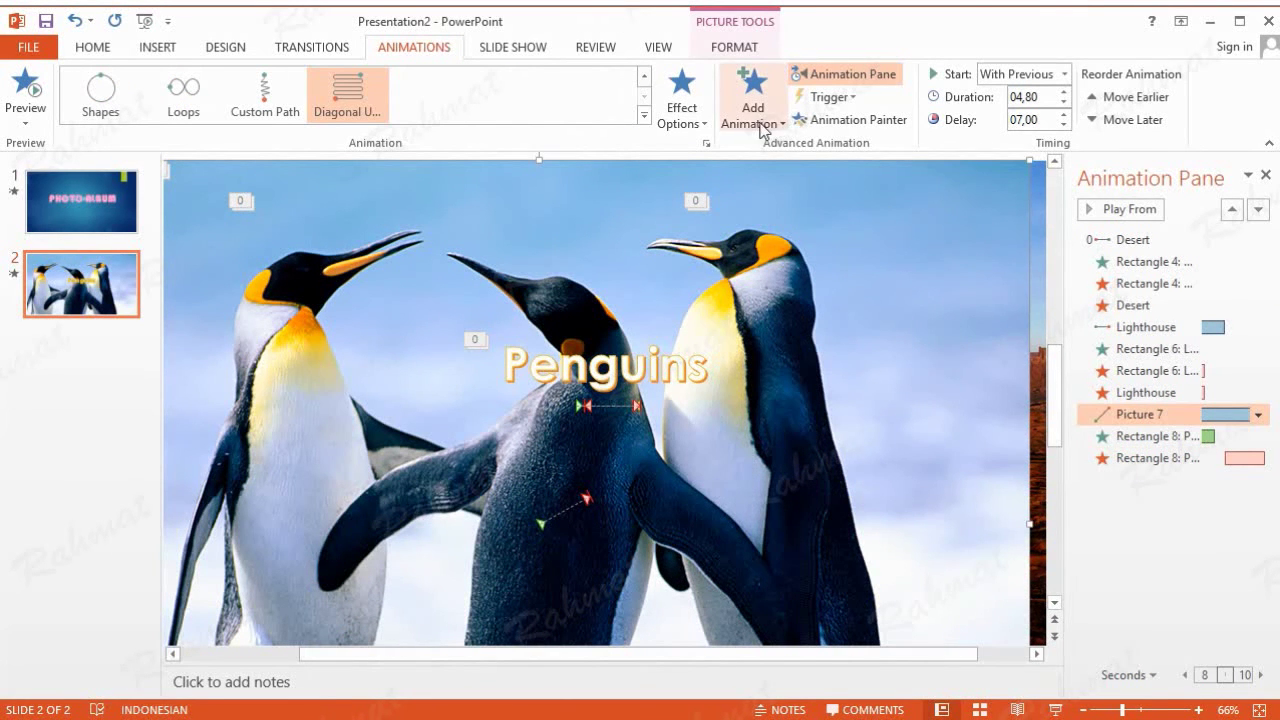
Add a Fade exit effect to the penguin picture
{"action": "left_click", "coordinate": [760, 125]}
{"action": "left_click", "coordinate": [812, 692]}
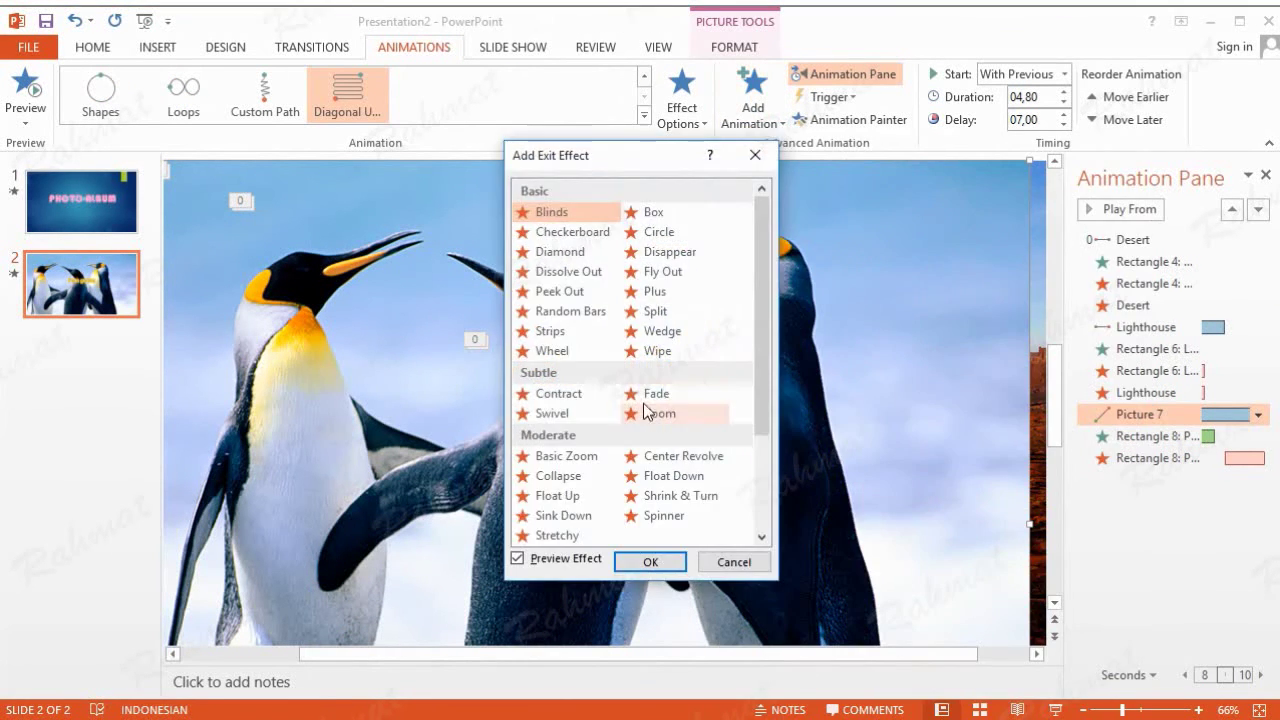
{"action": "left_click", "coordinate": [648, 394]}
{"action": "left_click", "coordinate": [650, 562]}
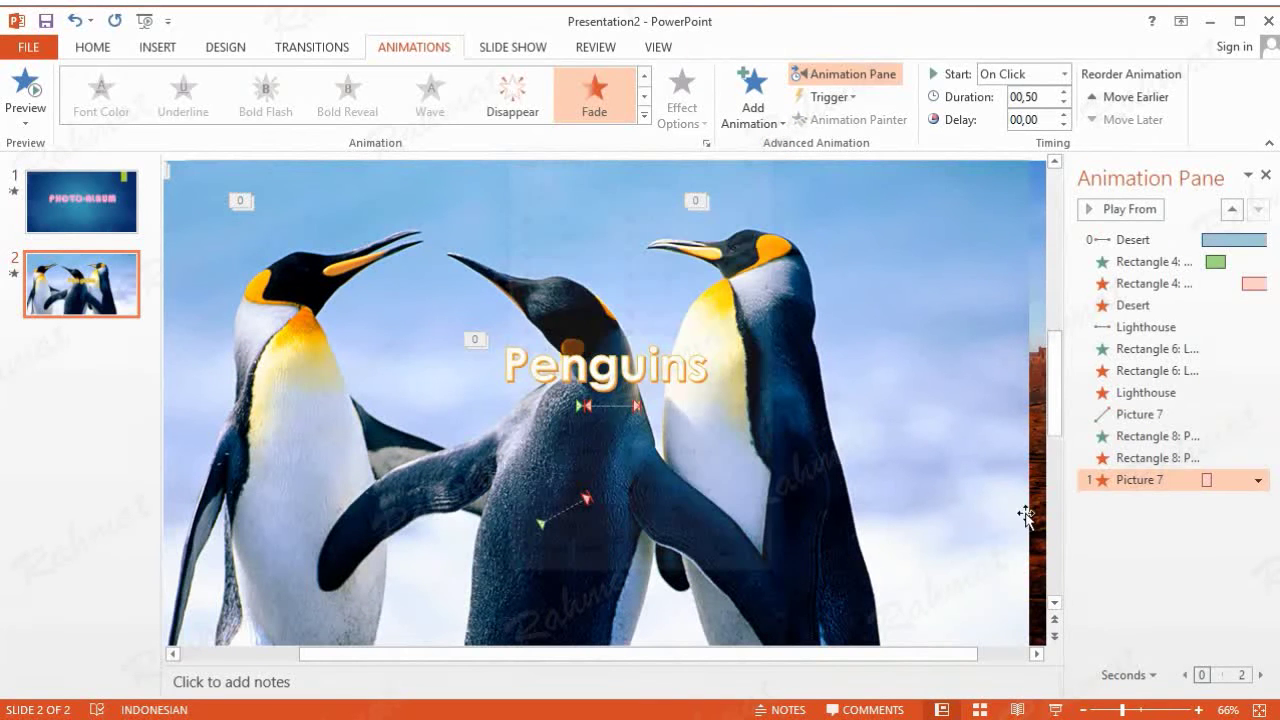
Time the picture's fade-out to start With Previous after 10,5 seconds, lasting 1 second
{"action": "left_click", "coordinate": [1257, 480]}
{"action": "left_click", "coordinate": [1140, 596]}
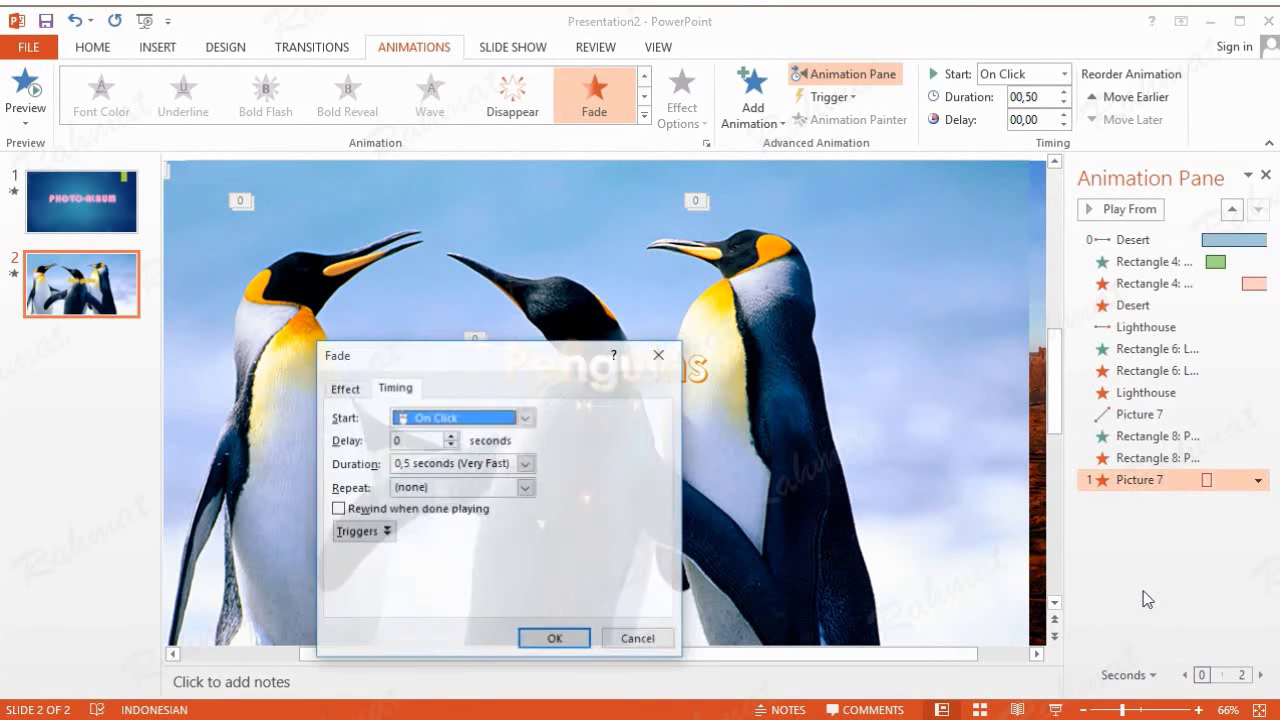
{"action": "left_click", "coordinate": [488, 417]}
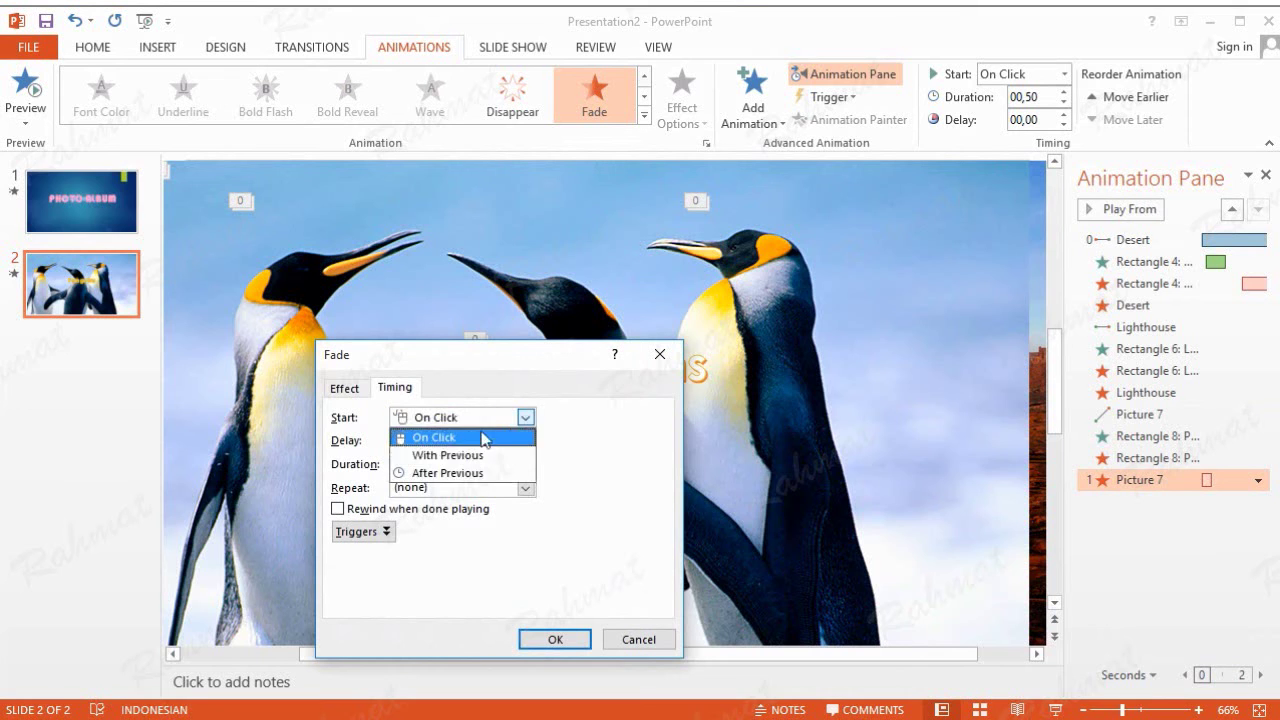
{"action": "left_click", "coordinate": [481, 452]}
{"action": "left_click", "coordinate": [424, 441]}
{"action": "type", "text": "10,5"}
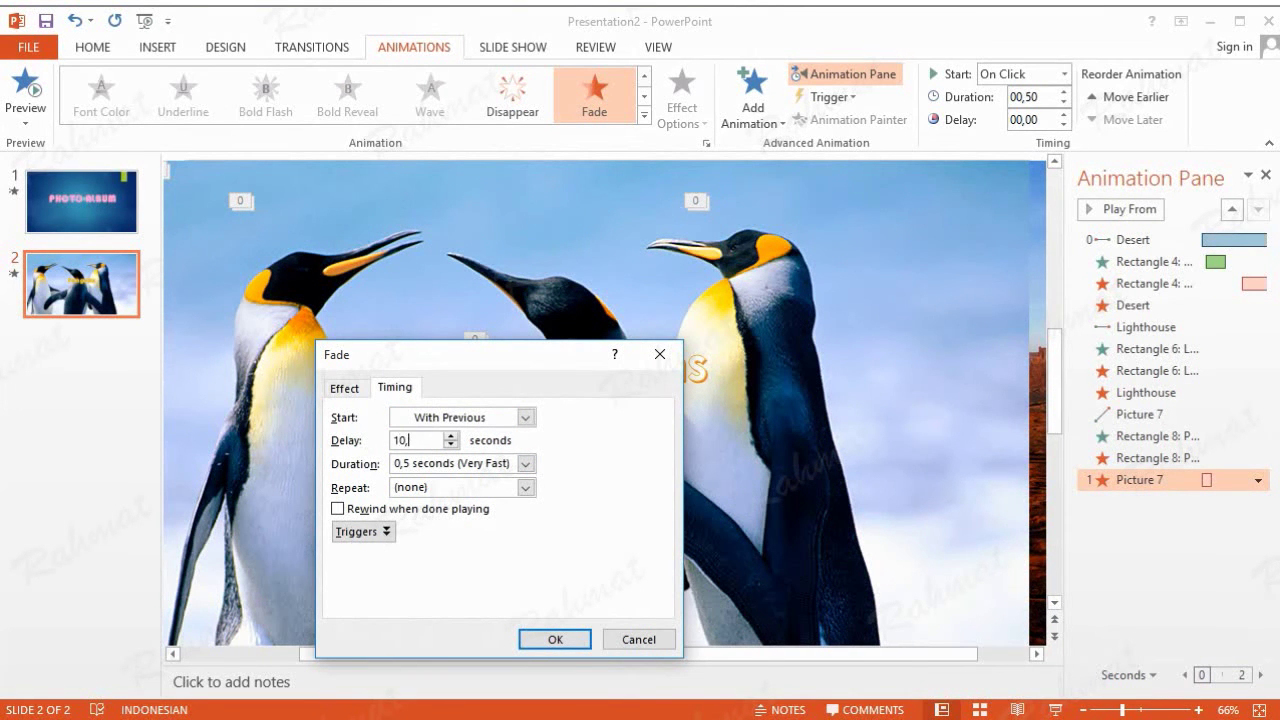
{"action": "left_click", "coordinate": [526, 465]}
{"action": "left_click", "coordinate": [500, 521]}
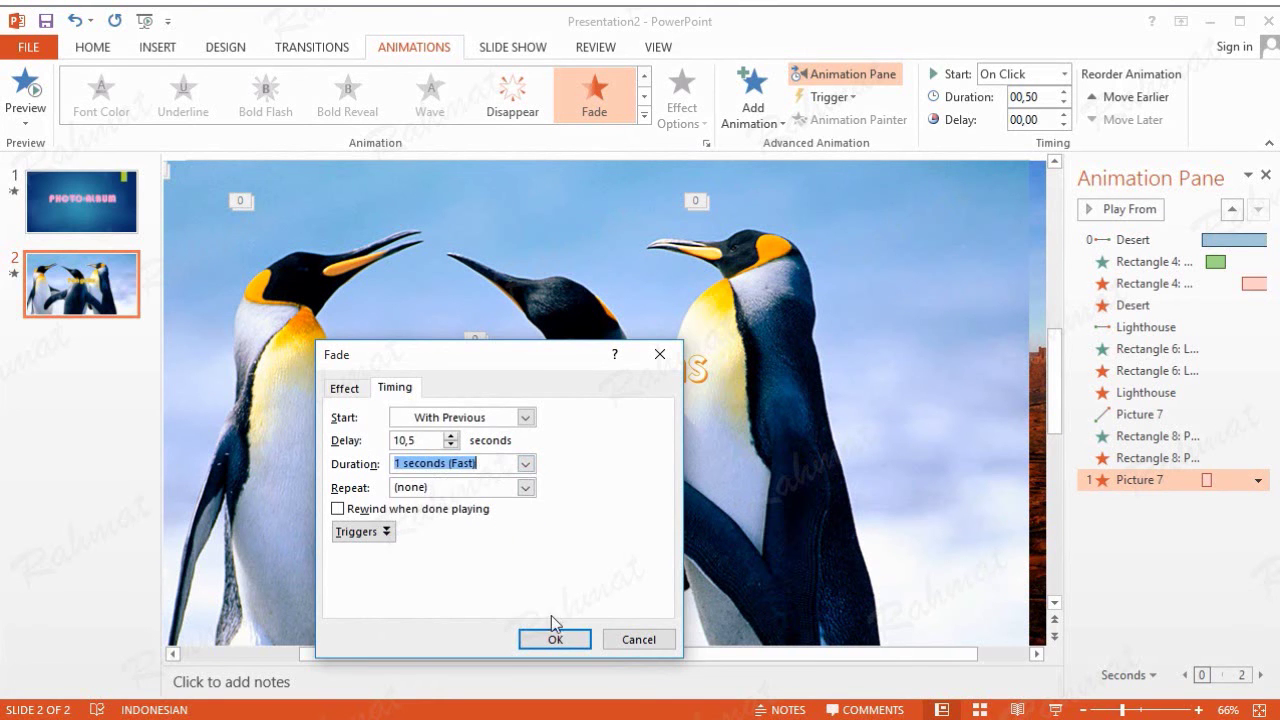
{"action": "left_click", "coordinate": [556, 636]}
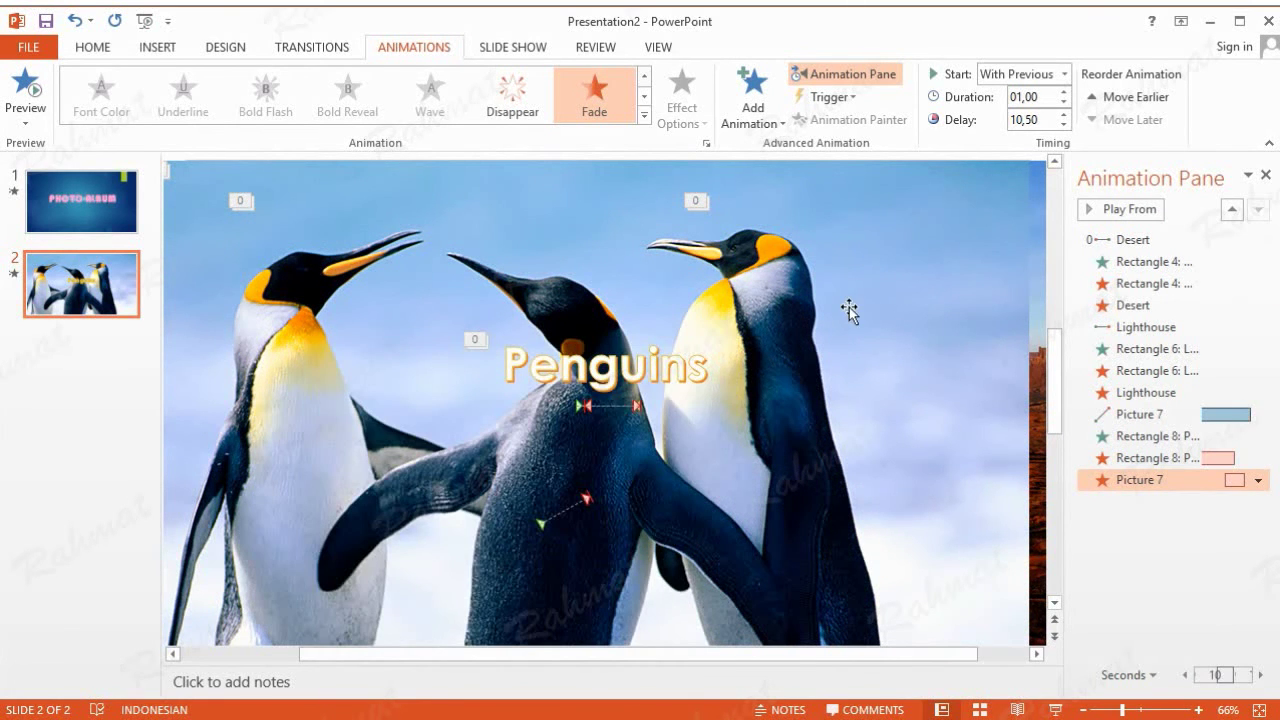
Send the penguin picture and its Penguins title to the back
{"action": "left_click", "coordinate": [849, 305]}
{"action": "left_click", "coordinate": [700, 372], "text": "shift"}
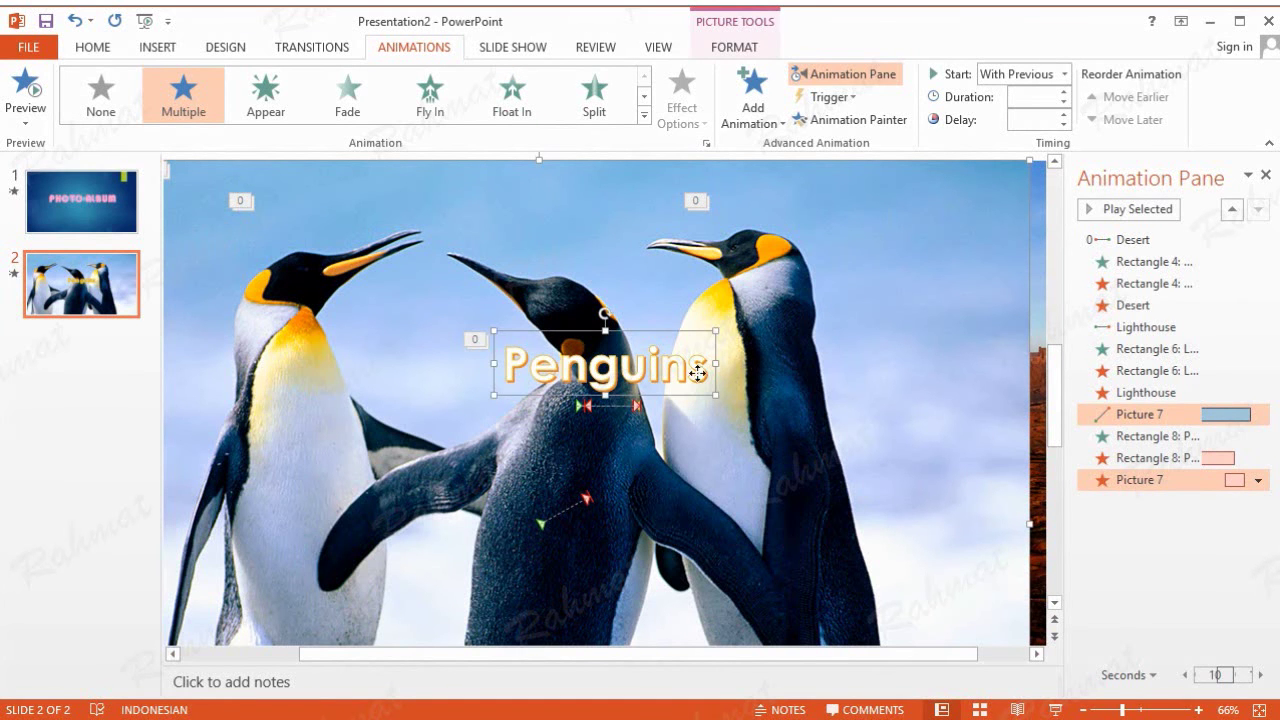
{"action": "right_click", "coordinate": [677, 330]}
{"action": "mouse_move", "coordinate": [745, 494]}
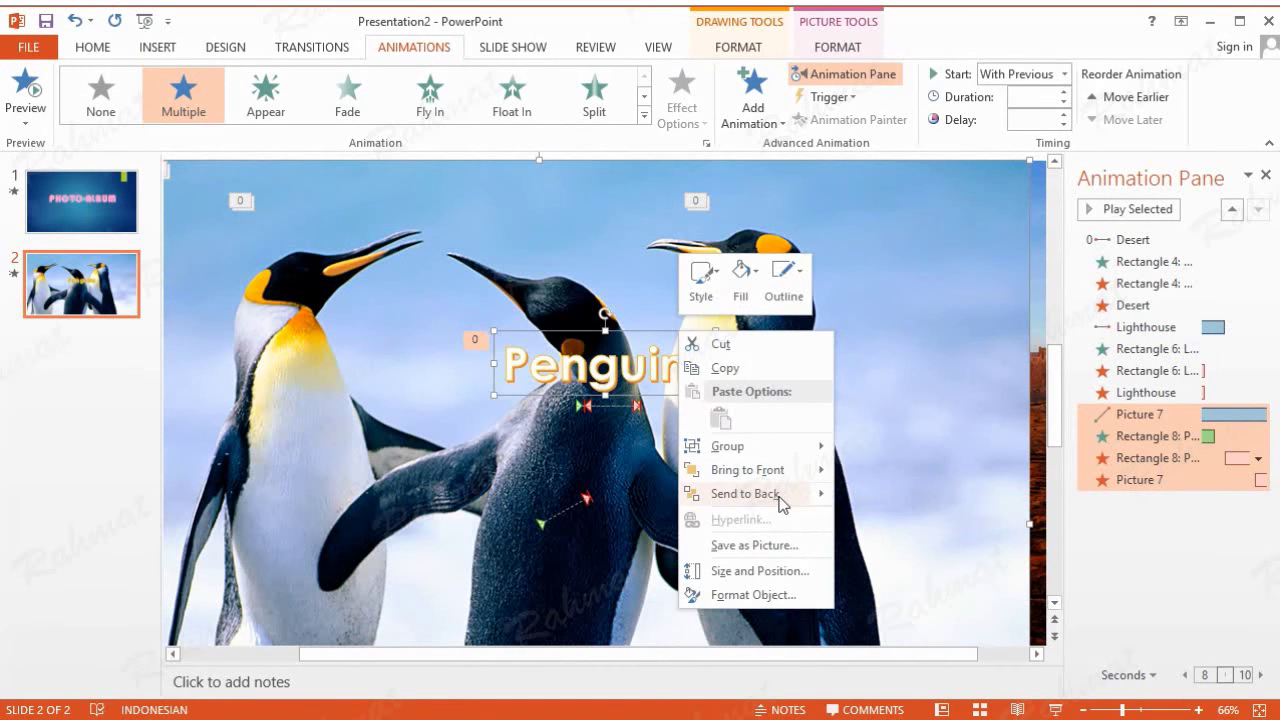
{"action": "left_click", "coordinate": [896, 495]}
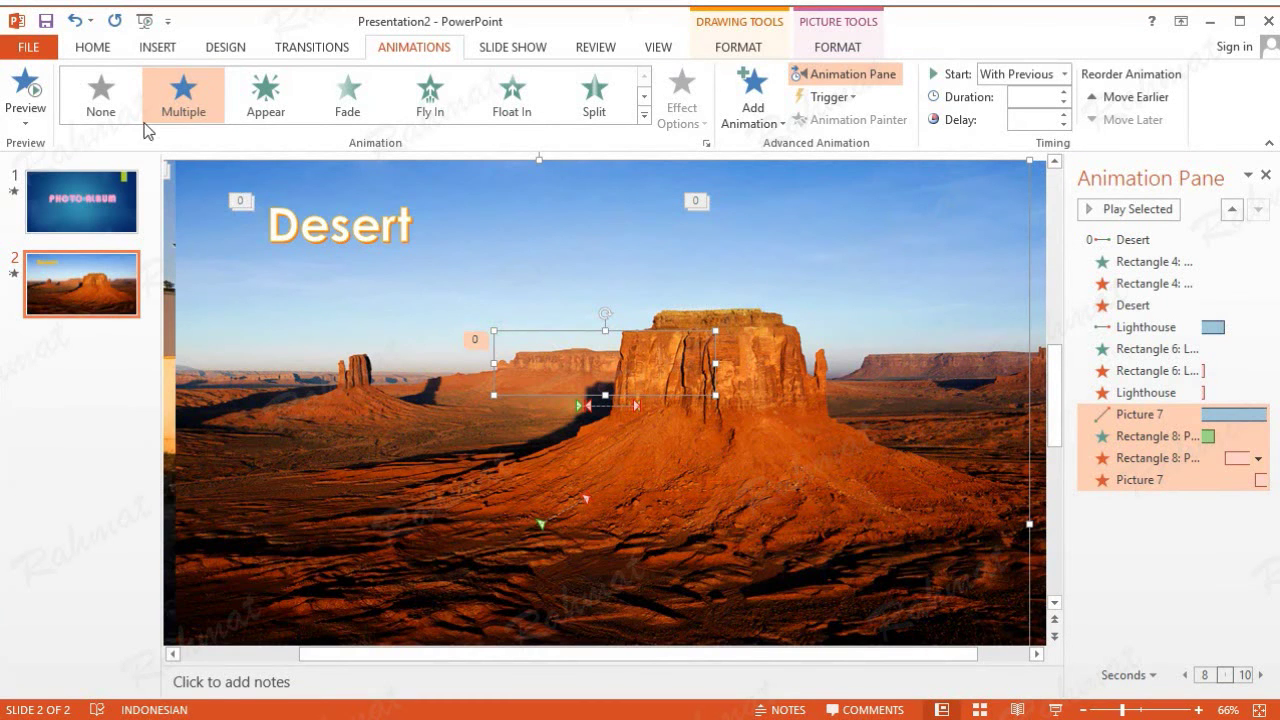
Insert the Tulips sample picture onto slide 2
{"action": "left_click", "coordinate": [157, 47]}
{"action": "left_click", "coordinate": [128, 95]}
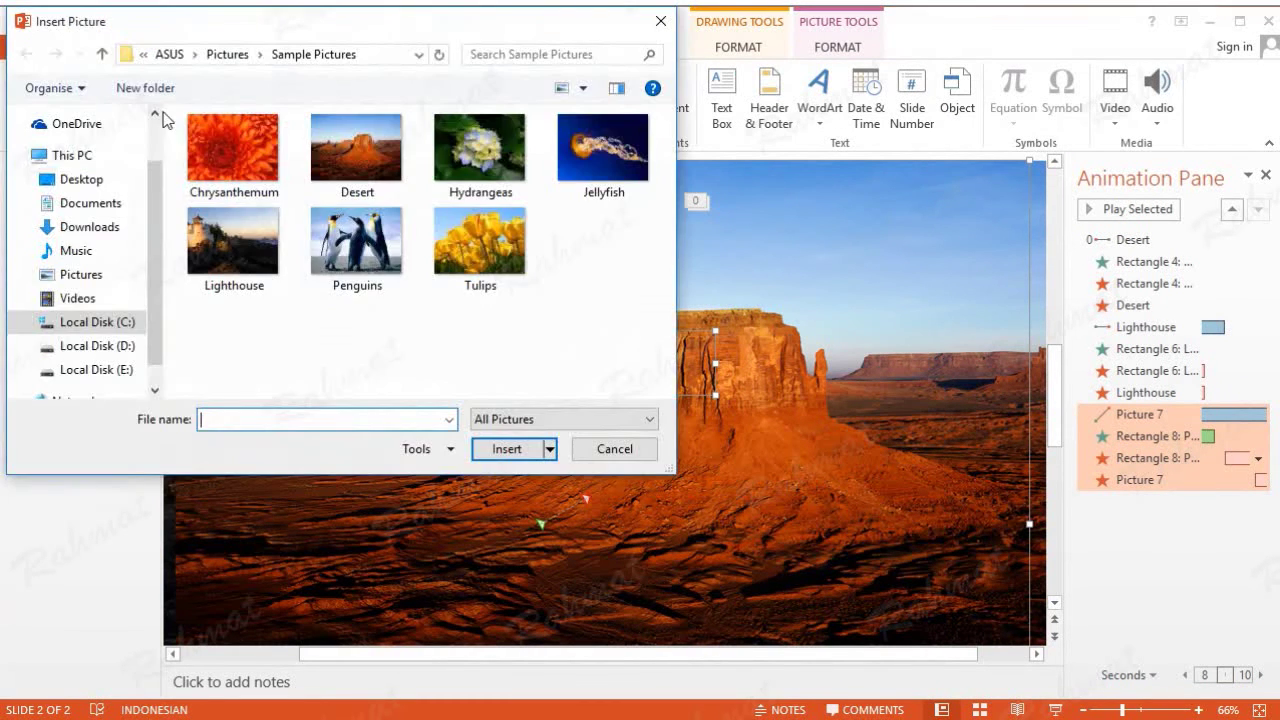
{"action": "double_click", "coordinate": [505, 245]}
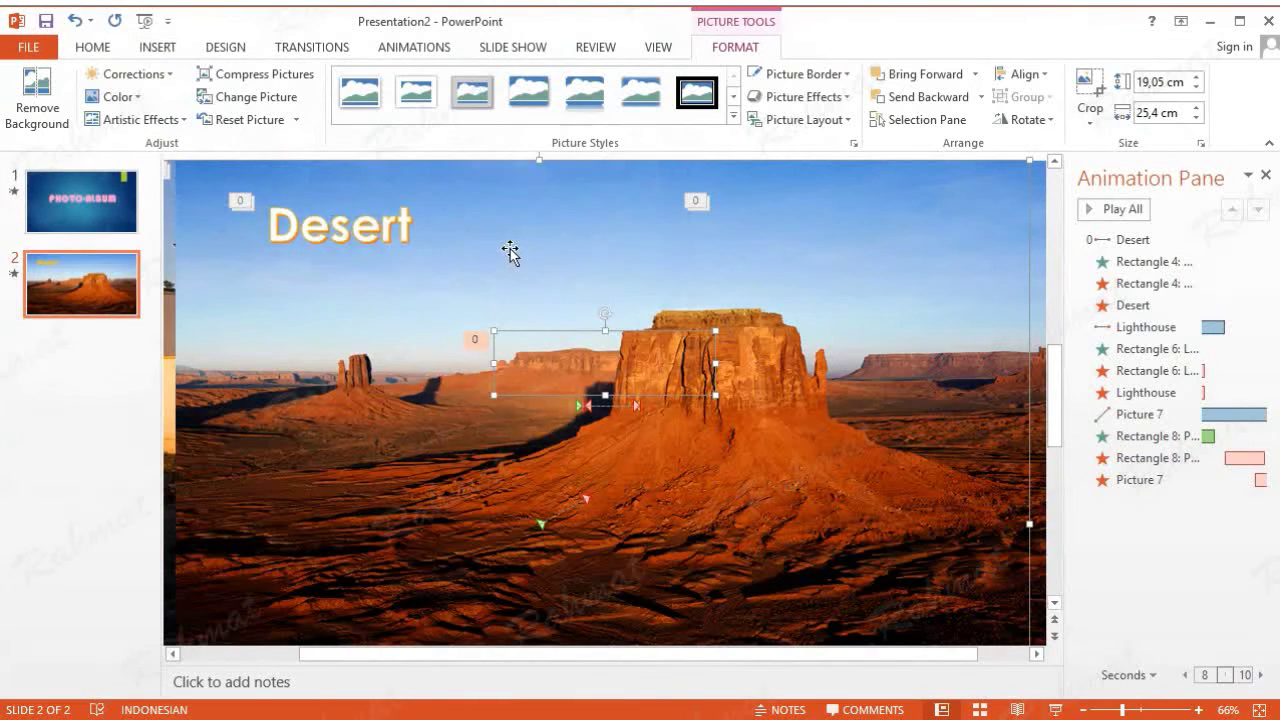
Resize the tulips picture to height 23,11 cm and width 35,33 cm
{"action": "left_click", "coordinate": [1201, 143]}
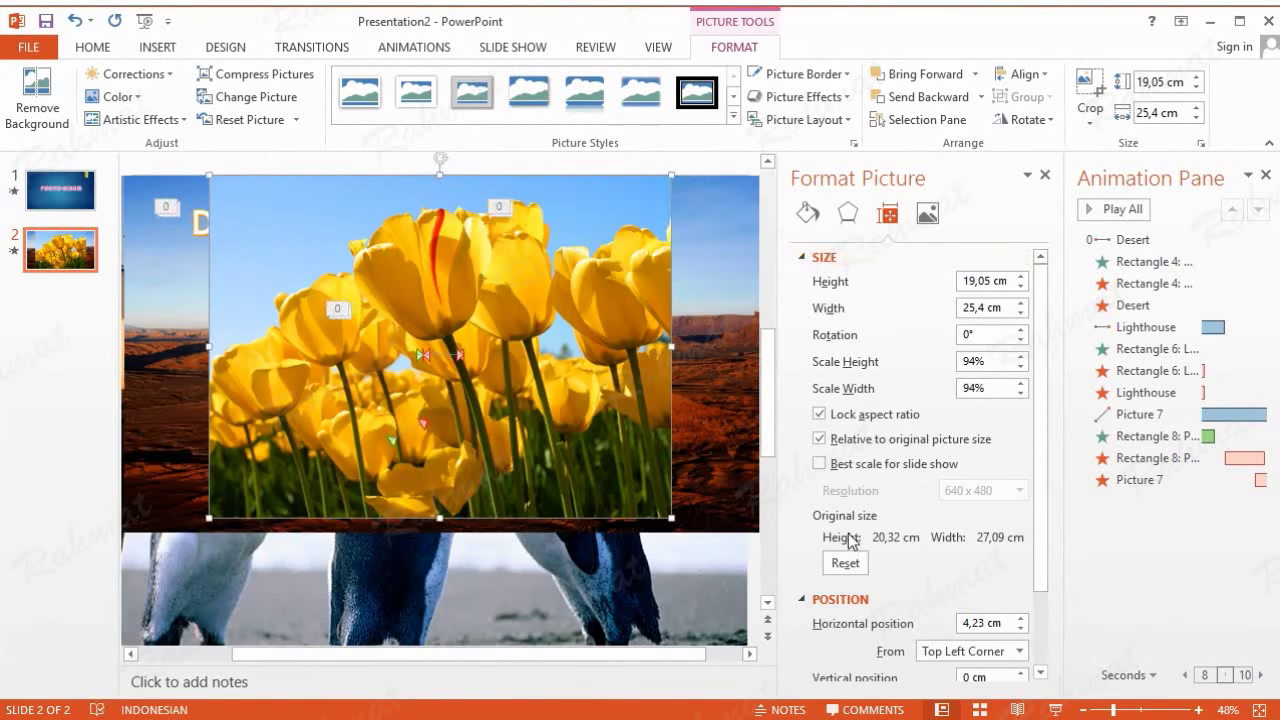
{"action": "left_click", "coordinate": [981, 281]}
{"action": "left_click_drag", "start_coordinate": [993, 281], "coordinate": [930, 281]}
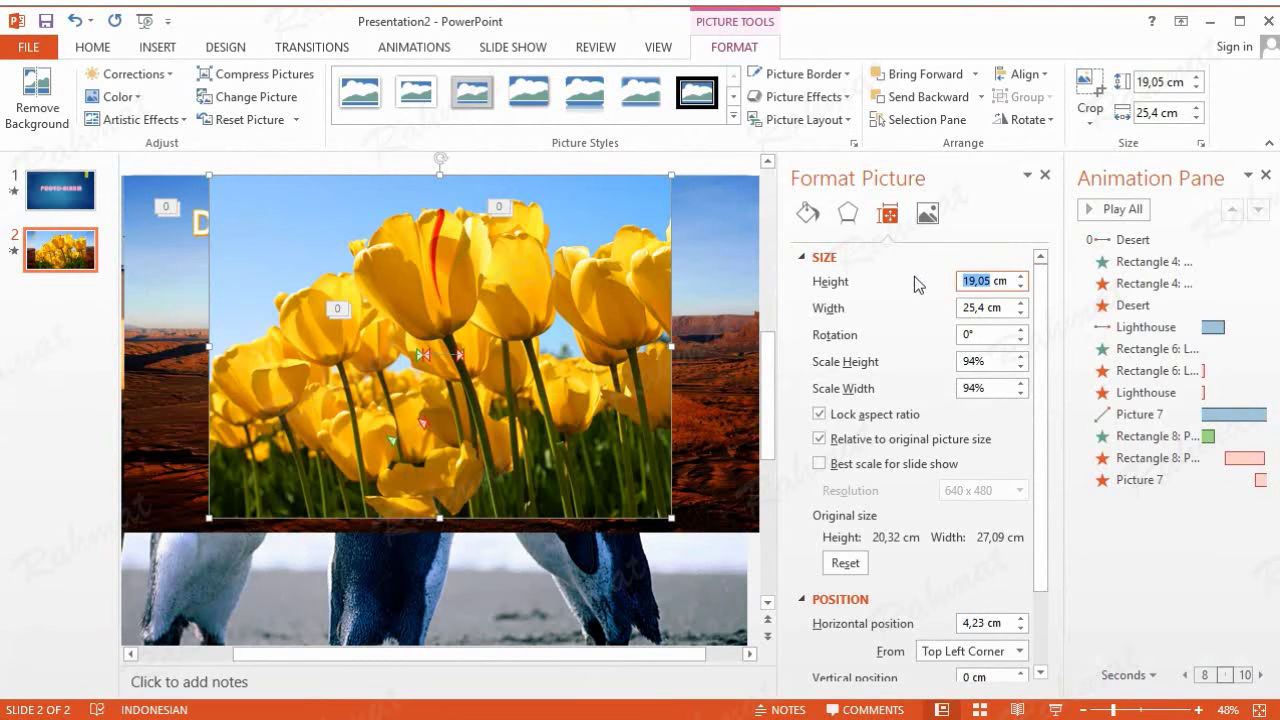
{"action": "double_click", "coordinate": [1158, 80]}
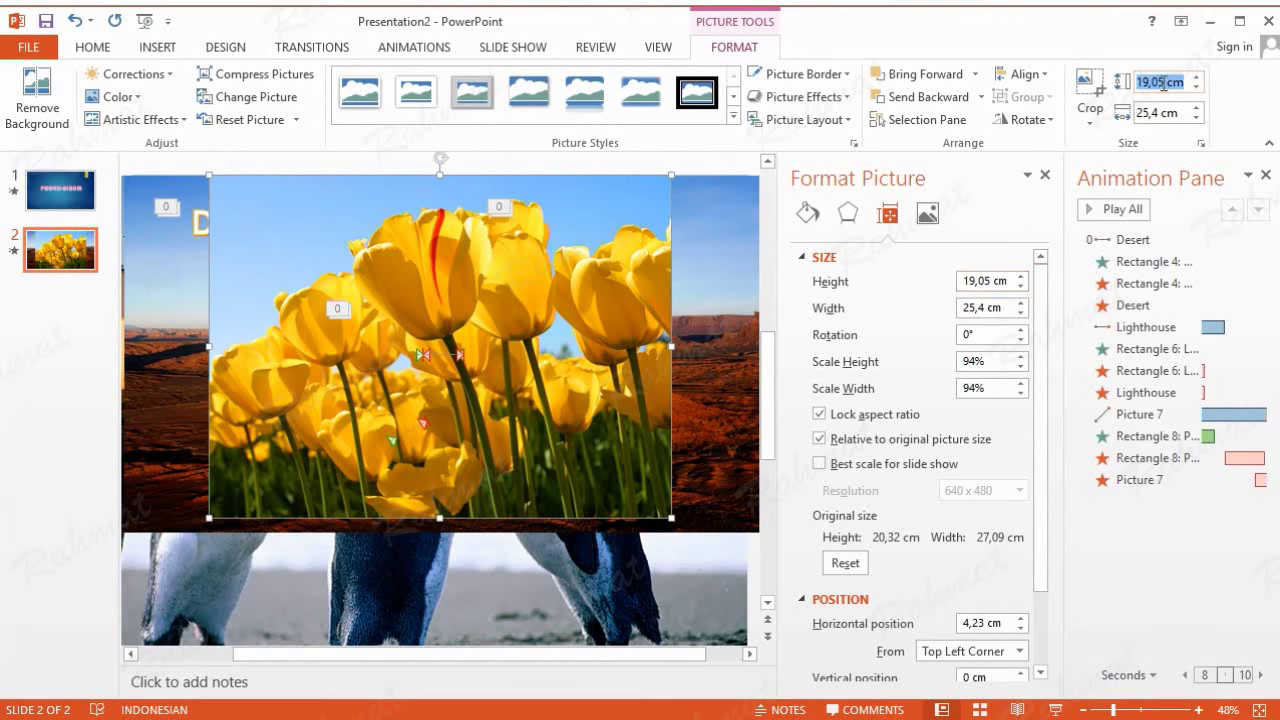
{"action": "type", "text": "23,"}
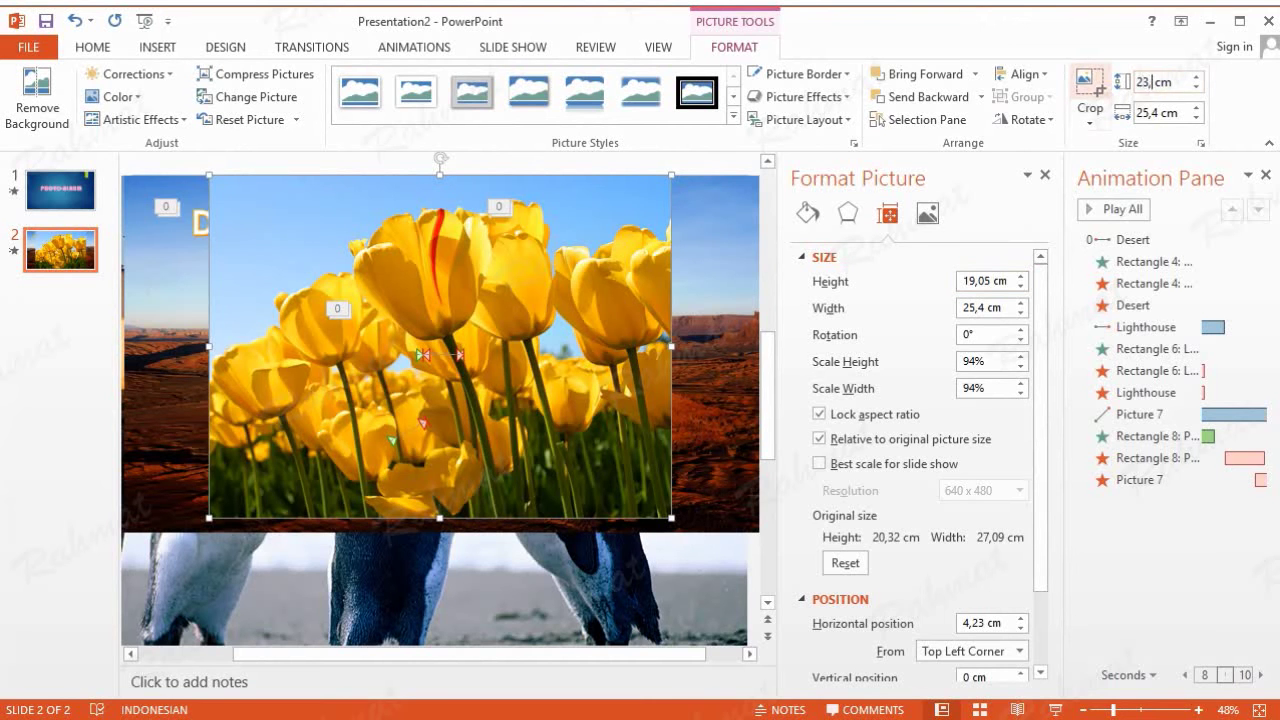
{"action": "type", "text": "11"}
{"action": "double_click", "coordinate": [1158, 112]}
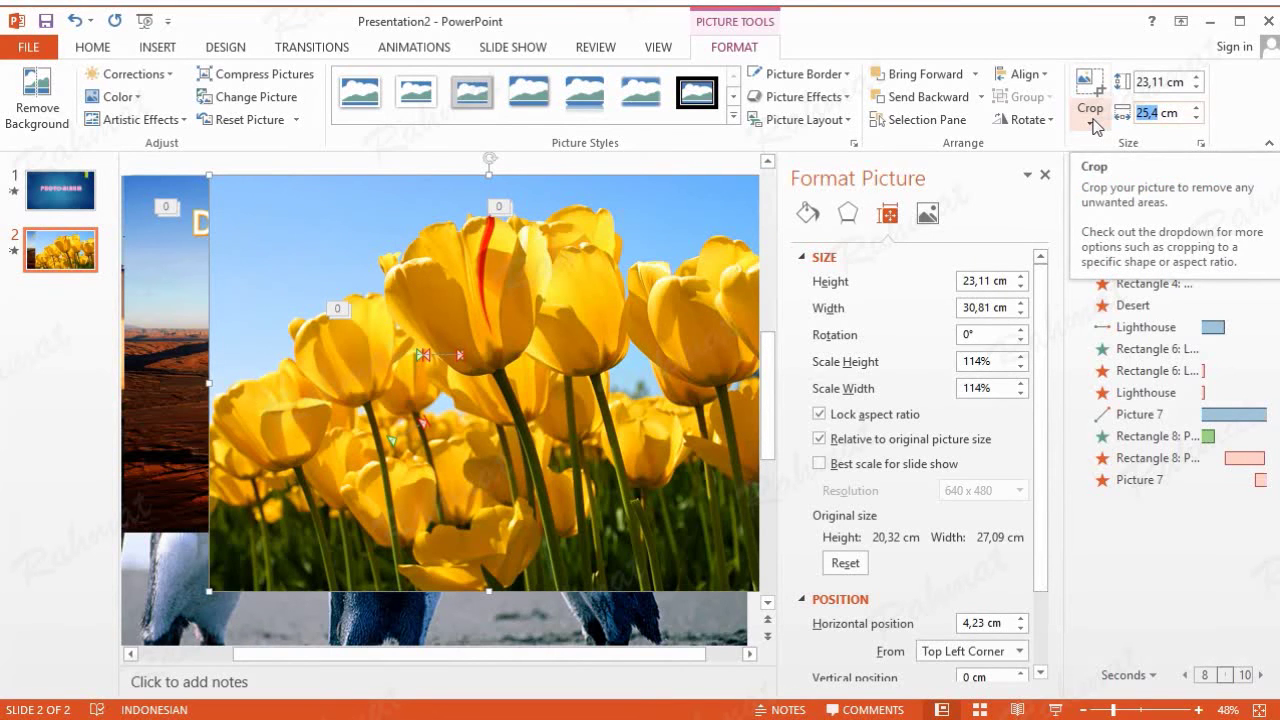
{"action": "type", "text": "35"}
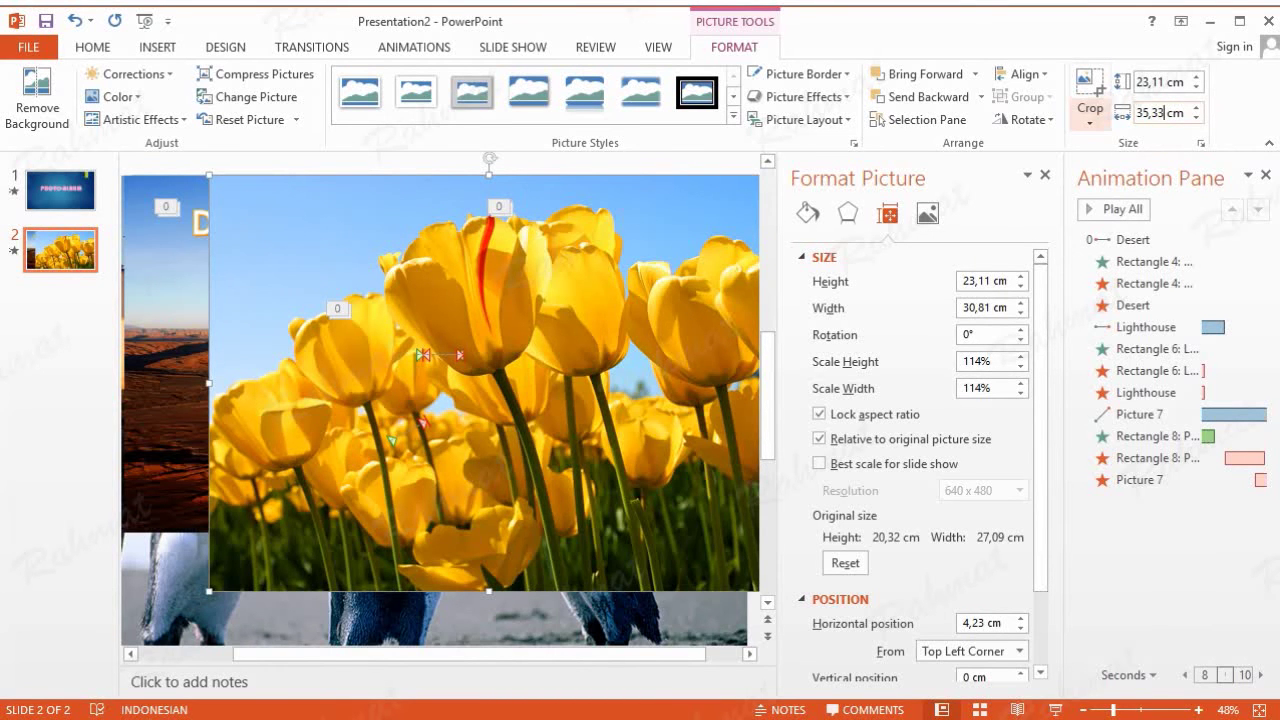
{"action": "key", "text": "Return"}
Position the tulips picture at -0,44 cm horizontal and -0,19 cm vertical
{"action": "right_click", "coordinate": [521, 267]}
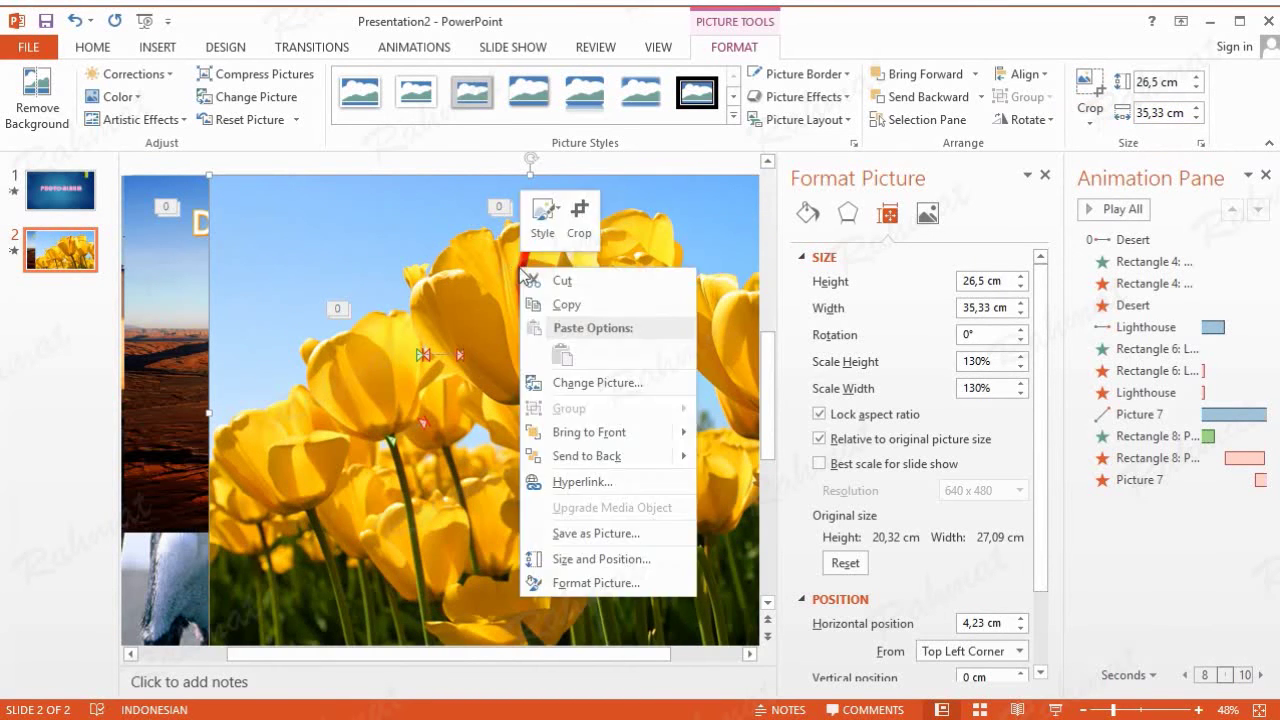
{"action": "left_click", "coordinate": [596, 558]}
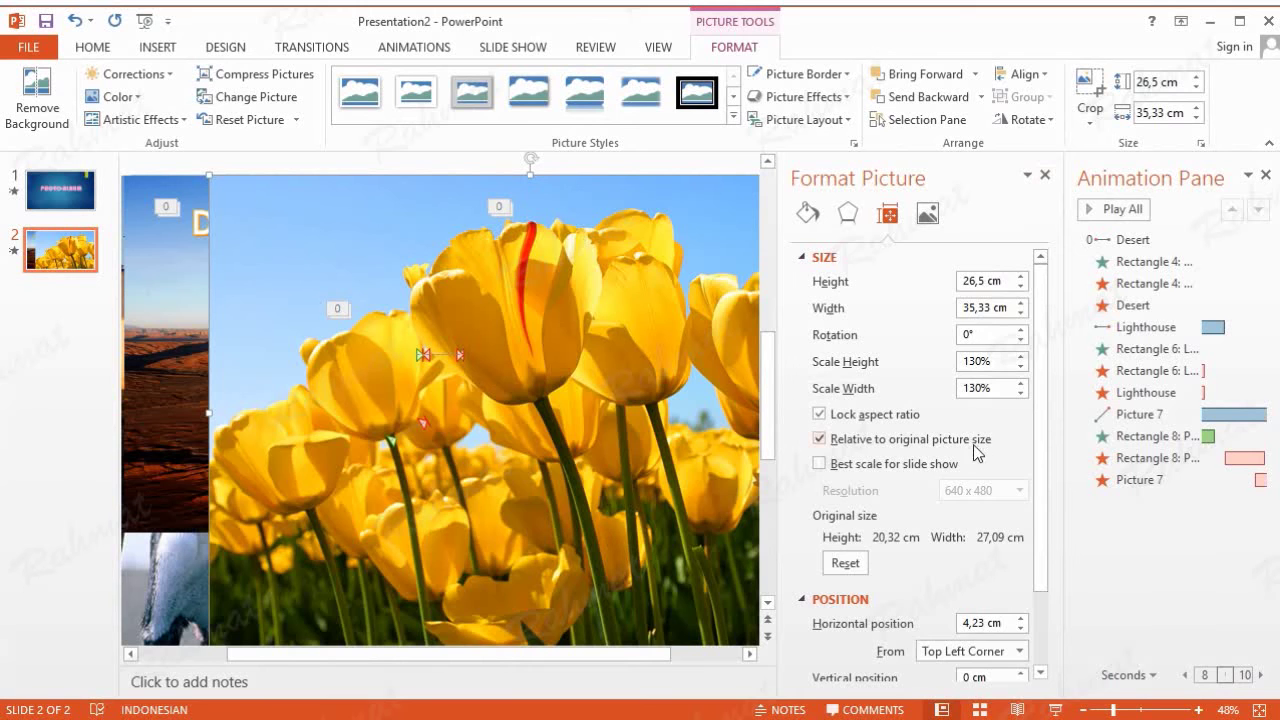
{"action": "scroll", "coordinate": [975, 452], "scroll_direction": "down", "scroll_amount": 2}
{"action": "left_click_drag", "start_coordinate": [984, 528], "coordinate": [949, 528]}
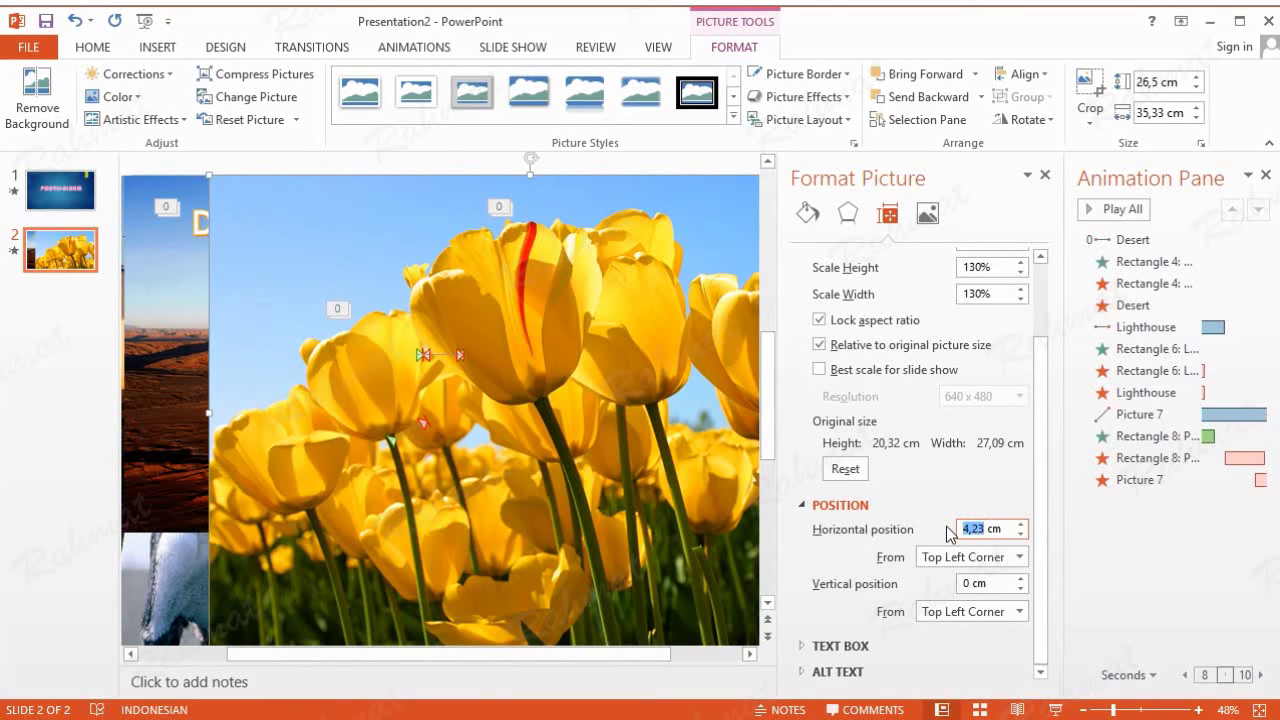
{"action": "type", "text": "-0,"}
{"action": "type", "text": "44"}
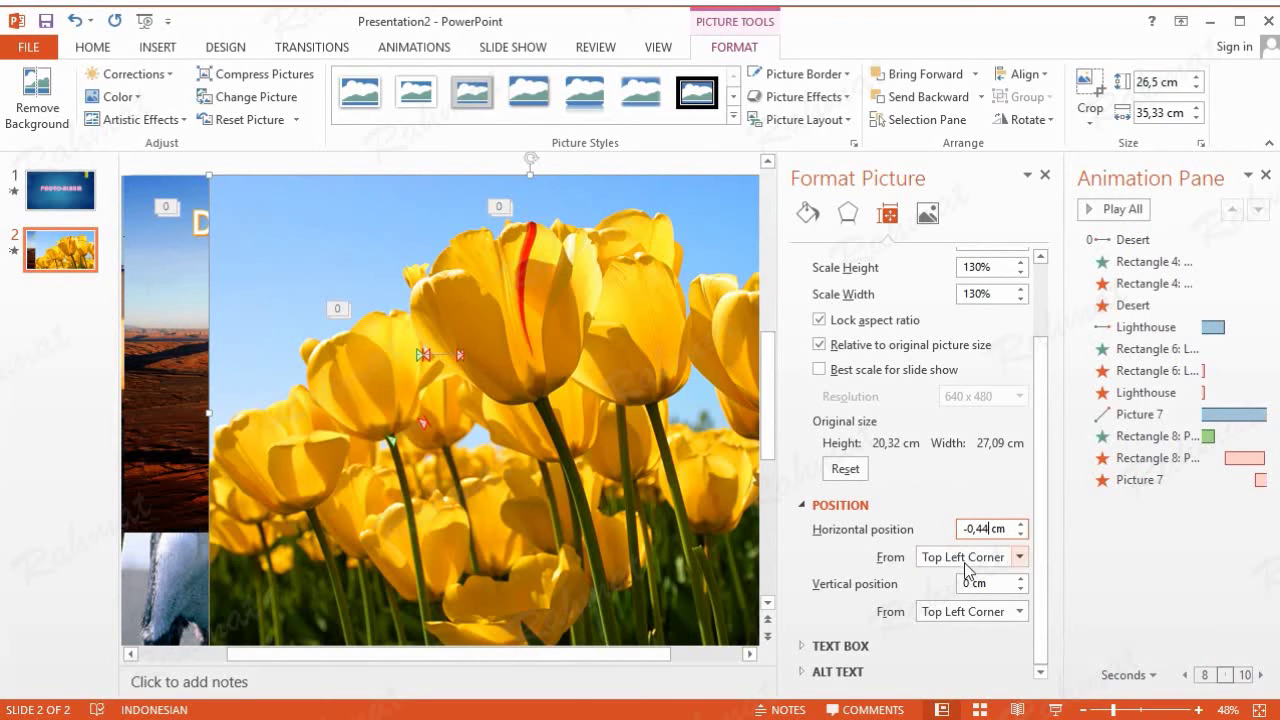
{"action": "left_click", "coordinate": [975, 582]}
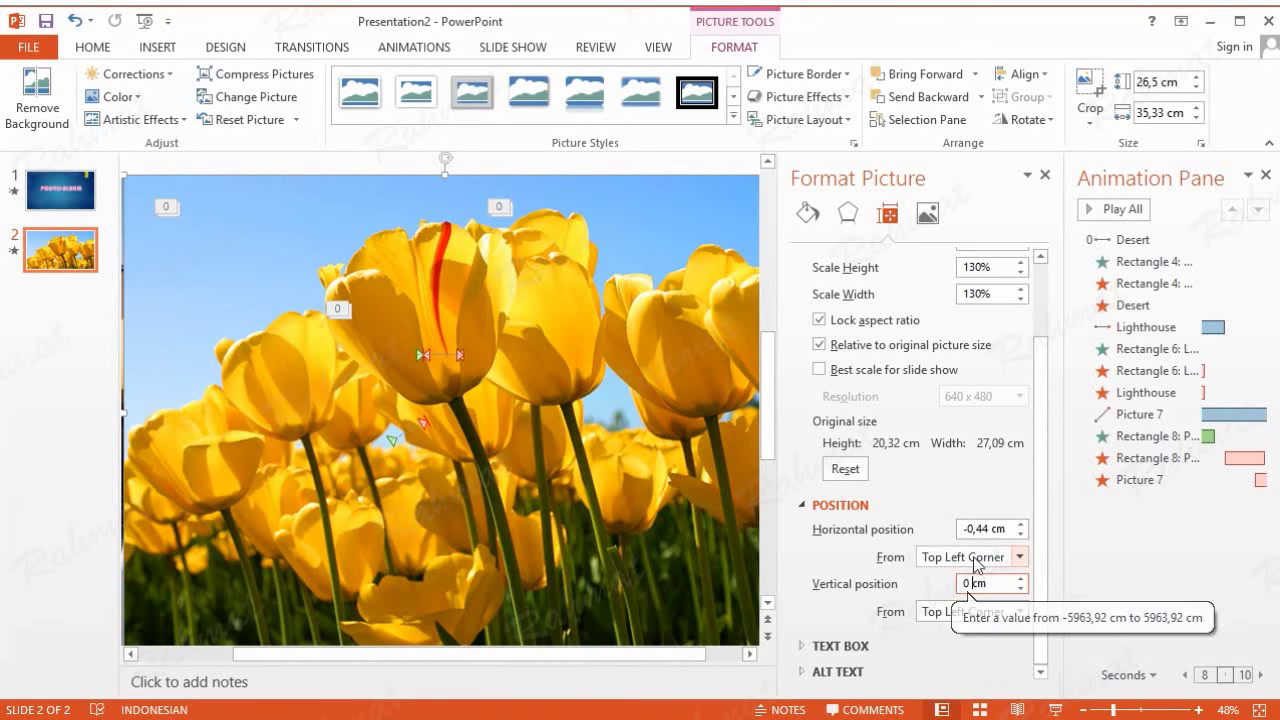
{"action": "double_click", "coordinate": [973, 583]}
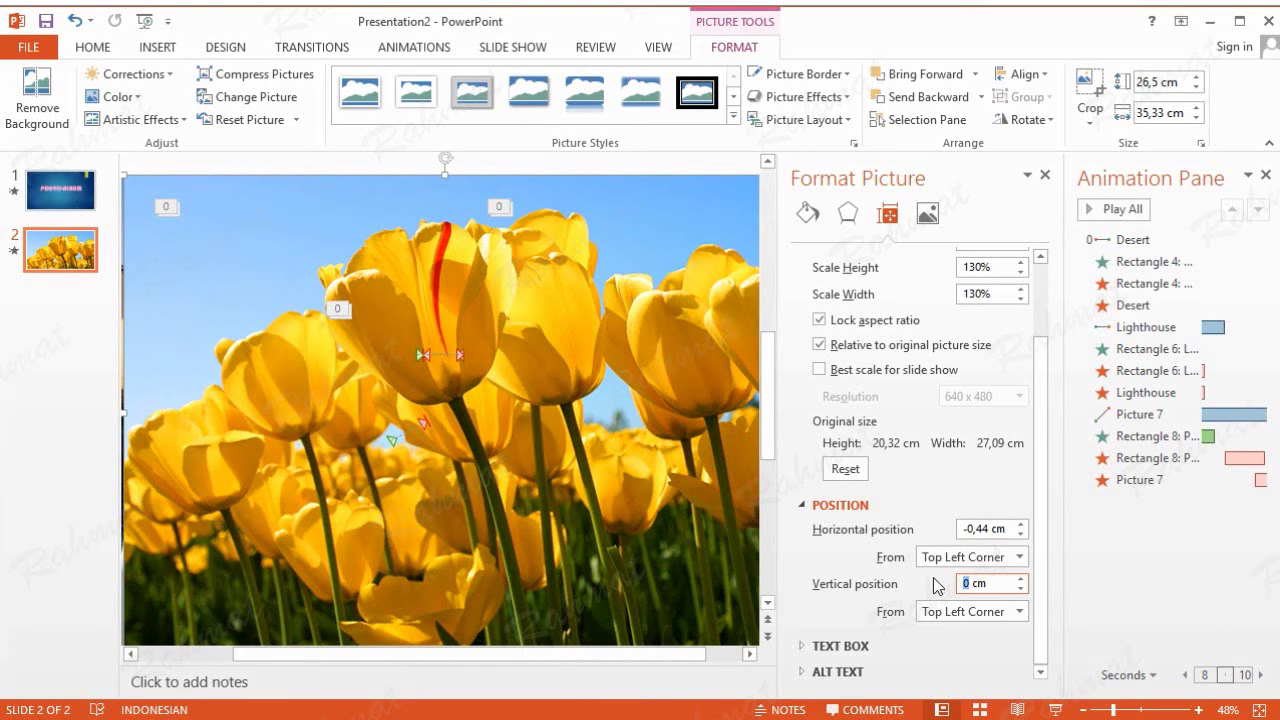
{"action": "type", "text": "-0,19"}
{"action": "key", "text": "Return"}
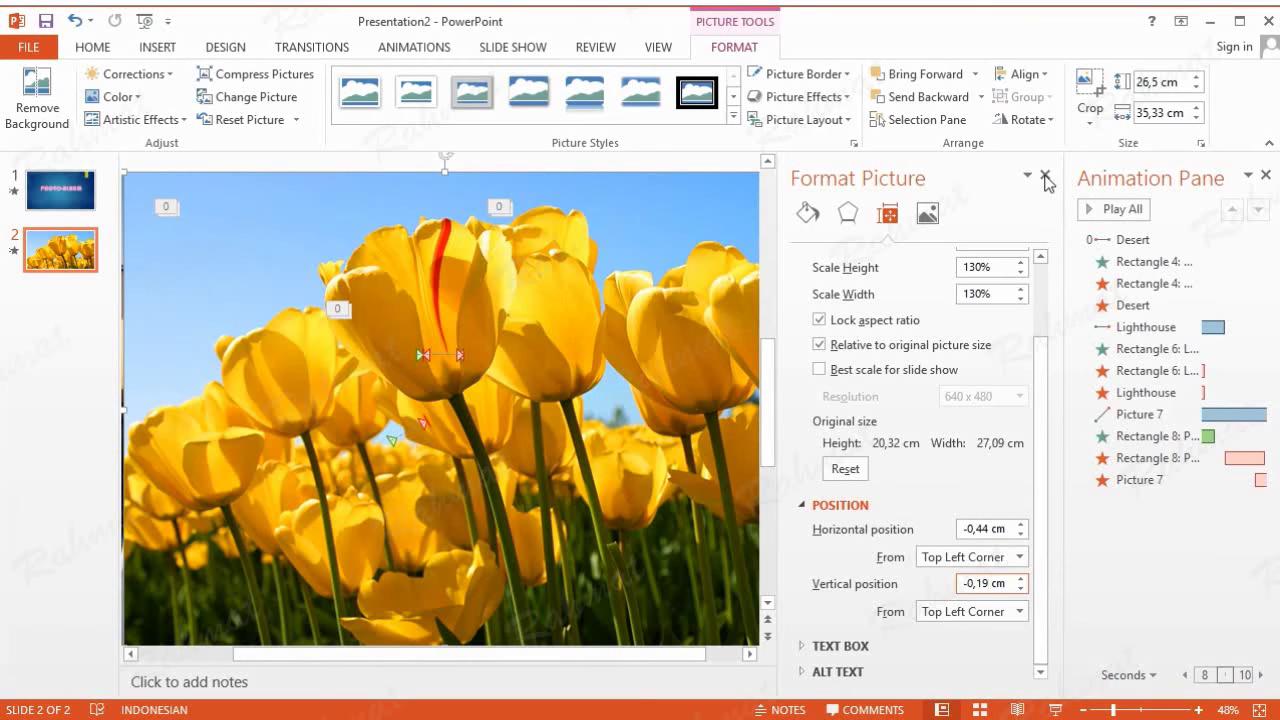
{"action": "left_click", "coordinate": [1045, 177]}
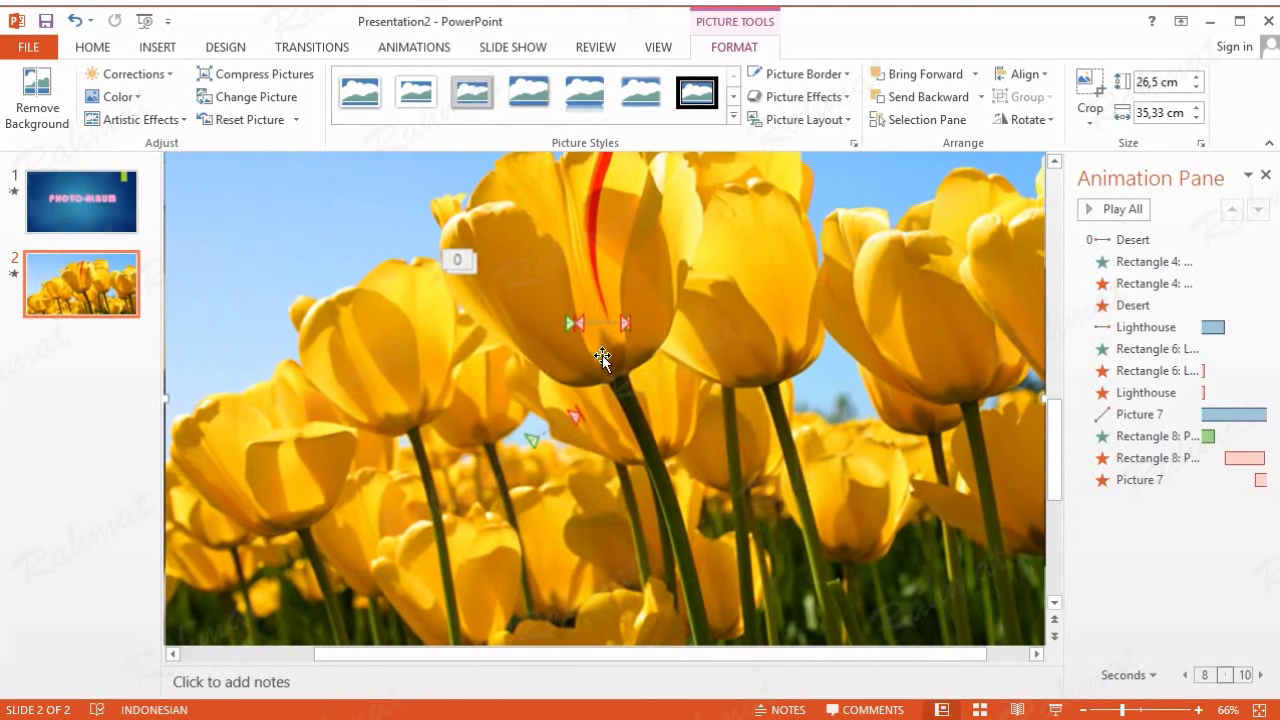
Add a WordArt title on slide 2 reading 'Tulips' with a capital T
{"action": "left_click", "coordinate": [158, 48]}
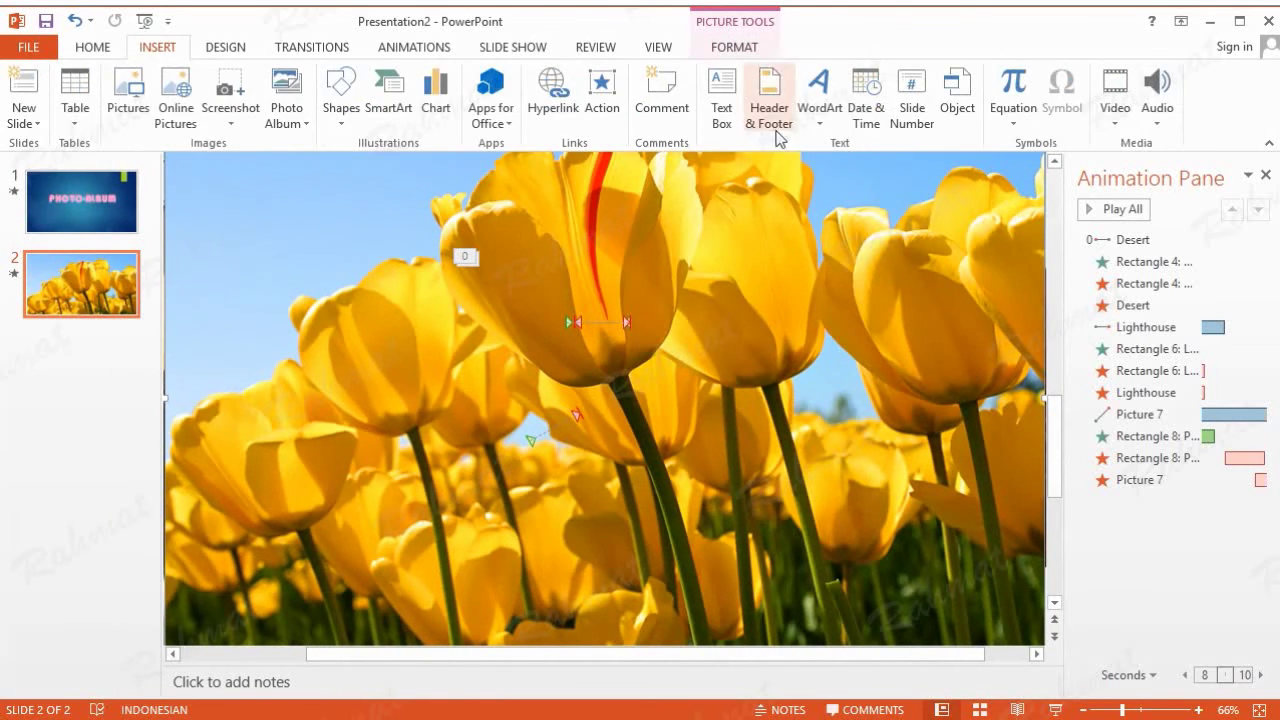
{"action": "left_click", "coordinate": [820, 115]}
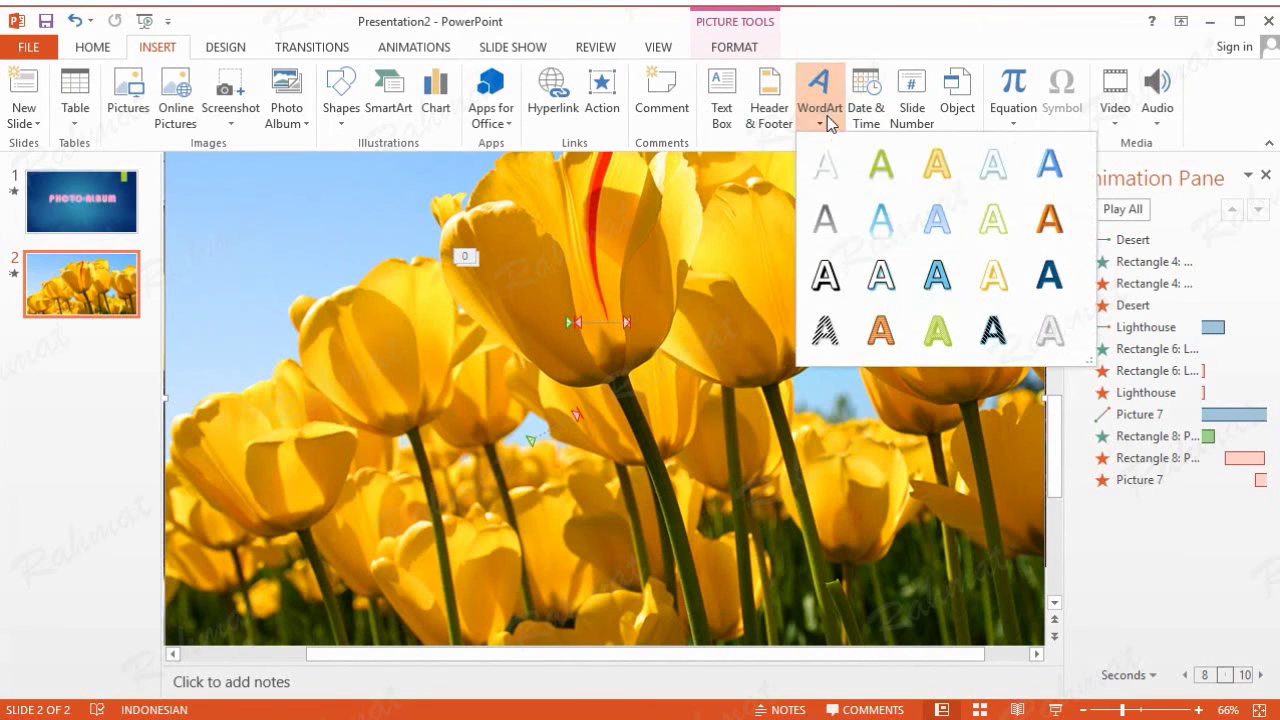
{"action": "left_click", "coordinate": [987, 262]}
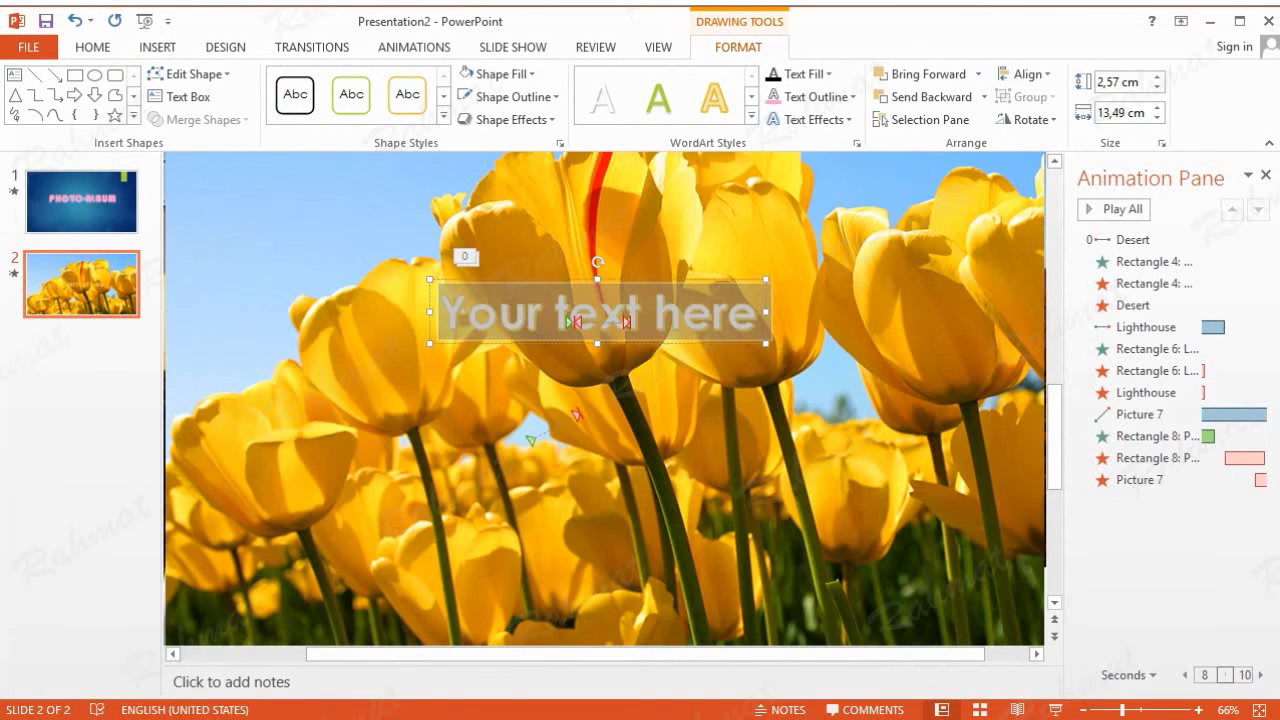
{"action": "type", "text": "tulips"}
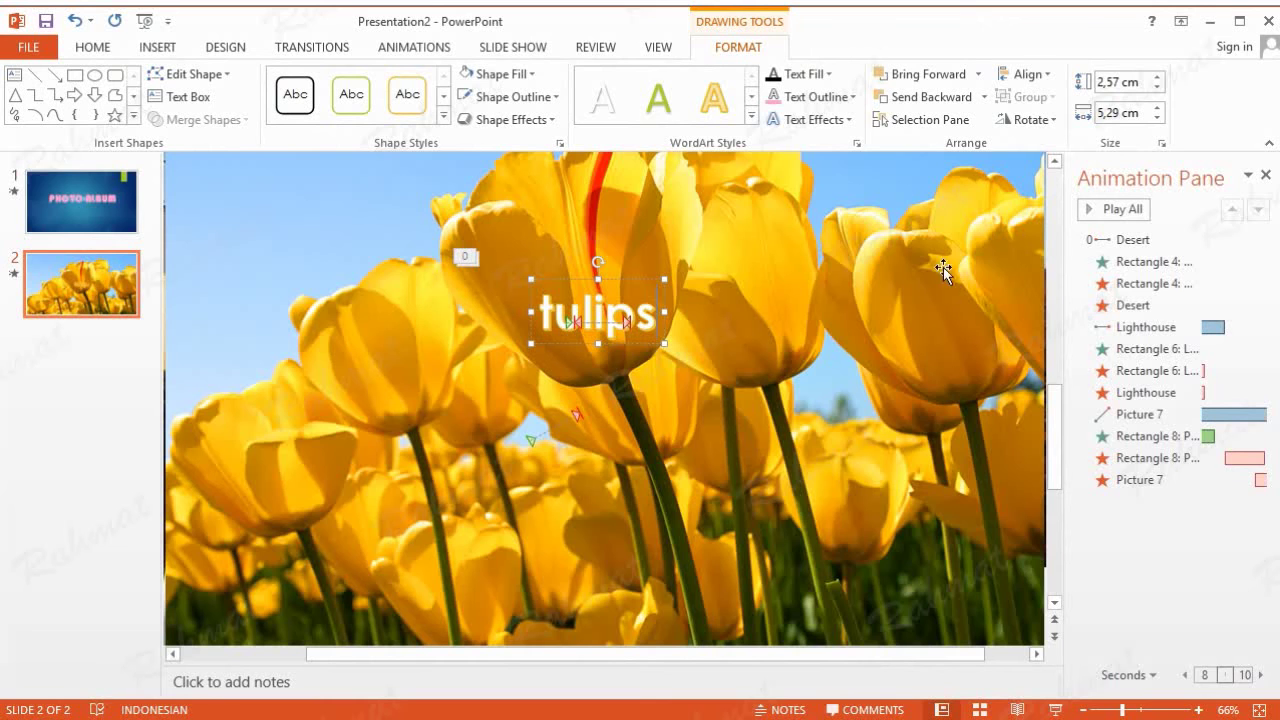
{"action": "key", "text": "Home"}
{"action": "key", "text": "Delete"}
{"action": "type", "text": "T"}
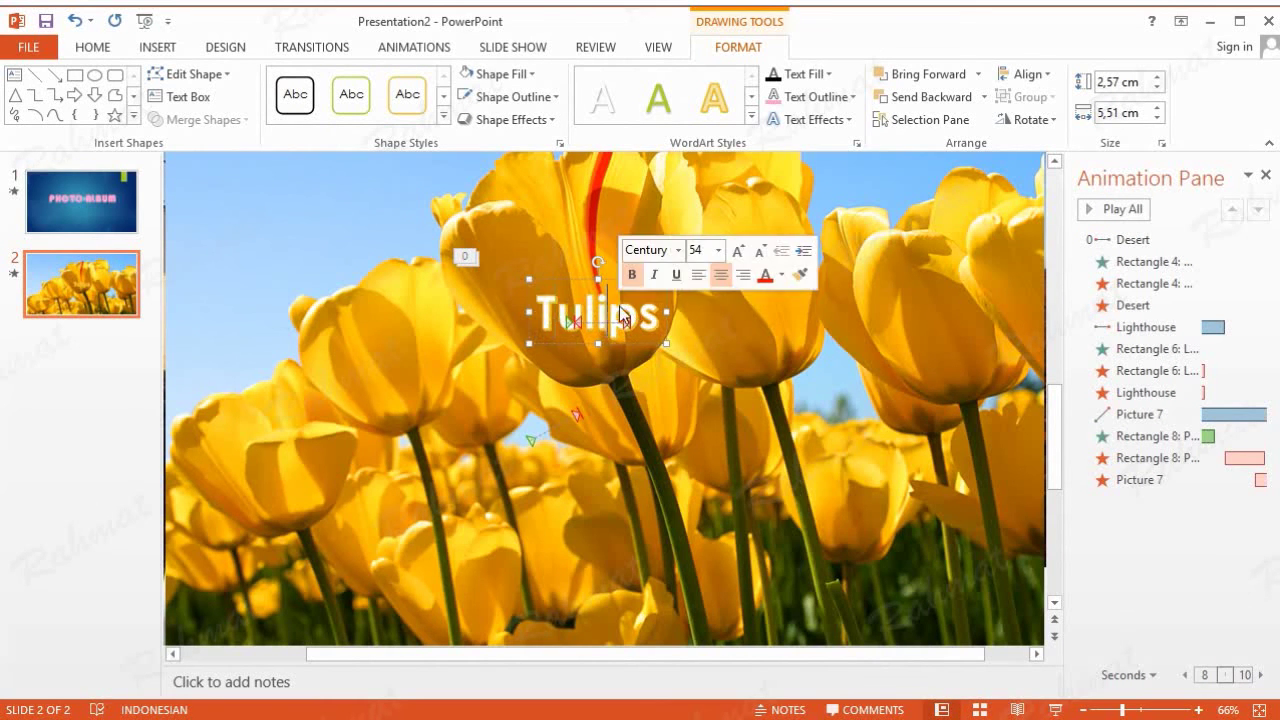
Give the Tulips title's text shadow a new colour
{"action": "double_click", "coordinate": [622, 316]}
{"action": "left_click", "coordinate": [810, 120]}
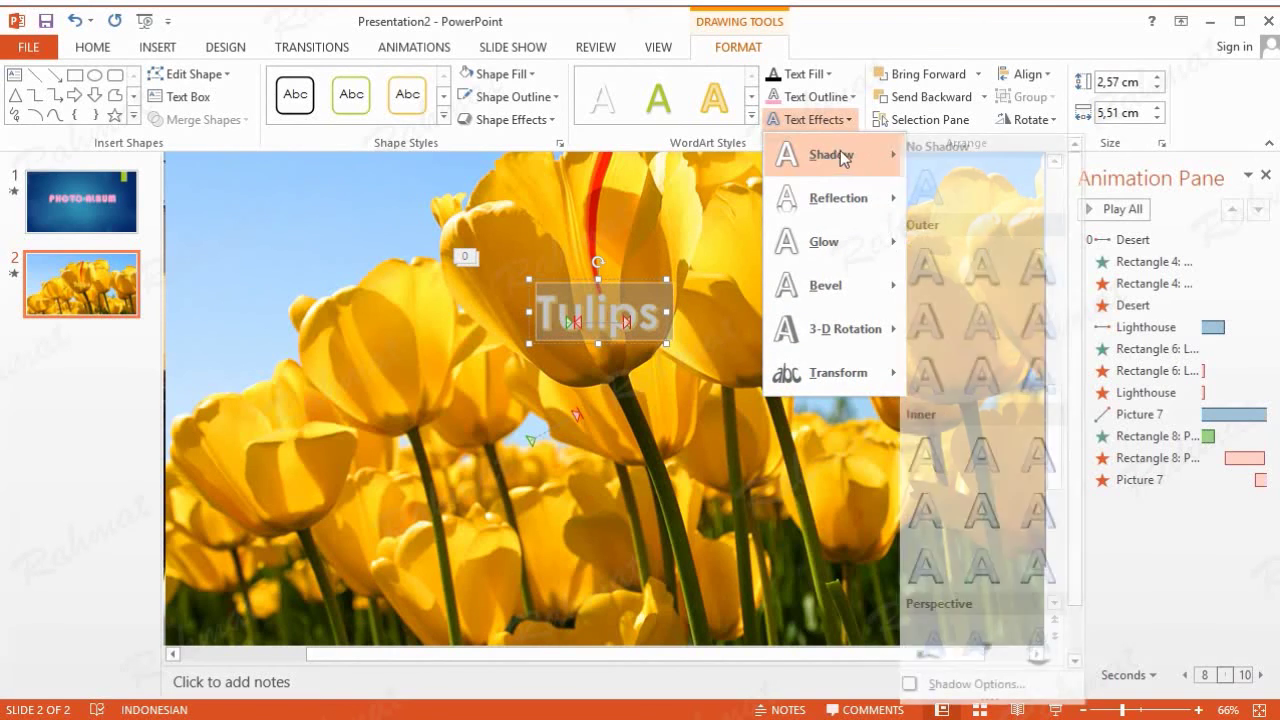
{"action": "left_click", "coordinate": [988, 684]}
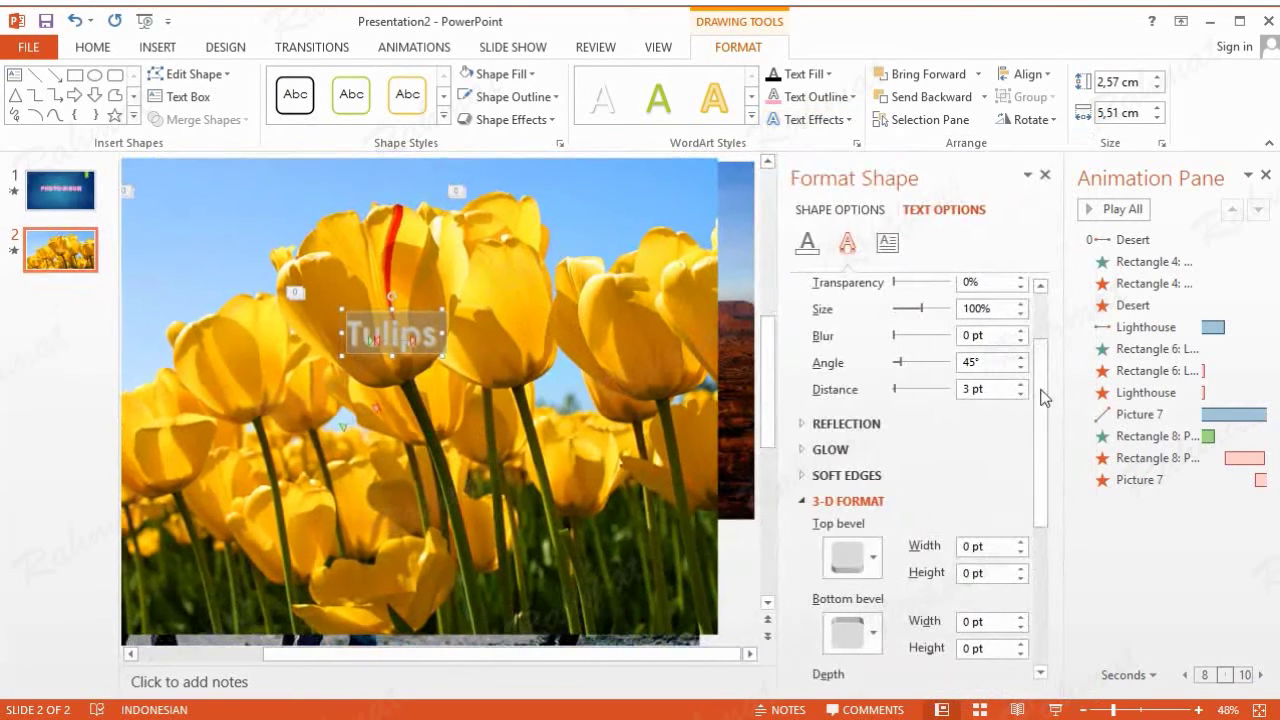
{"action": "left_click", "coordinate": [1040, 314]}
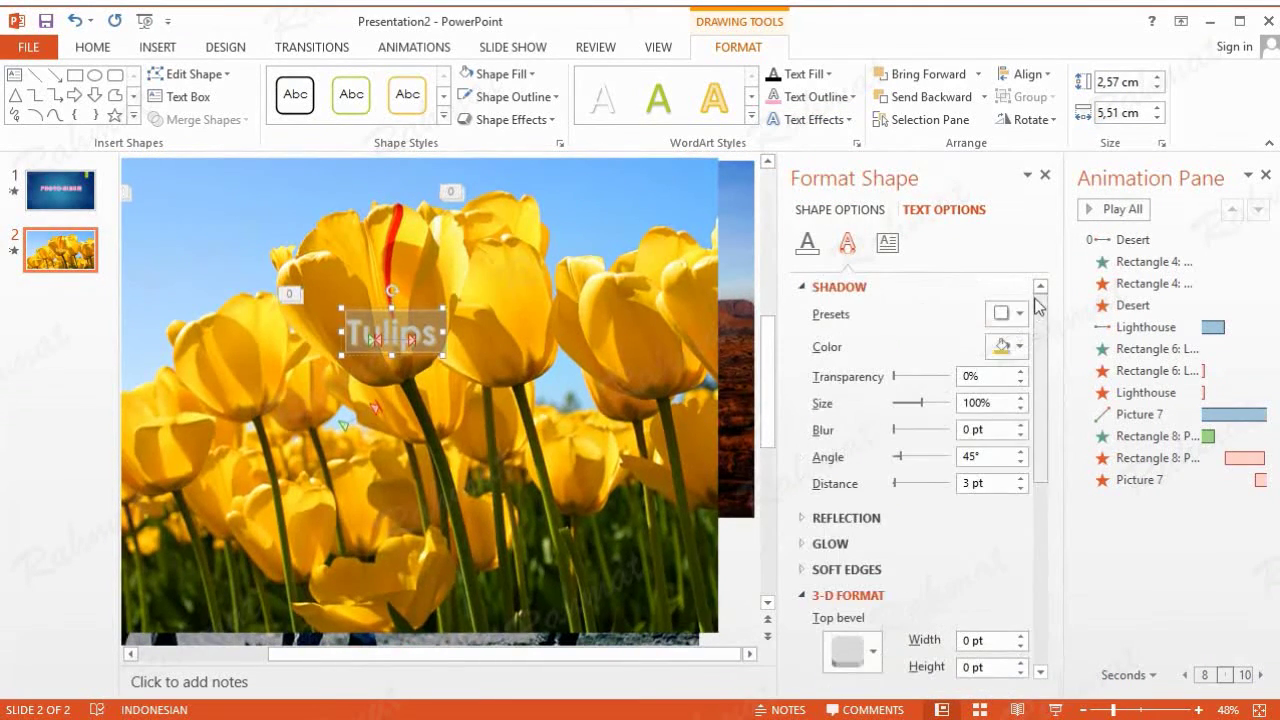
{"action": "left_click", "coordinate": [1020, 347]}
{"action": "left_click", "coordinate": [1096, 400]}
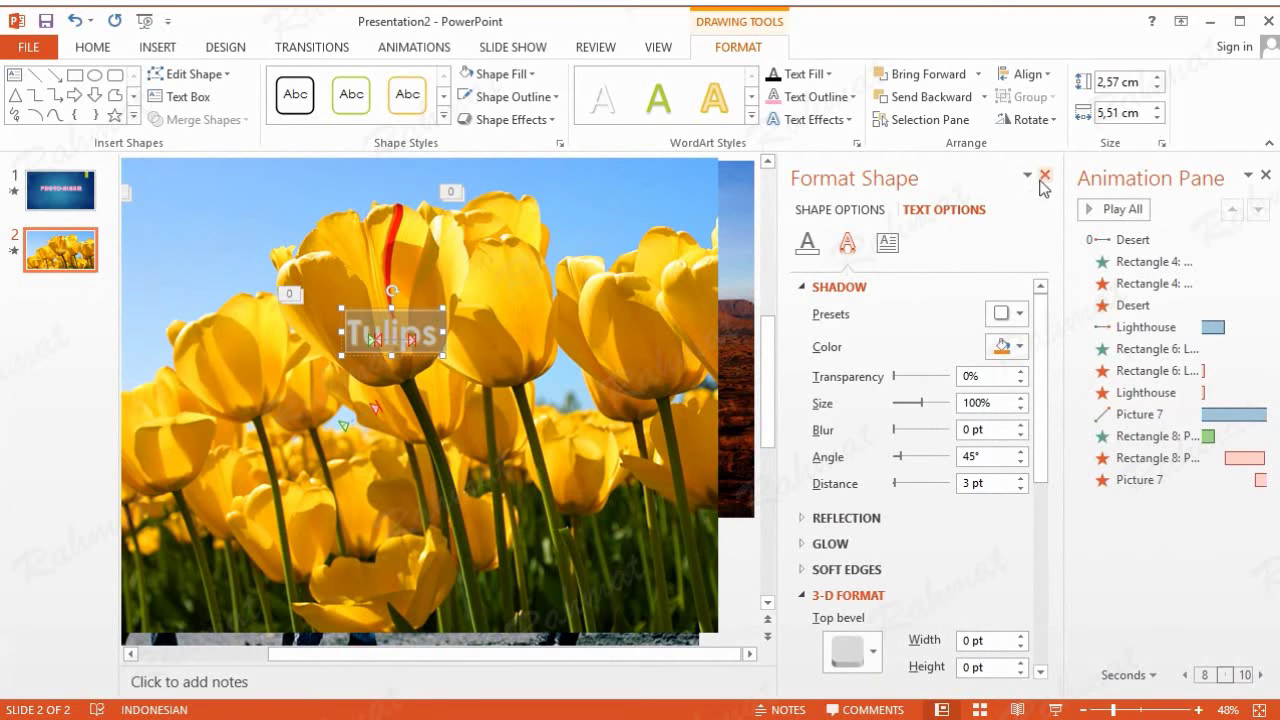
Move the Tulips title to 14,92 cm horizontal and 5,54 cm vertical
{"action": "left_click", "coordinate": [1043, 177]}
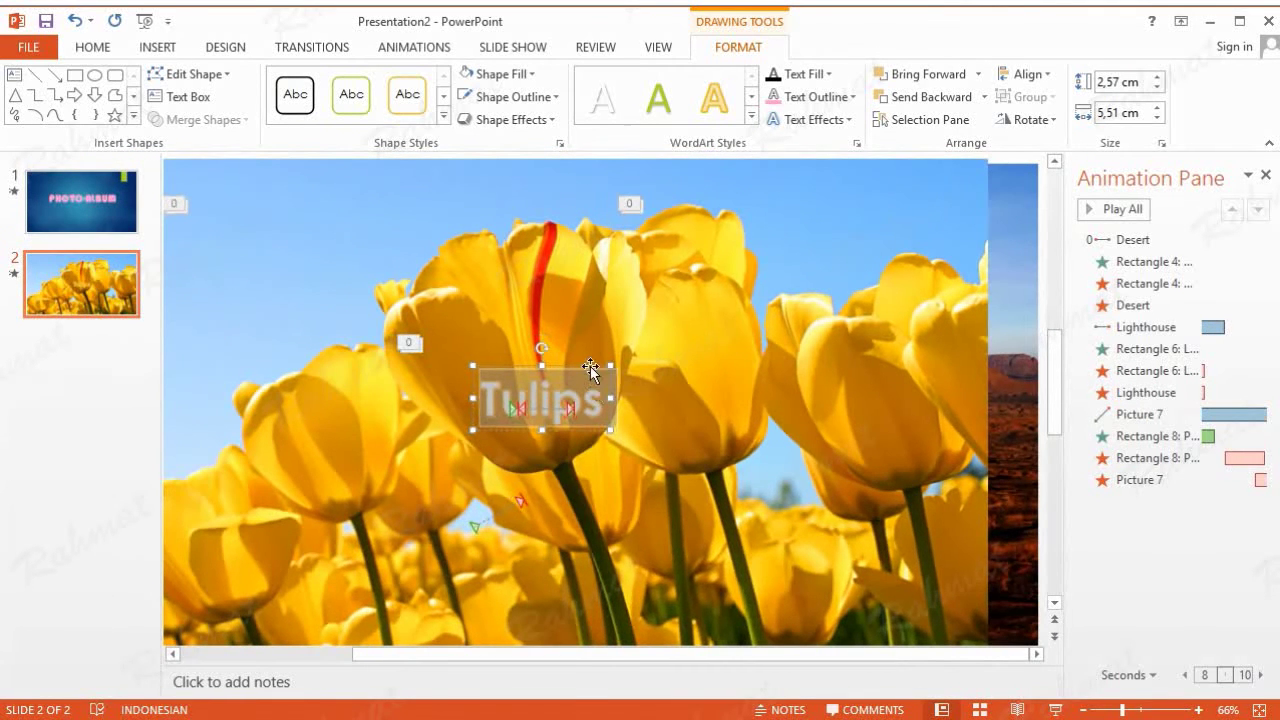
{"action": "right_click", "coordinate": [590, 368]}
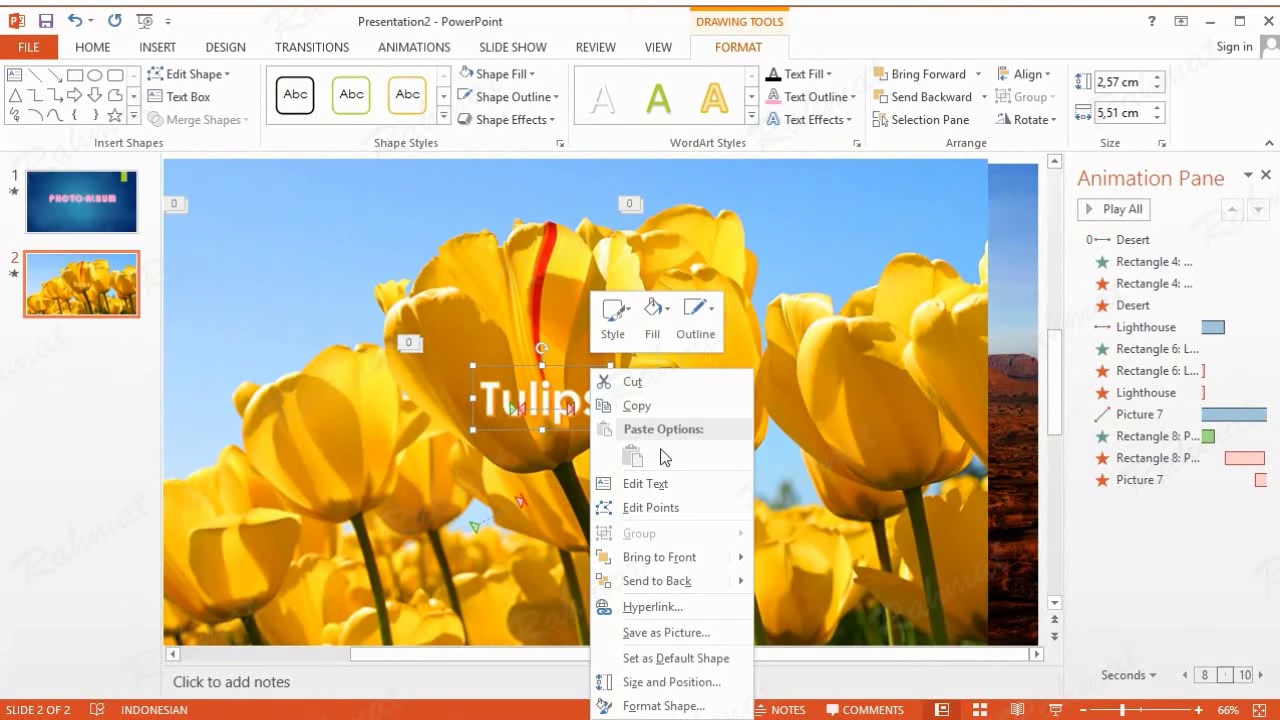
{"action": "left_click", "coordinate": [668, 682]}
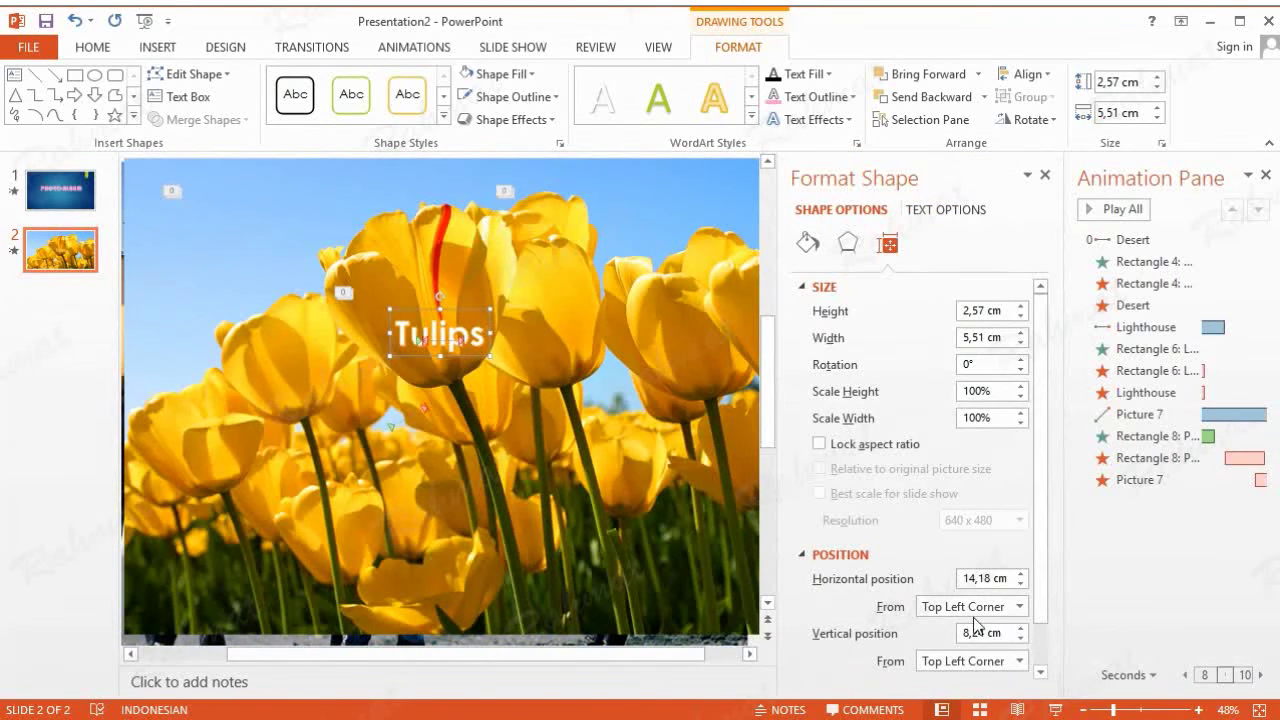
{"action": "scroll", "coordinate": [1043, 634], "scroll_direction": "down", "scroll_amount": 2}
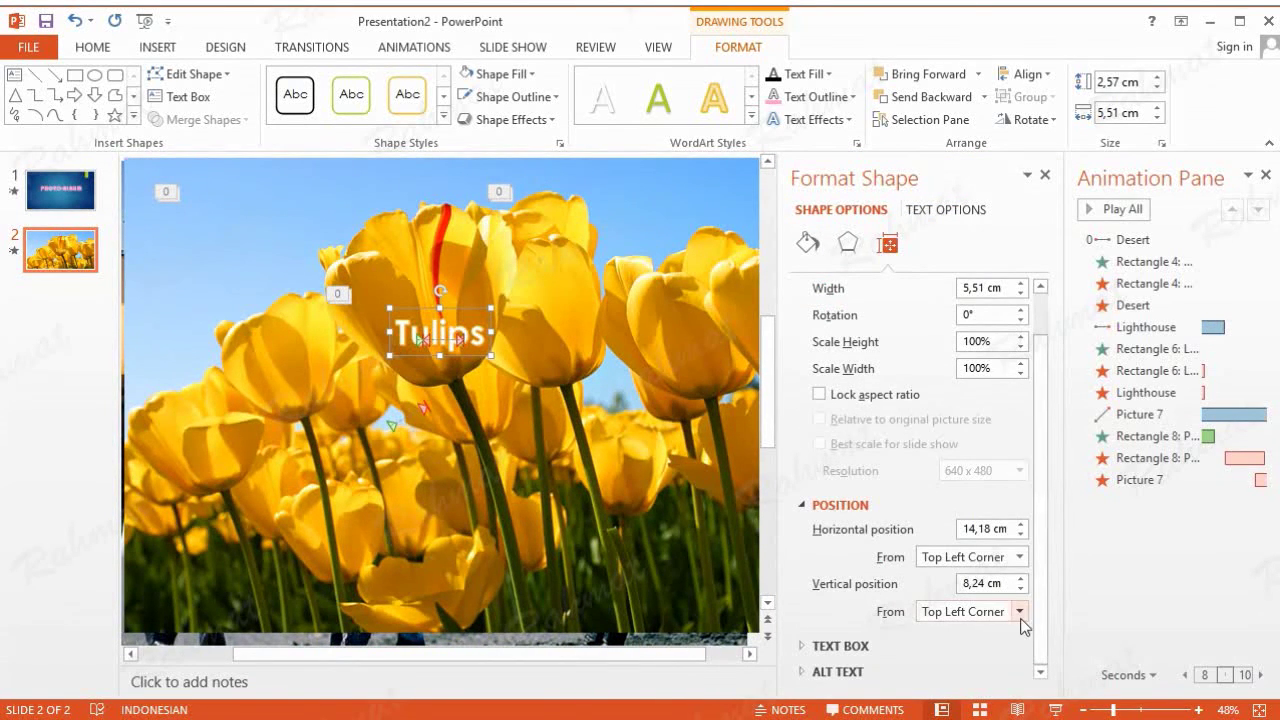
{"action": "double_click", "coordinate": [991, 528]}
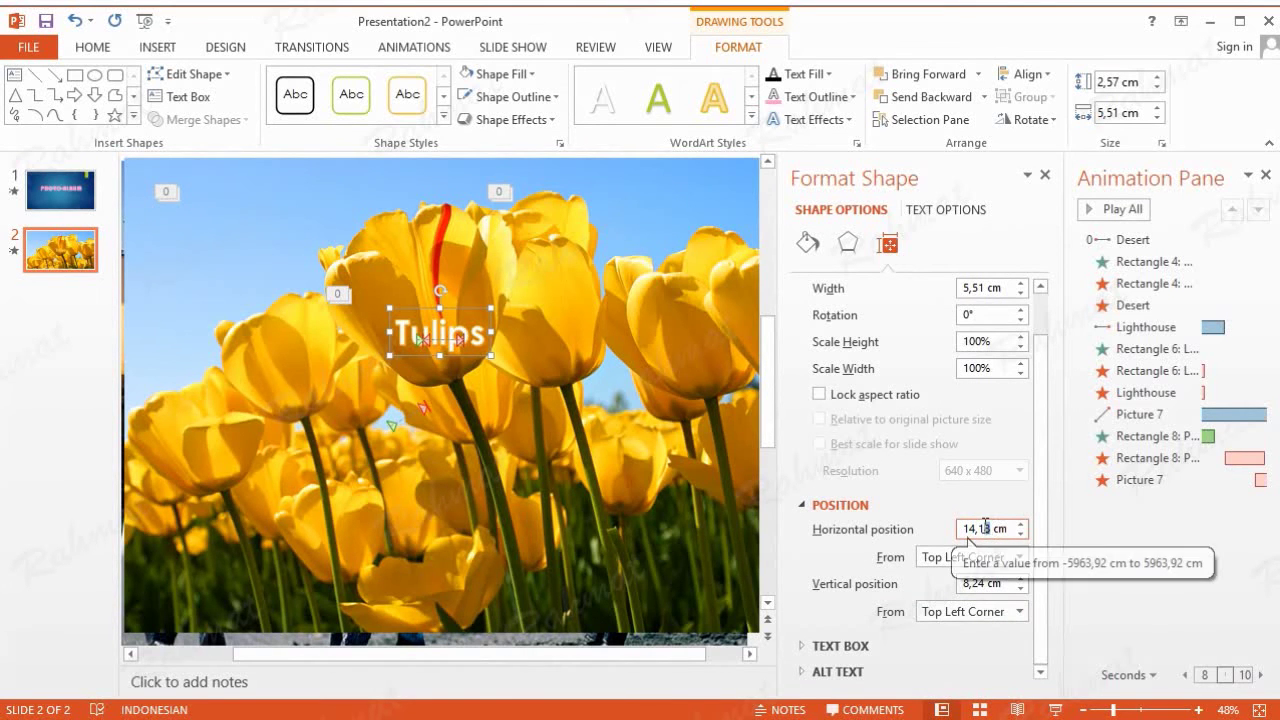
{"action": "type", "text": "92"}
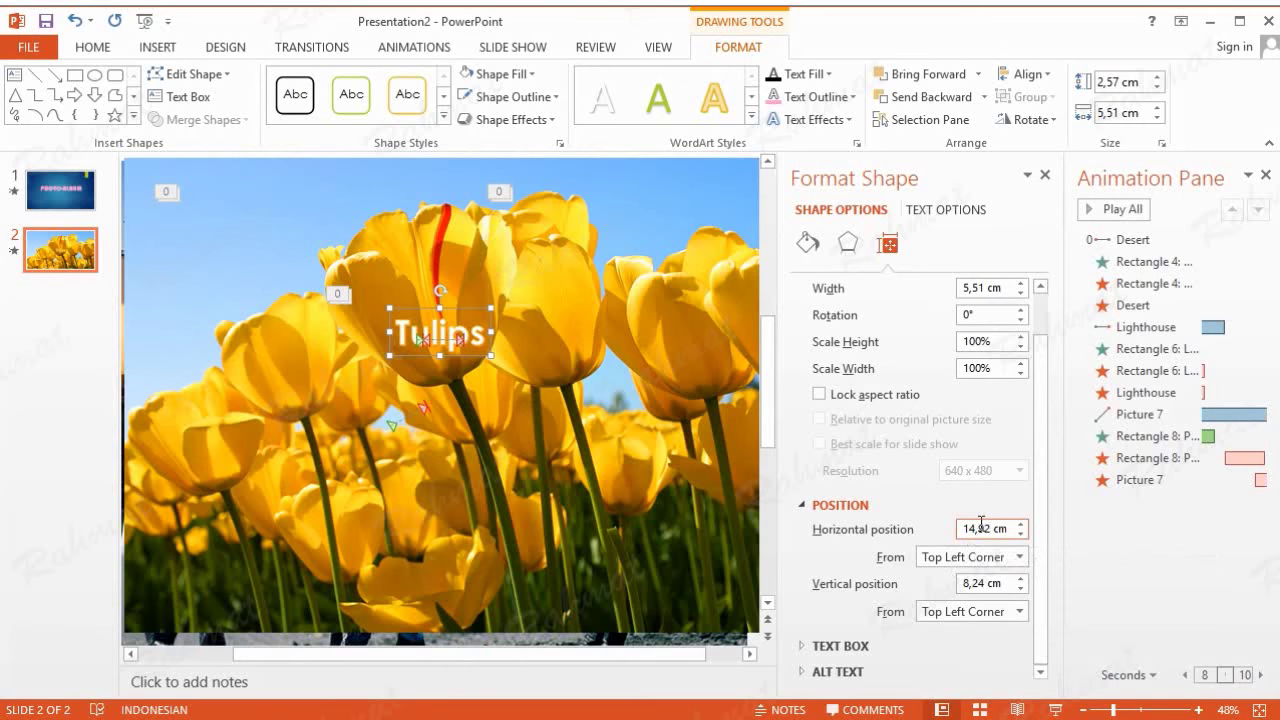
{"action": "left_click", "coordinate": [983, 583]}
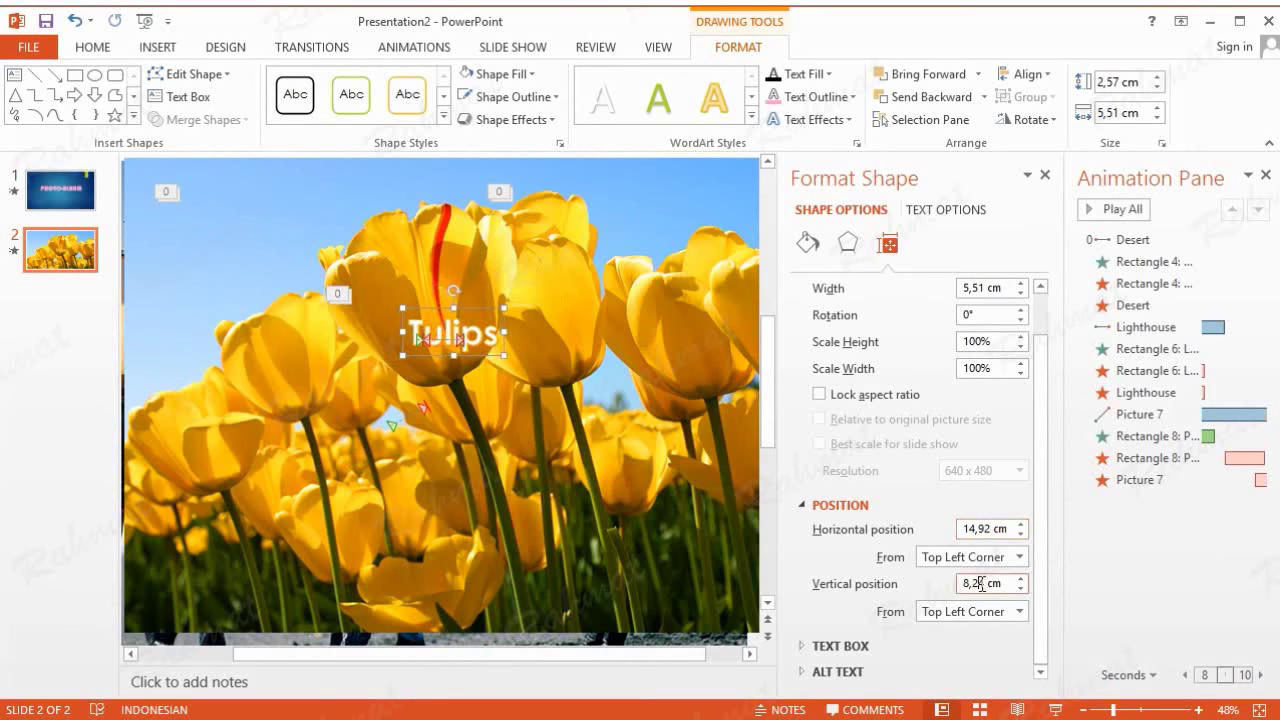
{"action": "left_click_drag", "start_coordinate": [985, 583], "coordinate": [925, 592]}
{"action": "type", "text": "5,54"}
{"action": "key", "text": "Return"}
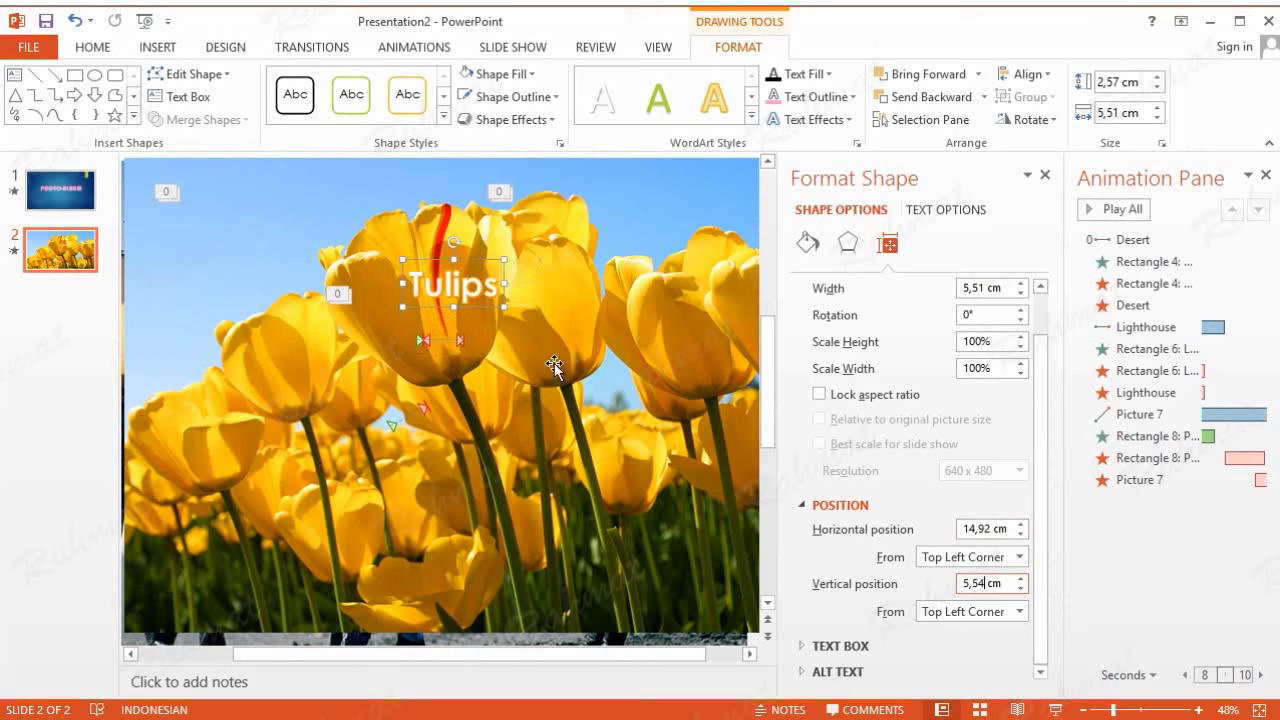
{"action": "left_click", "coordinate": [1045, 176]}
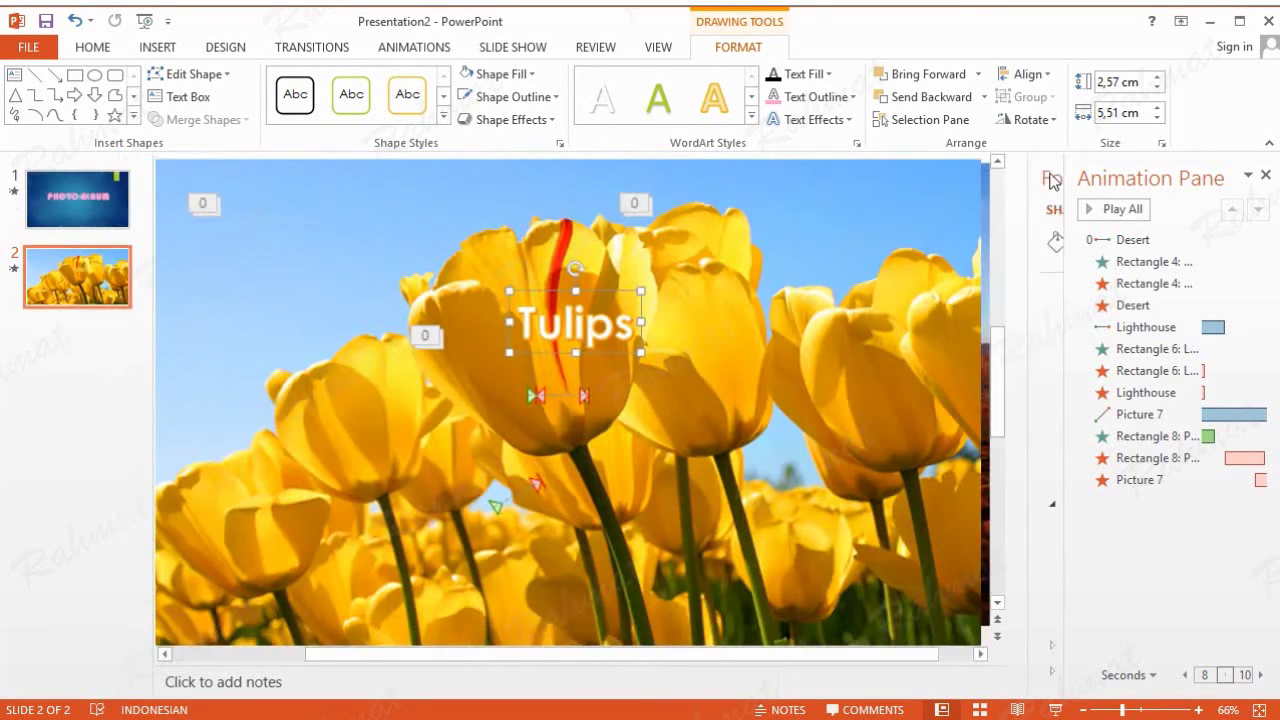
{"action": "left_click", "coordinate": [820, 244]}
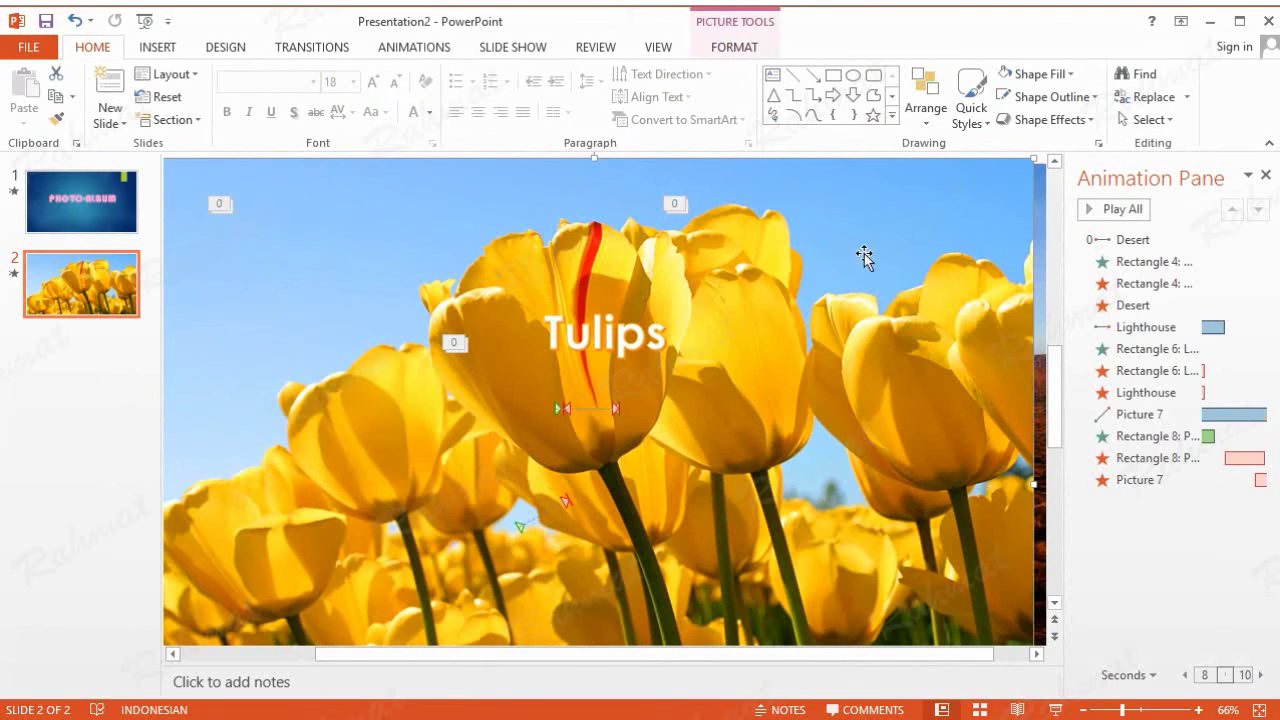
Apply the Up motion path from More Motion Paths to the tulip photo
{"action": "left_click", "coordinate": [423, 47]}
{"action": "left_click", "coordinate": [754, 118]}
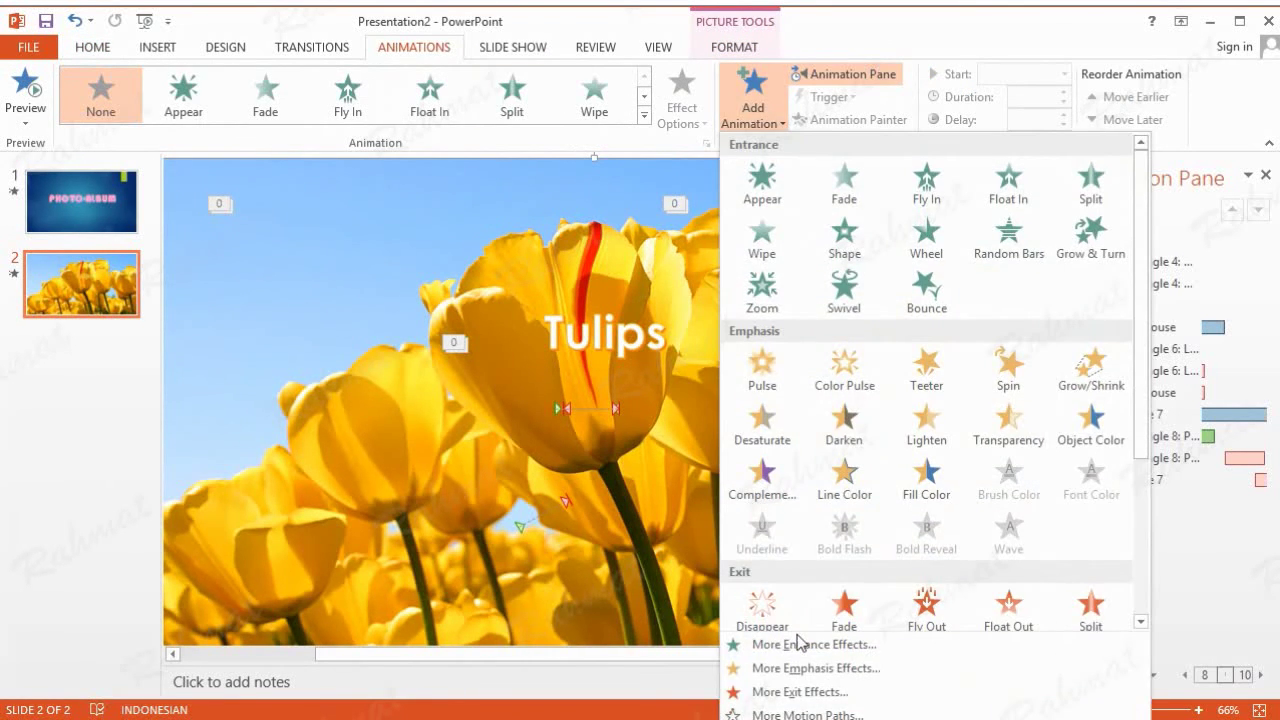
{"action": "left_click", "coordinate": [790, 714]}
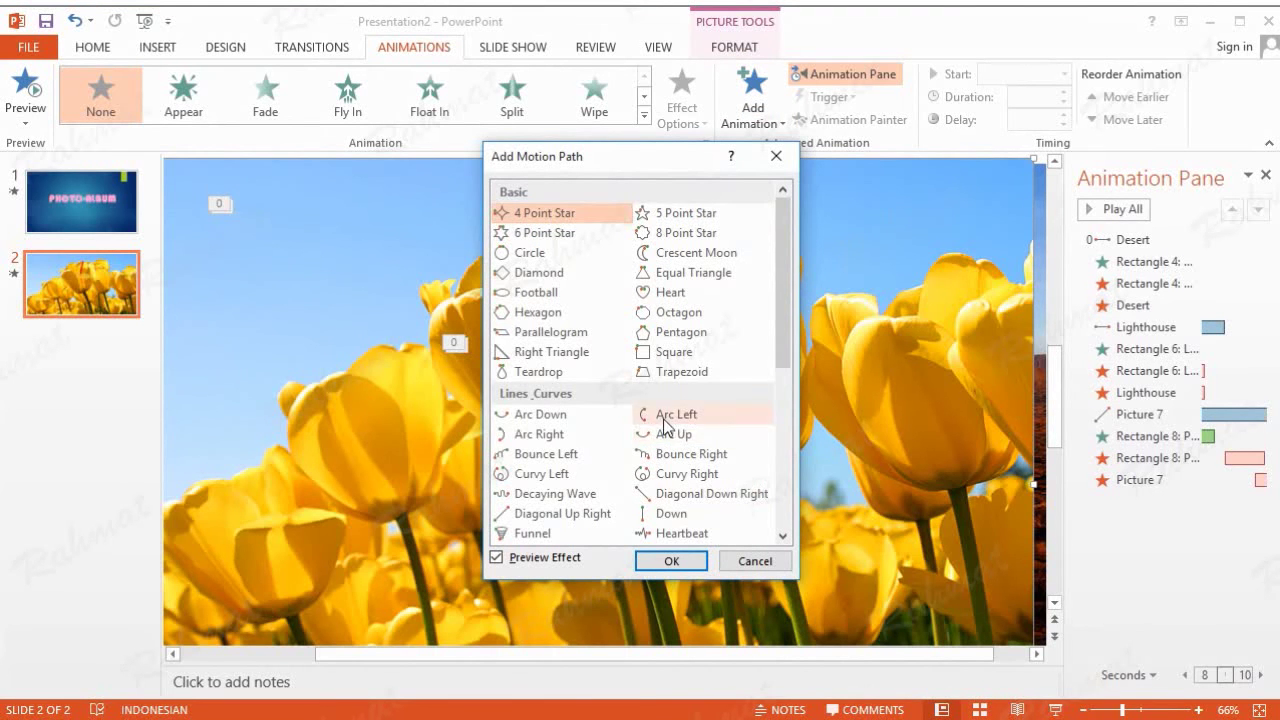
{"action": "scroll", "coordinate": [665, 425], "scroll_direction": "down", "scroll_amount": 2}
{"action": "scroll", "coordinate": [664, 437], "scroll_direction": "down", "scroll_amount": 2}
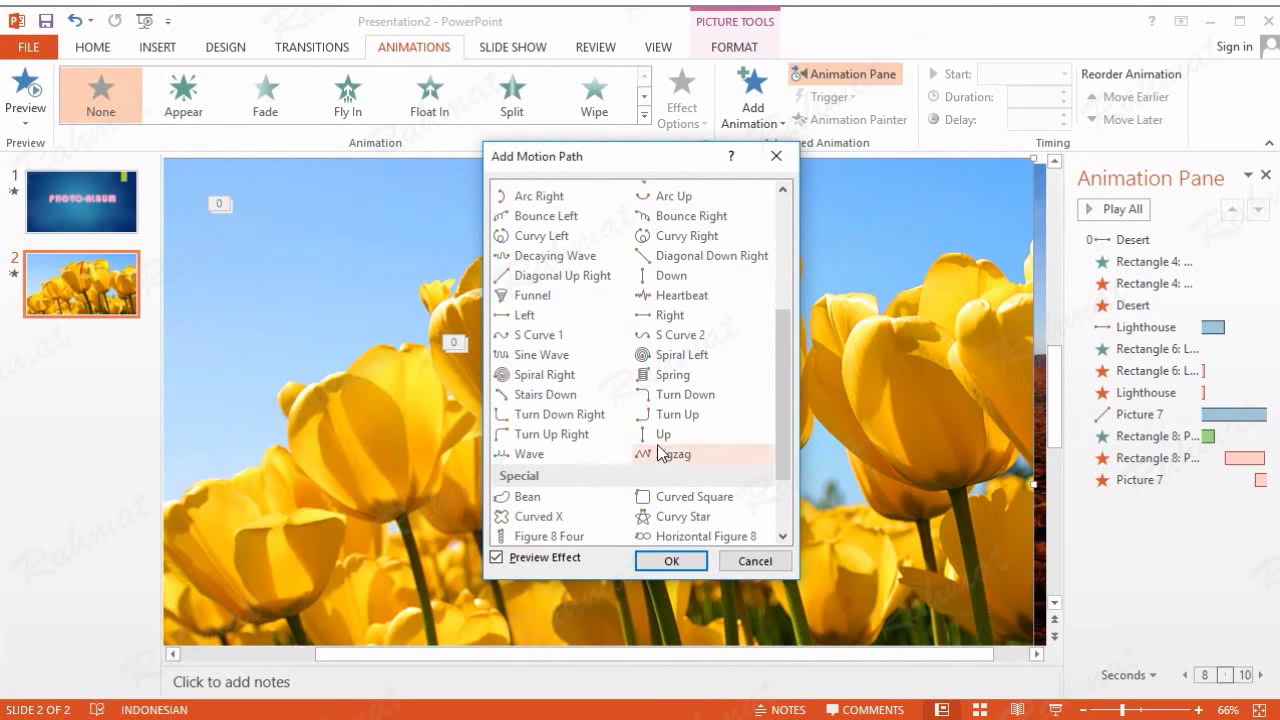
{"action": "scroll", "coordinate": [659, 452], "scroll_direction": "down", "scroll_amount": 2}
{"action": "scroll", "coordinate": [659, 452], "scroll_direction": "up", "scroll_amount": 2}
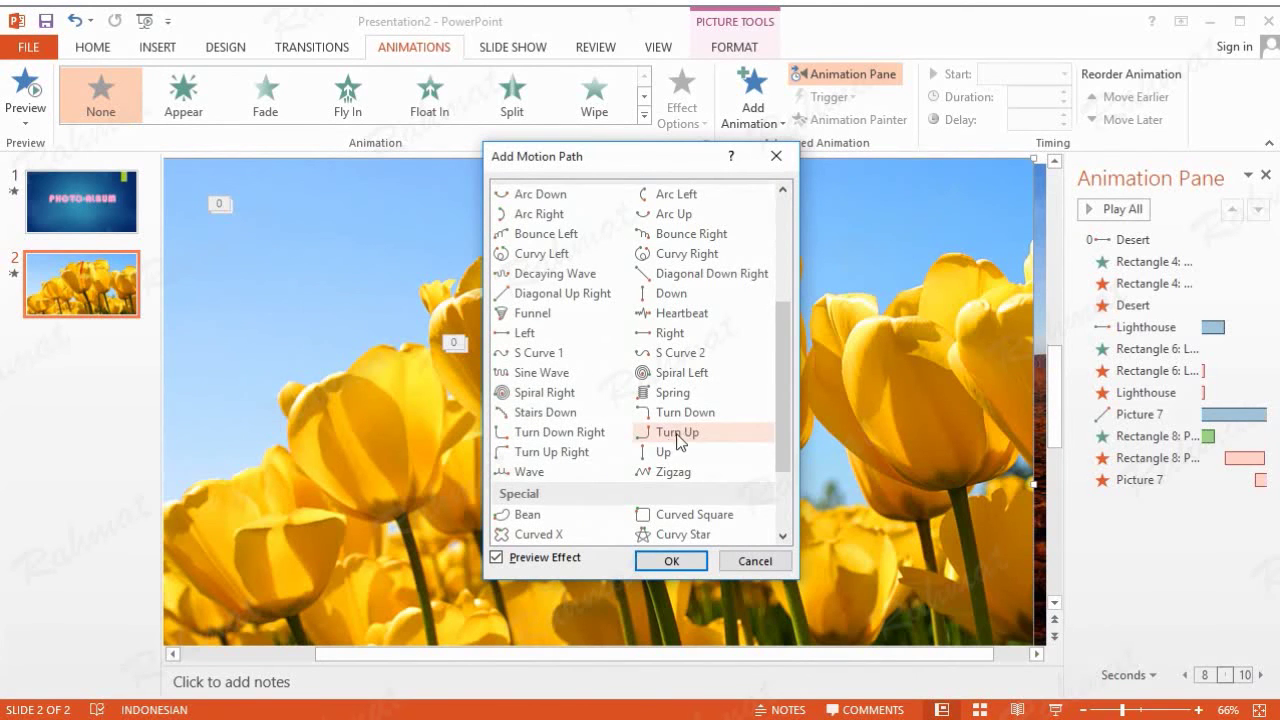
{"action": "scroll", "coordinate": [680, 438], "scroll_direction": "down", "scroll_amount": 2}
{"action": "scroll", "coordinate": [680, 438], "scroll_direction": "up", "scroll_amount": 2}
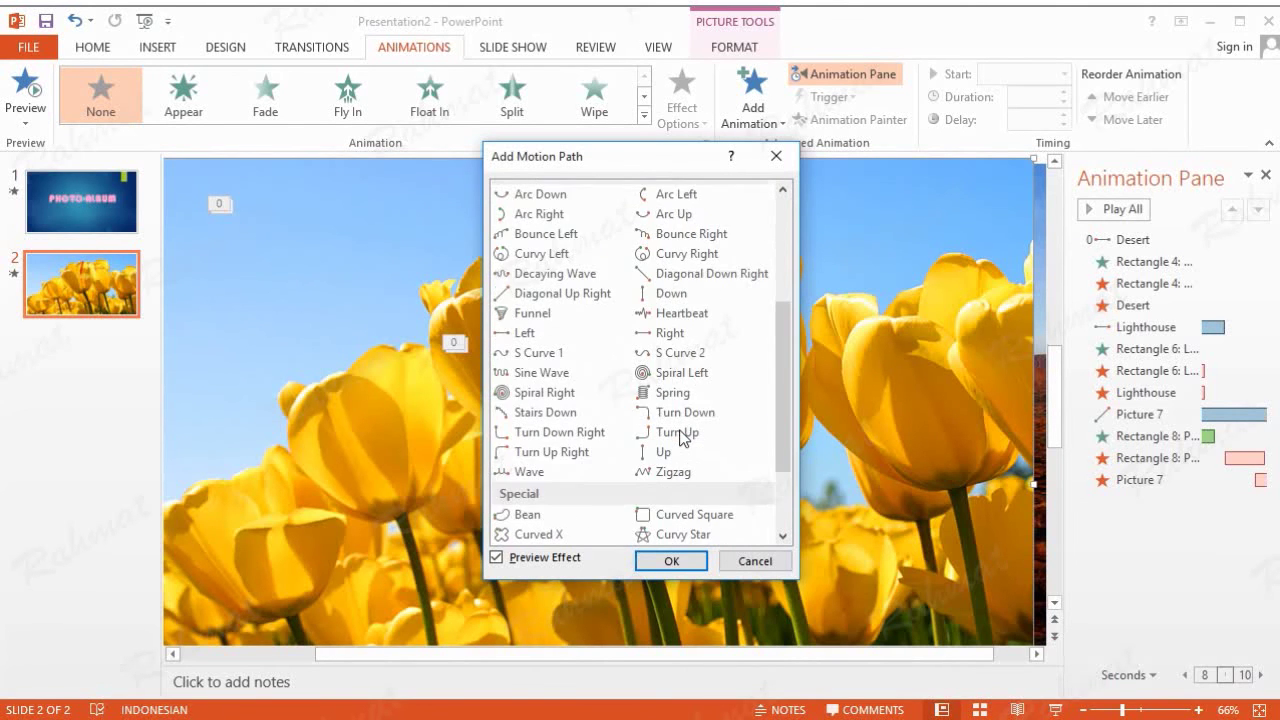
{"action": "scroll", "coordinate": [680, 438], "scroll_direction": "up", "scroll_amount": 1}
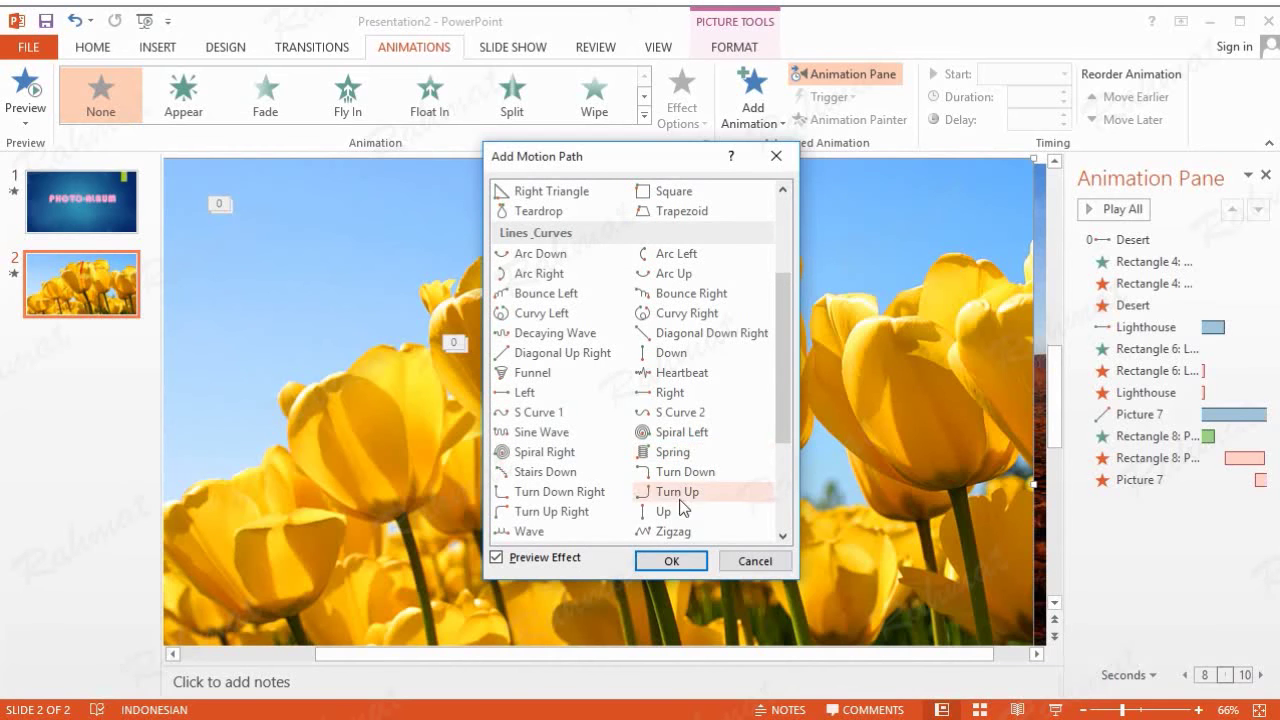
{"action": "left_click", "coordinate": [669, 511]}
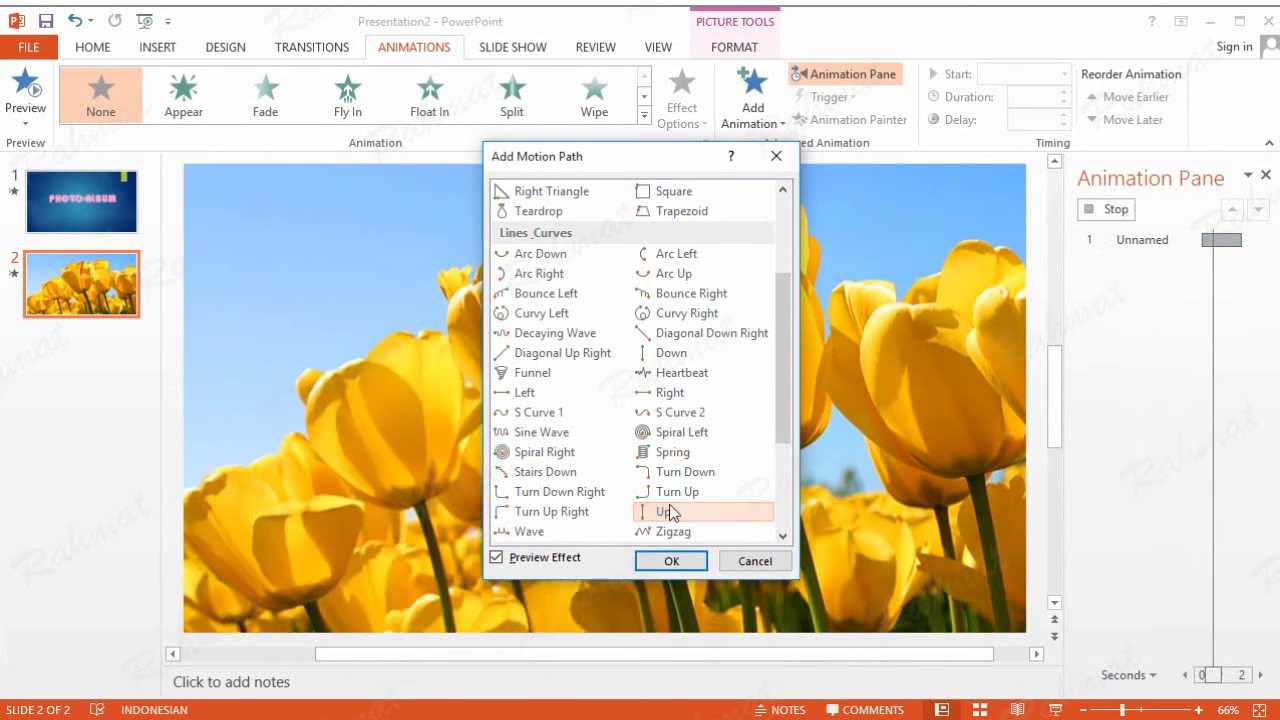
{"action": "left_click", "coordinate": [670, 560]}
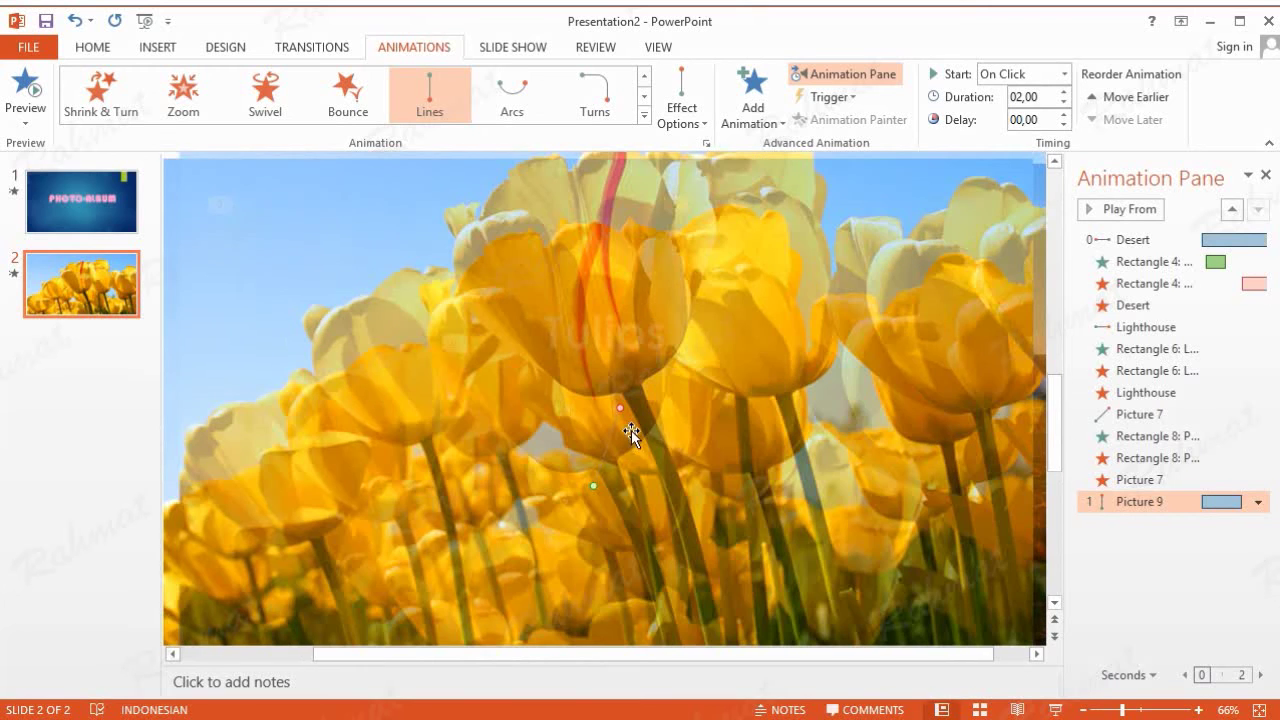
Shift the tulip photo's motion path lower on the slide
{"action": "left_click", "coordinate": [74, 20]}
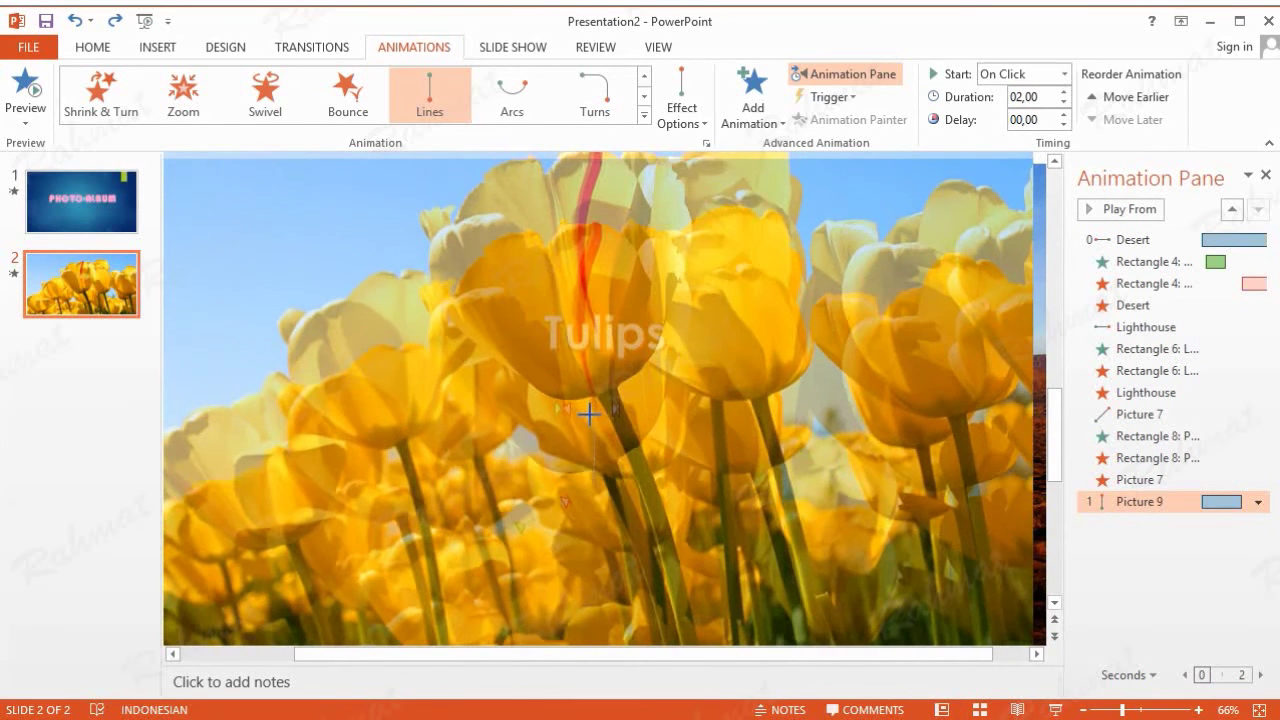
{"action": "left_click_drag", "start_coordinate": [590, 418], "coordinate": [609, 383]}
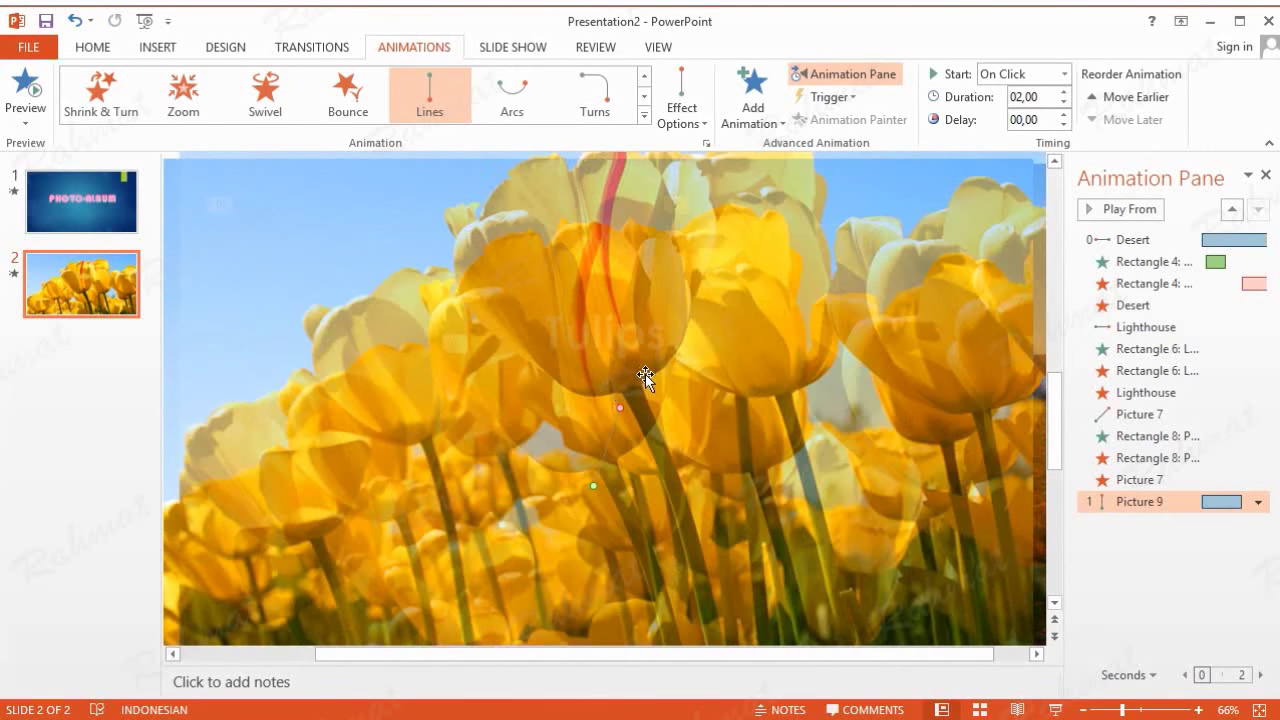
{"action": "left_click", "coordinate": [75, 21]}
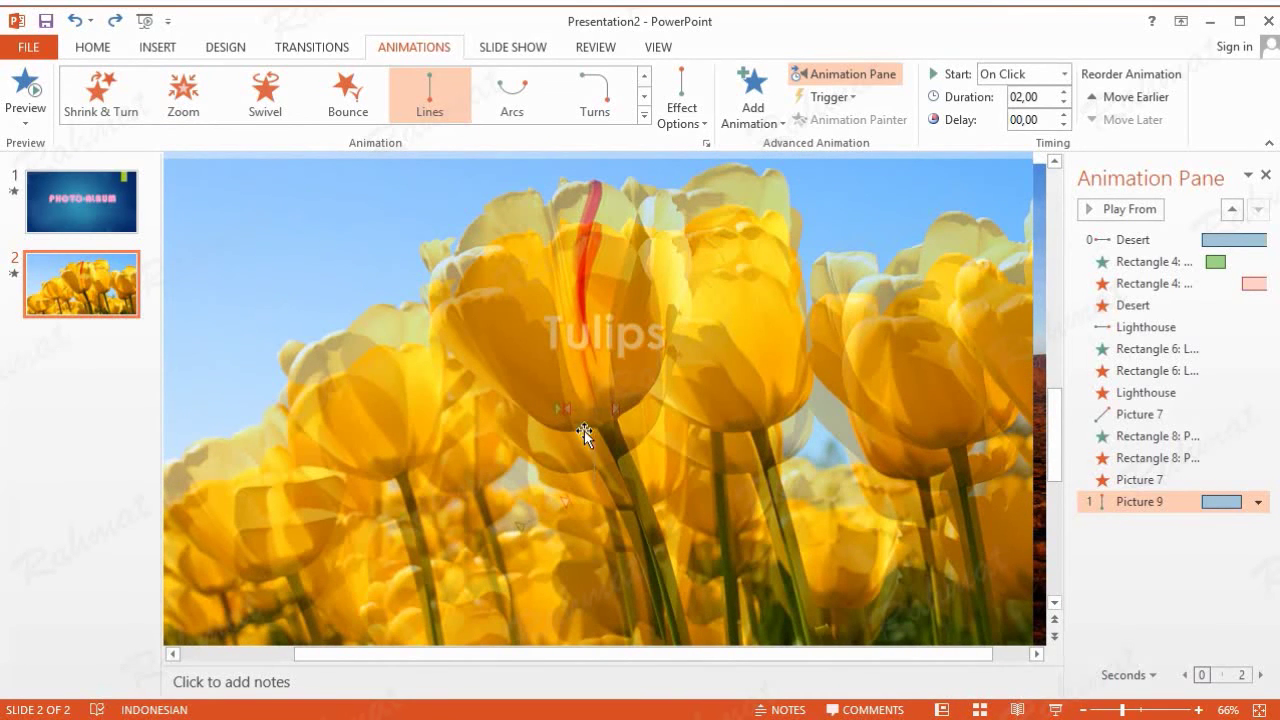
{"action": "left_click_drag", "start_coordinate": [621, 392], "coordinate": [619, 448]}
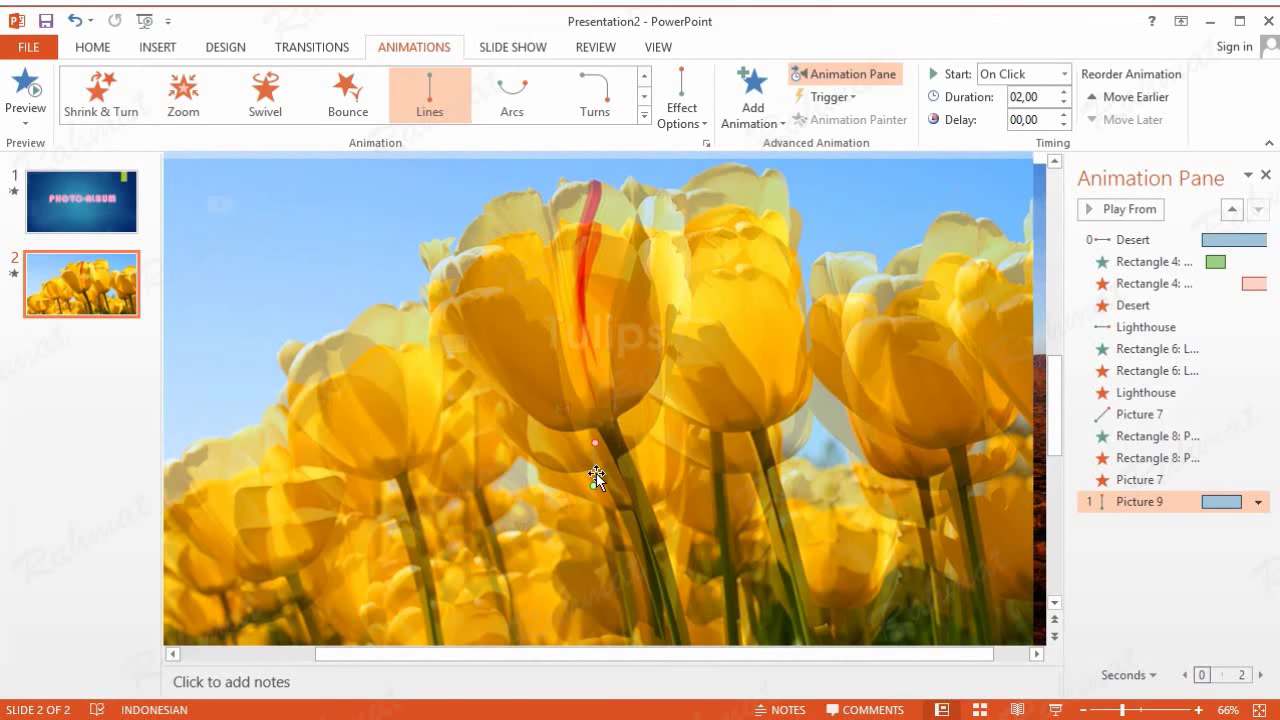
Time the Up path With Previous, 10,5 s delay, 4,8 s duration, no smooth start
{"action": "left_click", "coordinate": [1258, 502]}
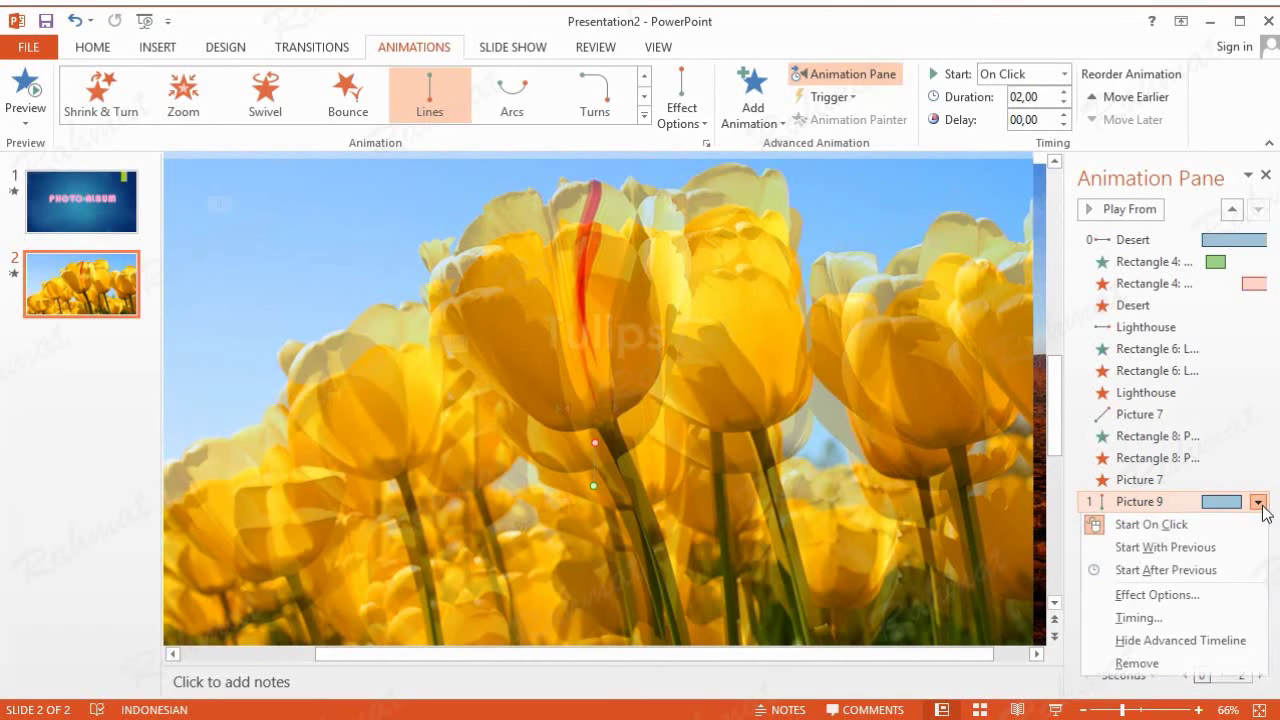
{"action": "left_click", "coordinate": [1166, 615]}
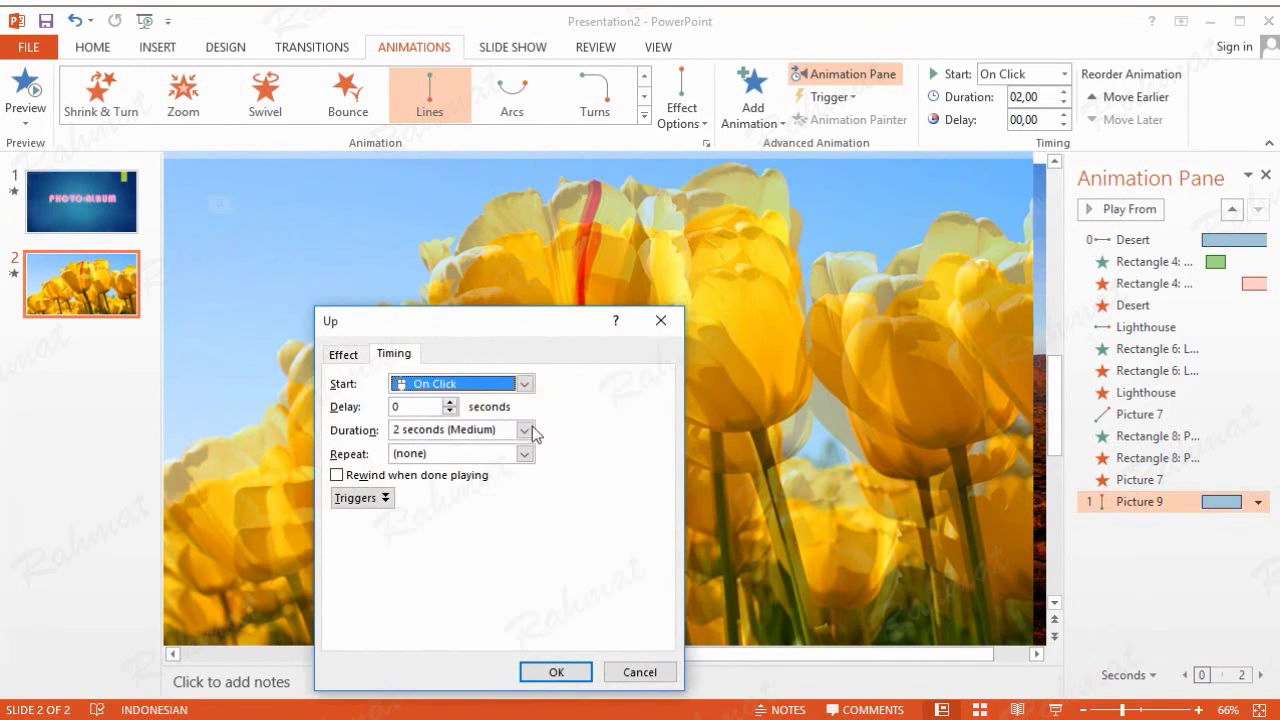
{"action": "left_click", "coordinate": [478, 388]}
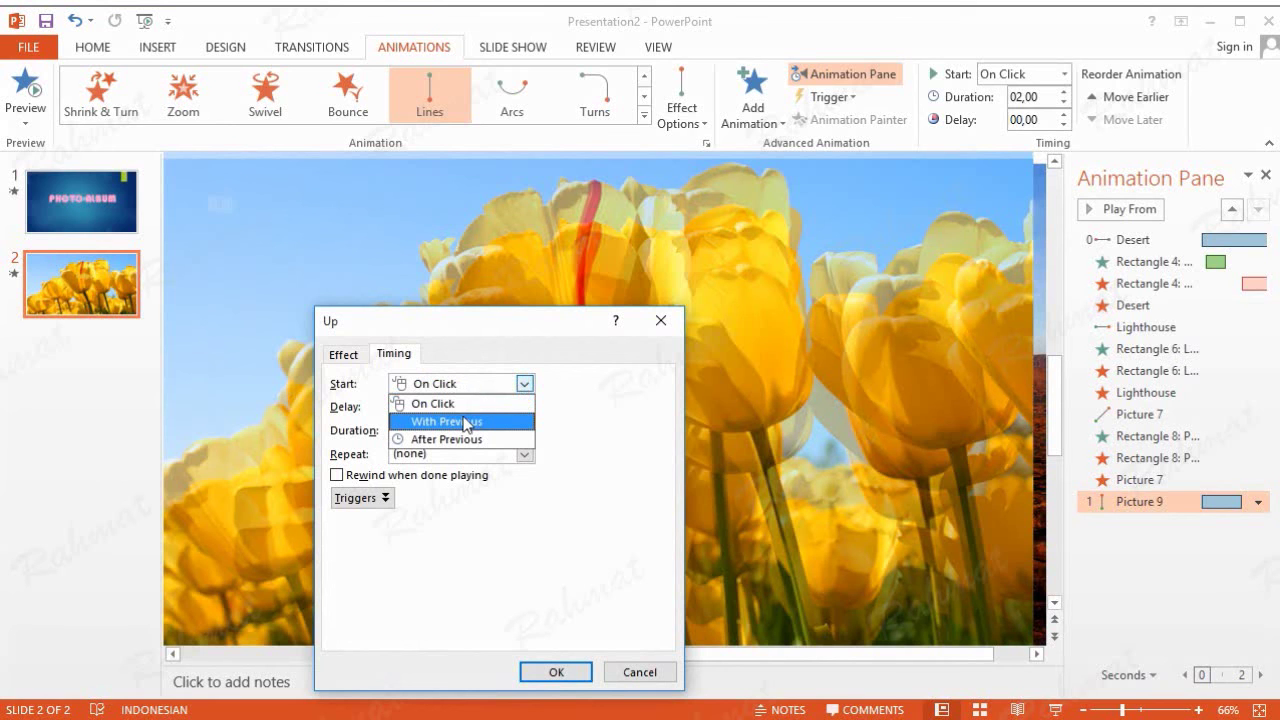
{"action": "left_click", "coordinate": [467, 424]}
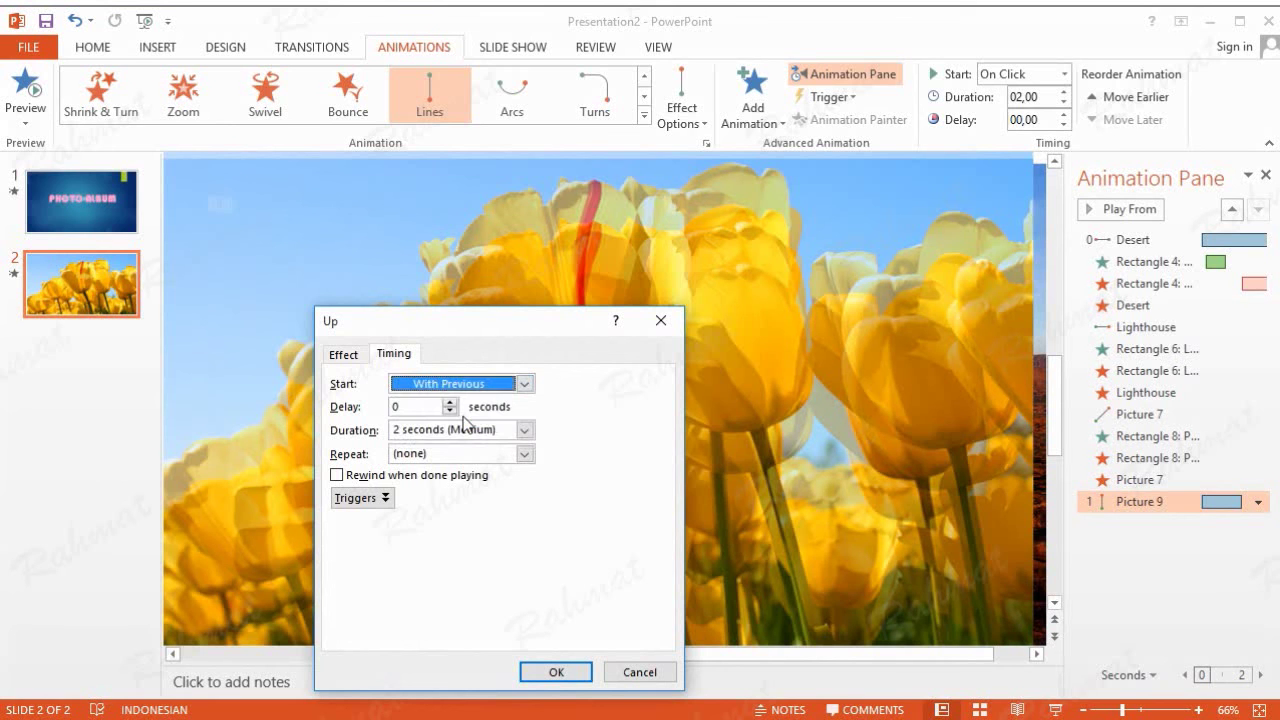
{"action": "double_click", "coordinate": [411, 407]}
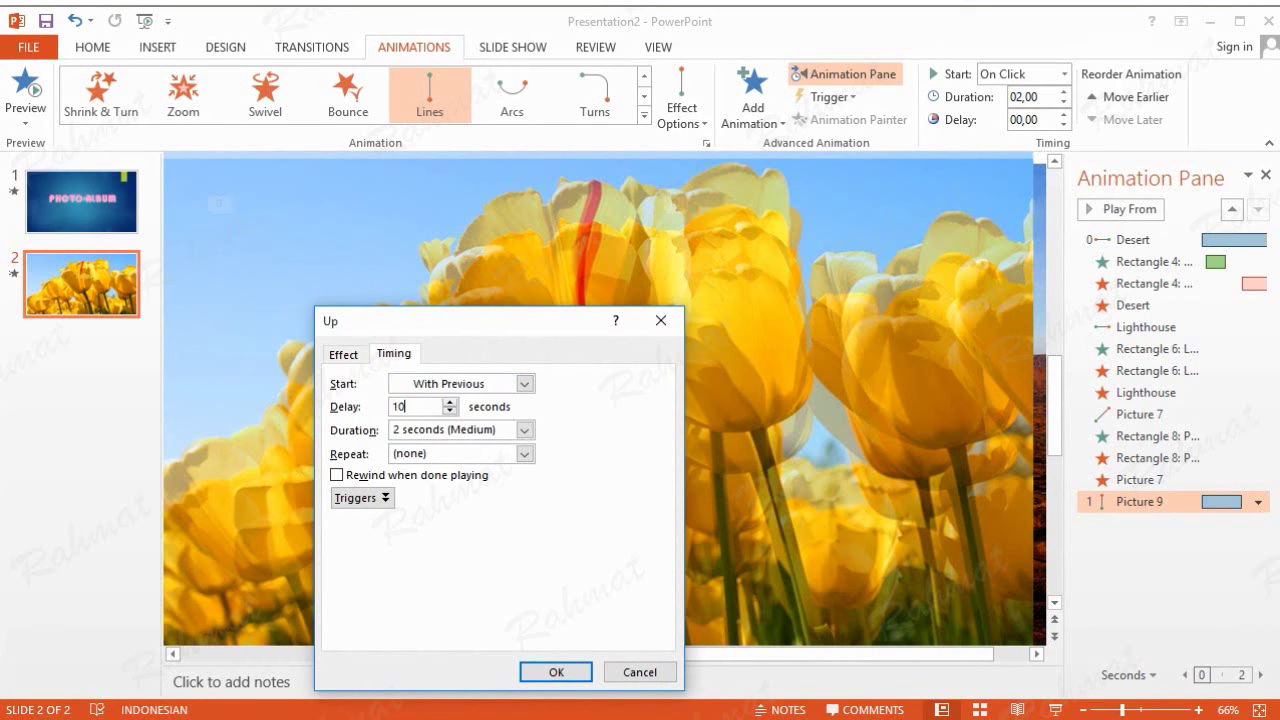
{"action": "type", "text": "10,5"}
{"action": "left_click", "coordinate": [397, 429]}
{"action": "type", "text": ",8"}
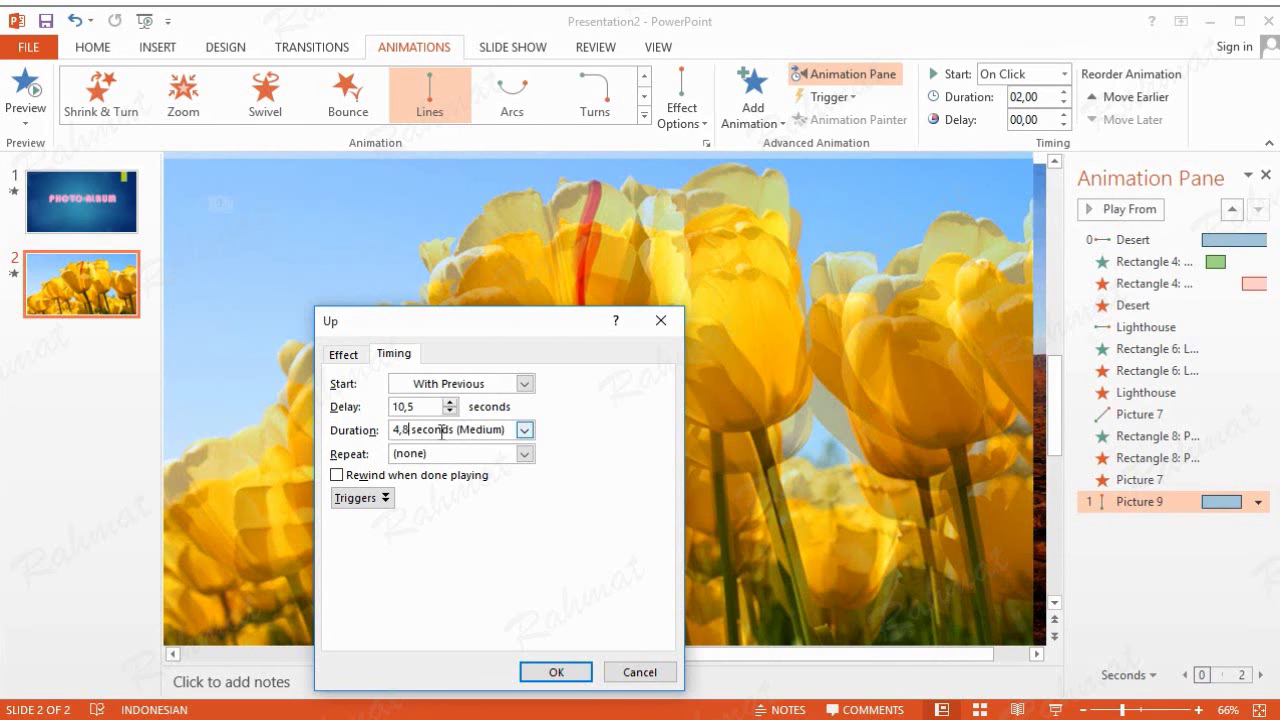
{"action": "left_click", "coordinate": [355, 360]}
{"action": "mouse_move", "coordinate": [475, 429]}
{"action": "left_mouse_down"}
{"action": "mouse_move", "coordinate": [417, 430]}
{"action": "mouse_move", "coordinate": [445, 457]}
{"action": "left_mouse_up"}
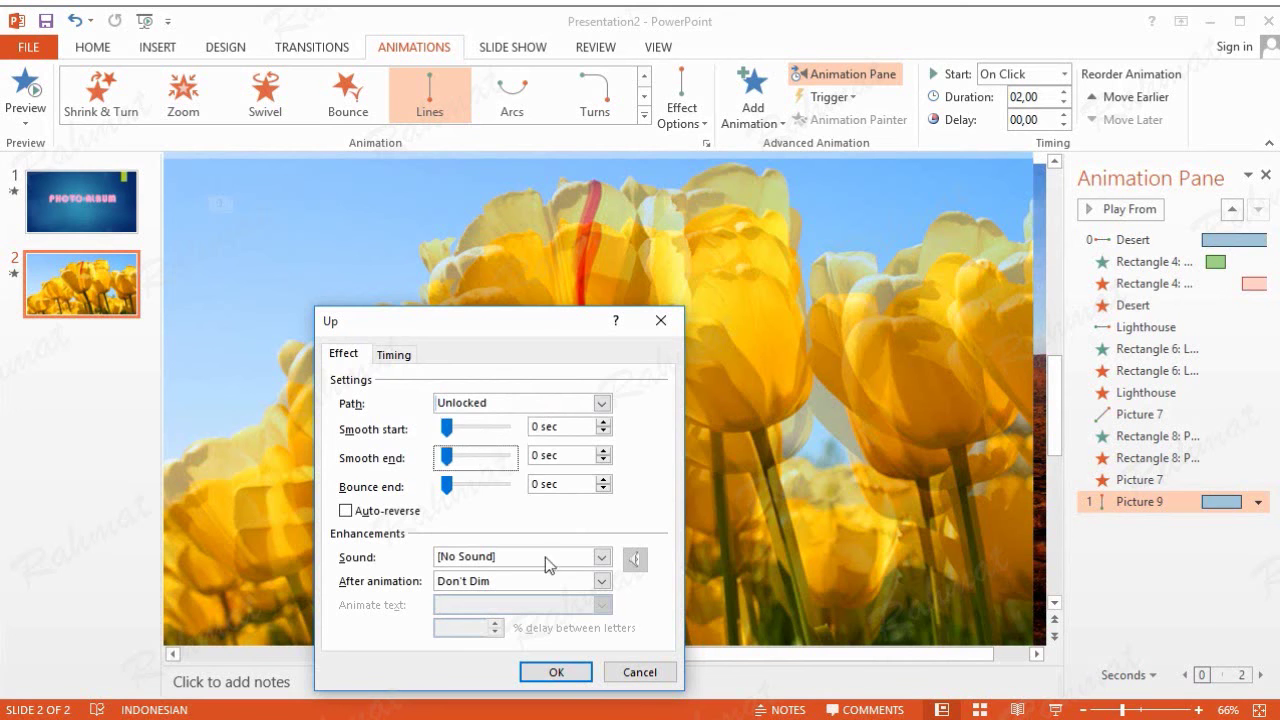
{"action": "left_click", "coordinate": [557, 667]}
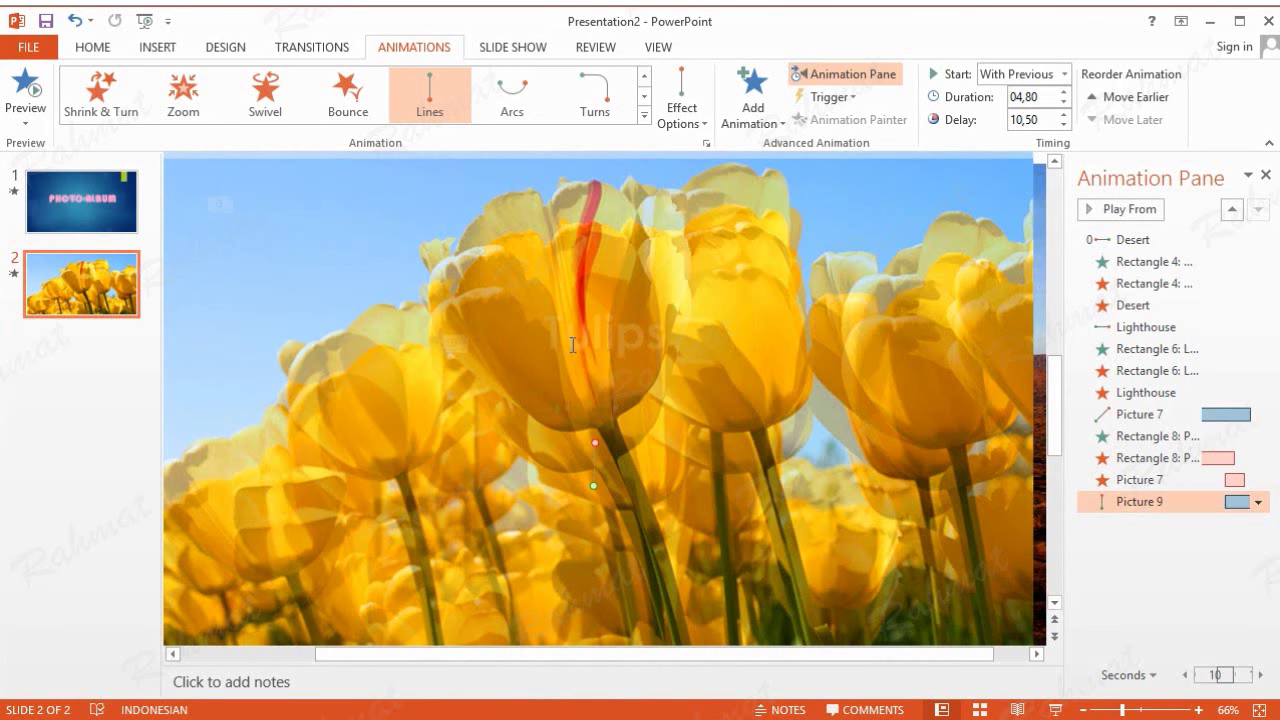
{"action": "left_click", "coordinate": [620, 345]}
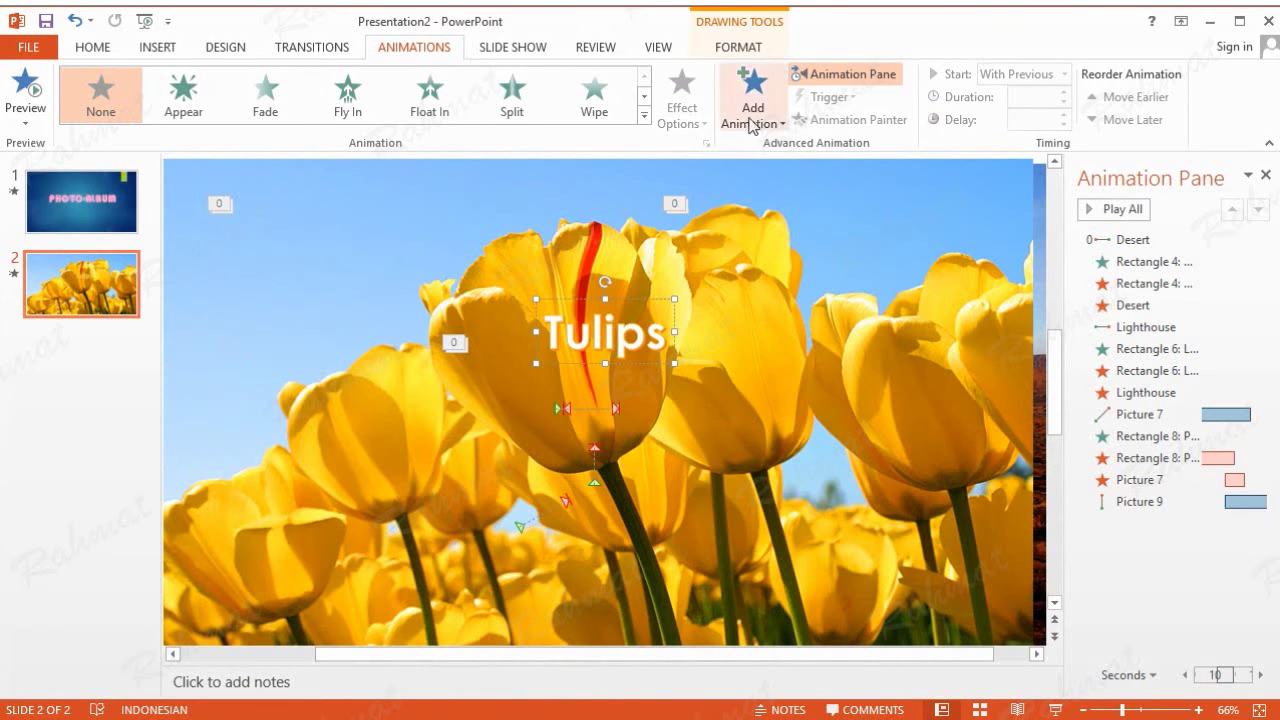
Add a Fade entrance effect to the Tulips title
{"action": "left_click", "coordinate": [751, 125]}
{"action": "left_click", "coordinate": [800, 644]}
{"action": "left_click", "coordinate": [658, 393]}
{"action": "left_click", "coordinate": [651, 561]}
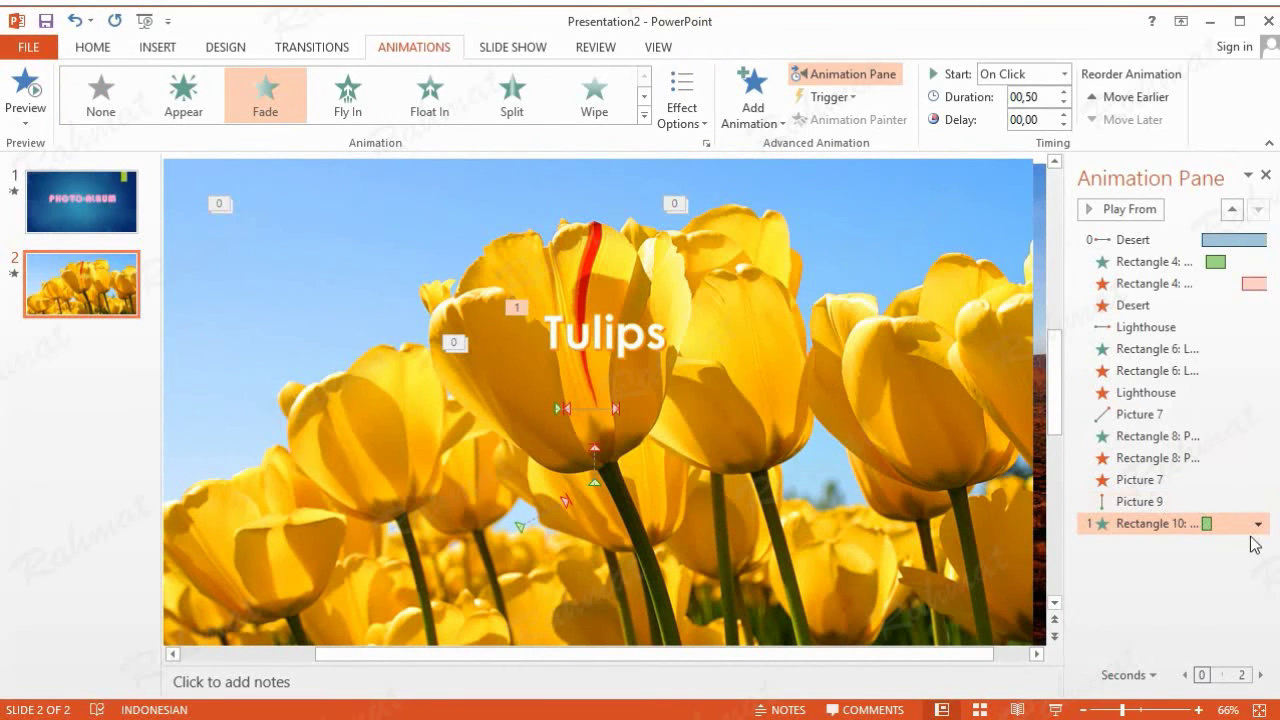
Time the title's fade-in With Previous, 10,5 s delay, lasting 1 second
{"action": "left_click", "coordinate": [1258, 524]}
{"action": "left_click", "coordinate": [1145, 636]}
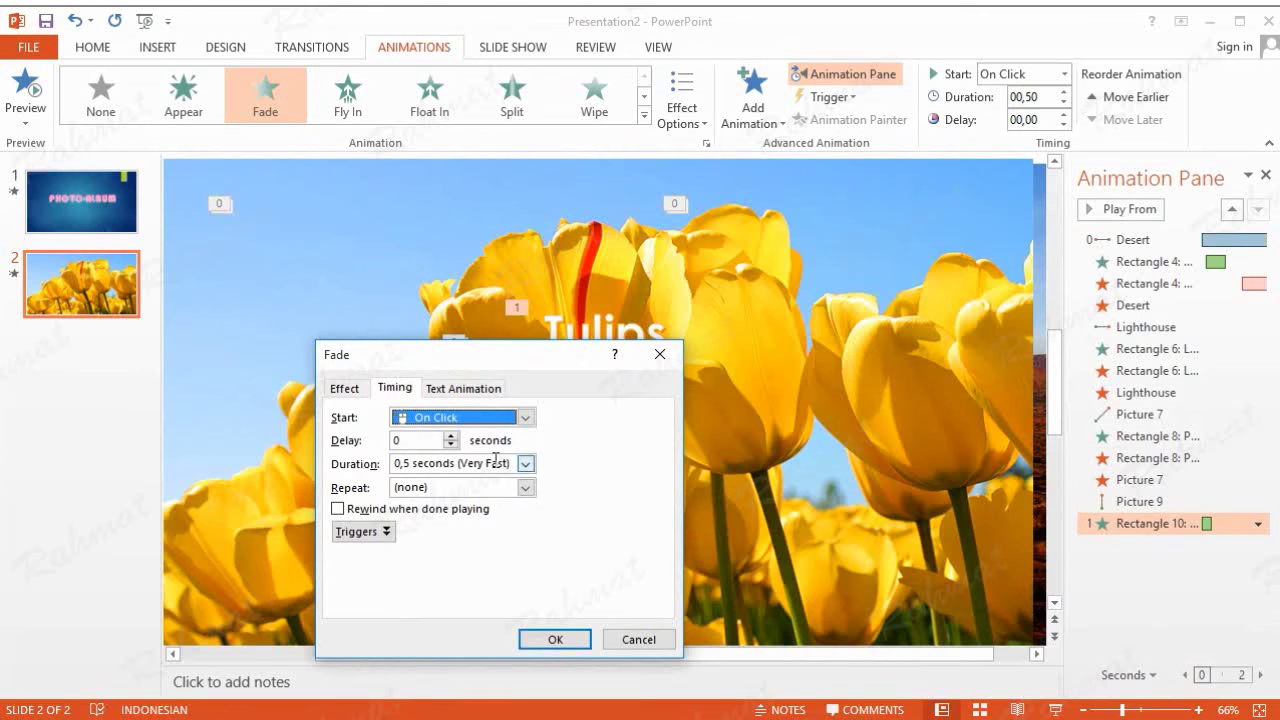
{"action": "left_click", "coordinate": [490, 418]}
{"action": "left_click", "coordinate": [462, 451]}
{"action": "left_click", "coordinate": [408, 440]}
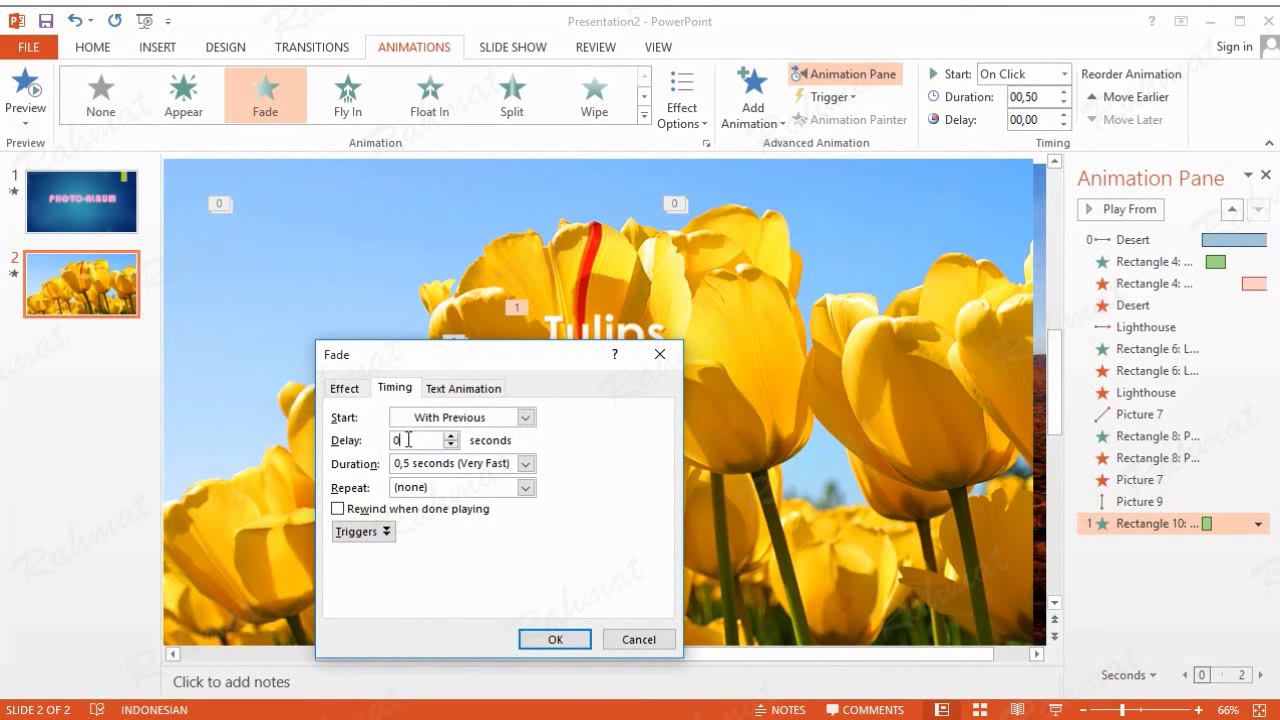
{"action": "type", "text": "10,5"}
{"action": "left_click", "coordinate": [525, 464]}
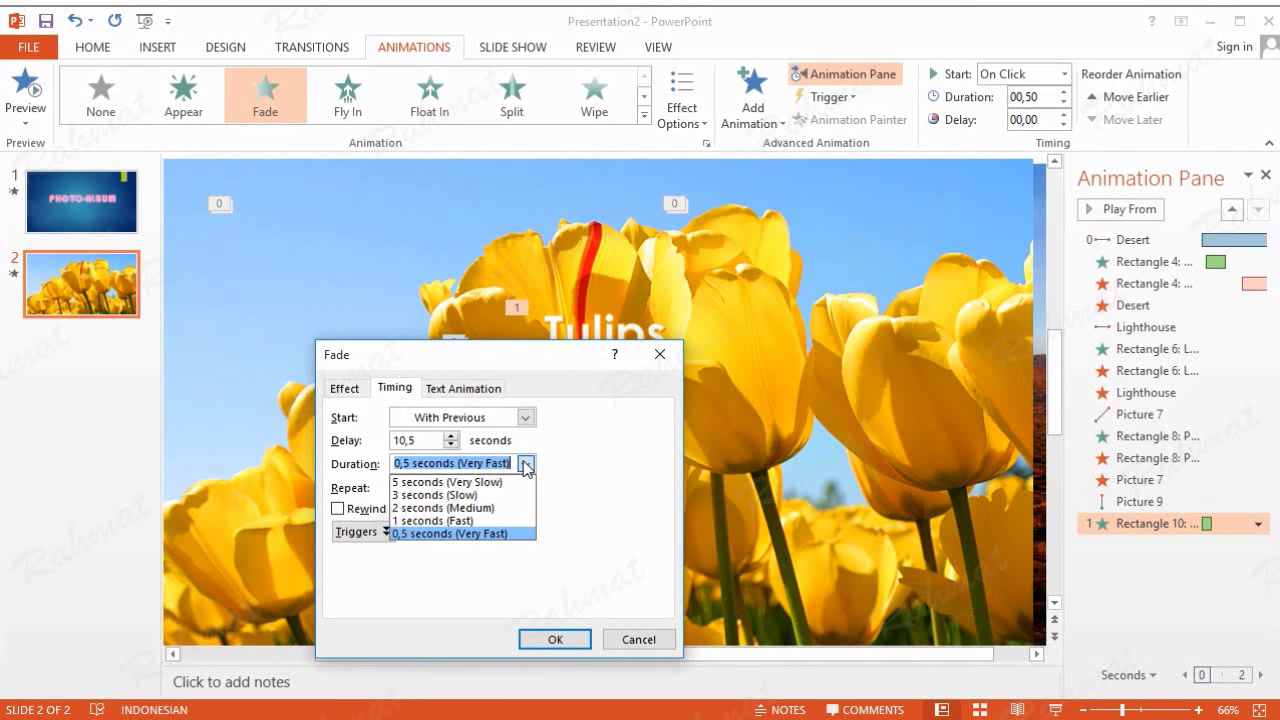
{"action": "left_click", "coordinate": [452, 521]}
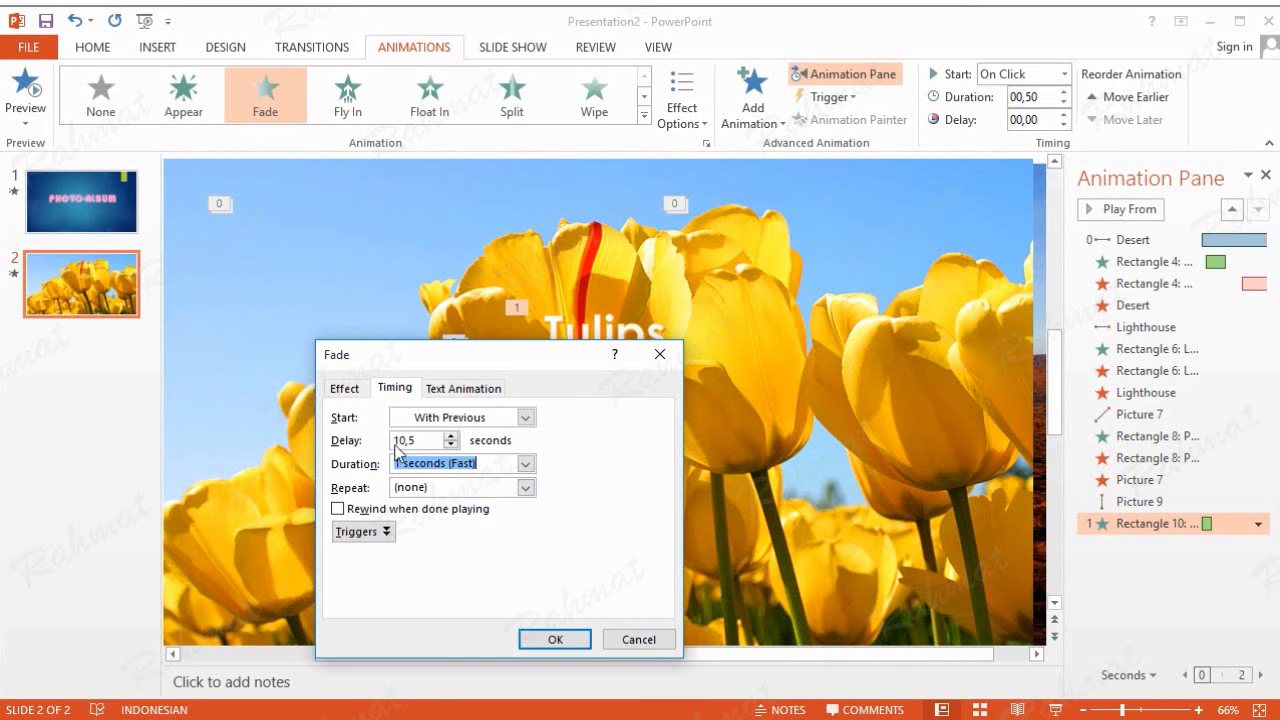
{"action": "left_click", "coordinate": [555, 639]}
{"action": "left_click", "coordinate": [640, 340]}
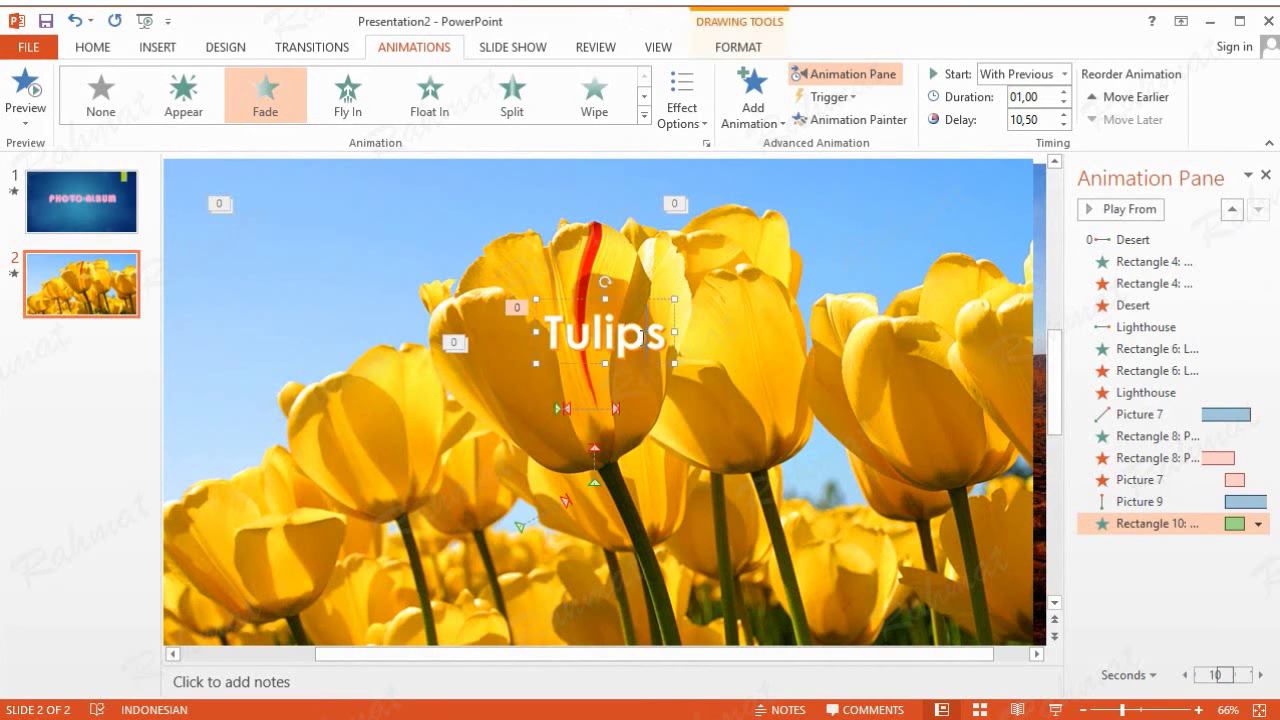
Add a Fade exit effect to the Tulips title
{"action": "left_click", "coordinate": [765, 130]}
{"action": "left_click", "coordinate": [778, 689]}
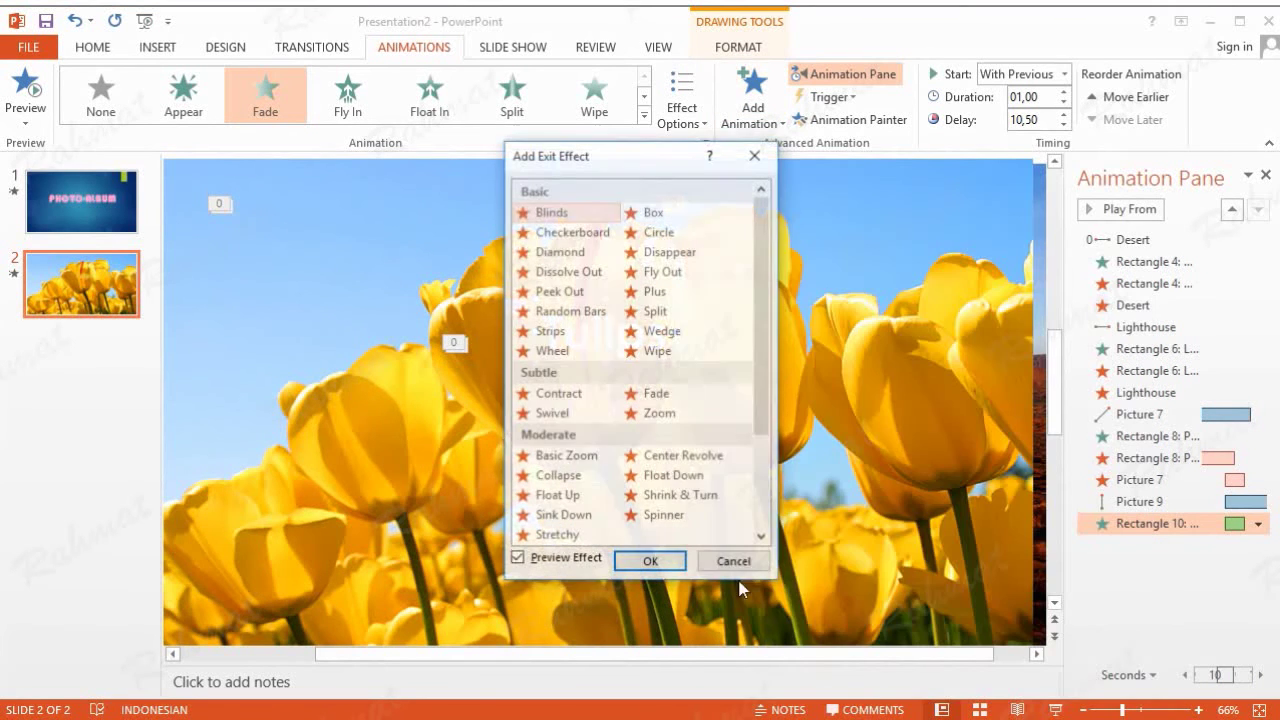
{"action": "left_click", "coordinate": [660, 394]}
{"action": "left_click", "coordinate": [650, 561]}
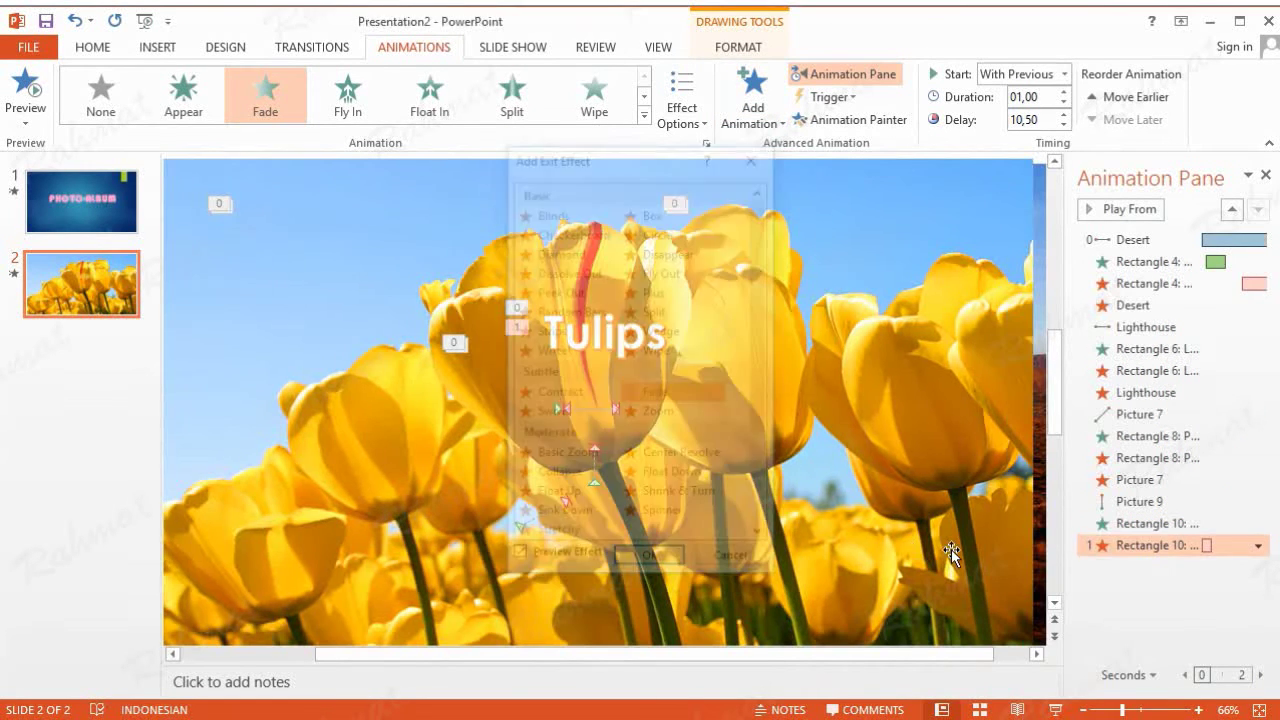
Time the title's fade-out With Previous, 12 s delay, lasting 1 second
{"action": "left_click", "coordinate": [1257, 545]}
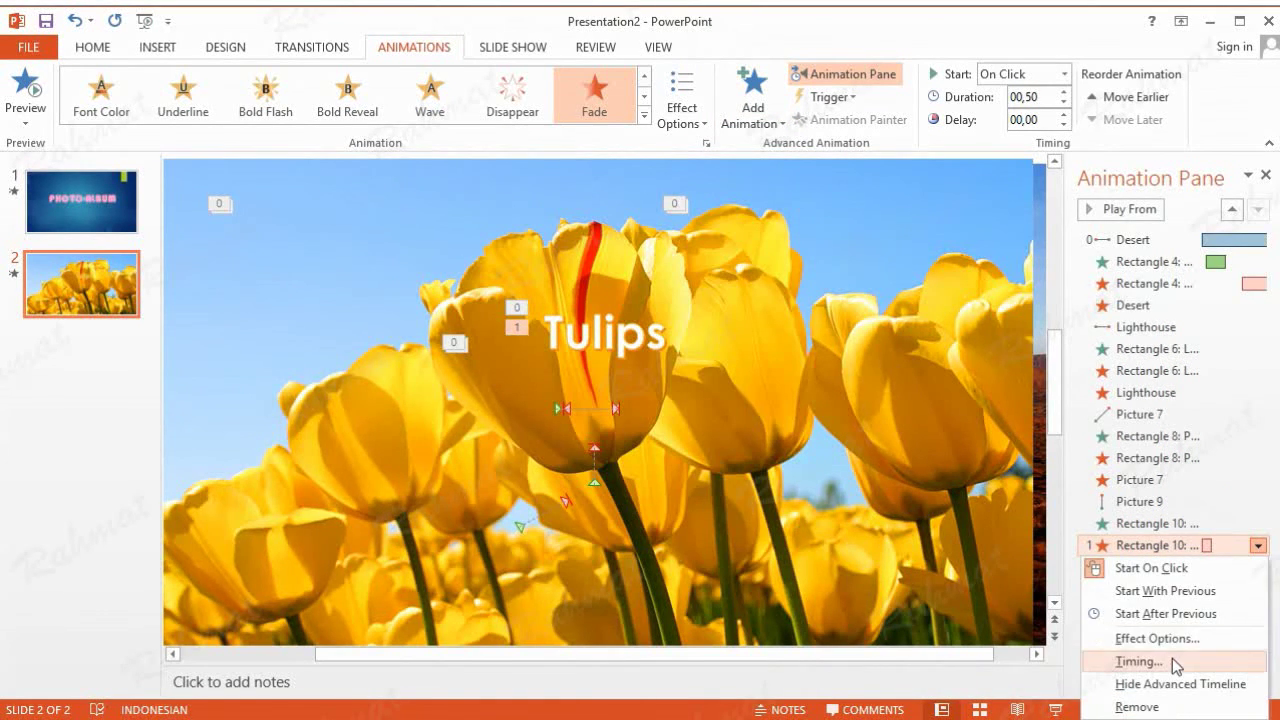
{"action": "left_click", "coordinate": [1140, 661]}
{"action": "left_click", "coordinate": [525, 417]}
{"action": "left_click", "coordinate": [455, 449]}
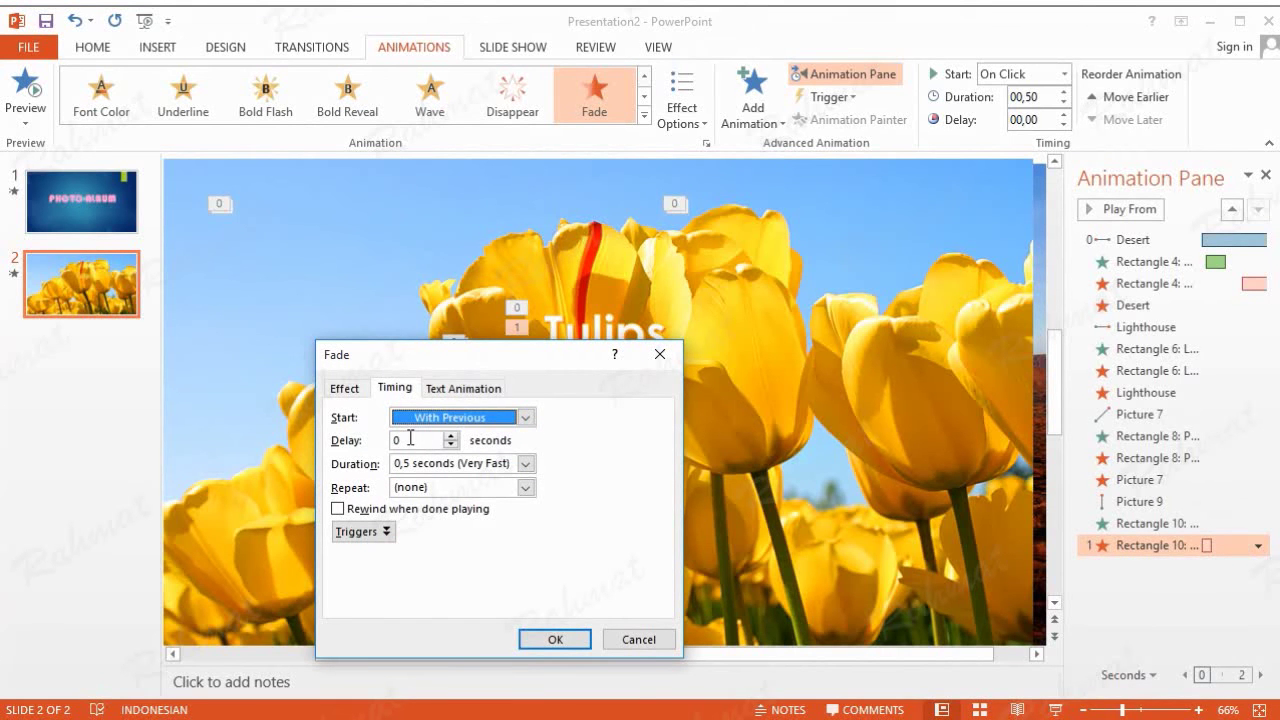
{"action": "left_click", "coordinate": [410, 438]}
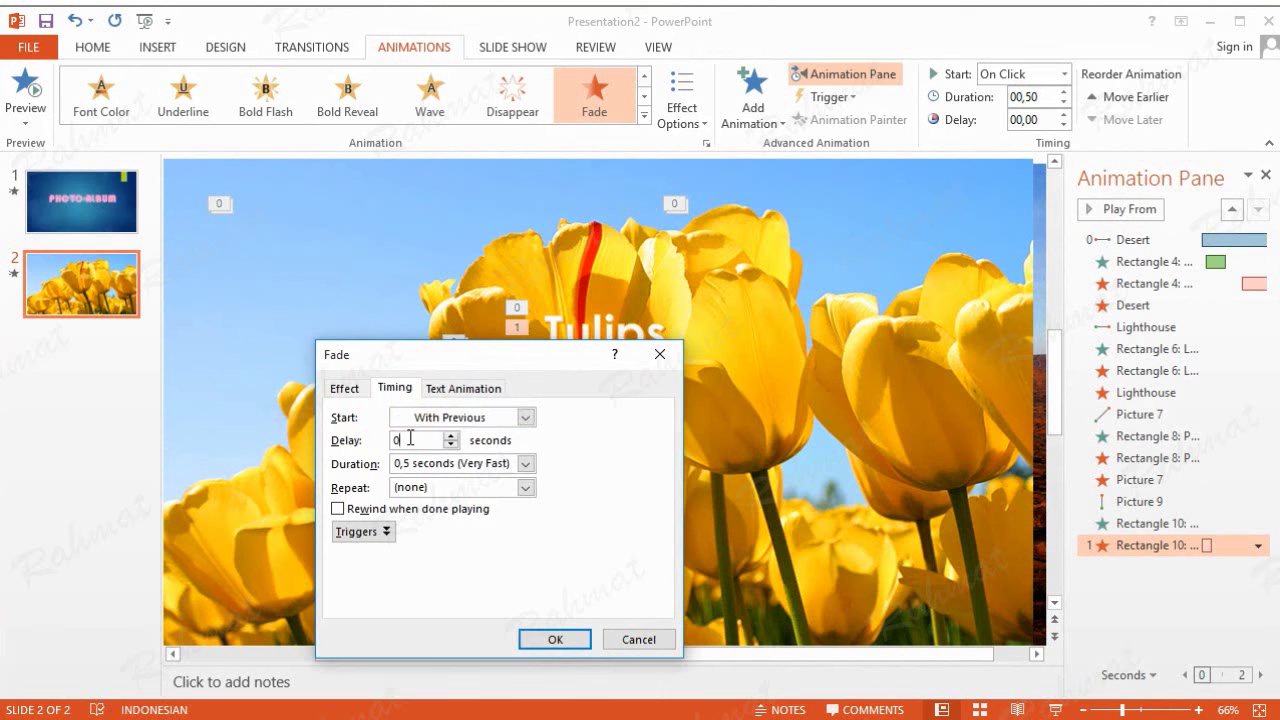
{"action": "left_click_drag", "start_coordinate": [410, 438], "coordinate": [392, 444]}
{"action": "type", "text": "12"}
{"action": "left_click", "coordinate": [525, 463]}
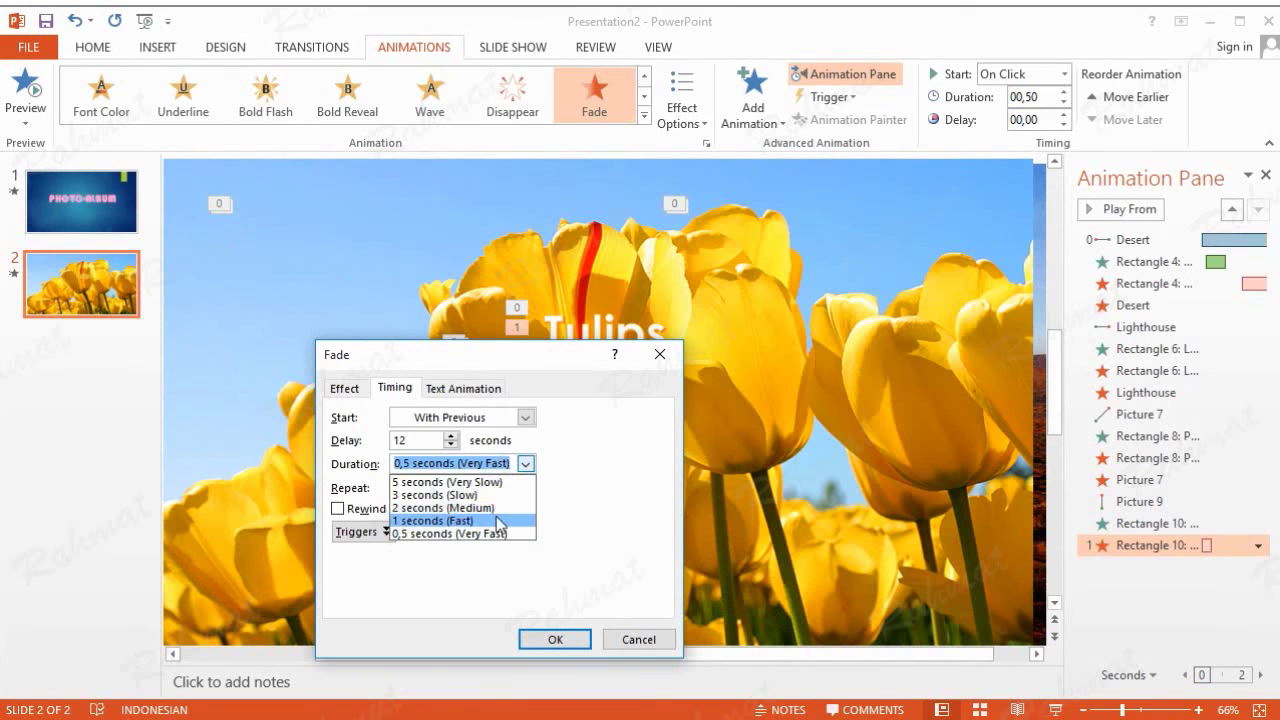
{"action": "left_click", "coordinate": [498, 522]}
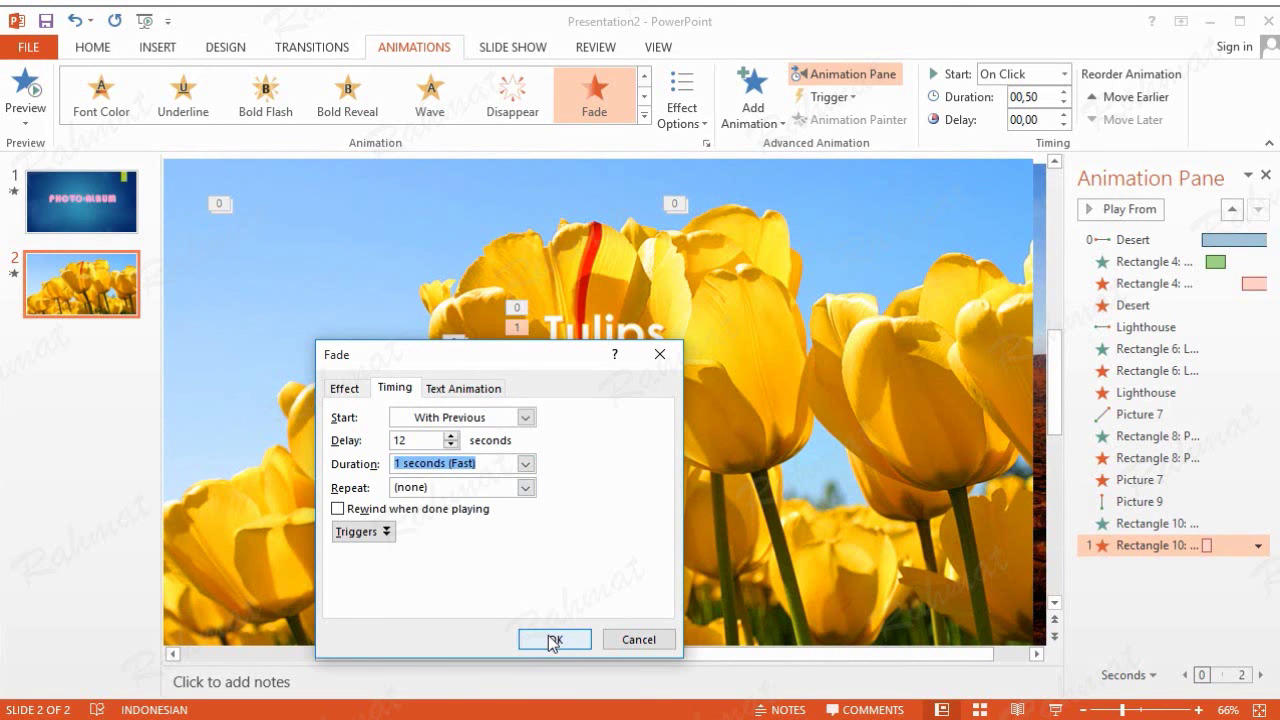
{"action": "left_click", "coordinate": [556, 640]}
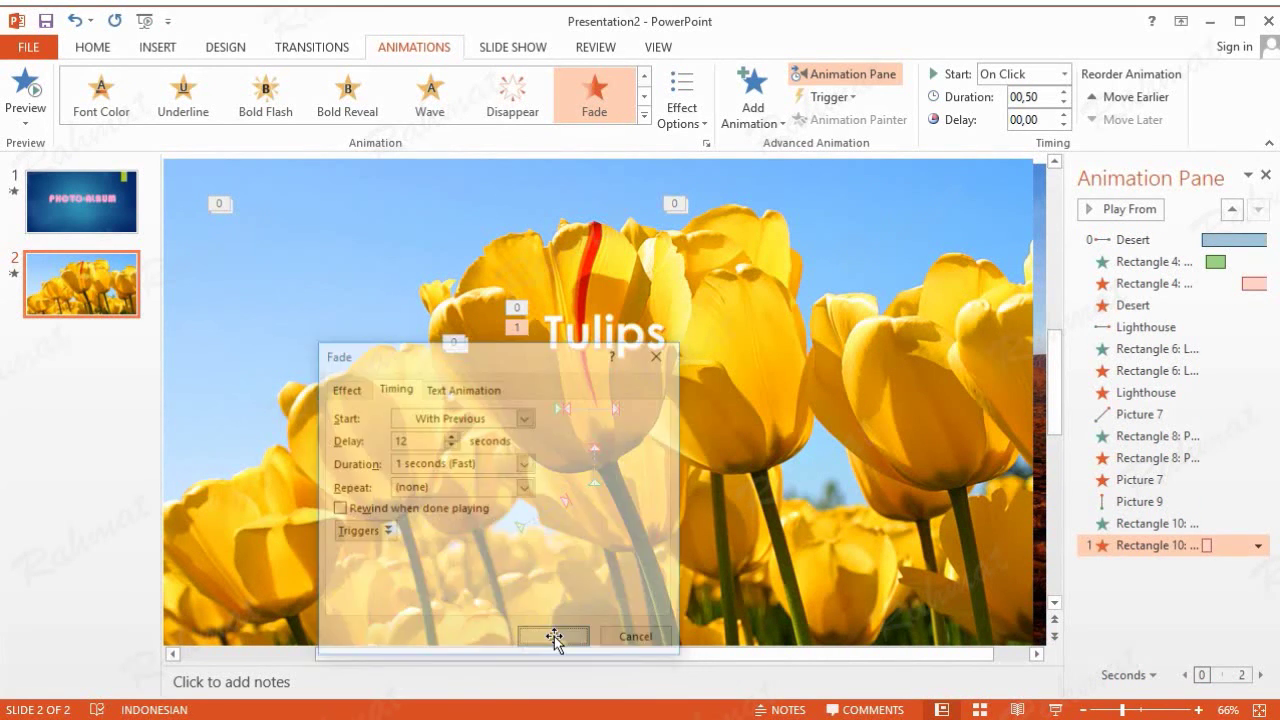
Add a Fade exit effect to the tulip photo
{"action": "left_click", "coordinate": [895, 395]}
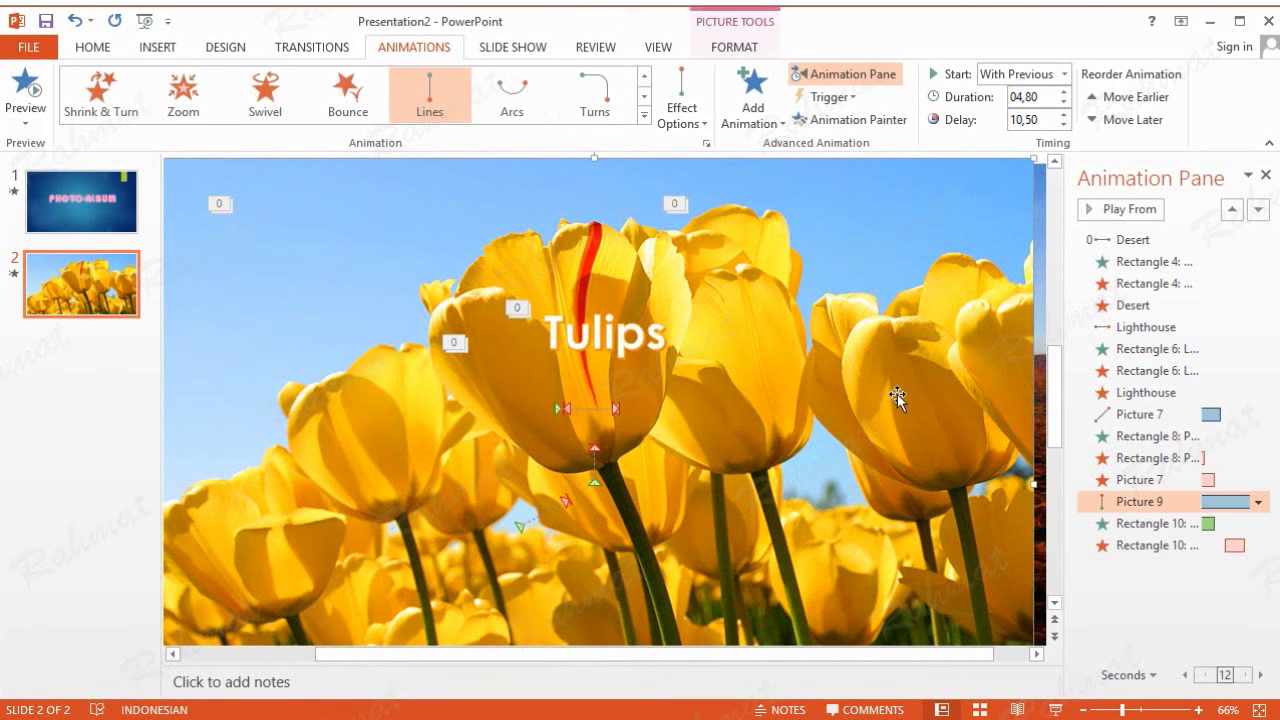
{"action": "left_click", "coordinate": [754, 115]}
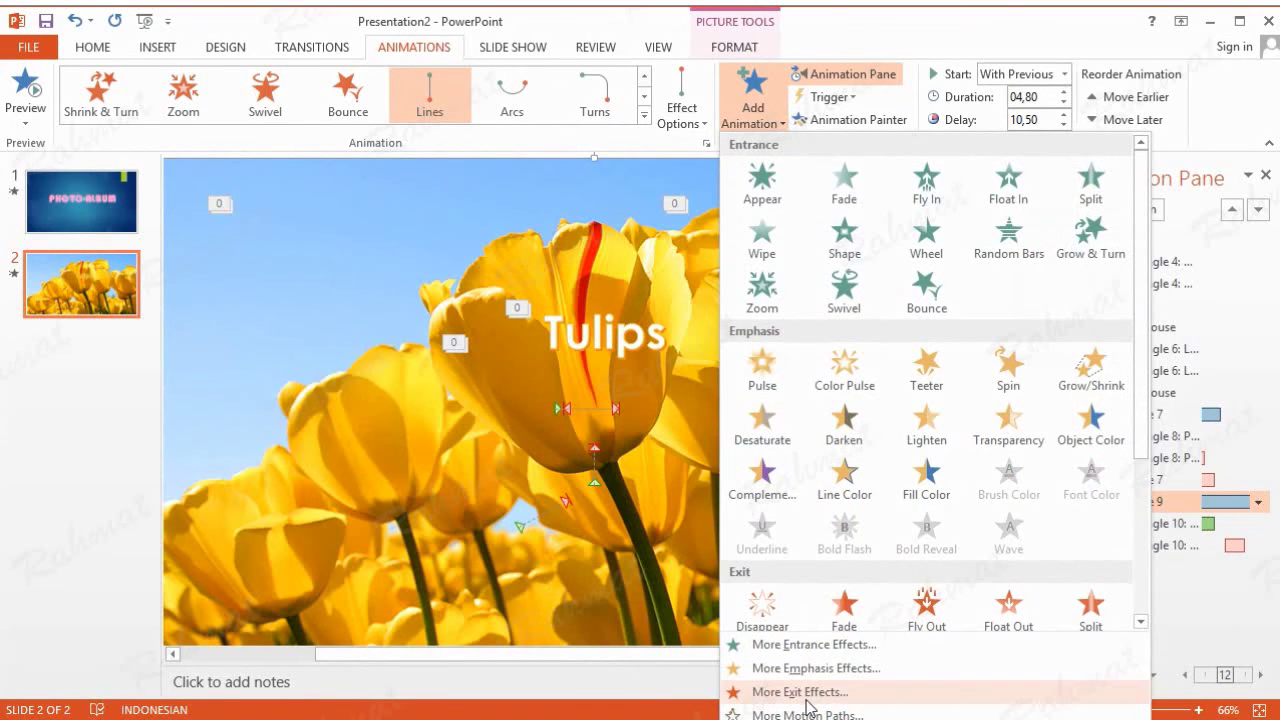
{"action": "left_click", "coordinate": [805, 692]}
{"action": "left_click", "coordinate": [675, 394]}
{"action": "left_click", "coordinate": [651, 562]}
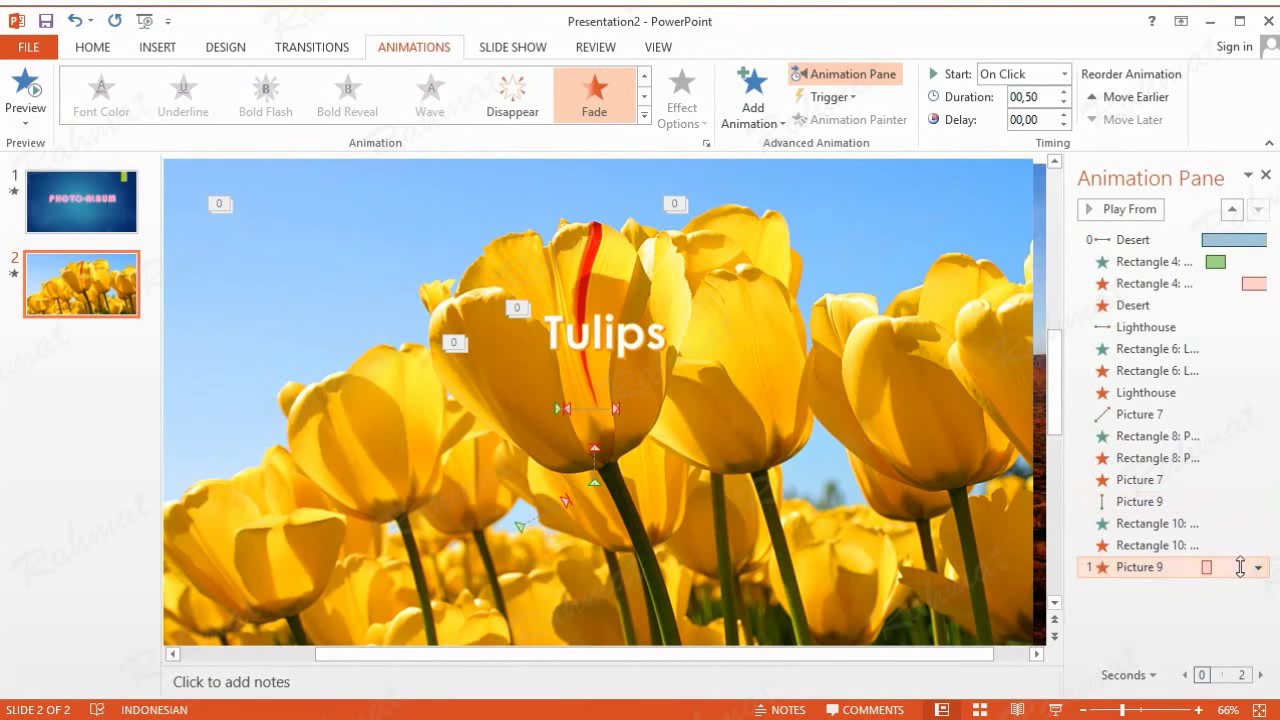
Time the photo's fade-out With Previous, 14 s delay, lasting 1 second
{"action": "left_click", "coordinate": [1258, 567]}
{"action": "left_click", "coordinate": [1155, 686]}
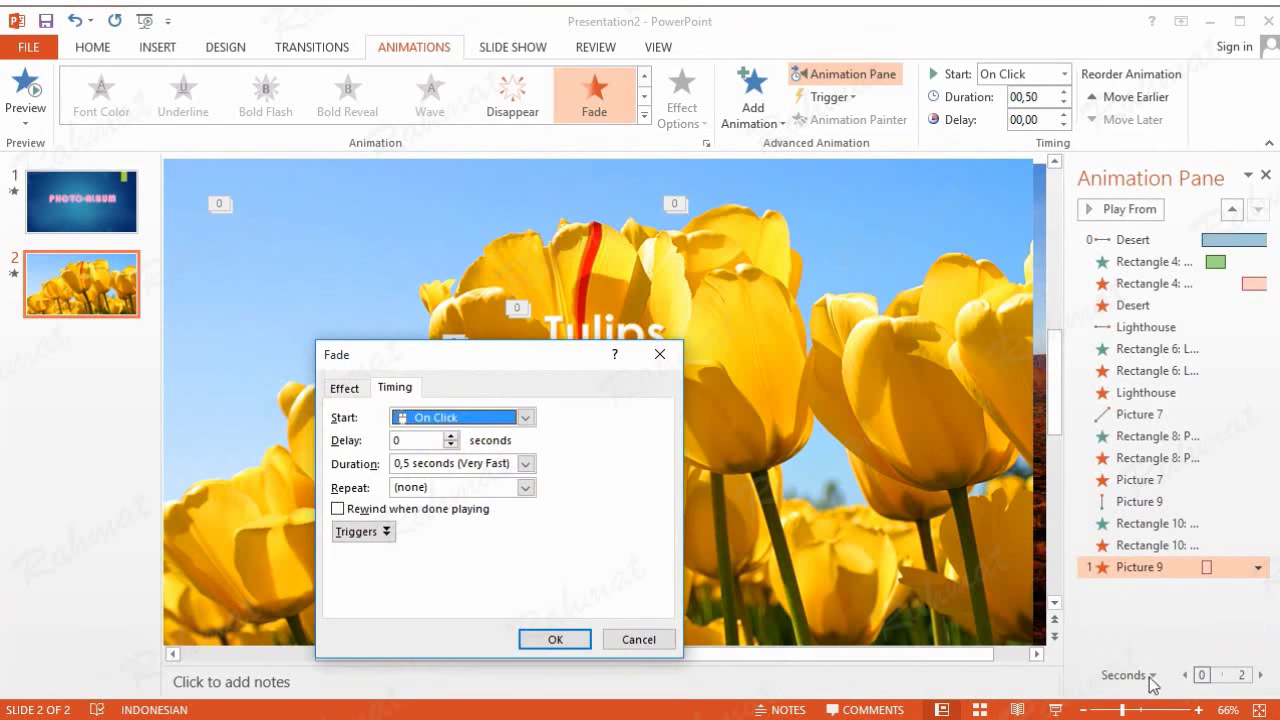
{"action": "left_click", "coordinate": [525, 417]}
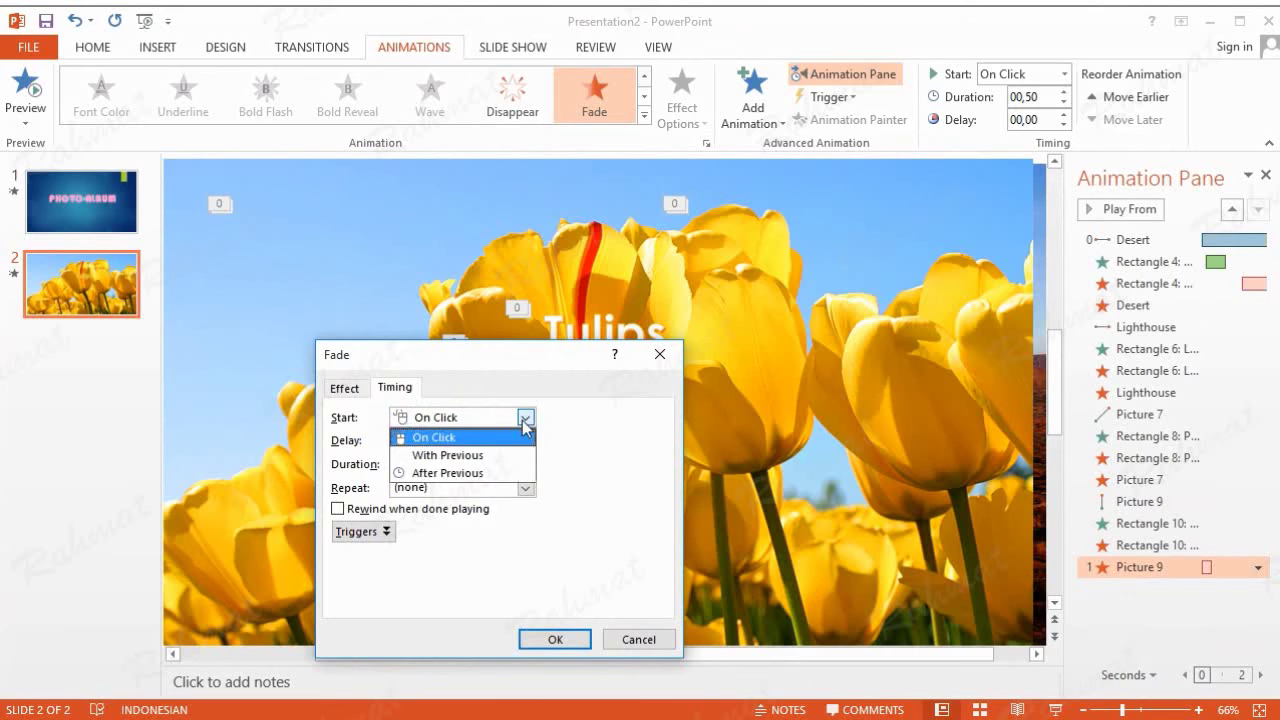
{"action": "left_click", "coordinate": [480, 451]}
{"action": "left_click_drag", "start_coordinate": [432, 441], "coordinate": [364, 437]}
{"action": "type", "text": "14"}
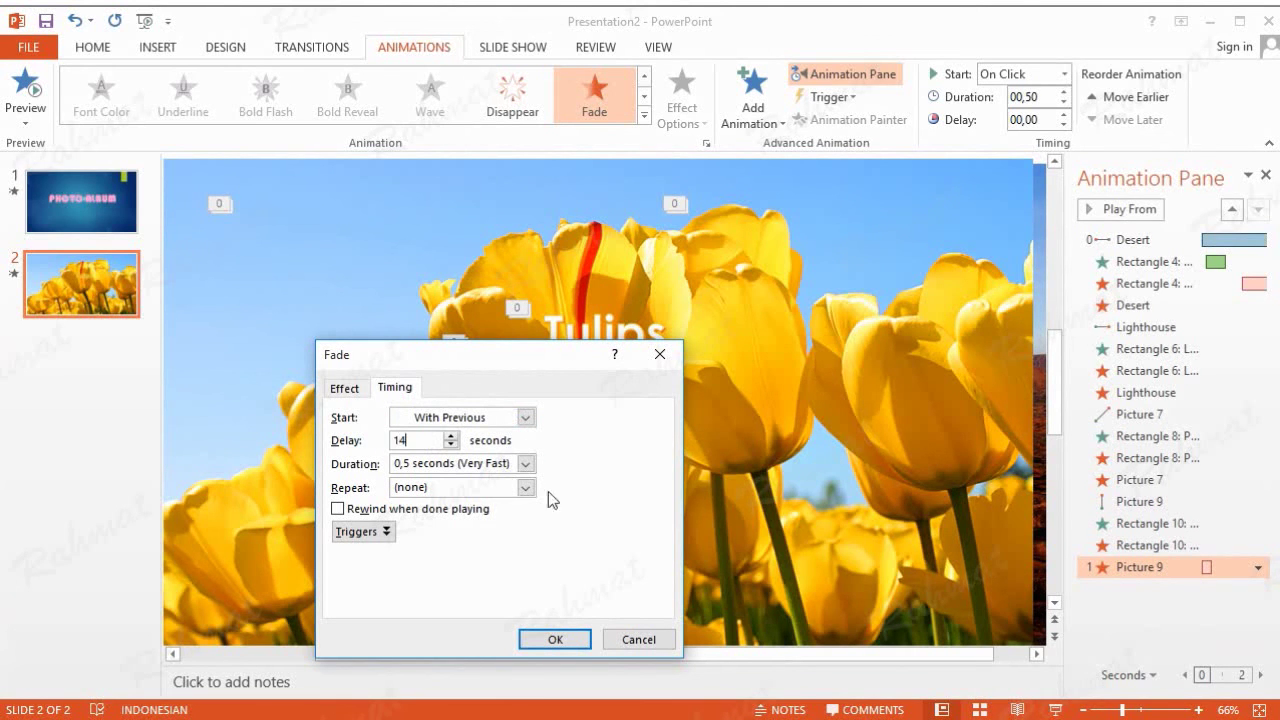
{"action": "left_click", "coordinate": [525, 463]}
{"action": "left_click", "coordinate": [450, 519]}
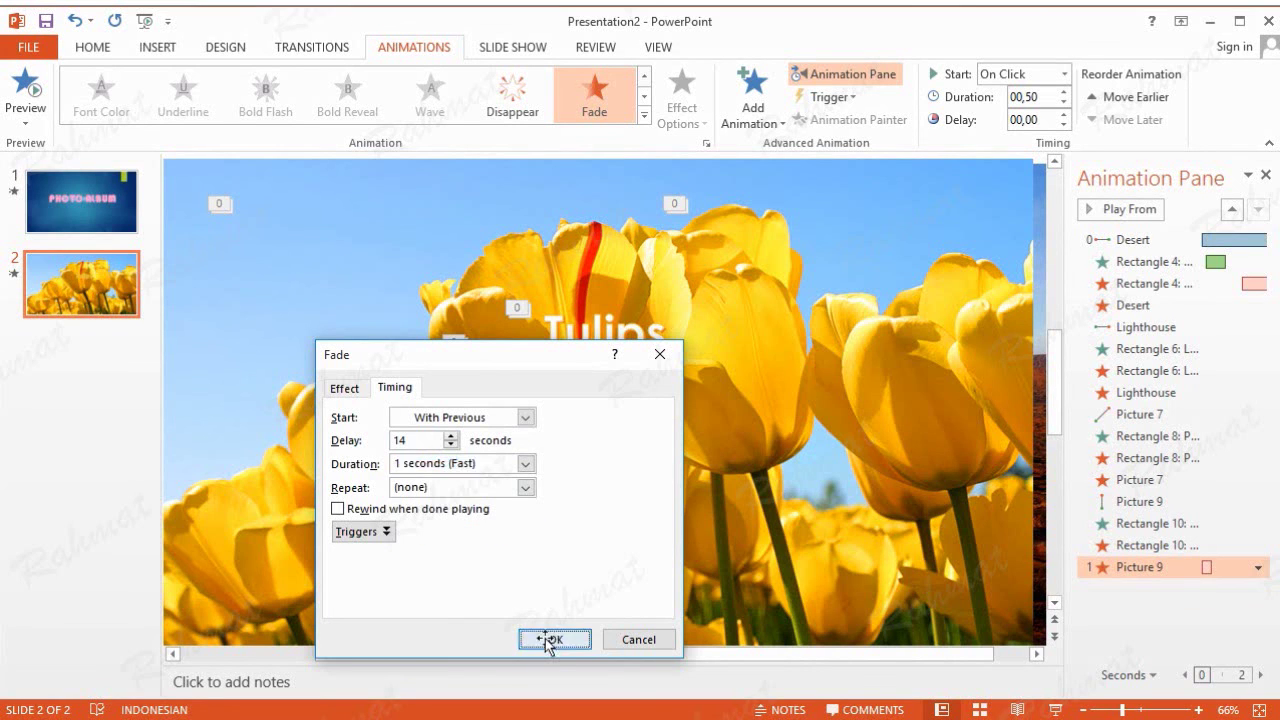
{"action": "left_click", "coordinate": [547, 640]}
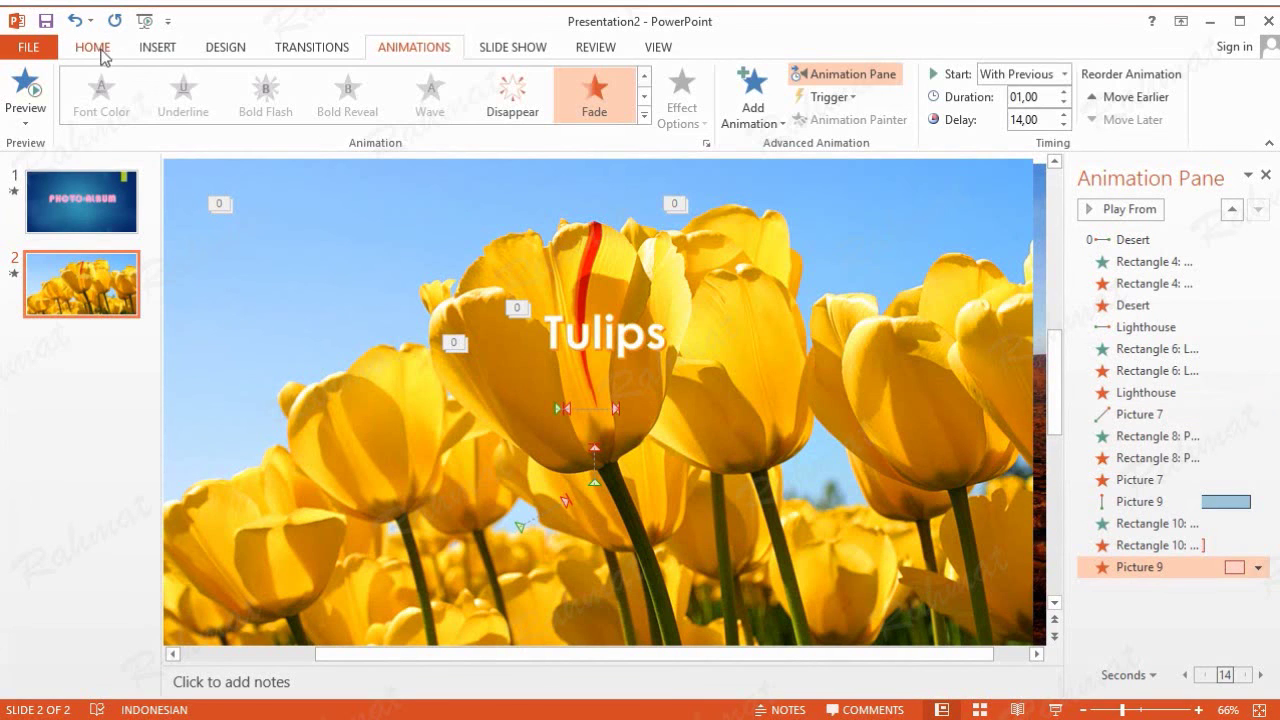
{"action": "left_click", "coordinate": [92, 47]}
Rename Picture 9 to 'Tulips' and Picture 7 to 'Penguins' in the Selection Pane
{"action": "left_click", "coordinate": [846, 266]}
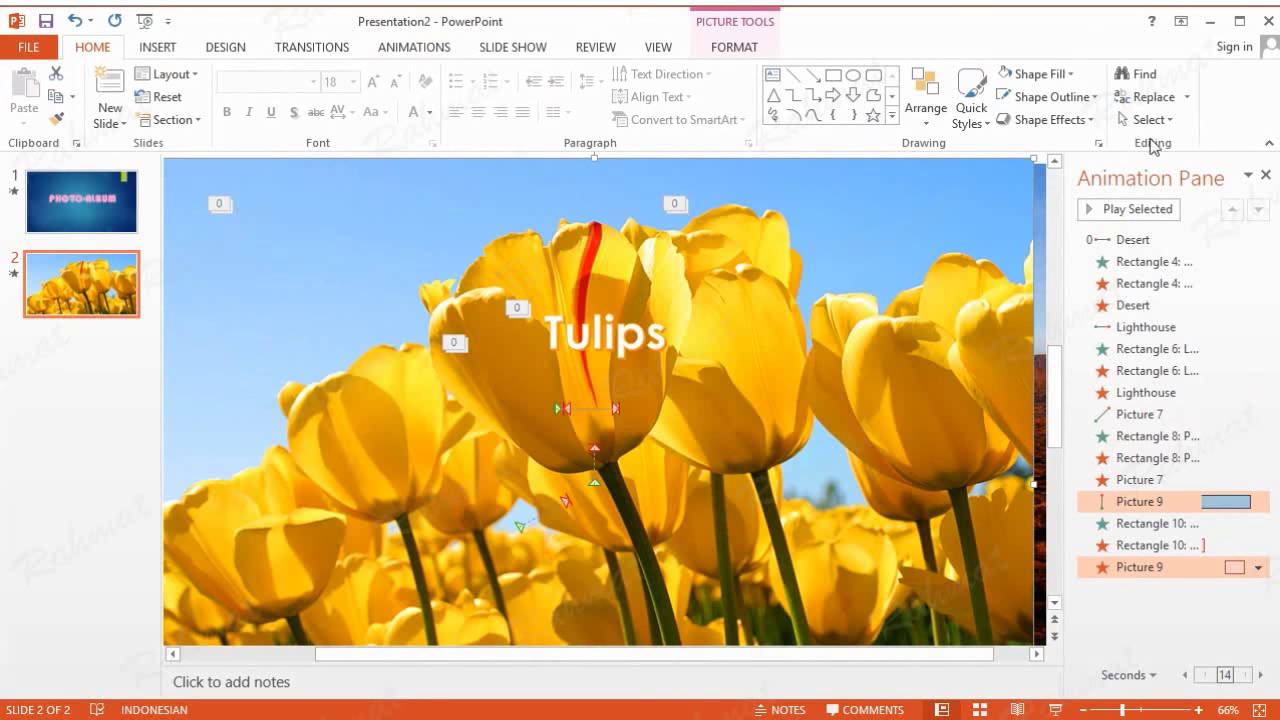
{"action": "left_click", "coordinate": [1160, 122]}
{"action": "left_click", "coordinate": [1180, 191]}
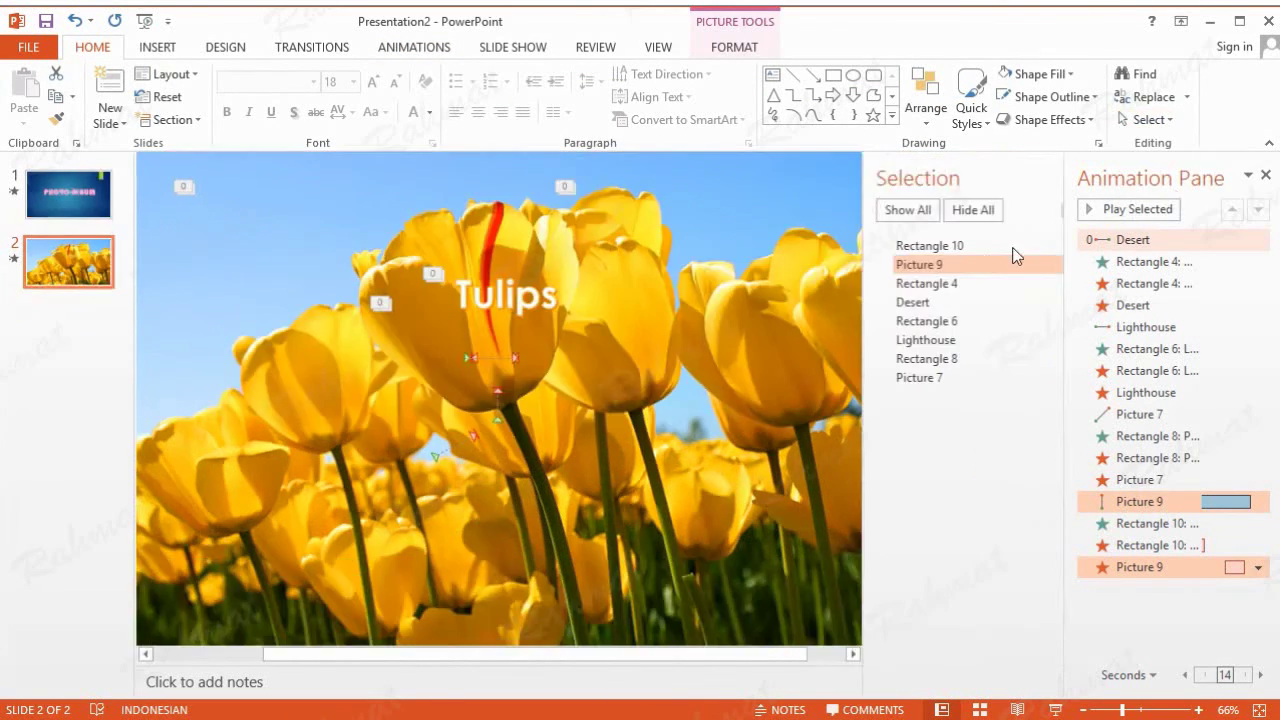
{"action": "left_click", "coordinate": [890, 266]}
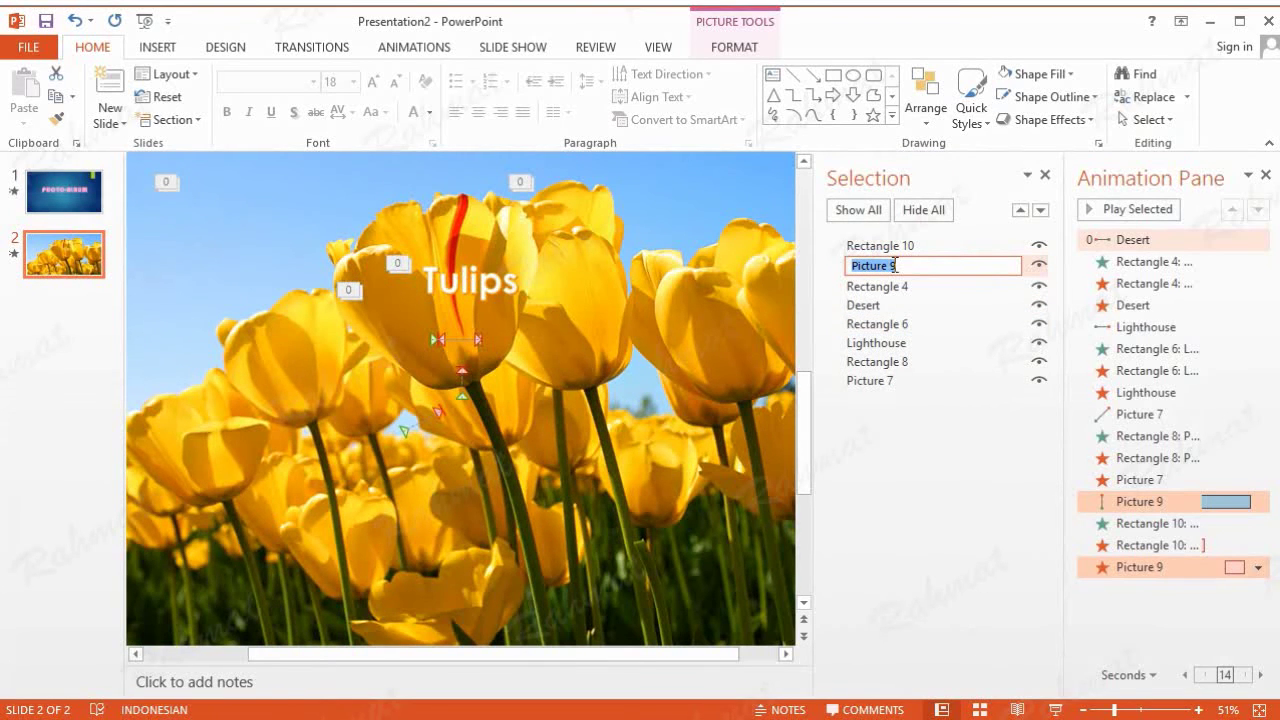
{"action": "type", "text": "Tulips"}
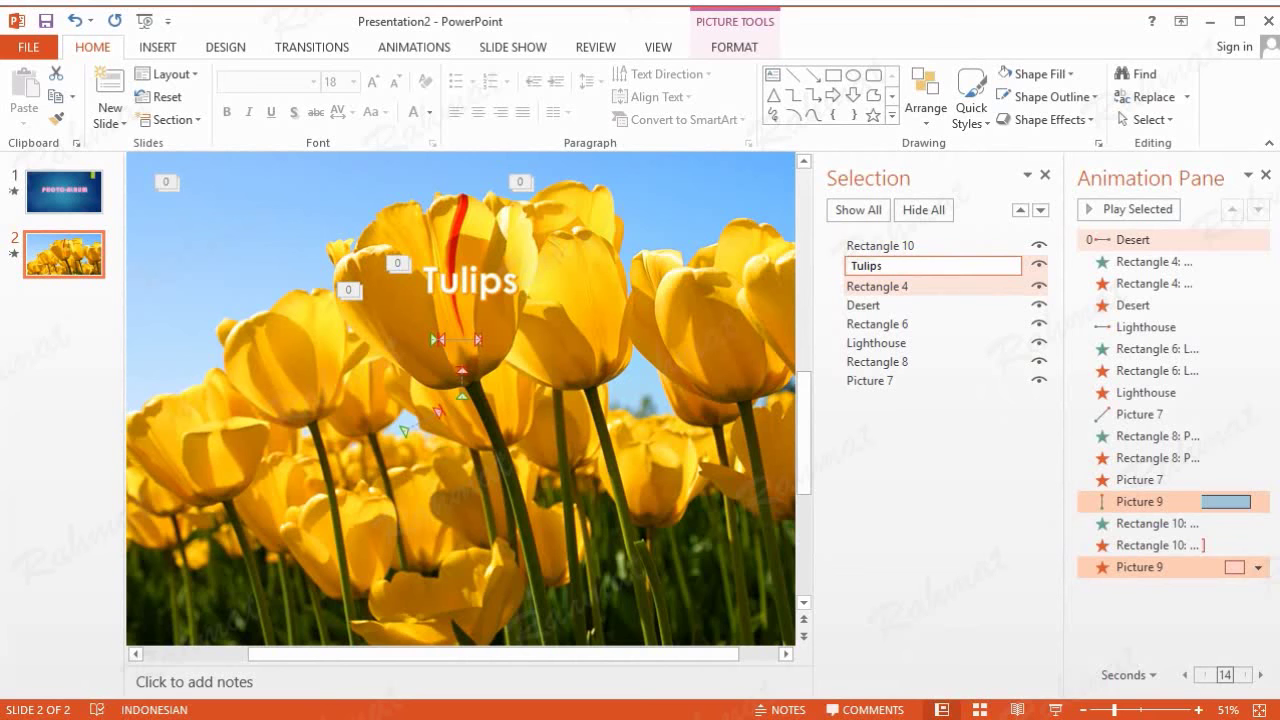
{"action": "key", "text": "Return"}
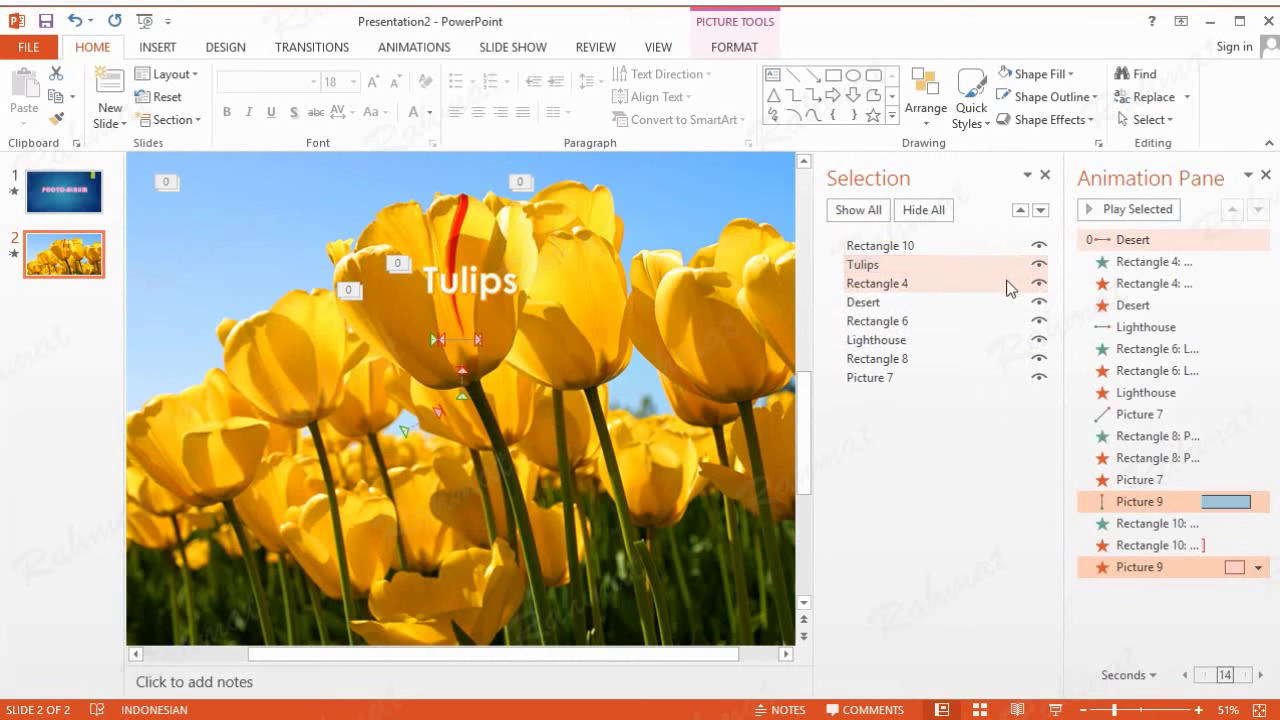
{"action": "double_click", "coordinate": [888, 378]}
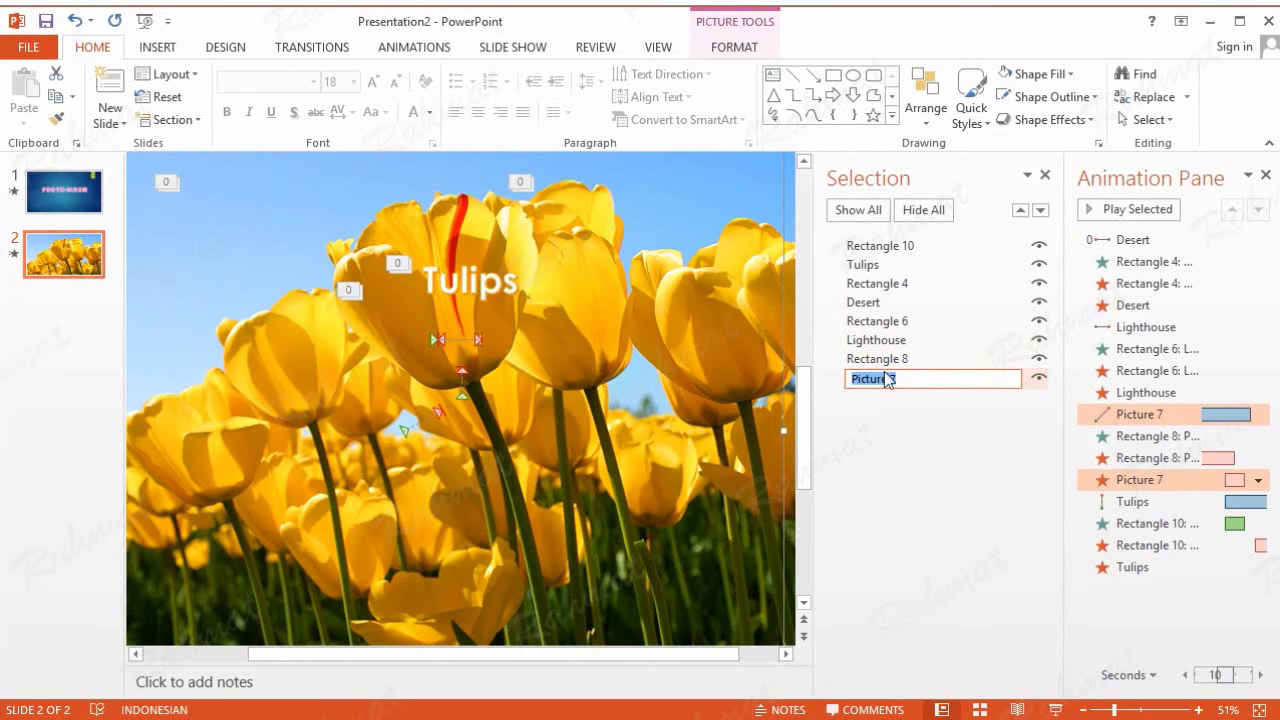
{"action": "type", "text": "Peng"}
{"action": "key", "text": "Return"}
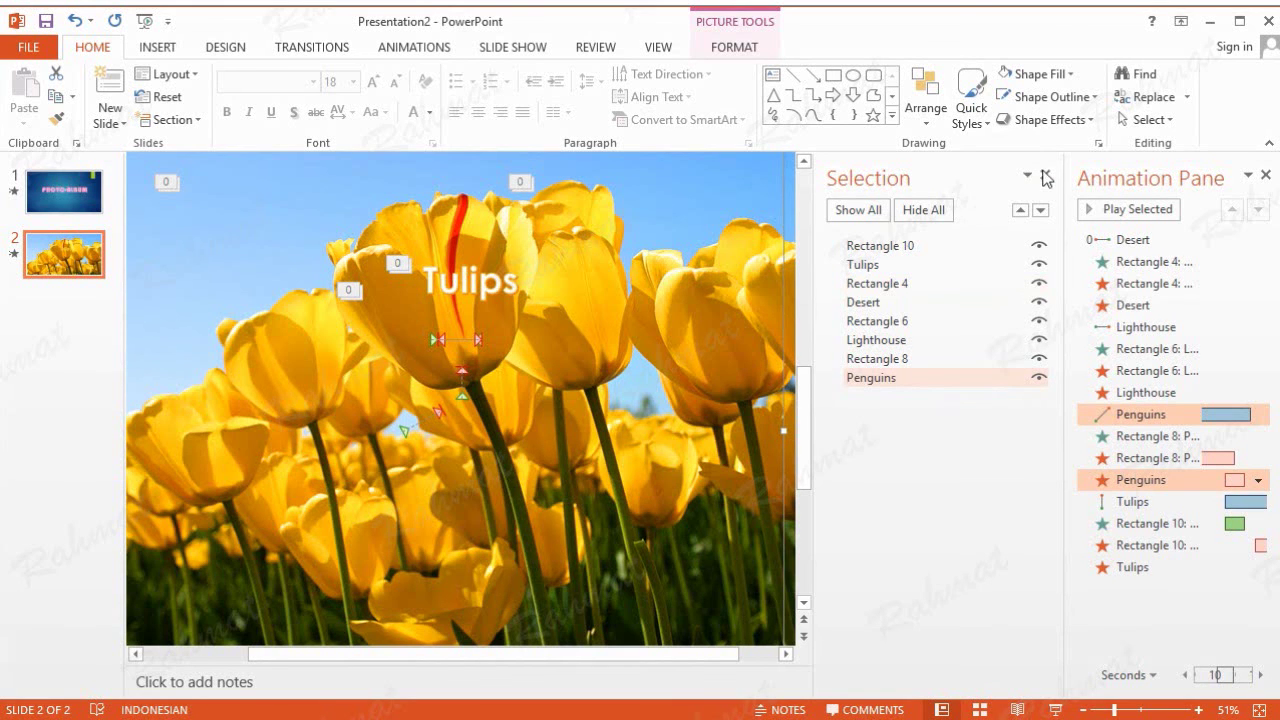
{"action": "left_click", "coordinate": [1045, 175]}
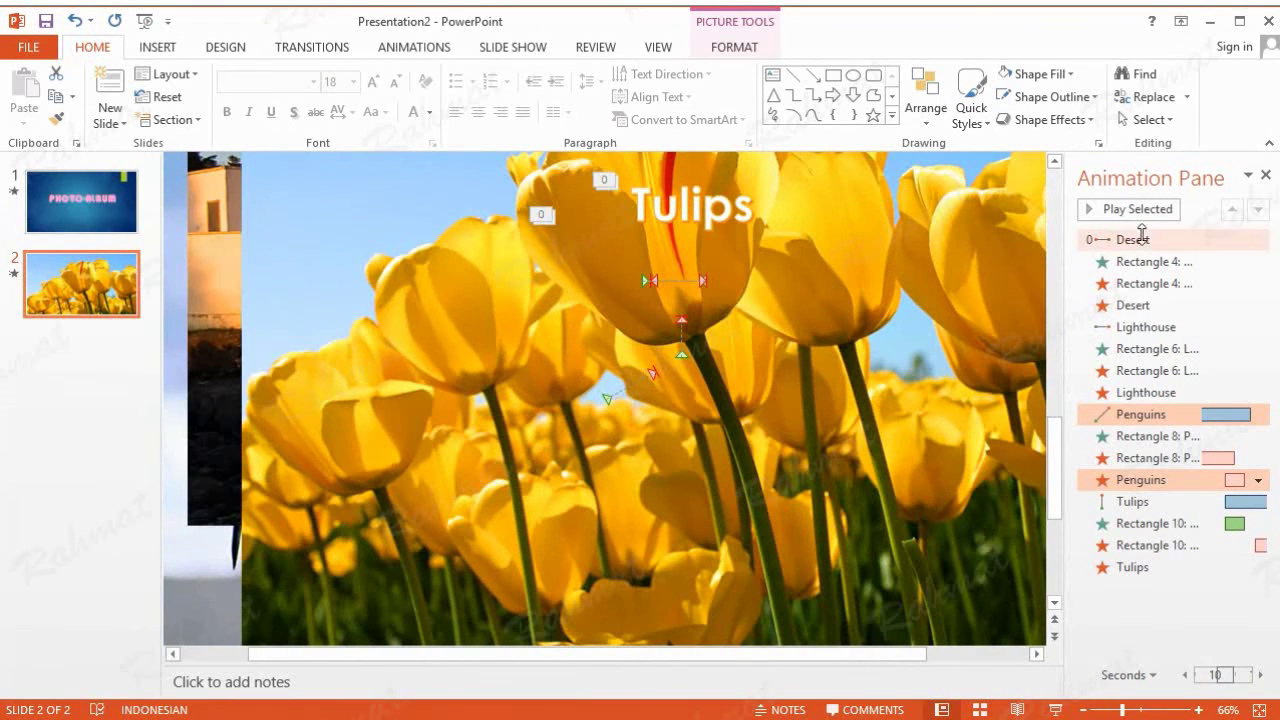
Add a new slide after Tulips and delete its title and content placeholders
{"action": "left_click", "coordinate": [1088, 634]}
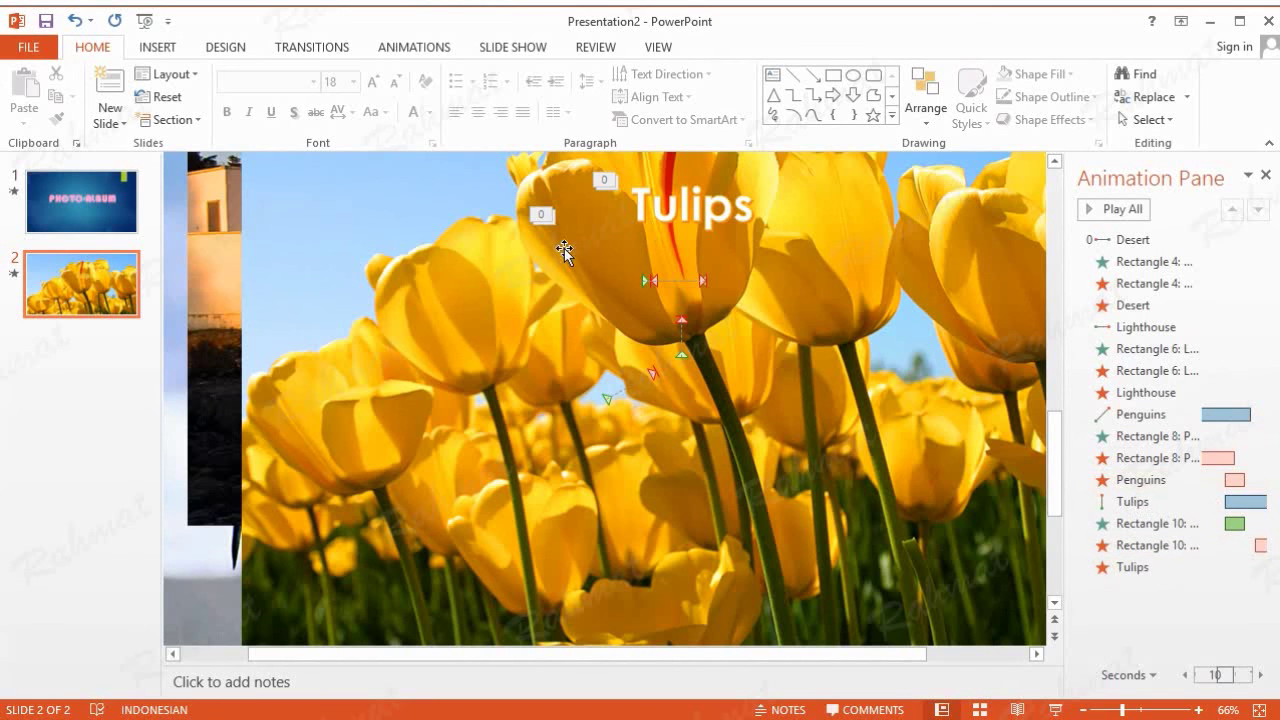
{"action": "right_click", "coordinate": [126, 377]}
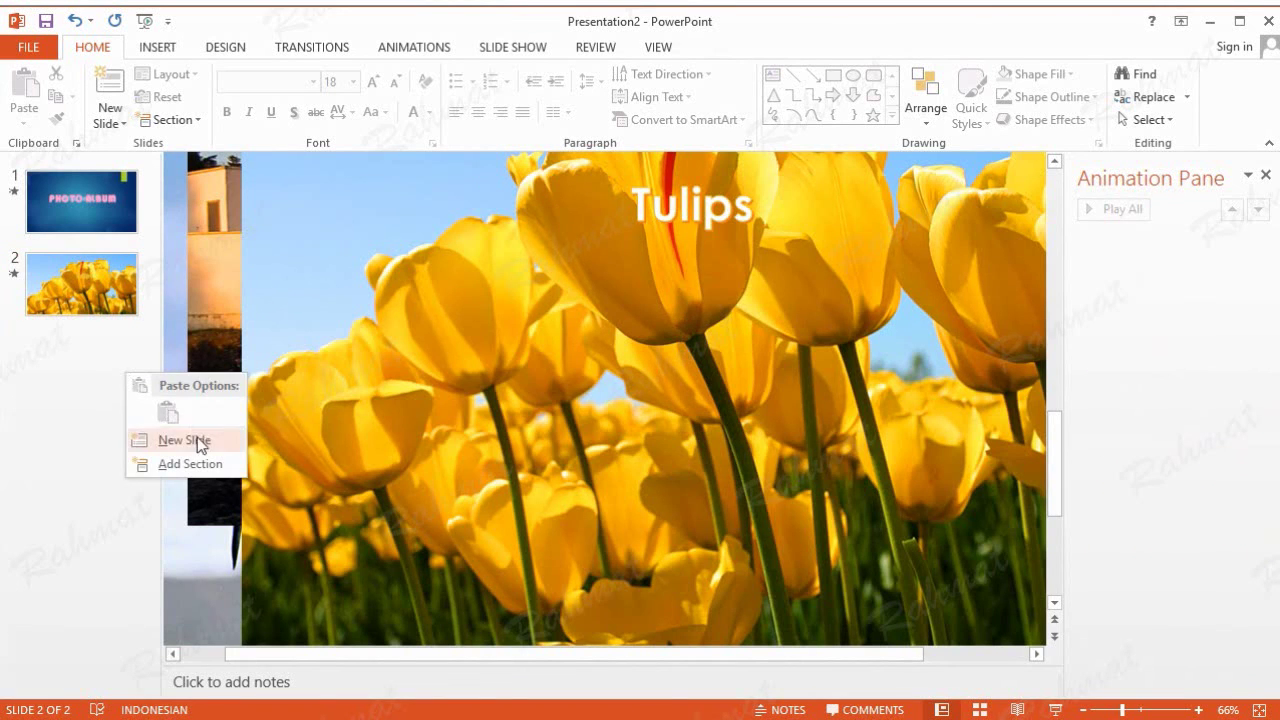
{"action": "left_click", "coordinate": [194, 441]}
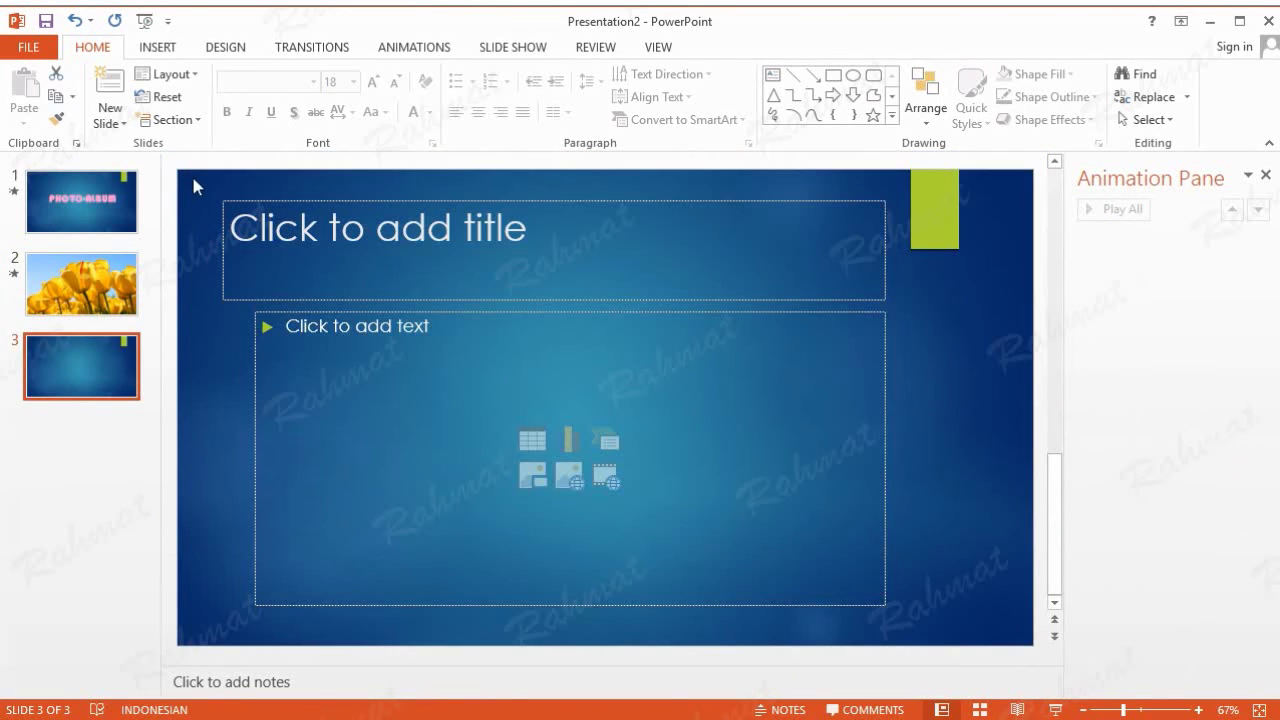
{"action": "left_click_drag", "start_coordinate": [192, 185], "coordinate": [967, 630]}
{"action": "key", "text": "Delete"}
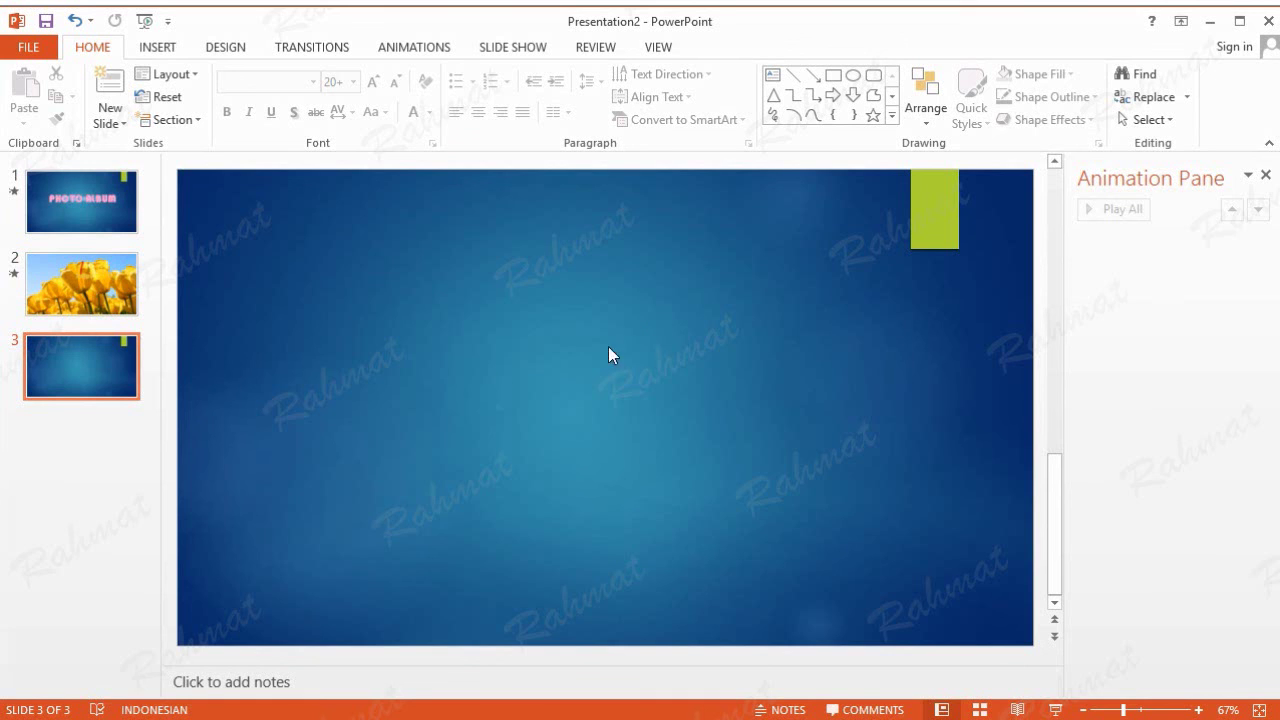
Apply the dark teal theme variant to the Tulips slide only
{"action": "left_click", "coordinate": [118, 273]}
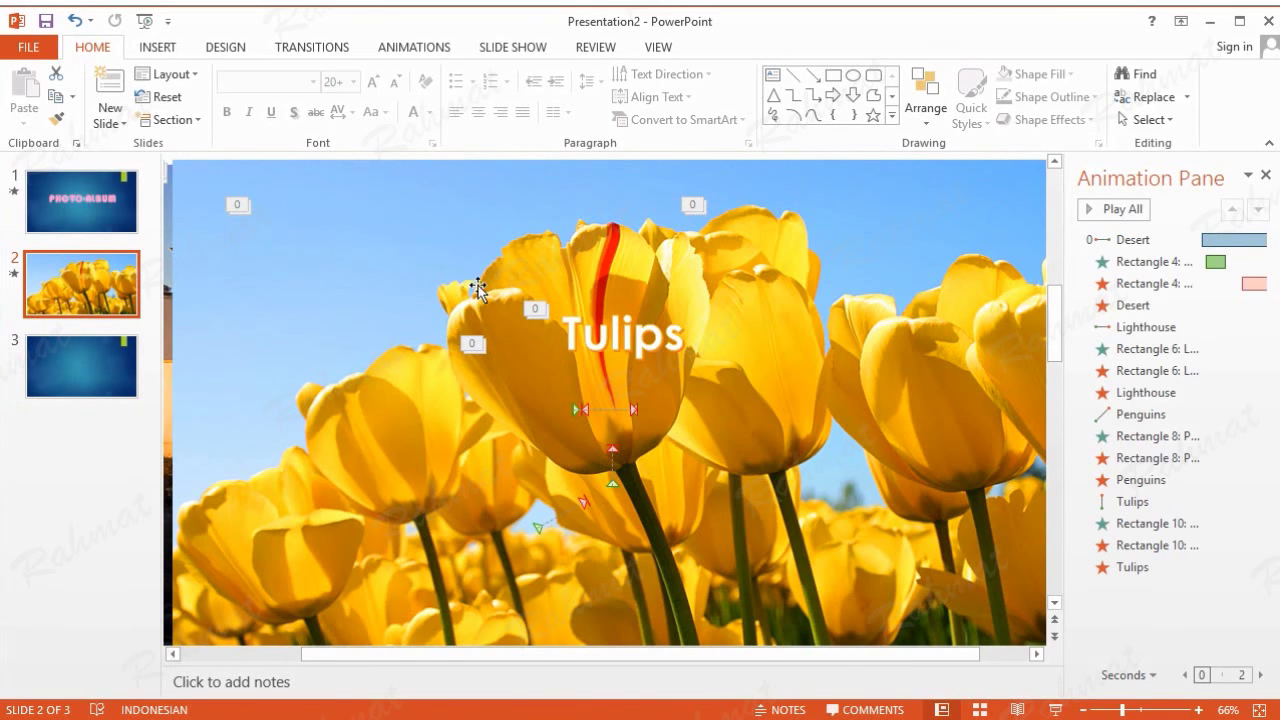
{"action": "left_click", "coordinate": [228, 50]}
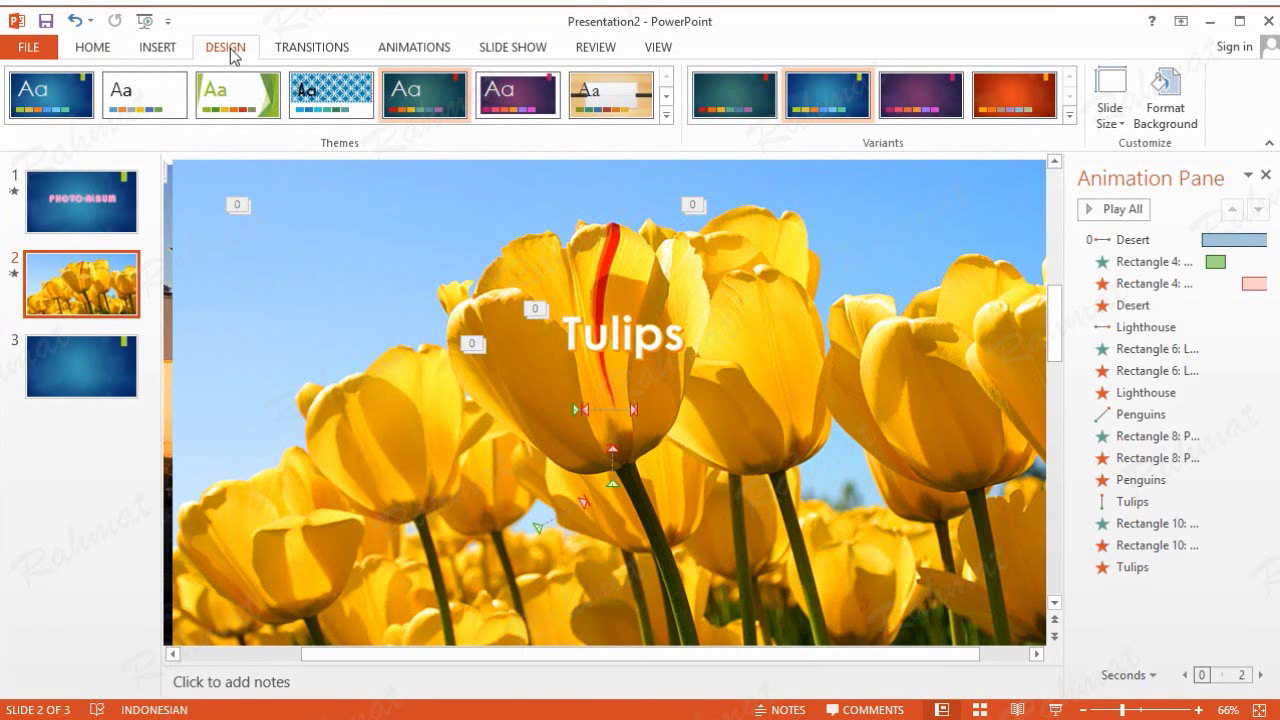
{"action": "right_click", "coordinate": [757, 101]}
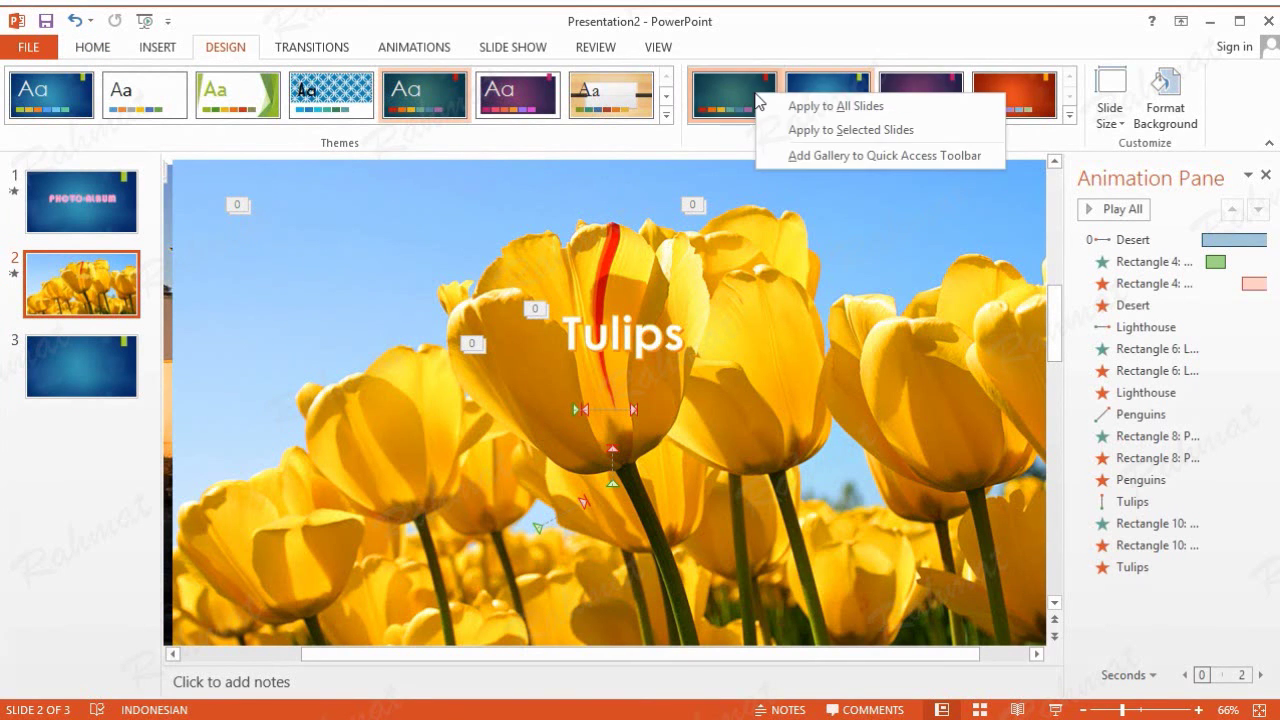
{"action": "left_click", "coordinate": [813, 132]}
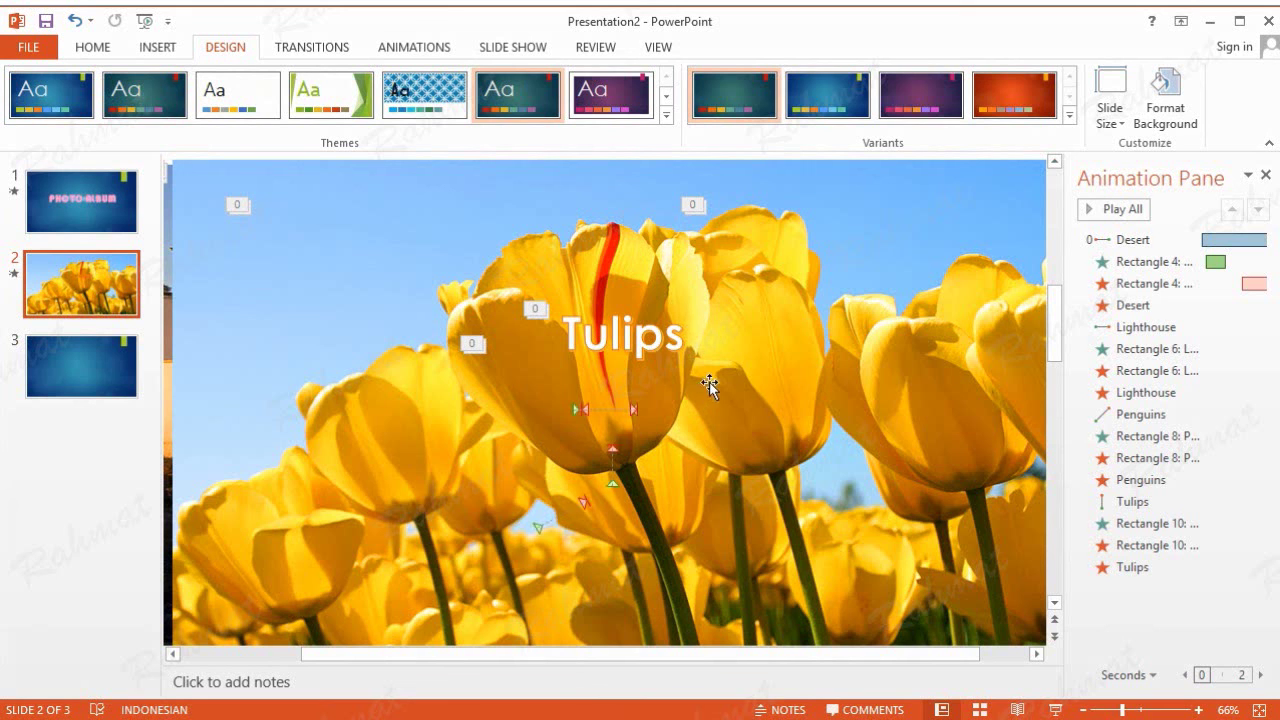
Apply the same teal variant to the blank third slide
{"action": "left_click", "coordinate": [83, 376]}
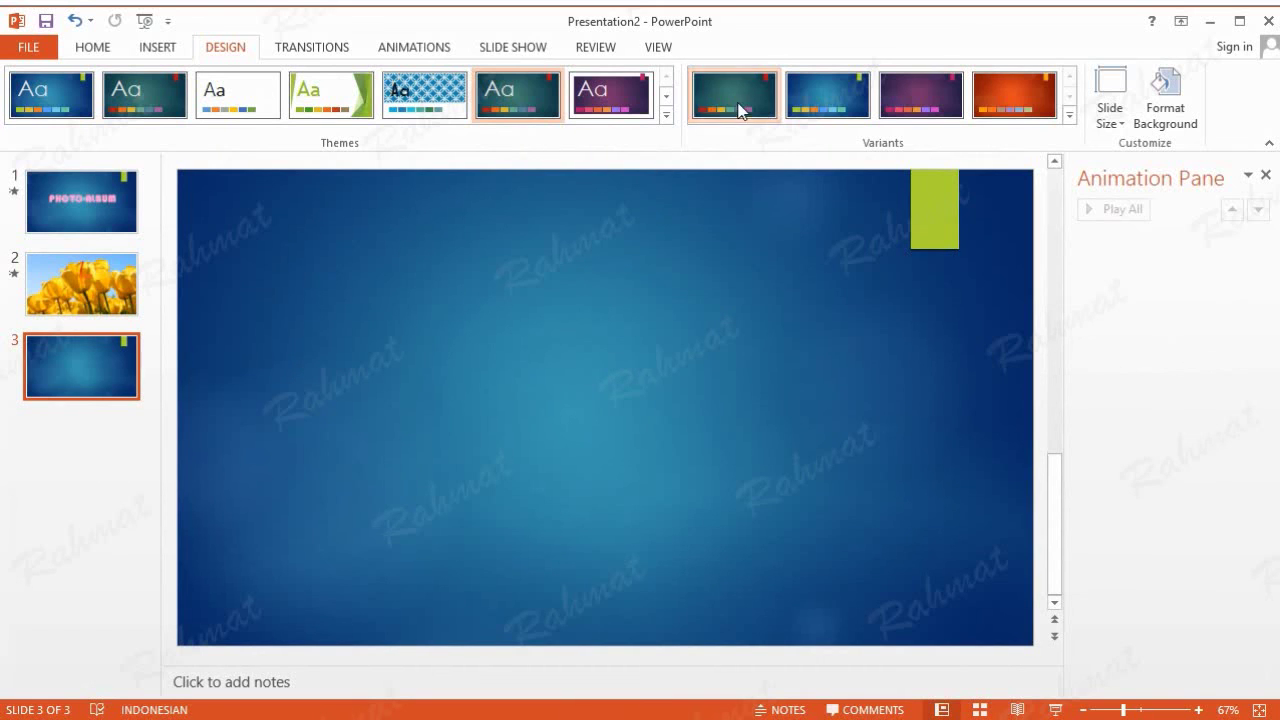
{"action": "right_click", "coordinate": [740, 108]}
{"action": "left_click", "coordinate": [803, 163]}
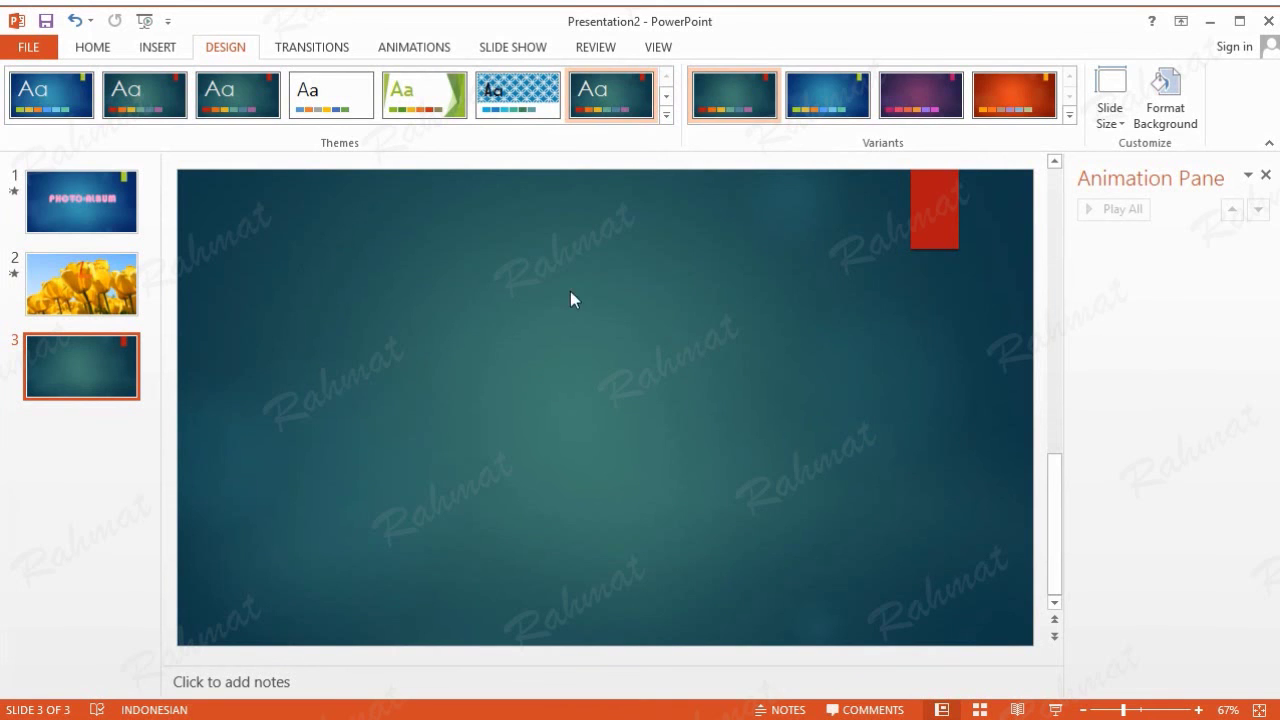
{"action": "left_click", "coordinate": [318, 50]}
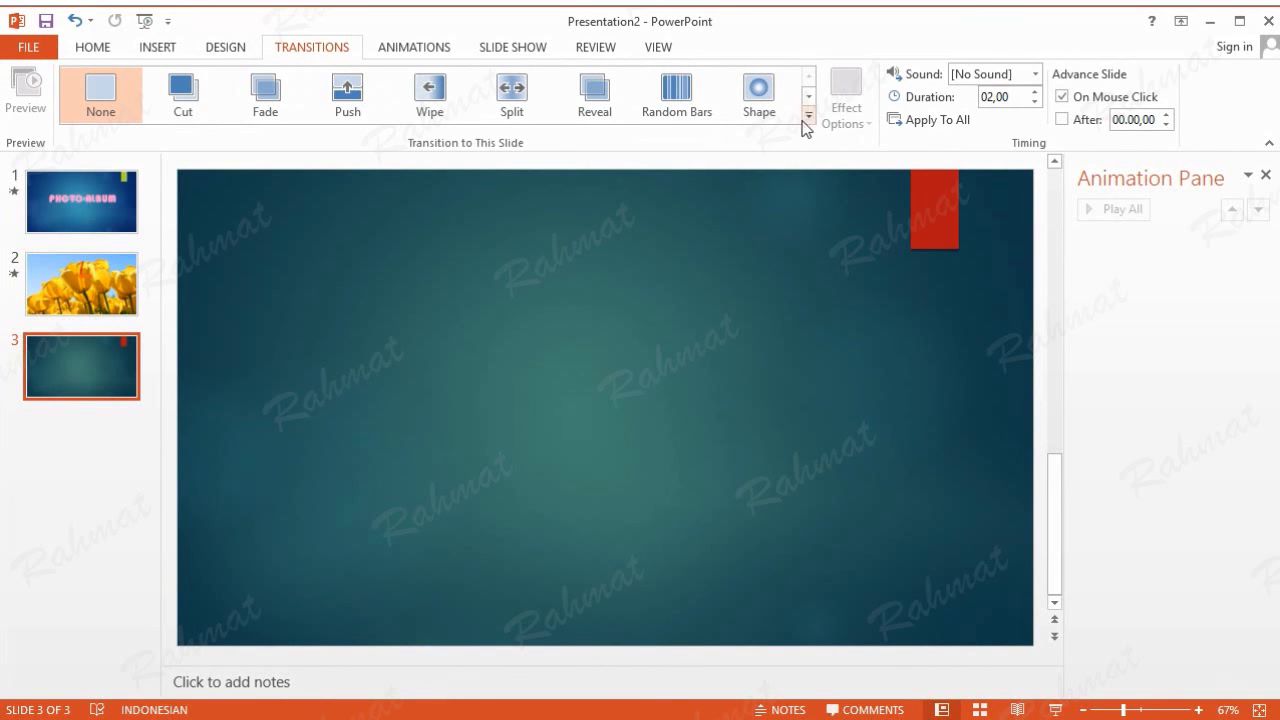
Give slide 3 a Random Bars transition advancing after 00.04,00 instead of on mouse click
{"action": "left_click", "coordinate": [686, 103]}
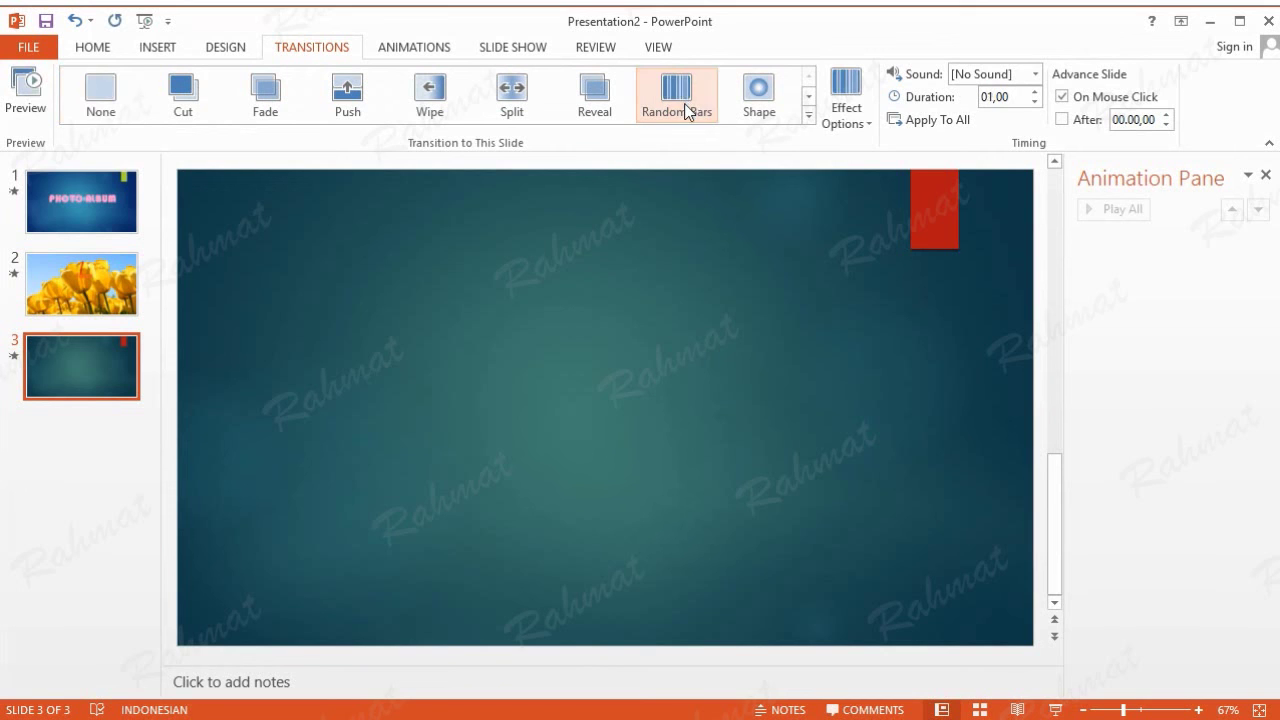
{"action": "left_click", "coordinate": [1063, 119]}
{"action": "left_click", "coordinate": [1066, 97]}
{"action": "type", "text": "4"}
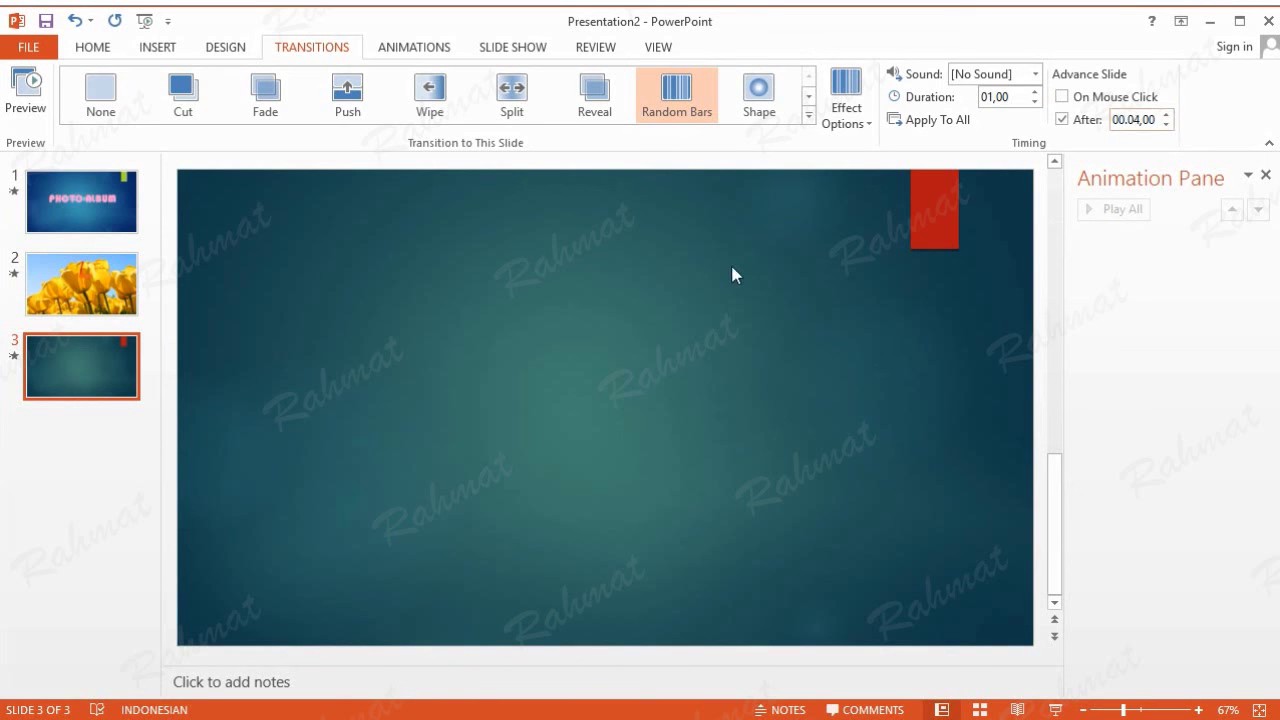
Insert a WordArt title reading 'Thank you...' on slide 3 and move it up slightly
{"action": "left_click", "coordinate": [168, 50]}
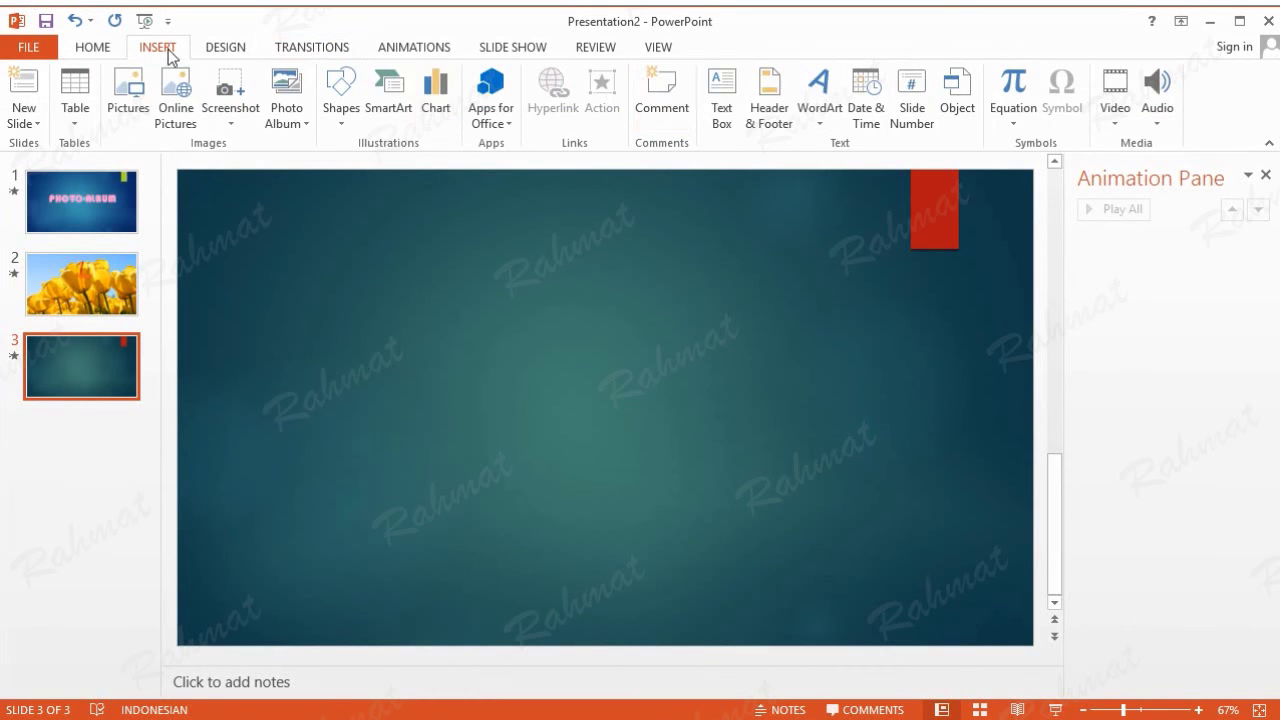
{"action": "left_click", "coordinate": [821, 124]}
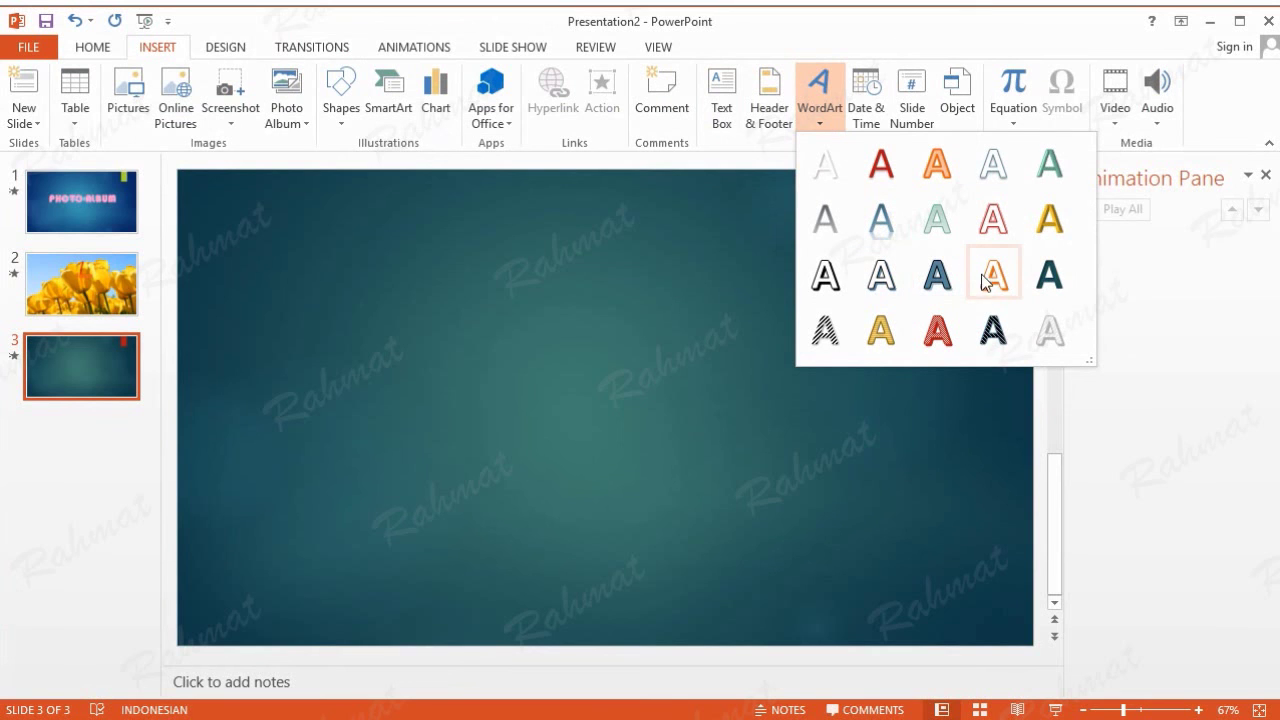
{"action": "left_click", "coordinate": [881, 215]}
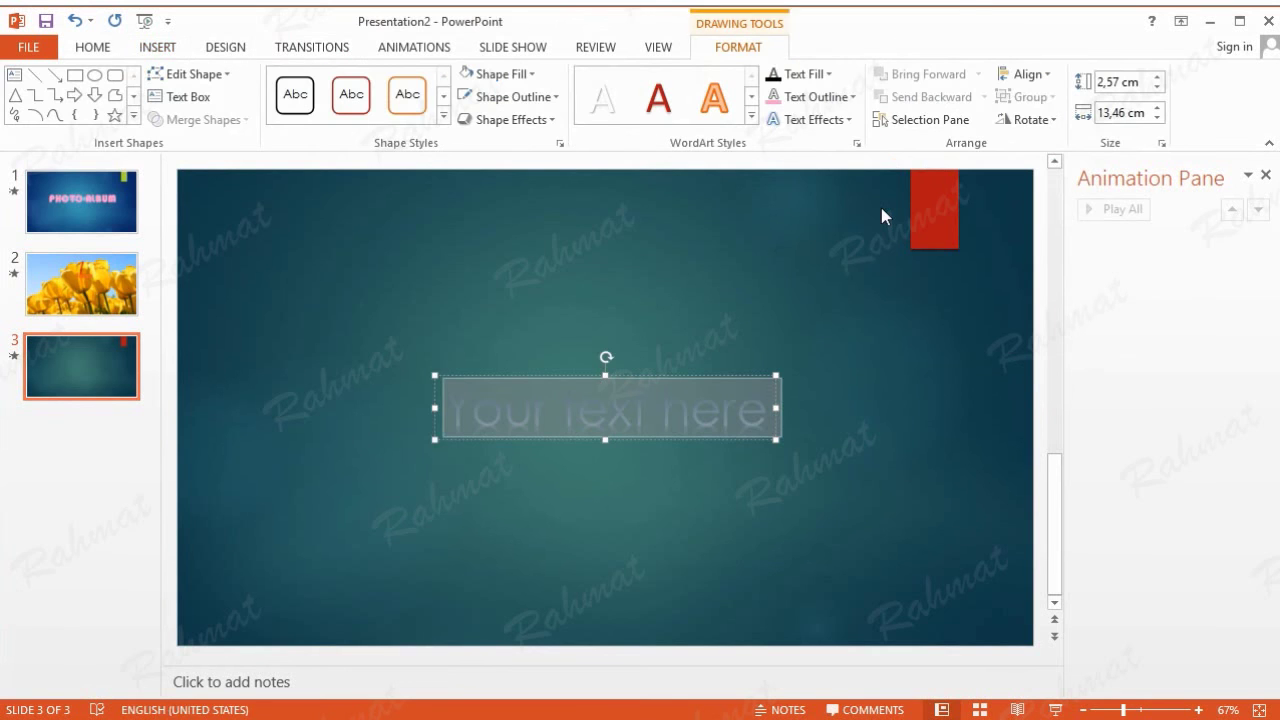
{"action": "type", "text": "mabnk"}
{"action": "key", "text": "BackSpace"}
{"action": "key", "text": "BackSpace"}
{"action": "key", "text": "BackSpace"}
{"action": "key", "text": "BackSpace"}
{"action": "key", "text": "BackSpace"}
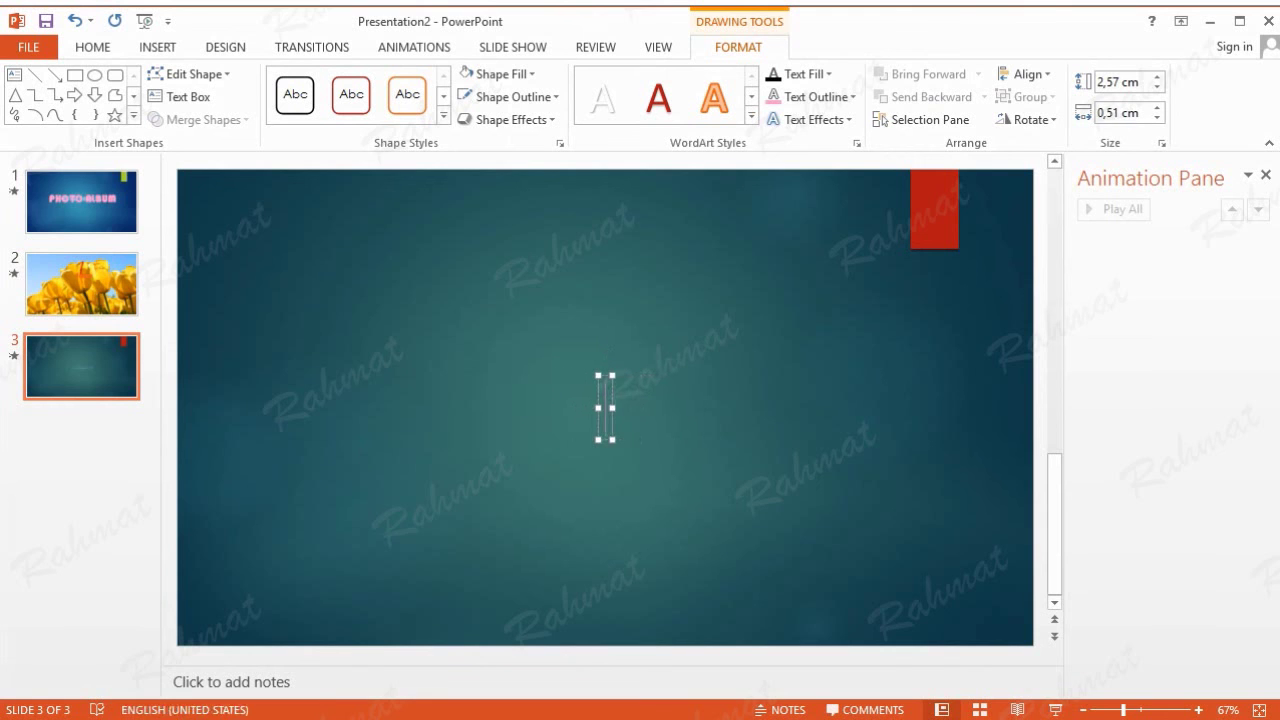
{"action": "type", "text": "Thank you..."}
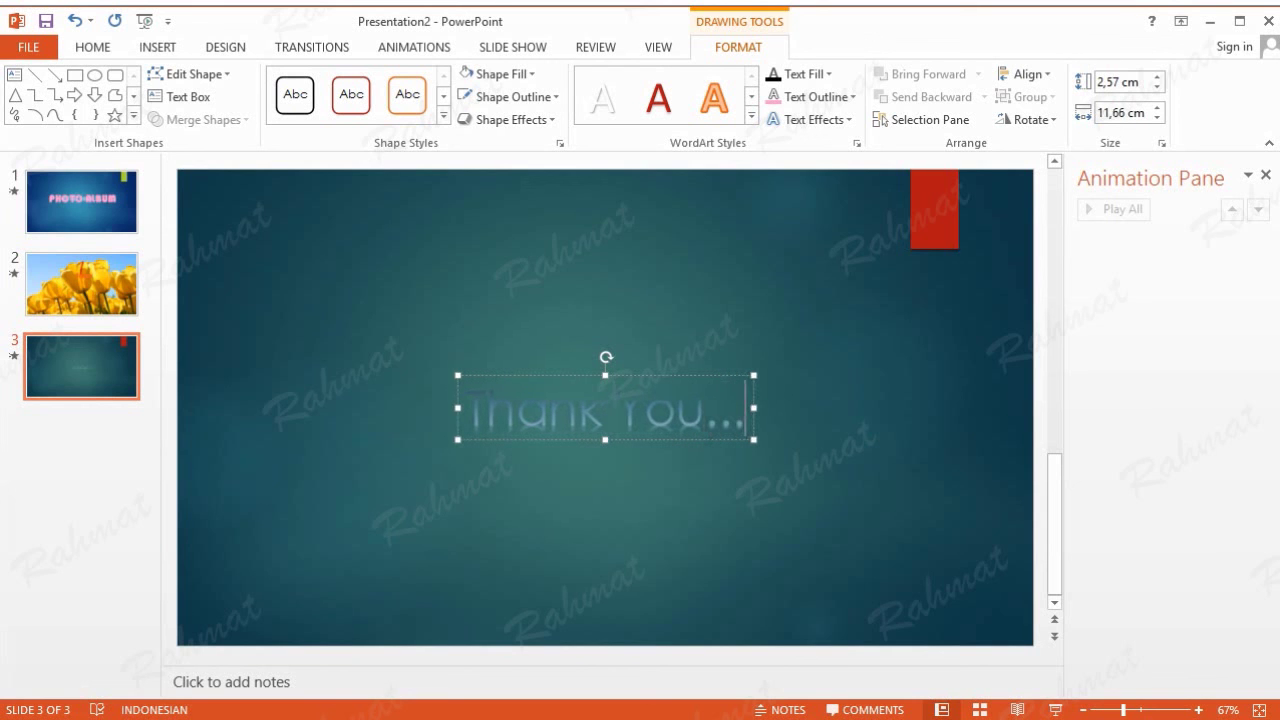
{"action": "left_click_drag", "start_coordinate": [706, 377], "coordinate": [701, 345]}
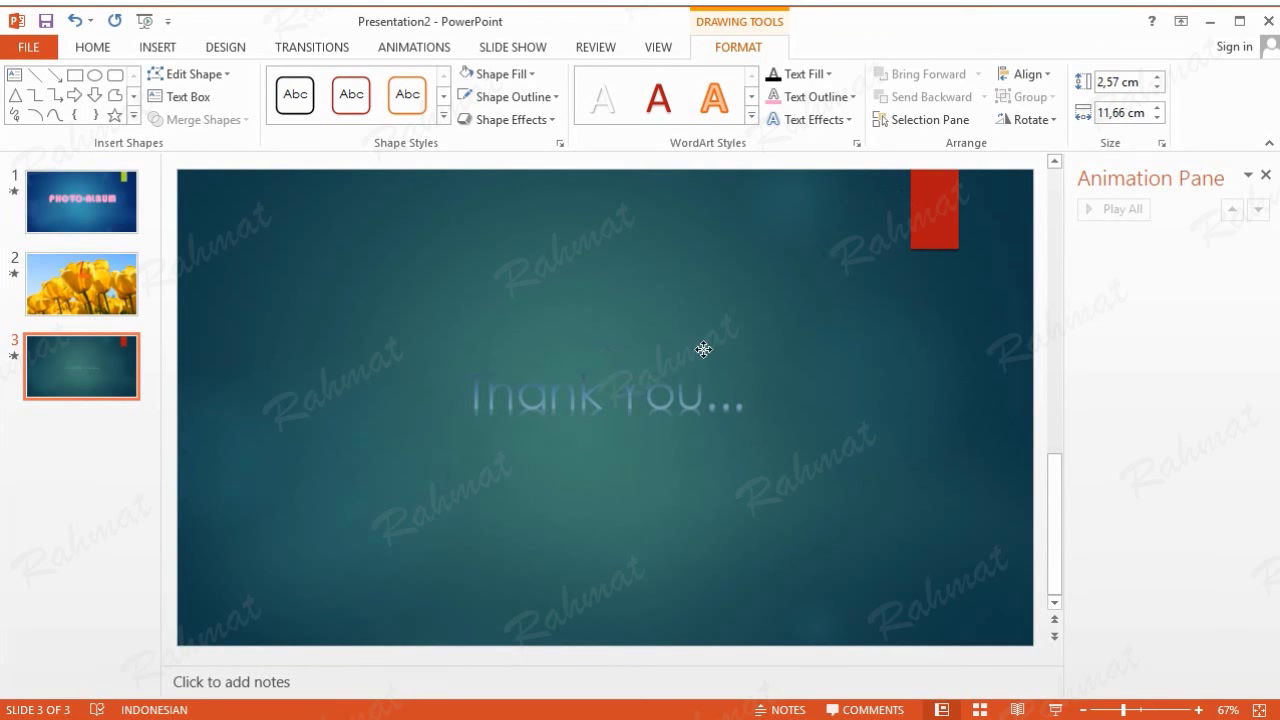
Fill the 'Thank you...' text with a red preset gradient
{"action": "triple_click", "coordinate": [680, 374]}
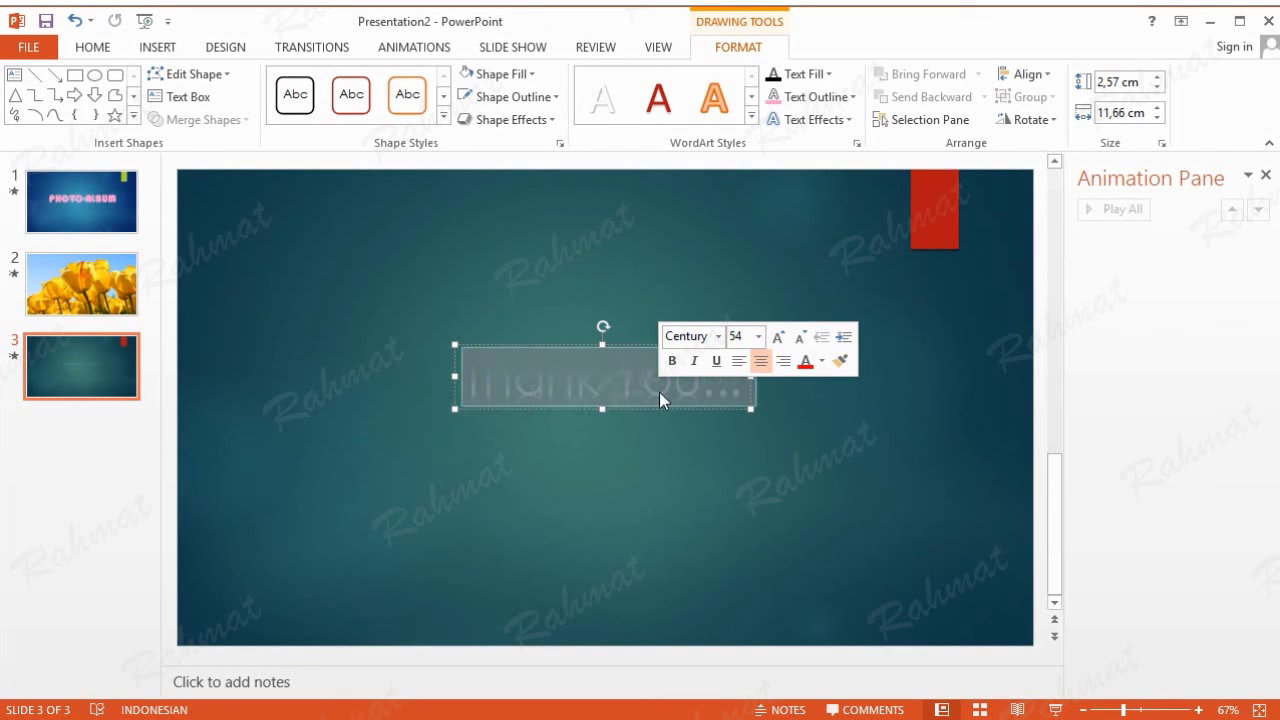
{"action": "left_click", "coordinate": [828, 75]}
{"action": "mouse_move", "coordinate": [818, 385]}
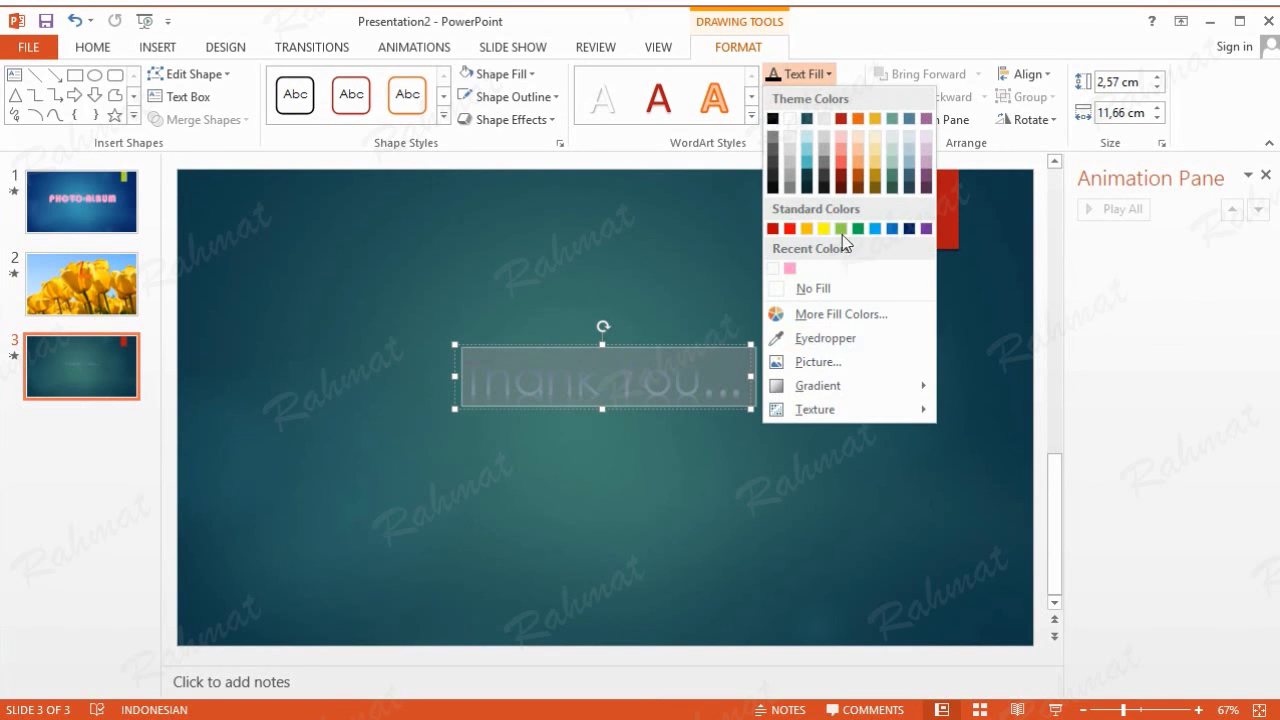
{"action": "left_click", "coordinate": [1000, 609]}
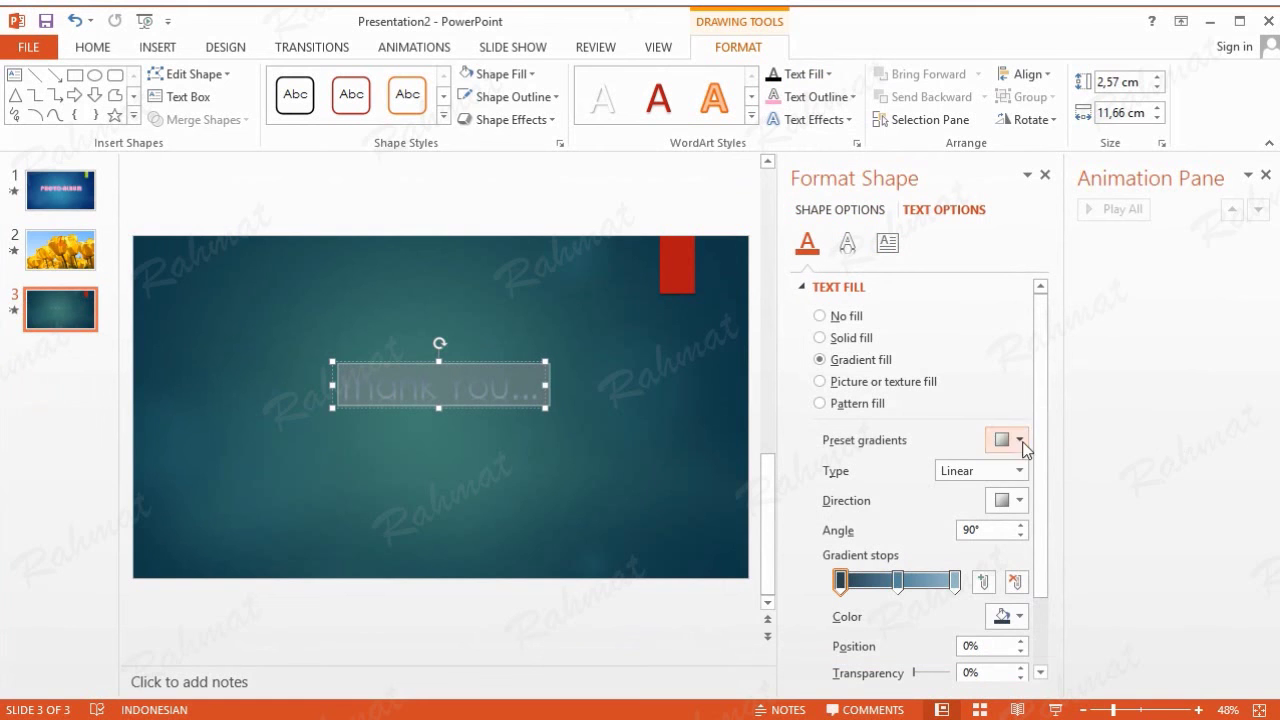
{"action": "left_click", "coordinate": [1020, 440]}
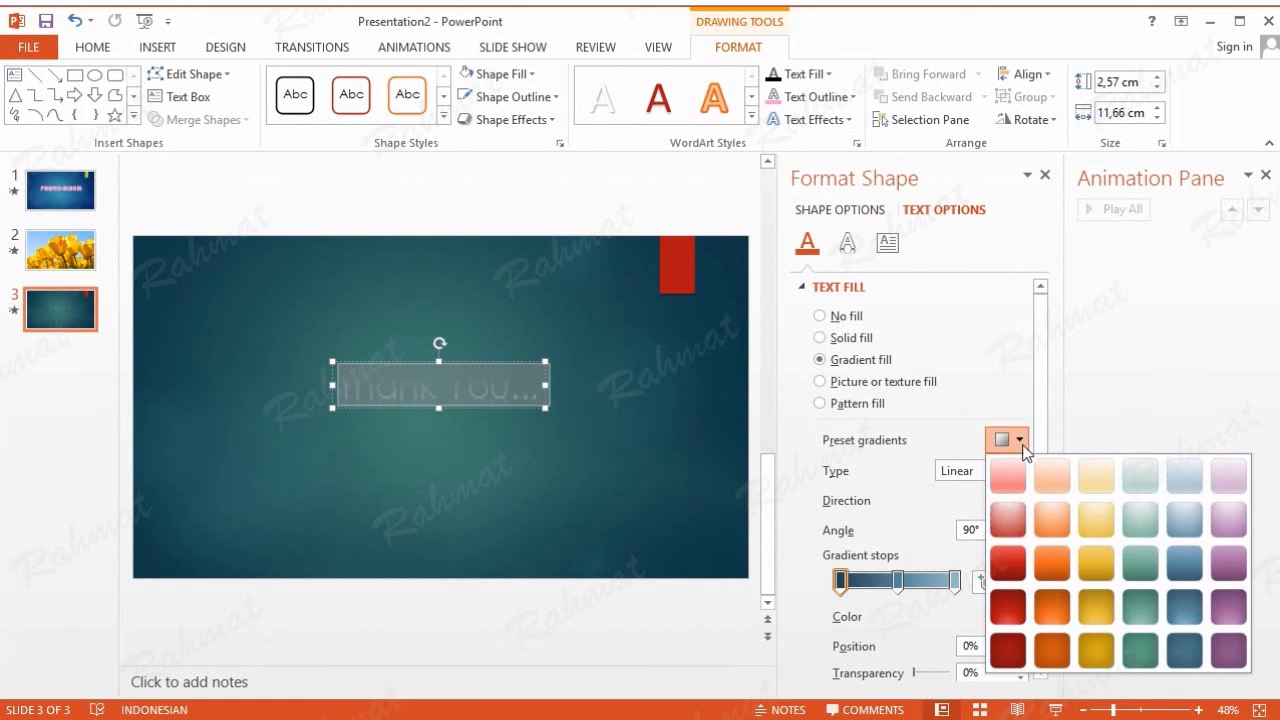
{"action": "left_click", "coordinate": [1017, 530]}
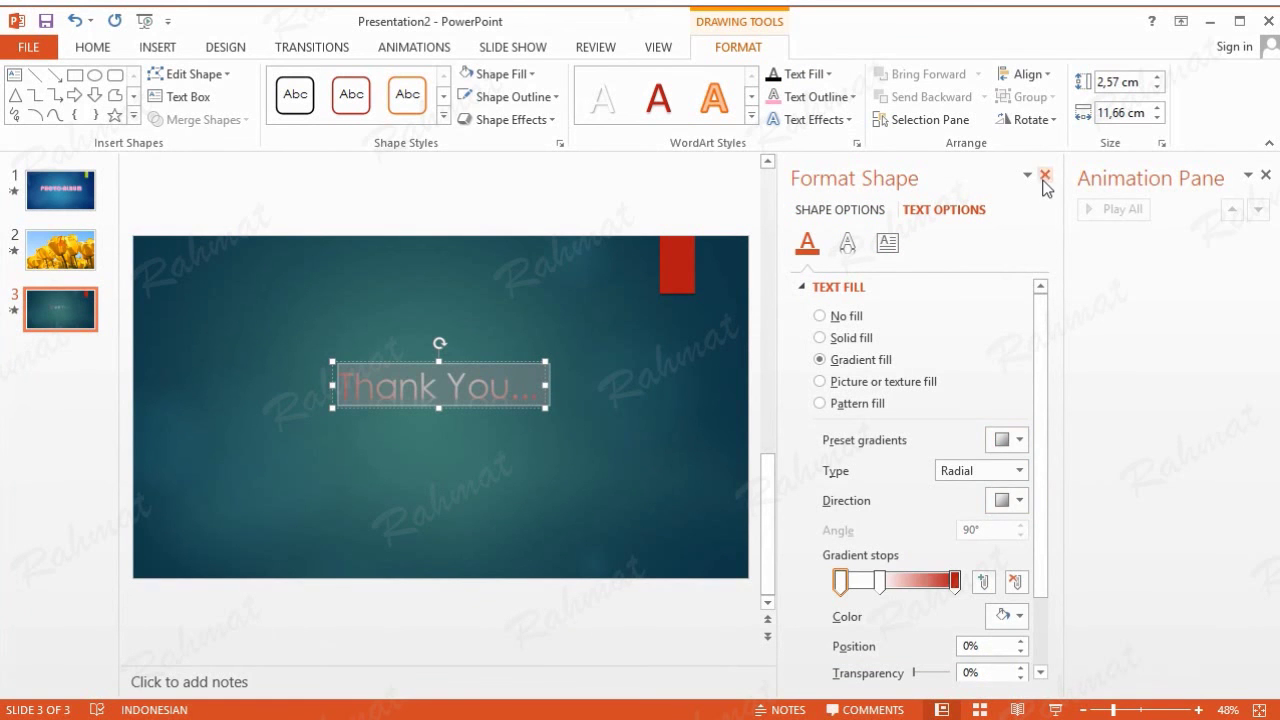
{"action": "left_click", "coordinate": [1045, 176]}
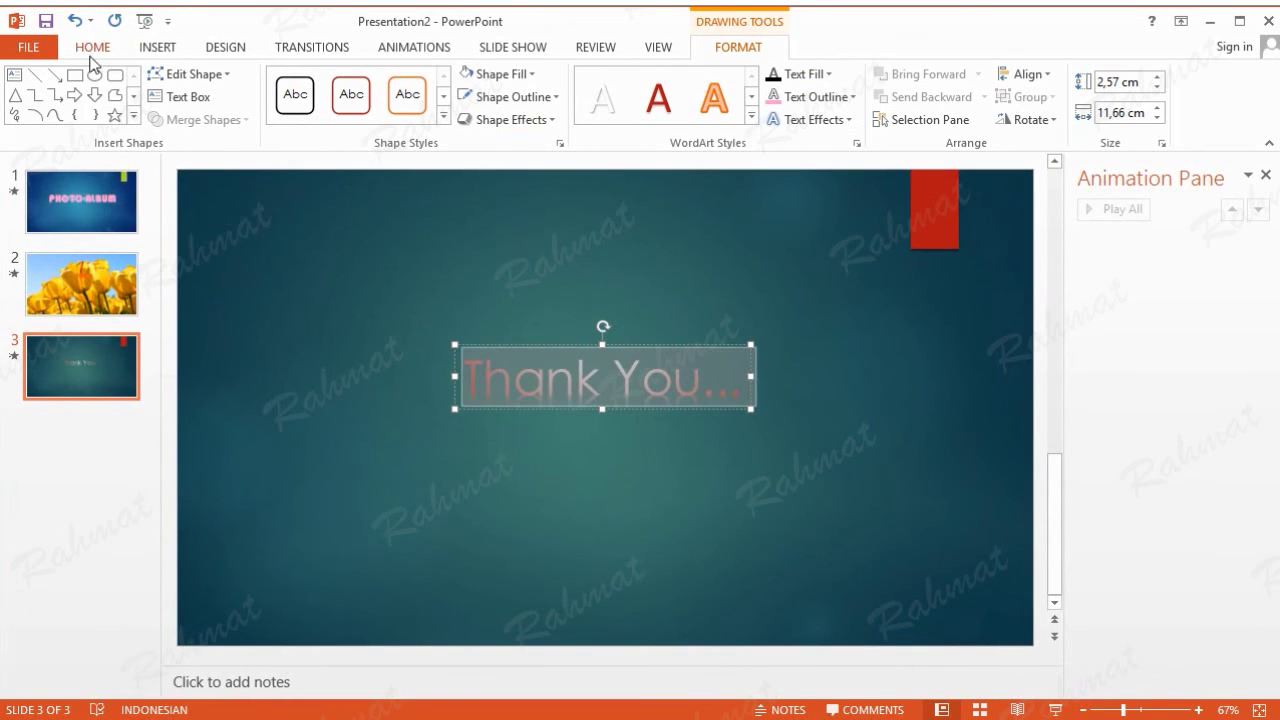
Set the title's font size to 96 pt and nudge it into place
{"action": "left_click", "coordinate": [93, 50]}
{"action": "left_click", "coordinate": [353, 82]}
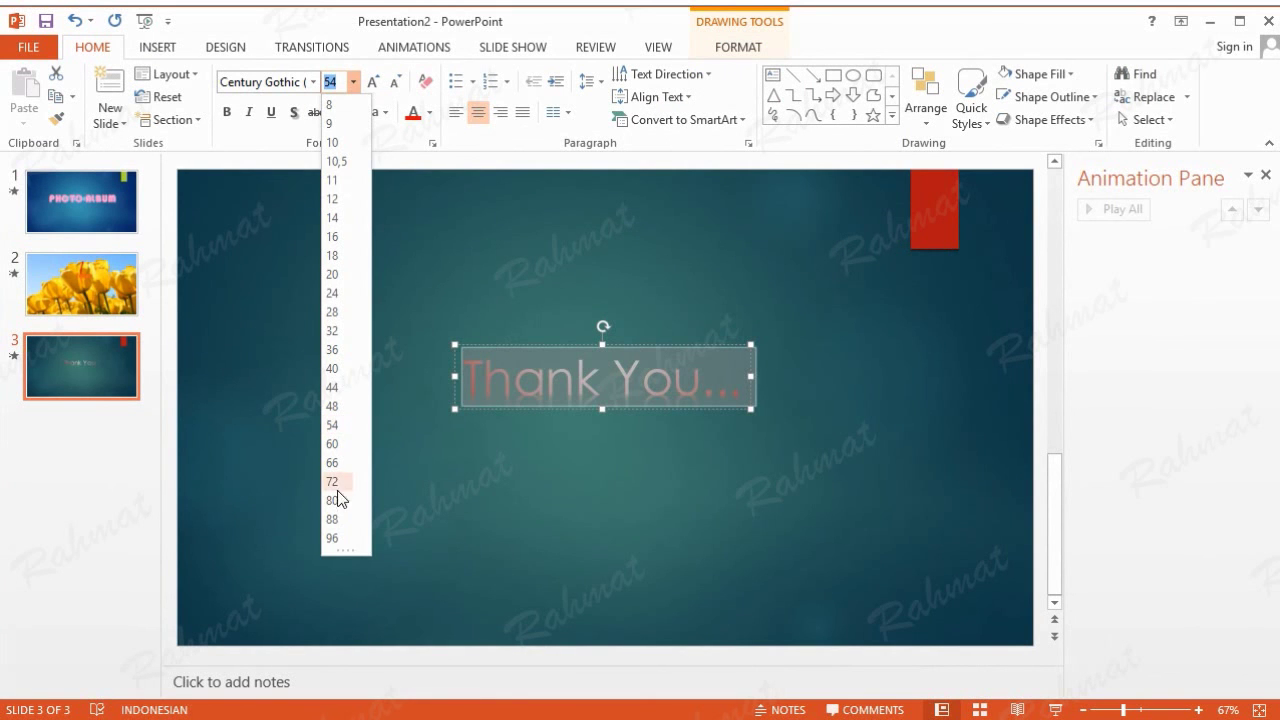
{"action": "left_click", "coordinate": [335, 538]}
{"action": "left_click_drag", "start_coordinate": [624, 350], "coordinate": [645, 322]}
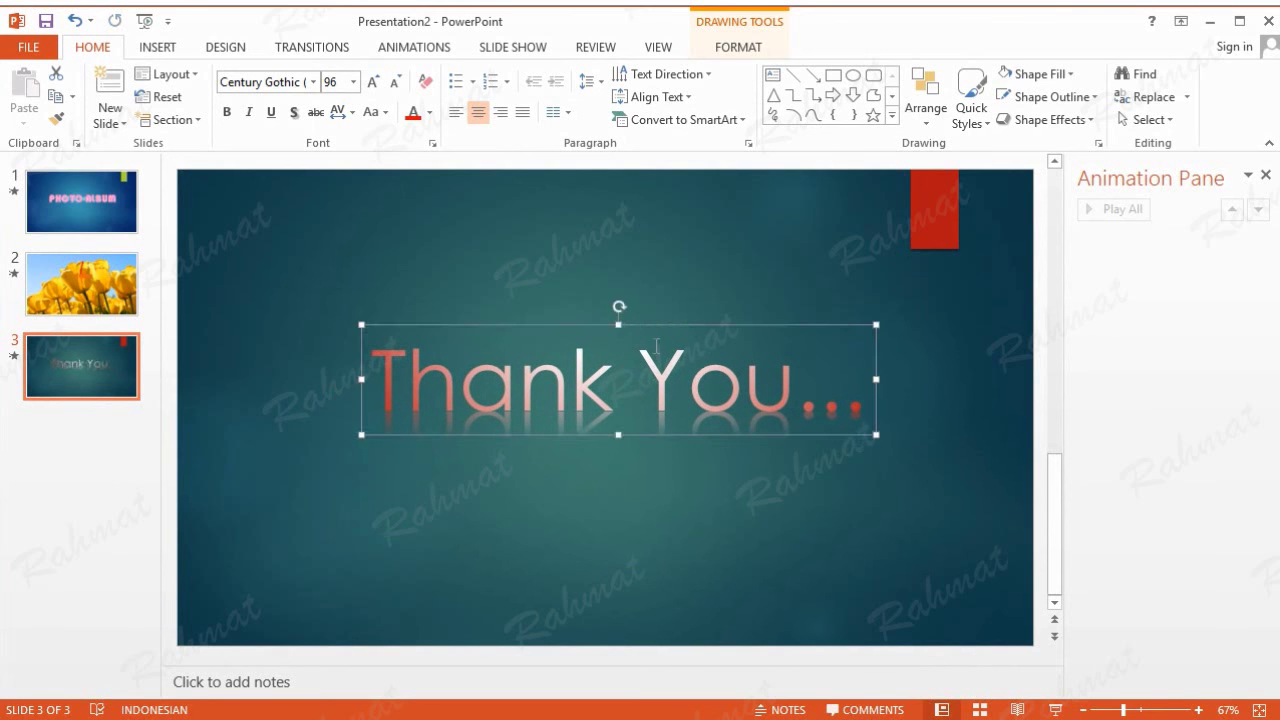
{"action": "left_click", "coordinate": [127, 295]}
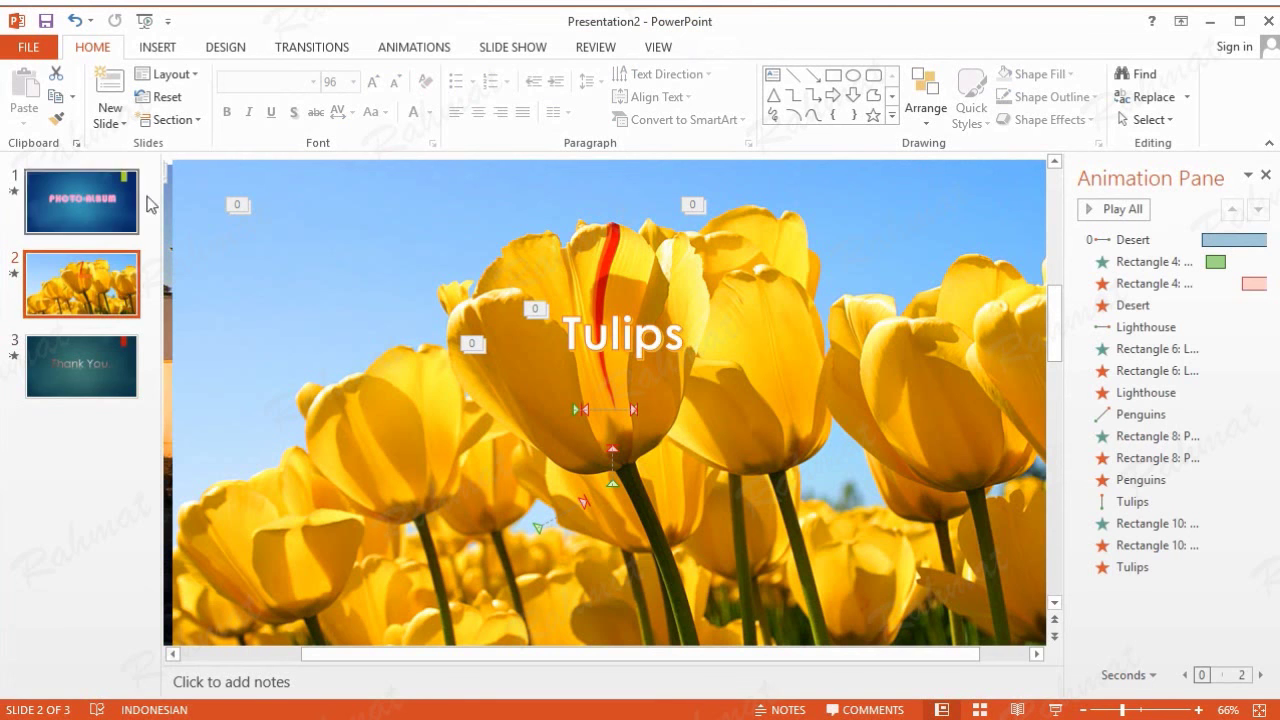
Give the Tulips slide an Airplane transition that advances automatically
{"action": "left_click", "coordinate": [316, 50]}
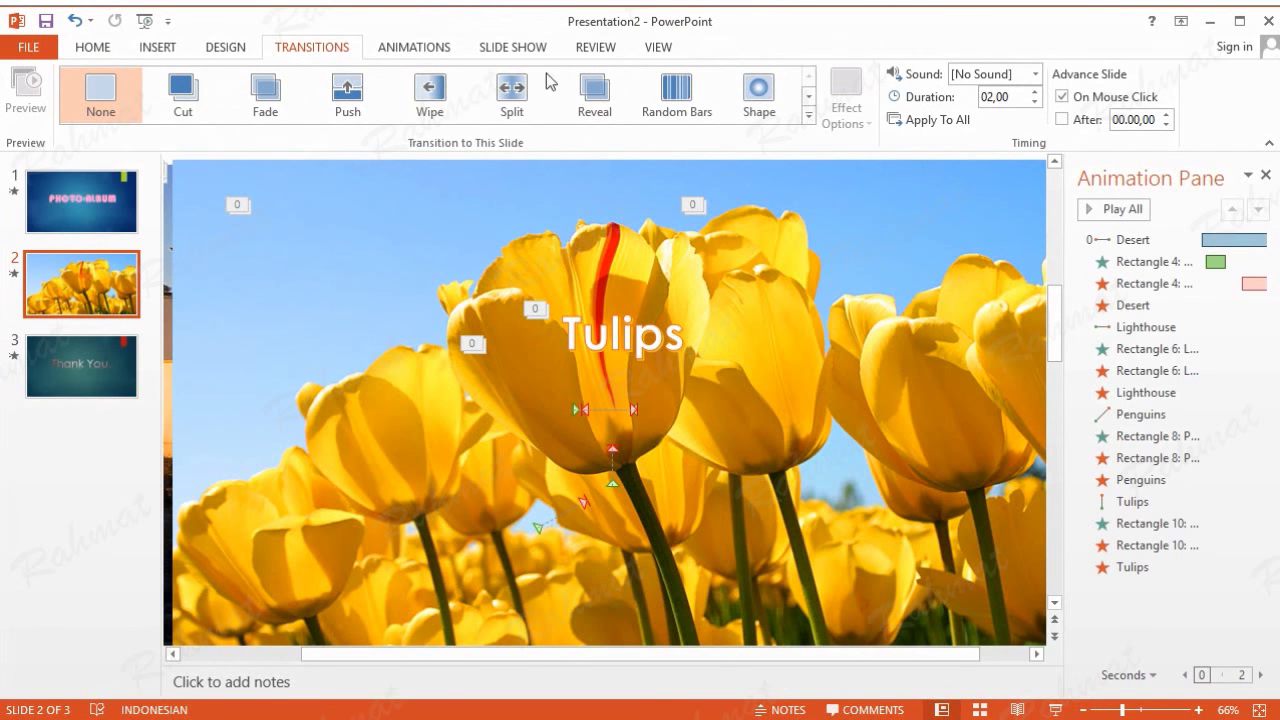
{"action": "left_click", "coordinate": [809, 115]}
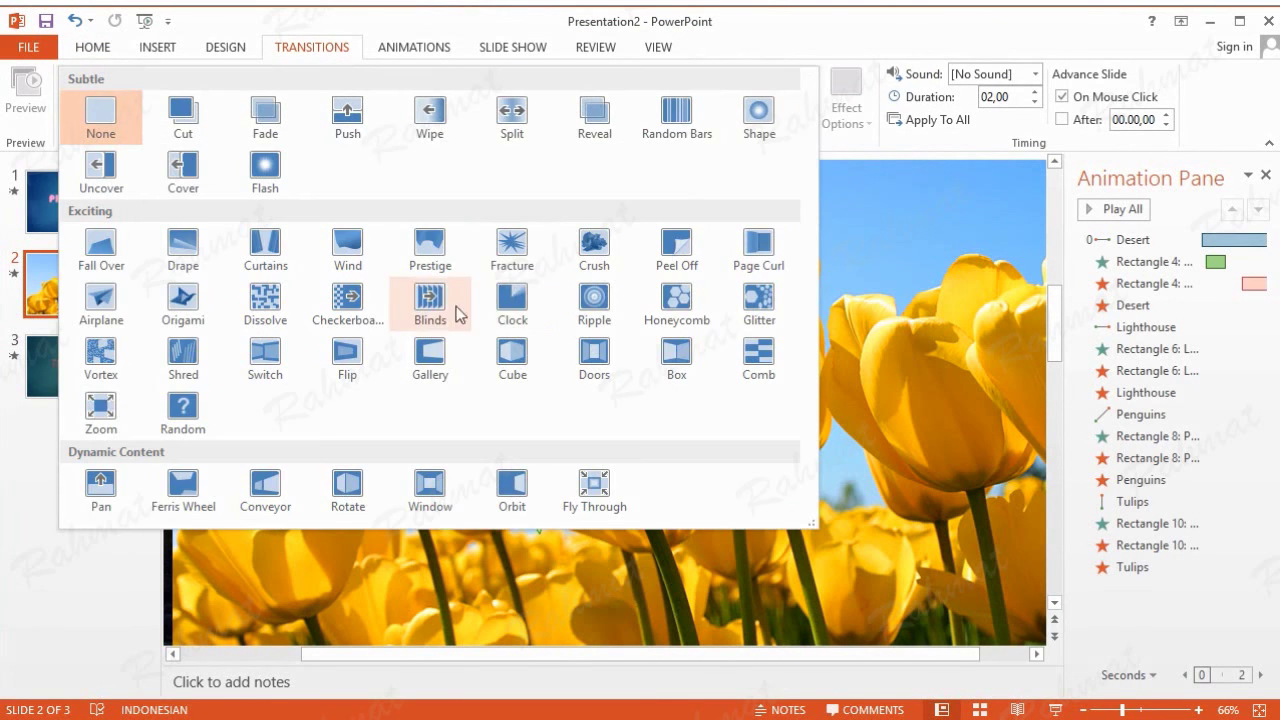
{"action": "left_click", "coordinate": [101, 300]}
{"action": "left_click", "coordinate": [1062, 119]}
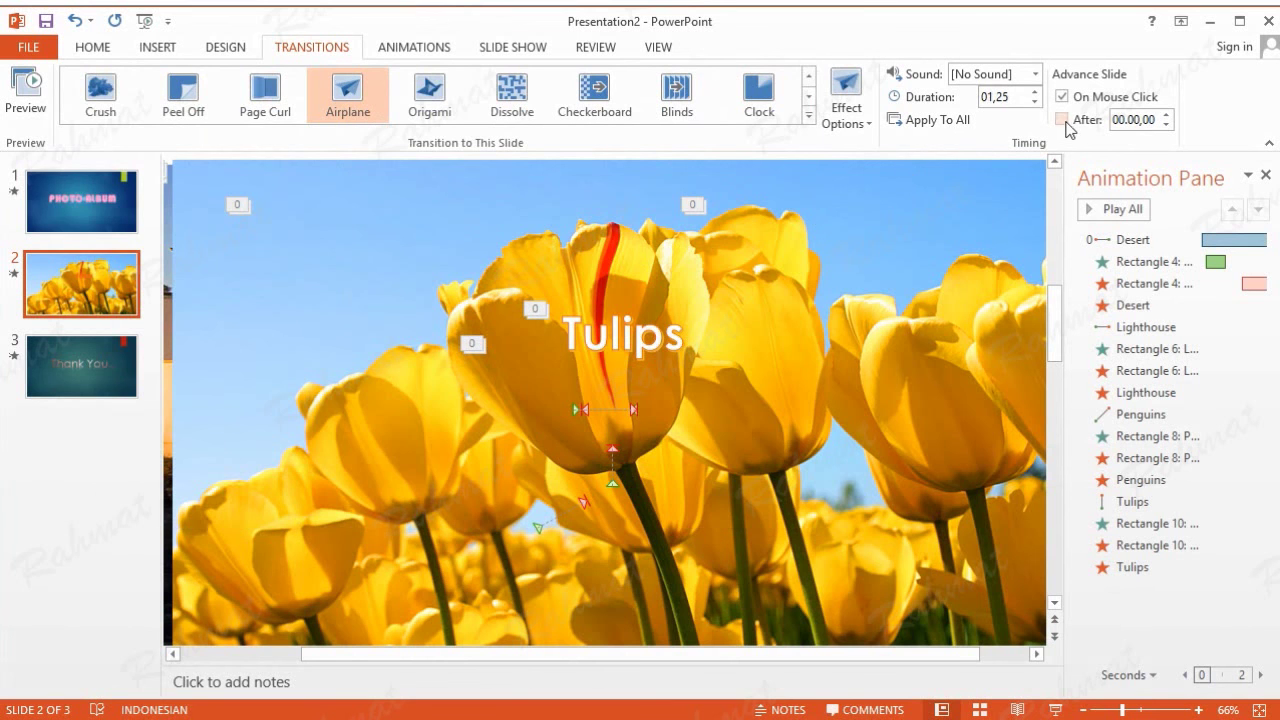
Make the Photo Album title slide advance automatically instead of on mouse click
{"action": "left_click", "coordinate": [125, 208]}
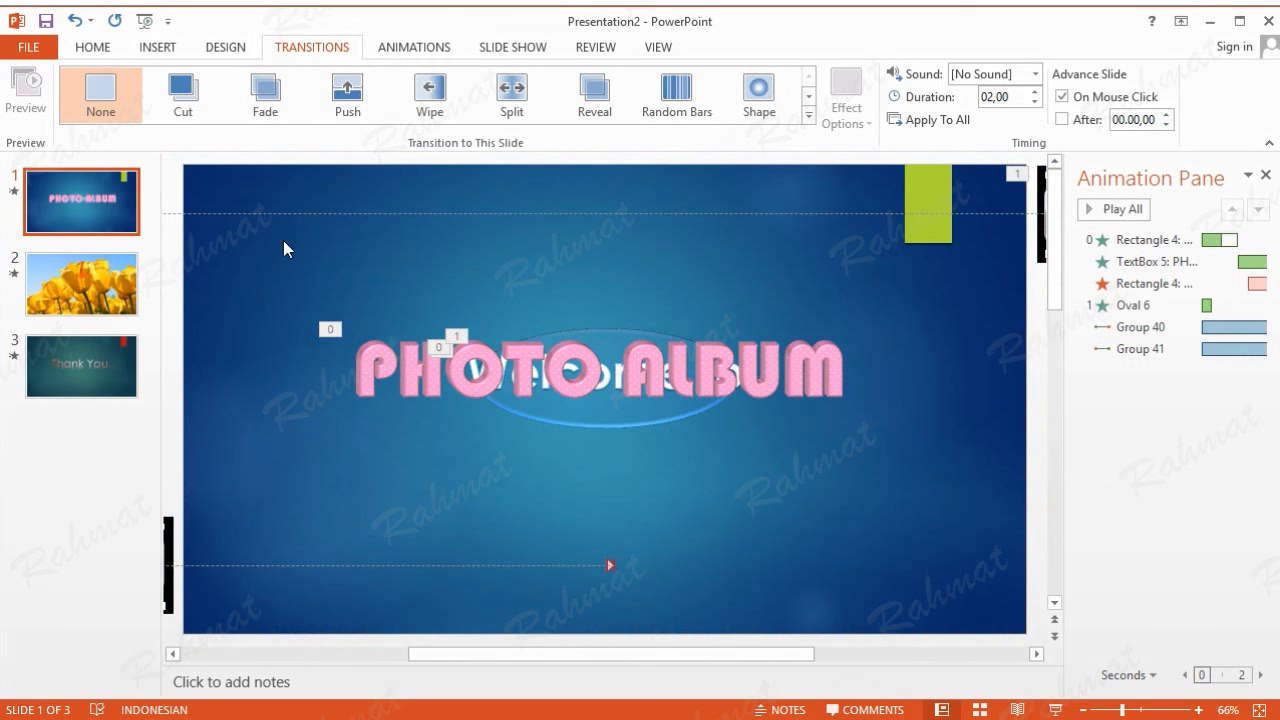
{"action": "left_click", "coordinate": [1061, 119]}
{"action": "left_click", "coordinate": [1062, 97]}
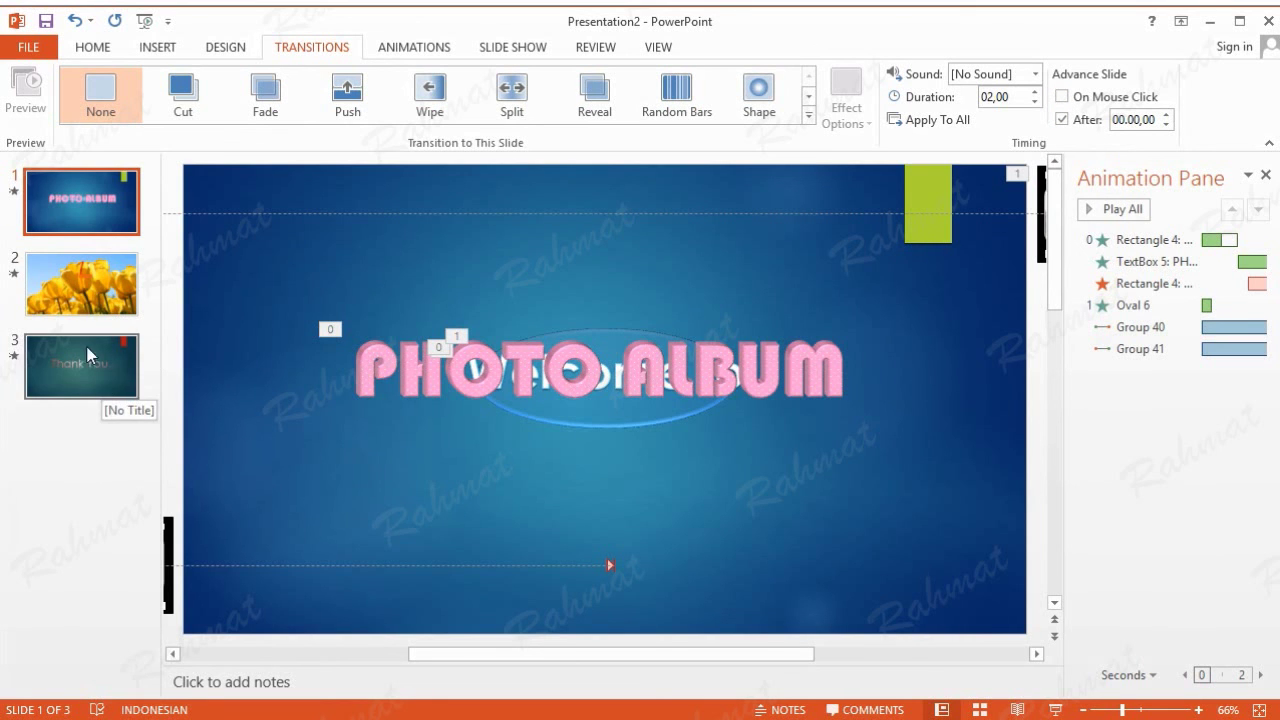
{"action": "key", "text": "Down"}
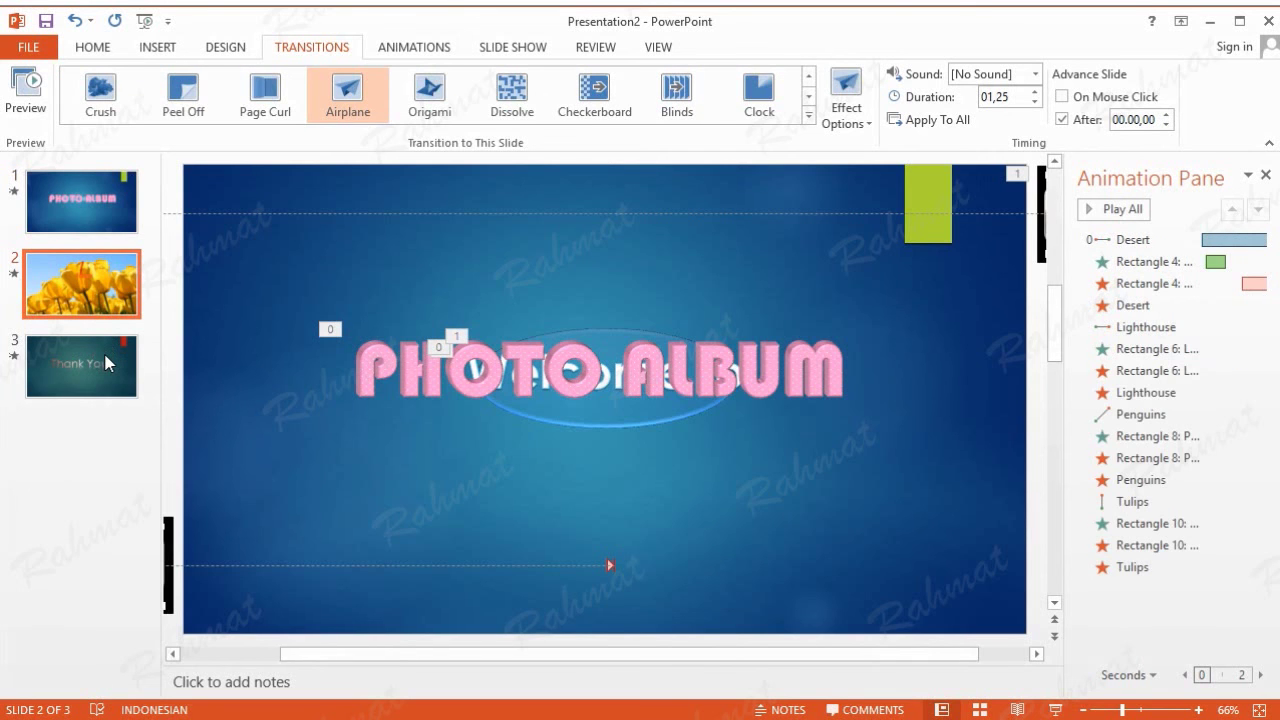
{"action": "left_click", "coordinate": [108, 363]}
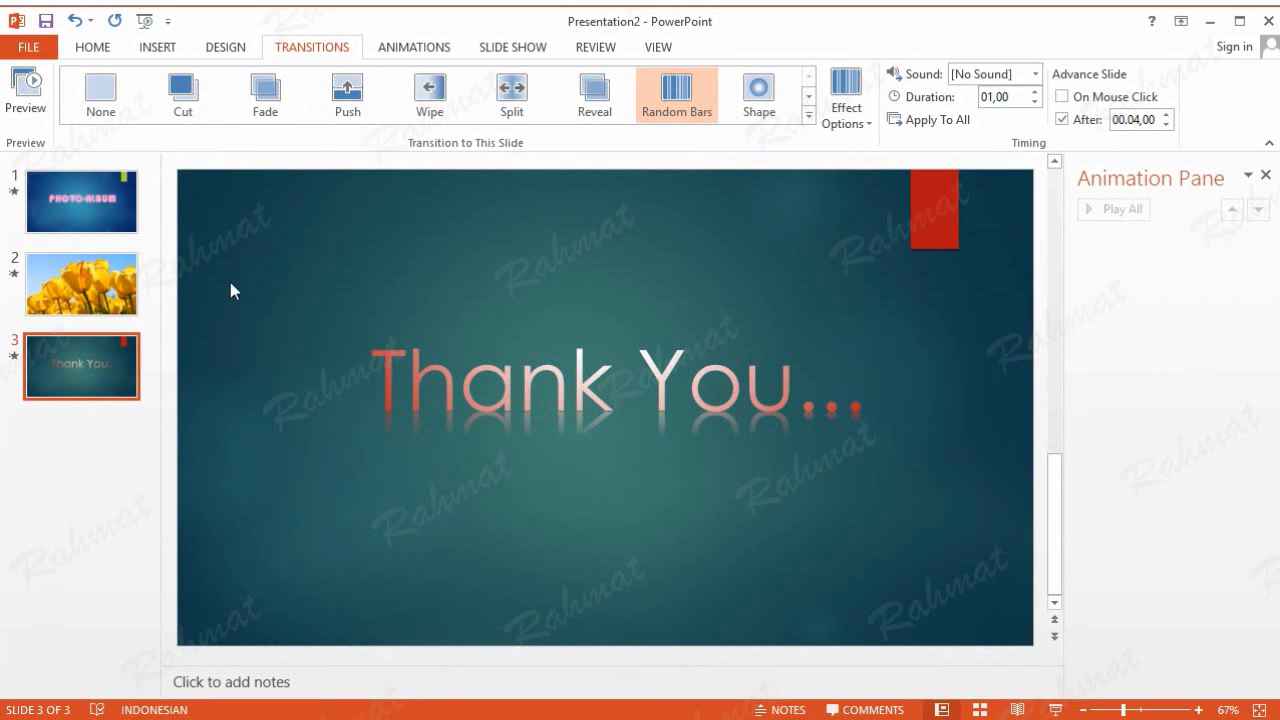
{"action": "left_click", "coordinate": [155, 47]}
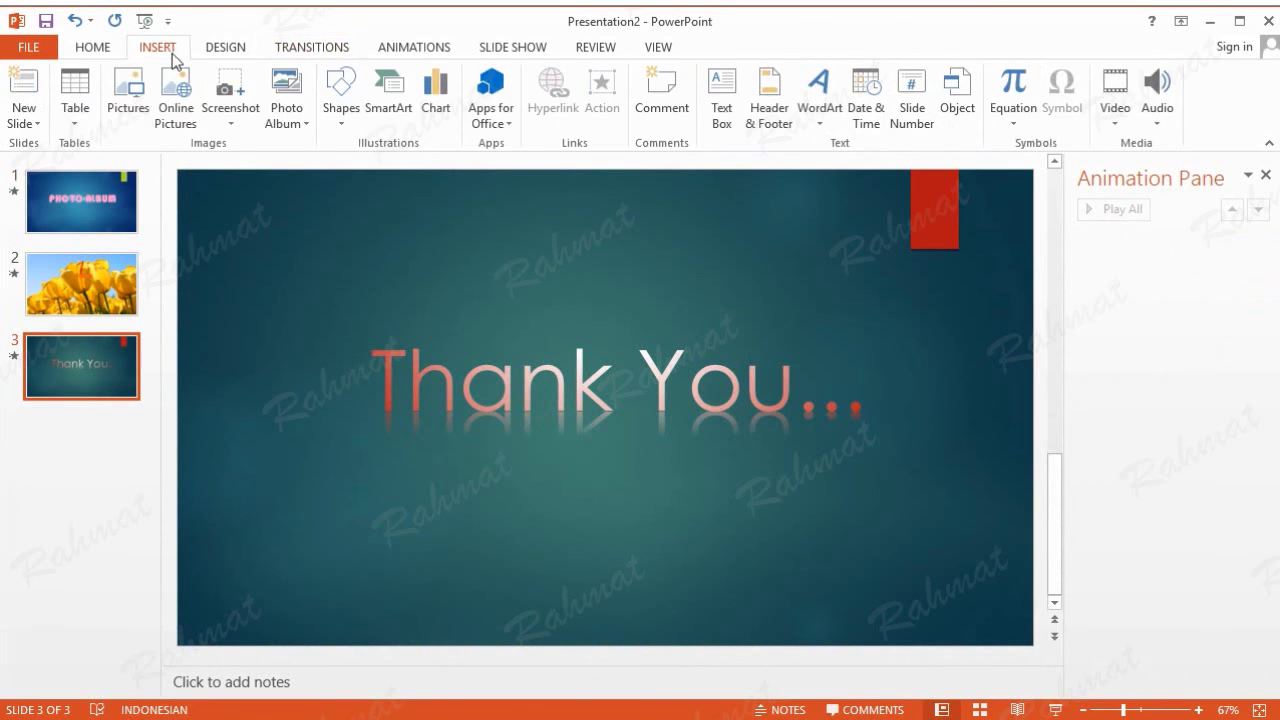
Draw a Frame shape covering the whole Thank You slide with a thin border
{"action": "left_click", "coordinate": [350, 120]}
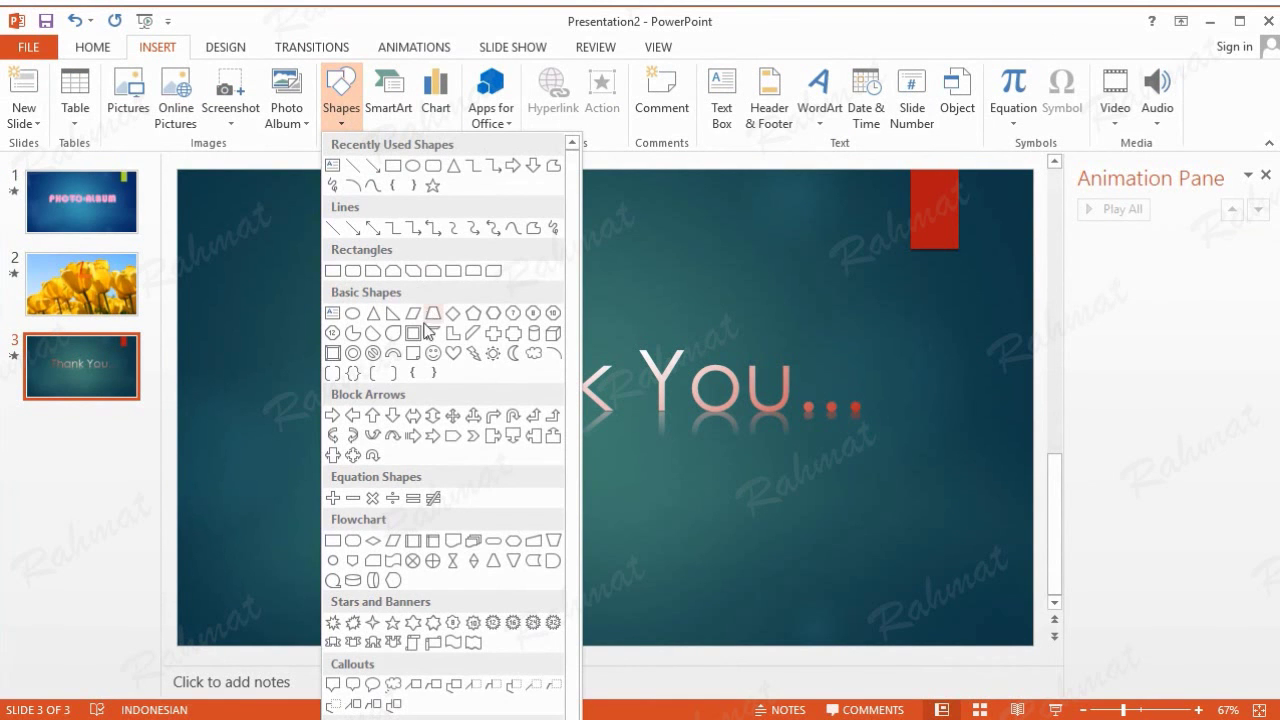
{"action": "left_click", "coordinate": [428, 332]}
{"action": "left_click_drag", "start_coordinate": [180, 173], "coordinate": [1032, 647]}
{"action": "left_click_drag", "start_coordinate": [604, 185], "coordinate": [604, 172]}
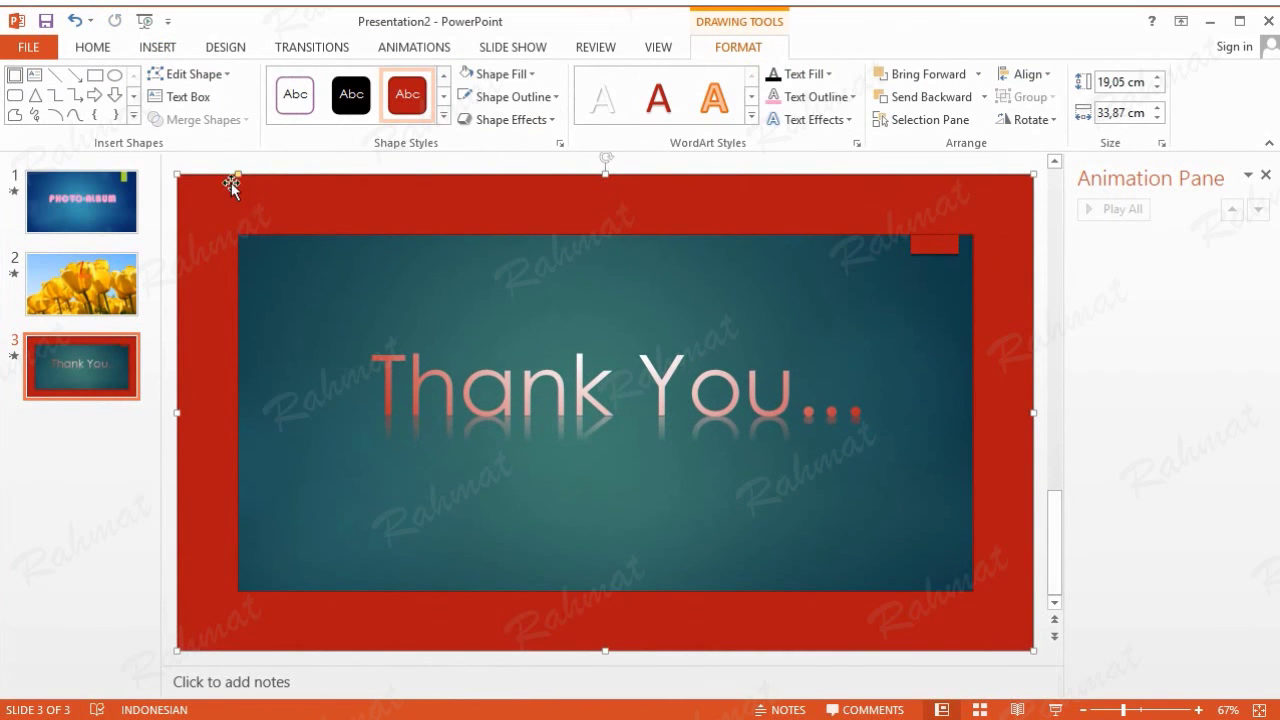
{"action": "left_click_drag", "start_coordinate": [239, 178], "coordinate": [213, 176]}
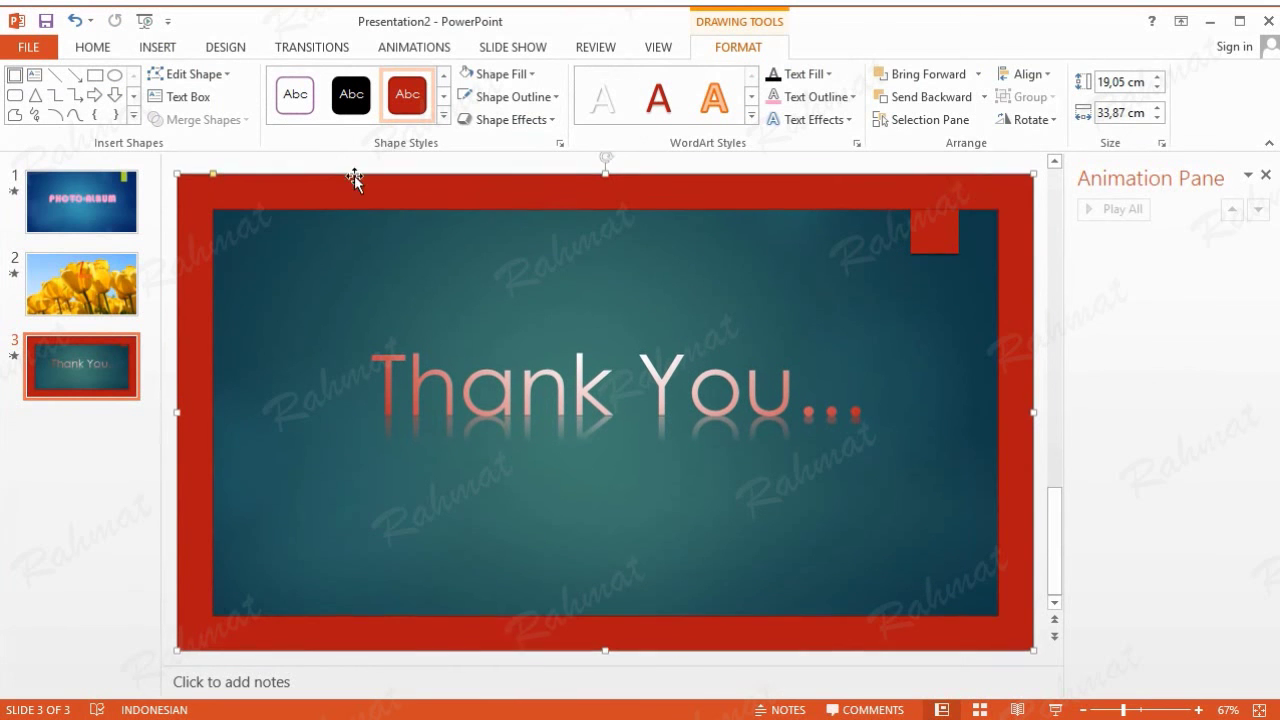
Fill the frame with Cork texture, add a bevelled preset effect, and copy it
{"action": "left_click", "coordinate": [533, 75]}
{"action": "mouse_move", "coordinate": [507, 409]}
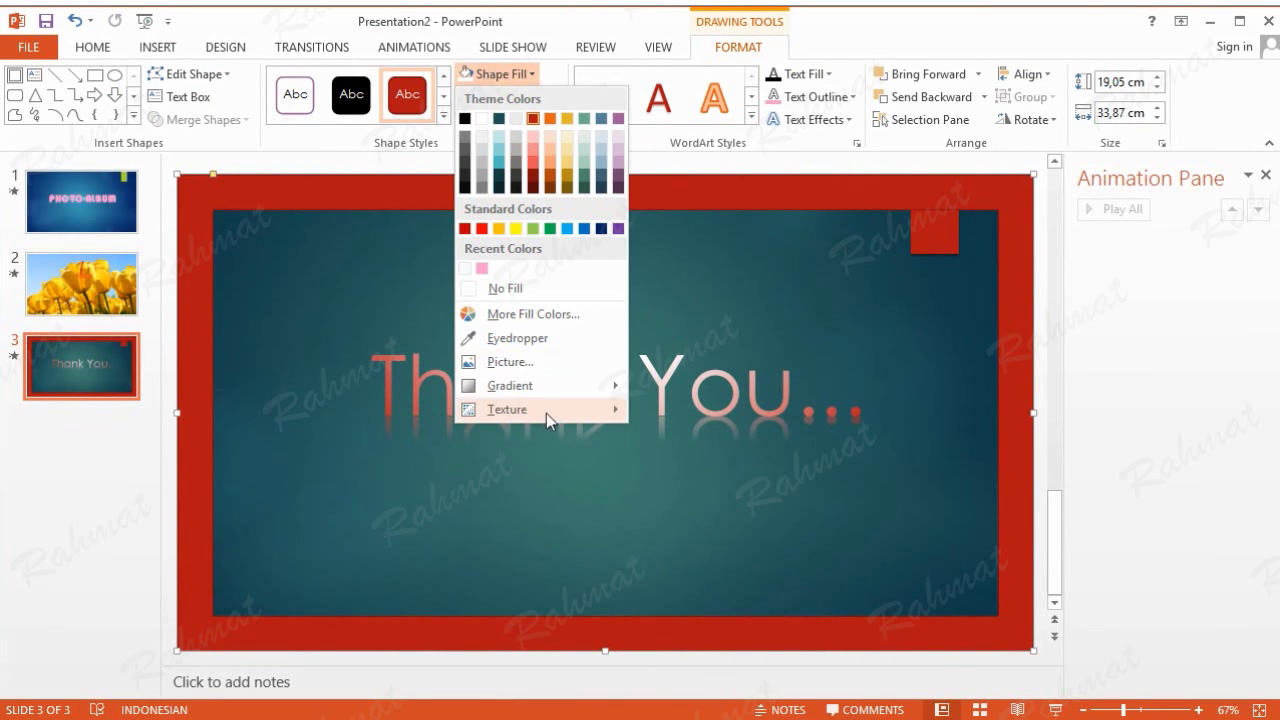
{"action": "left_click", "coordinate": [684, 666]}
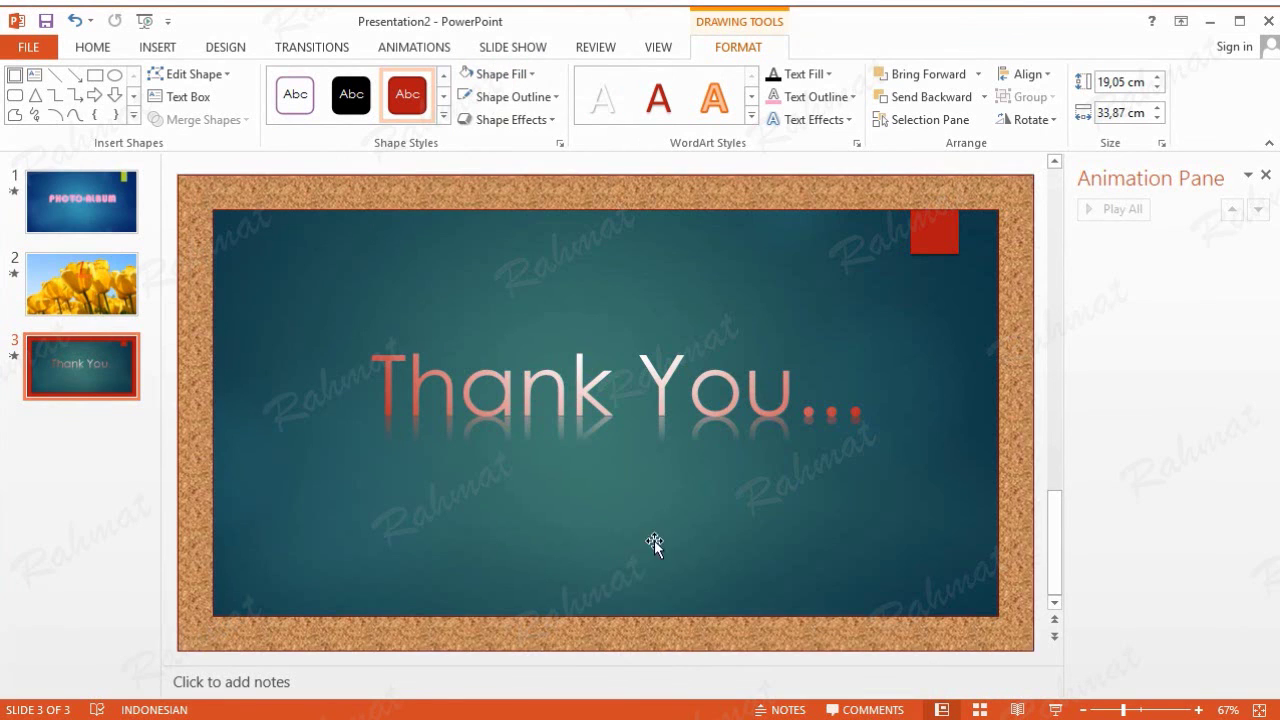
{"action": "left_click", "coordinate": [515, 119]}
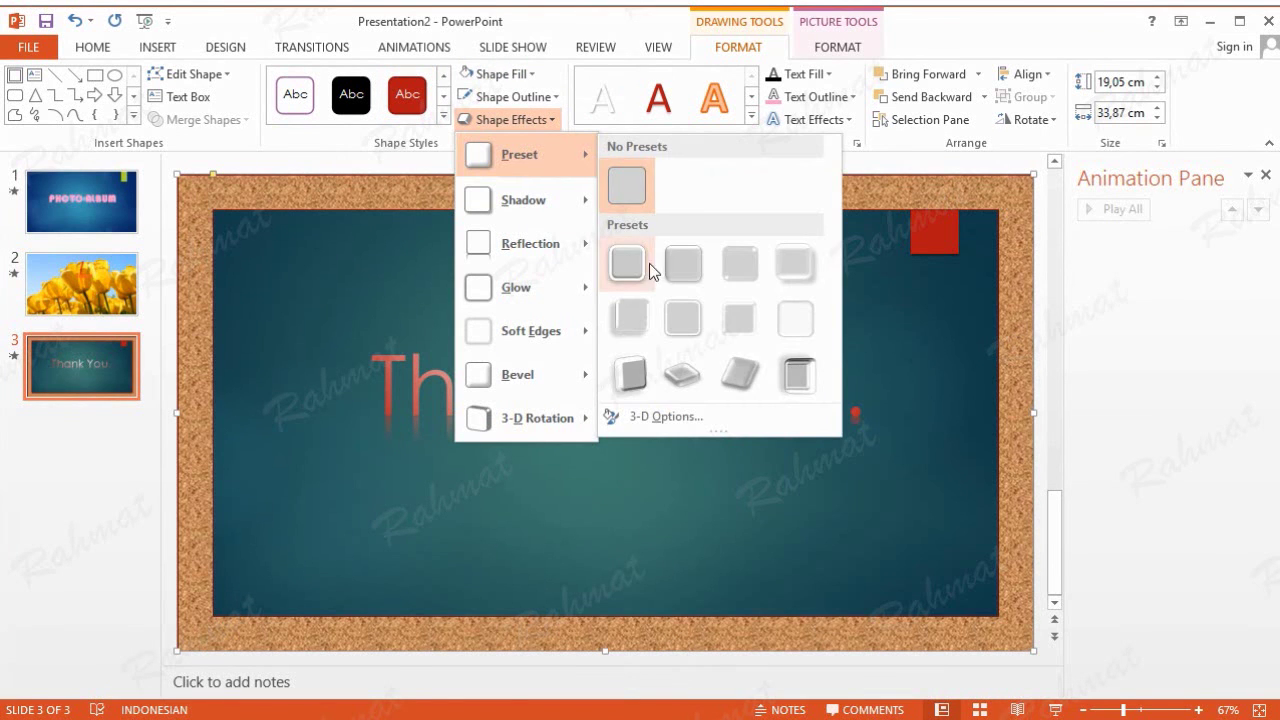
{"action": "left_click", "coordinate": [671, 266]}
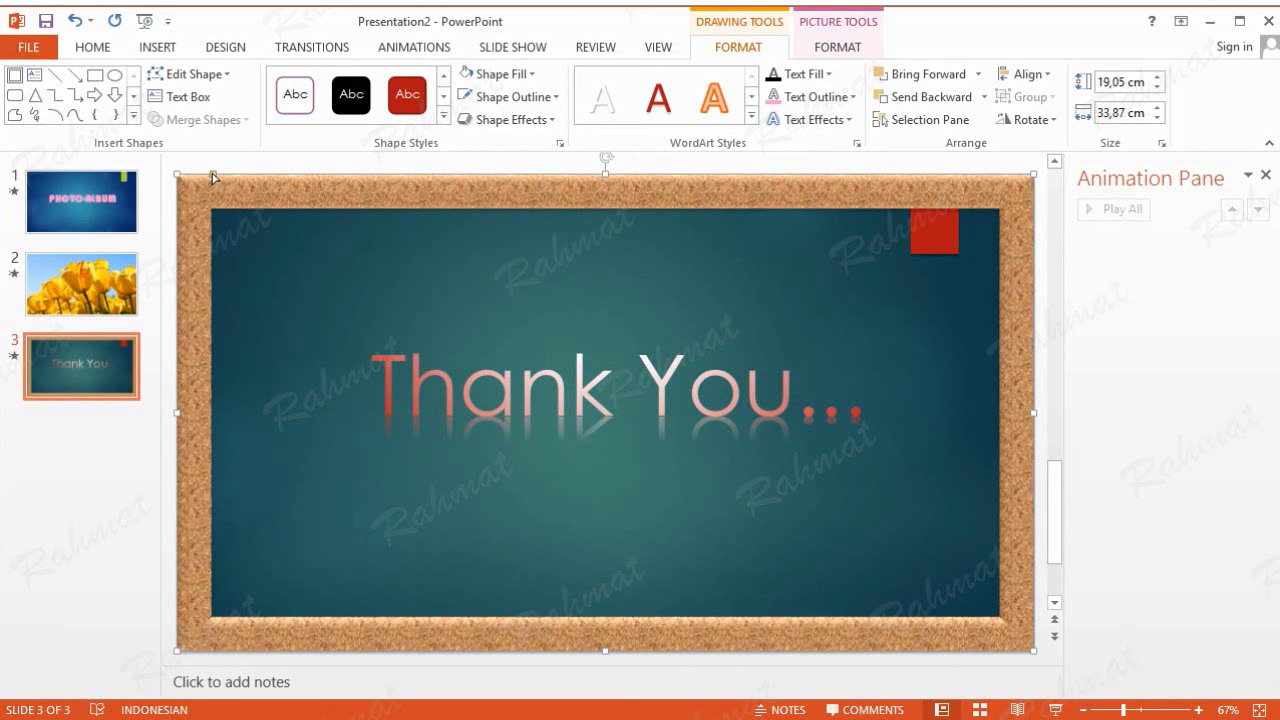
{"action": "right_click", "coordinate": [309, 196]}
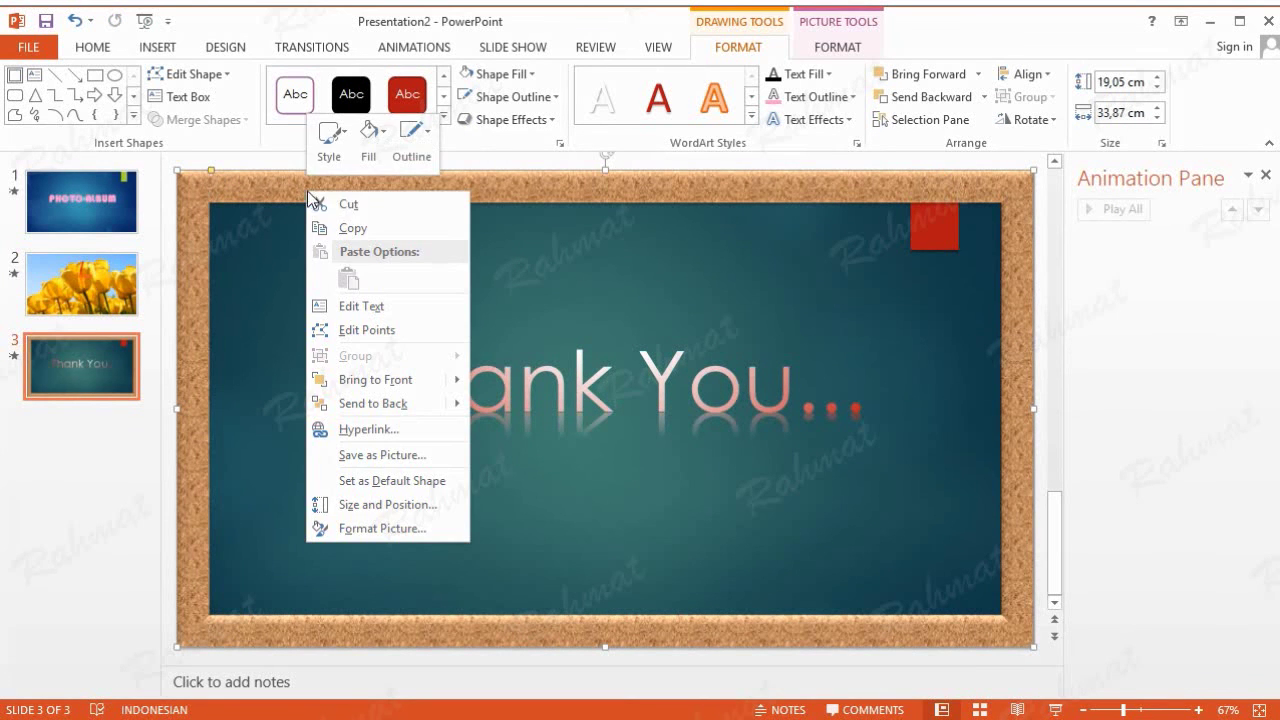
{"action": "left_click", "coordinate": [355, 232]}
{"action": "left_click", "coordinate": [90, 265]}
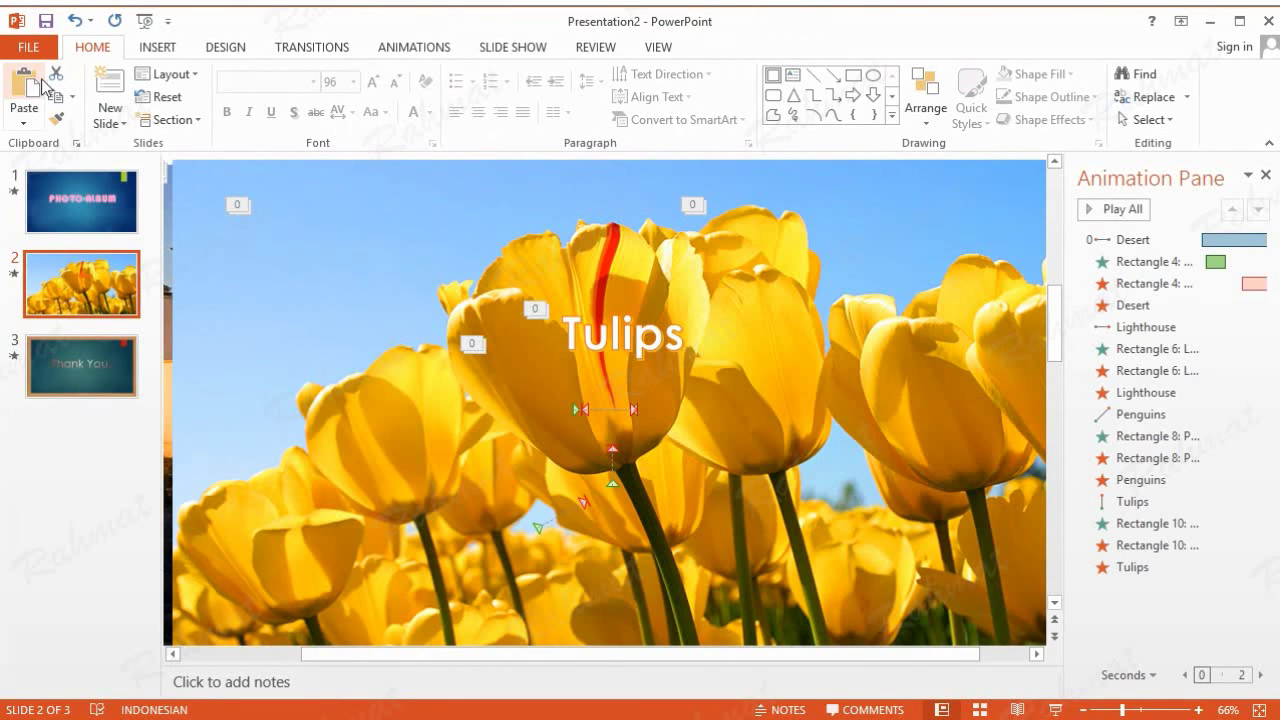
Paste the copied cork frame onto the Tulips slide
{"action": "left_click", "coordinate": [28, 88]}
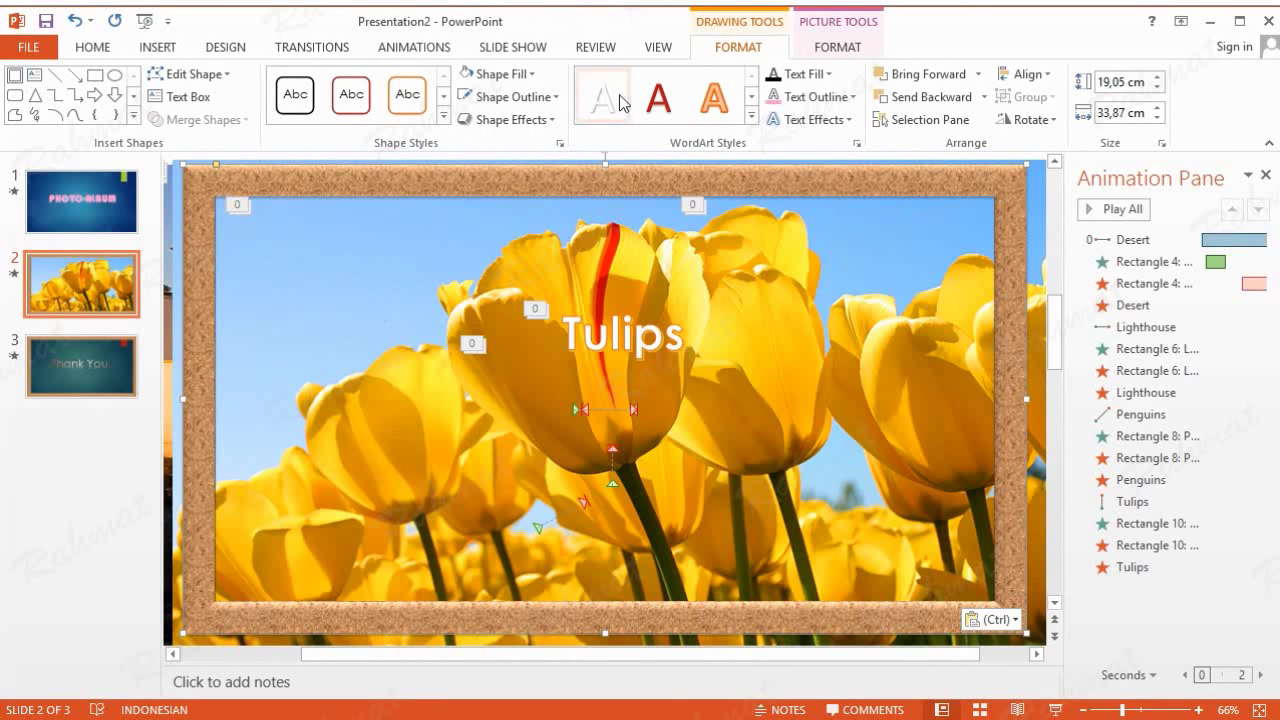
{"action": "left_click", "coordinate": [509, 47]}
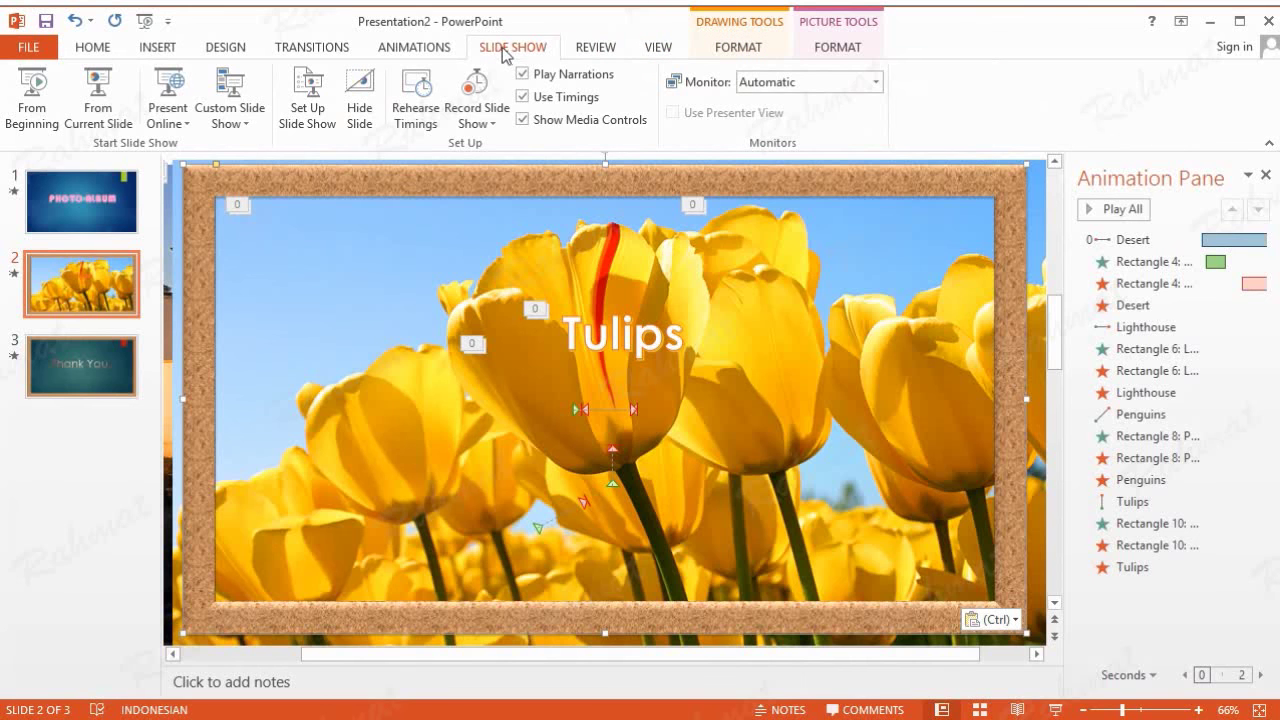
{"action": "left_click", "coordinate": [115, 215]}
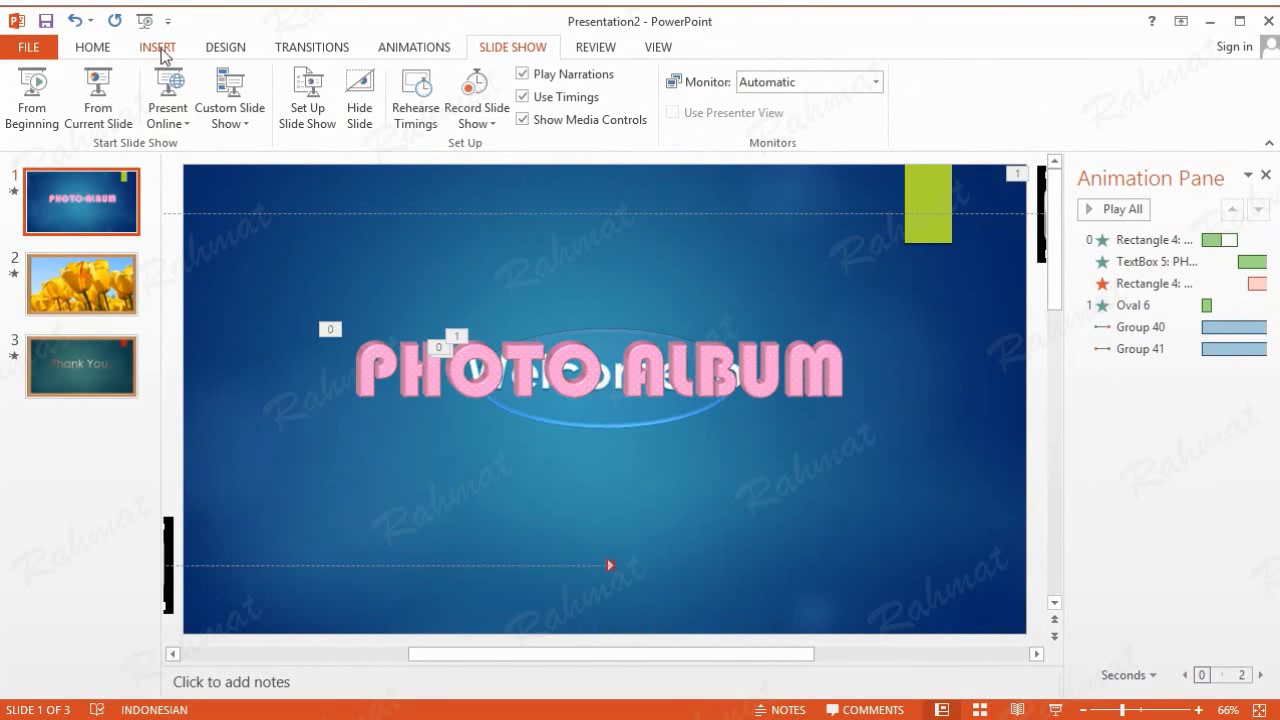
Insert the Kalimba audio file from the computer onto the title slide
{"action": "left_click", "coordinate": [157, 47]}
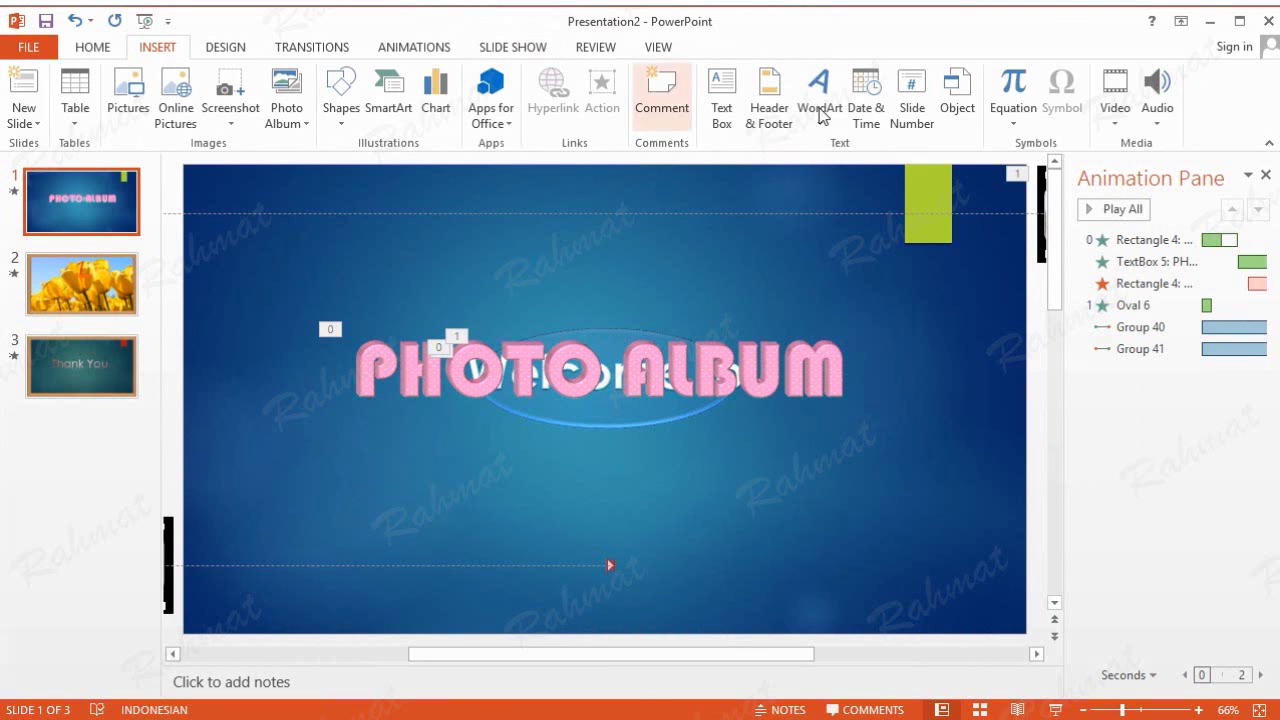
{"action": "left_click", "coordinate": [1155, 118]}
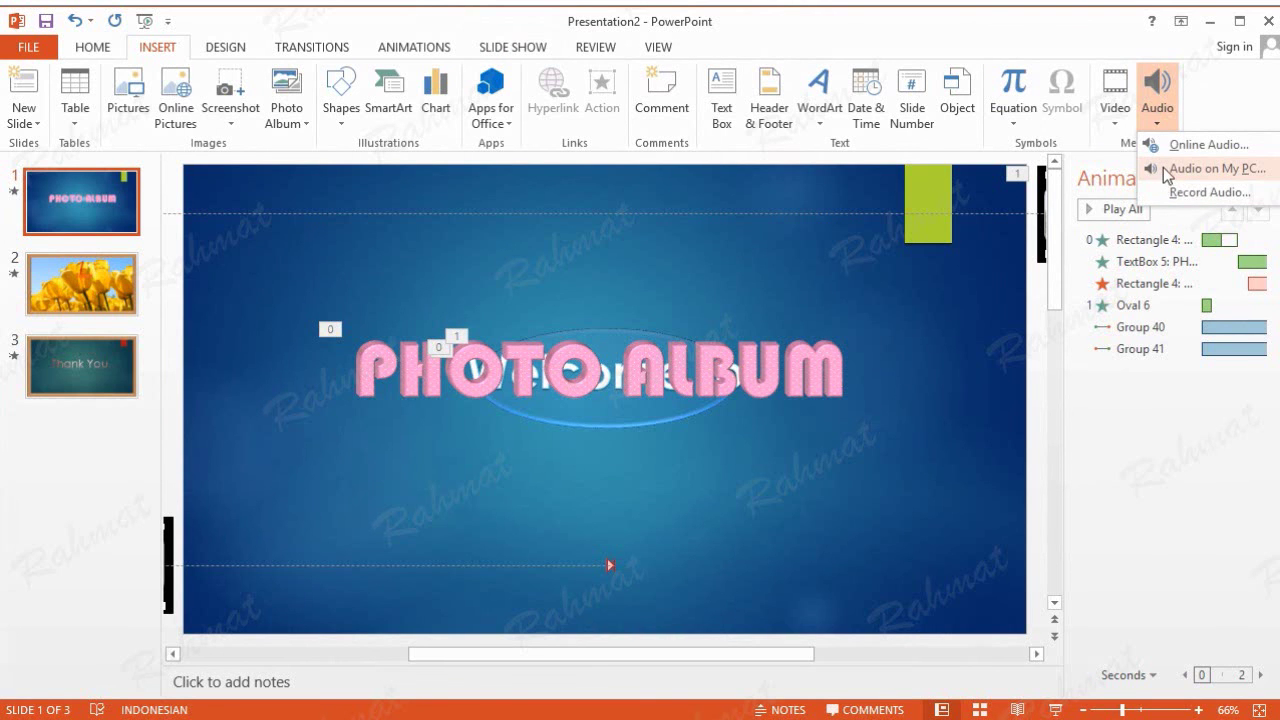
{"action": "left_click", "coordinate": [1165, 170]}
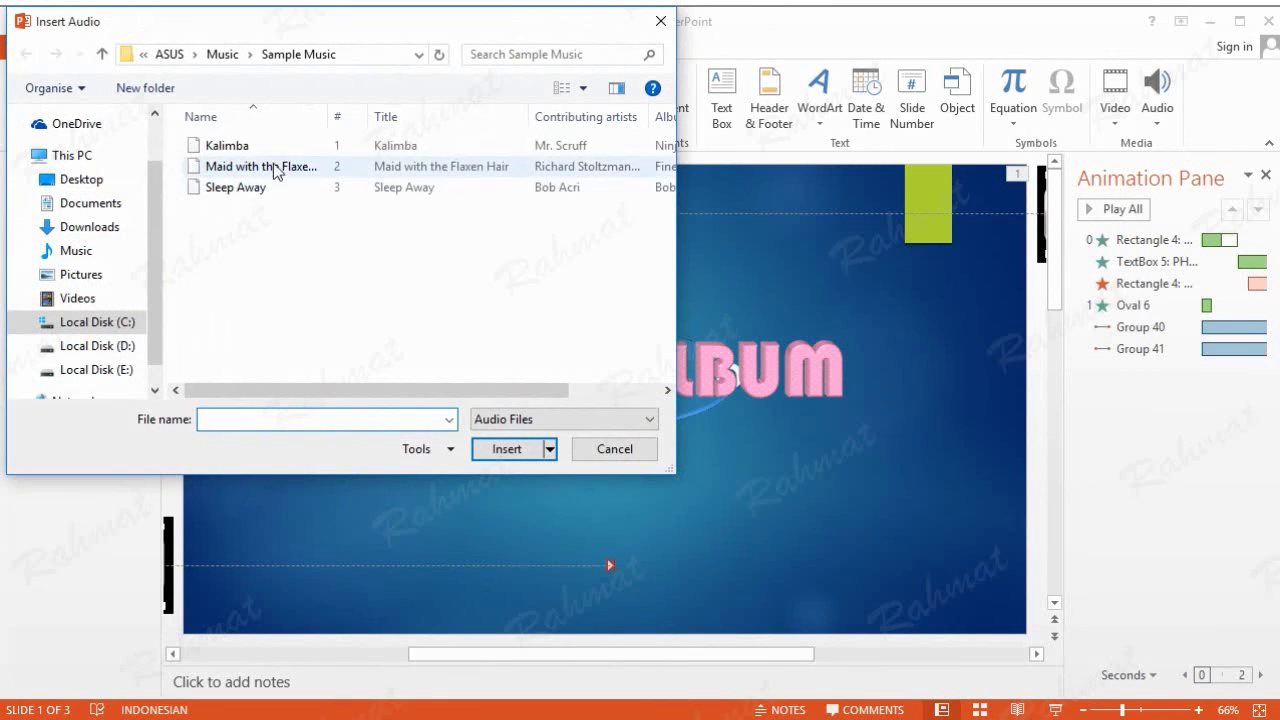
{"action": "left_click", "coordinate": [228, 145]}
{"action": "left_click", "coordinate": [515, 450]}
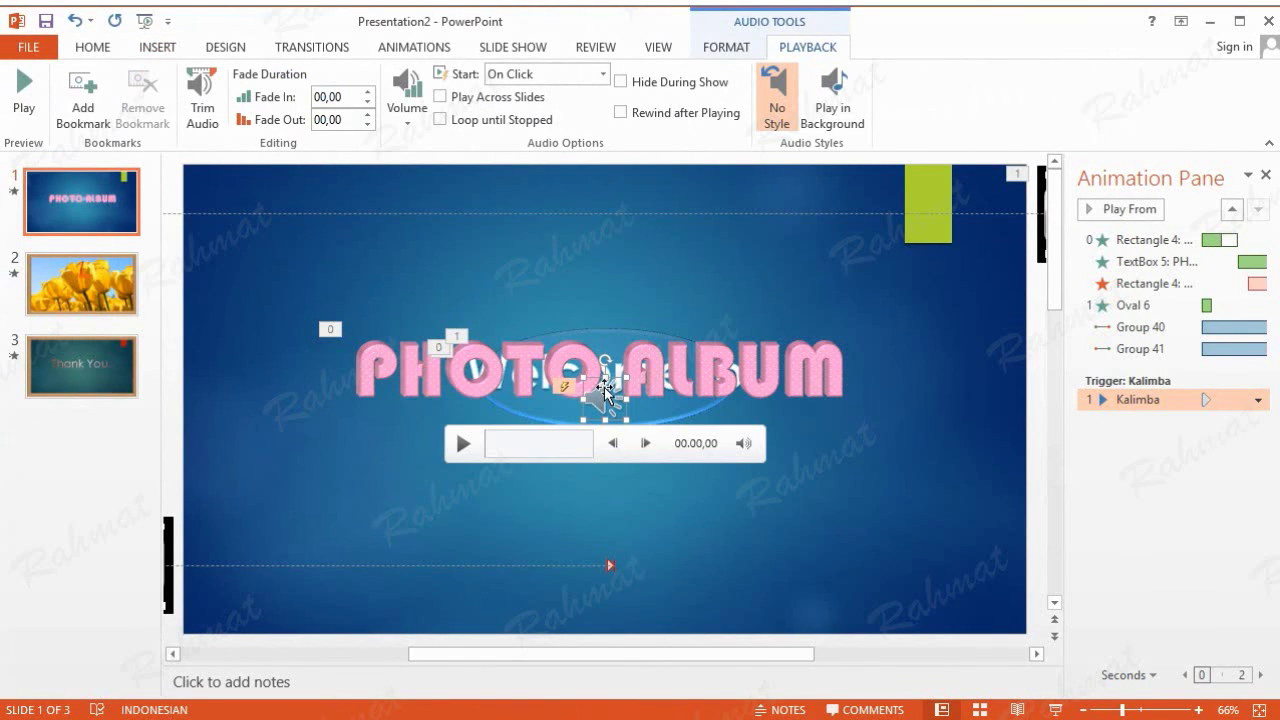
Hide the Kalimba icon during the show, play it automatically across slides, and move it first in order
{"action": "left_click_drag", "start_coordinate": [605, 390], "coordinate": [552, 249]}
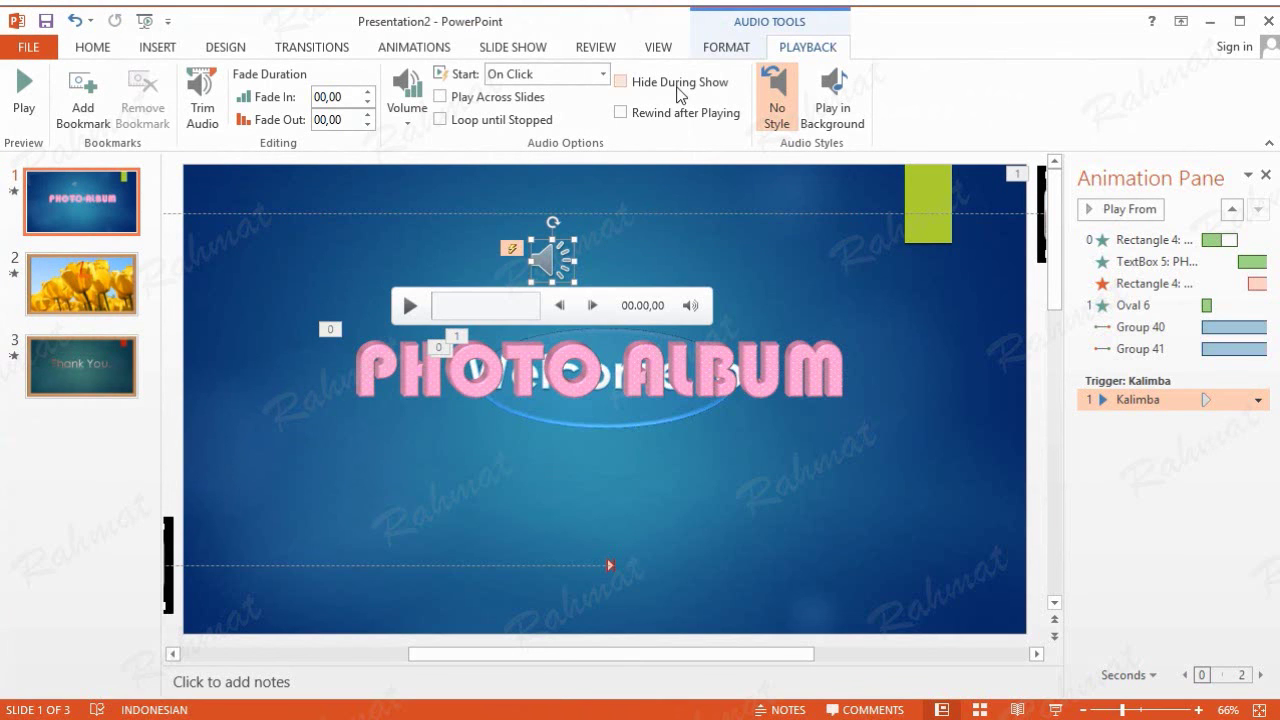
{"action": "left_click", "coordinate": [620, 82]}
{"action": "left_click", "coordinate": [603, 74]}
{"action": "left_click", "coordinate": [510, 100]}
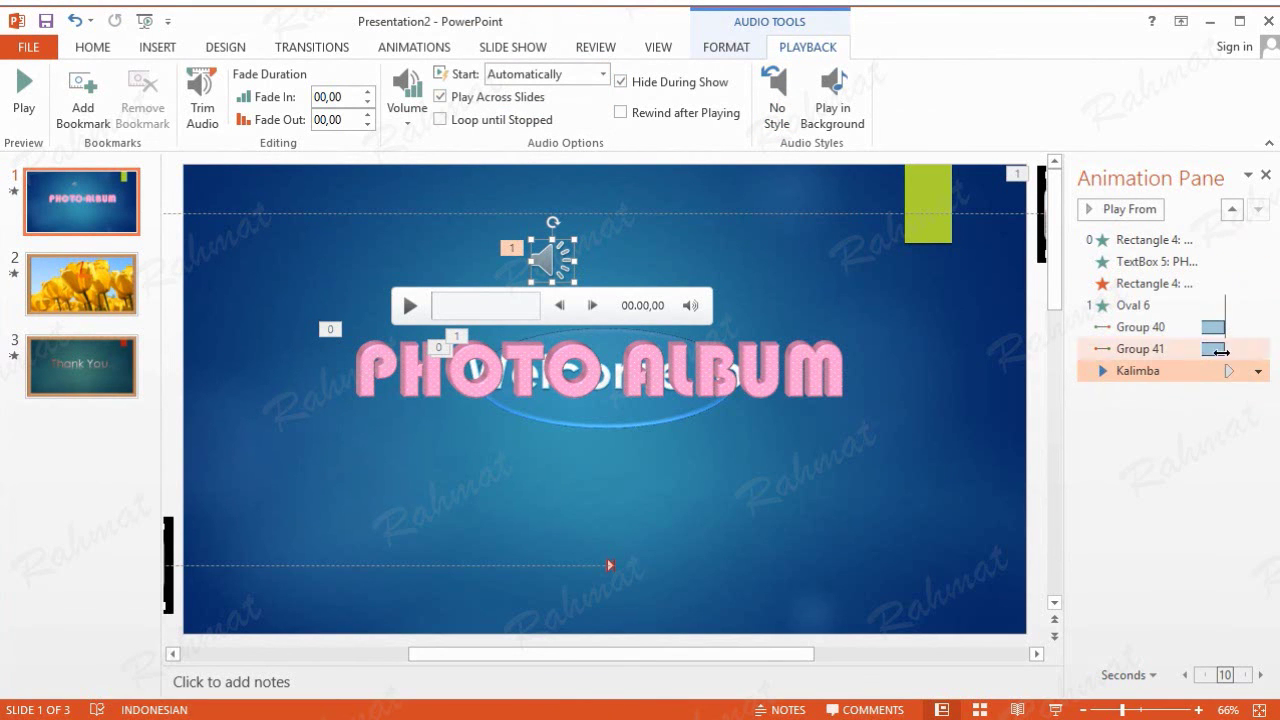
{"action": "left_click", "coordinate": [1230, 210]}
{"action": "left_click", "coordinate": [1230, 210]}
{"action": "left_click", "coordinate": [1230, 210]}
{"action": "left_click", "coordinate": [1230, 210]}
{"action": "left_click", "coordinate": [1230, 210]}
{"action": "left_click", "coordinate": [1230, 210]}
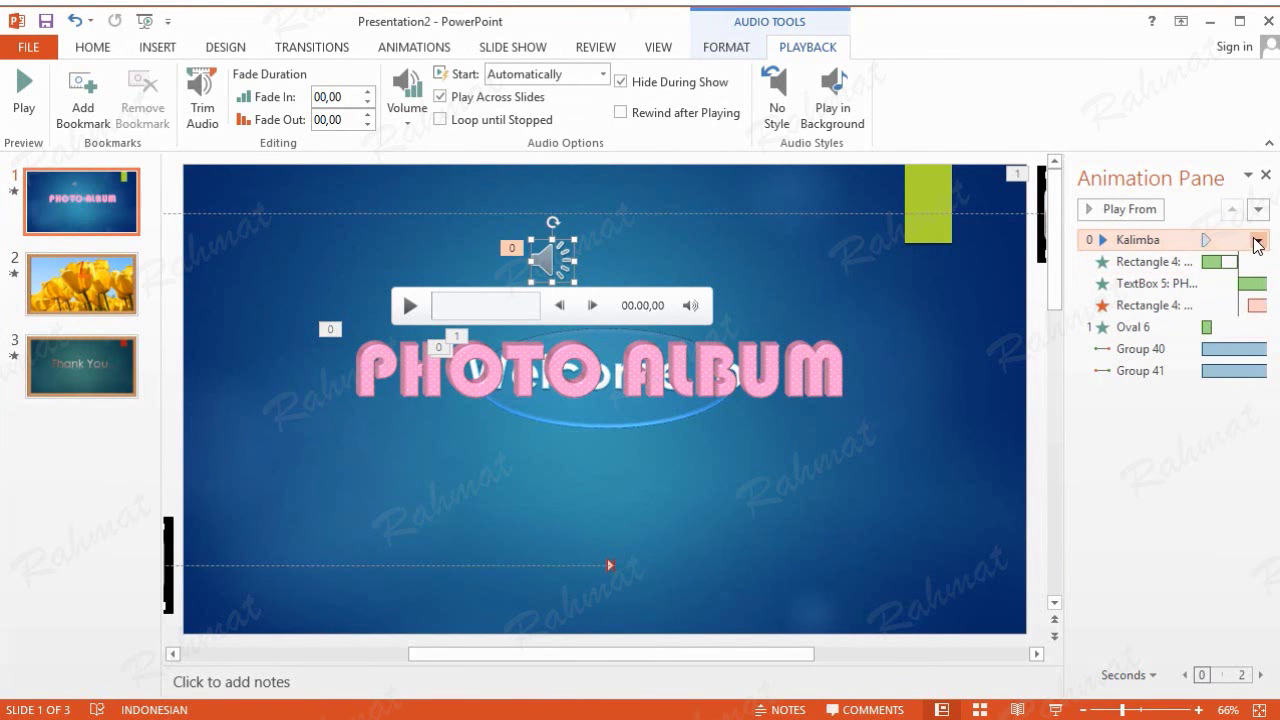
Set Kalimba to start With Previous after a 0,5 s delay and stop after 3 slides
{"action": "left_click", "coordinate": [1257, 242]}
{"action": "left_click", "coordinate": [1160, 353]}
{"action": "left_click", "coordinate": [519, 375]}
{"action": "left_click", "coordinate": [490, 412]}
{"action": "left_click", "coordinate": [451, 394]}
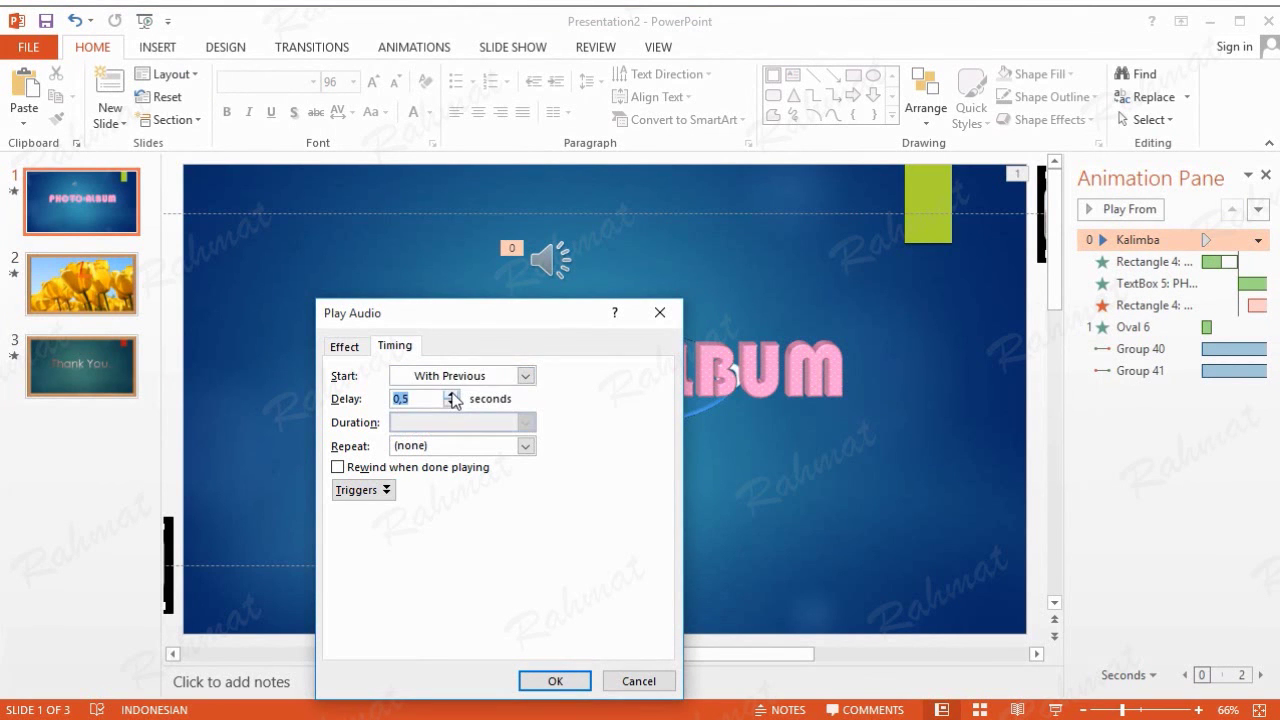
{"action": "left_click", "coordinate": [344, 347]}
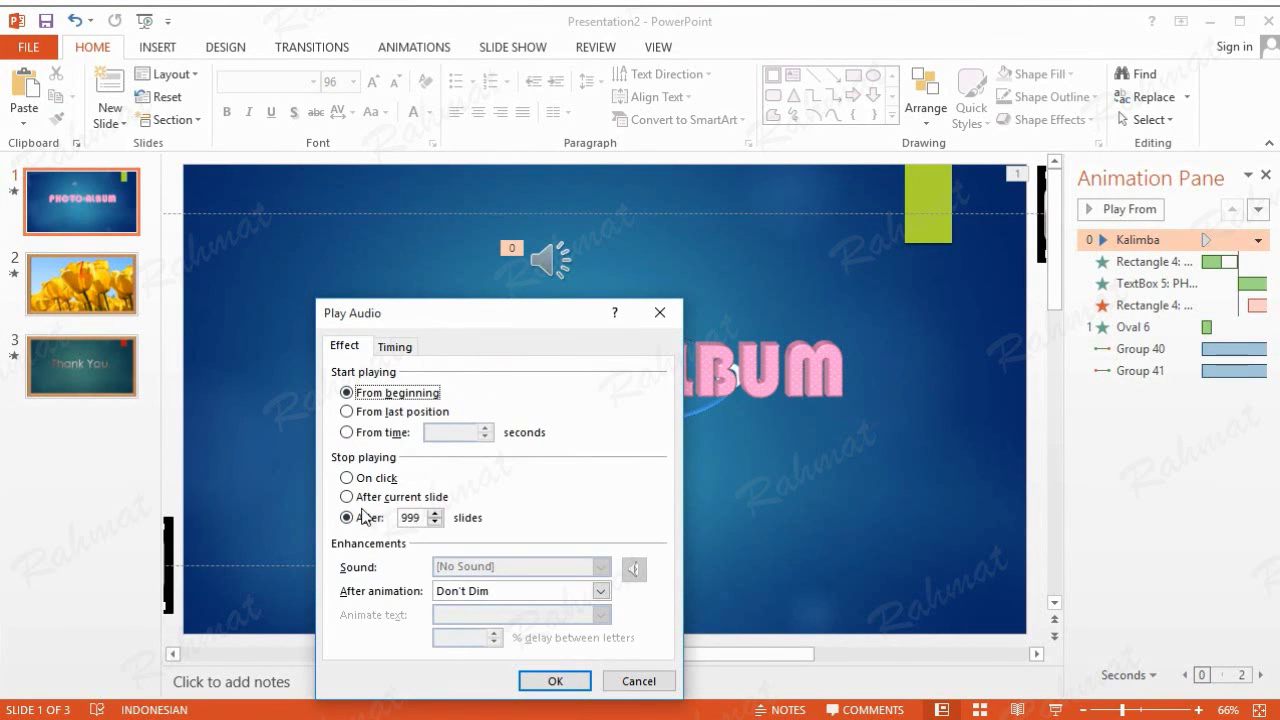
{"action": "left_click_drag", "start_coordinate": [427, 517], "coordinate": [381, 517]}
{"action": "type", "text": "3"}
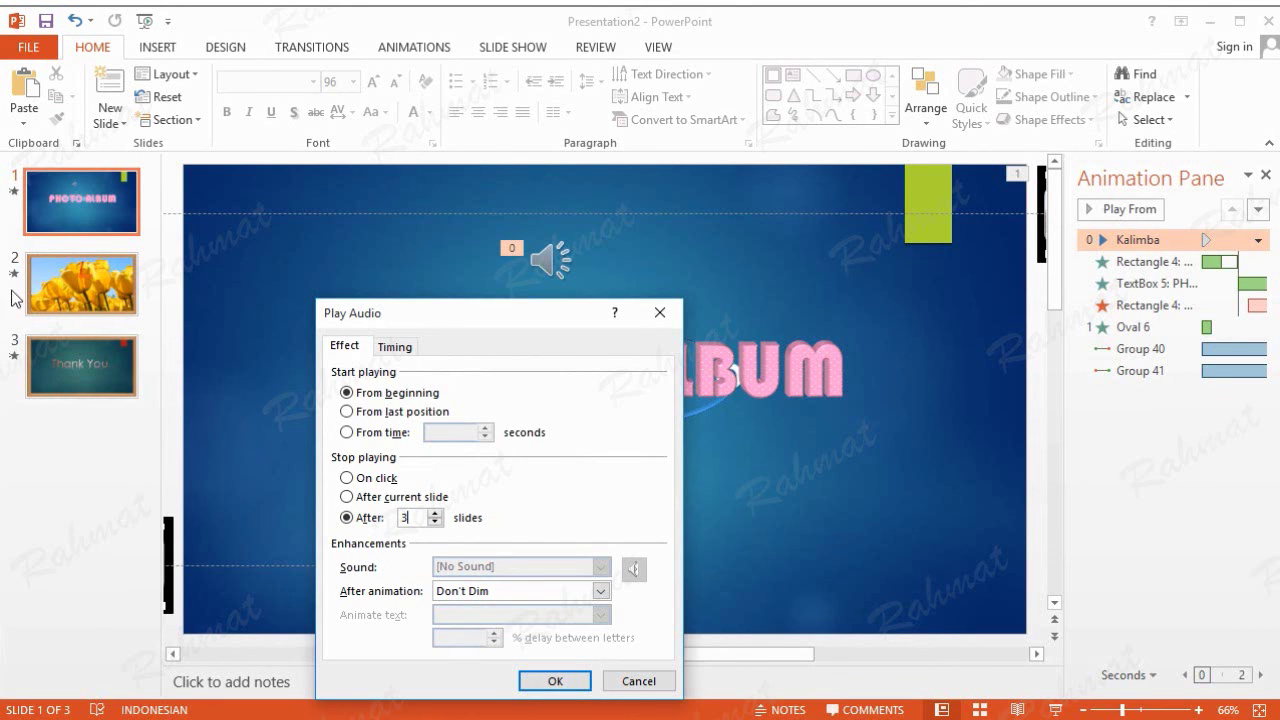
{"action": "left_click", "coordinate": [556, 680]}
{"action": "key", "text": "F5"}
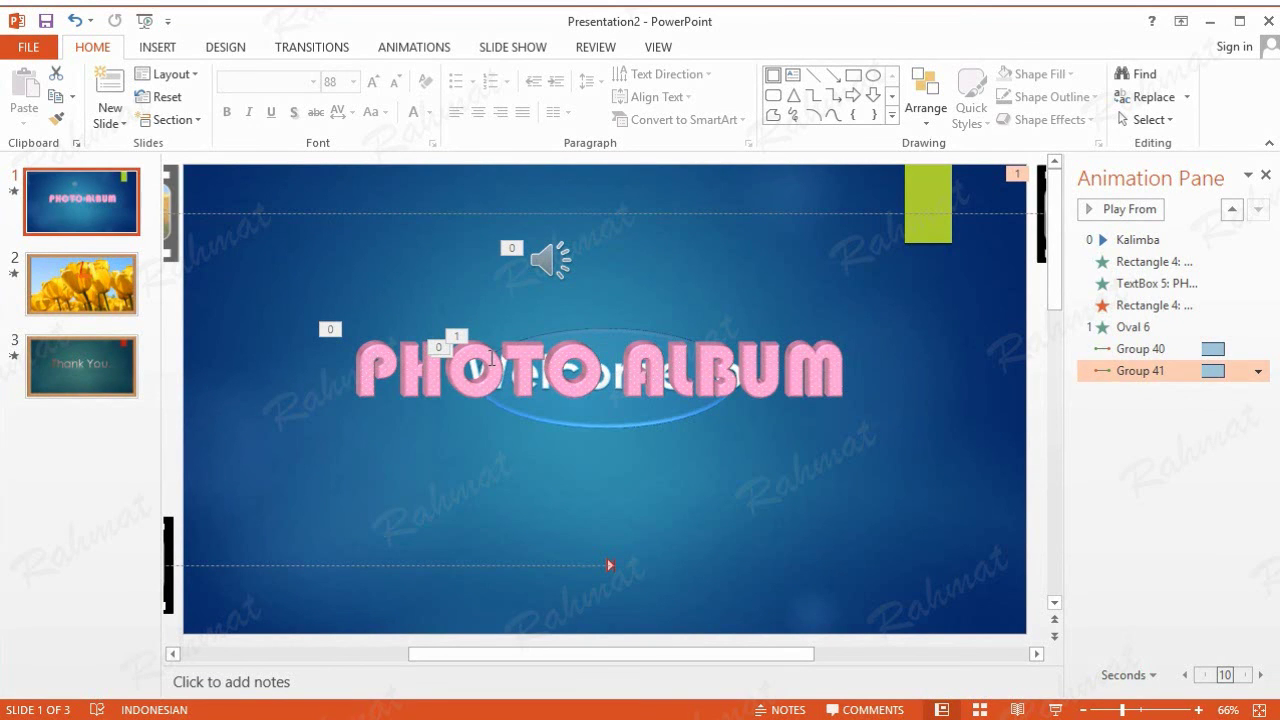
Add a Wave emphasis effect to the PHOTO ALBUM title
{"action": "left_click", "coordinate": [491, 358]}
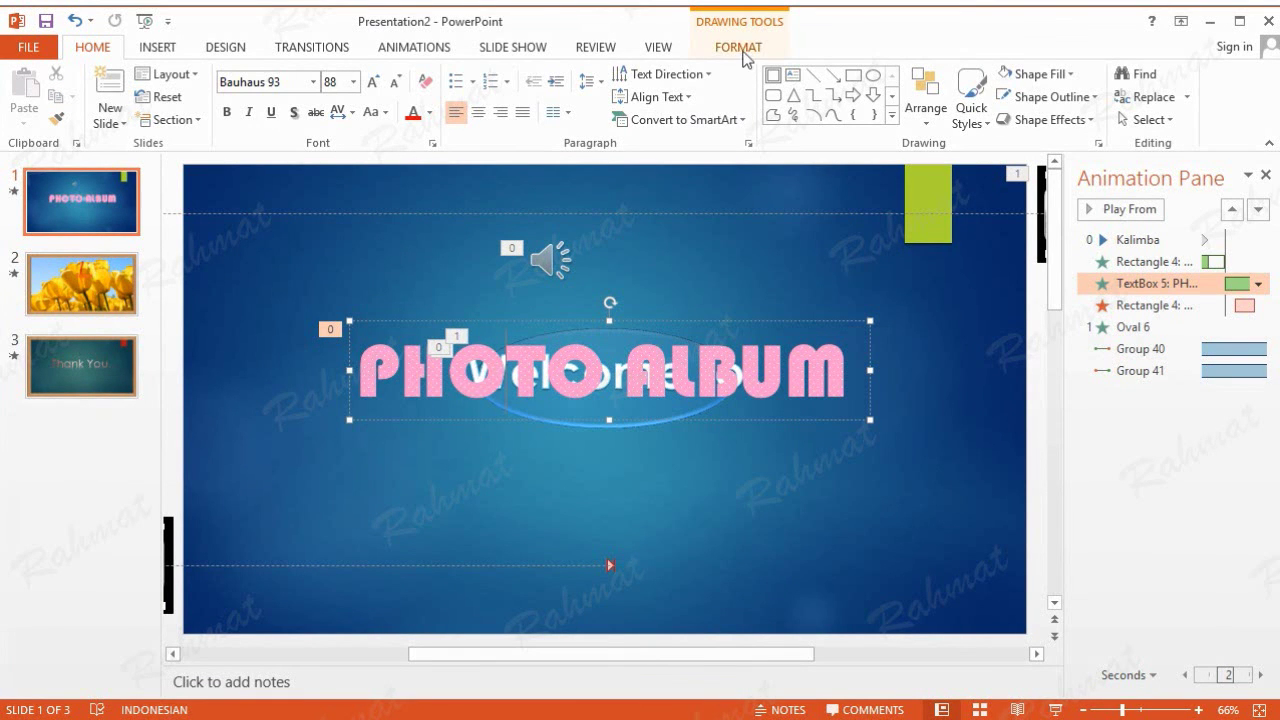
{"action": "left_click", "coordinate": [414, 47]}
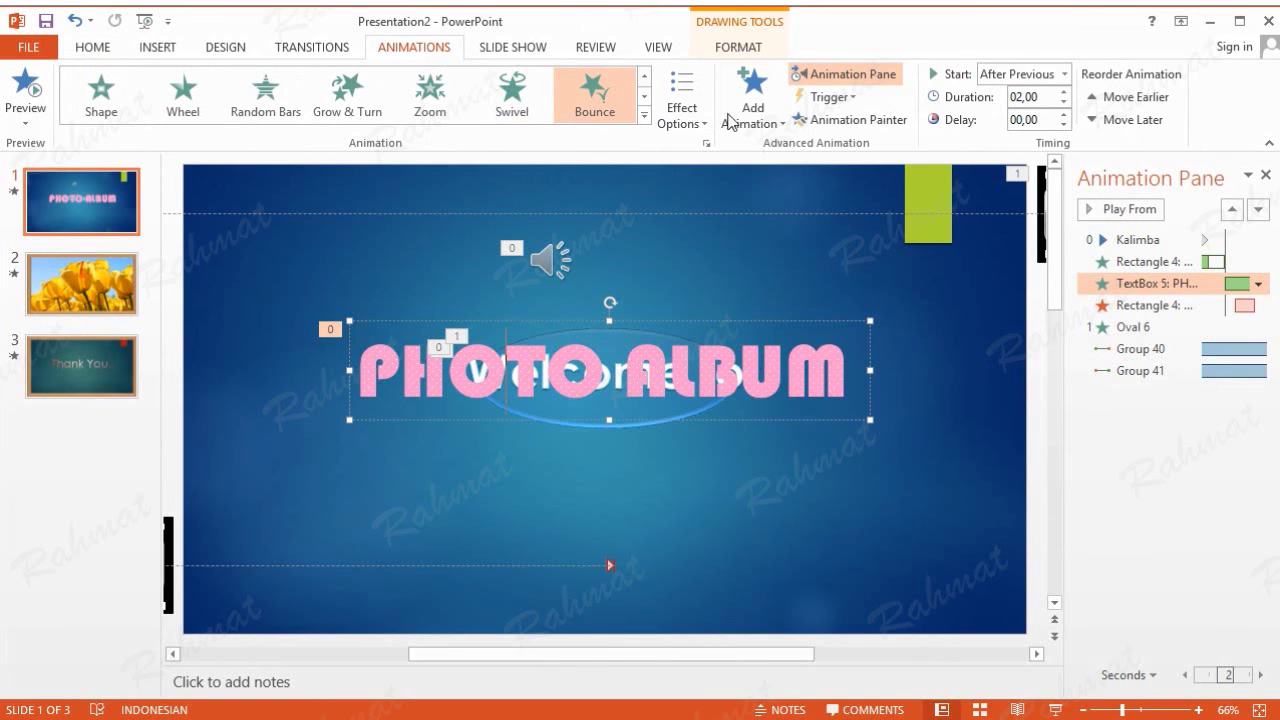
{"action": "left_click", "coordinate": [752, 100]}
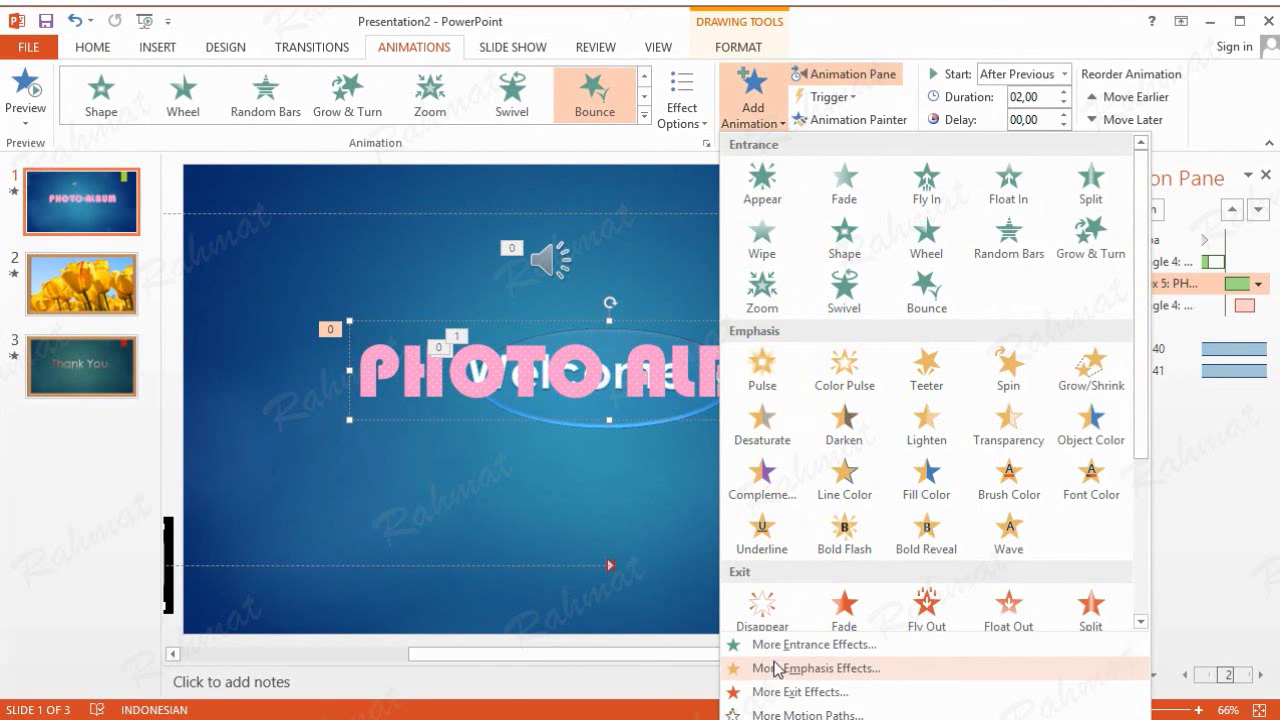
{"action": "left_click", "coordinate": [780, 668]}
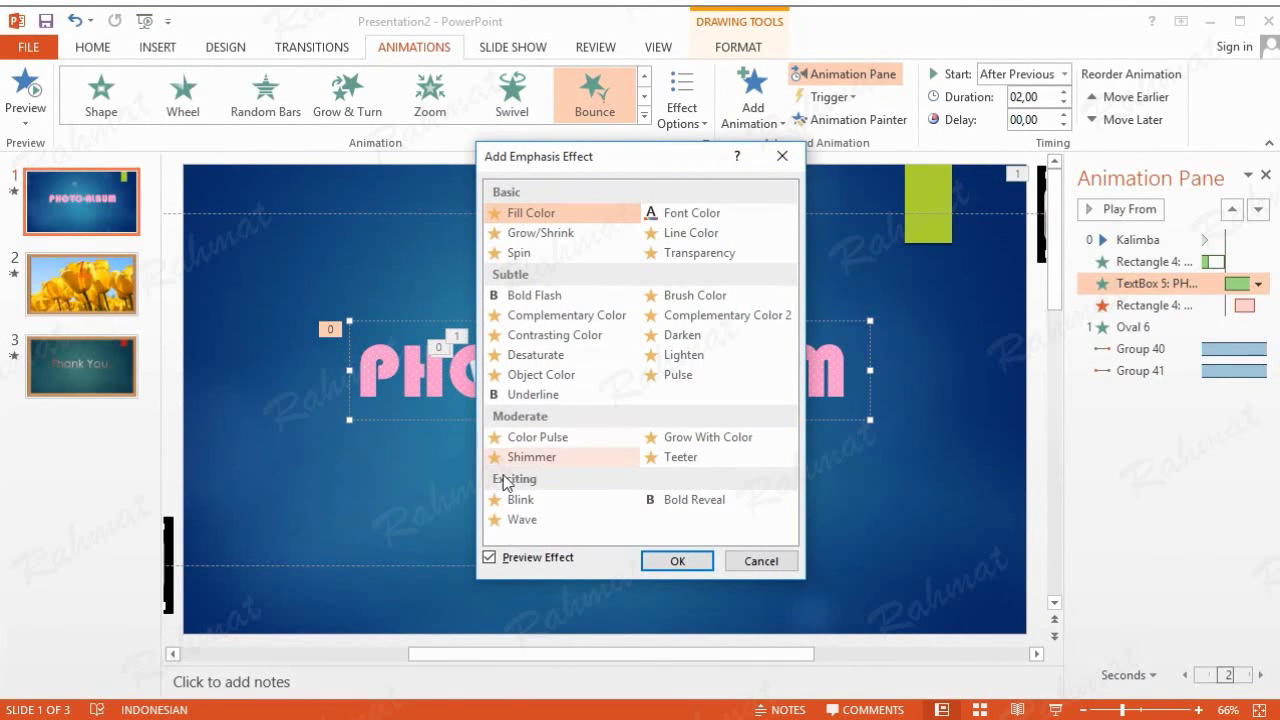
{"action": "left_click", "coordinate": [515, 519]}
{"action": "left_click", "coordinate": [667, 562]}
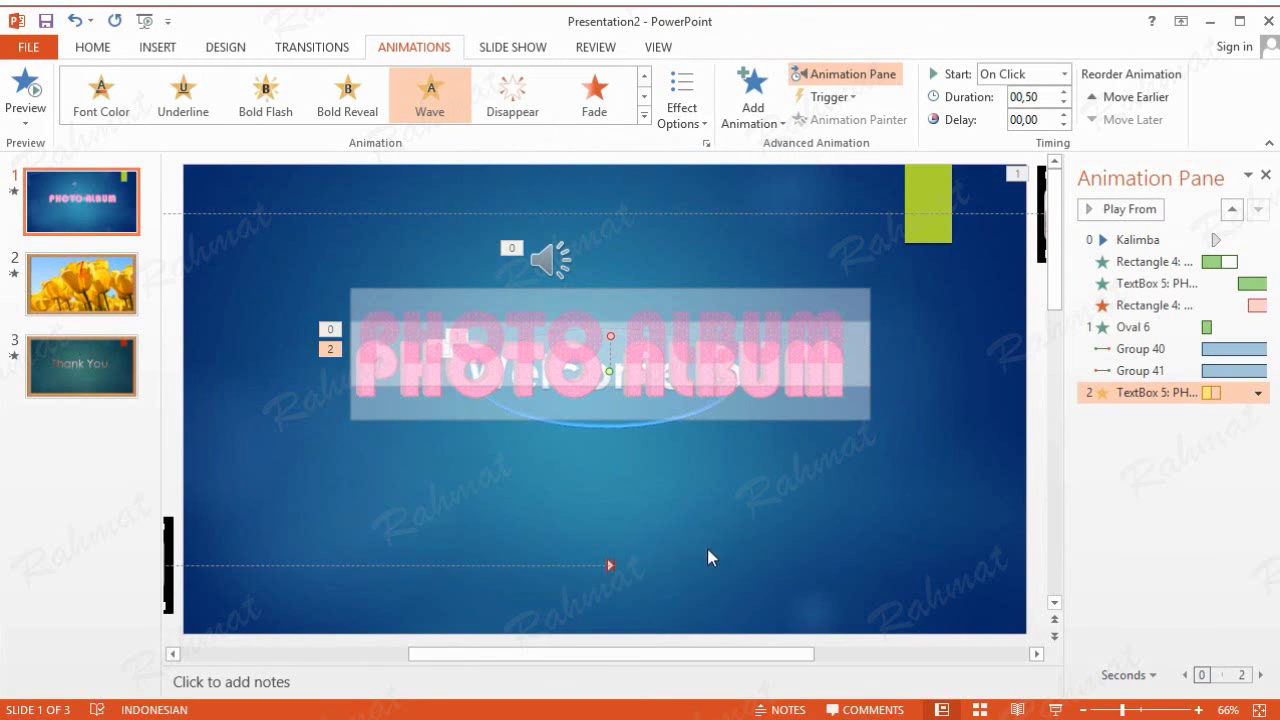
Set the Wave effect to start After Previous and preview the title slide's animations
{"action": "left_click", "coordinate": [1258, 393]}
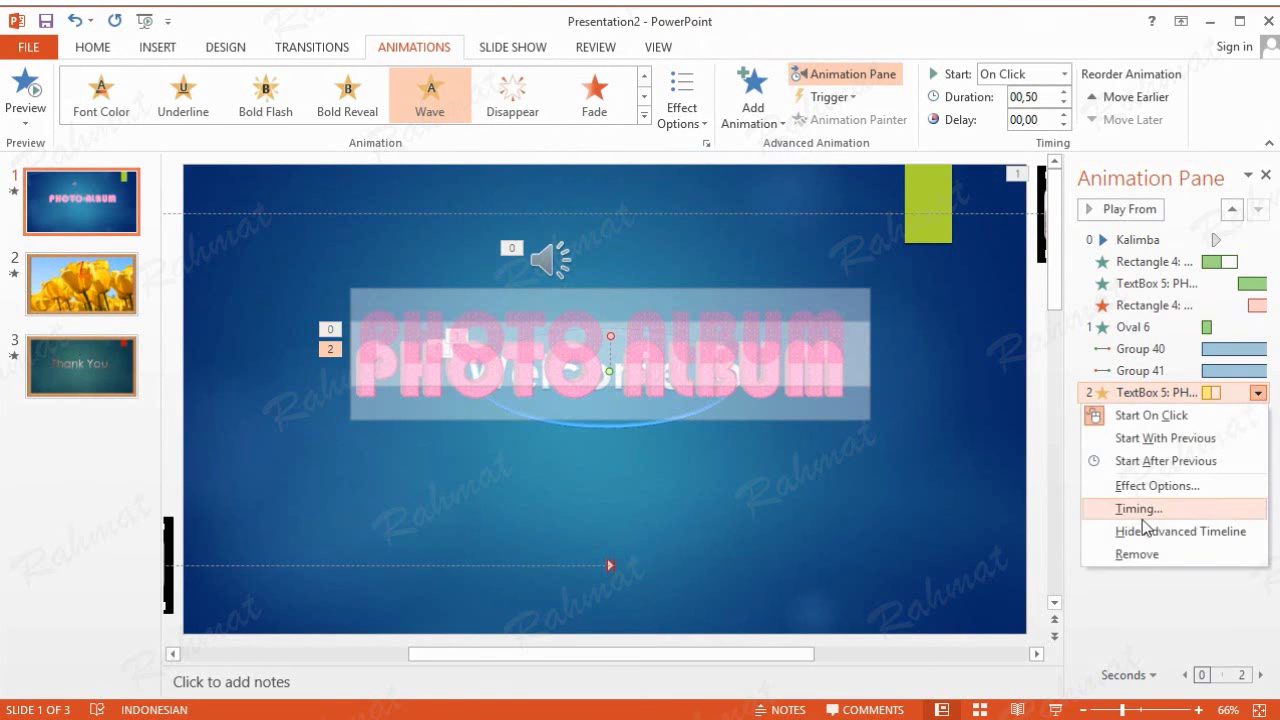
{"action": "left_click", "coordinate": [1140, 506]}
{"action": "left_click", "coordinate": [518, 360]}
{"action": "left_click", "coordinate": [486, 397]}
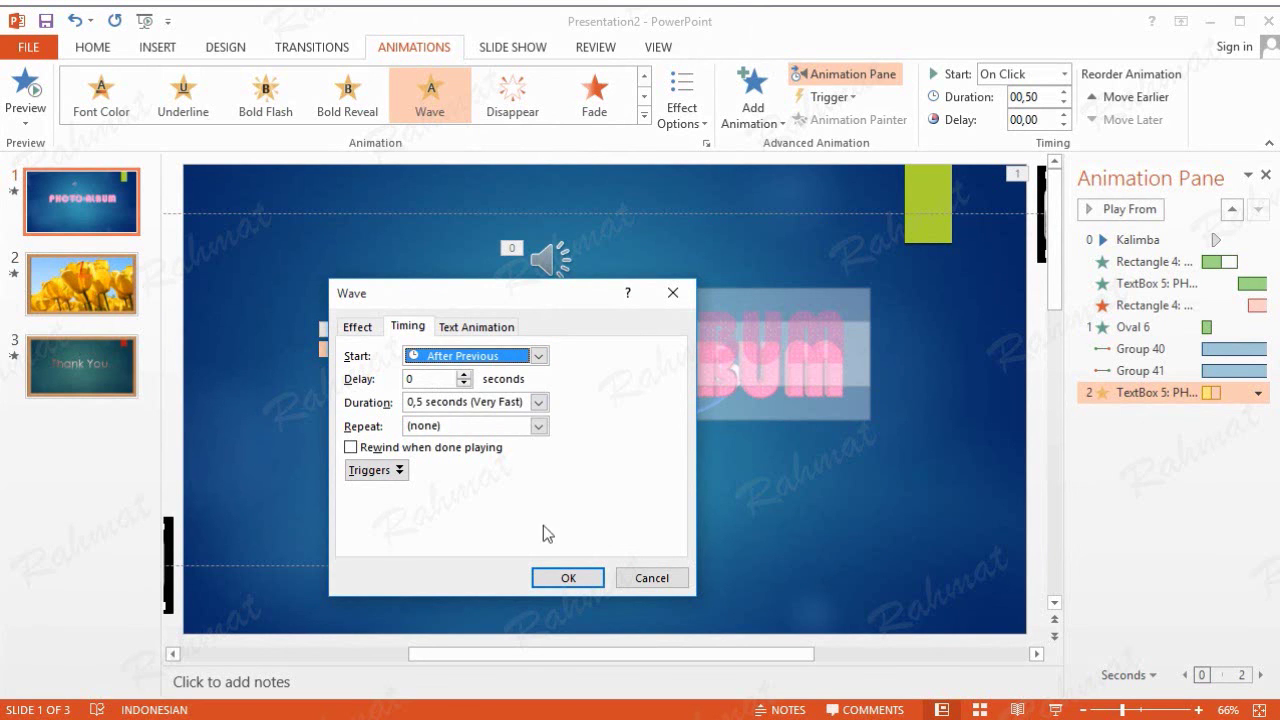
{"action": "left_click", "coordinate": [568, 577]}
{"action": "left_click", "coordinate": [1096, 211]}
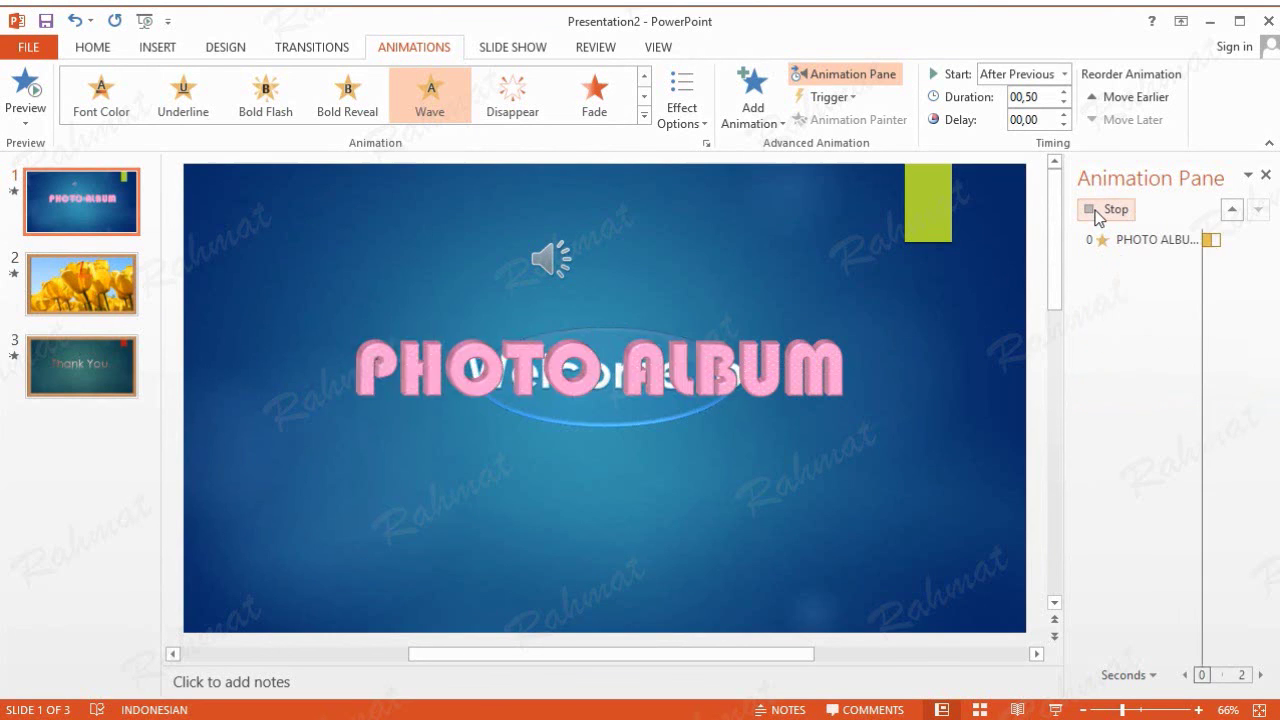
{"action": "left_click", "coordinate": [115, 299]}
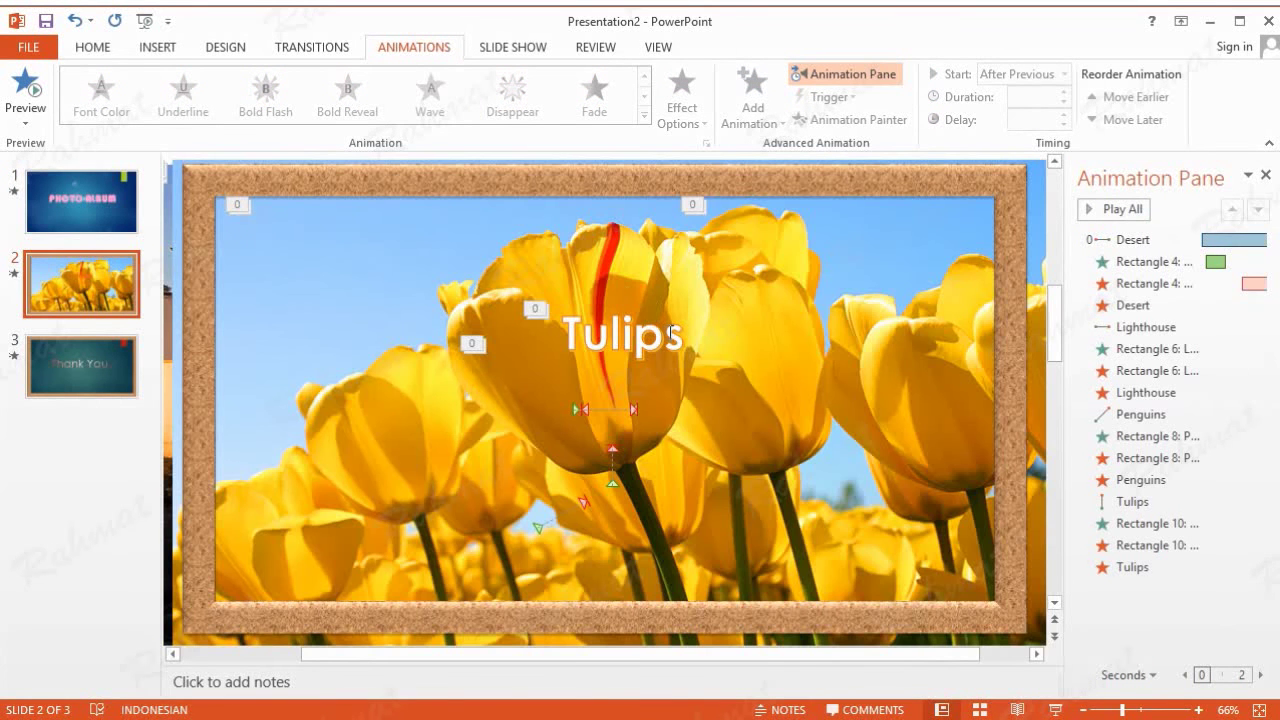
Send the Tulips photo and caption to the back, behind the Desert image on slide 2
{"action": "left_click", "coordinate": [671, 333]}
{"action": "left_click", "coordinate": [801, 265], "text": "shift"}
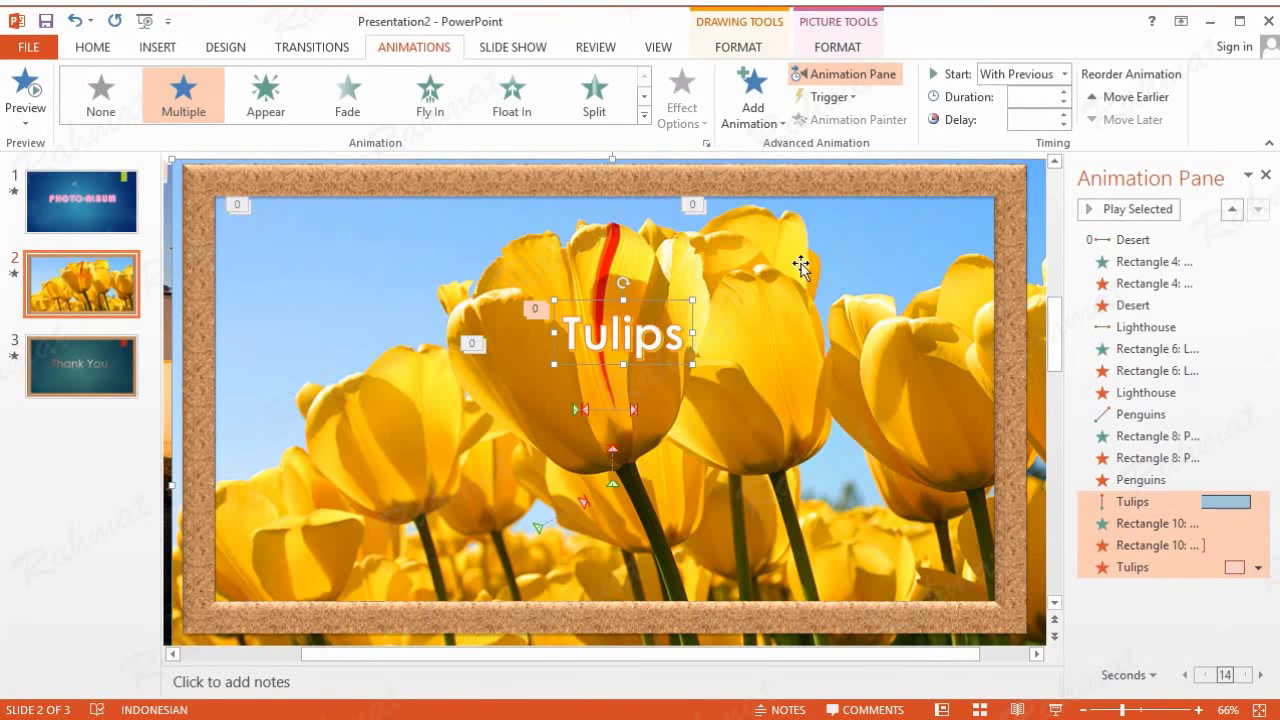
{"action": "right_click", "coordinate": [801, 265]}
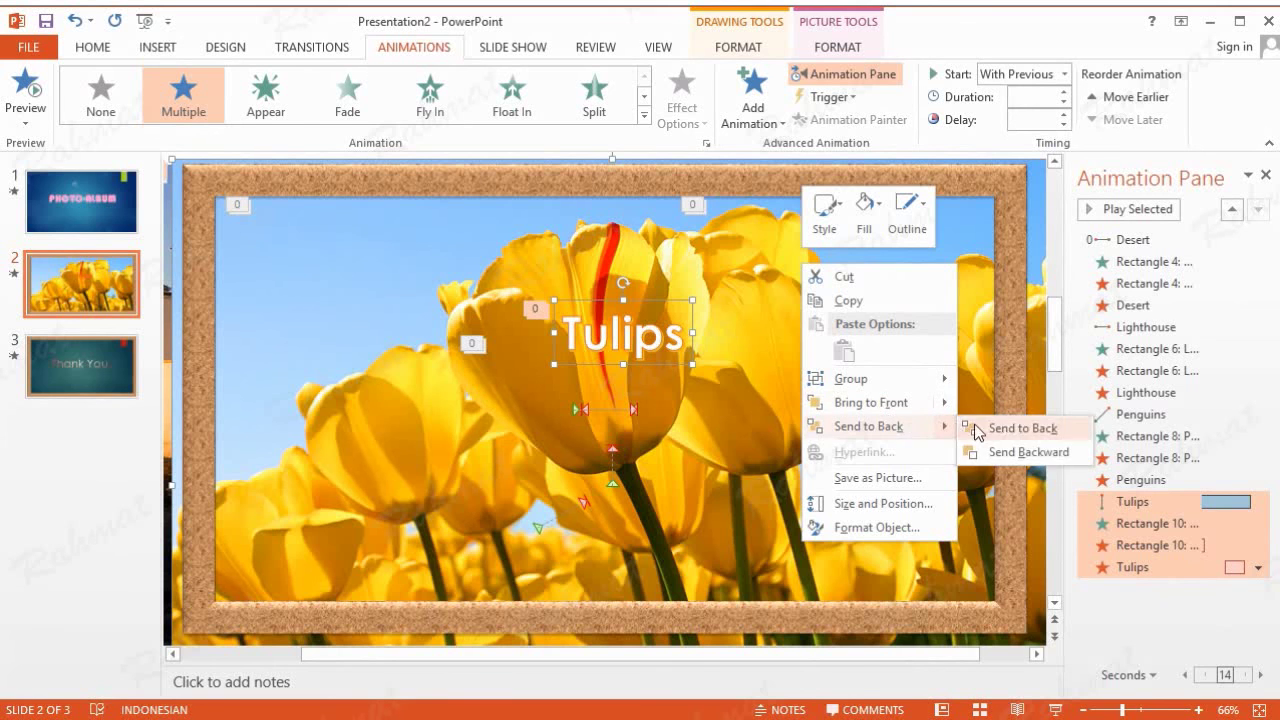
{"action": "left_click", "coordinate": [1020, 428]}
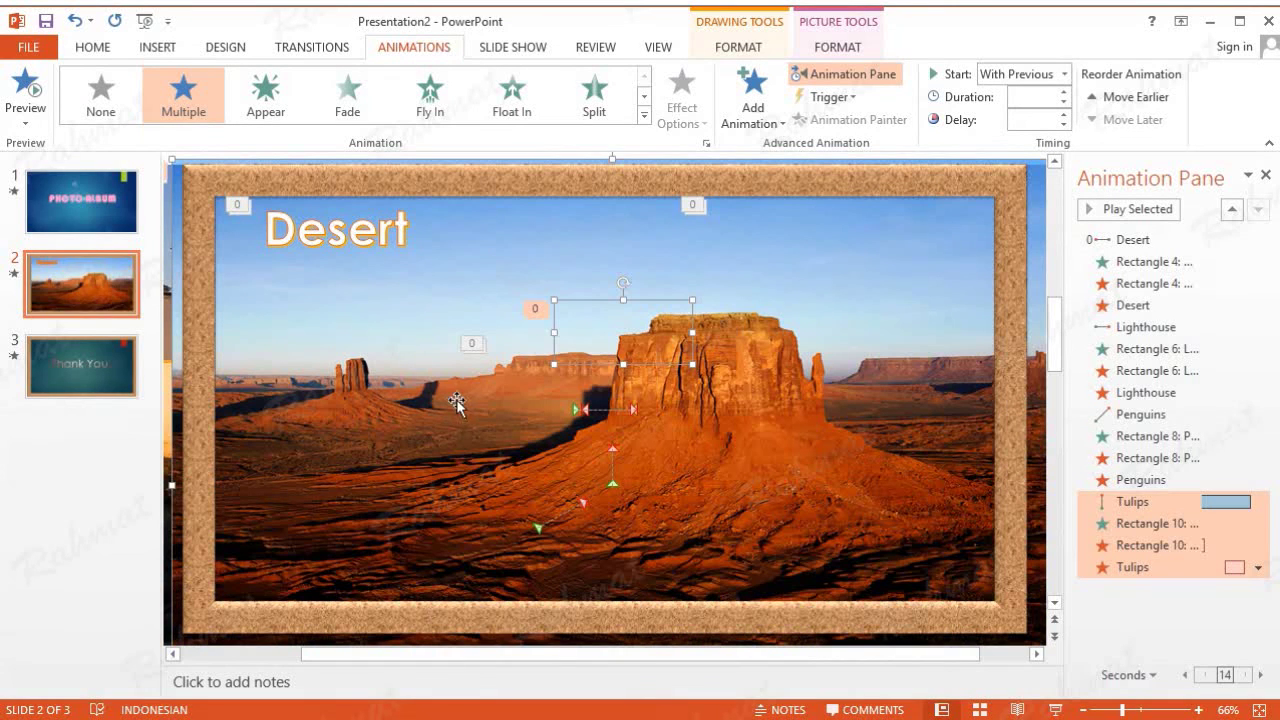
{"action": "left_click", "coordinate": [84, 197]}
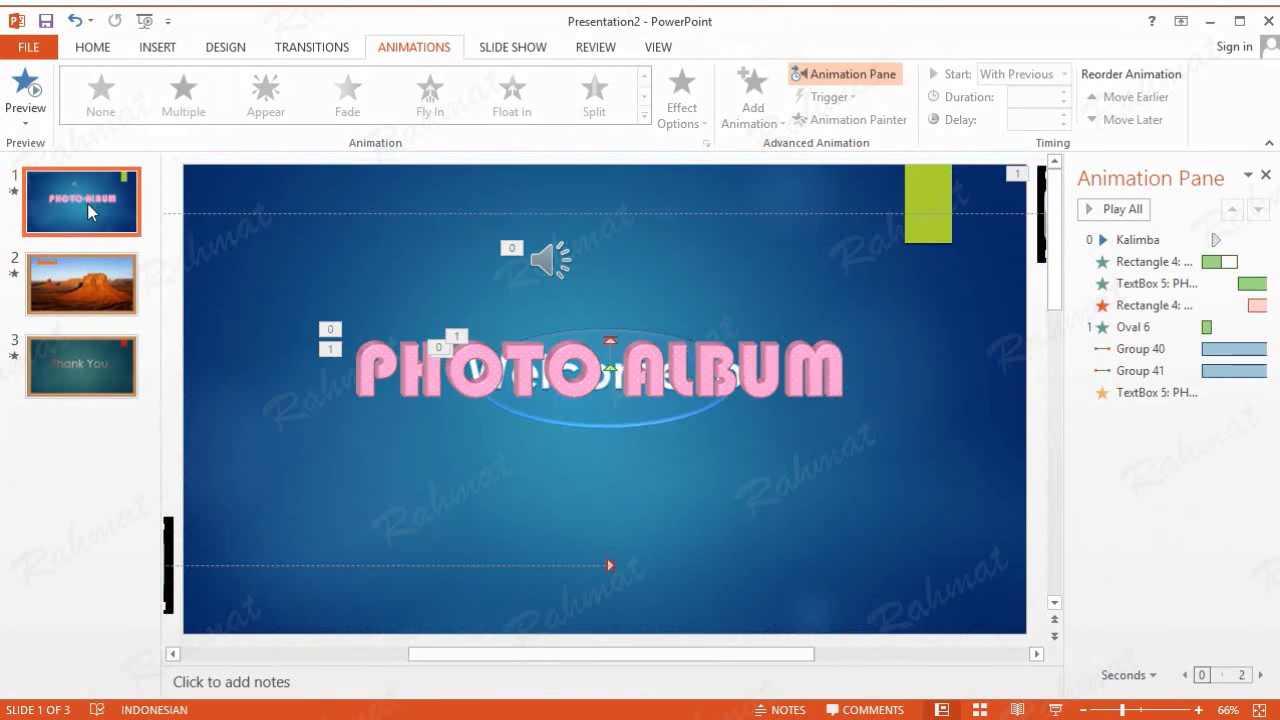
{"action": "left_click", "coordinate": [529, 52]}
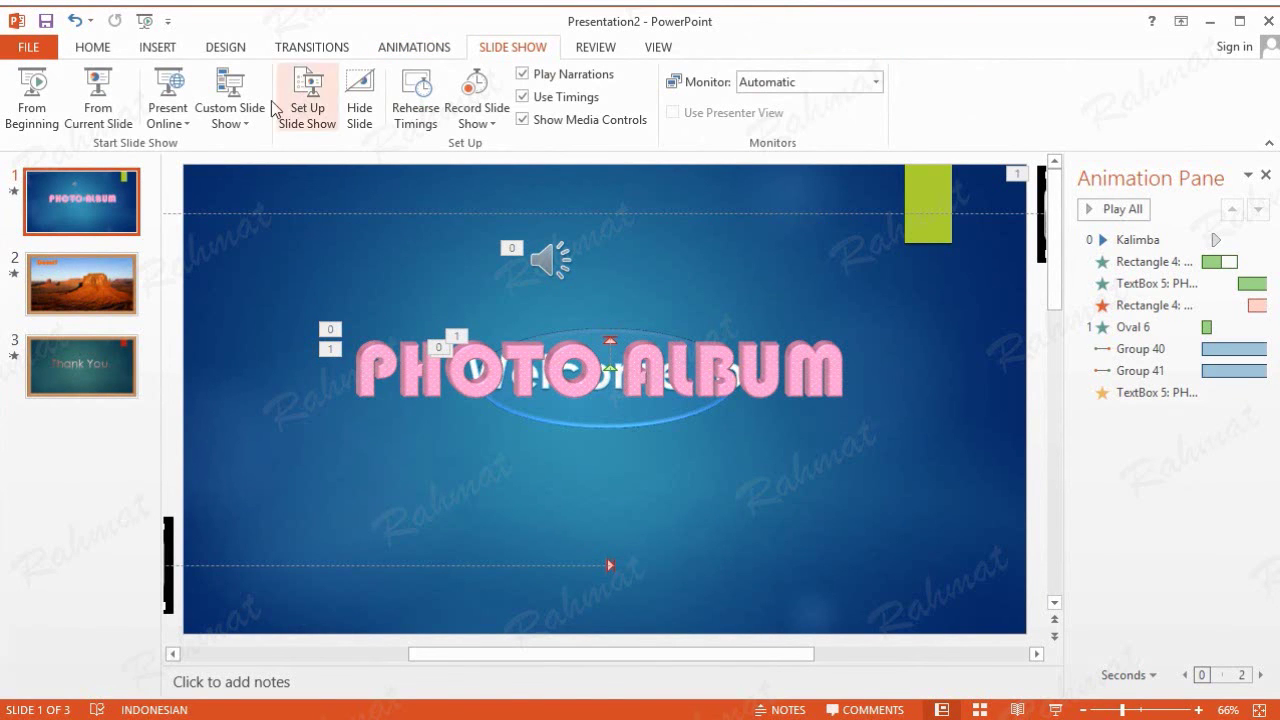
Play the album from the first slide through the penguin, tulip and Thank You slides, then return to editing
{"action": "left_click", "coordinate": [31, 108]}
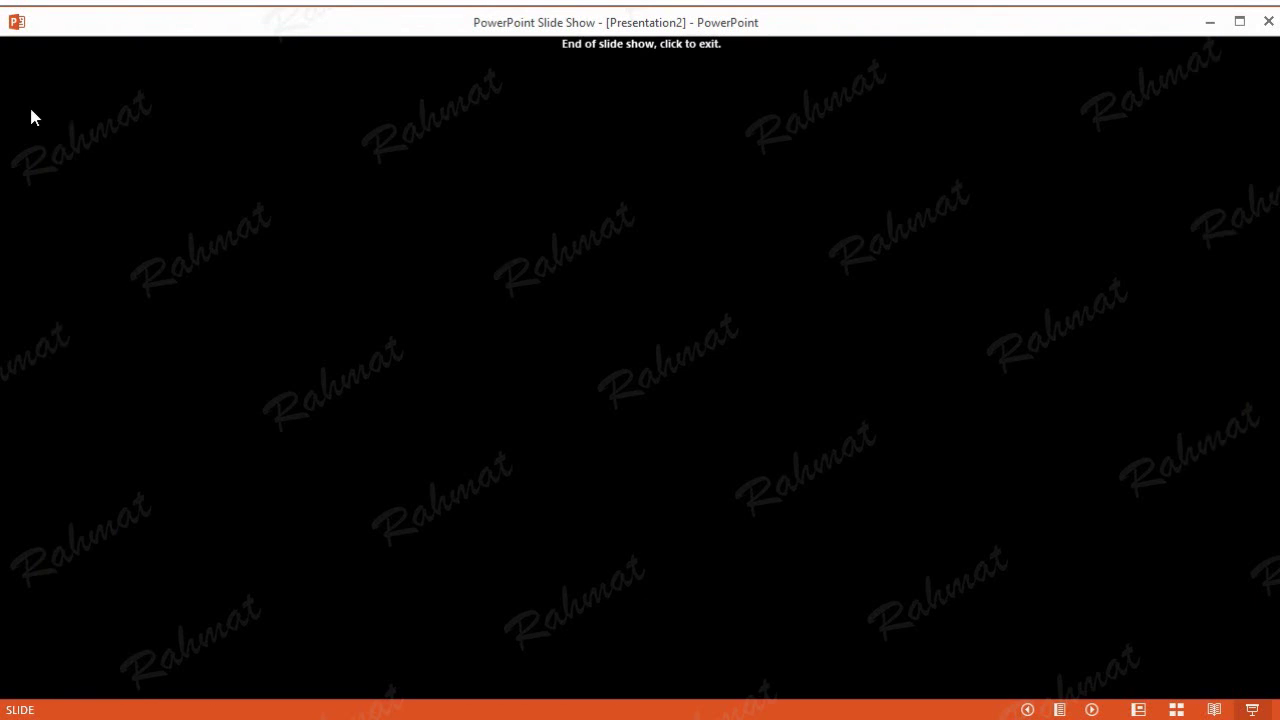
{"action": "left_click", "coordinate": [31, 114]}
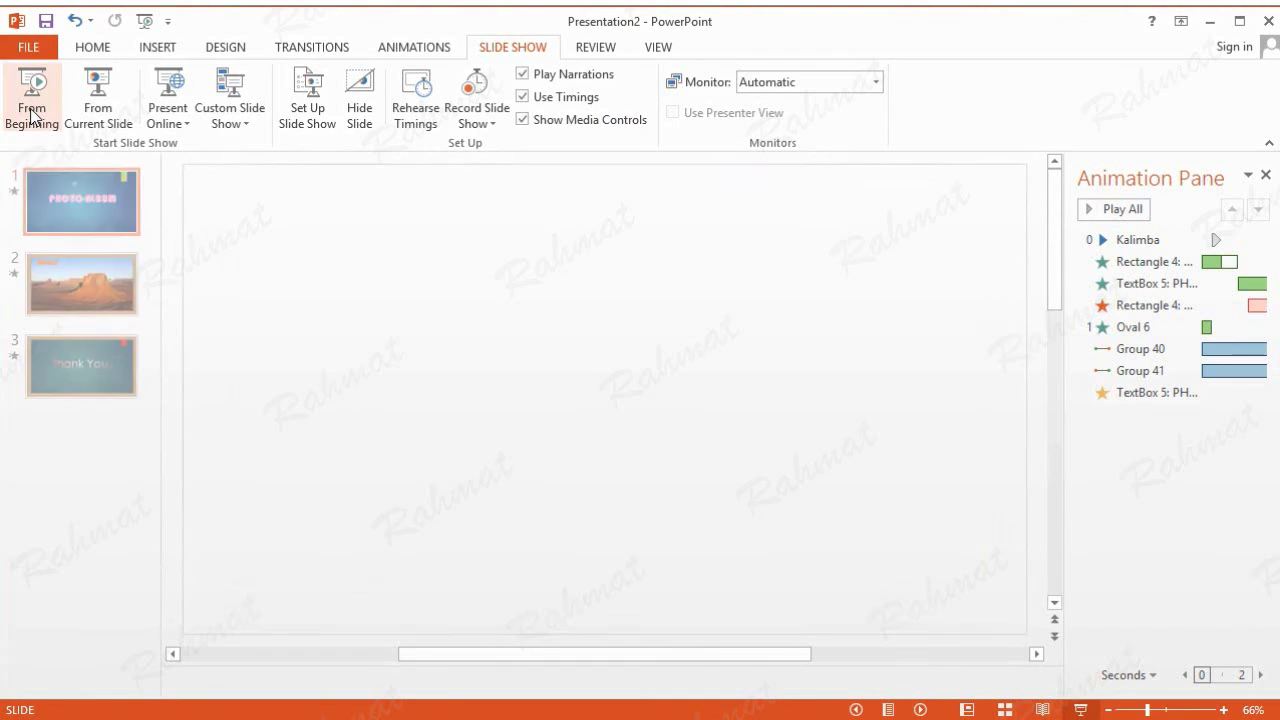